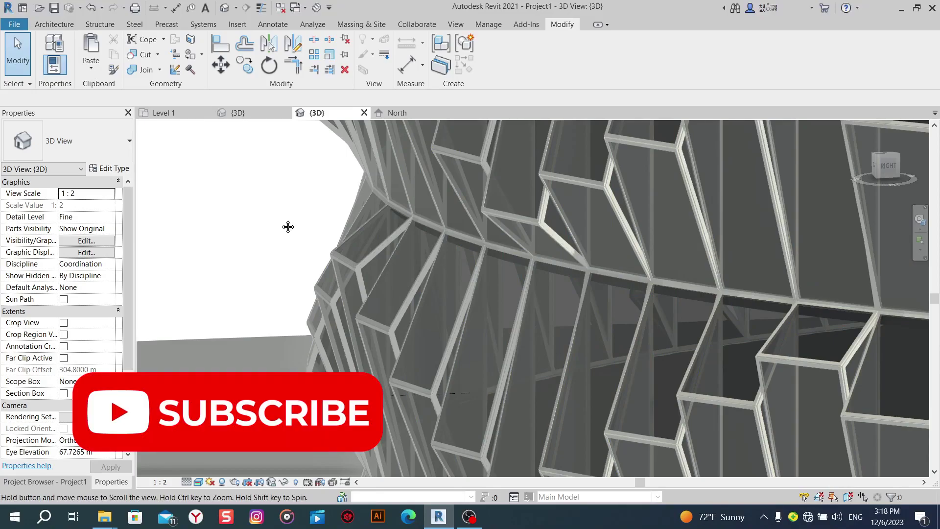
Pan, orbit and zoom around the finished curved facade to inspect it.
middle_click_drag(287, 225, 274, 387)
middle_click_drag(489, 294, 480, 323)
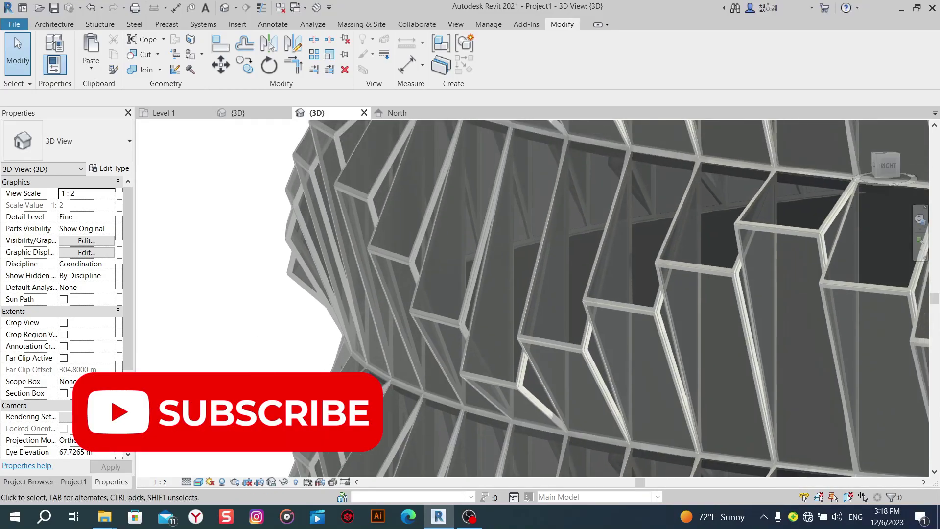
mouse_move(242, 240)
middle_mouse_down()
mouse_move(244, 336)
mouse_move(255, 305)
mouse_move(230, 287)
mouse_move(228, 302)
mouse_move(277, 295)
mouse_move(235, 294)
middle_mouse_up()
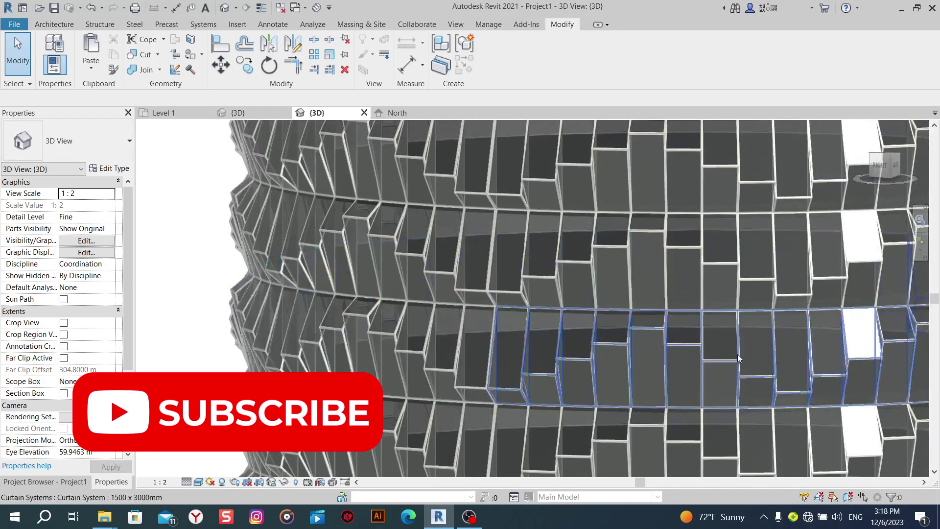
mouse_move(837, 351)
middle_mouse_down("shift")
mouse_move(669, 352)
mouse_move(611, 336)
mouse_move(677, 440)
middle_mouse_up("shift")
scroll(611, 335, "up", 2)
scroll(611, 335, "up", 2)
middle_click_drag(643, 325, 664, 392)
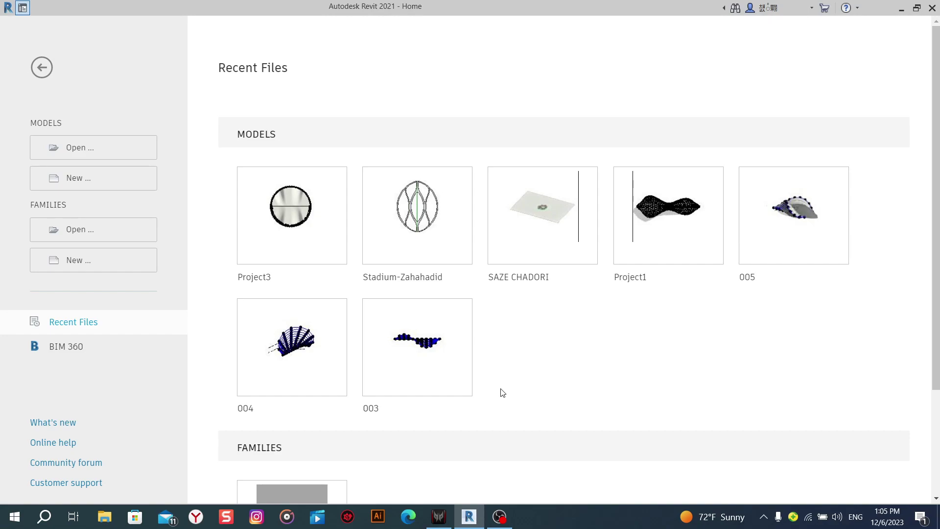
Start a new project from the Metric-Architectural template.
left_click(84, 178)
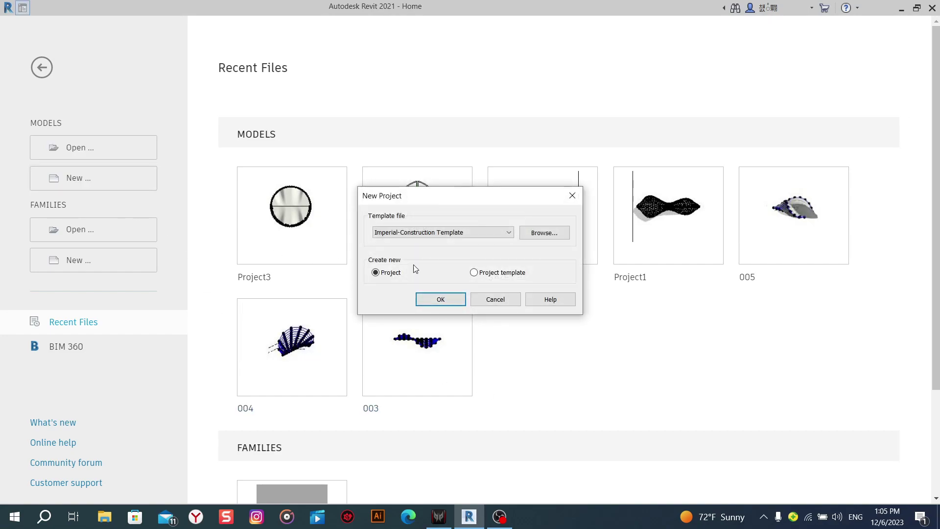
left_click(443, 233)
left_click(427, 291)
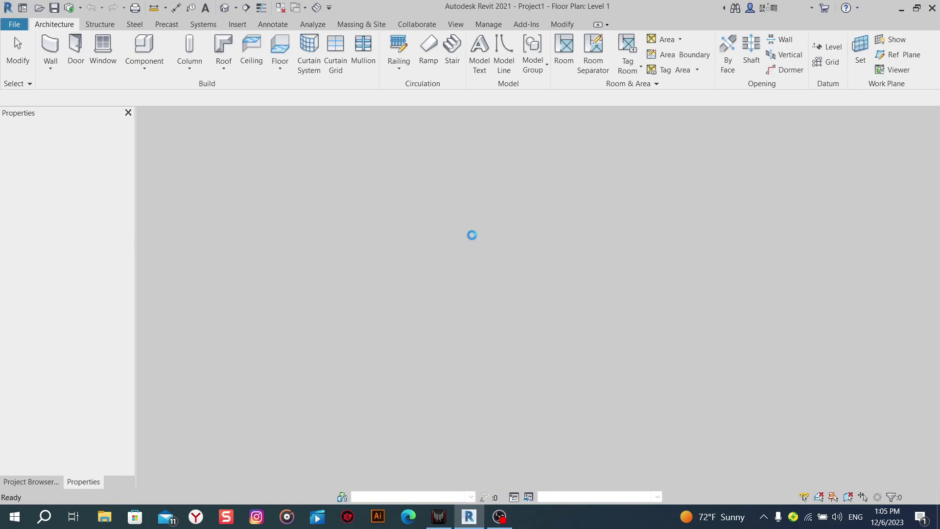
Set project length units to meters with 2 decimal places and an m symbol.
key("u")
key("n")
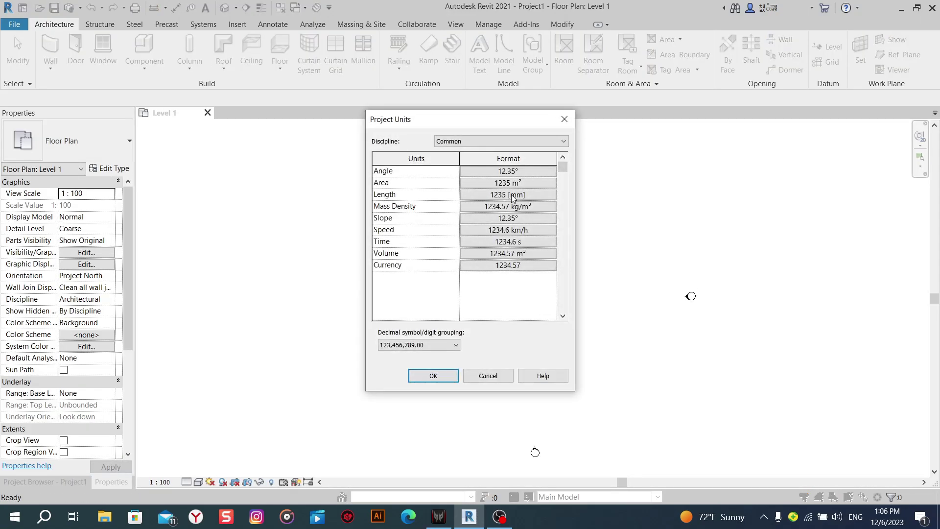
left_click(513, 197)
left_click(510, 191)
left_click(484, 228)
left_click(419, 221)
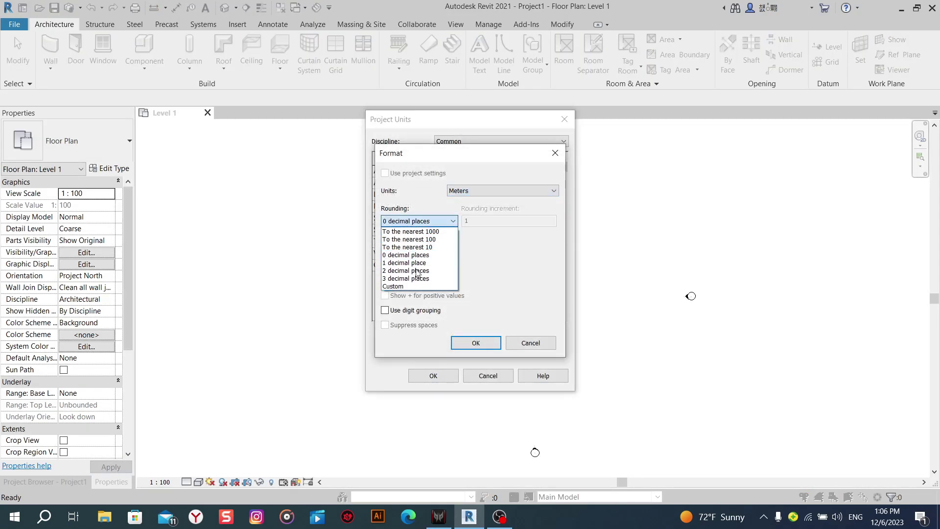
left_click(416, 271)
left_click(406, 249)
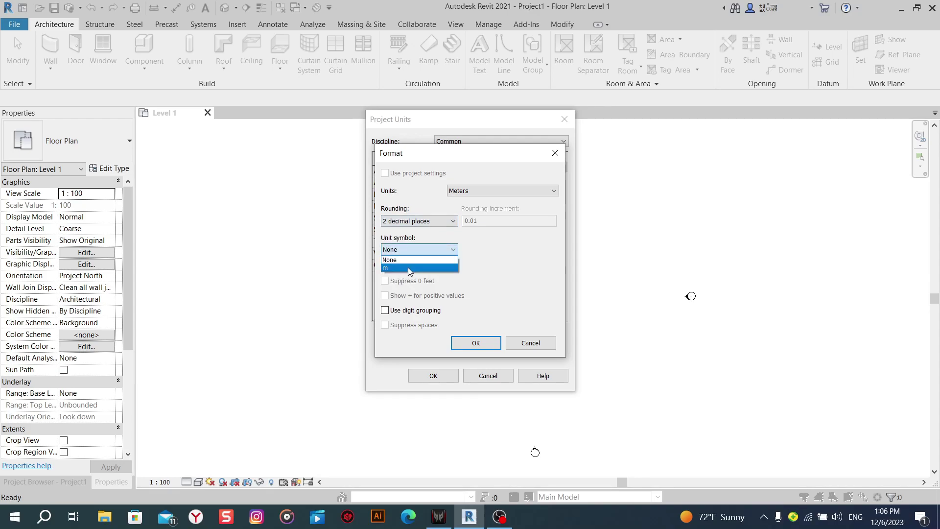
left_click(410, 269)
left_click(472, 344)
left_click(431, 377)
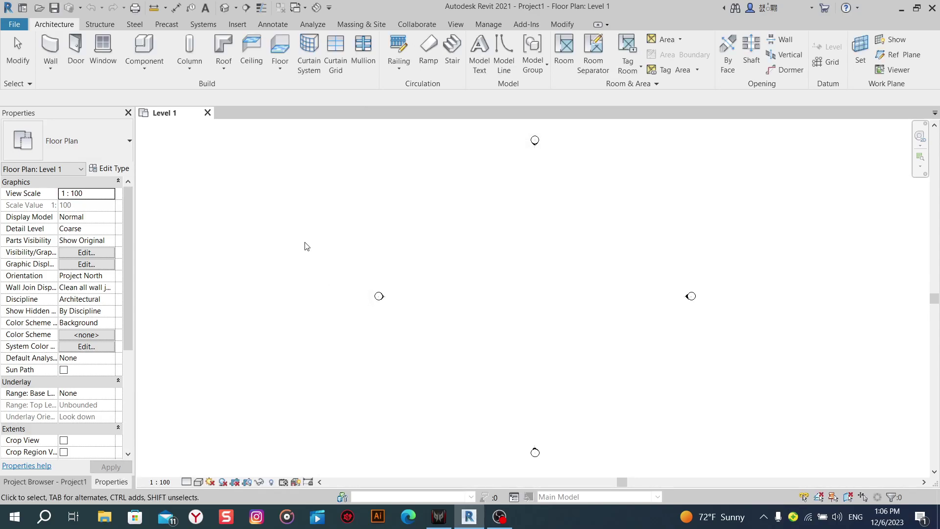
left_click(16, 24)
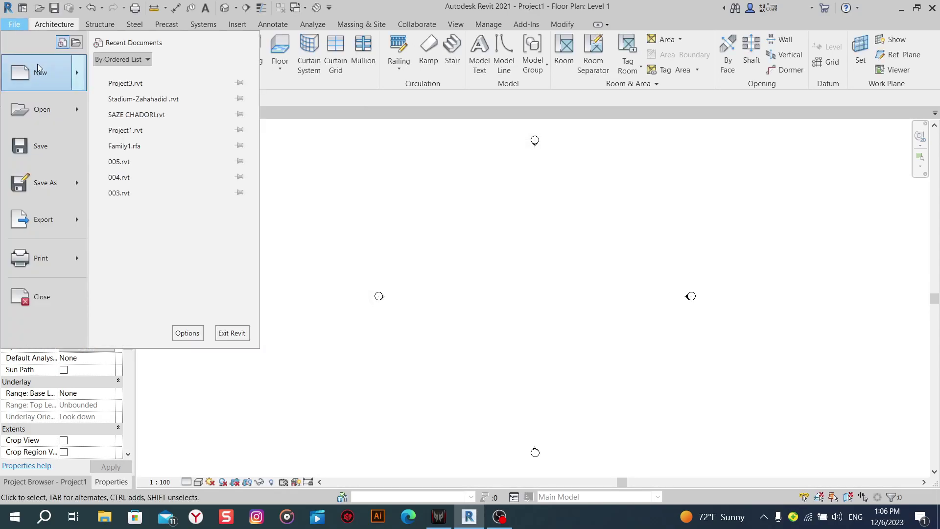
Create a new family from the English Conceptual Mass 'Metric Mass' template.
mouse_move(40, 72)
left_click(167, 110)
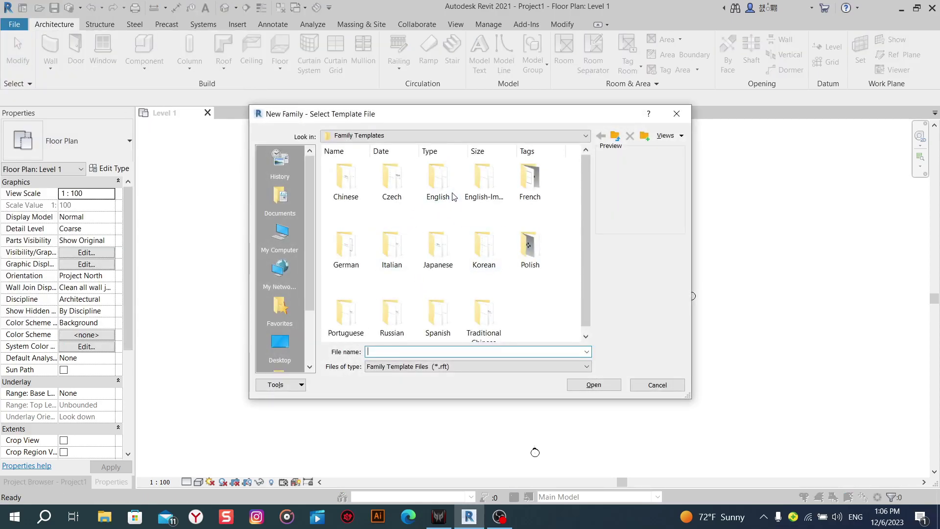
double_click(453, 197)
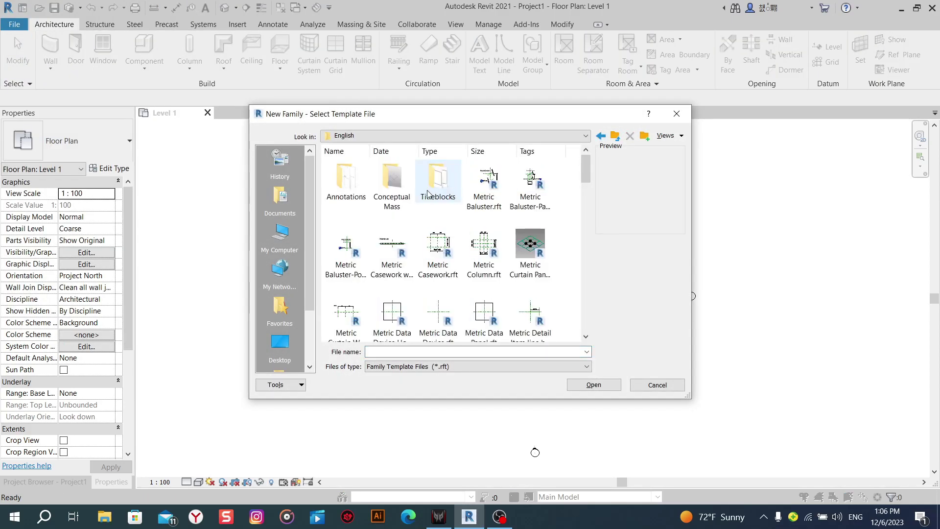
double_click(367, 196)
double_click(346, 181)
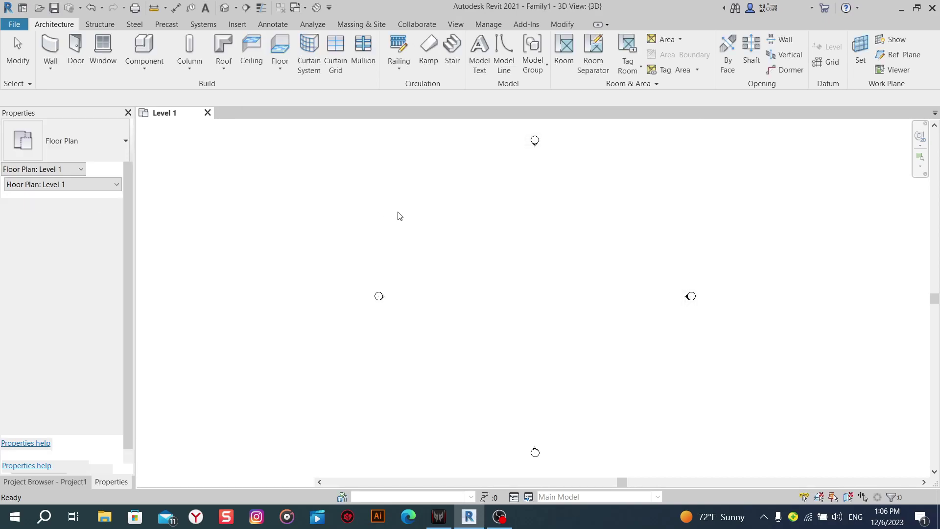
Set the family's length units to meters, 2 decimal places, with an m symbol.
key("u")
key("n")
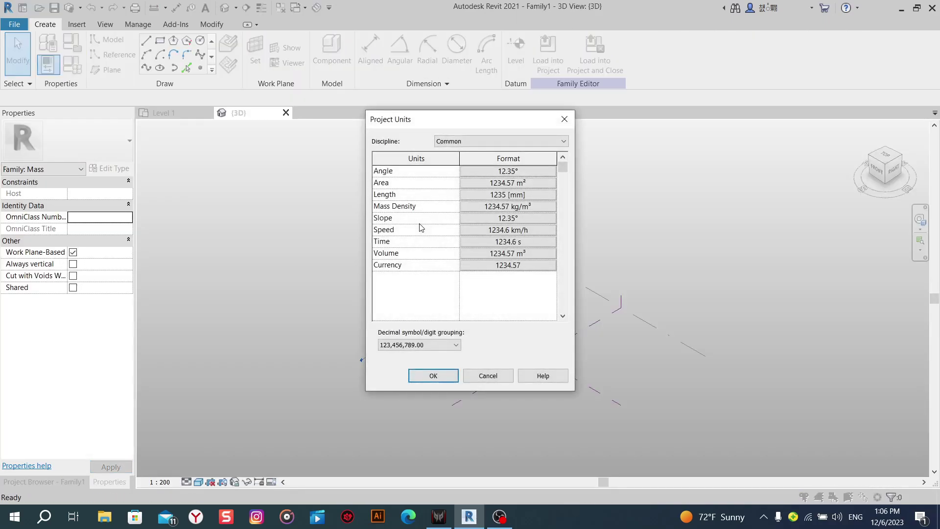
left_click(501, 194)
left_click(503, 191)
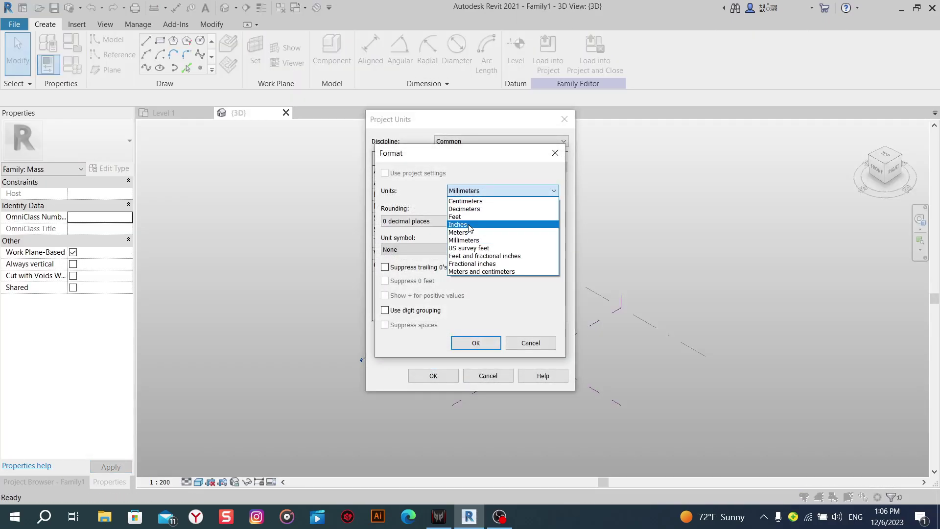
left_click(490, 228)
left_click(420, 221)
left_click(388, 272)
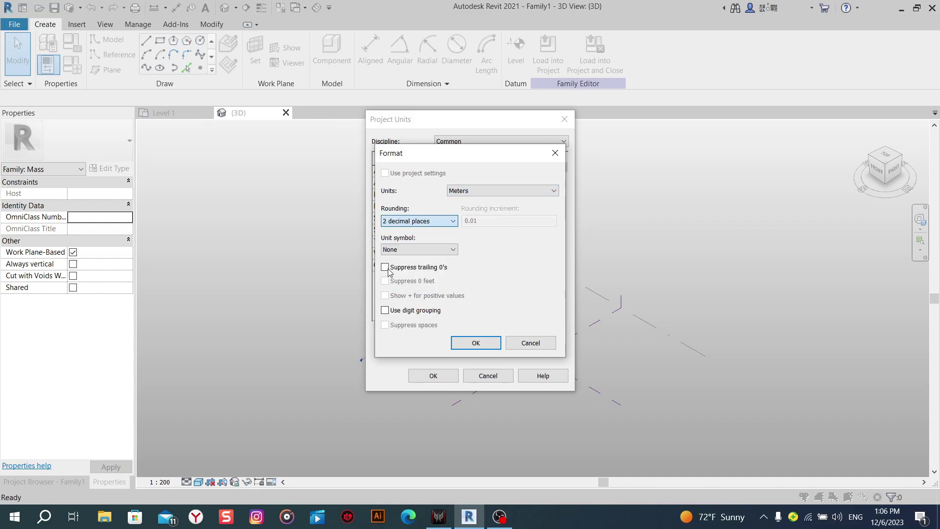
left_click(398, 249)
left_click(402, 269)
left_click(475, 343)
left_click(434, 376)
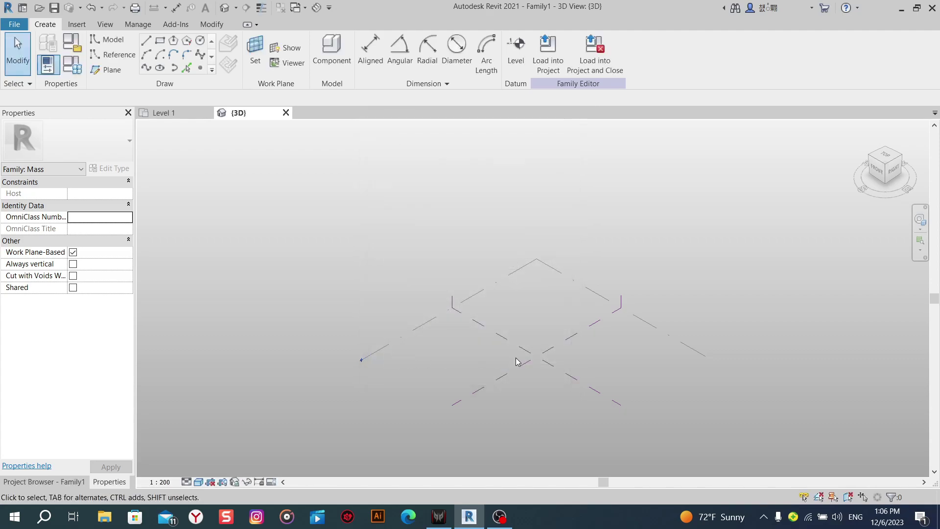
mouse_move(518, 359)
middle_mouse_down("shift")
mouse_move(602, 348)
mouse_move(580, 339)
middle_mouse_up("shift")
In top view, draw a 15 m model line from the reference plane crossing.
left_click(884, 157)
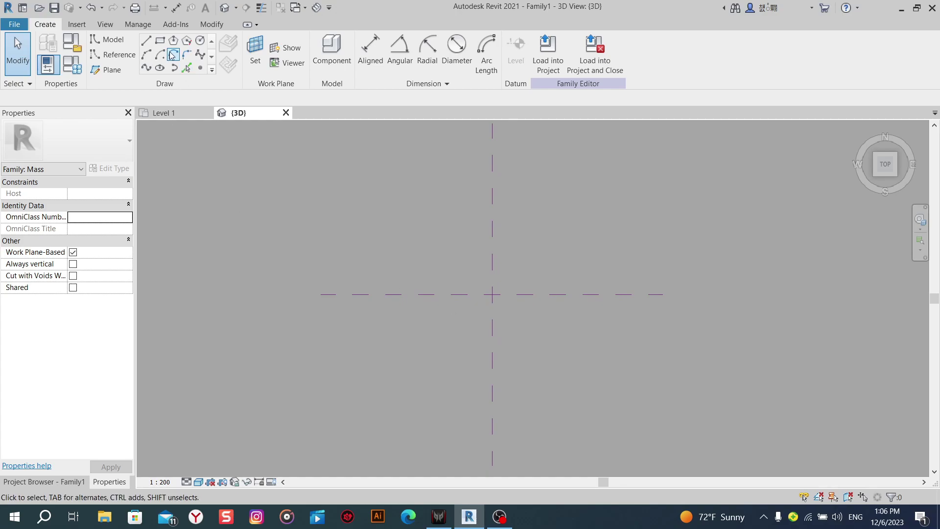
key("l")
key("i")
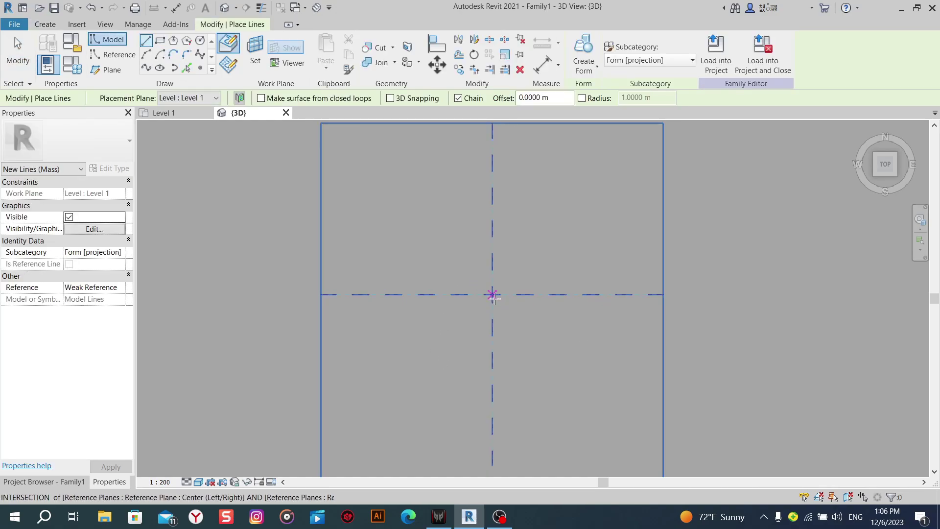
left_click(493, 295)
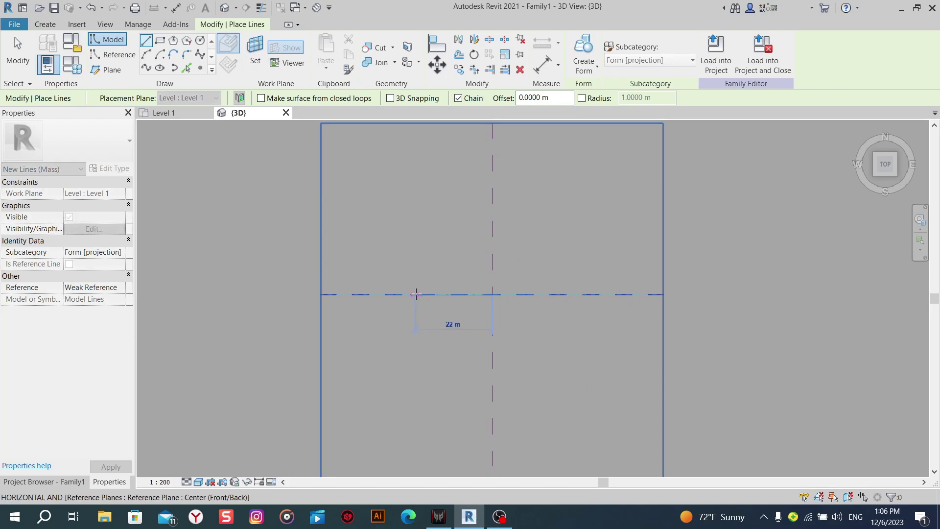
scroll(415, 294, "up", 3)
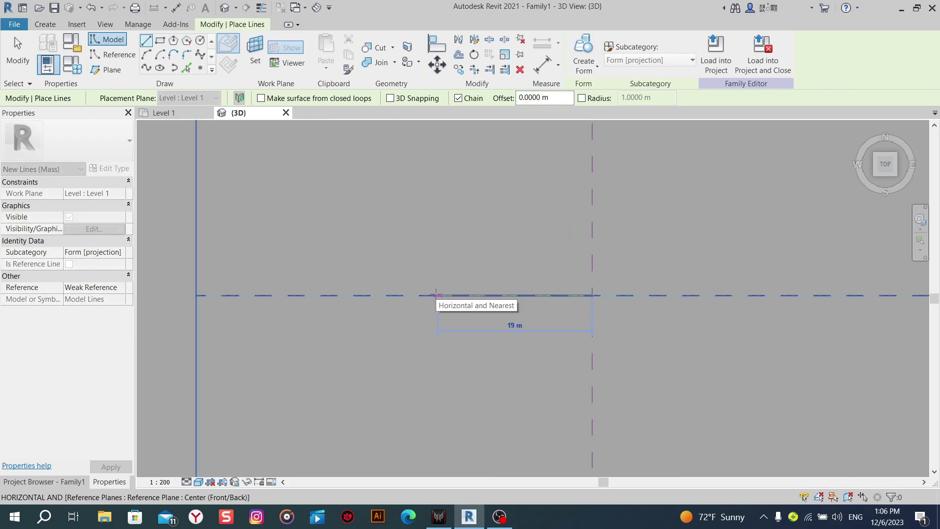
type("15")
key("Return")
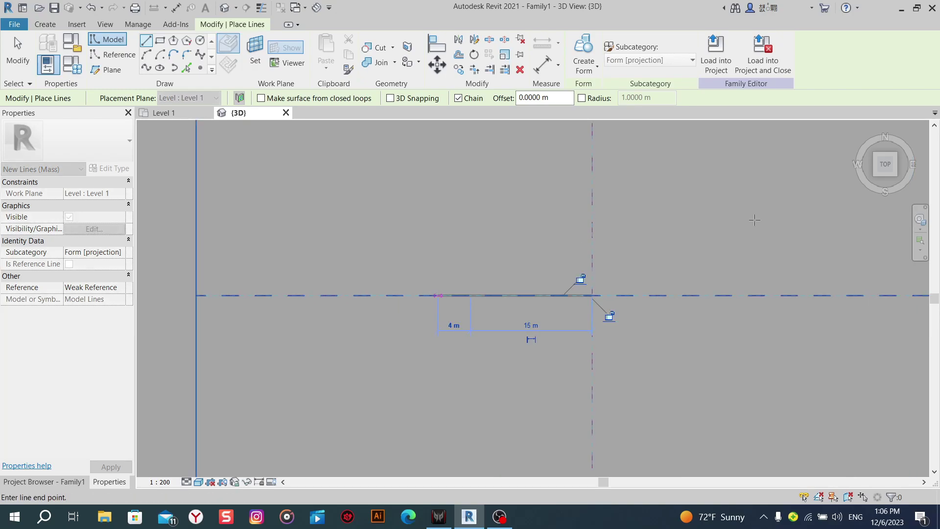
right_click(656, 168)
left_click(685, 172)
middle_click_drag(683, 299, 619, 311)
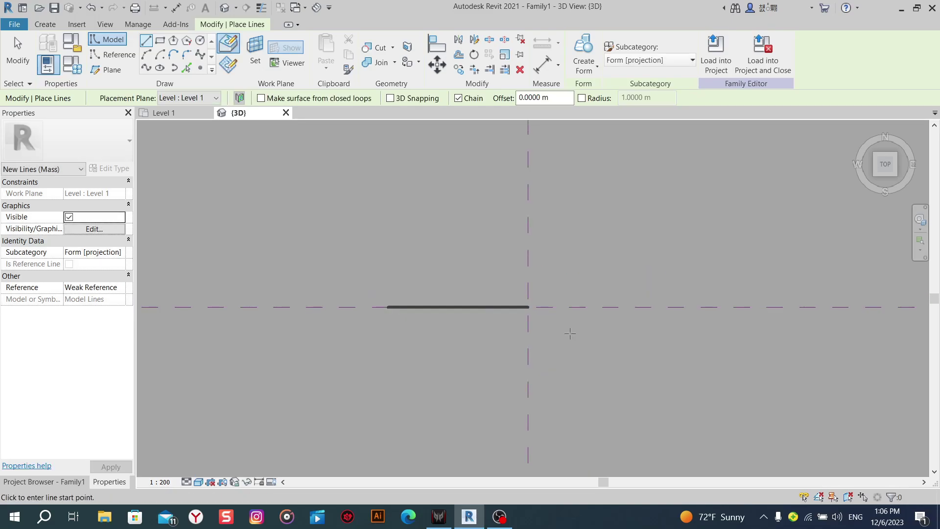
Extend it with a second 15 m line segment from its end.
left_click(528, 307)
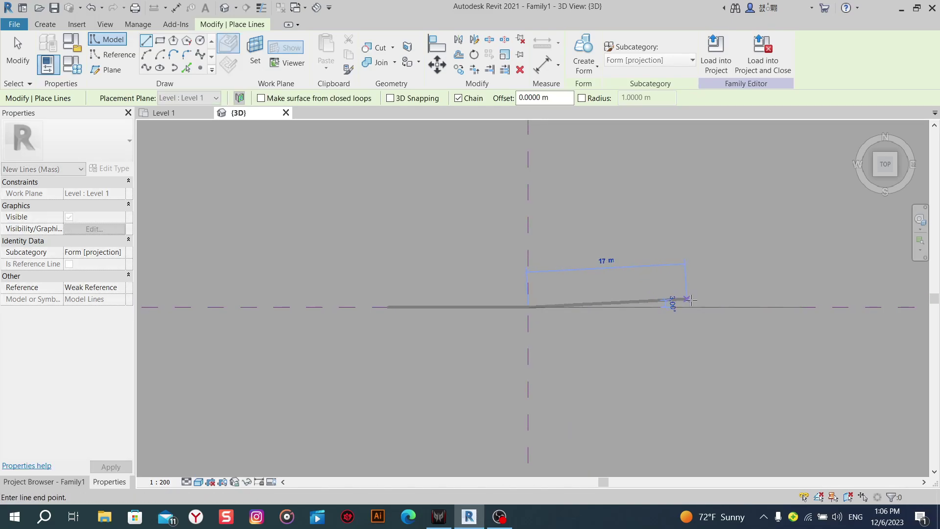
type("15")
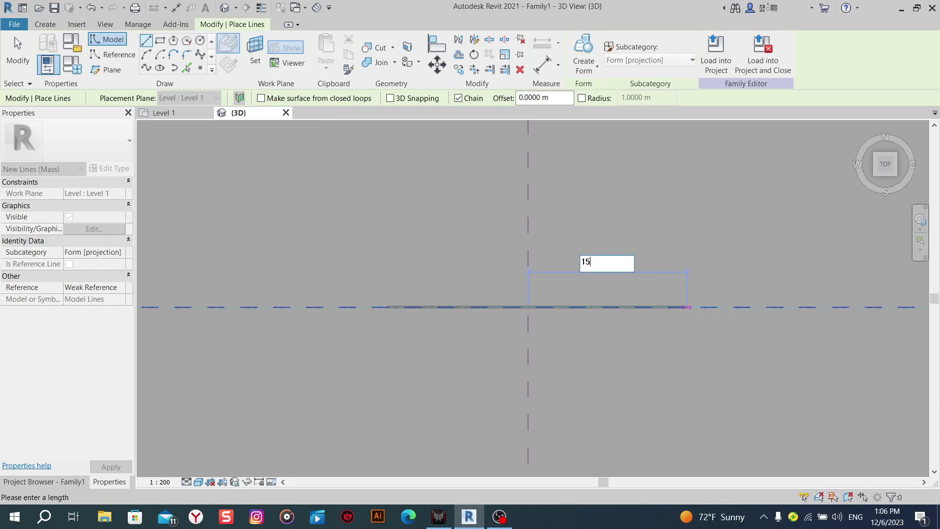
key("Return")
right_click(558, 205)
left_click(576, 214)
key("Escape")
scroll(590, 220, "down", 2)
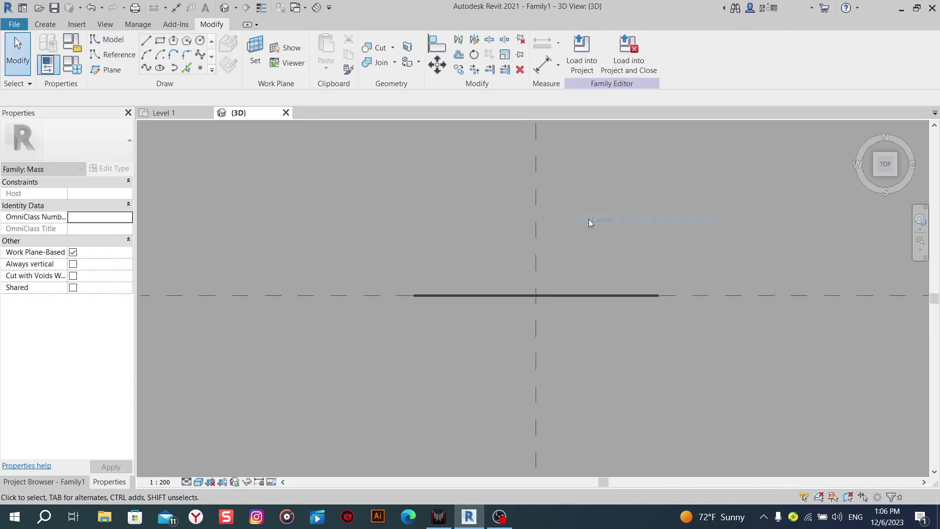
middle_click_drag(590, 221, 560, 210)
Draw a downward semicircular arc between the straight line's two ends.
left_click(146, 56)
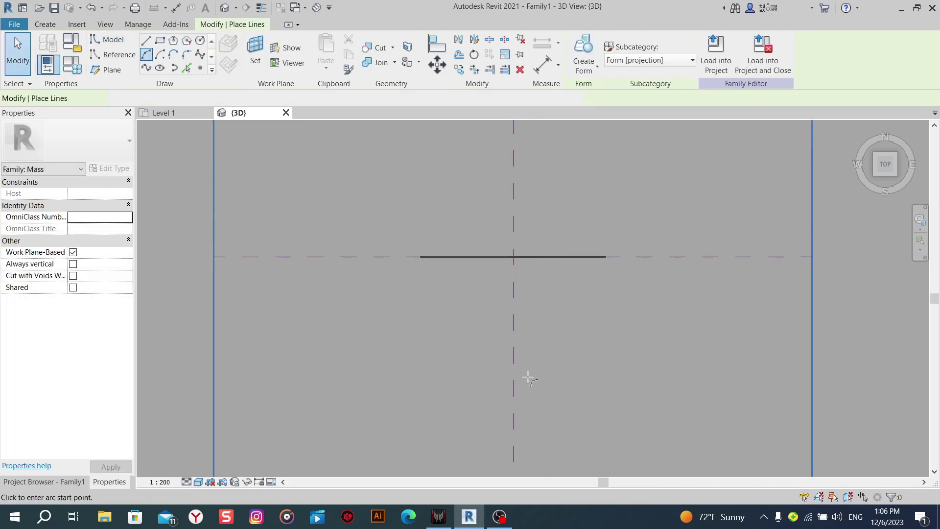
left_click(422, 257)
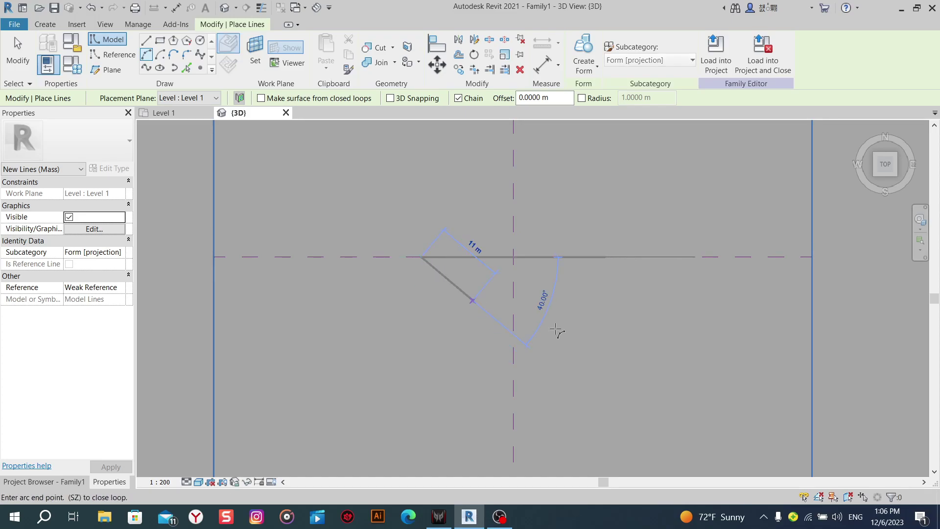
left_click(605, 257)
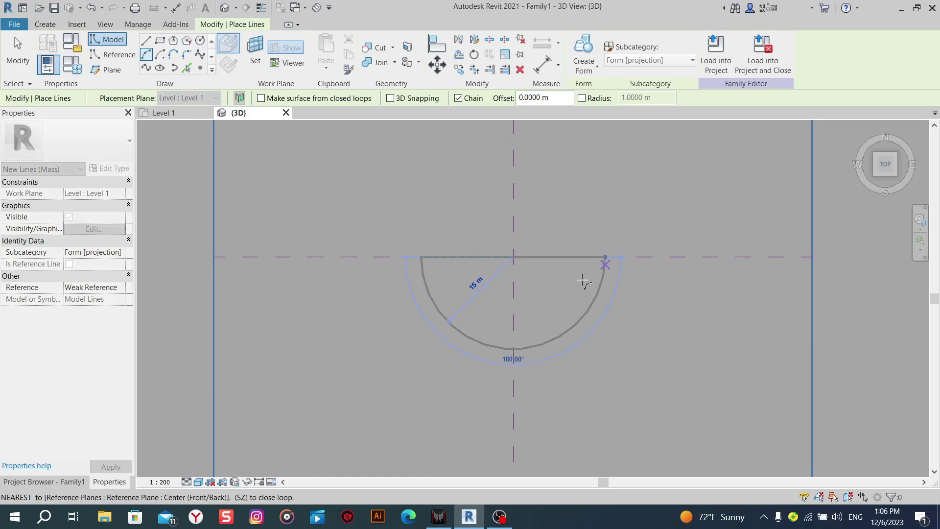
left_click(558, 337)
right_click(504, 234)
left_click(524, 242)
right_click(536, 242)
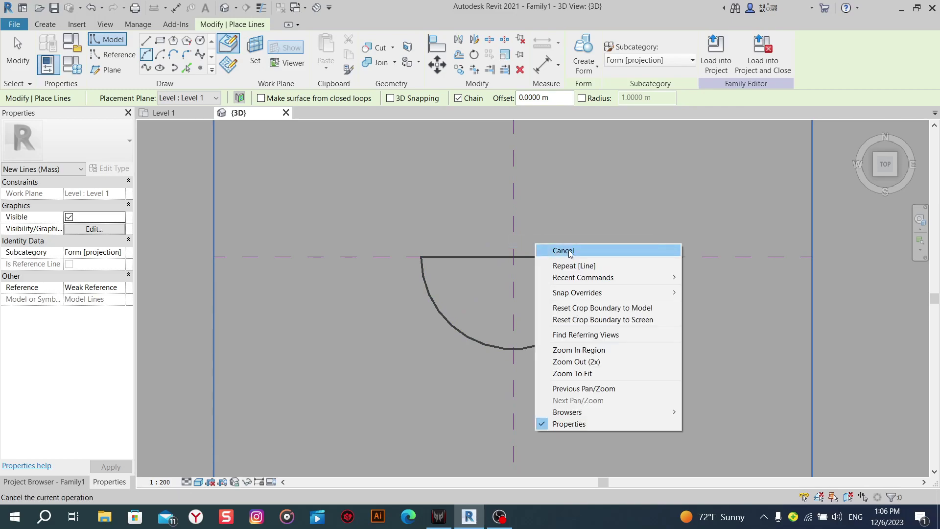
left_click(556, 250)
Delete the right half of the straight top line and select the left half.
left_click(566, 257)
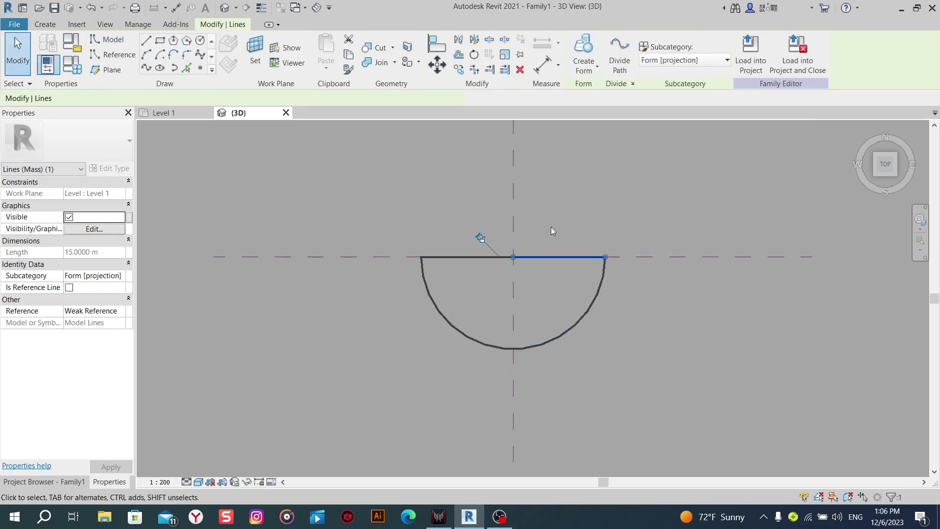
left_click(521, 72)
left_click(477, 256)
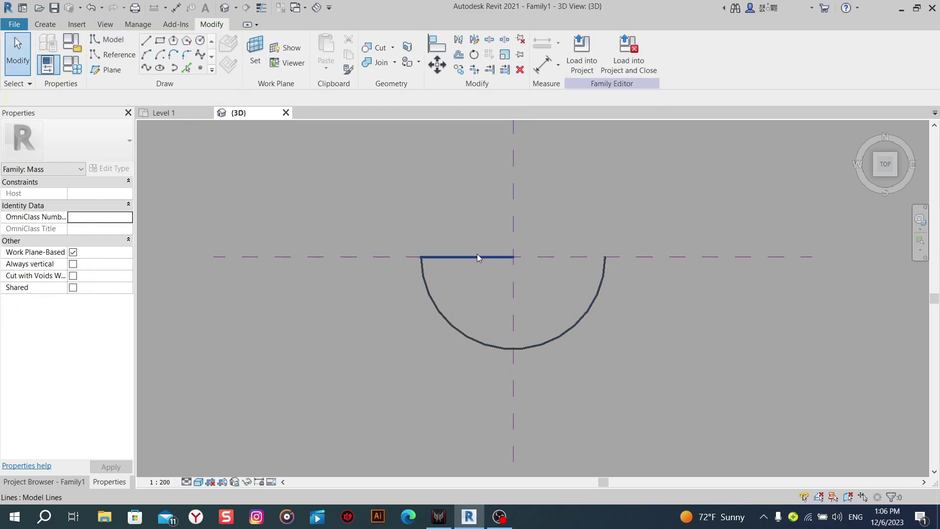
Delete the remaining top-line half and set the view scale to 1:5.
left_click(520, 70)
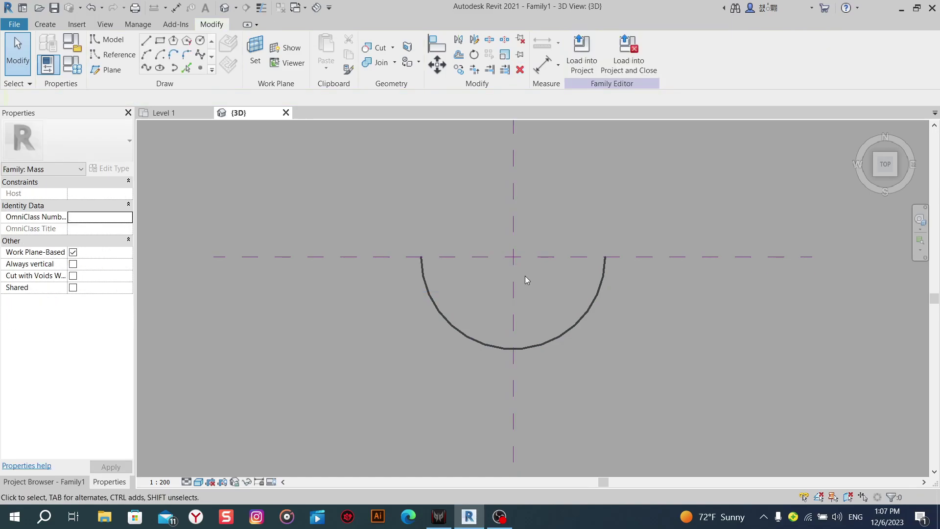
mouse_move(524, 275)
middle_mouse_down("shift")
mouse_move(585, 360)
mouse_move(560, 216)
middle_mouse_up("shift")
scroll(542, 308, "up", 3)
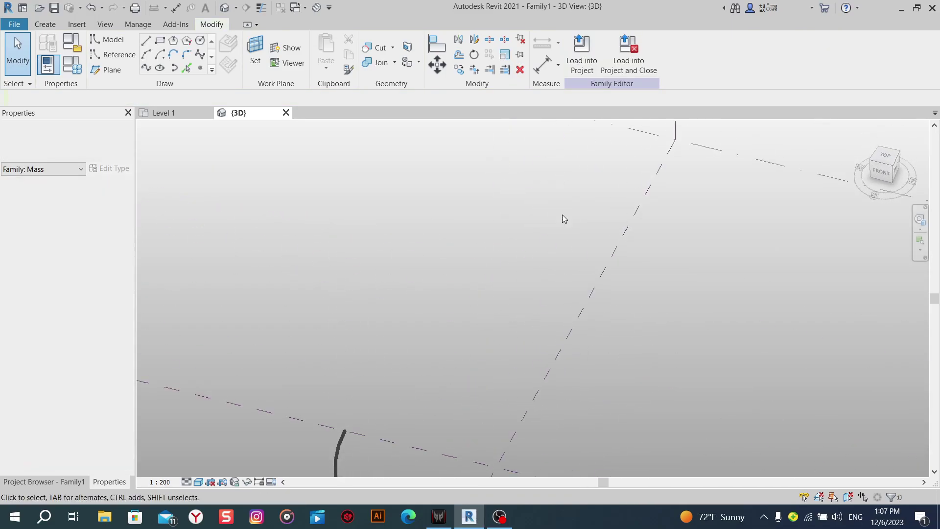
scroll(546, 294, "down", 2)
mouse_move(546, 294)
middle_mouse_down("shift")
mouse_move(560, 315)
mouse_move(564, 283)
mouse_move(557, 353)
middle_mouse_up("shift")
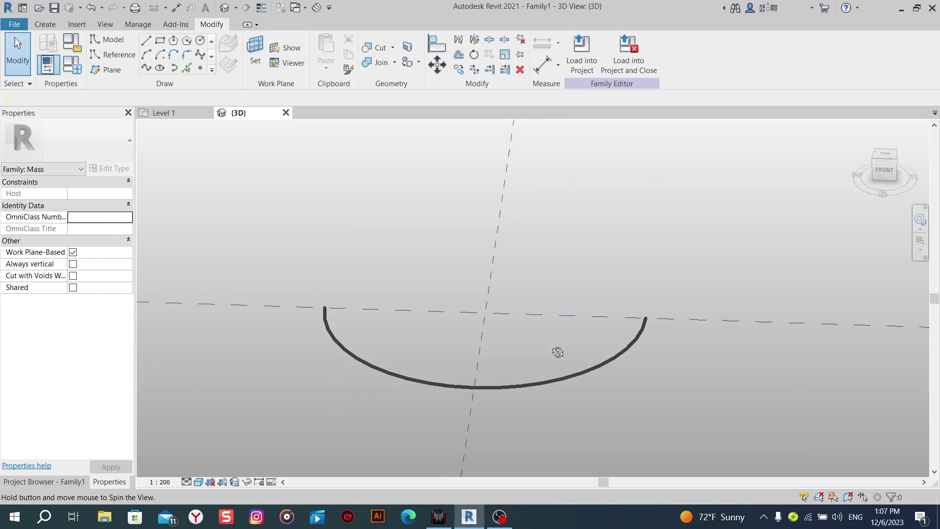
left_click(888, 156)
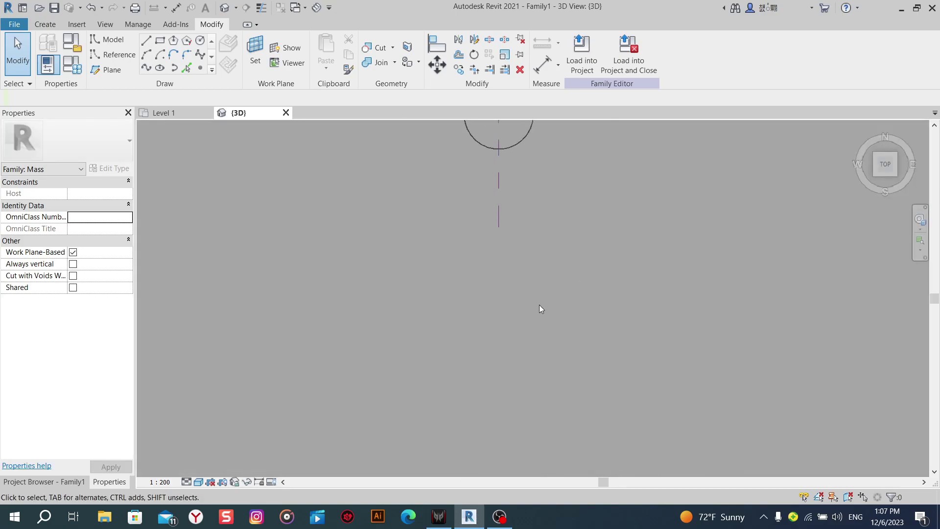
scroll(546, 318, "up", 5)
scroll(558, 352, "down", 2)
scroll(573, 362, "down", 1)
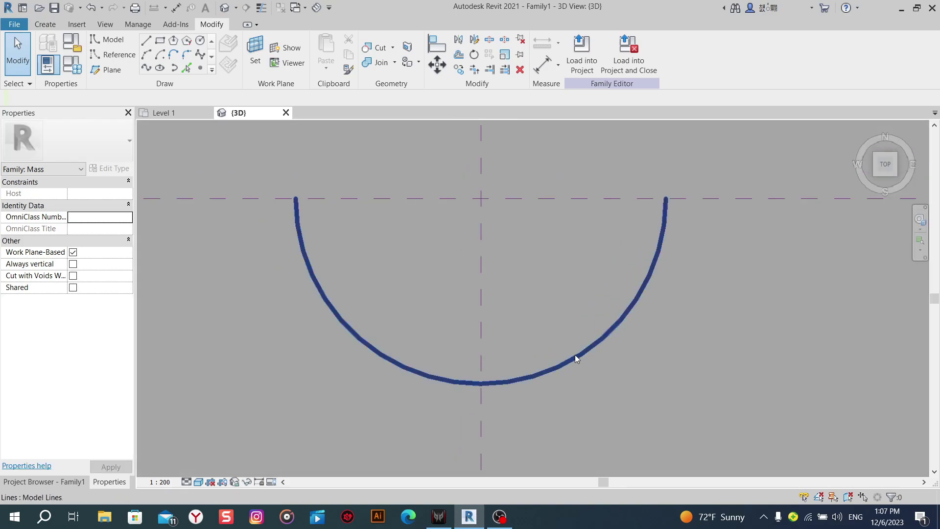
left_click(162, 482)
left_click(189, 352)
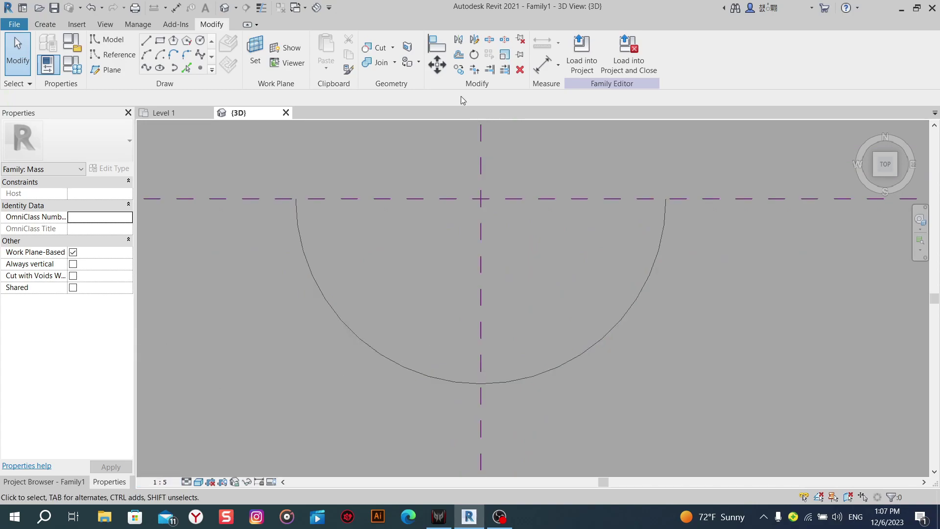
Offset a copy of the arc 0.5 m inside it.
left_click(459, 55)
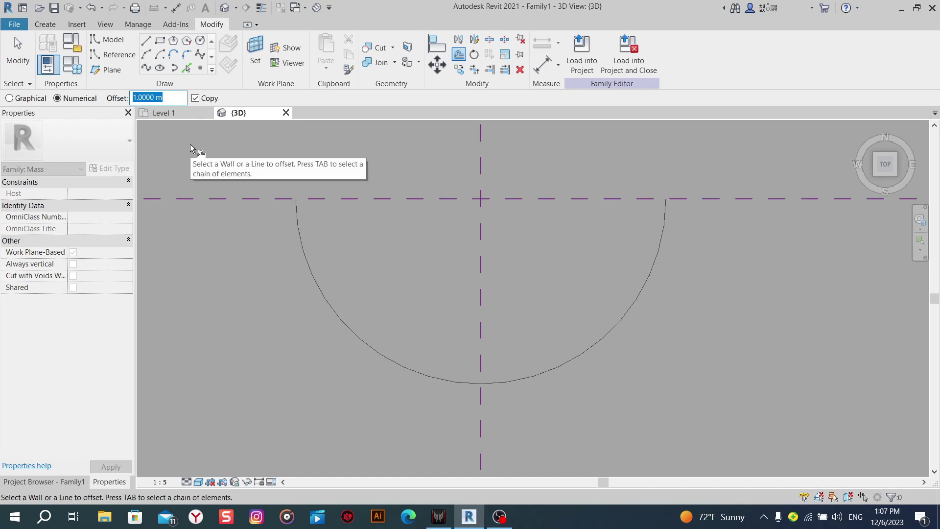
type("0.")
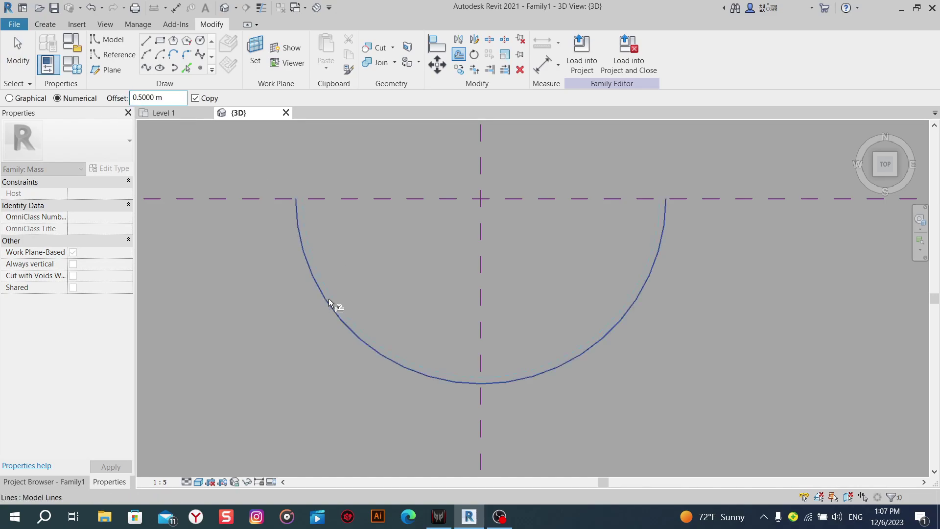
left_click(334, 306)
key("Escape")
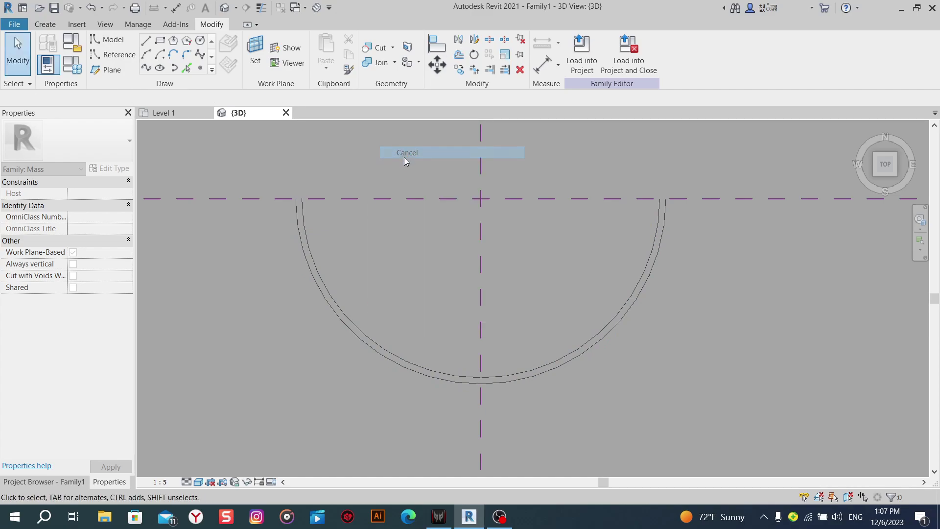
Extrude the arc into a solid curved wall form.
middle_click_drag(404, 158, 516, 168, "shift")
scroll(533, 365, "up", 3)
middle_click_drag(505, 367, 561, 361, "shift")
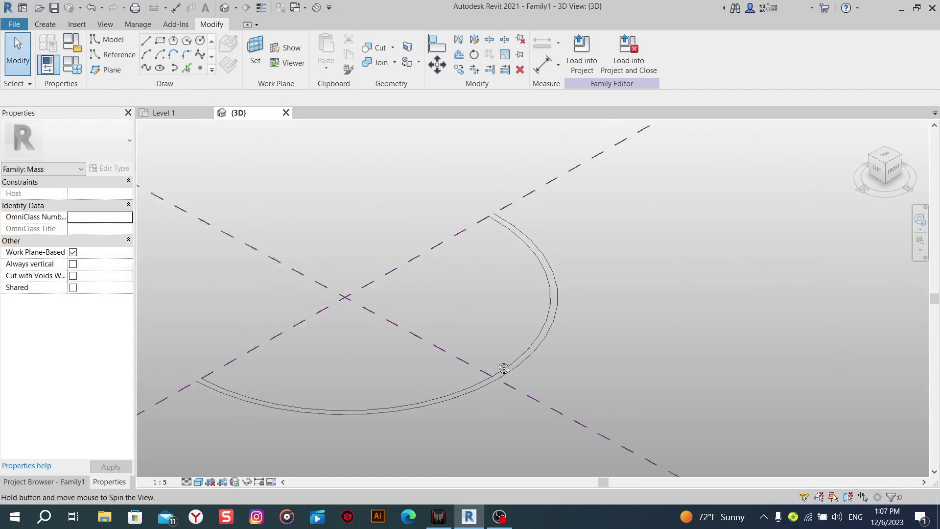
left_click(555, 345)
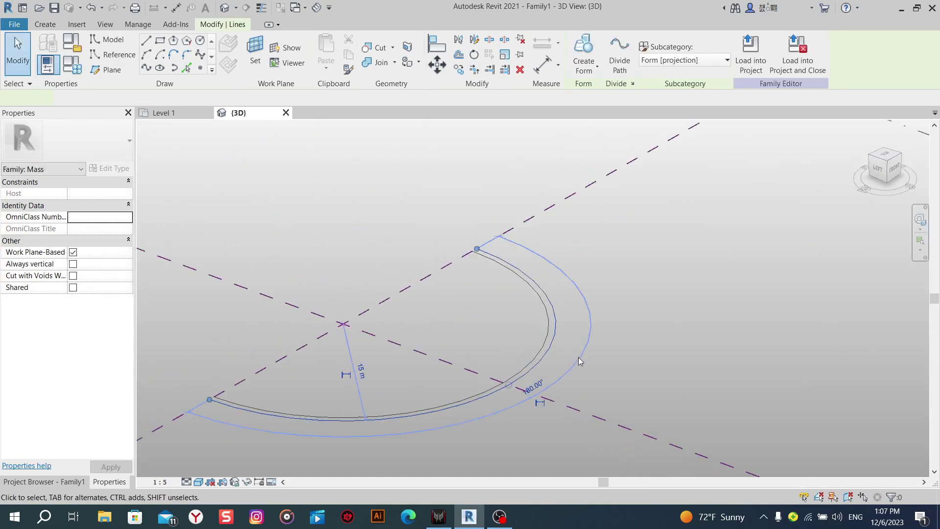
left_click(590, 53)
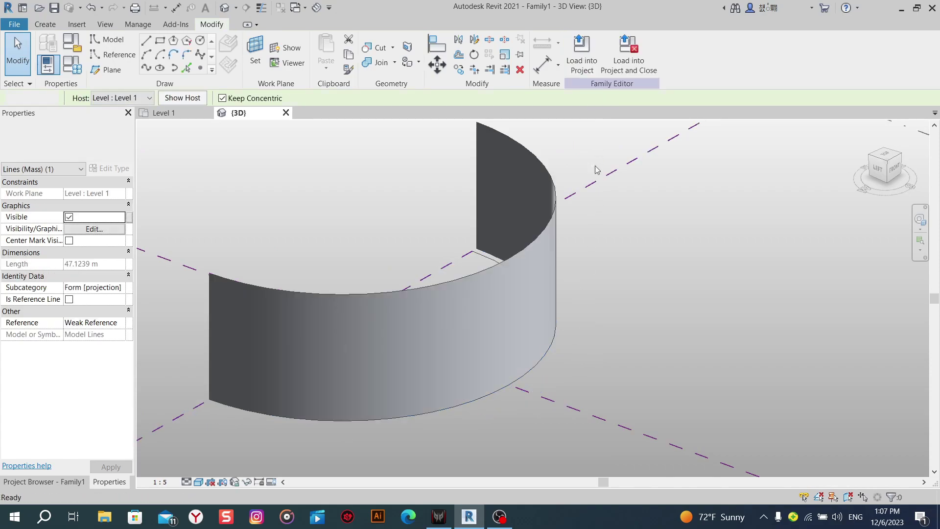
key("Escape")
mouse_move(547, 311)
middle_mouse_down("shift")
mouse_move(517, 270)
mouse_move(590, 310)
middle_mouse_up("shift")
scroll(590, 316, "down", 2)
Set the reference plane as the work plane and display it.
key("l")
key("i")
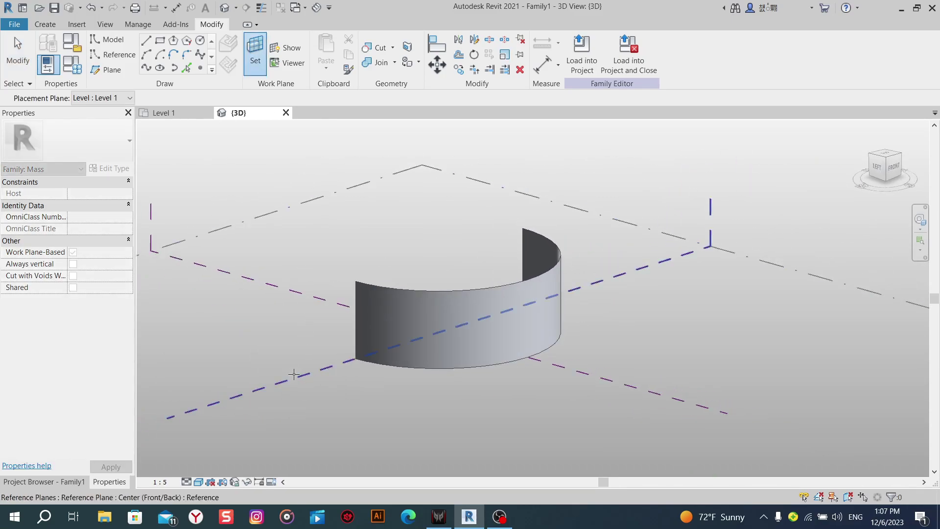
left_click(296, 376)
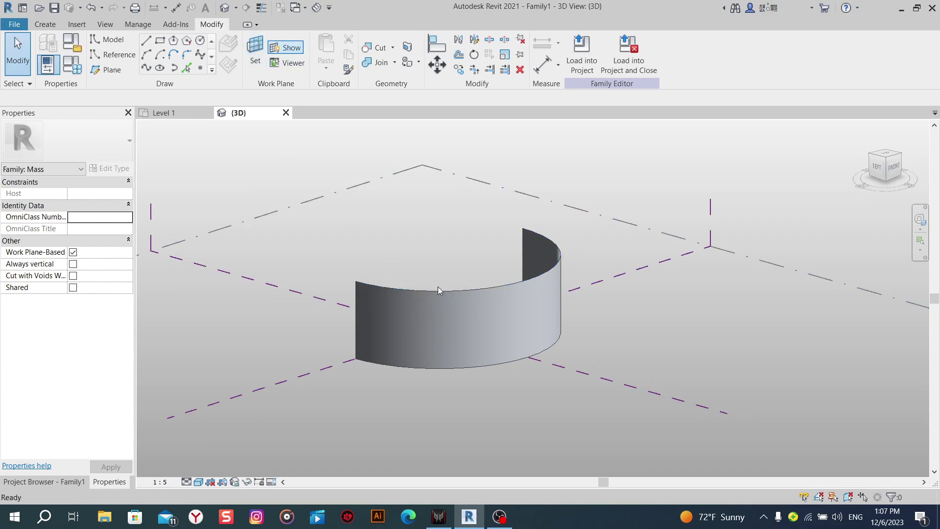
mouse_move(438, 290)
middle_mouse_down("shift")
mouse_move(465, 377)
mouse_move(592, 374)
mouse_move(463, 377)
mouse_move(463, 358)
mouse_move(445, 409)
middle_mouse_up("shift")
scroll(449, 380, "up", 2)
scroll(466, 415, "up", 2)
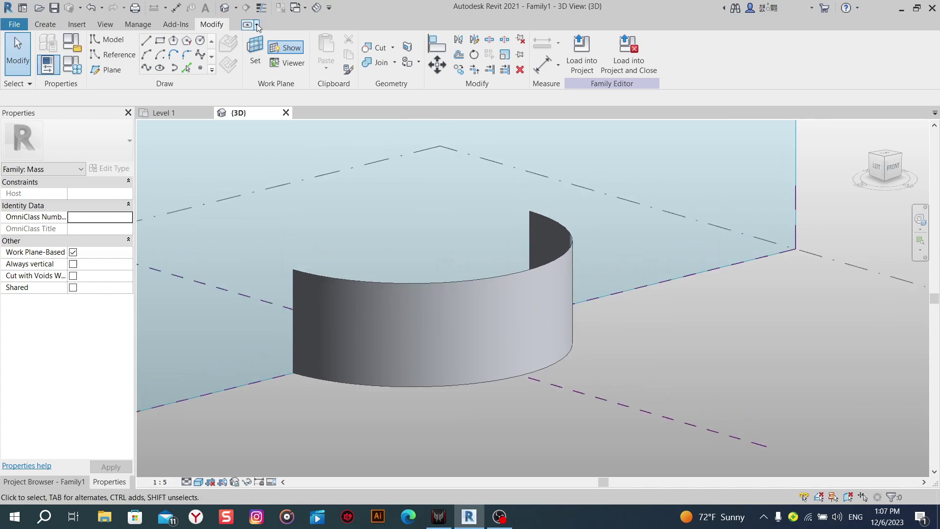
left_click(50, 25)
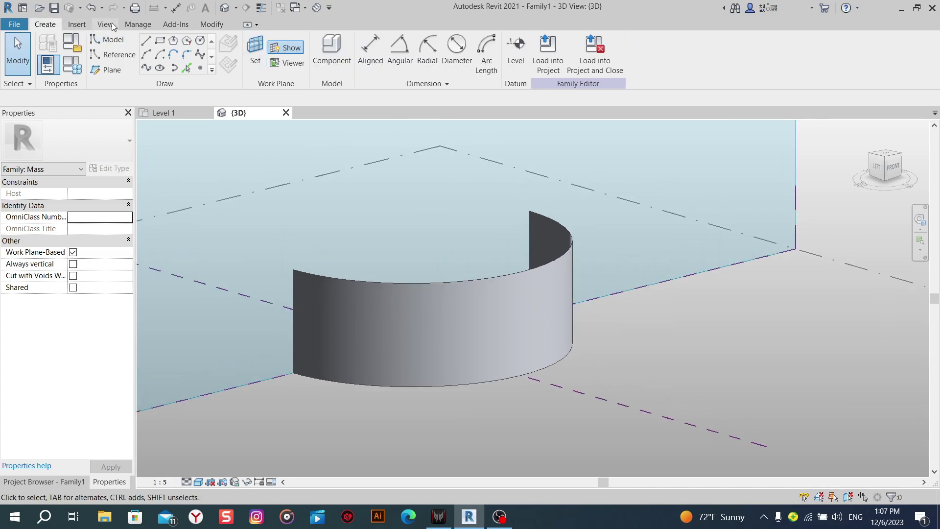
Start an aligned dimension on the wall's bottom edge, then cancel it.
left_click(368, 49)
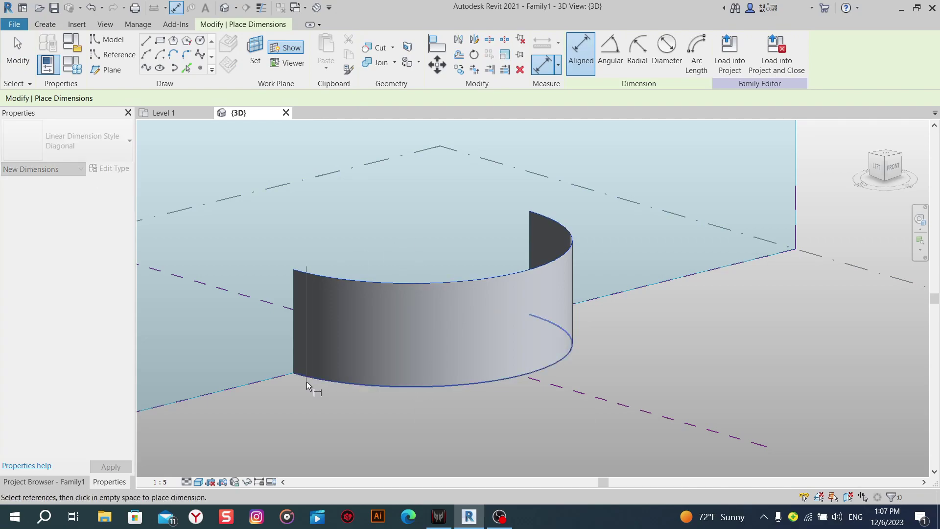
scroll(472, 395, "up", 2)
scroll(505, 382, "up", 4)
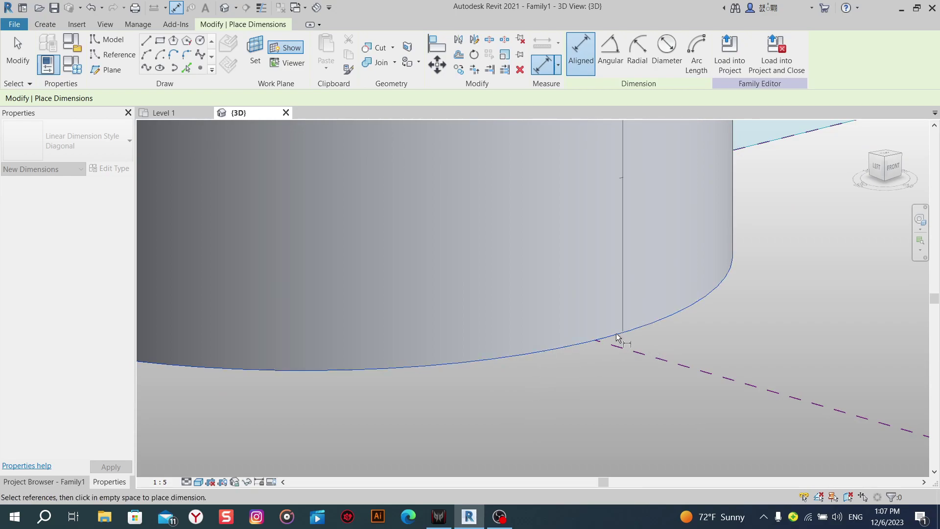
scroll(616, 337, "down", 4)
middle_click_drag(744, 286, 609, 345)
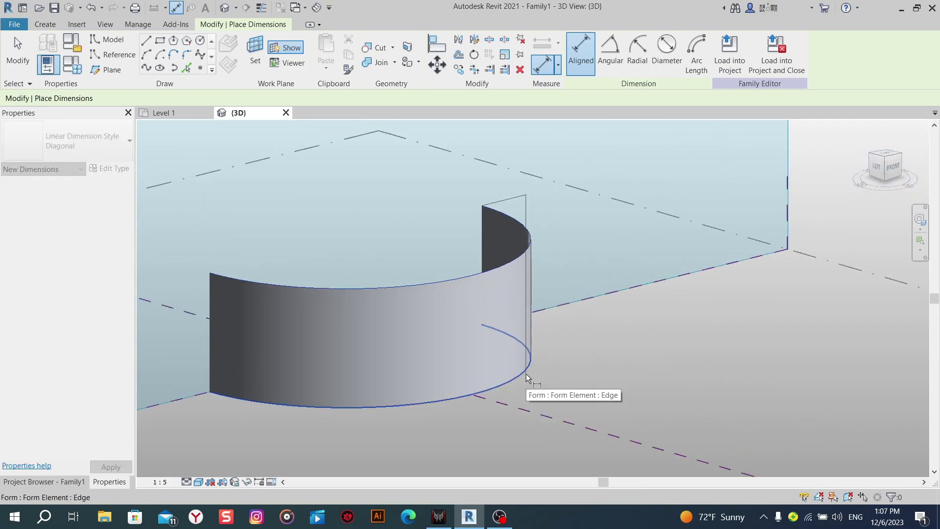
scroll(558, 357, "up", 2)
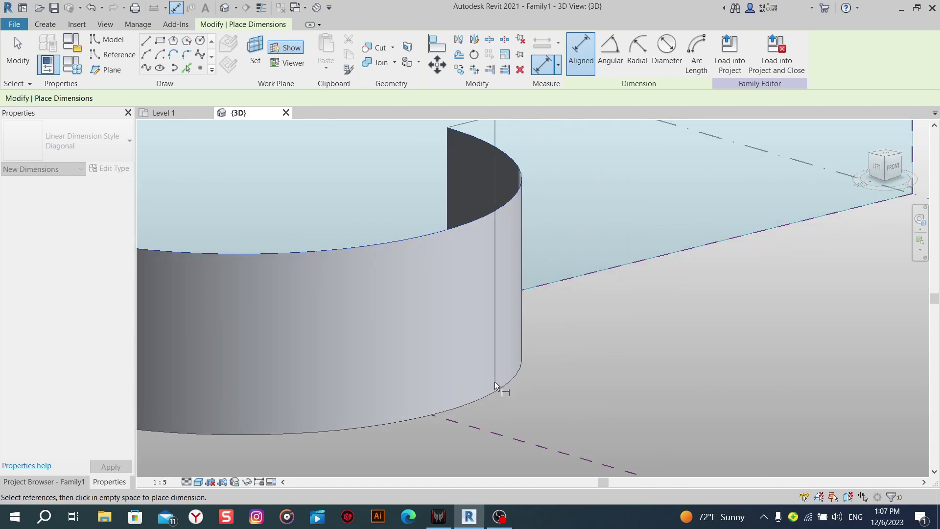
left_click(495, 393)
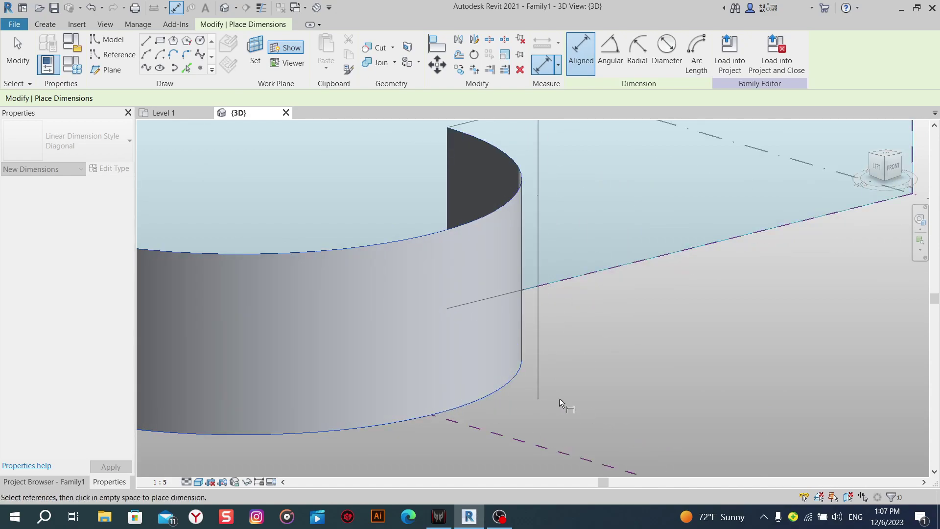
right_click(578, 244)
left_click(630, 361)
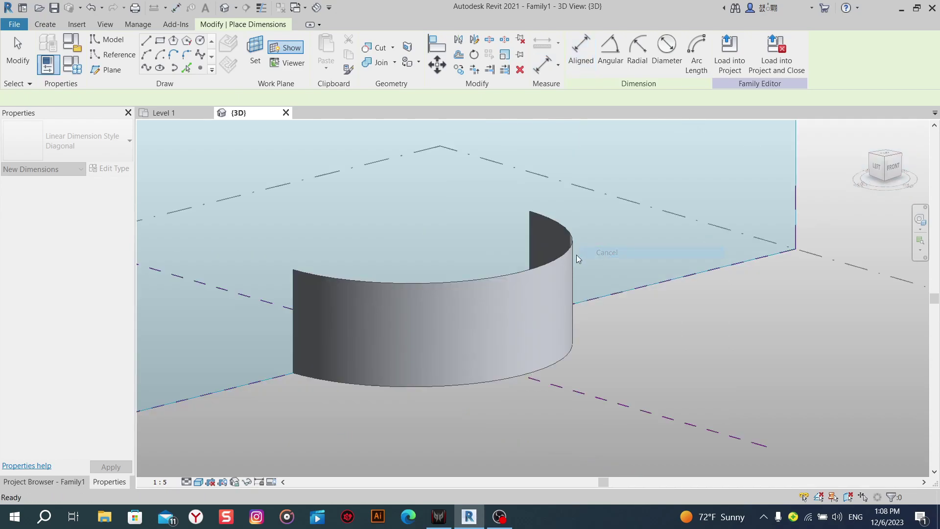
left_click(573, 55)
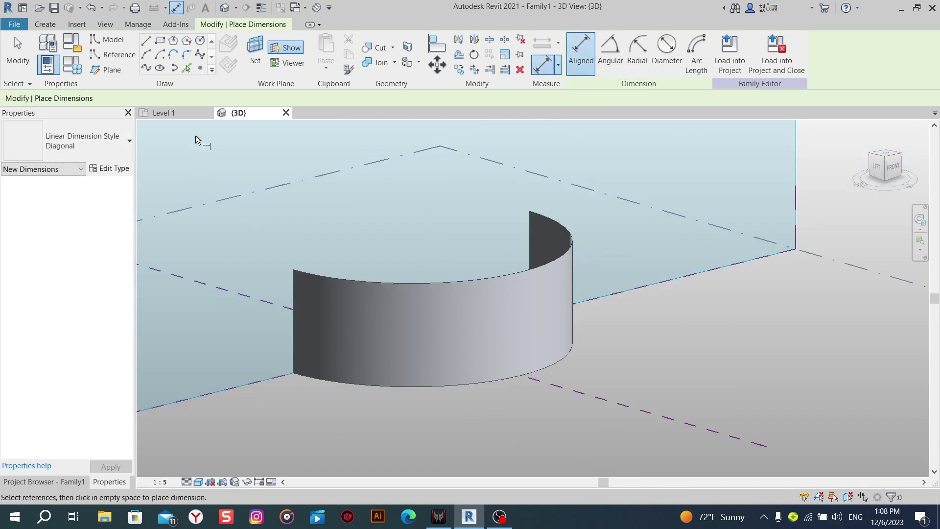
Hide the work plane, pick a reference plane as work plane, and set scale 1:25.
left_click(286, 49)
scroll(366, 208, "down", 3)
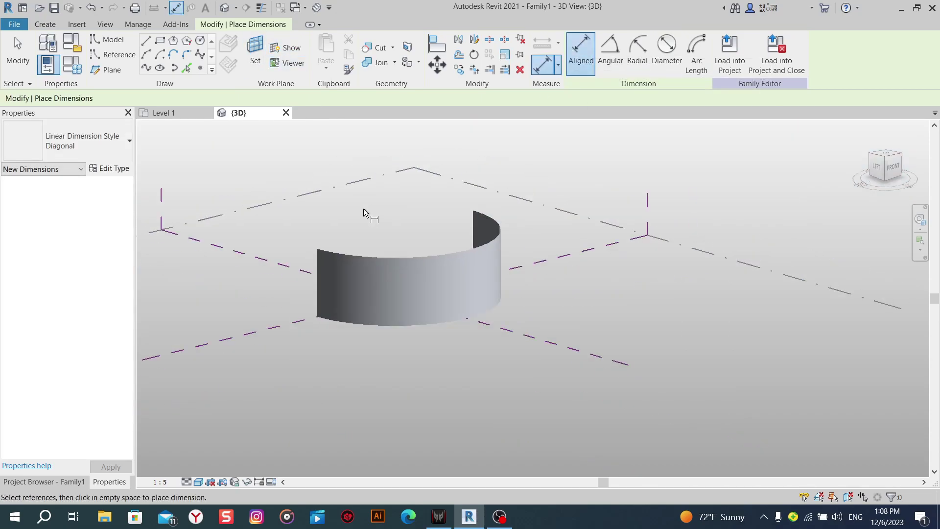
middle_click_drag(366, 208, 431, 252)
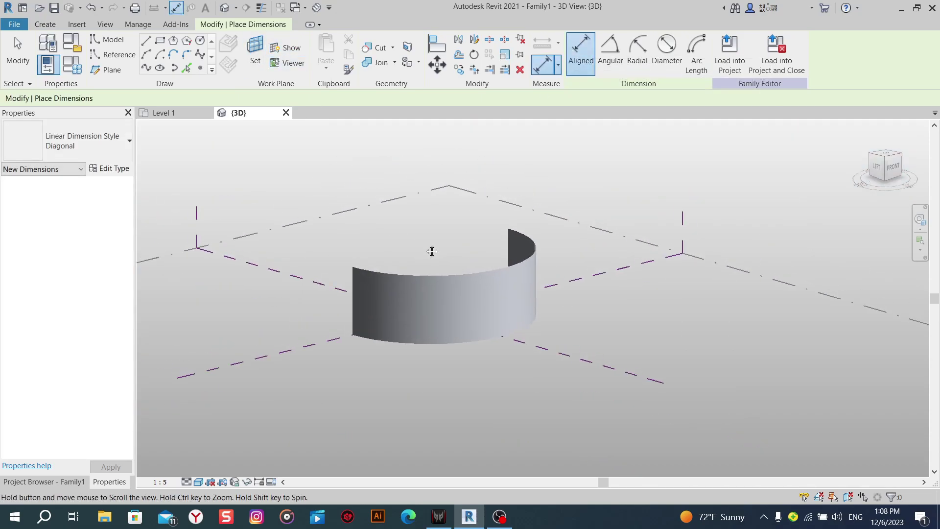
left_click(251, 47)
left_click(674, 252)
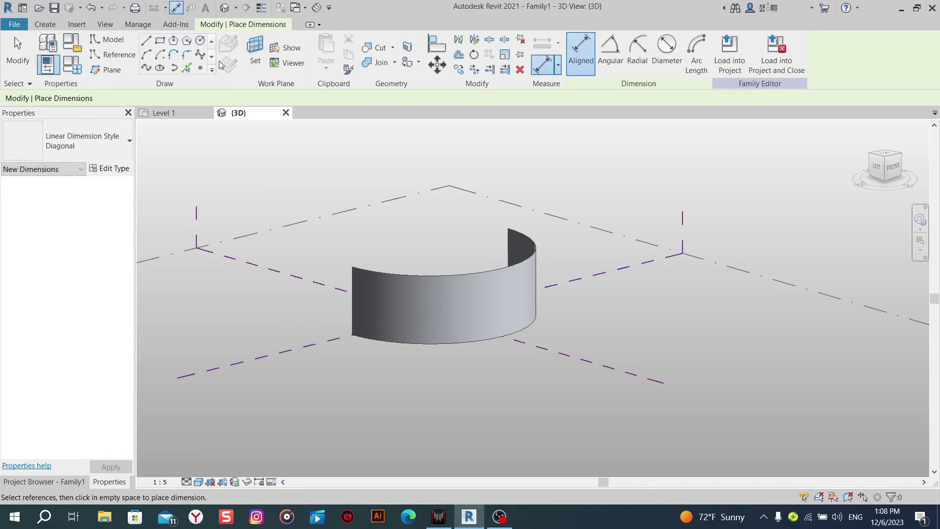
left_click(152, 482)
left_click(186, 388)
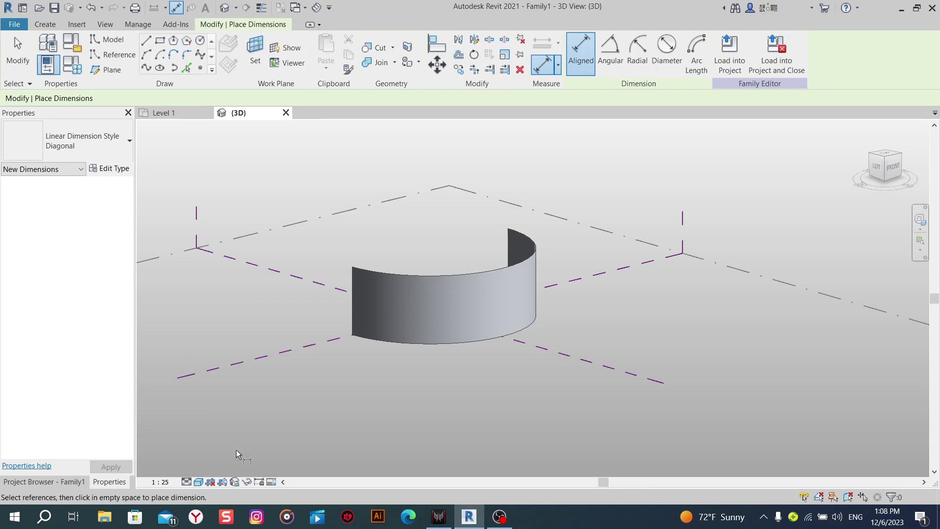
left_click(162, 484)
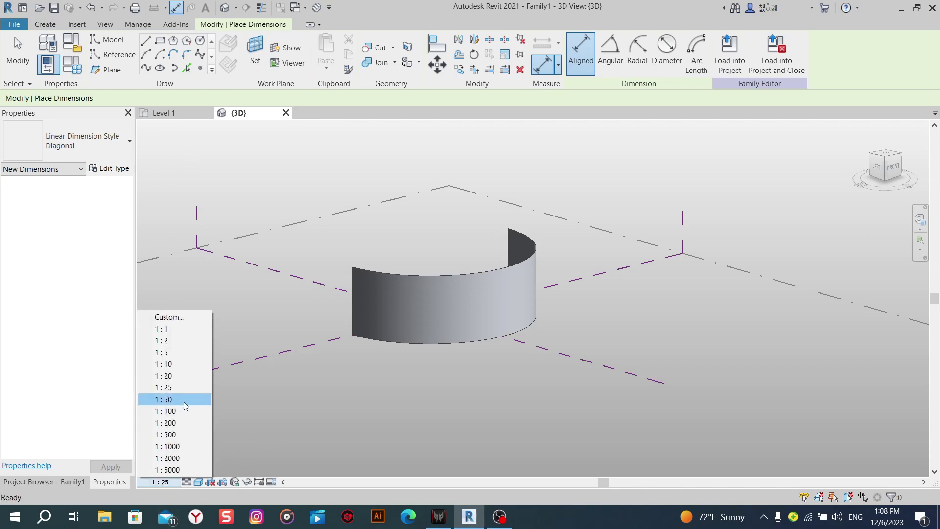
Switch the view scale to 1:100 and dimension the wall's 10 m height, top to bottom.
left_click(185, 412)
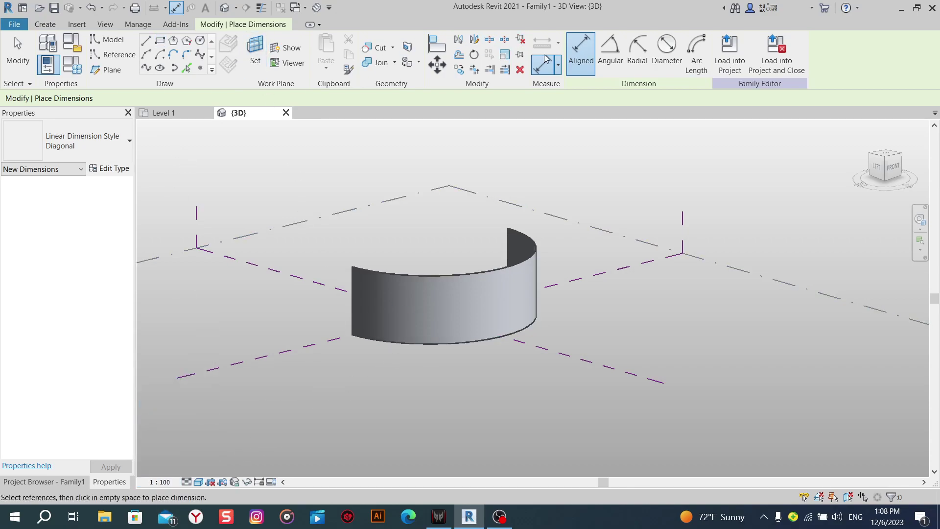
scroll(521, 275, "up", 3)
scroll(502, 274, "up", 3)
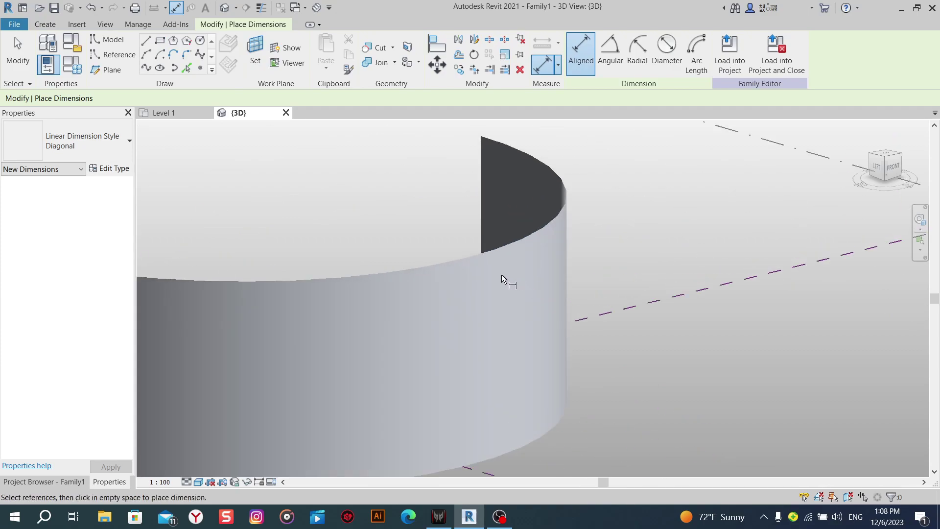
left_click(457, 258)
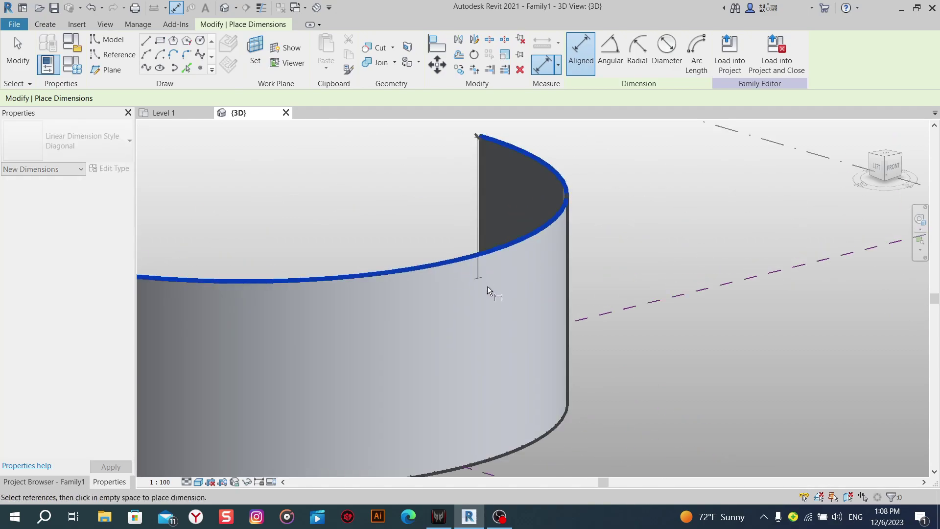
left_click(539, 445)
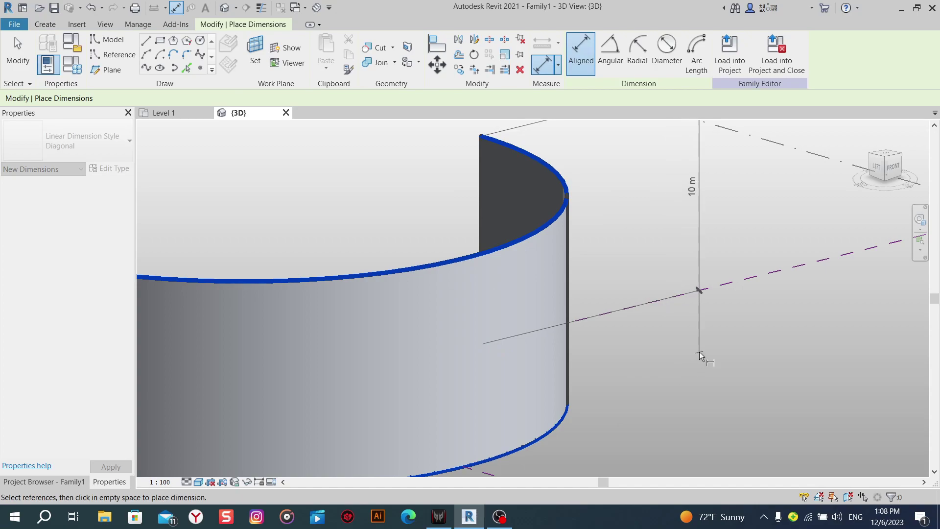
middle_click_drag(700, 351, 646, 414)
left_click(647, 407)
Cancel dimensioning, check the 10 m dimension, and select the wall's top edge.
right_click(685, 256)
left_click(692, 259)
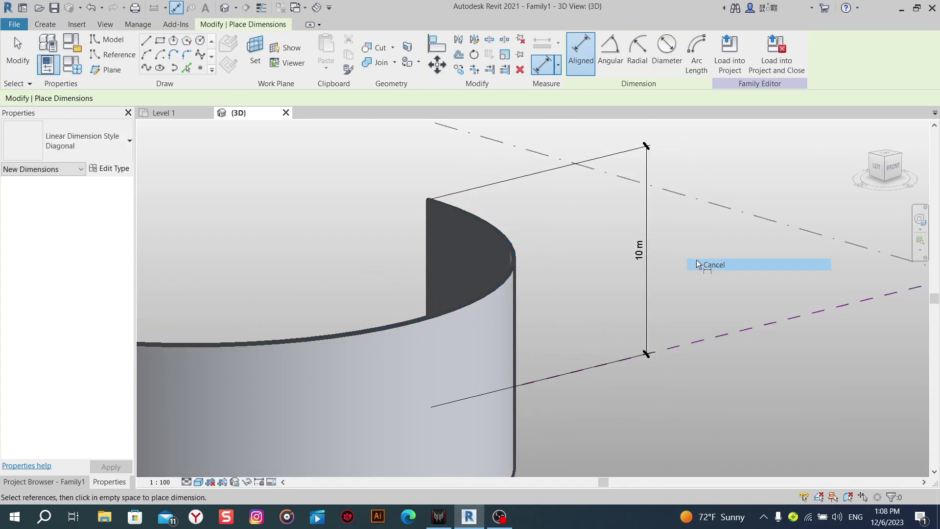
right_click(696, 260)
left_click(718, 269)
left_click(647, 275)
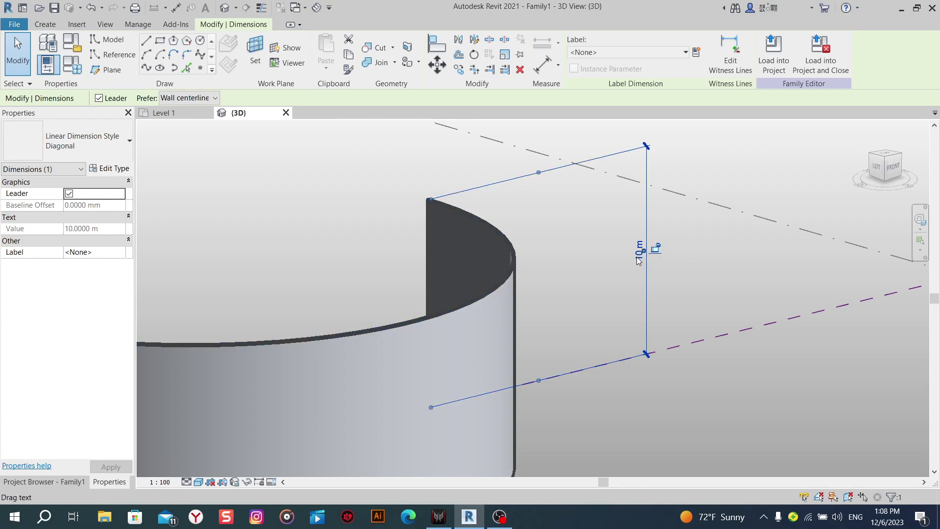
scroll(632, 230, "down", 3)
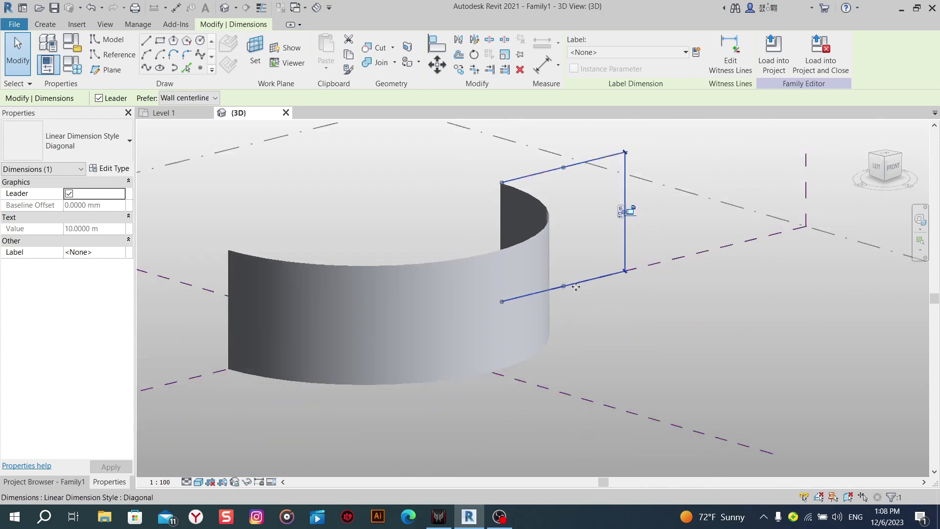
key("Escape")
left_click(473, 258)
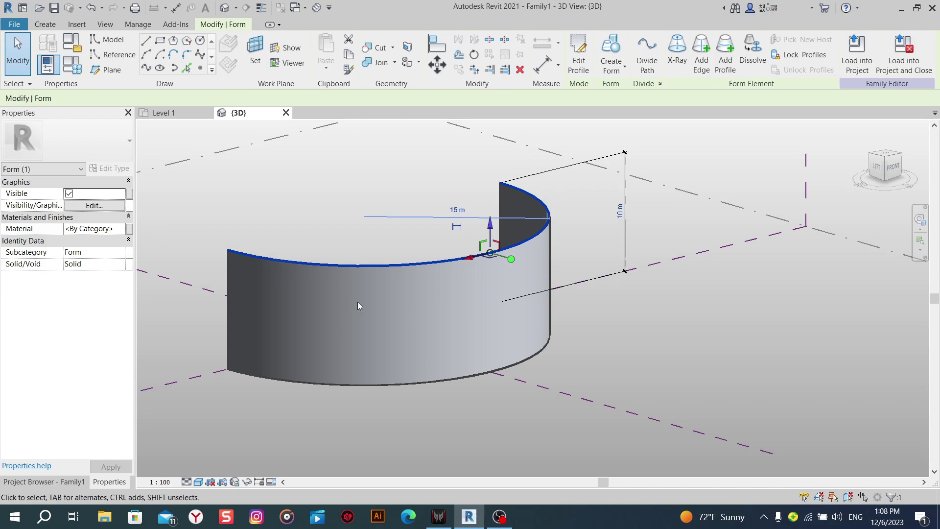
Change the curved wall's 10 m height dimension to 3 m.
left_click(592, 346)
left_click(627, 227)
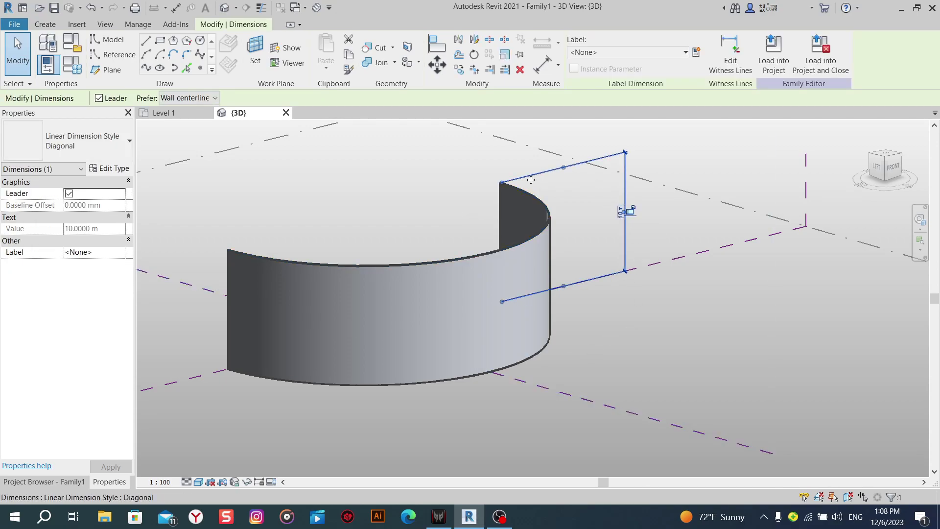
left_click(411, 227)
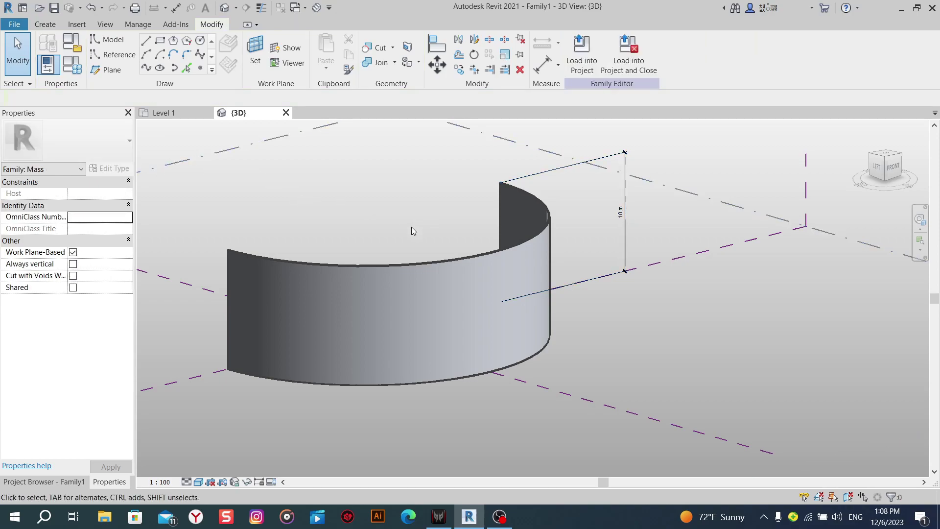
left_click(442, 265)
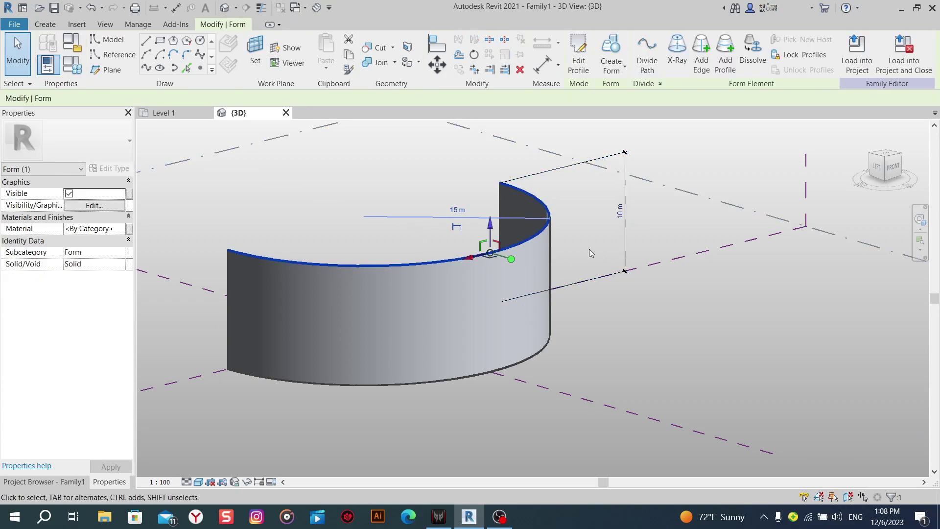
mouse_move(590, 251)
middle_mouse_down("shift")
mouse_move(561, 275)
mouse_move(577, 250)
middle_mouse_up("shift")
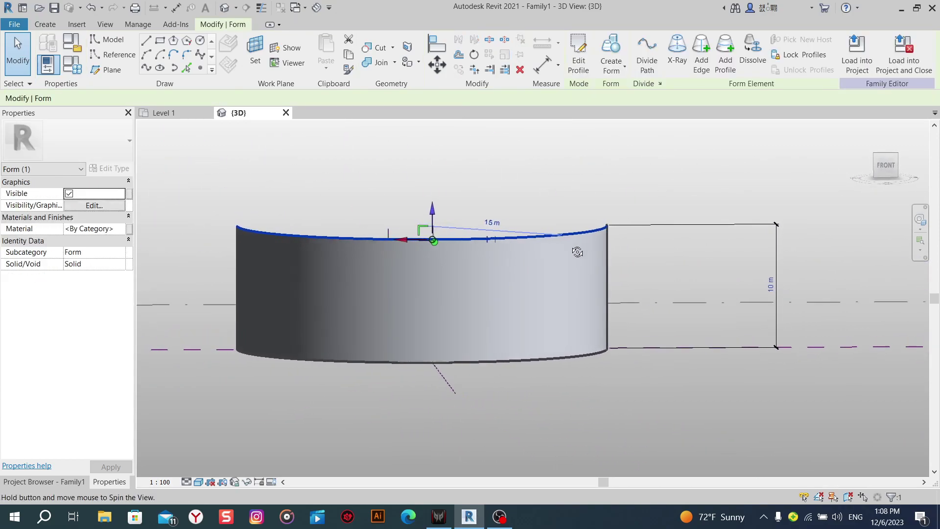
left_click(773, 288)
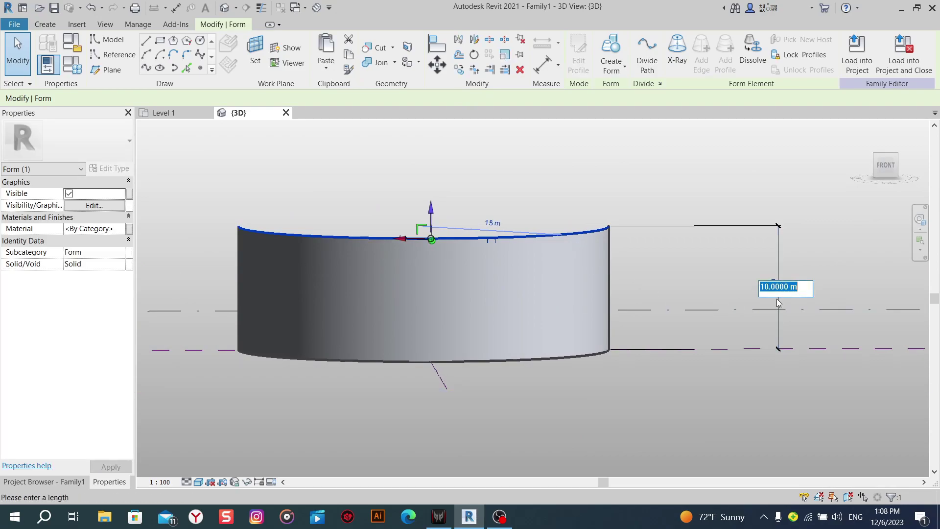
type("3")
key("Return")
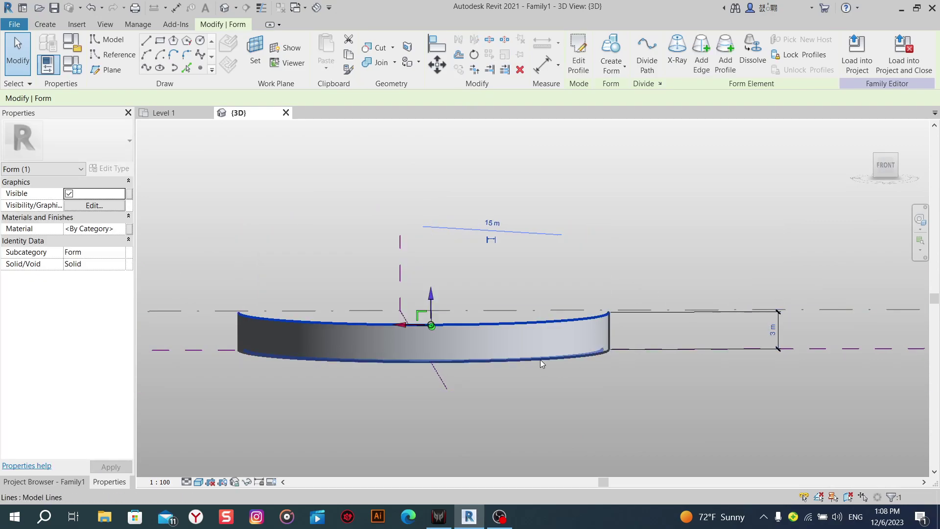
middle_click_drag(540, 359, 567, 421, "shift")
left_click(567, 421)
middle_click_drag(592, 370, 562, 327, "shift")
scroll(709, 360, "up", 3)
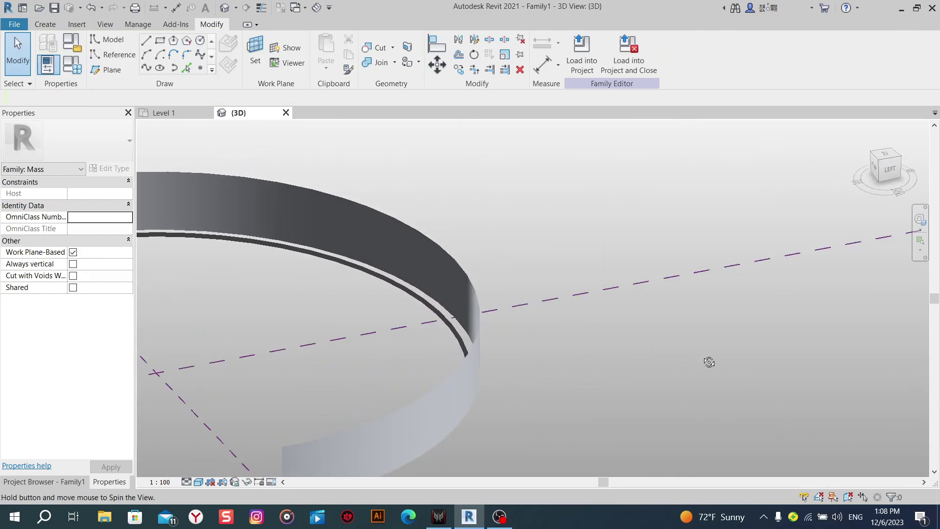
Extrude the curved base arc into a second, taller curved form with Create Form.
left_click(387, 287)
scroll(568, 310, "down", 3)
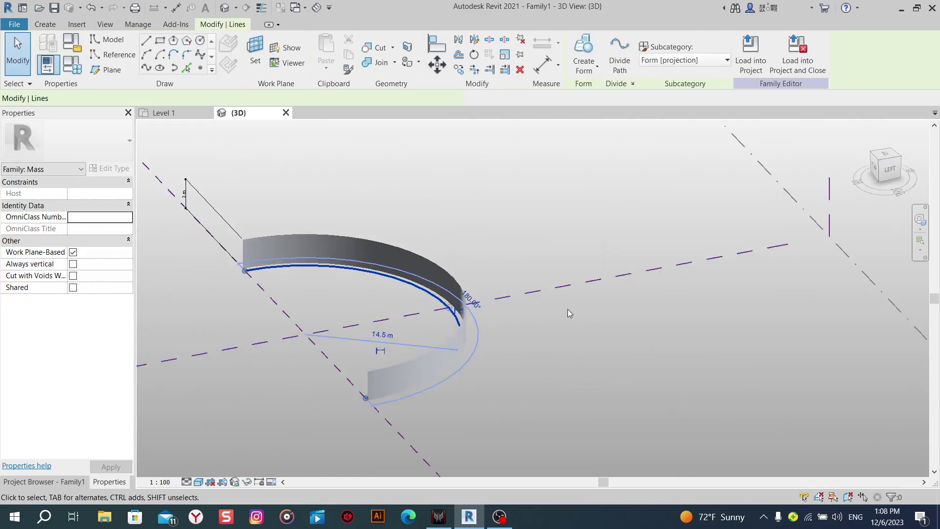
middle_click_drag(568, 309, 506, 178, "shift")
left_click(591, 48)
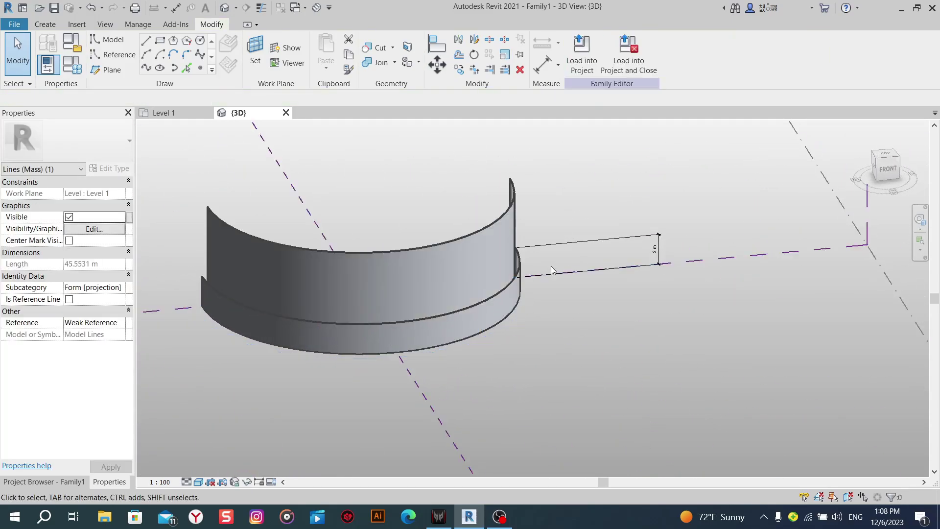
mouse_move(456, 342)
middle_mouse_down("shift")
mouse_move(579, 300)
mouse_move(465, 315)
middle_mouse_up("shift")
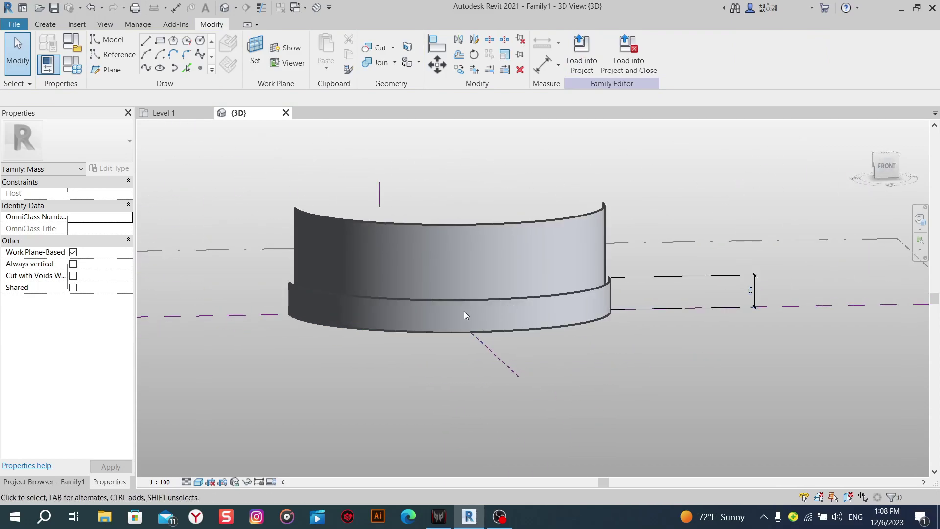
left_click(255, 54)
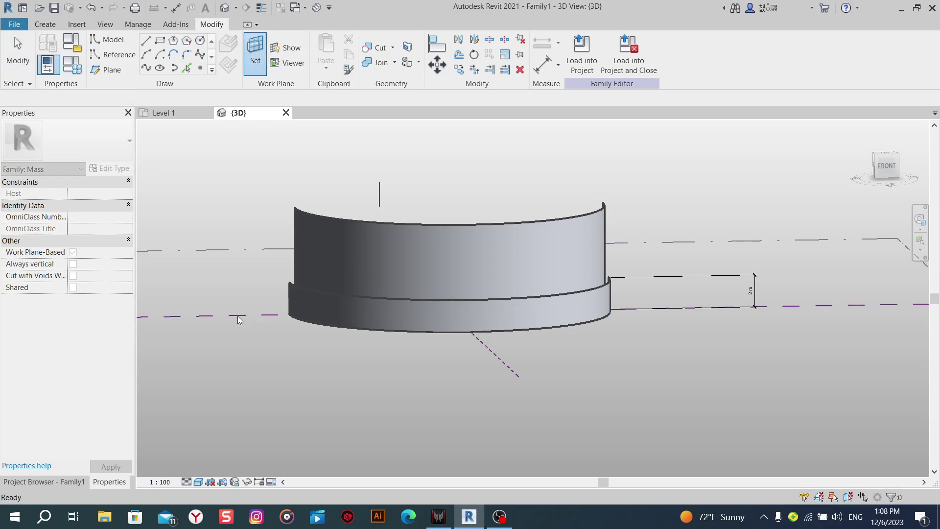
key("Escape")
Pick the tall surface's top edge for an aligned dimension, then cancel the tool.
left_click(51, 25)
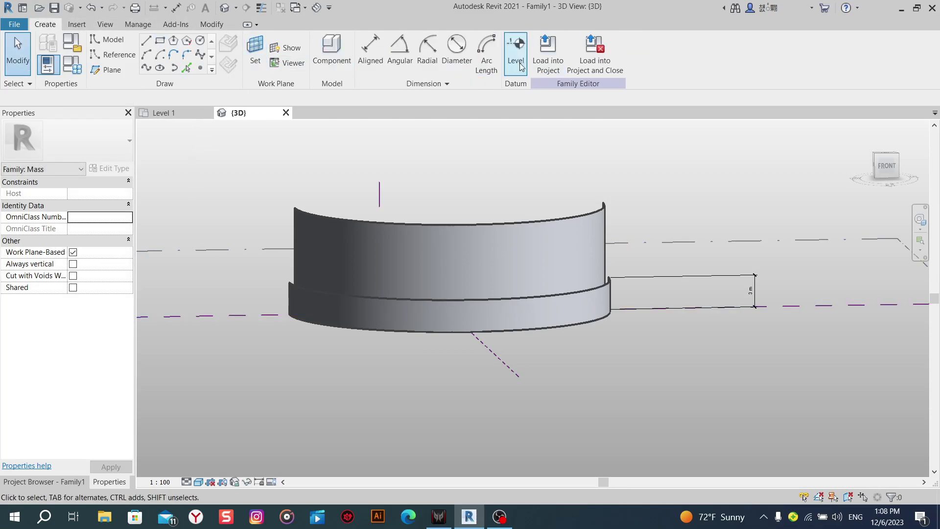
left_click(372, 49)
middle_click_drag(530, 269, 606, 279, "shift")
scroll(564, 247, "up", 3)
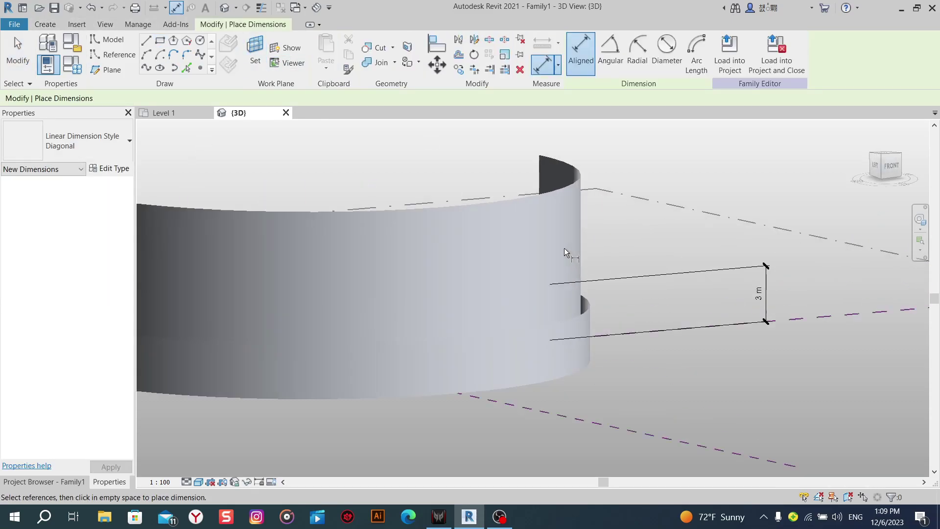
left_click(455, 205)
key("Escape")
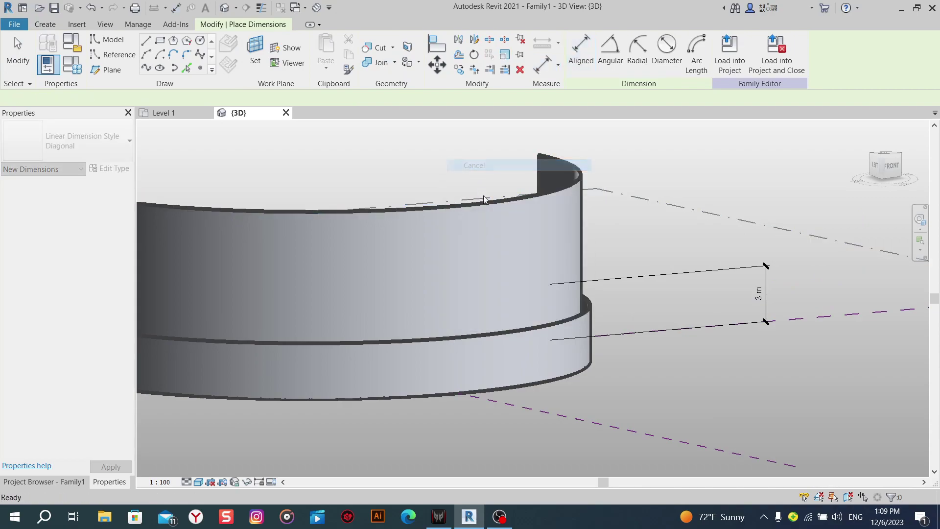
mouse_move(556, 178)
middle_mouse_down("shift")
mouse_move(513, 217)
mouse_move(713, 381)
mouse_move(555, 332)
middle_mouse_up("shift")
left_click(487, 195)
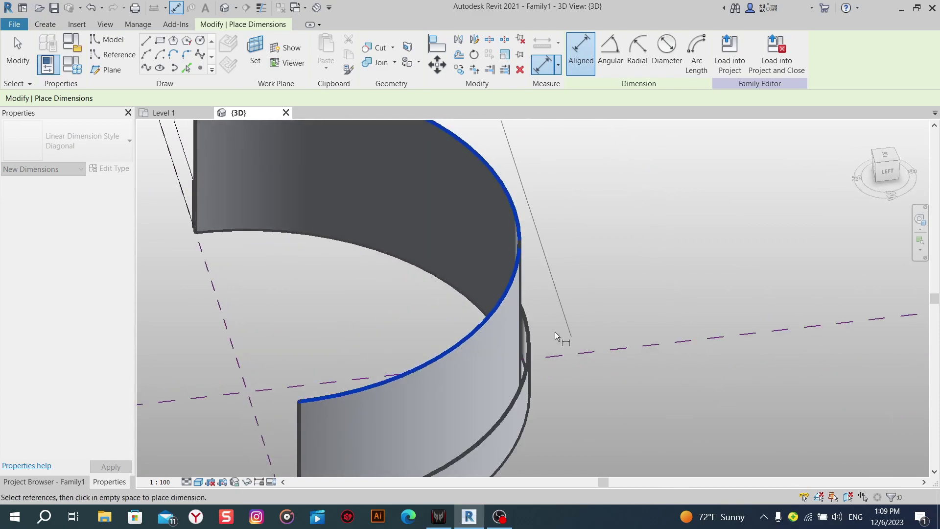
mouse_move(472, 302)
middle_mouse_down("shift")
mouse_move(346, 253)
mouse_move(595, 254)
mouse_move(385, 254)
middle_mouse_up("shift")
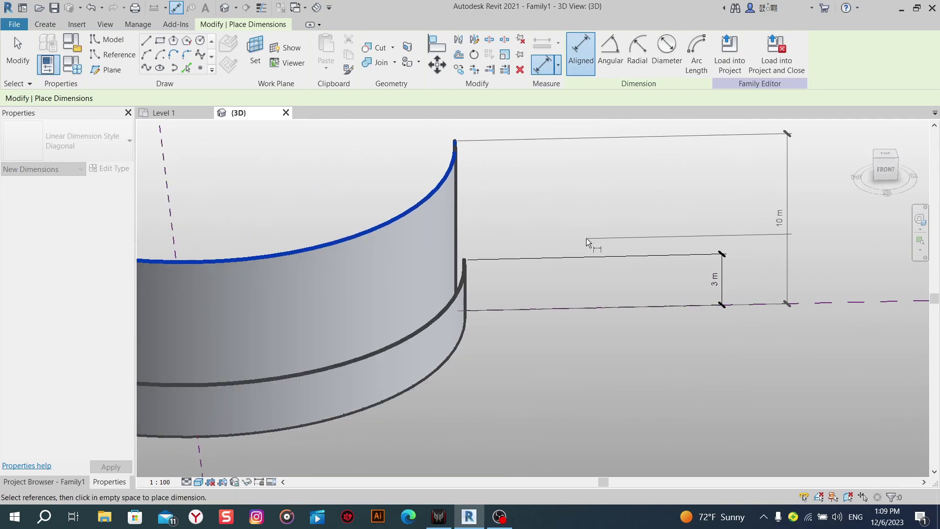
middle_click_drag(594, 217, 590, 260, "shift")
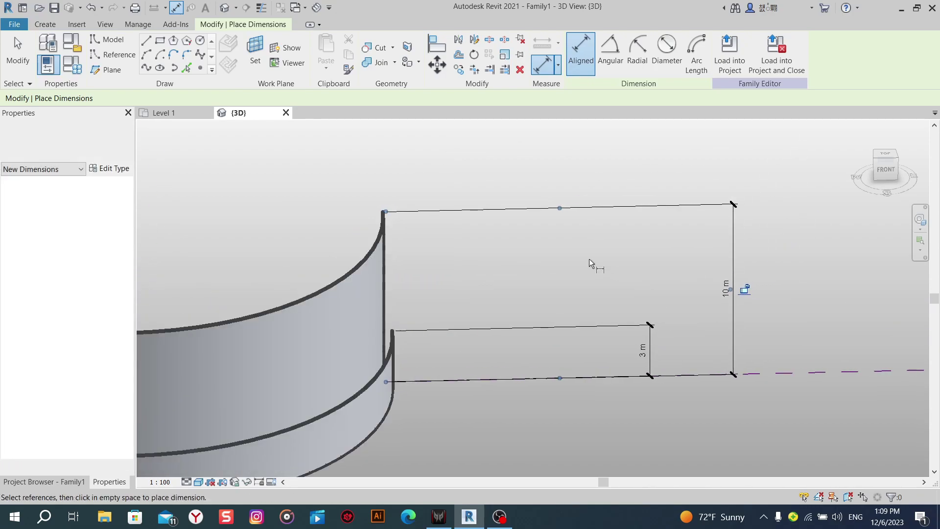
right_click(590, 260)
left_click(617, 266)
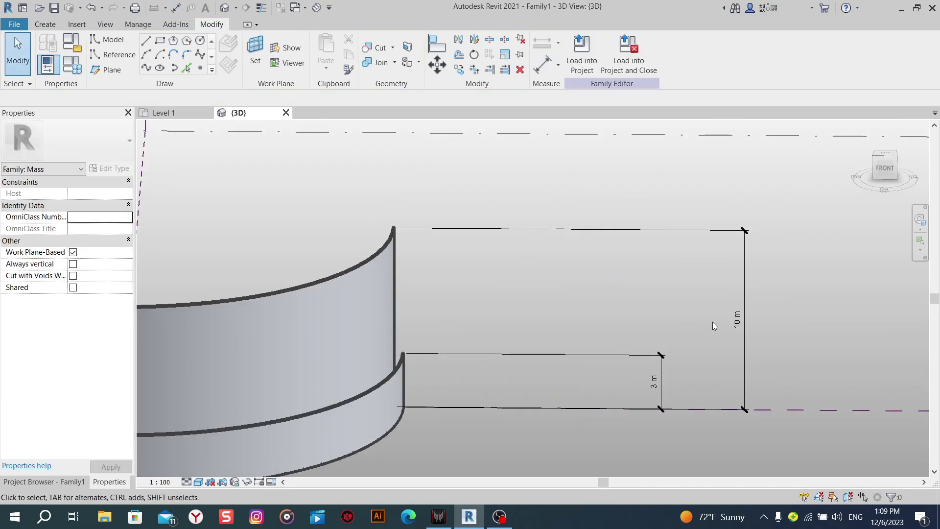
Select the tall surface's new 10 m height dimension.
left_click(738, 322)
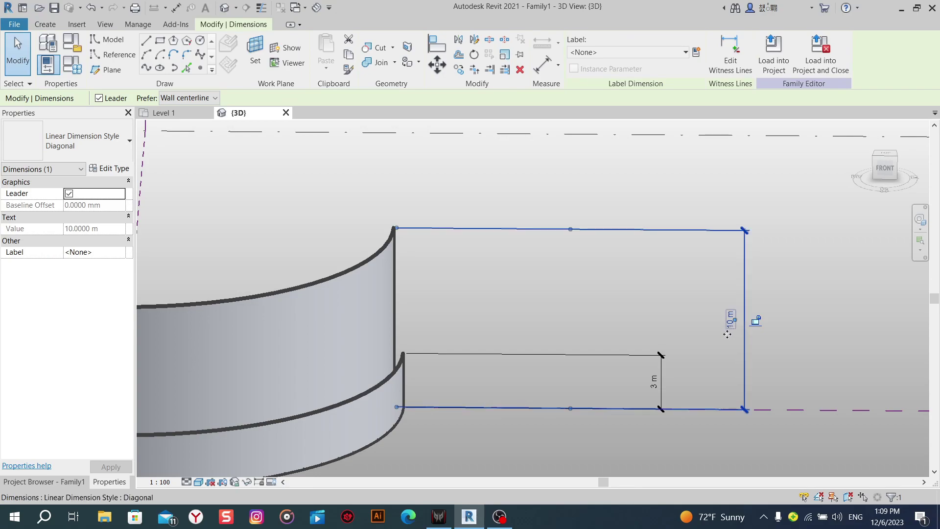
left_click(720, 338)
left_click(736, 328)
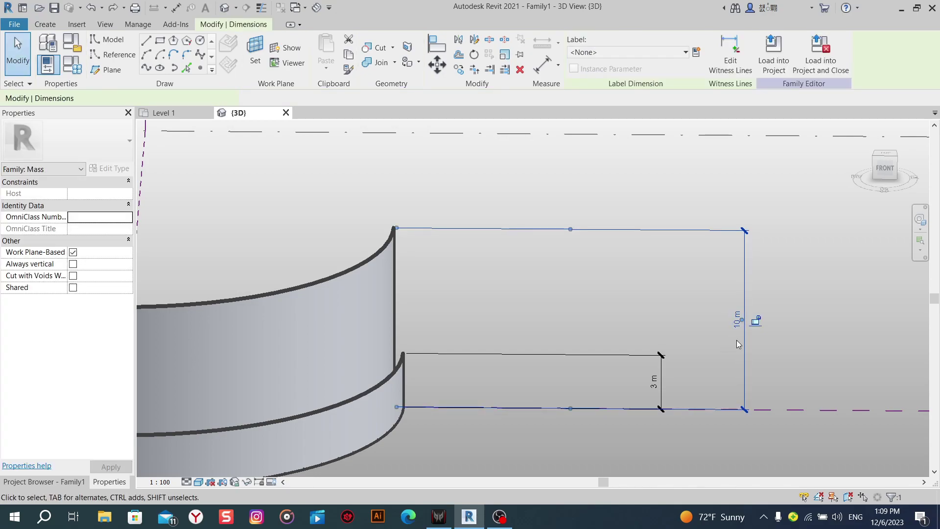
left_click(718, 340)
left_click(743, 340)
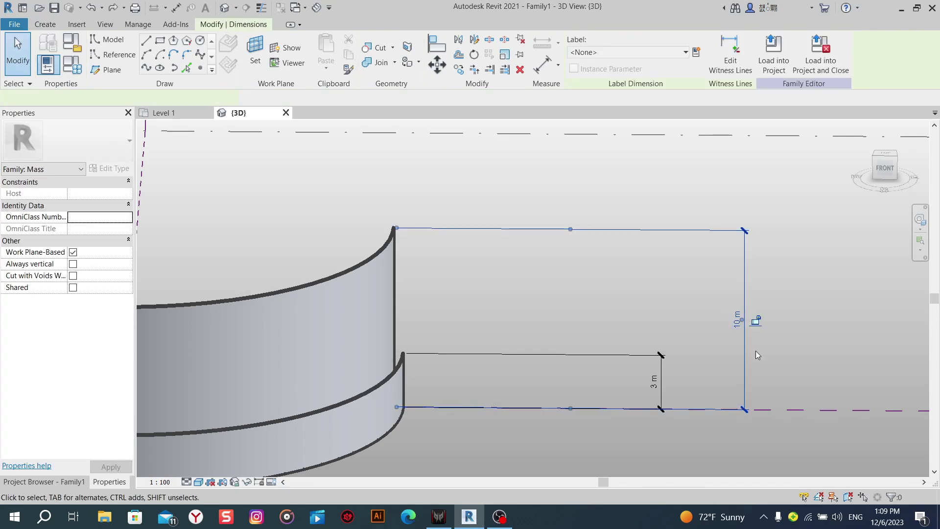
left_click(779, 306)
scroll(736, 322, "up", 3)
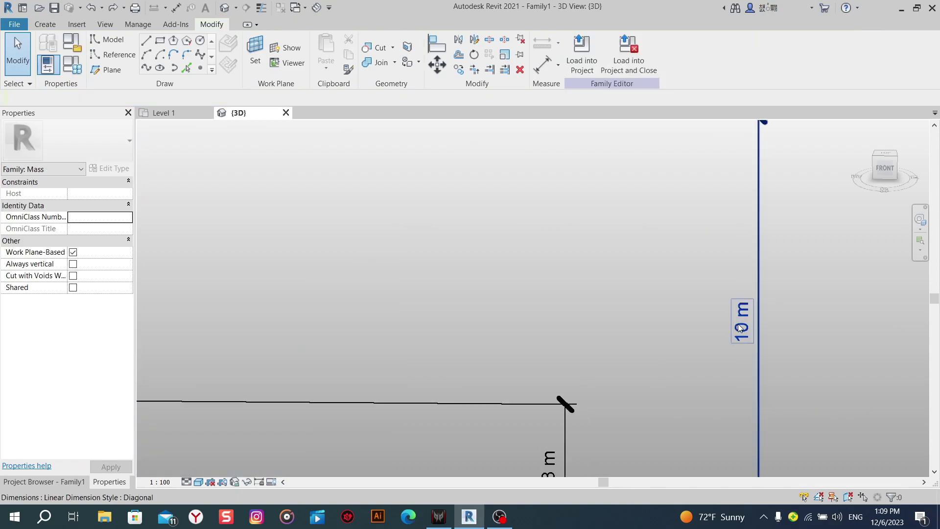
left_click(740, 322)
scroll(651, 318, "down", 4)
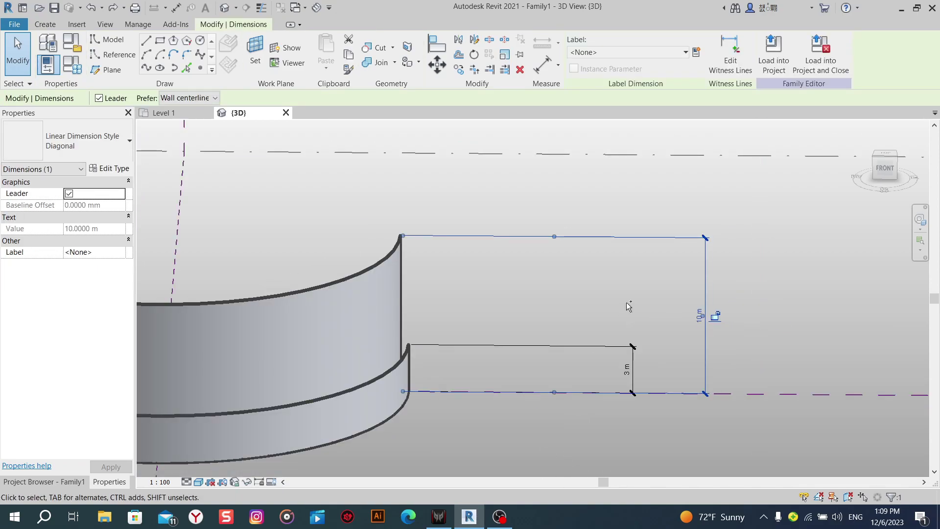
Start an aligned dimension from the tall form's top edge, then cancel the command.
left_click(627, 303)
scroll(668, 310, "down", 4)
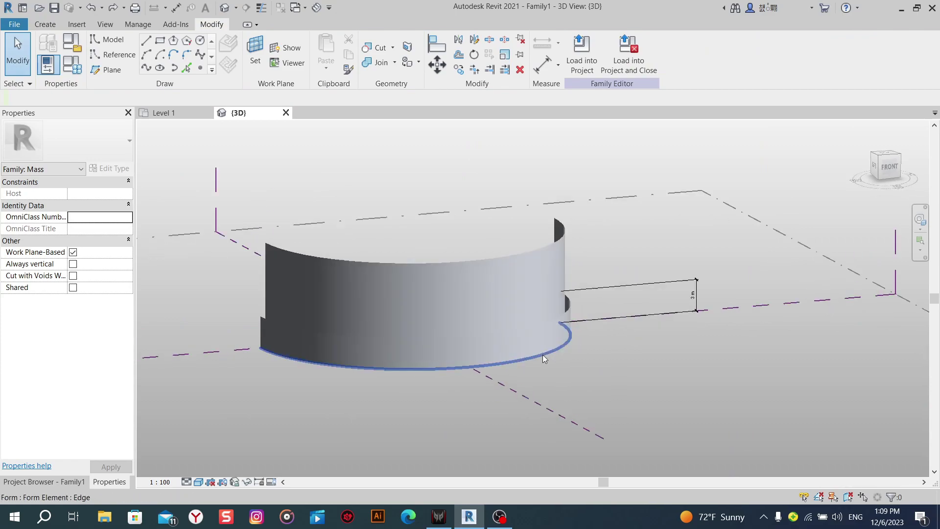
scroll(542, 355, "up", 3)
left_click(53, 28)
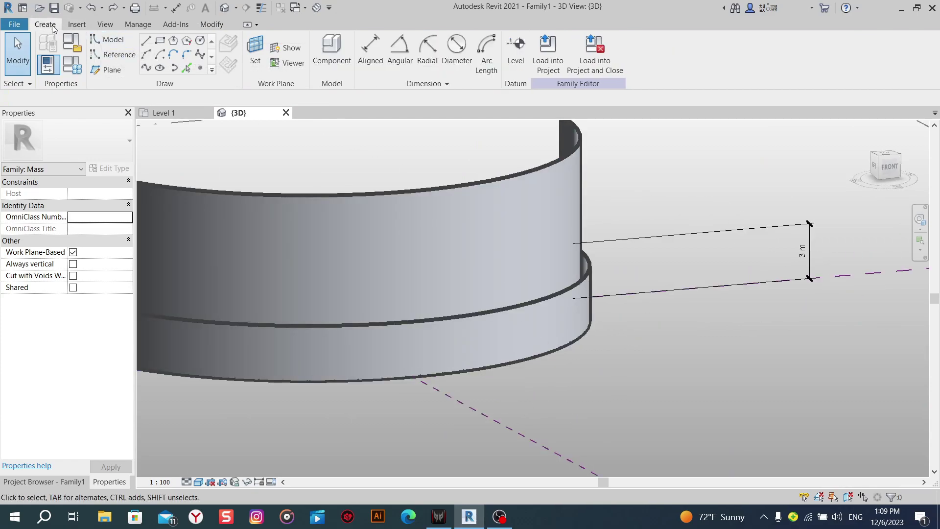
left_click(370, 46)
scroll(416, 183, "down", 2)
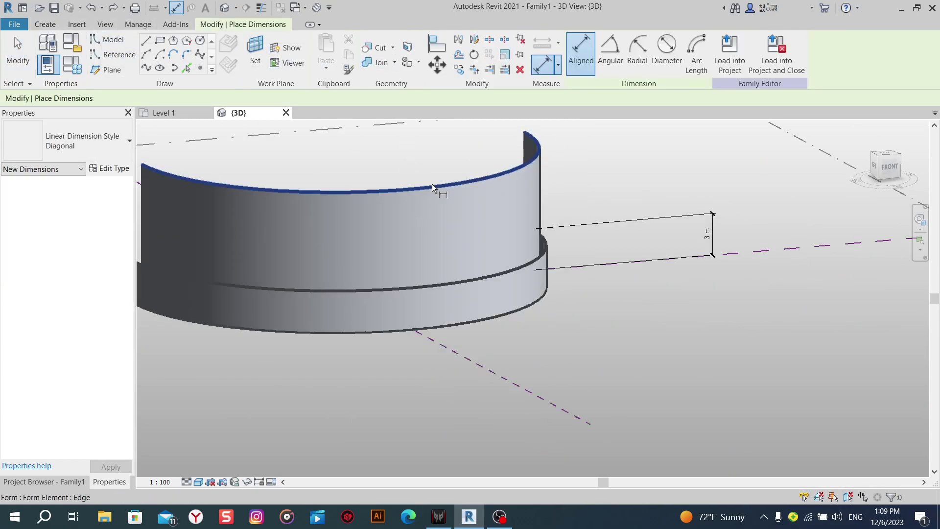
left_click(436, 188)
mouse_move(436, 188)
middle_mouse_down("shift")
mouse_move(581, 332)
mouse_move(454, 254)
mouse_move(266, 176)
mouse_move(625, 270)
mouse_move(505, 284)
middle_mouse_up("shift")
scroll(625, 270, "up", 2)
scroll(376, 278, "down", 2)
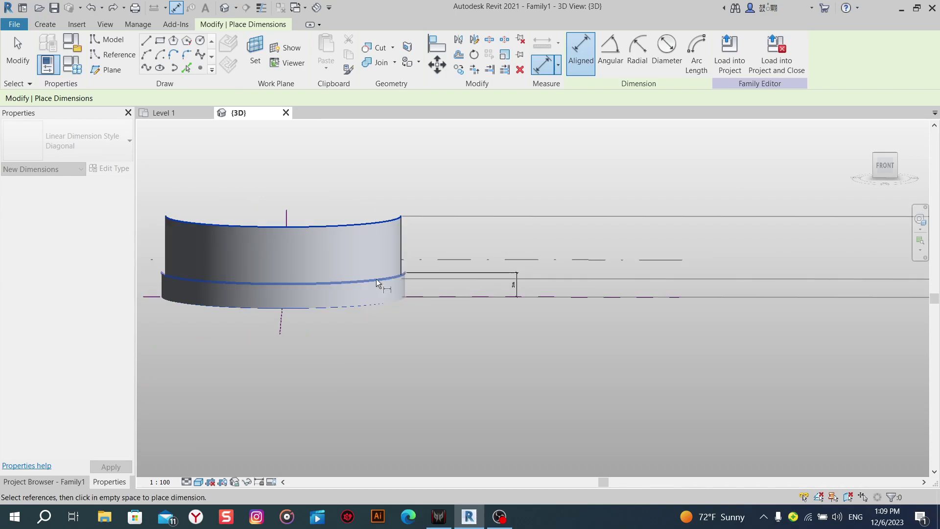
scroll(371, 289, "down", 1)
scroll(371, 288, "down", 2)
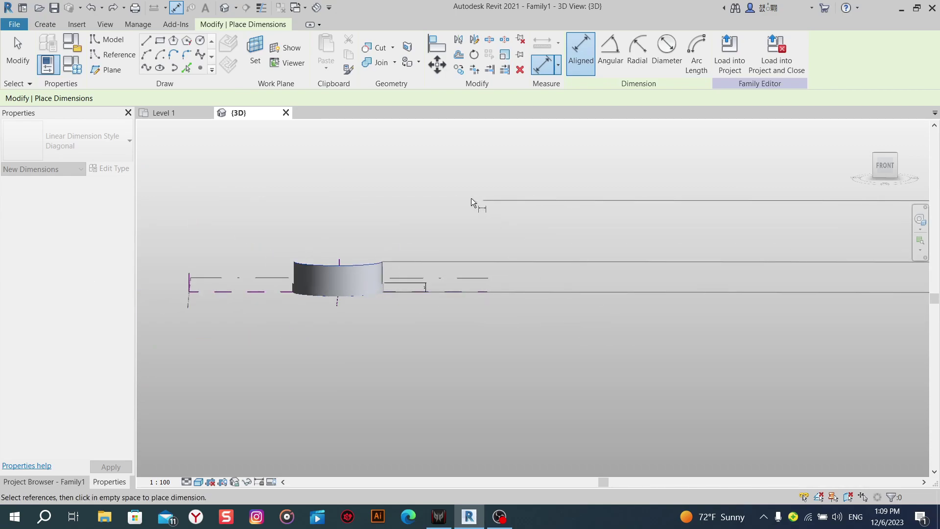
scroll(331, 290, "up", 5)
middle_click_drag(505, 231, 281, 187, "shift")
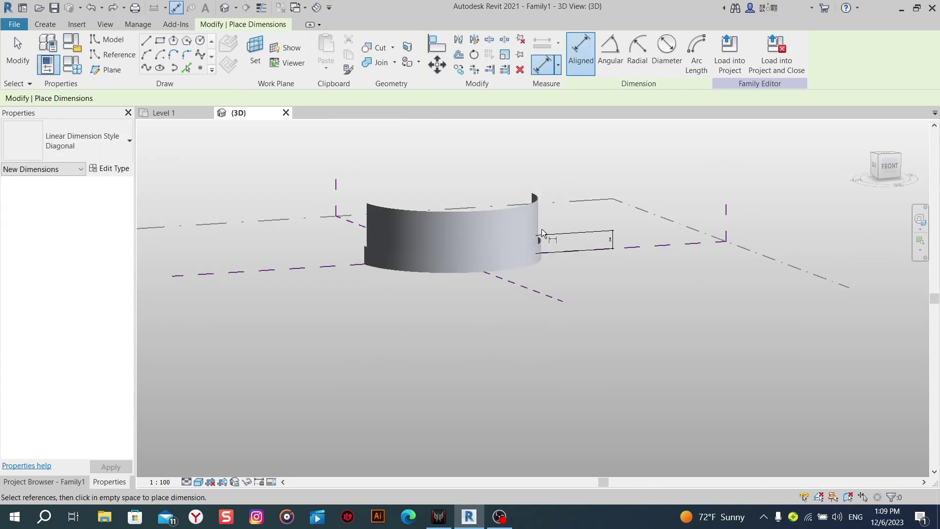
right_click(282, 186)
left_click(299, 191)
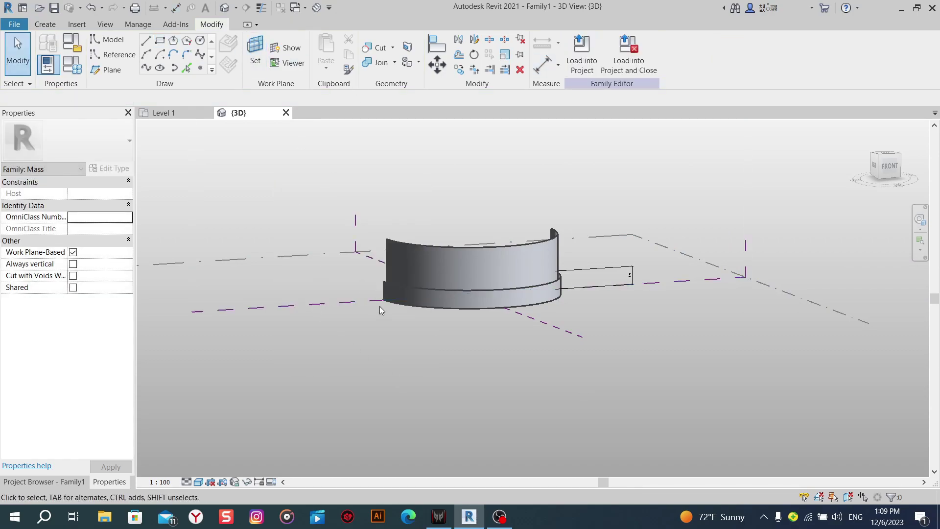
Retry the aligned dimension from a low front view of the wall, then cancel it.
scroll(380, 306, "up", 3)
mouse_move(421, 359)
middle_mouse_down("shift")
mouse_move(503, 405)
mouse_move(238, 141)
middle_mouse_up("shift")
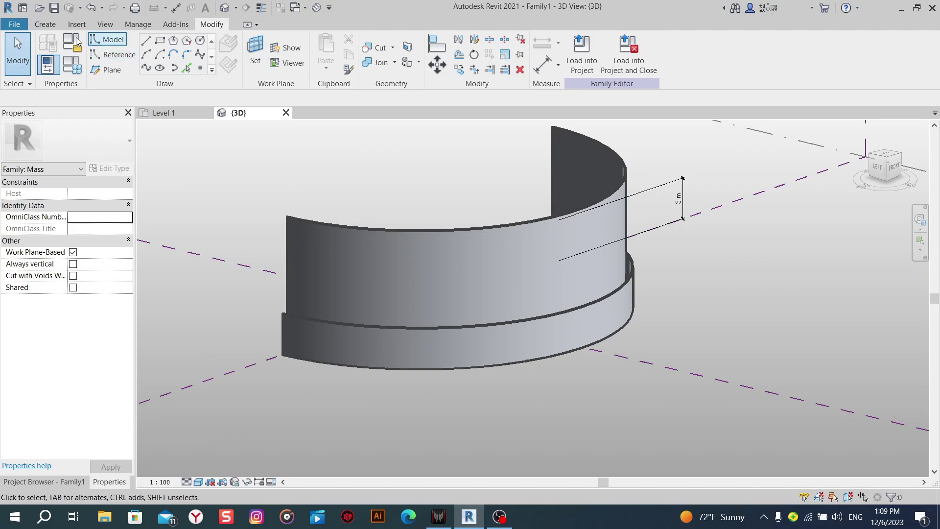
left_click(60, 24)
left_click(378, 63)
mouse_move(584, 203)
middle_mouse_down("shift")
mouse_move(521, 206)
mouse_move(782, 416)
mouse_move(763, 406)
middle_mouse_up("shift")
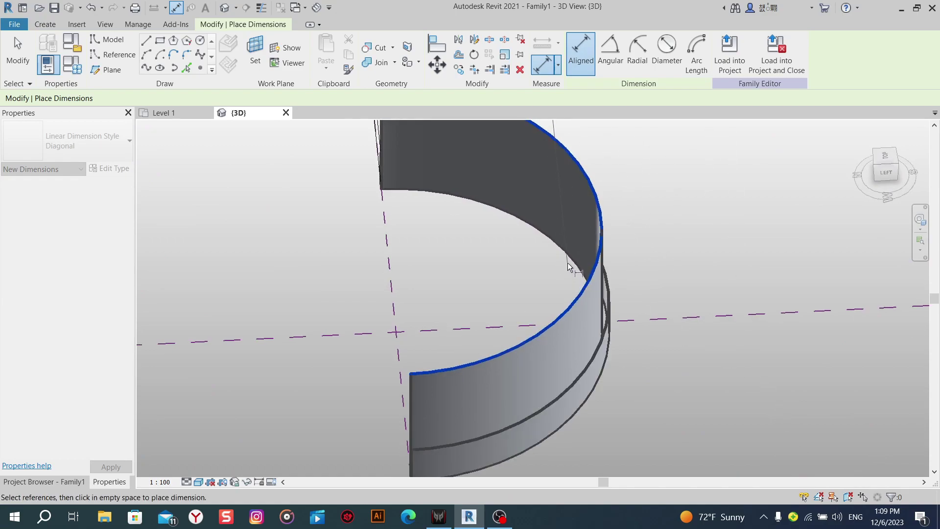
middle_click_drag(568, 262, 394, 143, "shift")
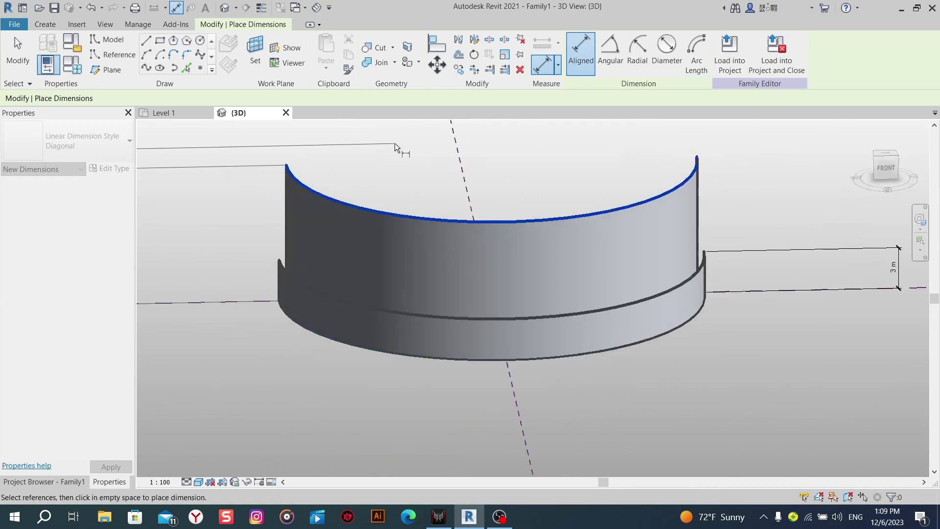
scroll(486, 197, "down", 3)
scroll(539, 189, "down", 3)
scroll(588, 182, "down", 2)
scroll(601, 177, "down", 1)
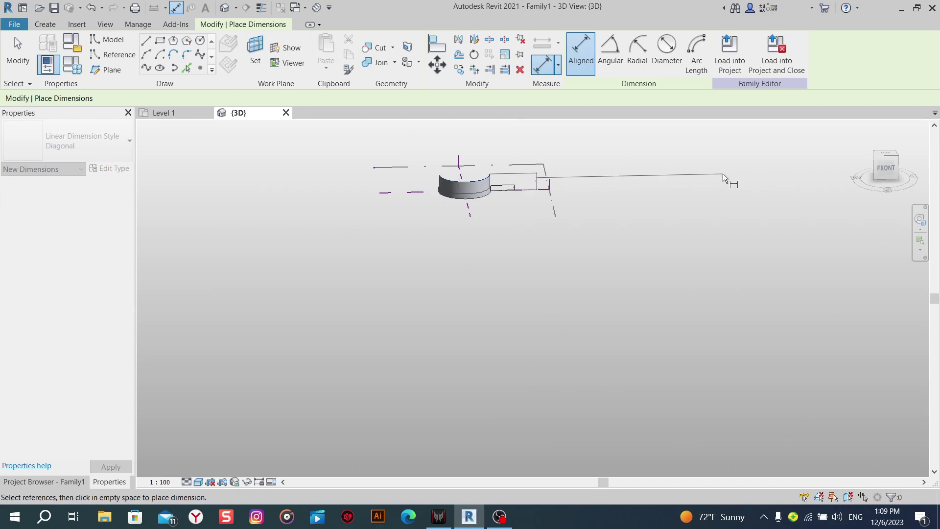
key("Escape")
right_click(612, 142)
left_click(641, 150)
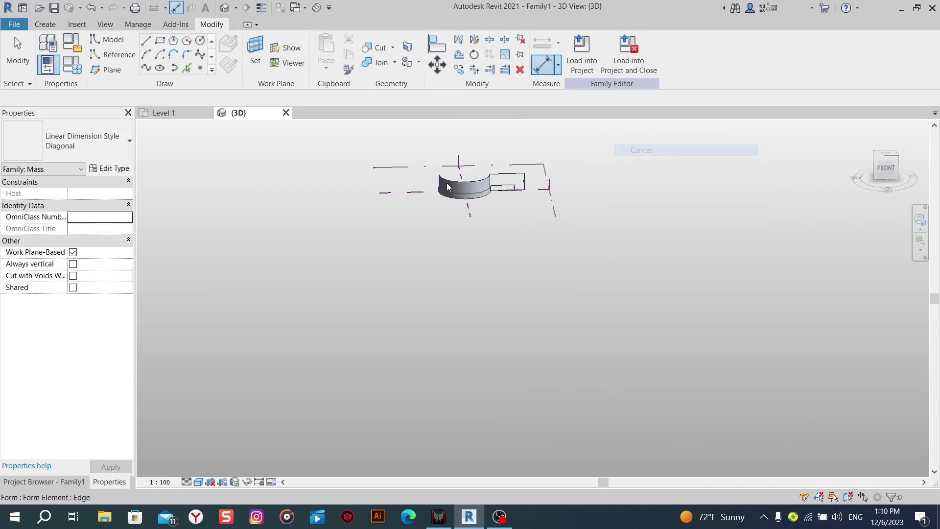
Check the 10 m dimension from above, then select the taller curved form.
scroll(447, 186, "up", 2)
scroll(519, 178, "up", 2)
scroll(480, 298, "up", 2)
scroll(519, 275, "up", 2)
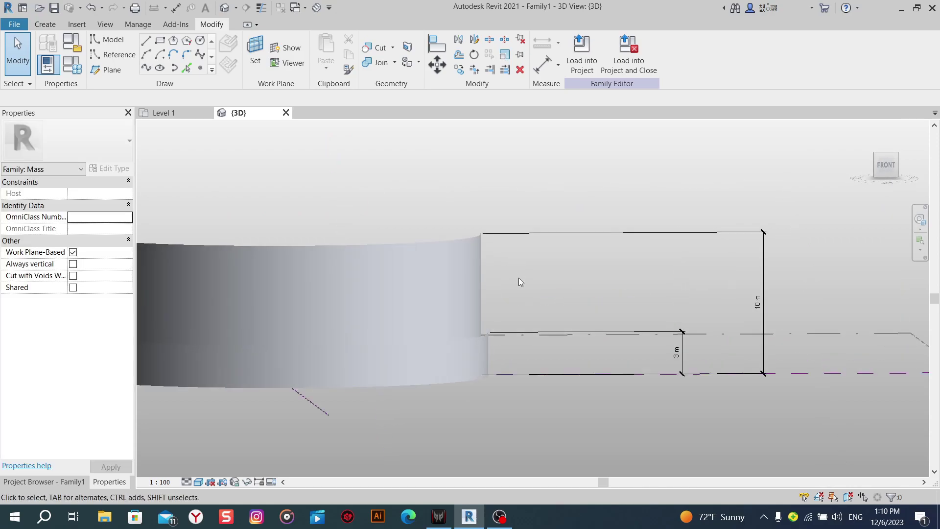
middle_click_drag(518, 278, 522, 257, "shift")
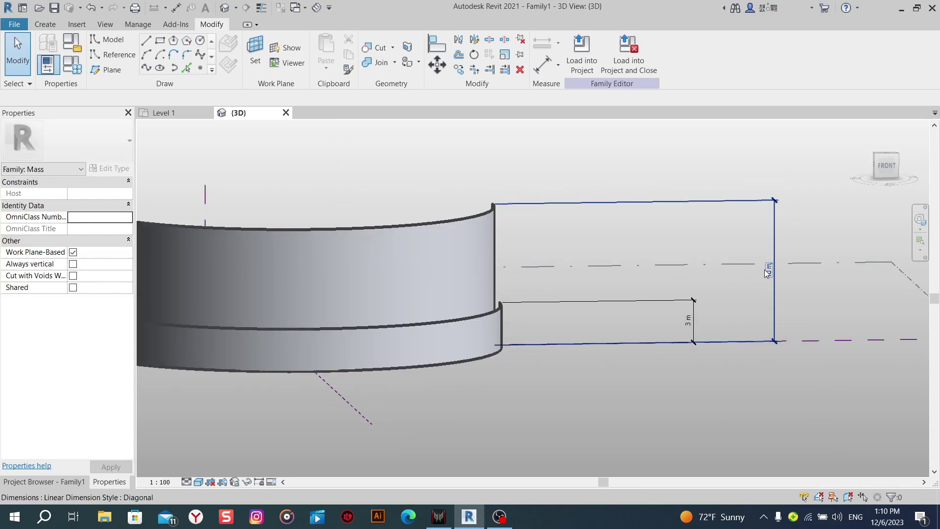
scroll(769, 274, "up", 3)
left_click(774, 277)
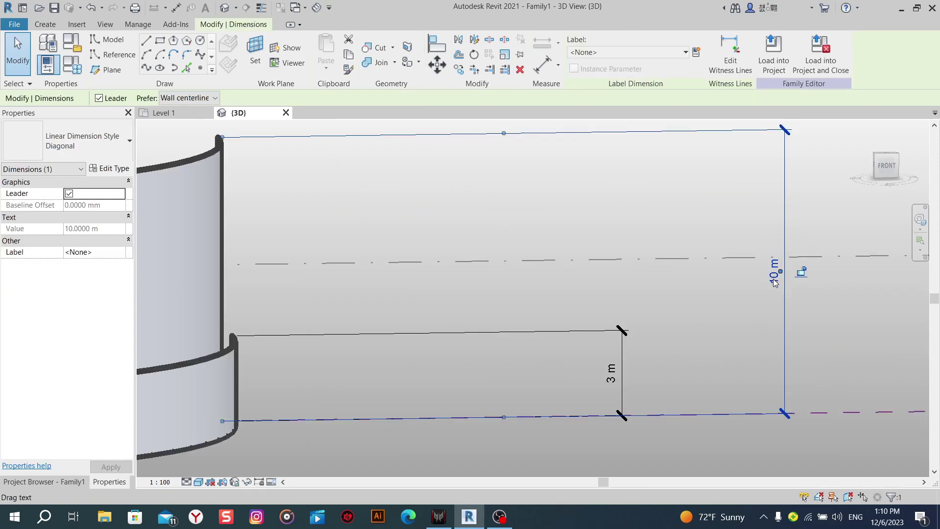
scroll(602, 281, "down", 1)
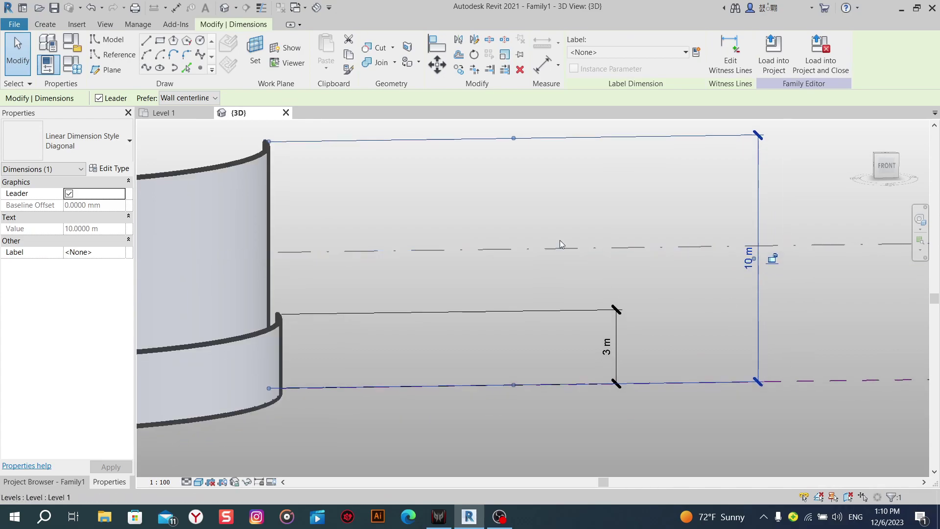
left_click(700, 220)
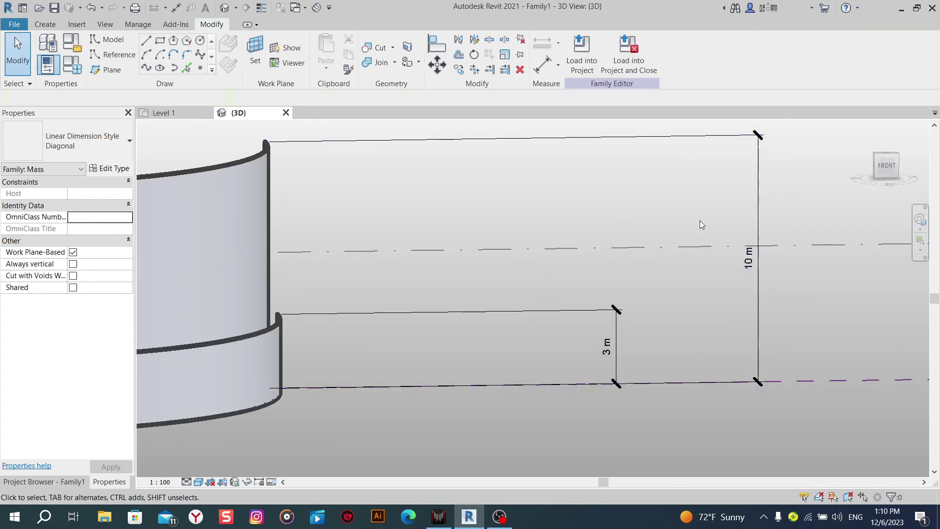
left_click(248, 158)
Change the taller form's height from 10 m to 3 m.
left_click(748, 255)
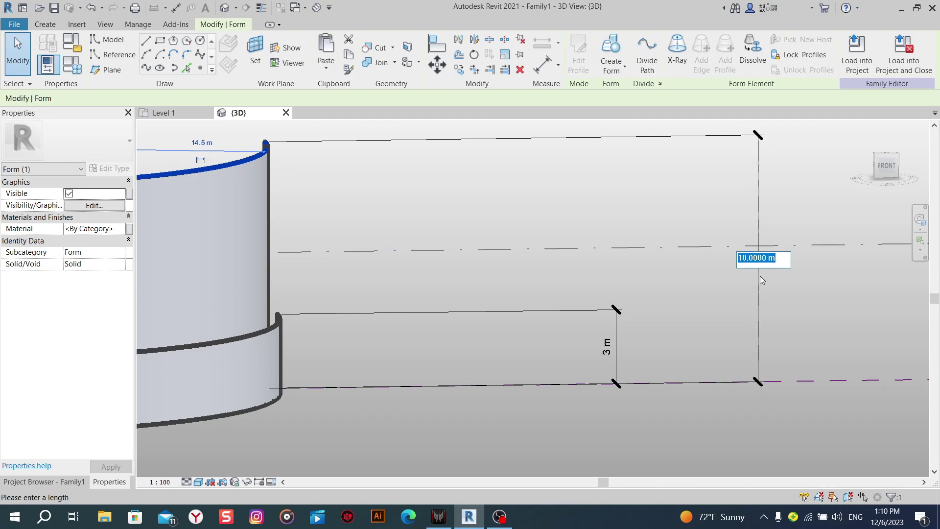
type("3")
key("Return")
middle_click_drag(760, 280, 624, 370, "shift")
key("Escape")
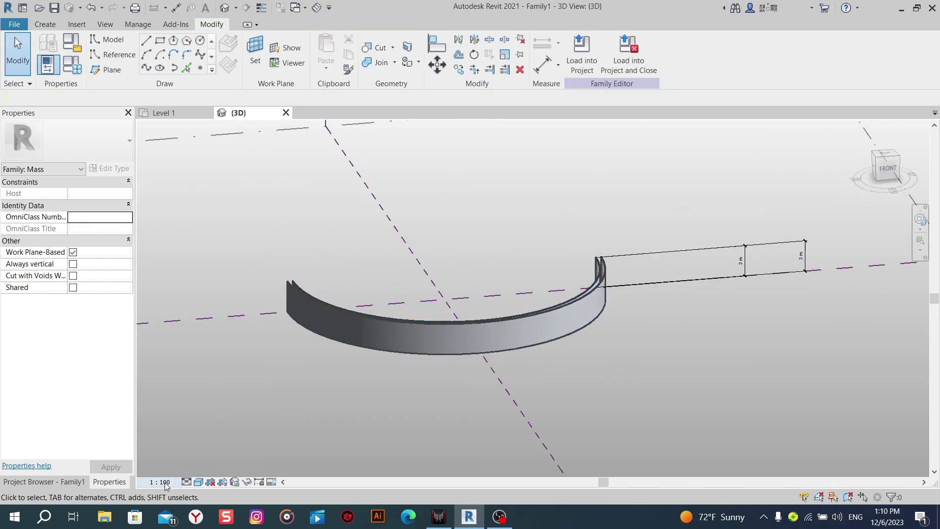
Set the view scale to 1:5 and reselect the curved form.
left_click(166, 485)
left_click(174, 356)
scroll(624, 381, "up", 2)
scroll(600, 321, "up", 2)
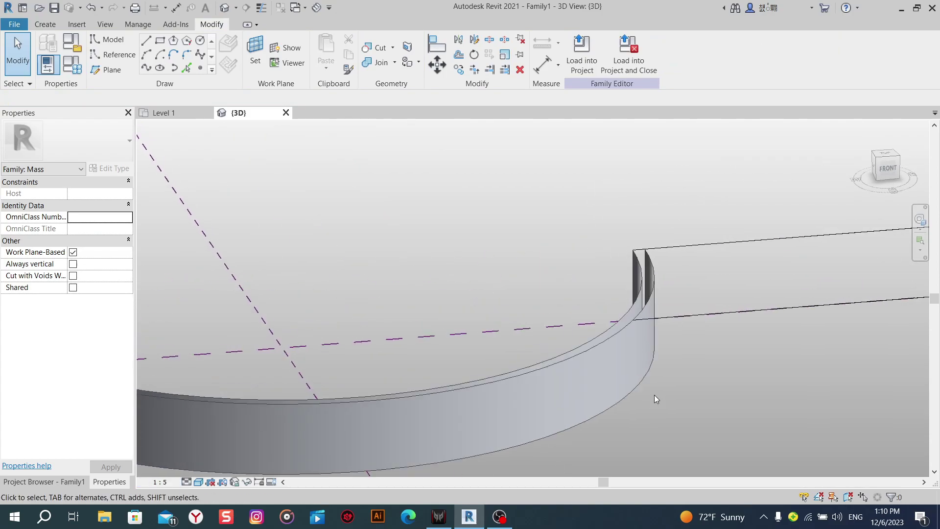
mouse_move(654, 395)
middle_mouse_down("shift")
mouse_move(705, 422)
mouse_move(584, 380)
mouse_move(530, 345)
middle_mouse_up("shift")
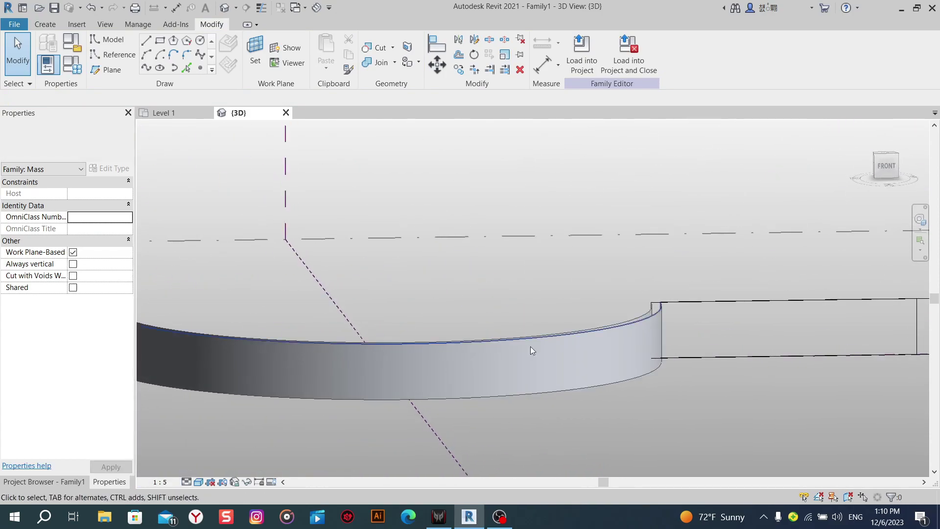
left_click(559, 395)
mouse_move(616, 404)
middle_mouse_down("shift")
mouse_move(693, 424)
mouse_move(690, 416)
middle_mouse_up("shift")
Divide the form's surface with 0.5 m U grid spacing and 40 V divisions.
left_click(645, 47)
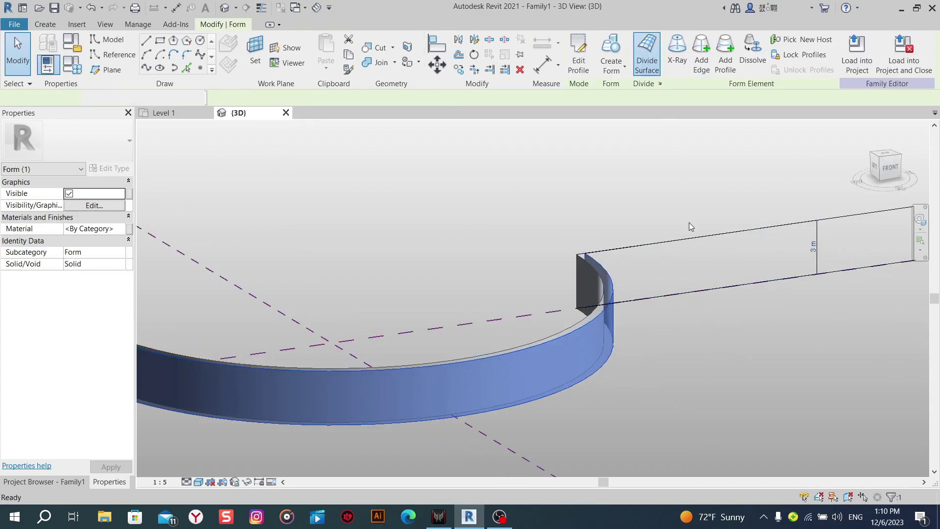
middle_click_drag(634, 407, 603, 380, "shift")
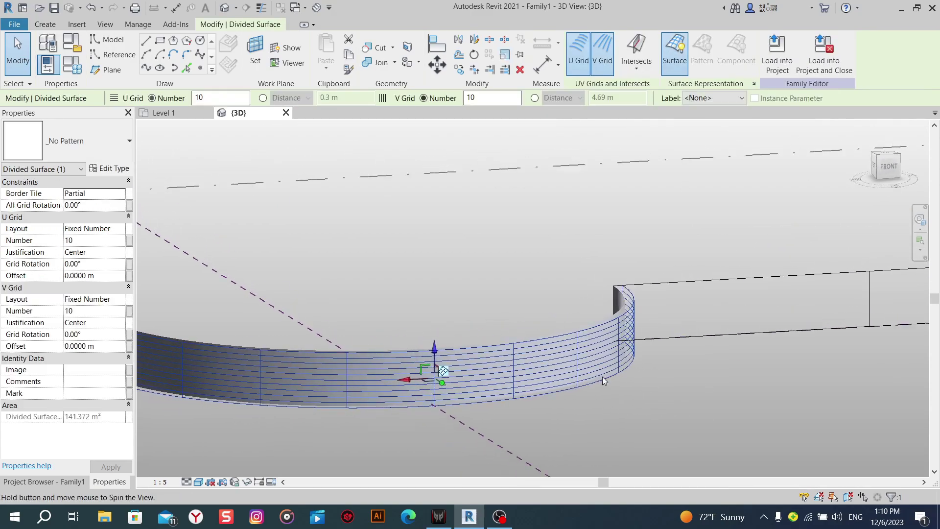
left_click(263, 98)
double_click(346, 97)
type("0.5")
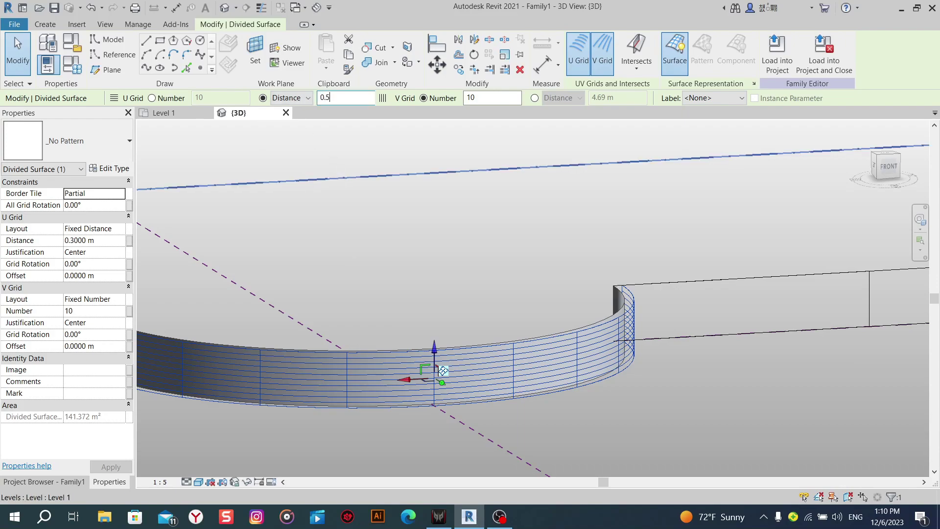
key("Return")
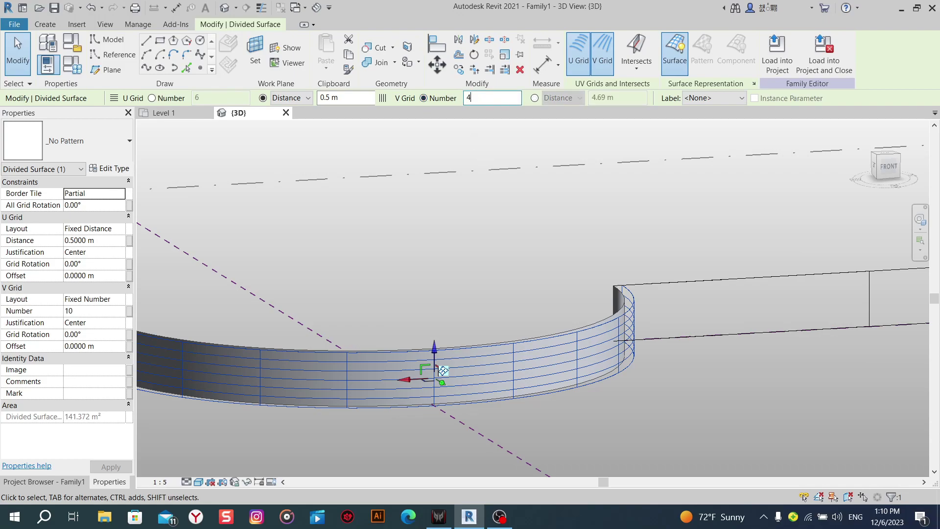
key("Return")
Turn on node display in the divided surface's Surface Representation settings.
left_click(612, 263)
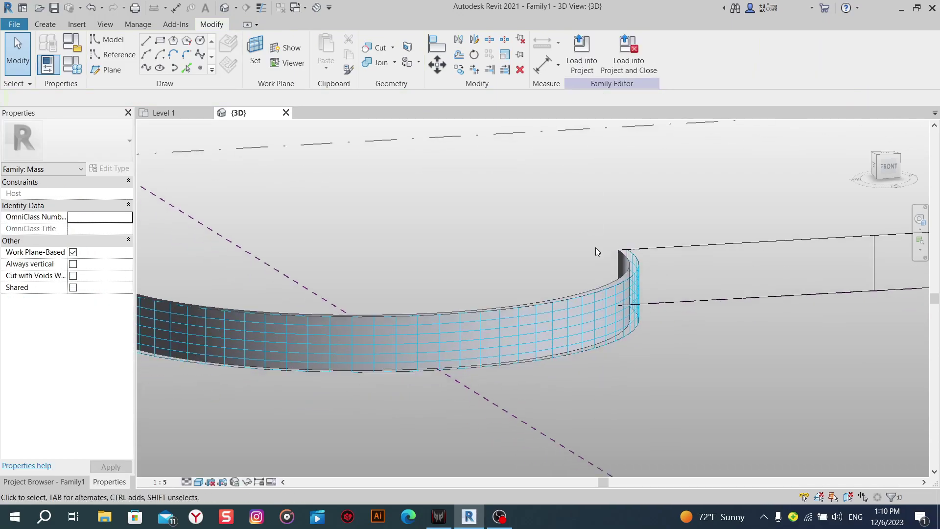
left_click(601, 319)
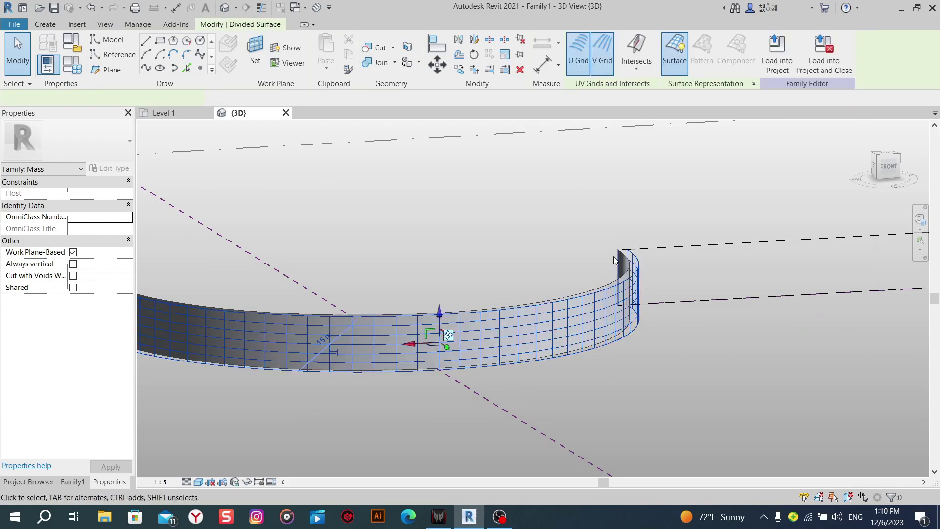
left_click(754, 84)
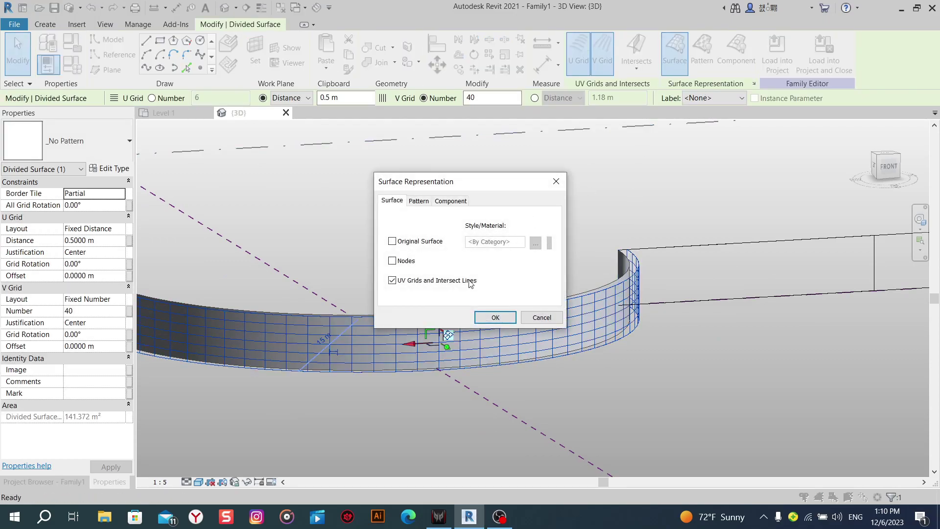
left_click(504, 321)
left_click(646, 369)
mouse_move(651, 363)
middle_mouse_down("shift")
mouse_move(675, 411)
mouse_move(590, 353)
middle_mouse_up("shift")
left_click(590, 353)
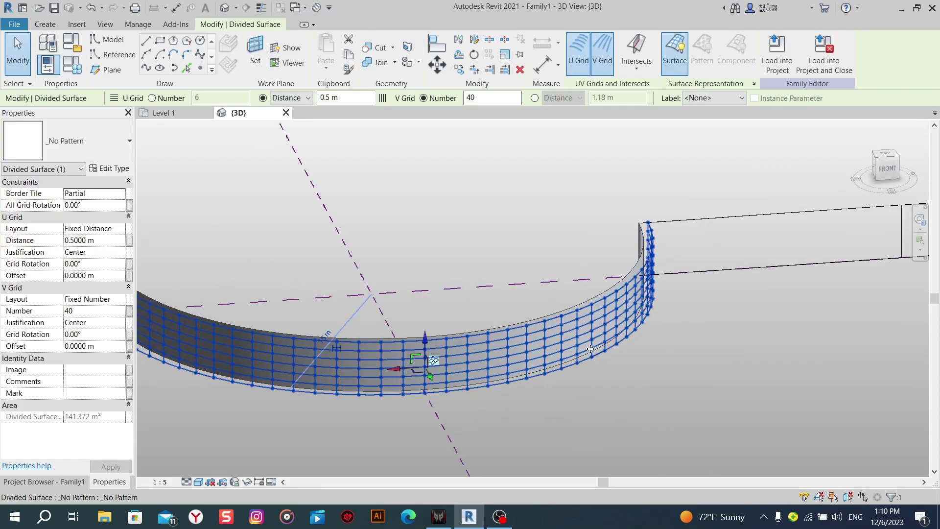
left_click(506, 214)
mouse_move(587, 272)
middle_mouse_down("shift")
mouse_move(563, 226)
mouse_move(705, 285)
mouse_move(448, 278)
middle_mouse_up("shift")
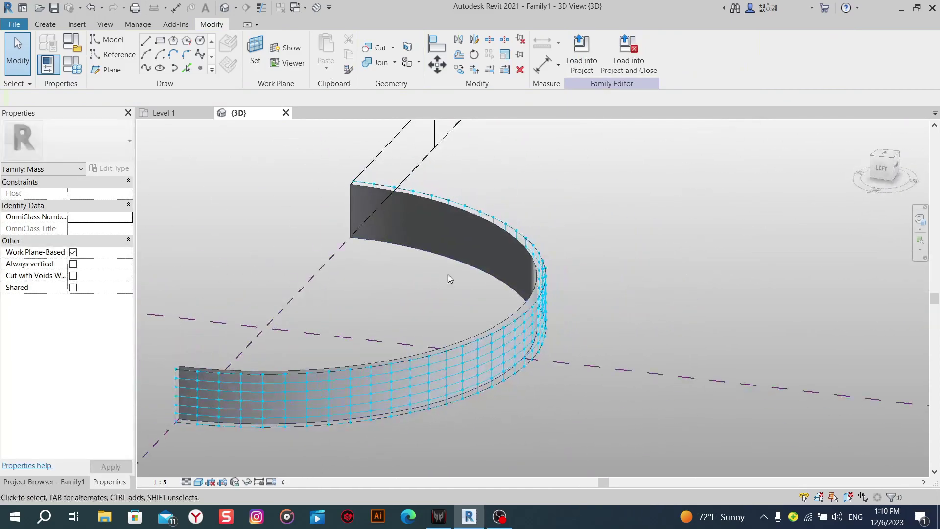
Select the wall's other face and divide it into a 1 U by 40 V grid.
left_click(428, 248)
middle_click_drag(682, 330, 562, 294, "shift")
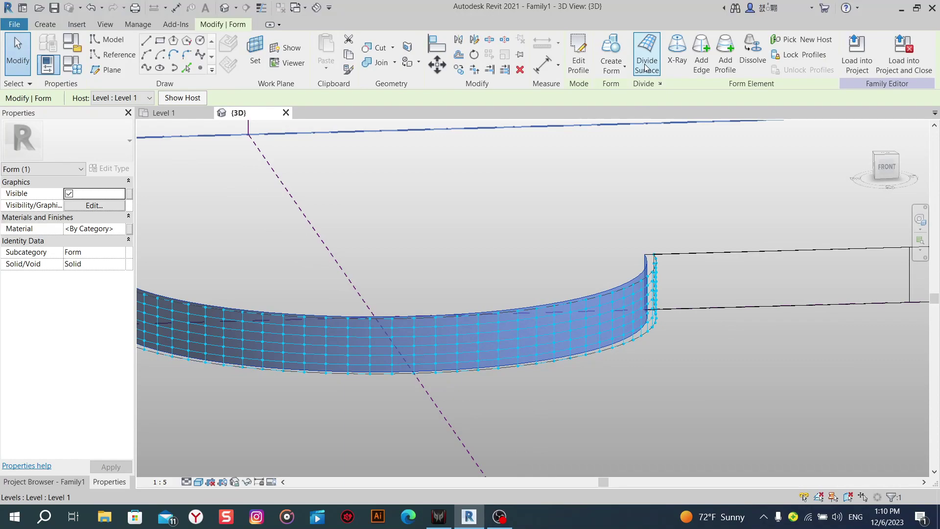
middle_click_drag(698, 254, 725, 247, "shift")
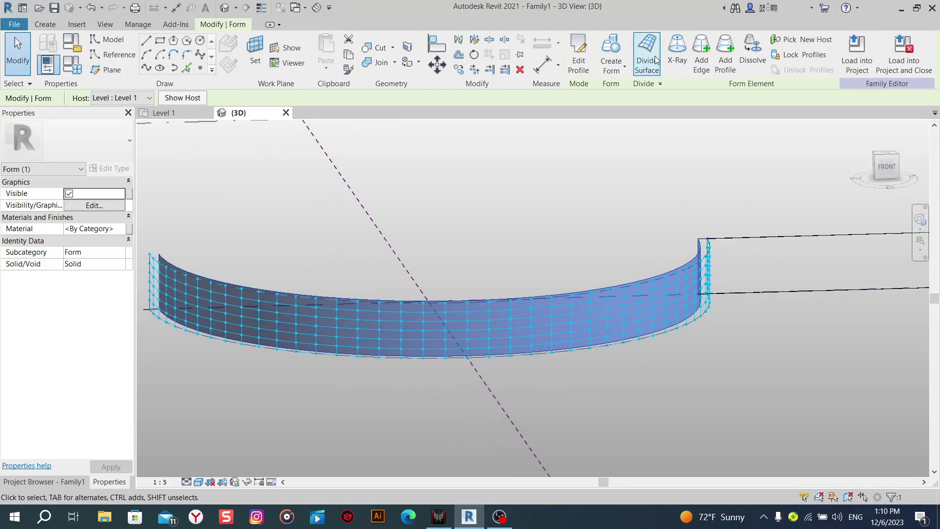
left_click(646, 59)
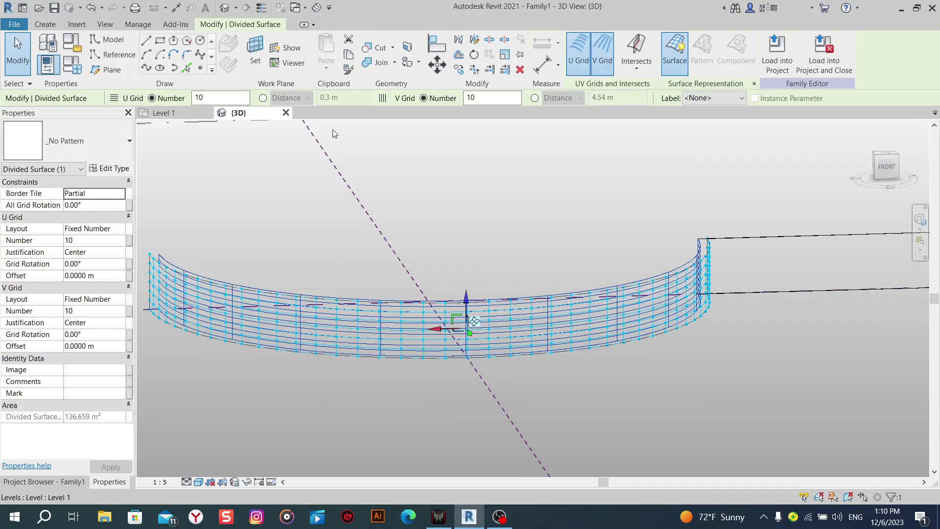
middle_click_drag(582, 409, 616, 445)
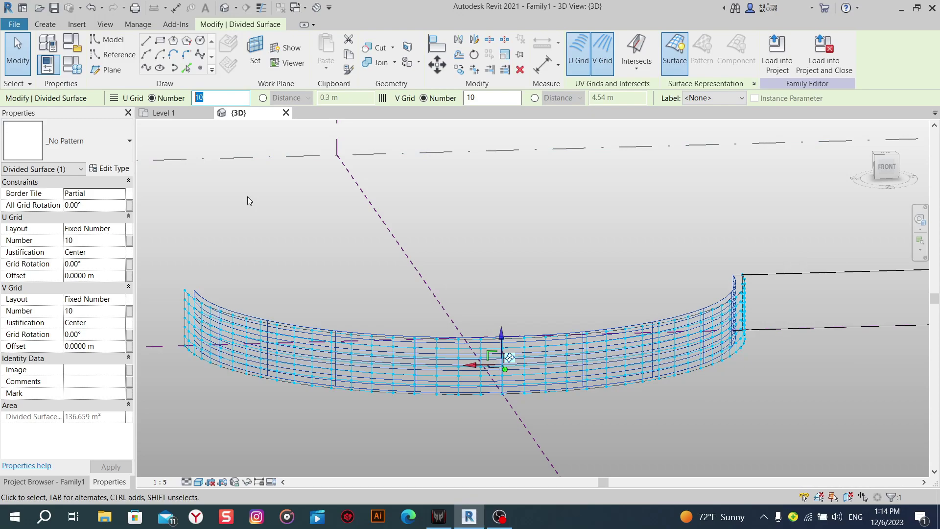
type("1")
key("Return")
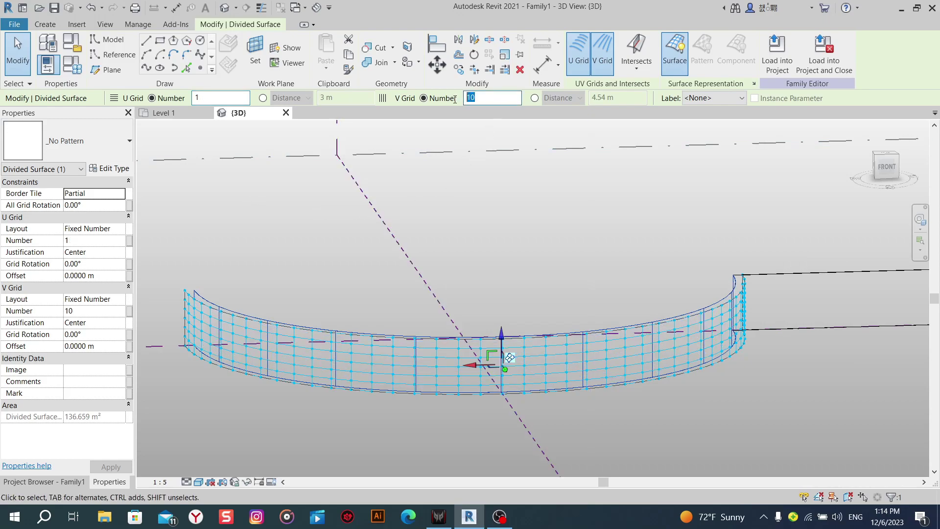
type("40")
key("Return")
left_click(630, 231)
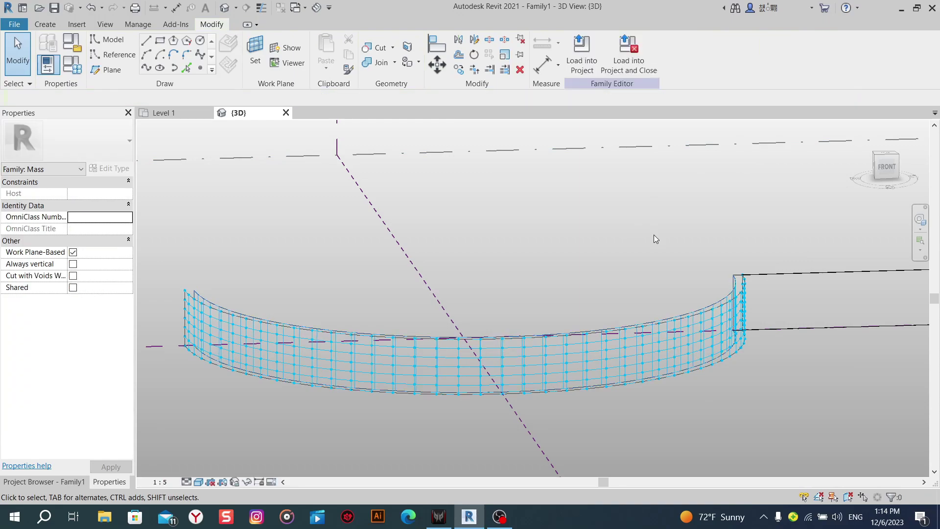
Temporarily hide the selected surrounding edges in the 3D view.
middle_click_drag(765, 323, 759, 309, "shift")
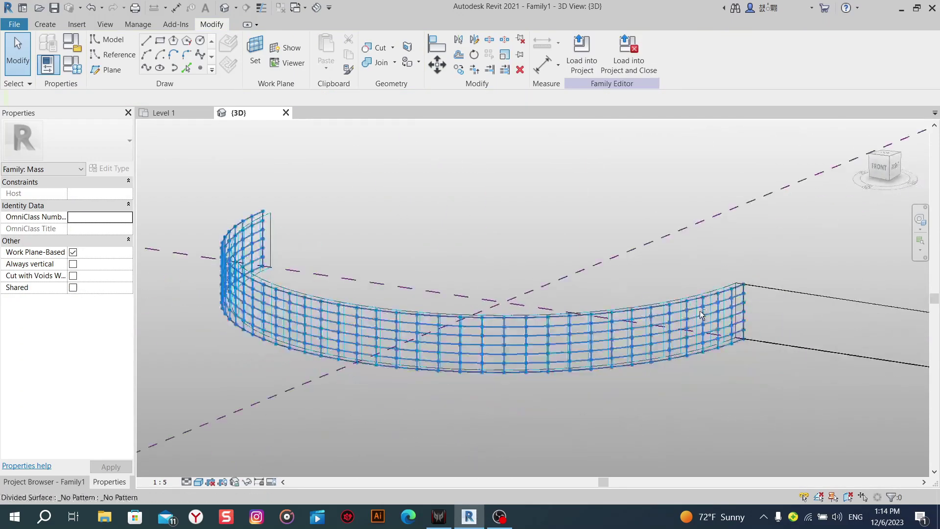
scroll(760, 309, "up", 4)
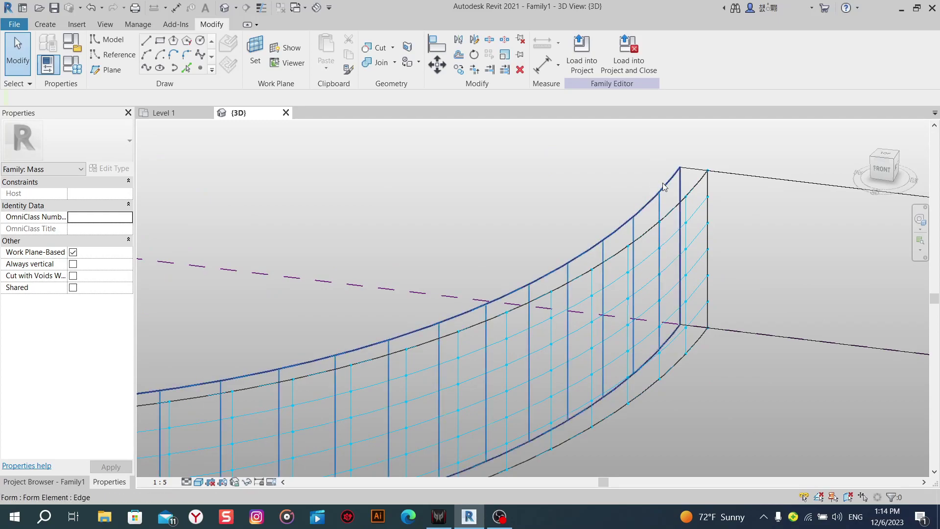
left_click(675, 171)
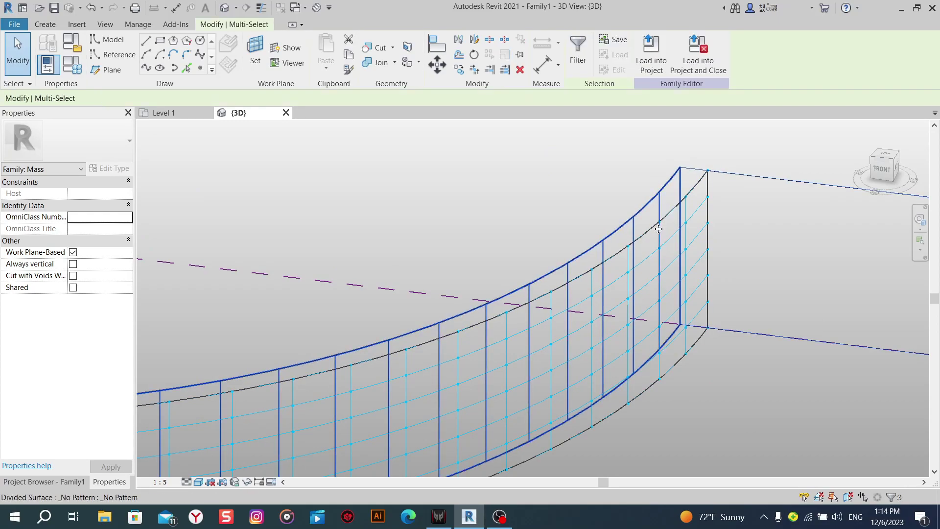
left_click(248, 482)
left_click(269, 457)
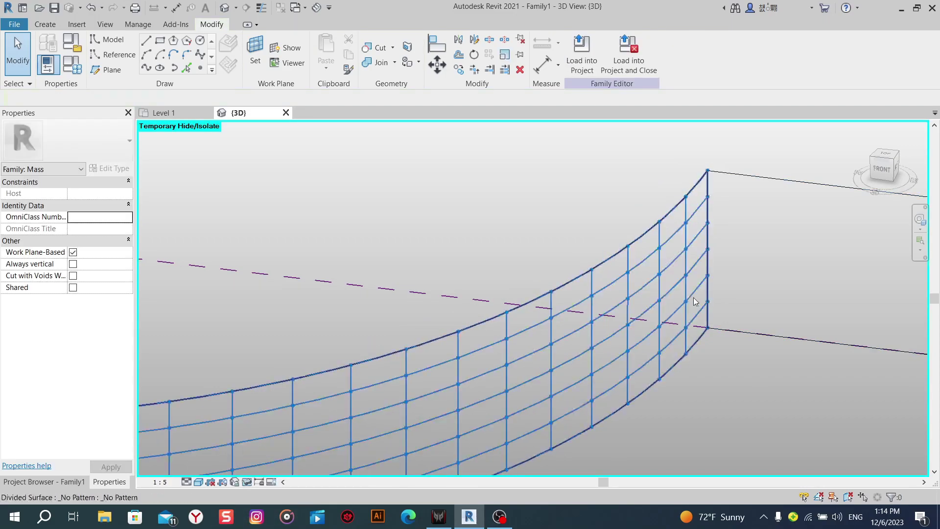
Temporarily hide the 3 m height dimension and the right-hand edges.
mouse_move(696, 301)
middle_mouse_down("shift")
mouse_move(718, 248)
mouse_move(697, 335)
mouse_move(647, 282)
mouse_move(592, 279)
mouse_move(612, 285)
middle_mouse_up("shift")
scroll(640, 342, "up", 3)
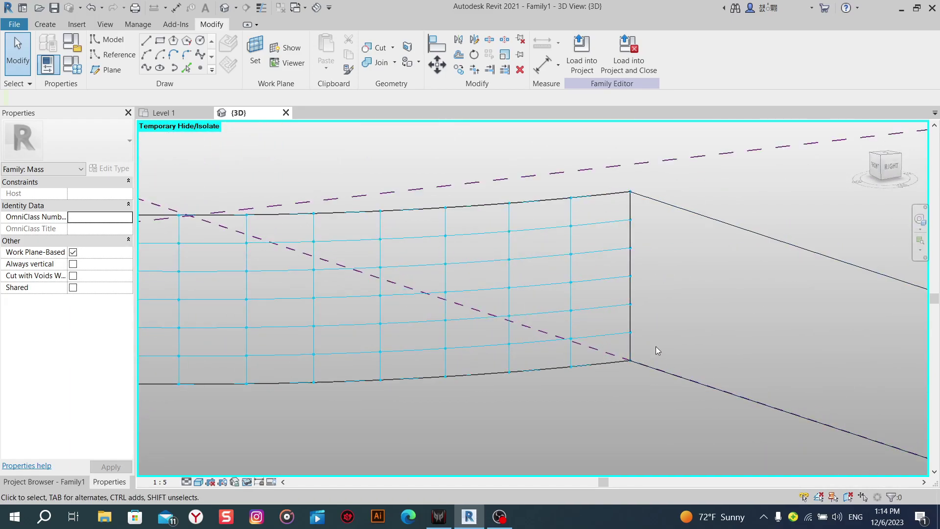
mouse_move(659, 340)
middle_mouse_down("shift")
mouse_move(634, 328)
mouse_move(514, 332)
mouse_move(645, 336)
middle_mouse_up("shift")
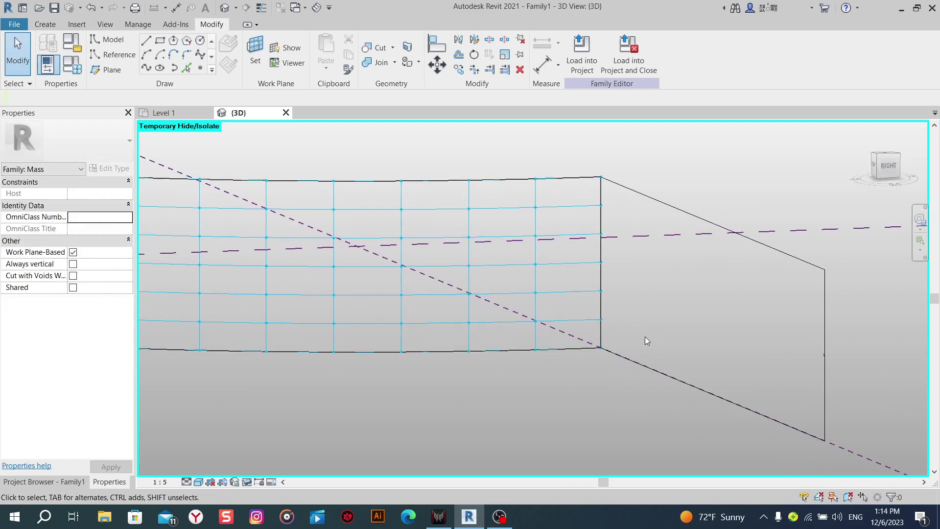
left_click(824, 354)
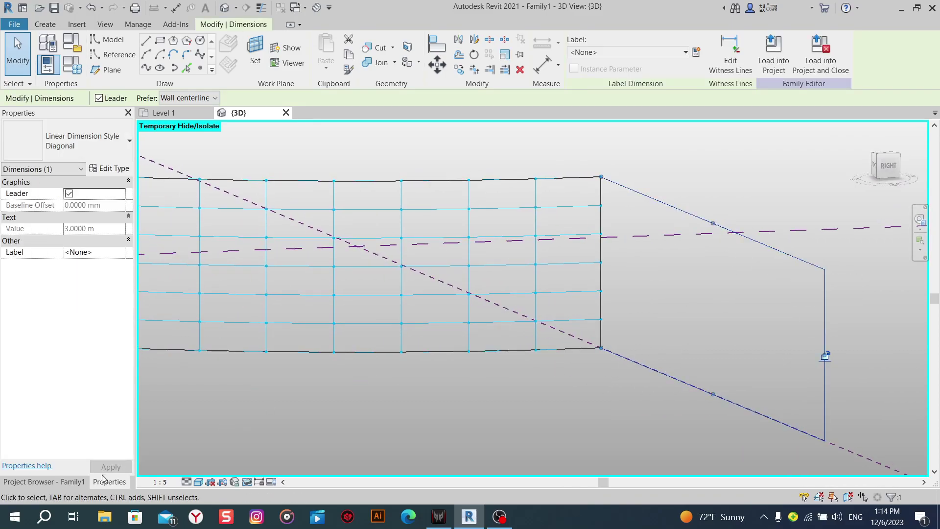
left_click(248, 483)
left_click(274, 451)
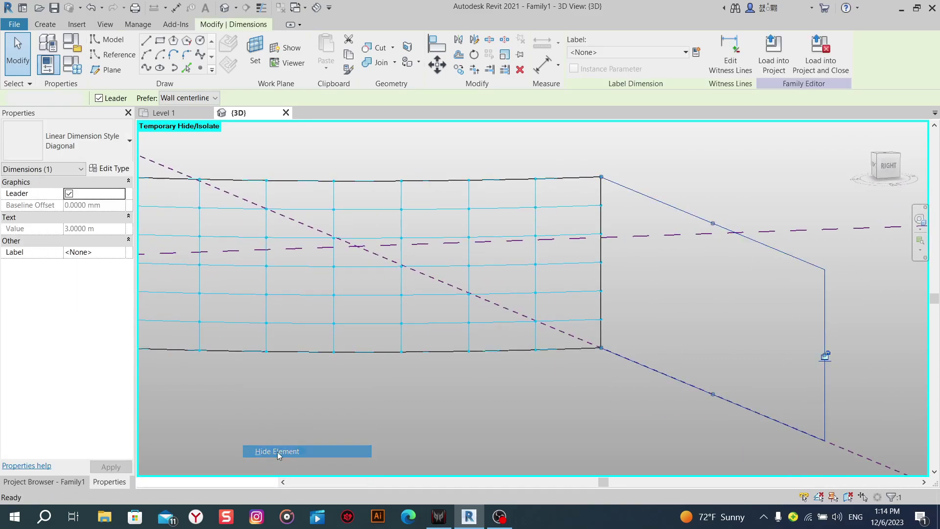
mouse_move(504, 389)
middle_mouse_down("shift")
mouse_move(474, 387)
mouse_move(500, 390)
middle_mouse_up("shift")
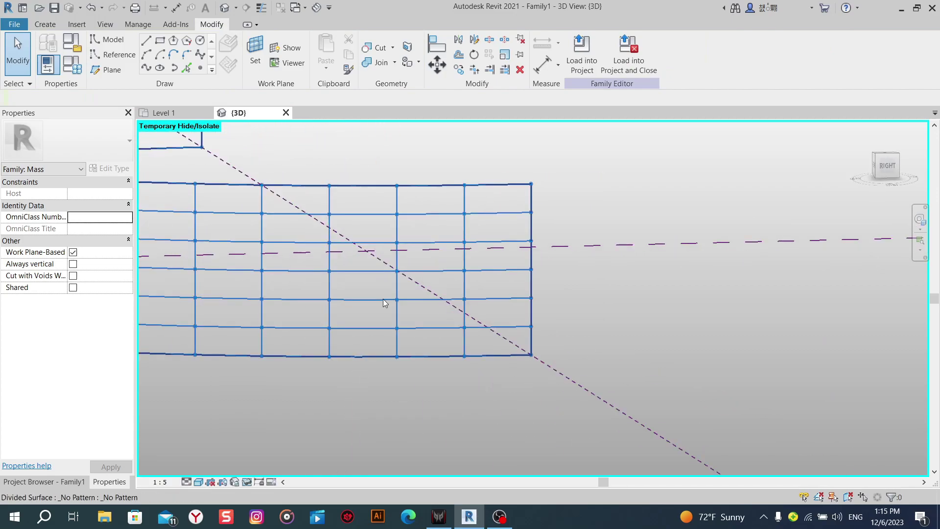
Place reference points along a stepped up-left diagonal of grid nodes on the divided surface.
left_click(200, 68)
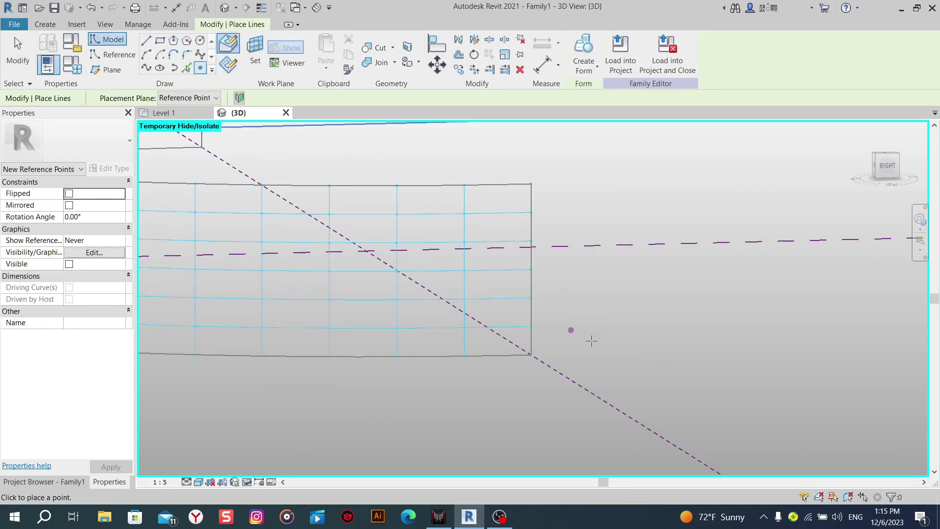
mouse_move(567, 332)
middle_mouse_down("shift")
mouse_move(607, 362)
mouse_move(595, 354)
middle_mouse_up("shift")
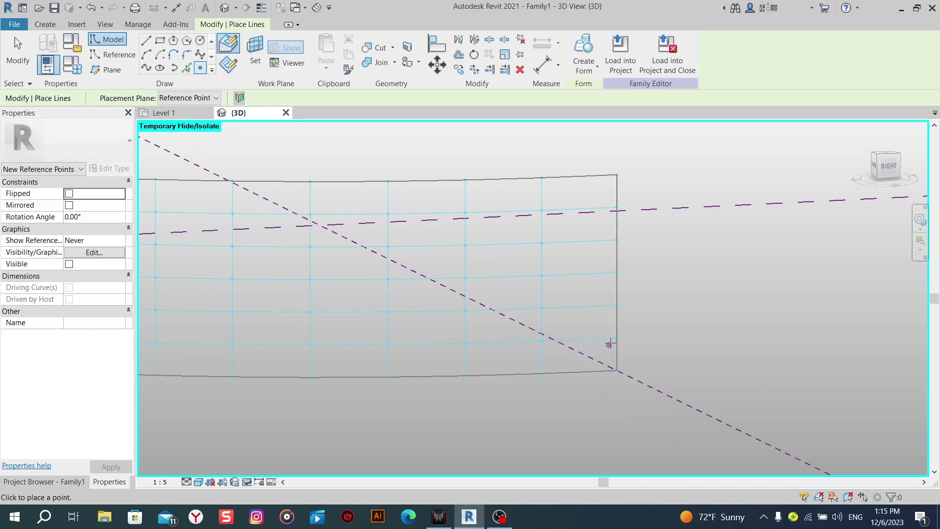
left_click(595, 337)
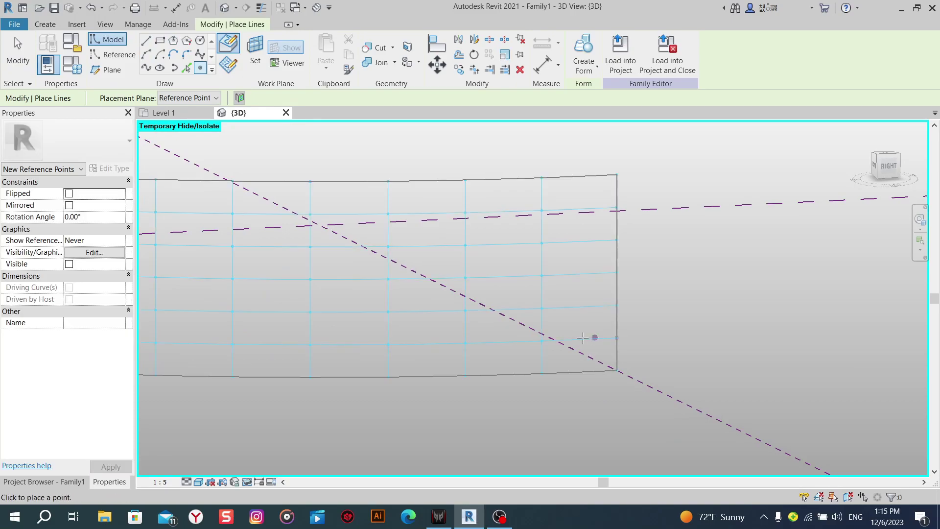
left_click(542, 341)
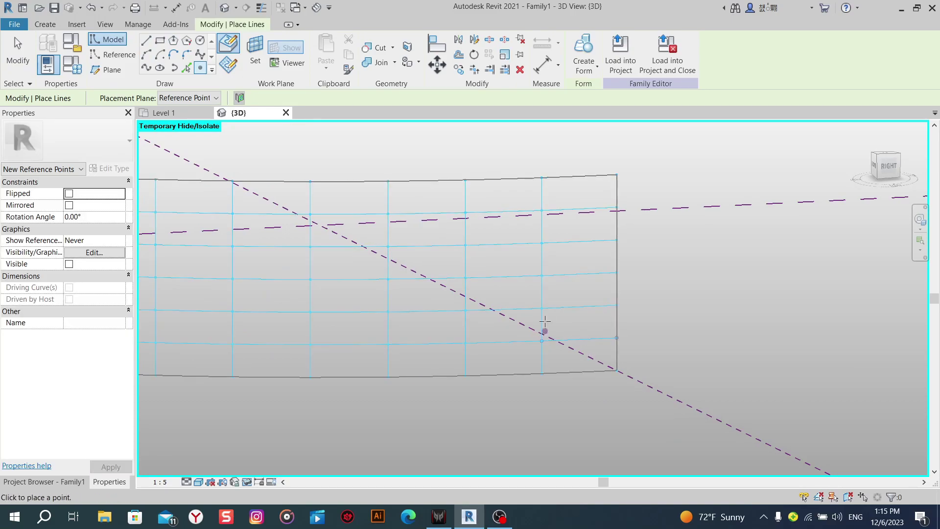
left_click(465, 310)
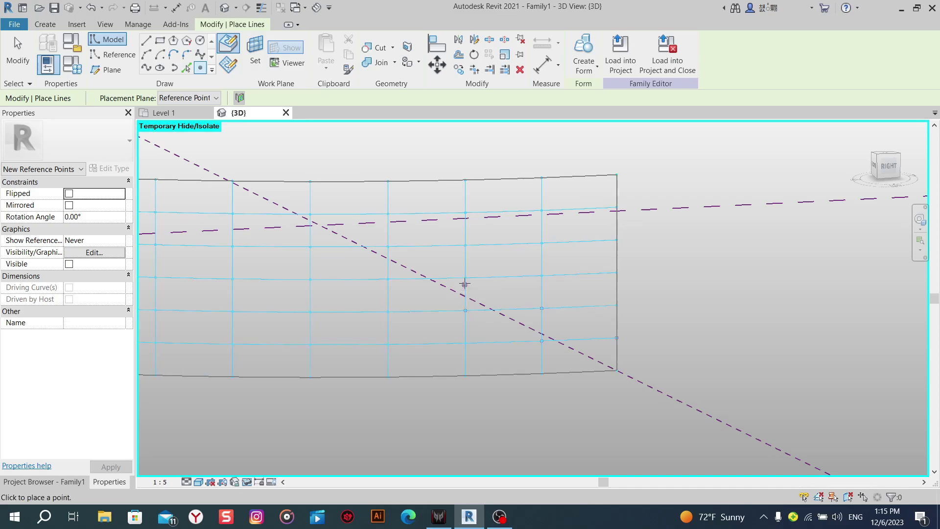
left_click(388, 279)
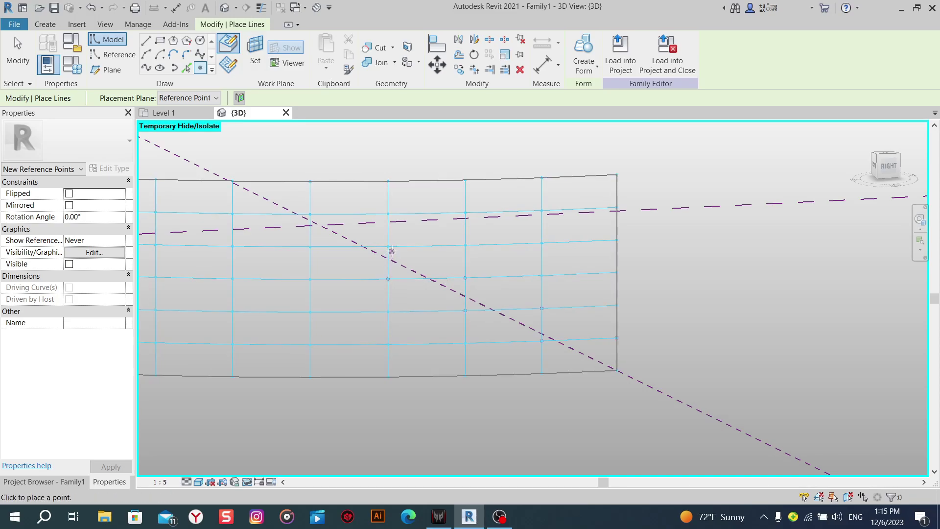
left_click(310, 247)
left_click(310, 214)
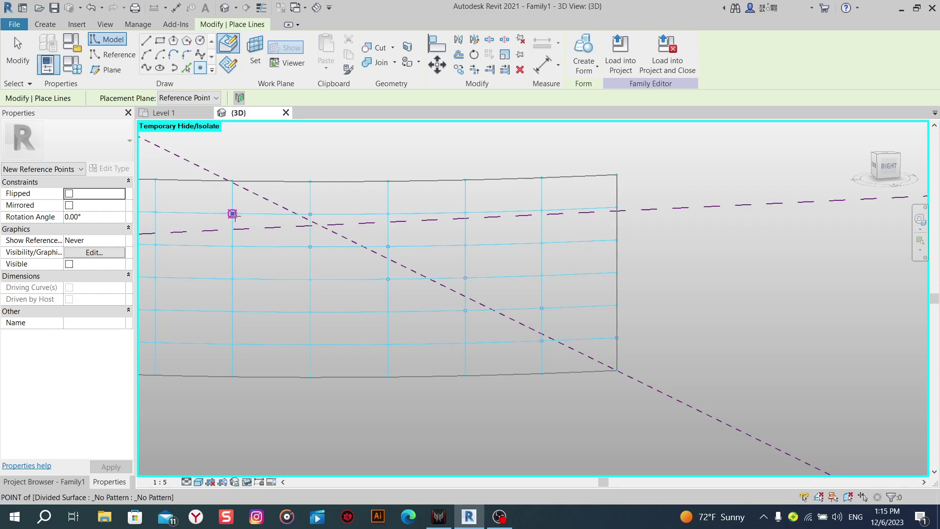
Add a second stepped run of reference points on other grid nodes after reorienting the view.
middle_click_drag(281, 260, 459, 266, "shift")
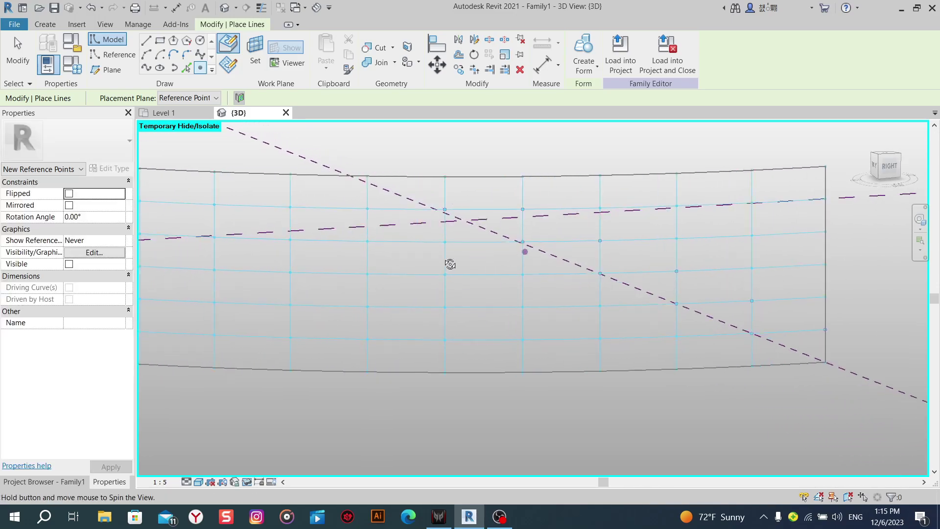
left_click(536, 248)
left_click(459, 248)
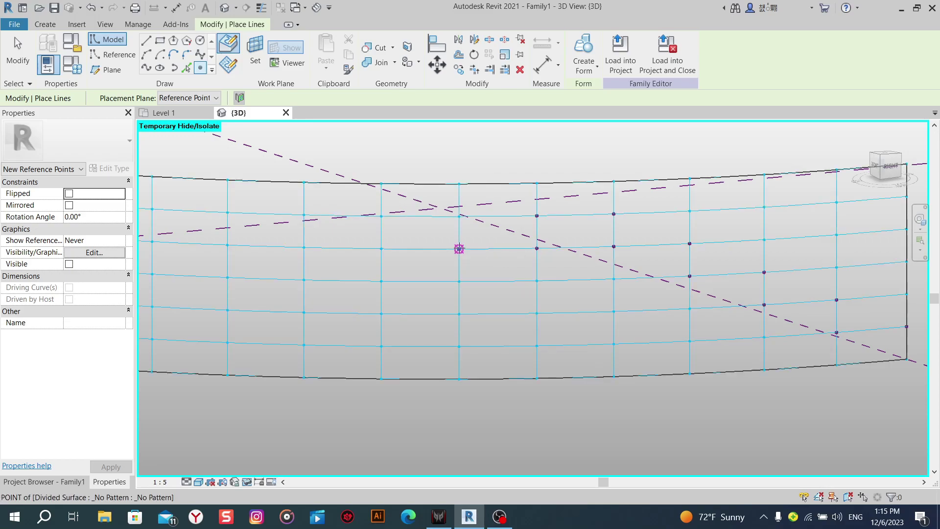
left_click(381, 281)
left_click(381, 313)
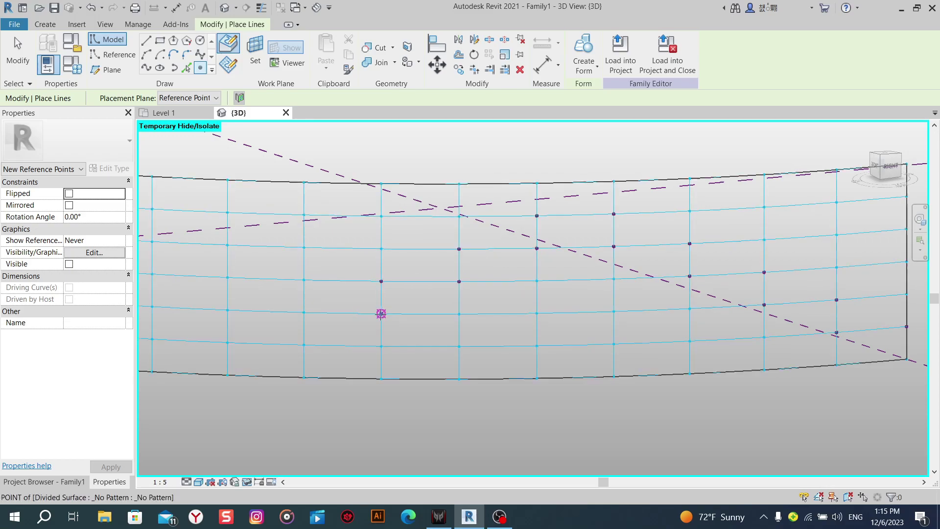
left_click(303, 313)
middle_click_drag(310, 310, 362, 322, "shift")
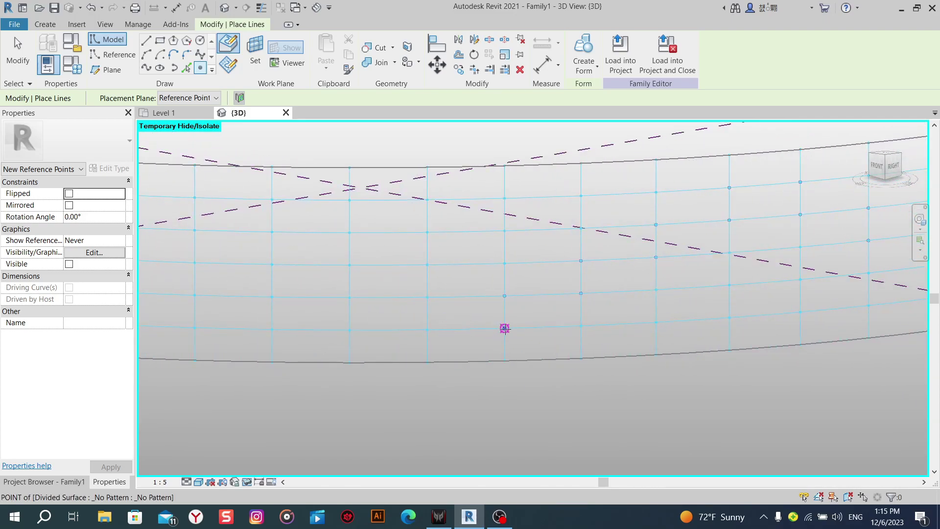
left_click(427, 330)
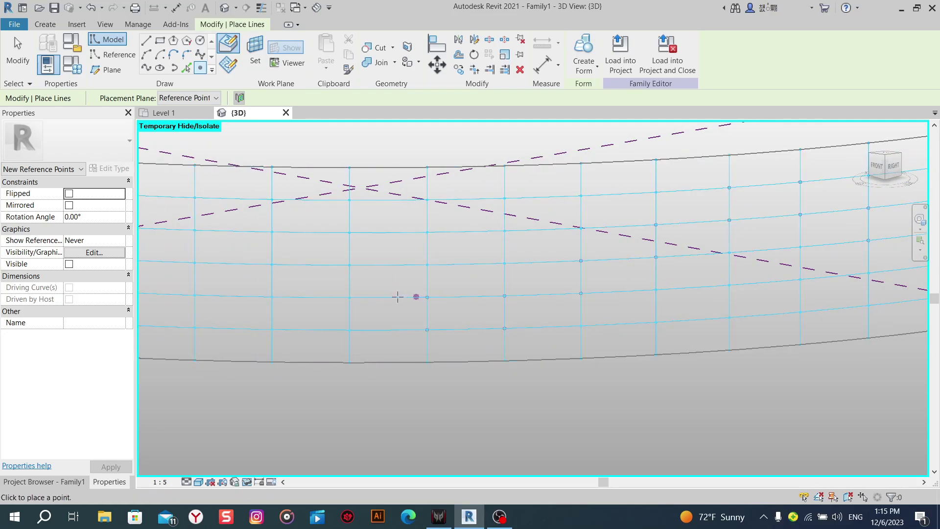
left_click(339, 265)
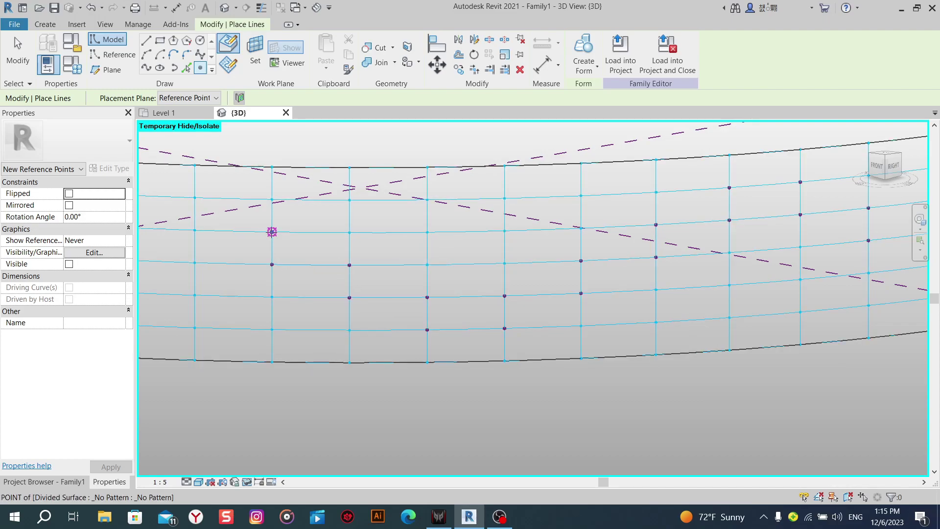
mouse_move(194, 230)
middle_mouse_down("shift")
mouse_move(451, 275)
mouse_move(462, 286)
middle_mouse_up("shift")
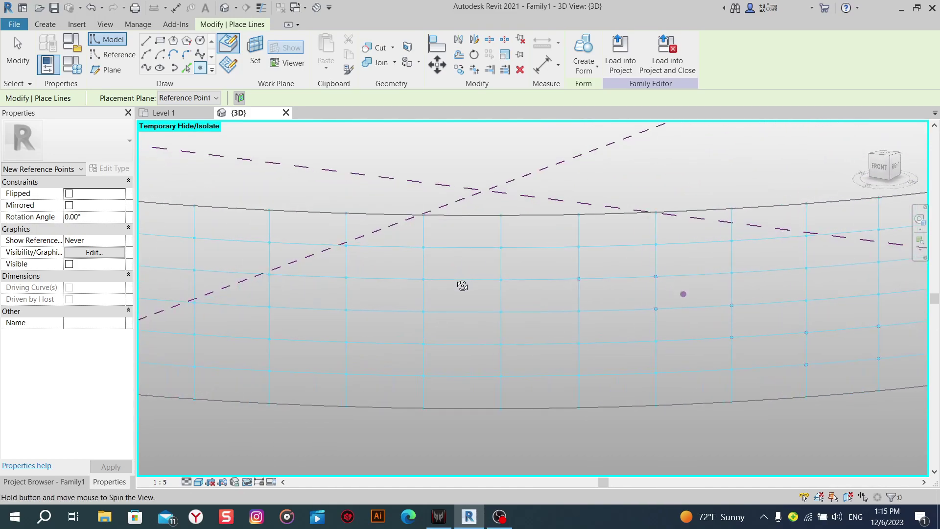
Place reference points on two short descending stepped runs of surface grid nodes.
left_click(501, 247)
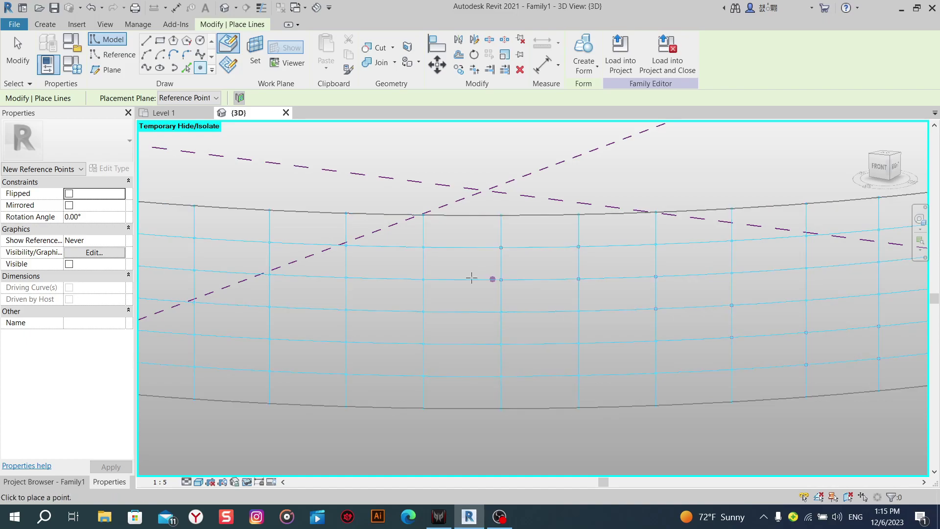
left_click(423, 279)
left_click(423, 311)
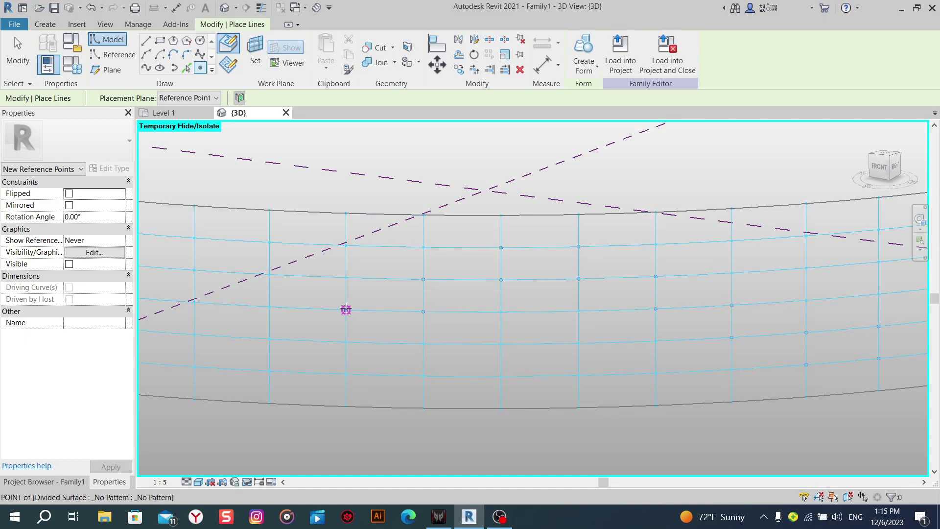
middle_click_drag(346, 310, 408, 303, "shift")
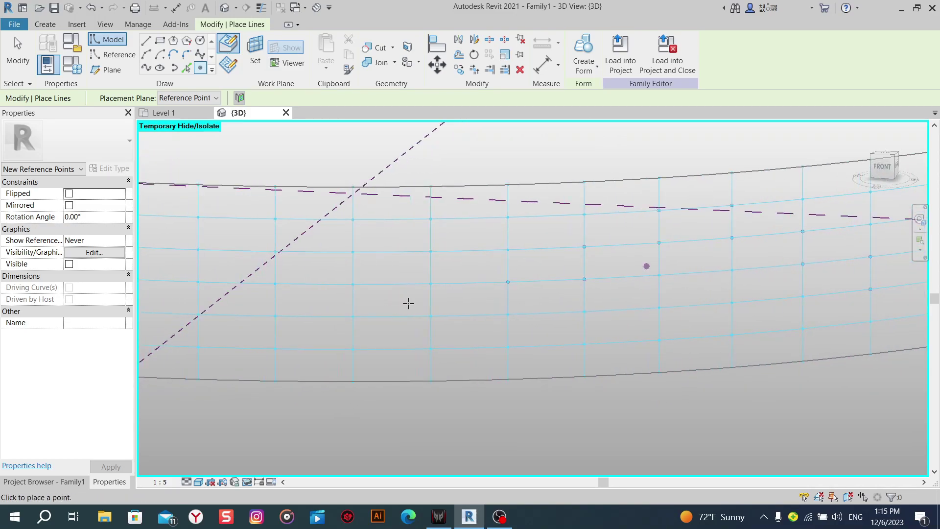
left_click(509, 314)
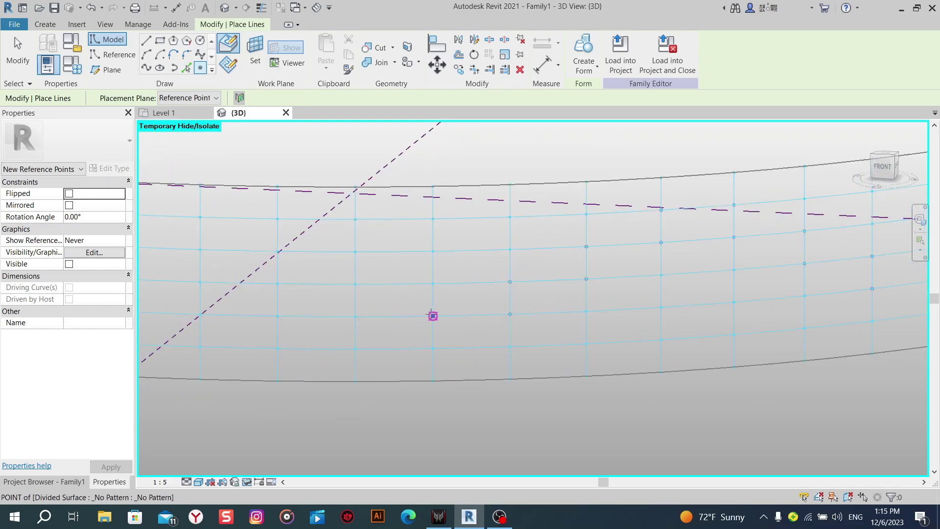
left_click(432, 315)
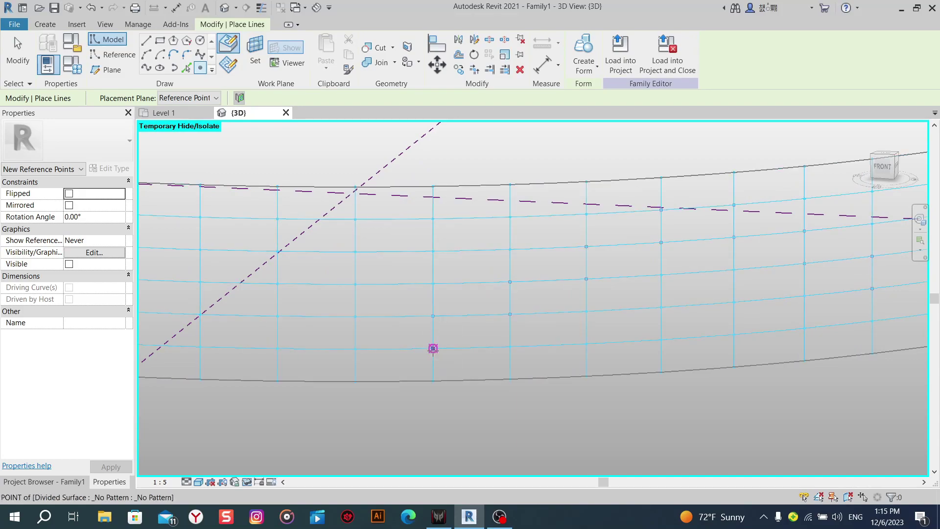
left_click(433, 349)
left_click(355, 348)
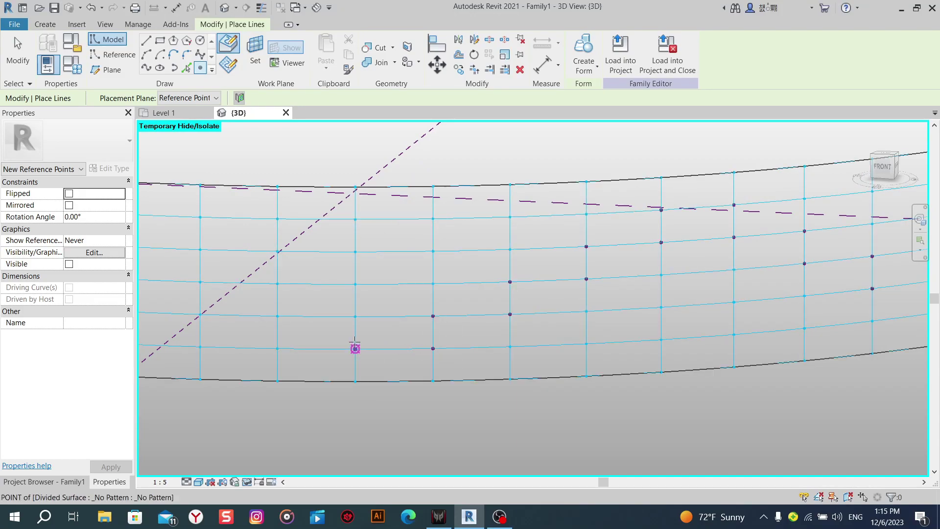
mouse_move(373, 331)
middle_mouse_down("shift")
mouse_move(396, 342)
mouse_move(401, 329)
middle_mouse_up("shift")
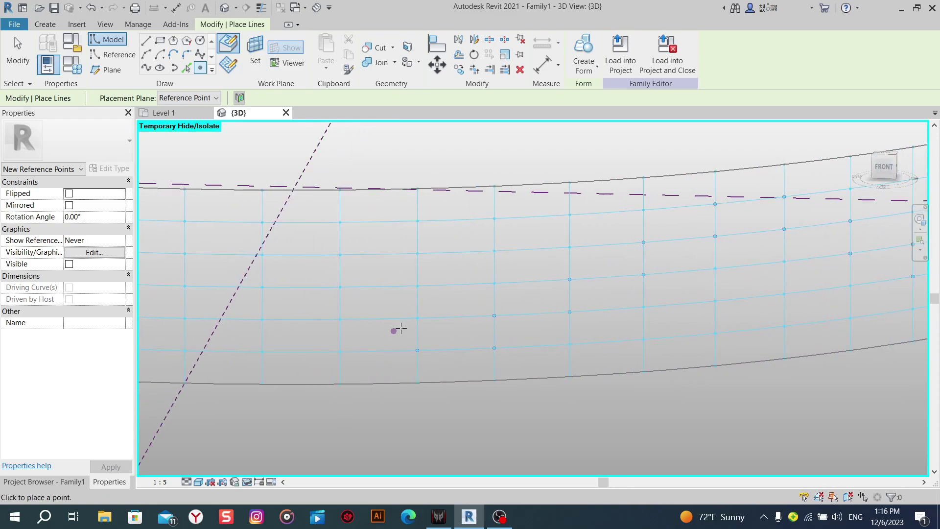
scroll(417, 318, "up", 2)
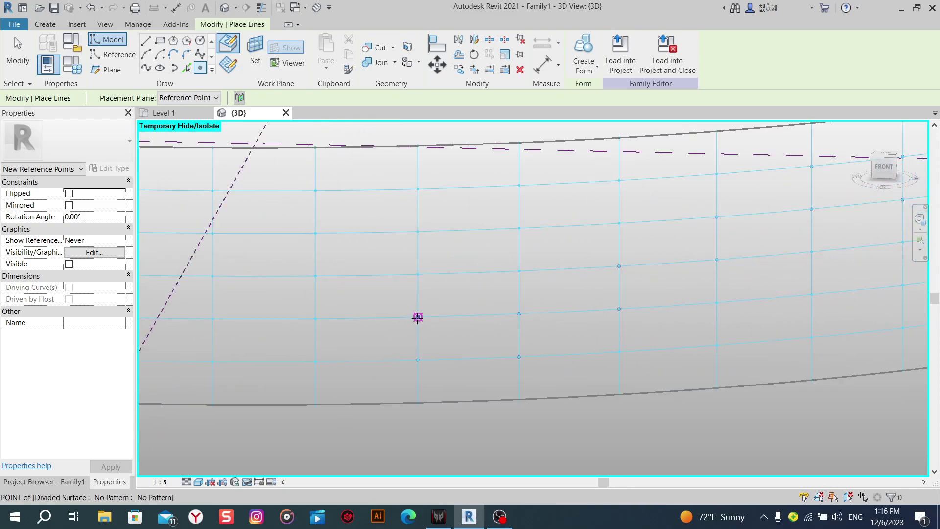
Continue the stair-step pattern of points leftward and upward across further grid nodes.
left_click(417, 317)
left_click(315, 319)
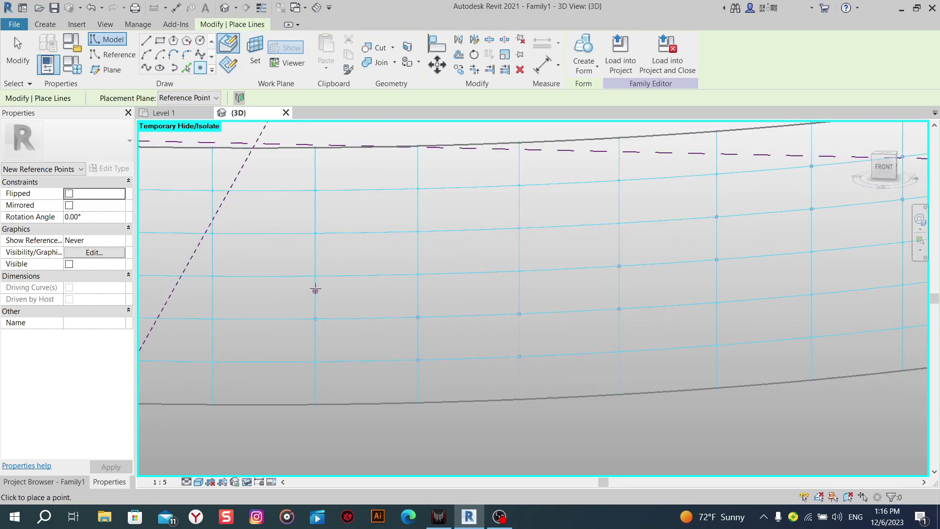
left_click(314, 275)
left_click(212, 275)
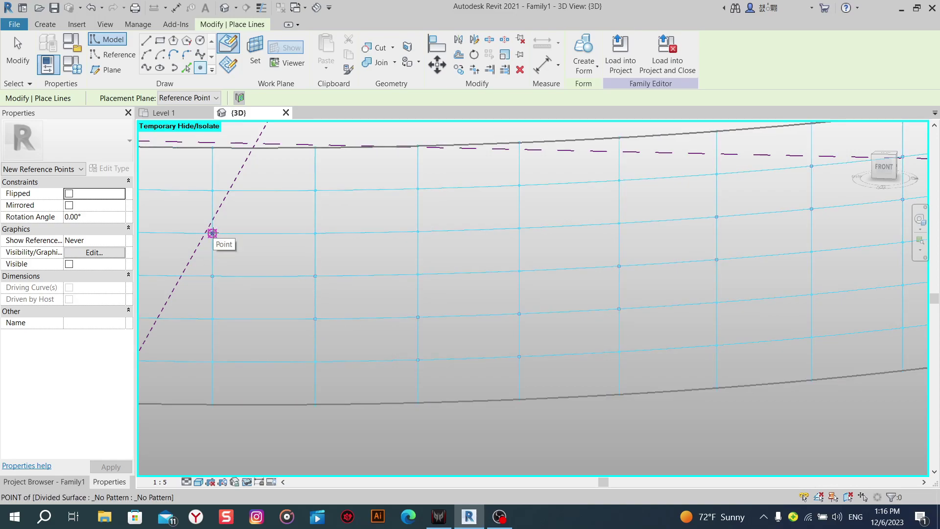
left_click(212, 233)
middle_click_drag(216, 233, 487, 259)
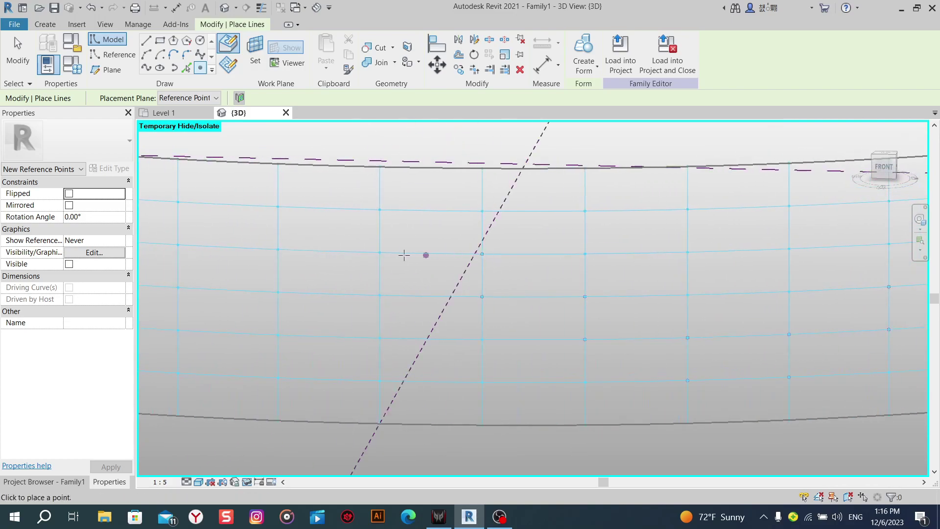
left_click(380, 252)
left_click(380, 209)
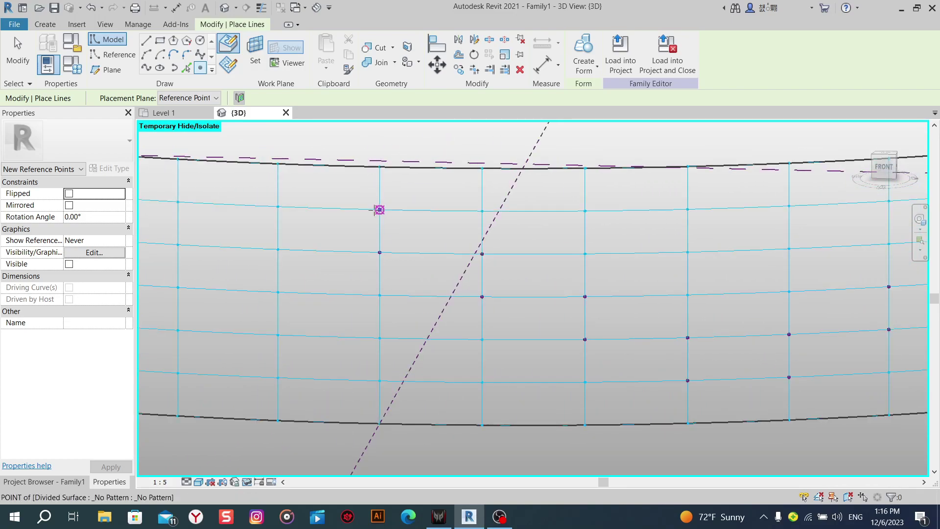
scroll(307, 220, "down", 1)
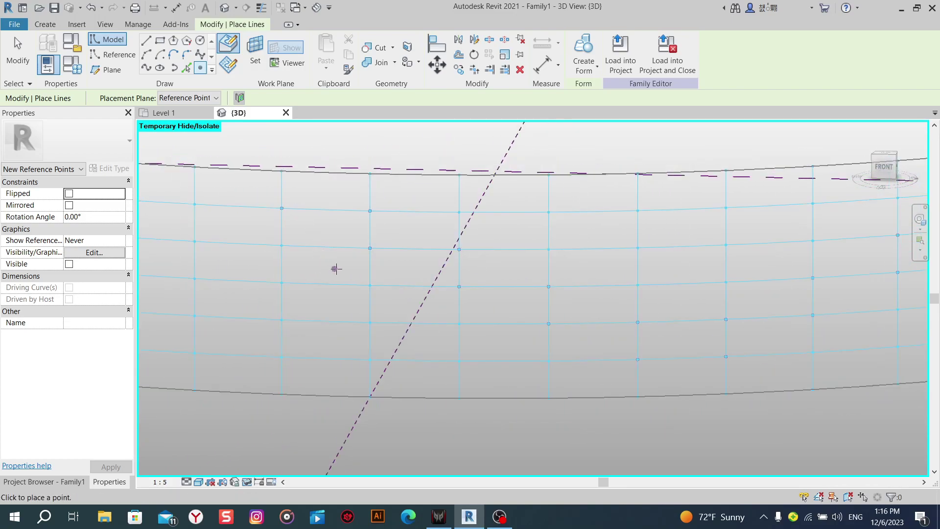
middle_click_drag(336, 269, 380, 279, "shift")
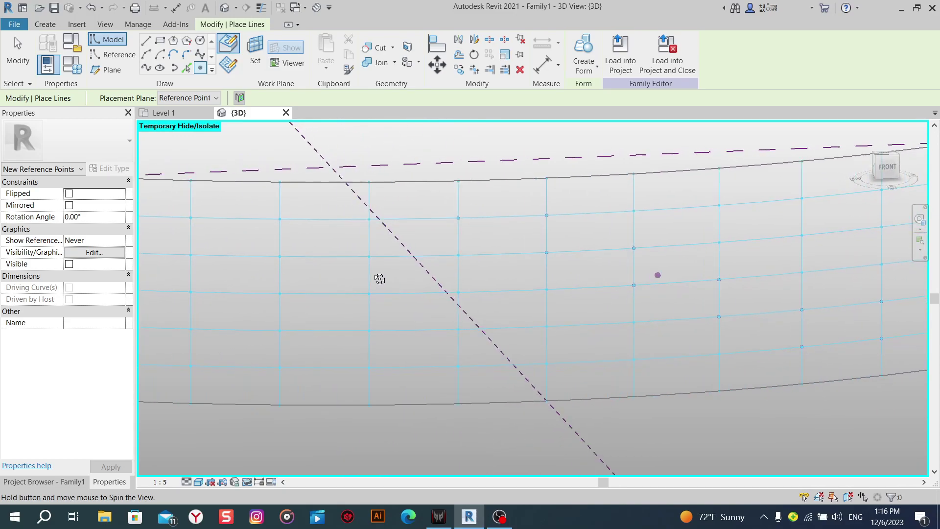
Place reference points on the next stepped pair of grid node runs.
left_click(458, 255)
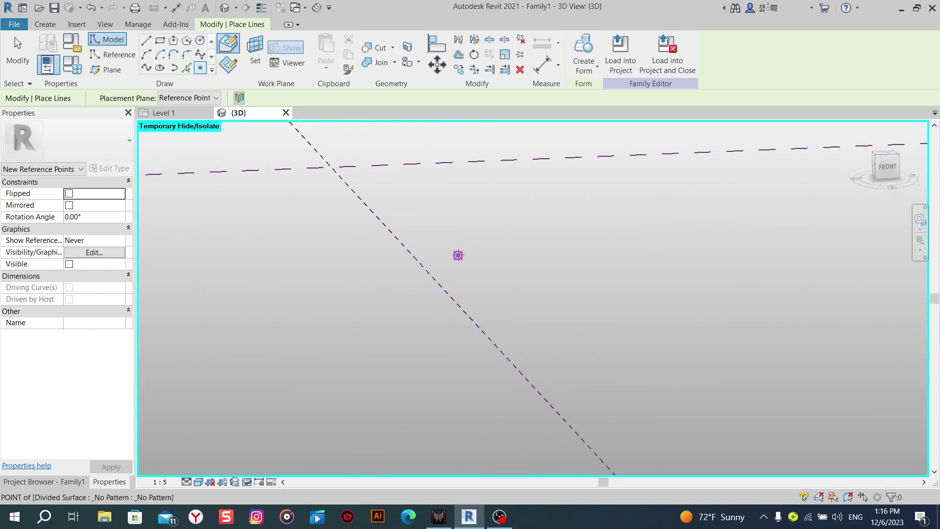
left_click(369, 256)
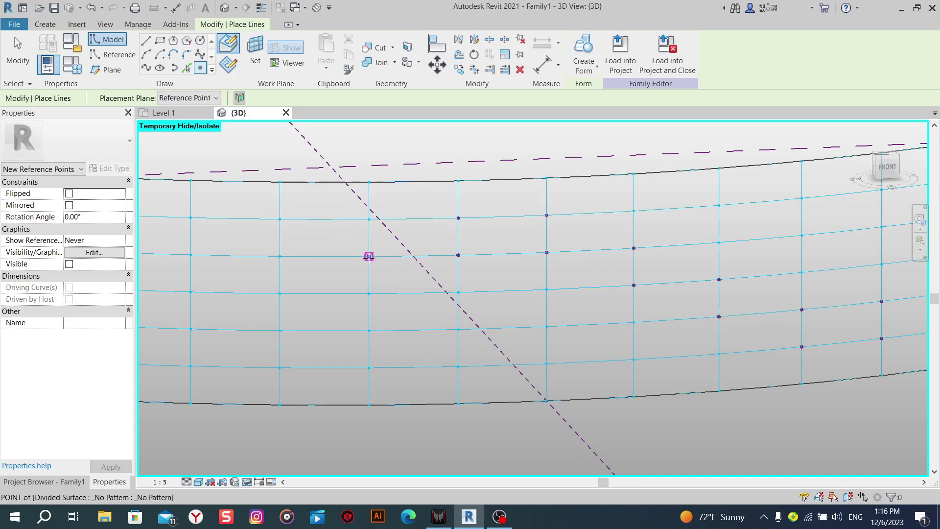
left_click(369, 293)
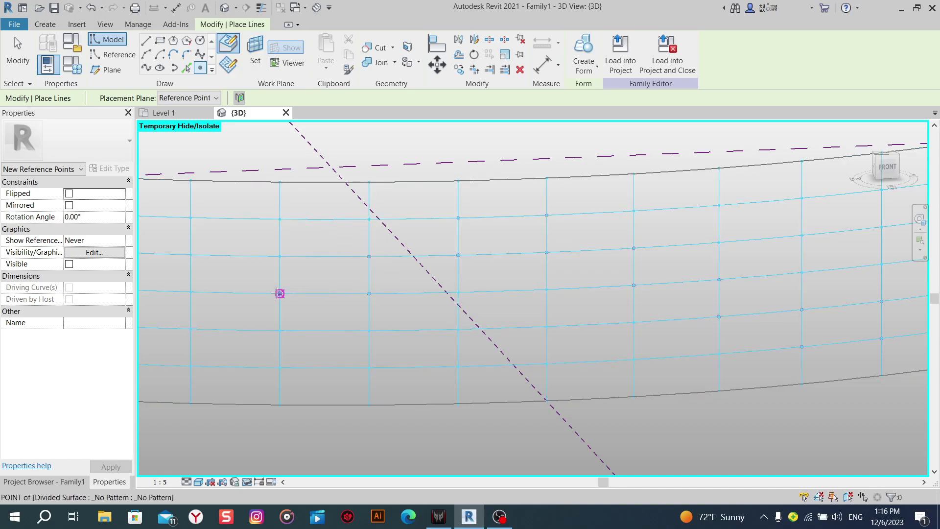
middle_click_drag(336, 294, 384, 291, "shift")
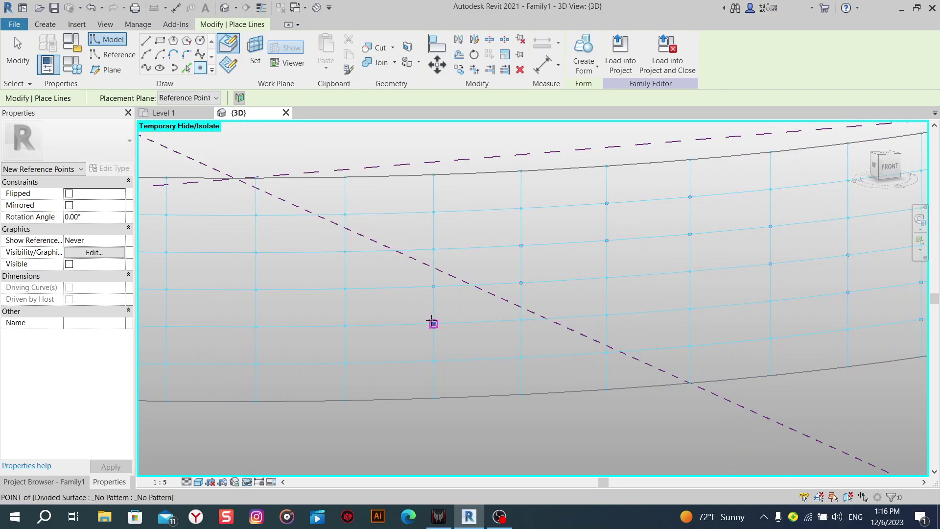
left_click(414, 325)
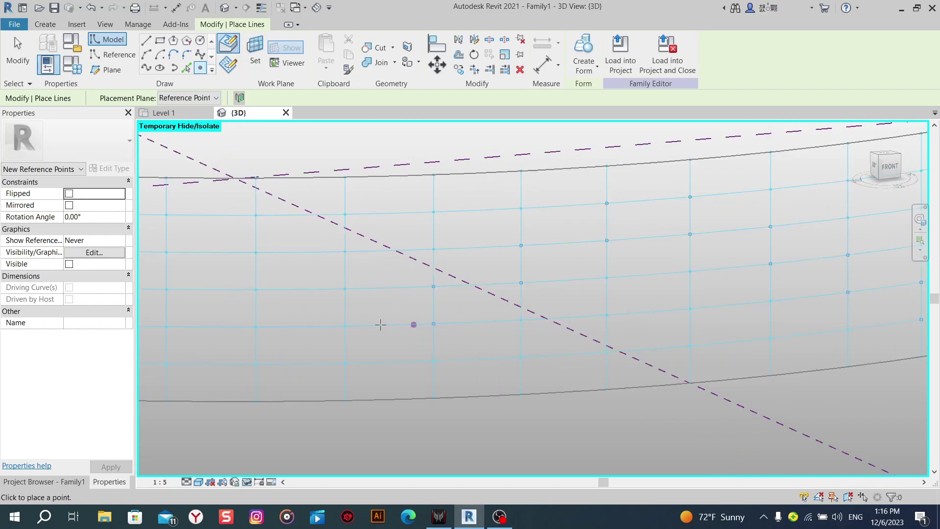
left_click(345, 326)
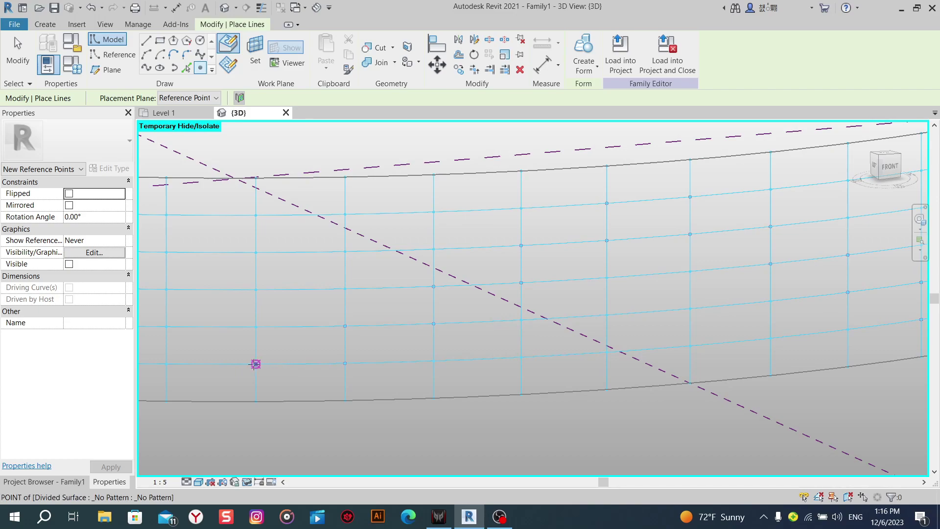
mouse_move(256, 364)
middle_mouse_down("shift")
mouse_move(320, 361)
mouse_move(300, 362)
mouse_move(396, 311)
middle_mouse_up("shift")
Extend the stepped diagonal with points on further left and upper grid nodes.
left_click(413, 307)
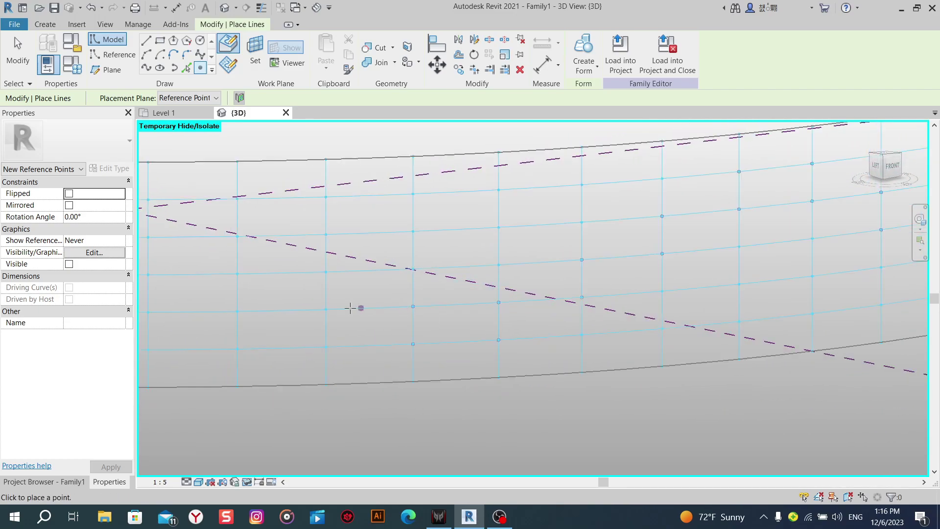
left_click(325, 309)
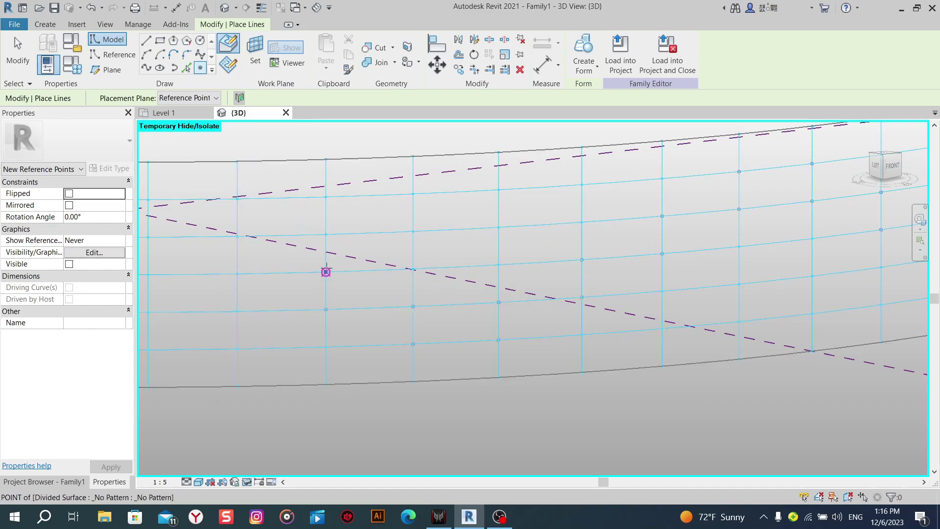
left_click(325, 272)
left_click(237, 274)
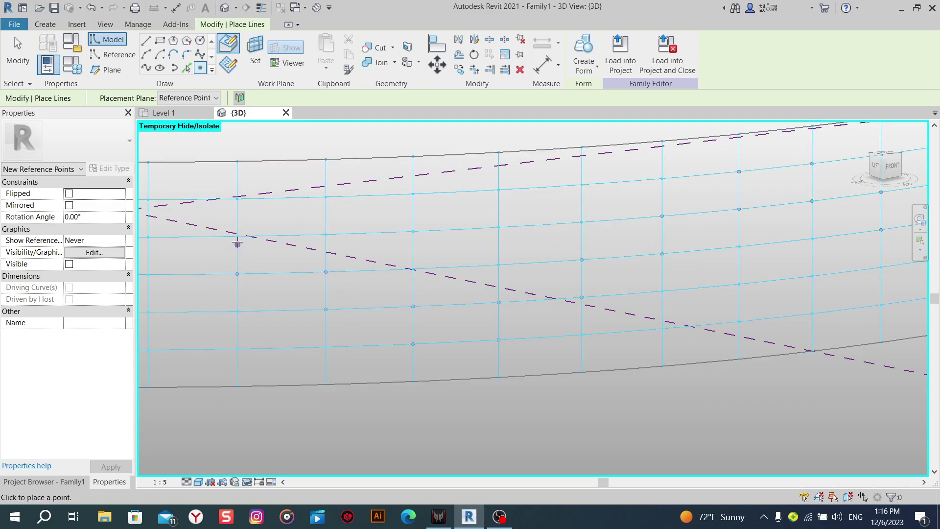
middle_click_drag(235, 236, 394, 261, "shift")
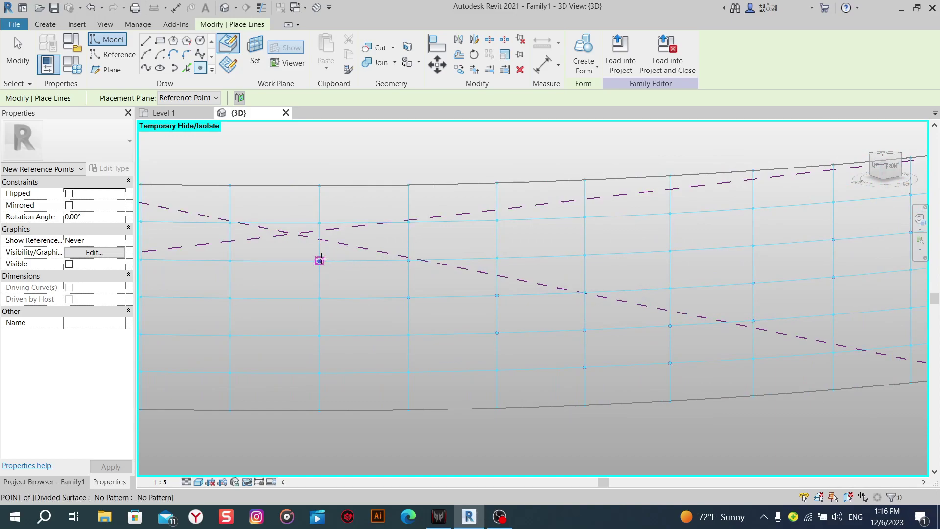
left_click(319, 261)
left_click(319, 225)
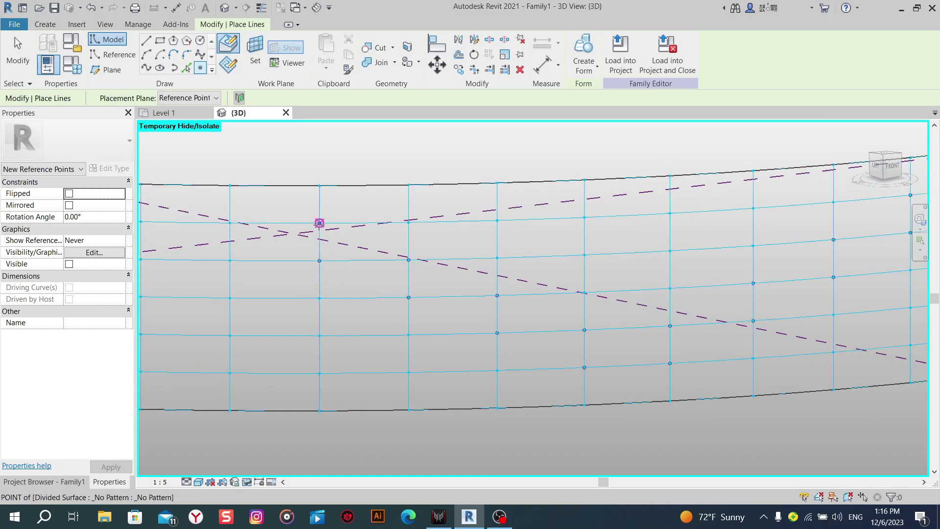
left_click(229, 223)
mouse_move(280, 245)
middle_mouse_down("shift")
mouse_move(409, 262)
mouse_move(435, 275)
middle_mouse_up("shift")
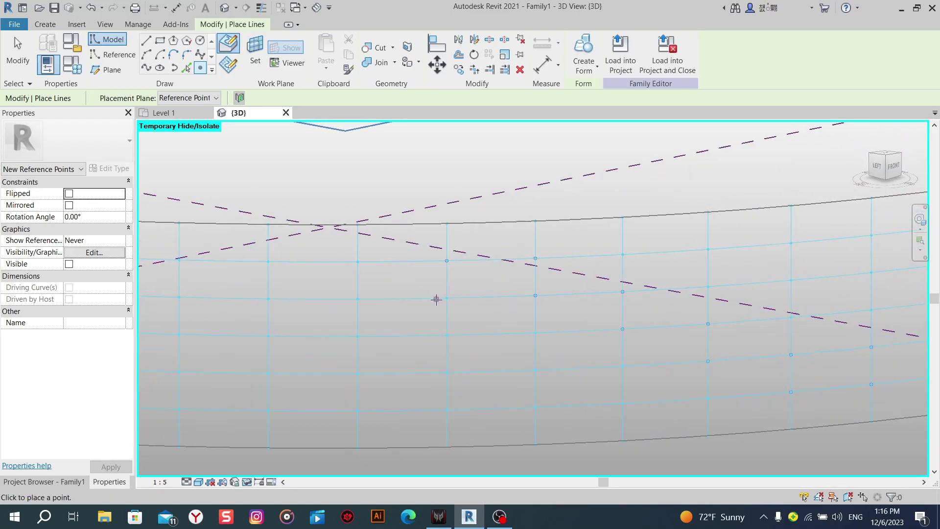
Add a descending diagonal of points down to the lower grid nodes.
left_click(447, 297)
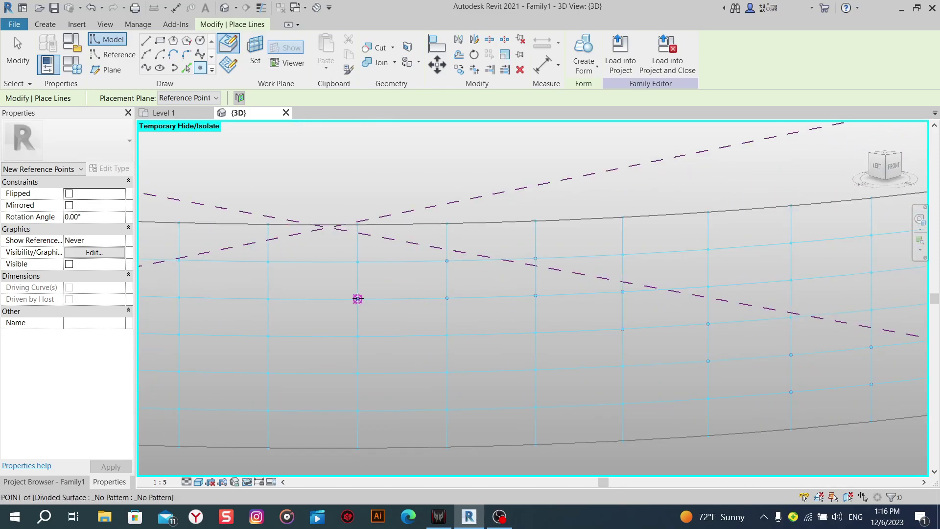
left_click(357, 299)
left_click(357, 336)
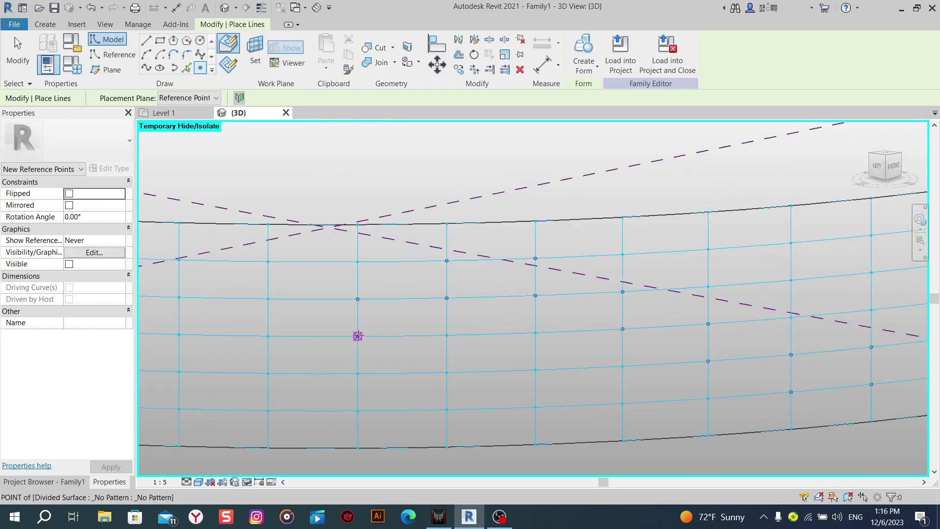
left_click(268, 336)
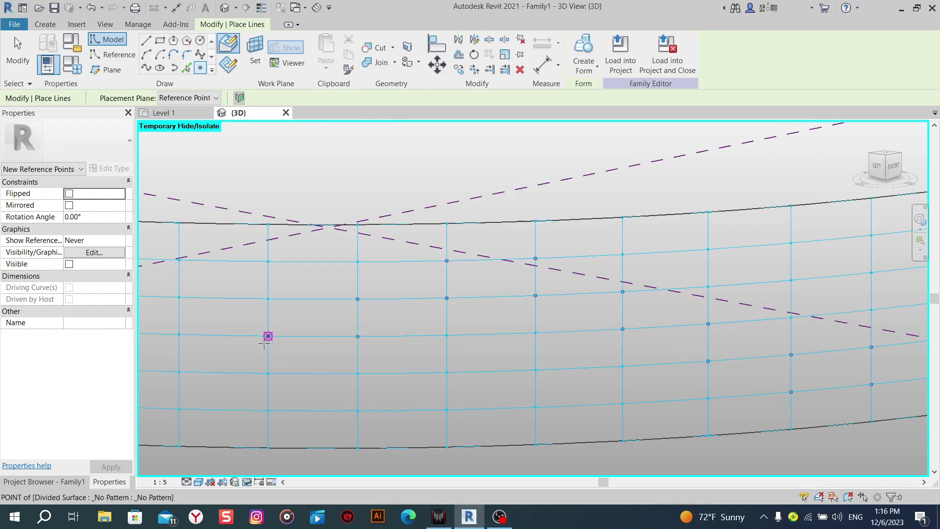
left_click(268, 373)
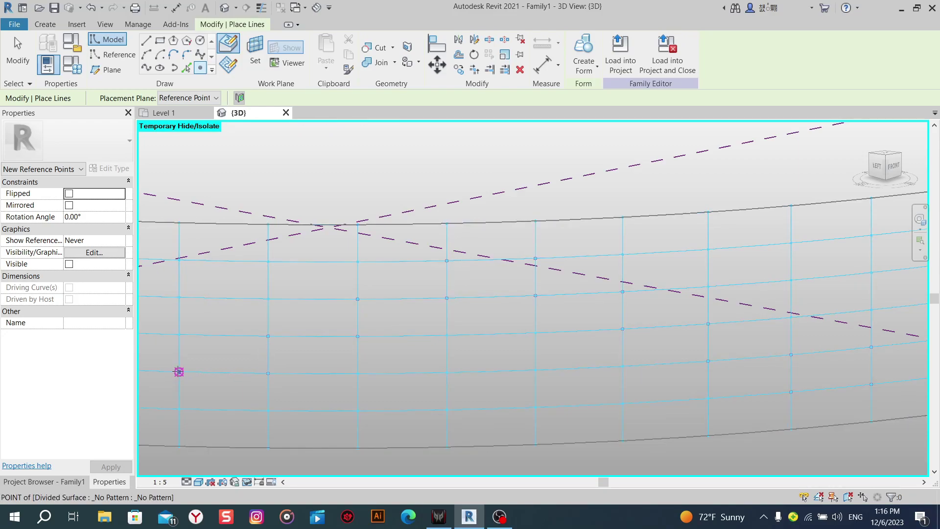
mouse_move(218, 369)
middle_mouse_down("shift")
mouse_move(386, 331)
mouse_move(446, 371)
middle_mouse_up("shift")
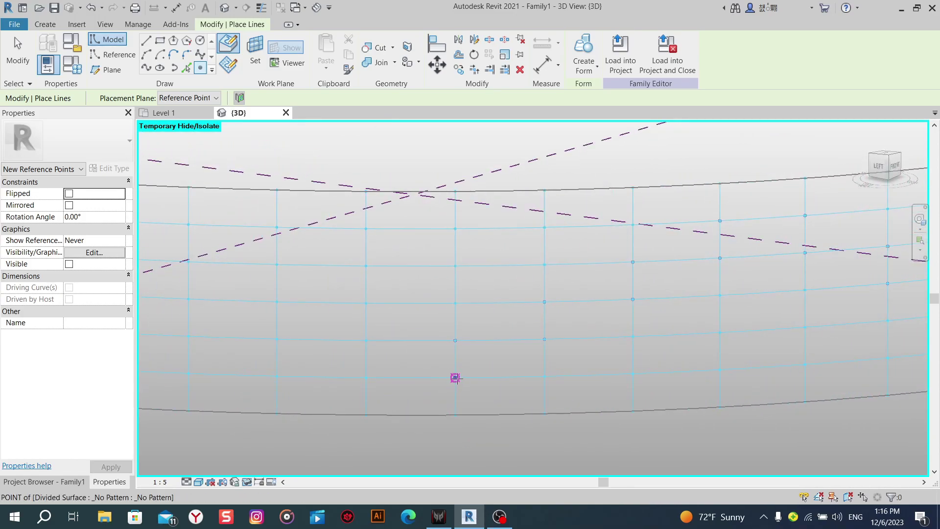
Place the last reference points on the remaining grid nodes of the surface.
left_click(455, 377)
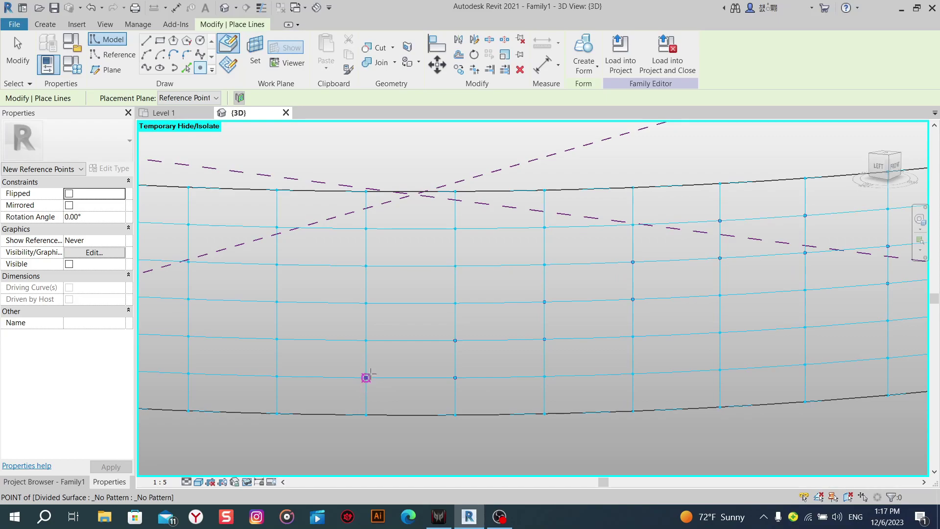
middle_click_drag(366, 377, 444, 348, "shift")
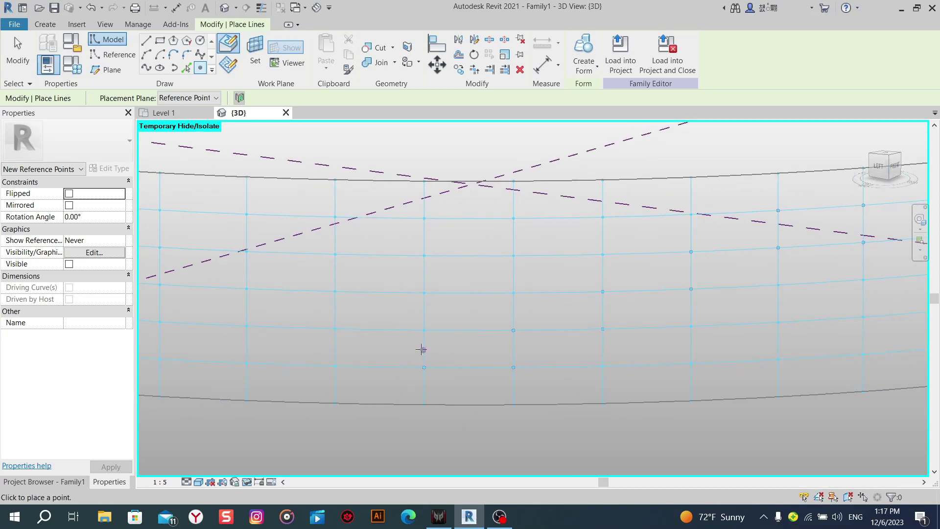
left_click(395, 329)
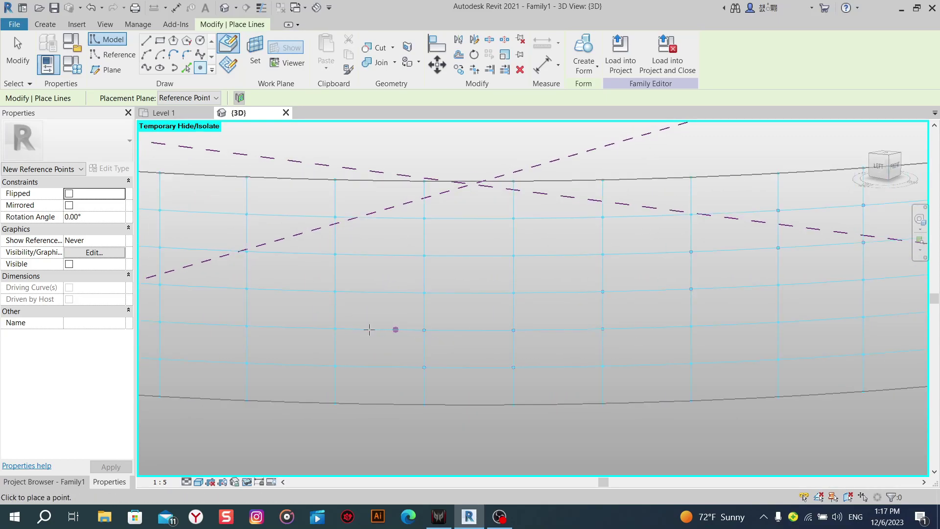
left_click(335, 329)
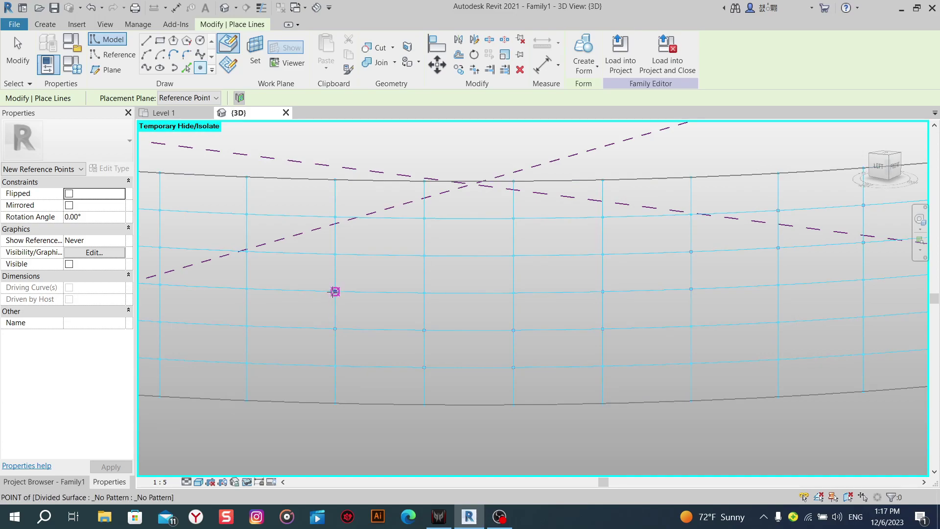
left_click(335, 291)
left_click(246, 288)
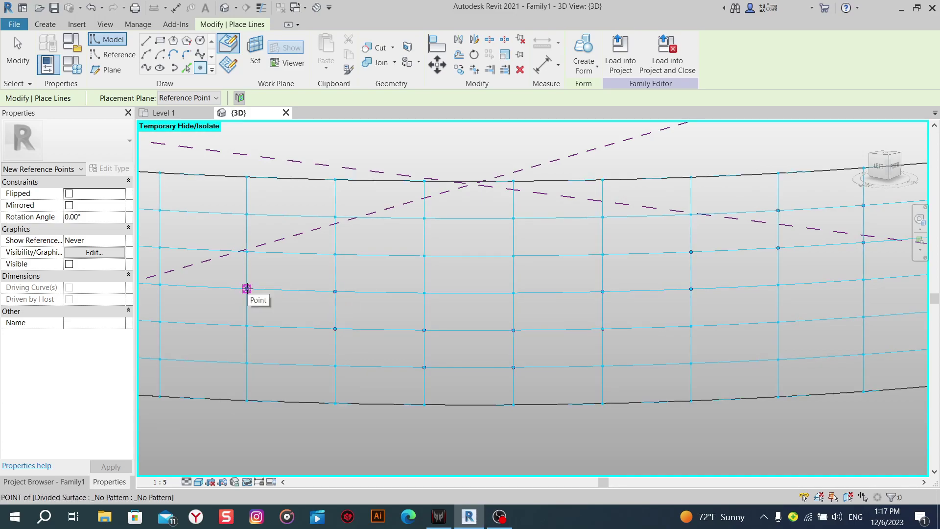
middle_click_drag(247, 289, 442, 306, "shift")
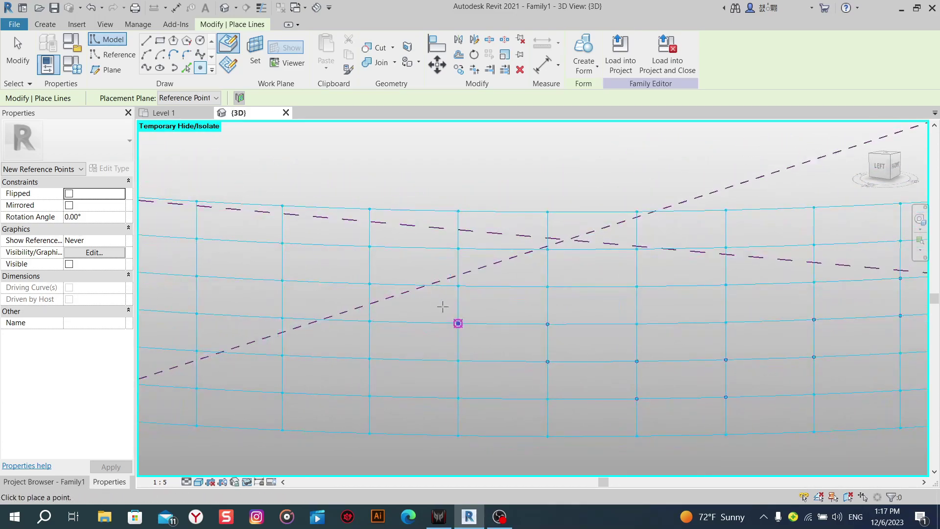
left_click(456, 285)
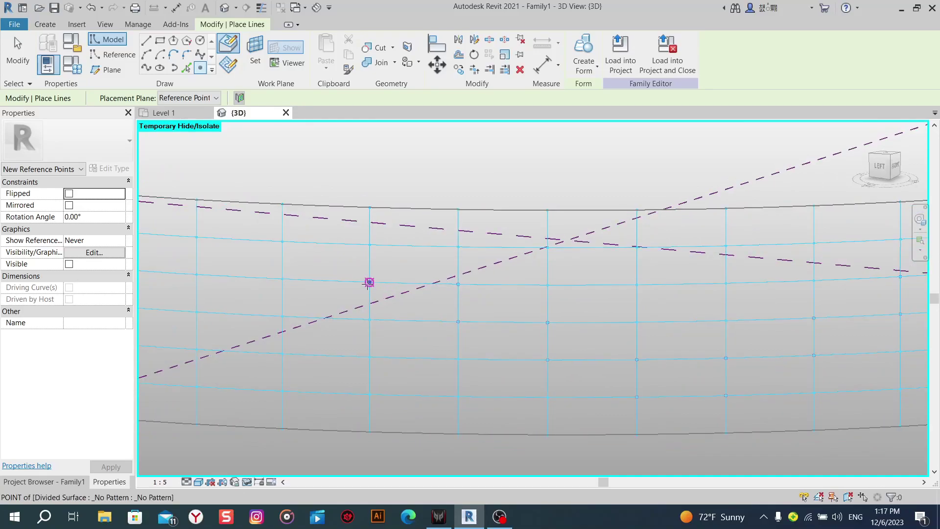
left_click(368, 268)
left_click(346, 247)
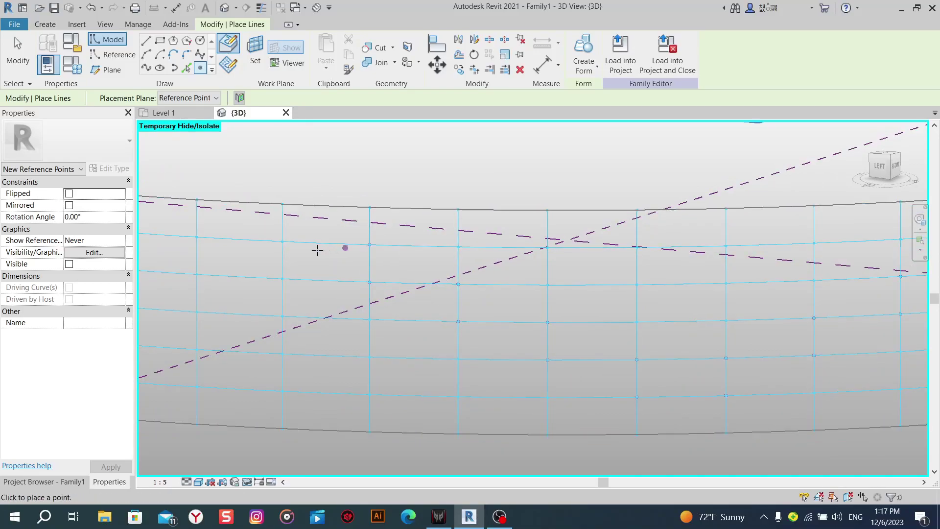
Zoom out, cancel the Point Element tool, and orbit to review the full set of points.
middle_click_drag(283, 242, 336, 276, "shift")
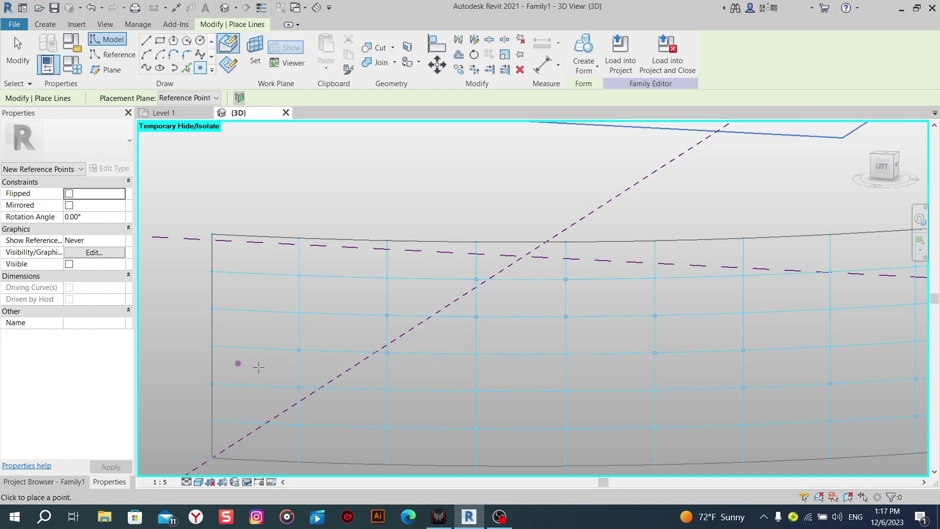
scroll(266, 348, "down", 1)
scroll(299, 346, "down", 1)
scroll(343, 352, "down", 2)
scroll(441, 363, "down", 1)
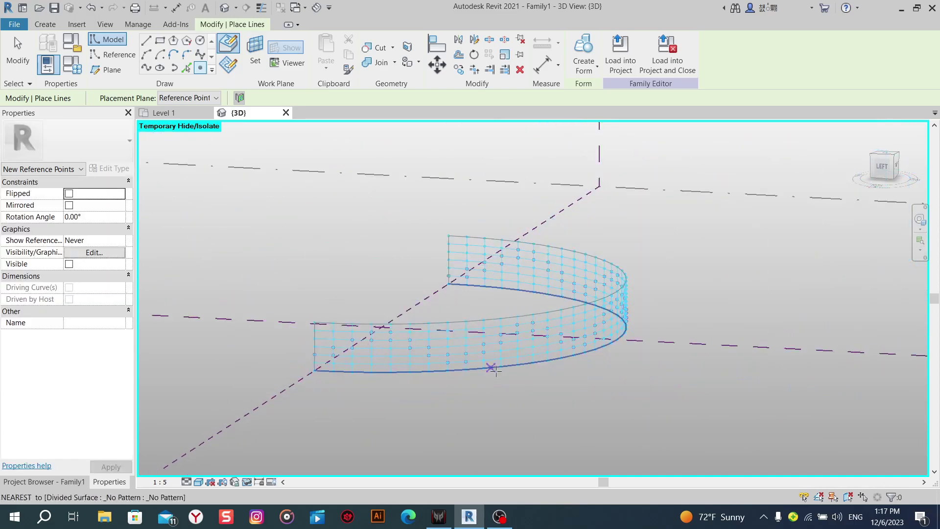
mouse_move(494, 371)
middle_mouse_down("shift")
mouse_move(413, 377)
mouse_move(561, 237)
middle_mouse_up("shift")
right_click(580, 214)
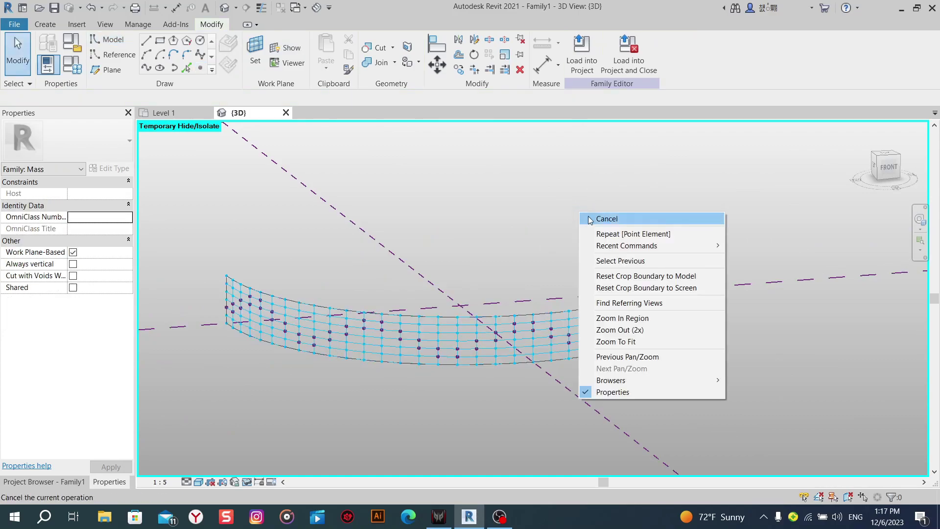
left_click(590, 220)
mouse_move(669, 380)
middle_mouse_down("shift")
mouse_move(611, 369)
mouse_move(665, 380)
mouse_move(659, 391)
mouse_move(666, 397)
mouse_move(785, 387)
mouse_move(739, 383)
mouse_move(747, 386)
middle_mouse_up("shift")
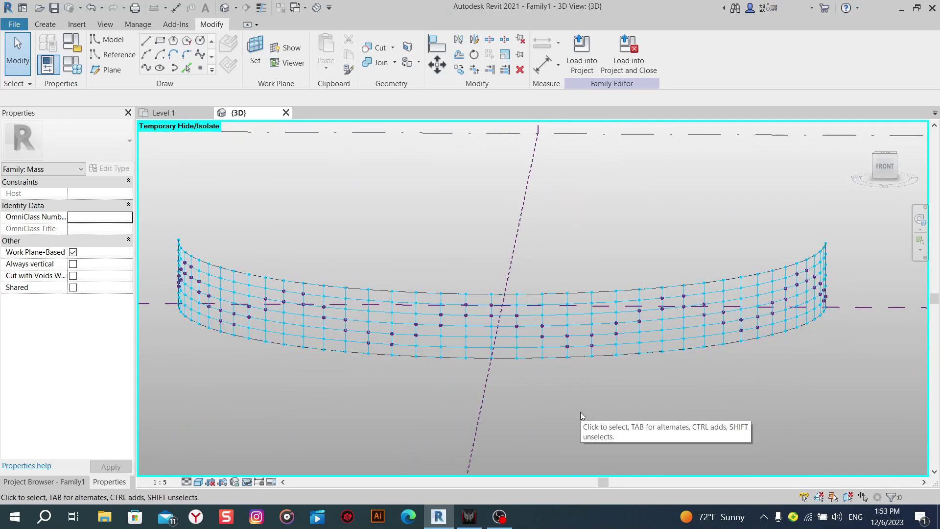
mouse_move(582, 409)
middle_mouse_down("shift")
mouse_move(545, 415)
mouse_move(795, 394)
mouse_move(714, 424)
mouse_move(655, 428)
mouse_move(469, 475)
middle_mouse_up("shift")
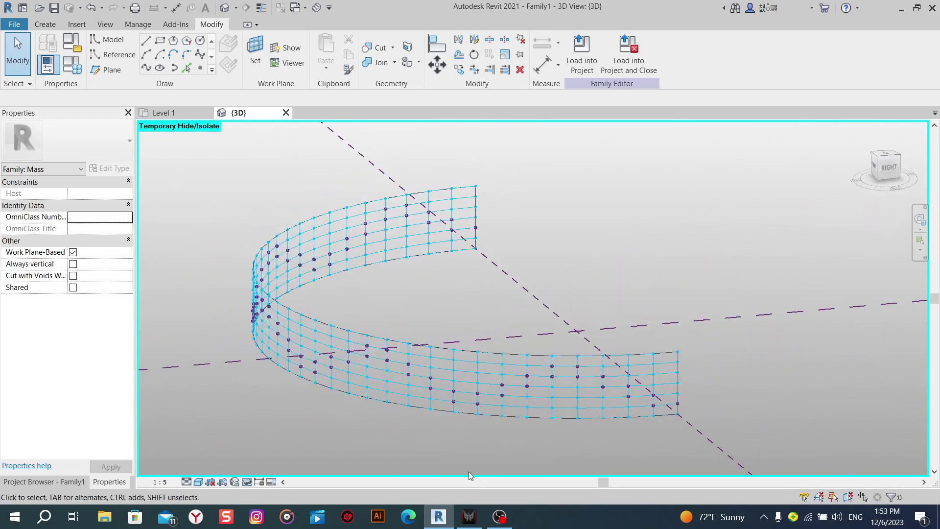
left_click(247, 485)
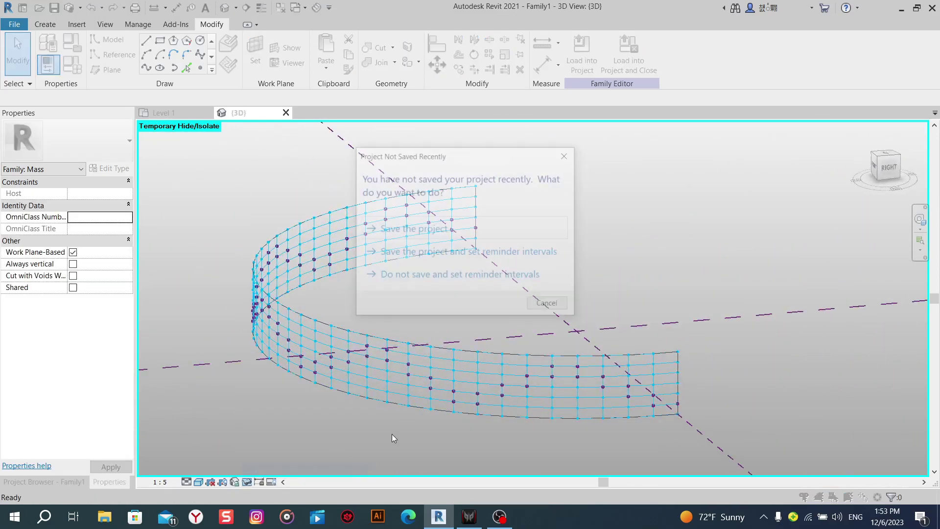
Dismiss the save reminder and temporarily hide the two dimensions beside the surface.
left_click(549, 305)
mouse_move(577, 342)
middle_mouse_down("shift")
mouse_move(682, 416)
mouse_move(664, 421)
mouse_move(676, 331)
mouse_move(586, 351)
mouse_move(410, 358)
middle_mouse_up("shift")
scroll(676, 331, "up", 5)
scroll(533, 317, "down", 5)
mouse_move(532, 318)
middle_mouse_down("shift")
mouse_move(551, 377)
mouse_move(650, 355)
middle_mouse_up("shift")
left_click_drag(692, 287, 669, 310)
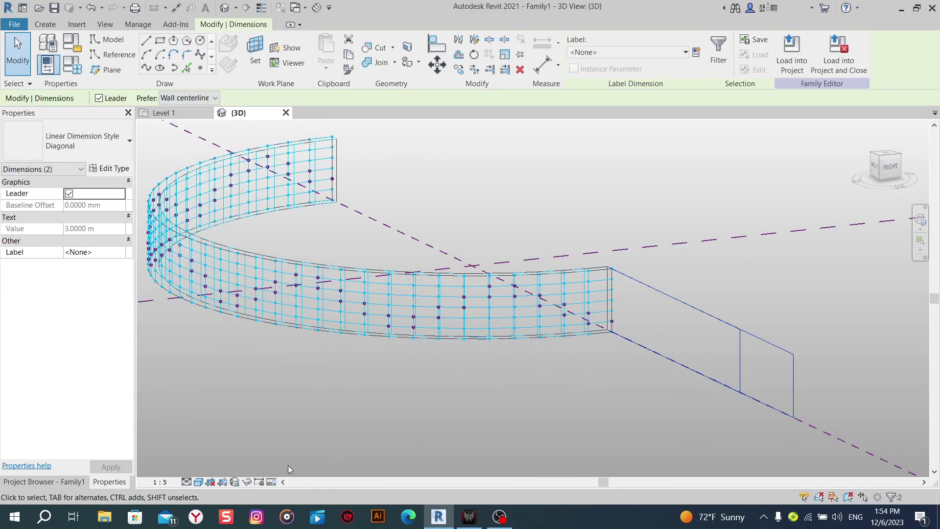
left_click(245, 482)
left_click(292, 446)
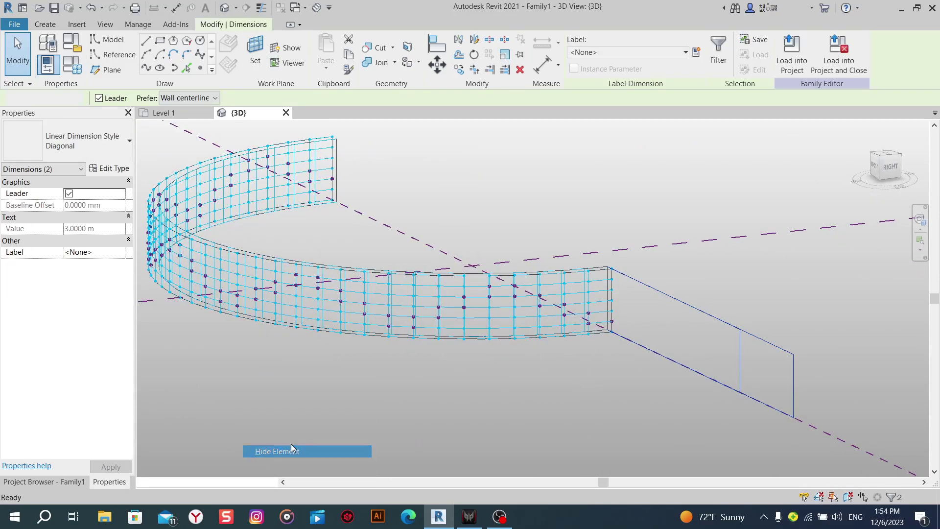
Set the divided surface's representation to show only nodes and grid lines, without the original surface.
mouse_move(292, 445)
middle_mouse_down("shift")
mouse_move(531, 352)
mouse_move(631, 330)
mouse_move(514, 342)
mouse_move(432, 325)
mouse_move(529, 364)
mouse_move(546, 361)
mouse_move(537, 346)
mouse_move(452, 401)
mouse_move(472, 378)
middle_mouse_up("shift")
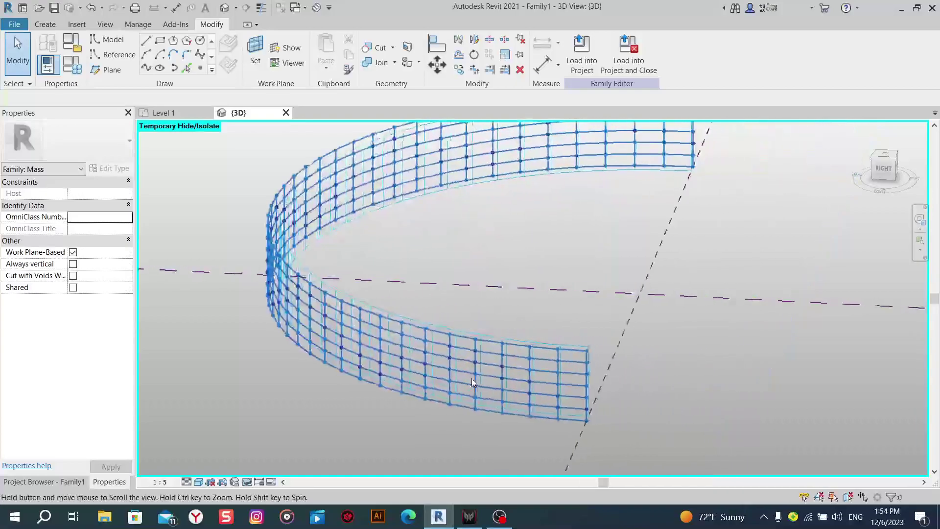
scroll(471, 378, "up", 4)
middle_click_drag(519, 323, 535, 307)
middle_click_drag(586, 355, 560, 343, "shift")
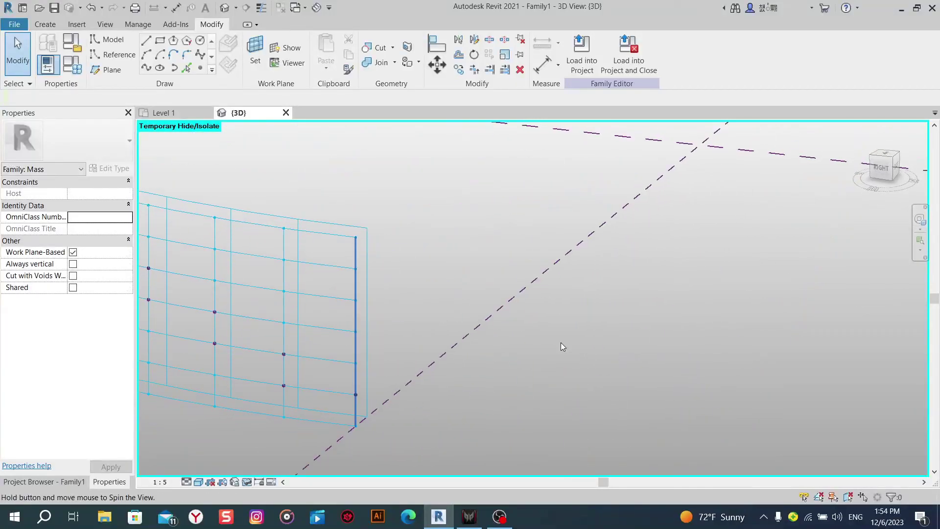
left_click(301, 252)
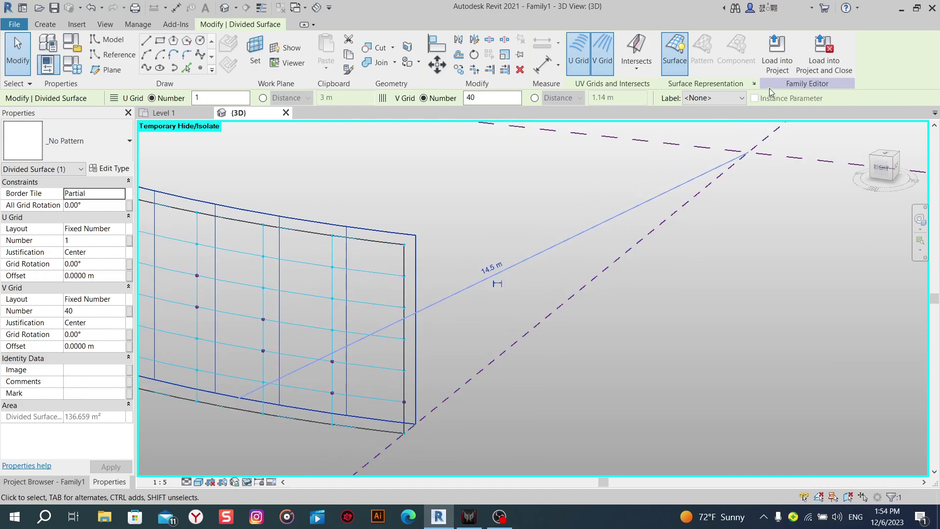
left_click(753, 84)
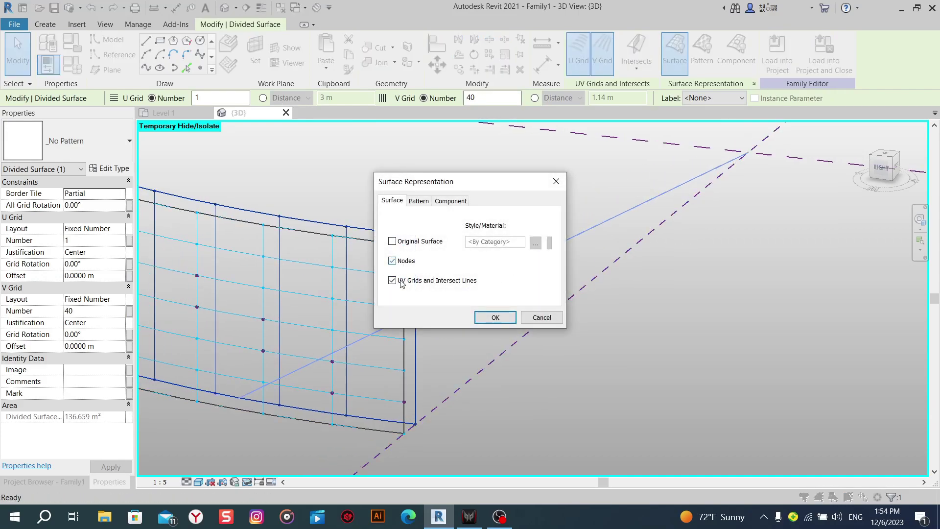
left_click(506, 321)
left_click(475, 259)
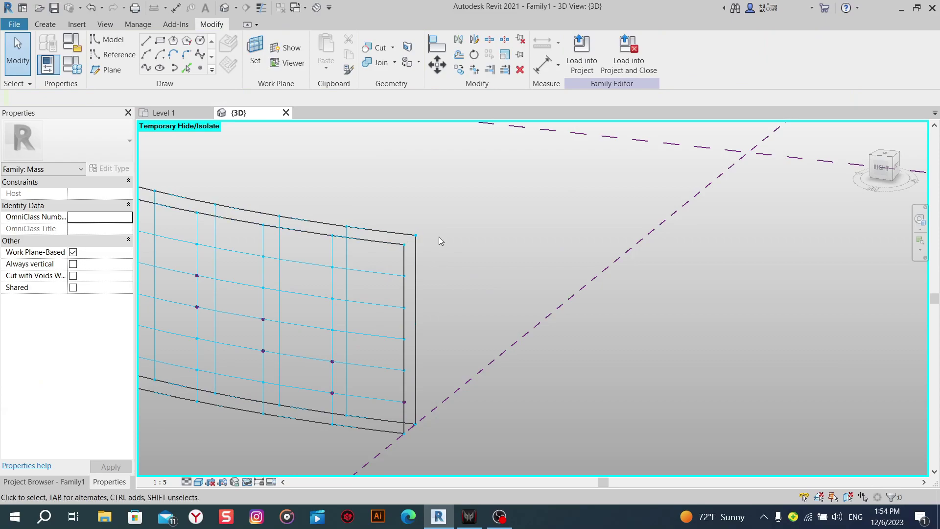
With 3D Snapping on, draw a model line from the upper reference point to a lower node.
left_click(144, 42)
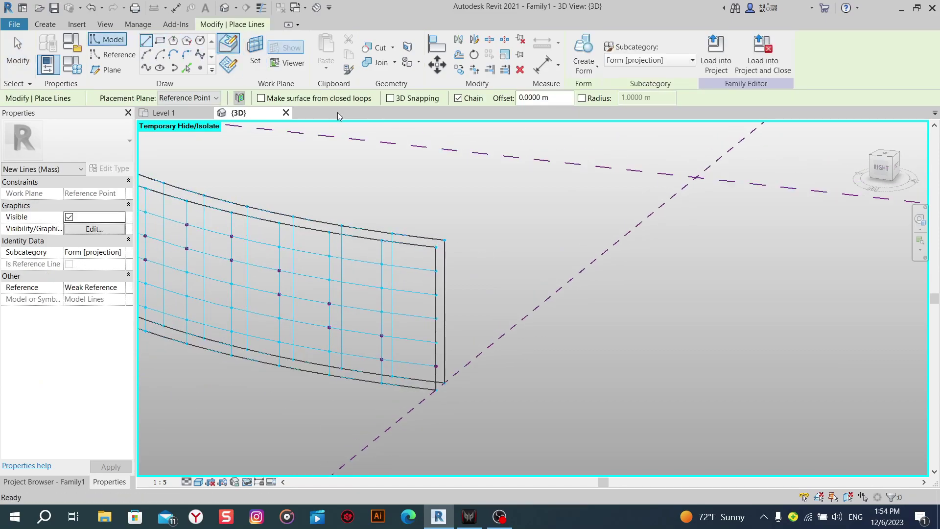
left_click(390, 98)
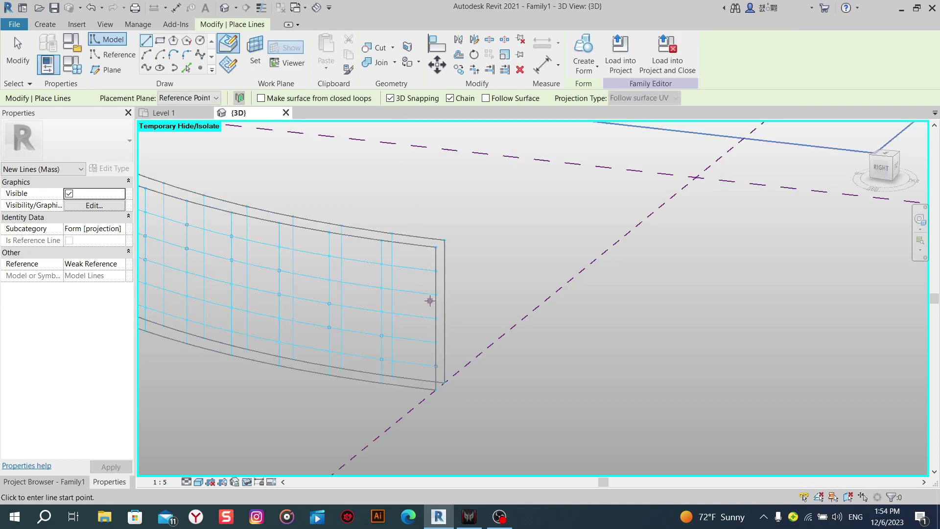
scroll(430, 300, "up", 3)
middle_click_drag(448, 298, 433, 281, "shift")
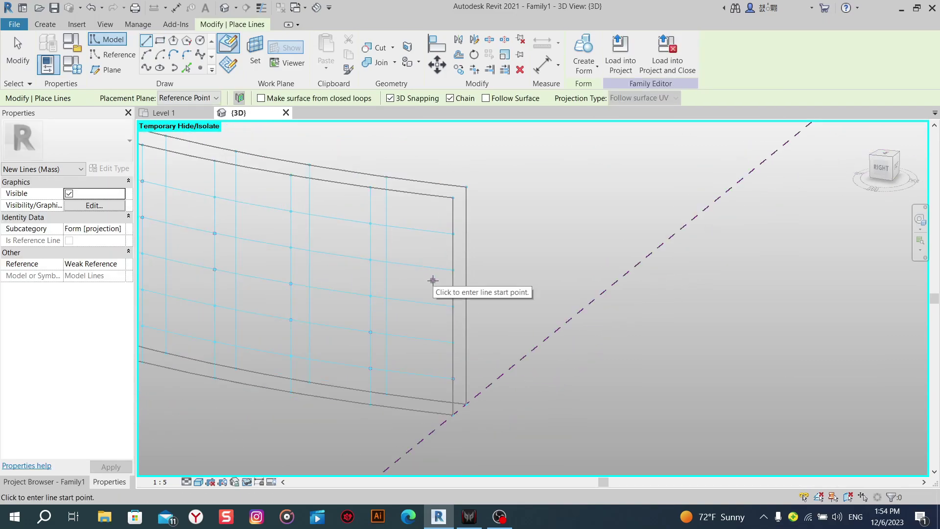
left_click(386, 177)
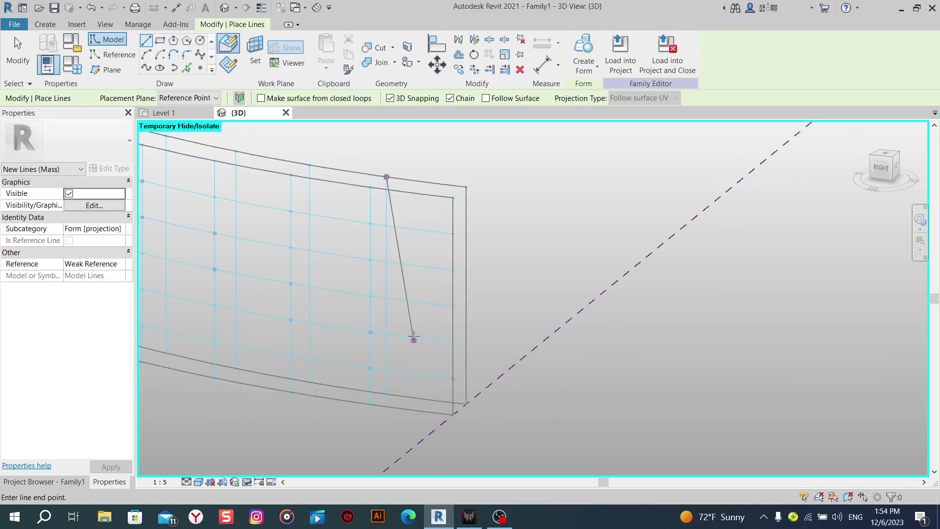
middle_click_drag(414, 337, 424, 336, "shift")
left_click(408, 350)
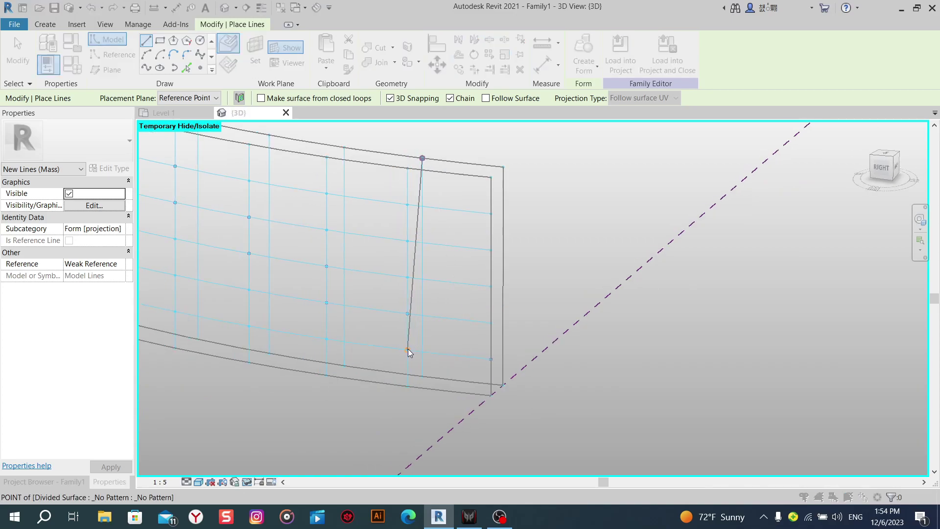
left_click(510, 302)
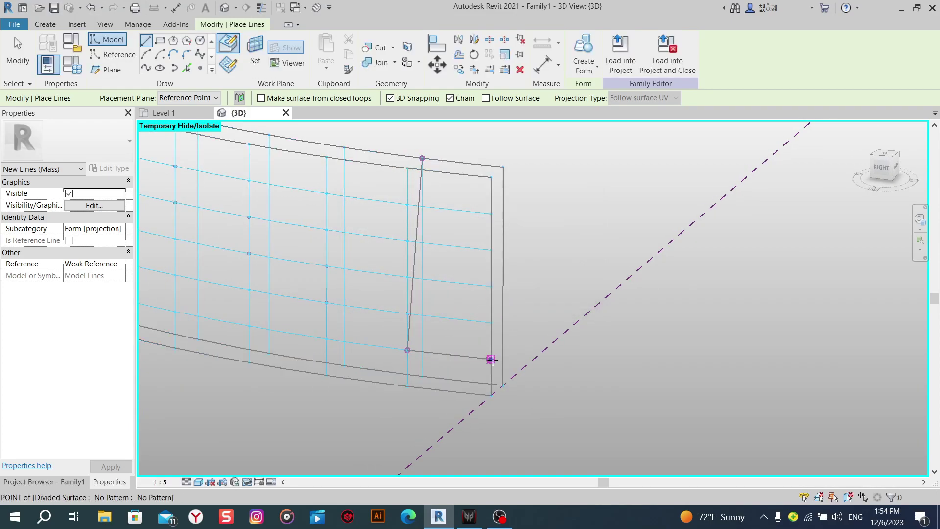
Chain lines through the bottom-right and top corner points, closing back at the first point.
left_click(491, 359)
left_click(509, 301)
mouse_move(510, 349)
middle_mouse_down("shift")
mouse_move(486, 353)
mouse_move(513, 346)
middle_mouse_up("shift")
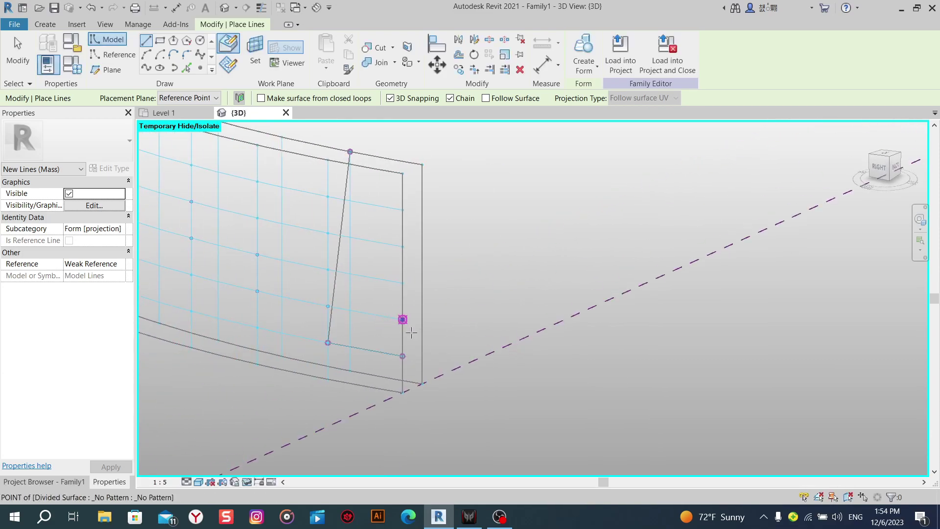
left_click(422, 165)
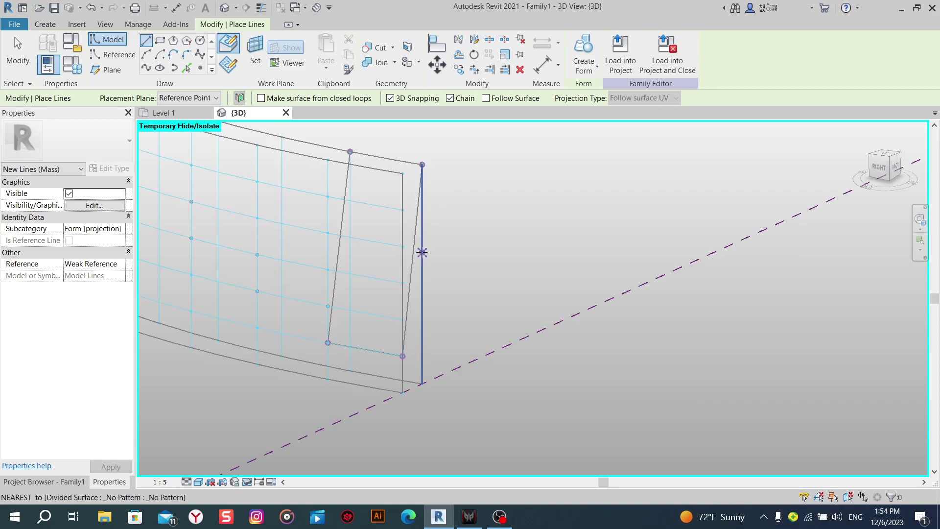
left_click(350, 151)
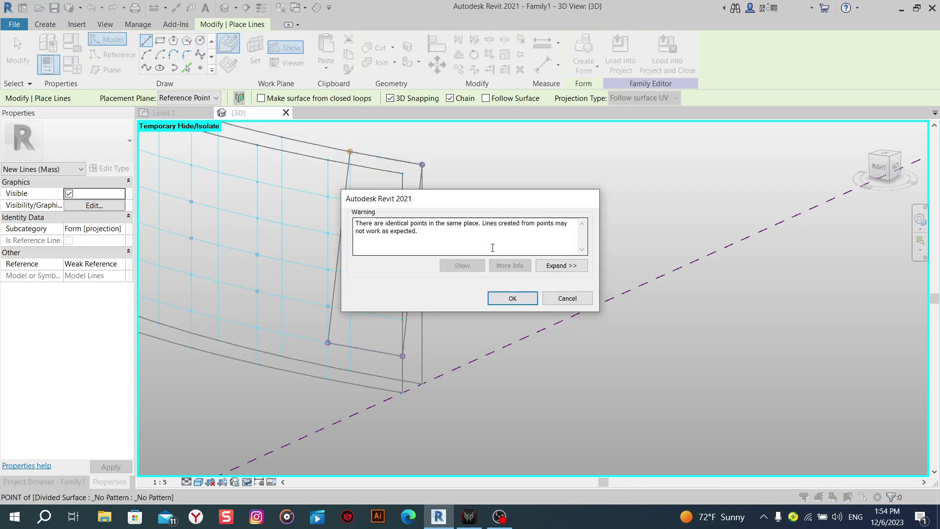
left_click(524, 302)
key("Escape")
key("Escape")
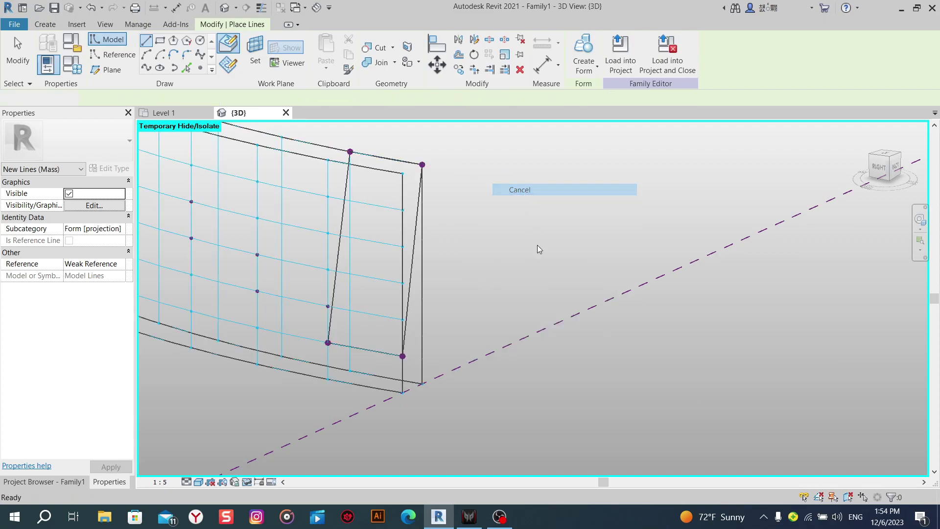
mouse_move(536, 245)
middle_mouse_down("shift")
mouse_move(589, 305)
mouse_move(544, 310)
mouse_move(600, 342)
middle_mouse_up("shift")
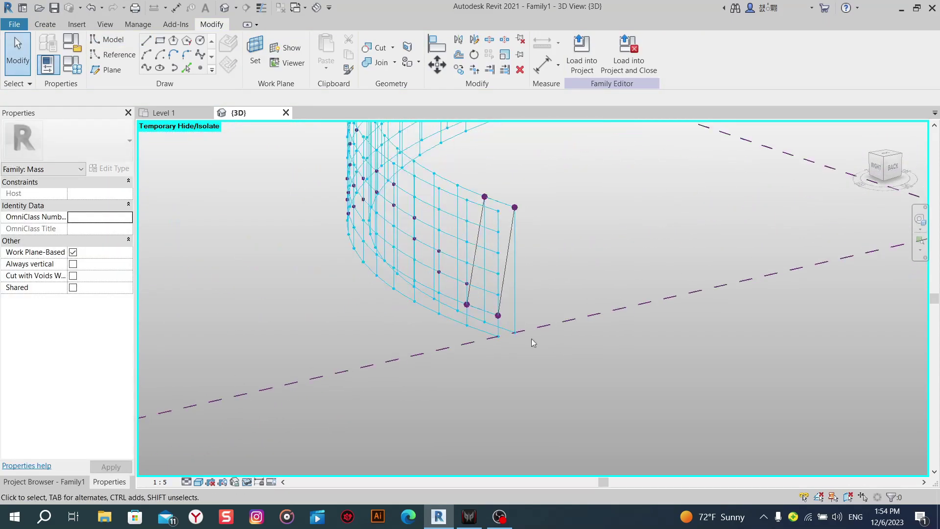
Draw a model line from the lower mesh corner up to the upper node, accepting the warning.
scroll(444, 313, "up", 5)
middle_click_drag(445, 312, 447, 361)
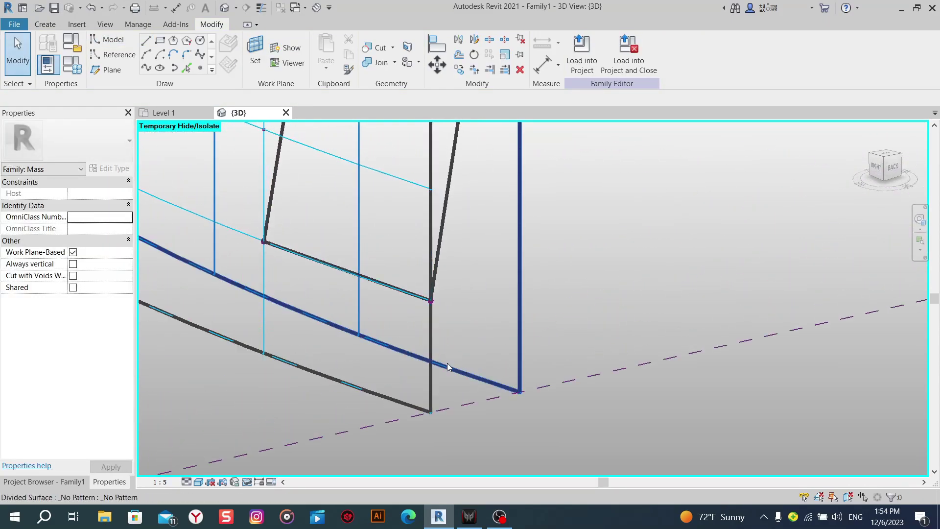
left_click(147, 42)
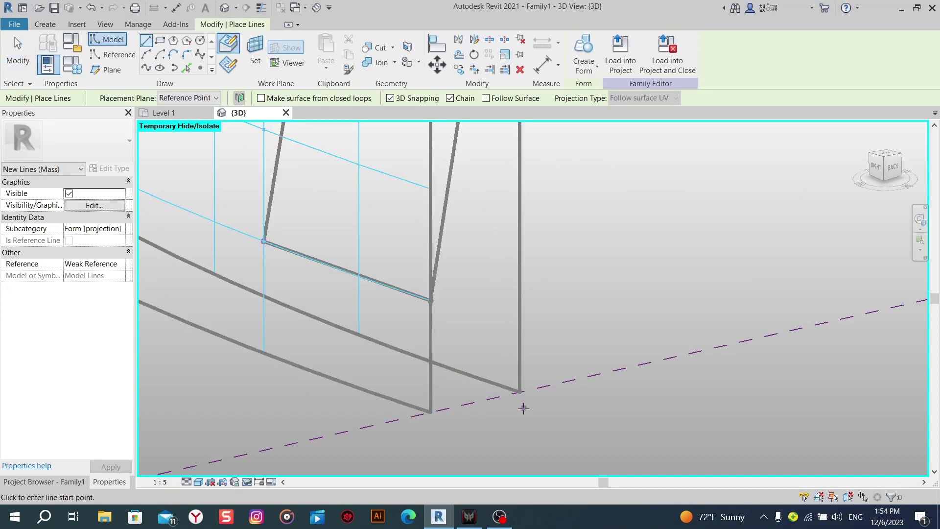
left_click(520, 392)
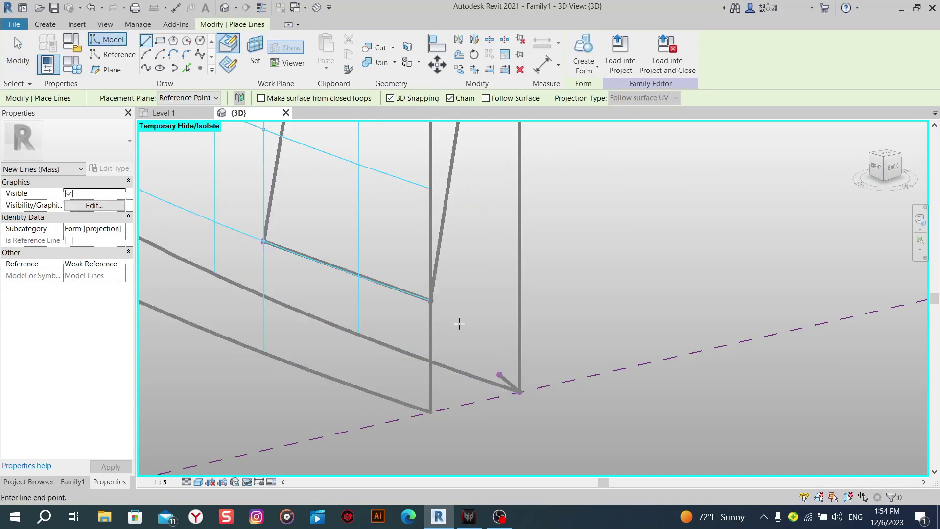
left_click(431, 300)
left_click(512, 298)
right_click(466, 270)
left_click(483, 275)
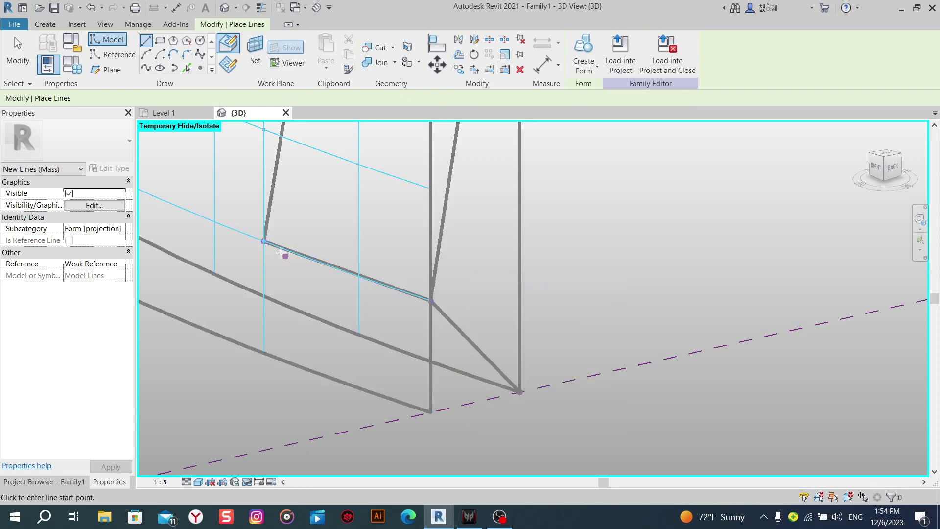
Add a model line from an existing point down to the lower surface point.
left_click(281, 253)
left_click(495, 304)
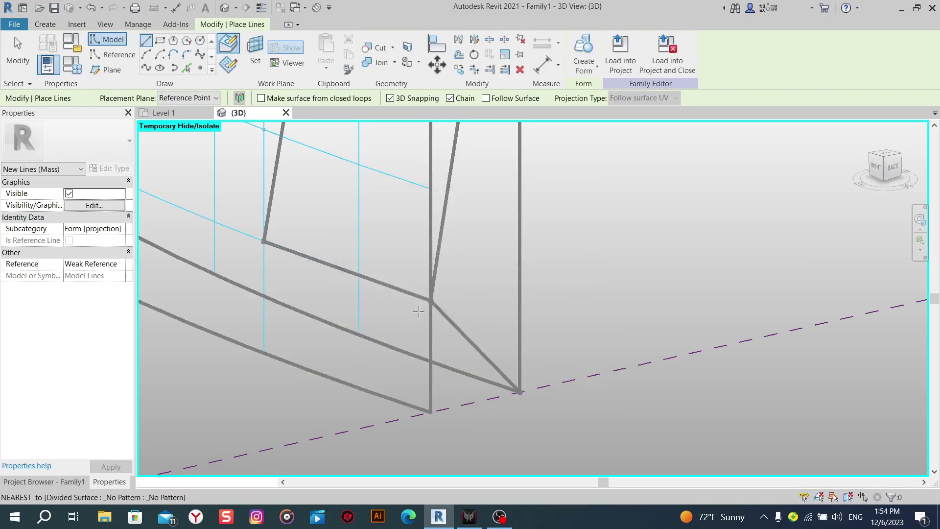
left_click(359, 336)
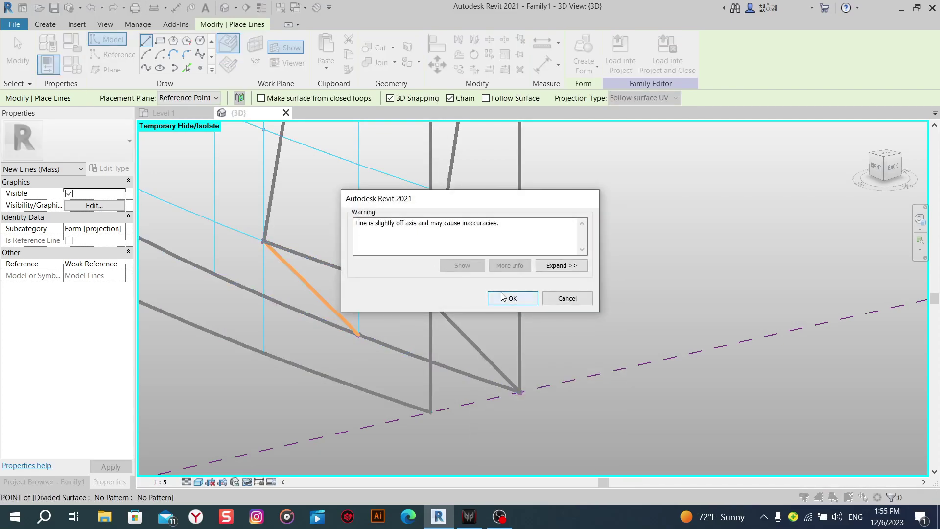
left_click(503, 296)
right_click(379, 238)
left_click(412, 256)
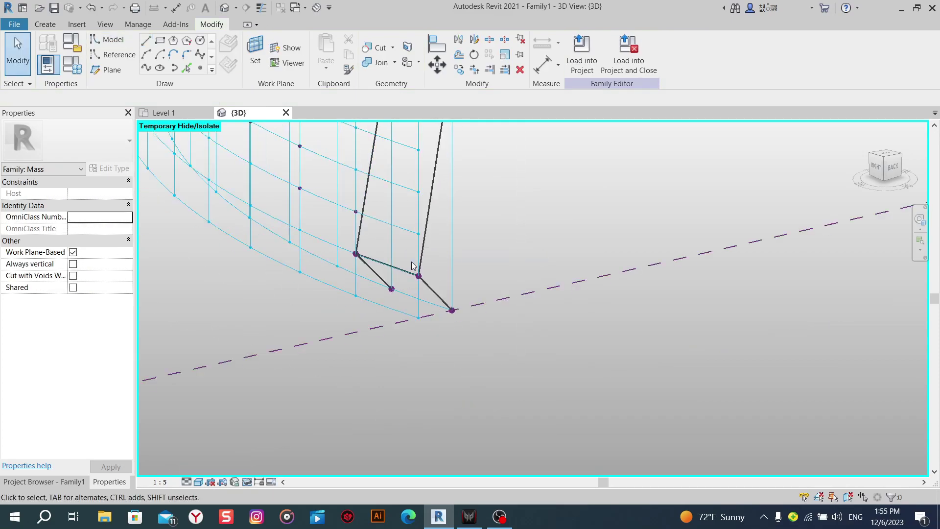
Orbit onto the divided-surface grid and link the top frame point to the lower panel point.
mouse_move(412, 266)
middle_mouse_down("shift")
mouse_move(485, 383)
mouse_move(361, 377)
middle_mouse_up("shift")
scroll(403, 345, "up", 4)
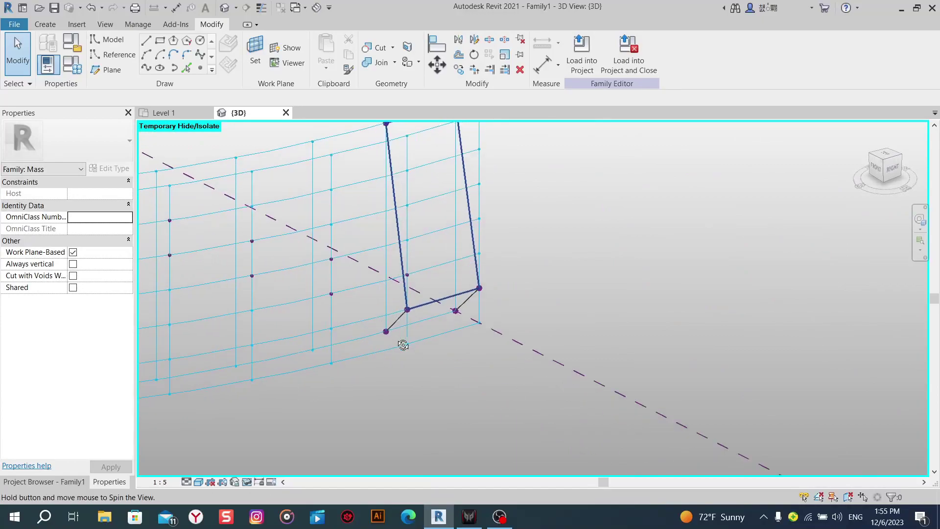
mouse_move(403, 345)
middle_mouse_down("shift")
mouse_move(430, 411)
mouse_move(421, 372)
middle_mouse_up("shift")
scroll(431, 362, "up", 2)
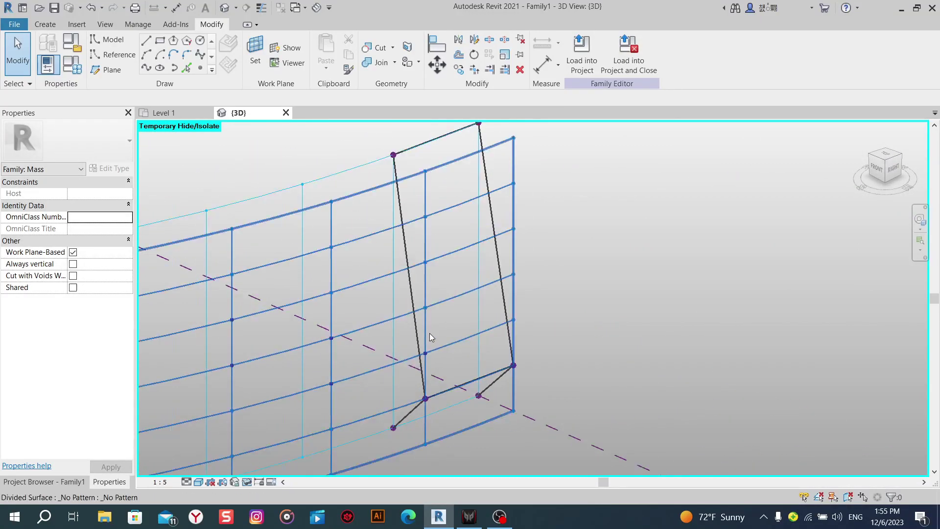
left_click(146, 43)
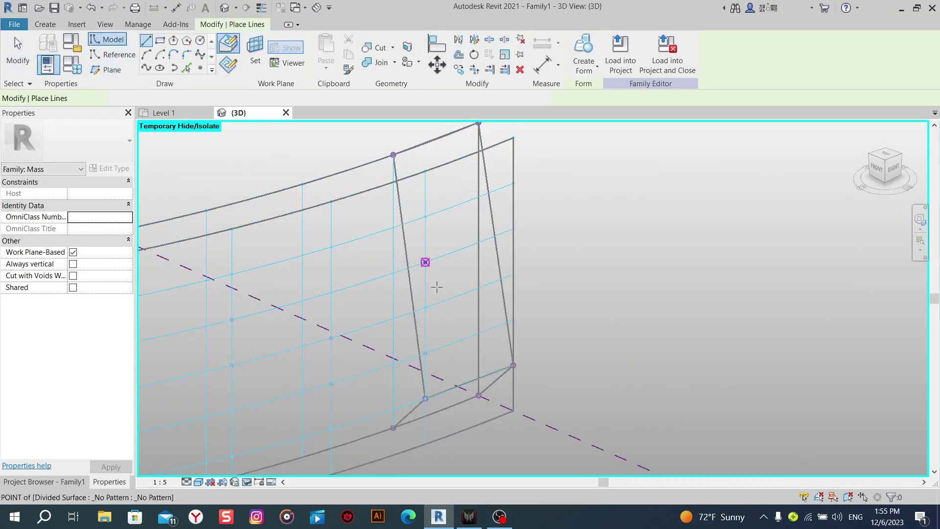
left_click(393, 154)
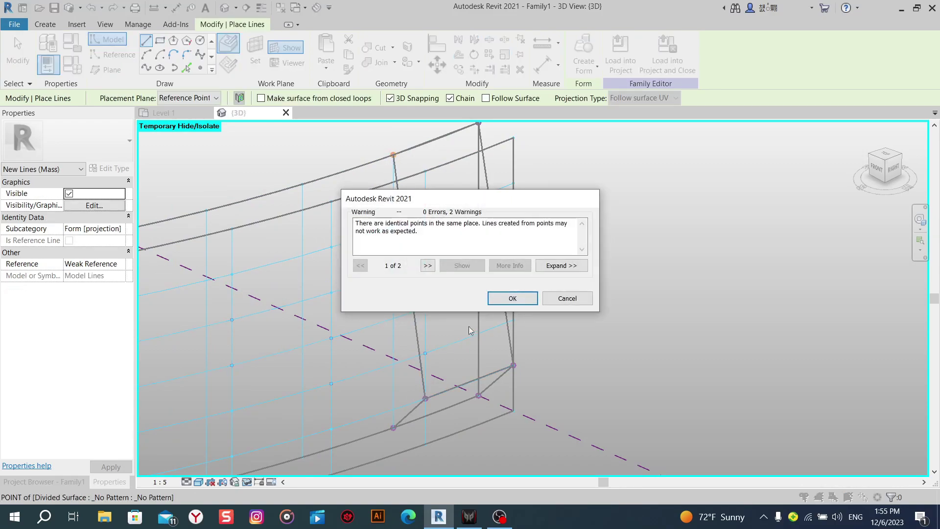
left_click(512, 298)
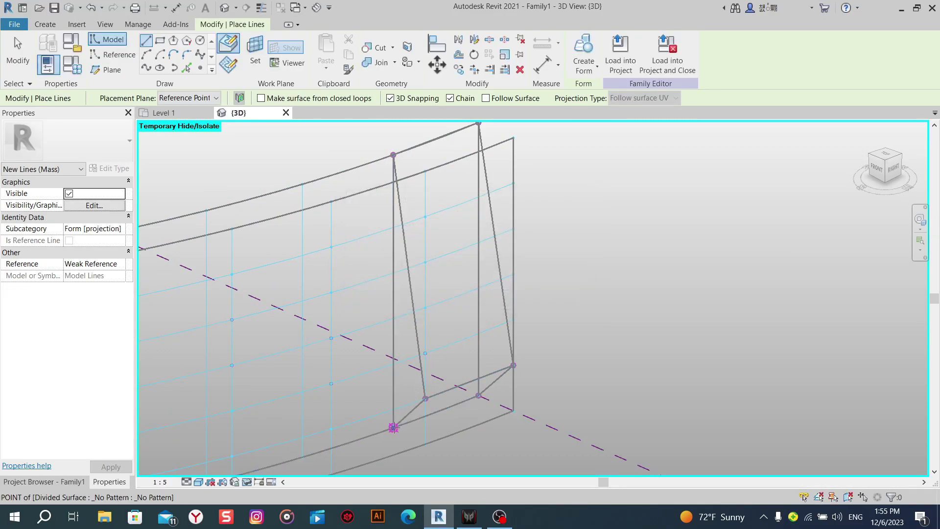
left_click(393, 427)
left_click(510, 297)
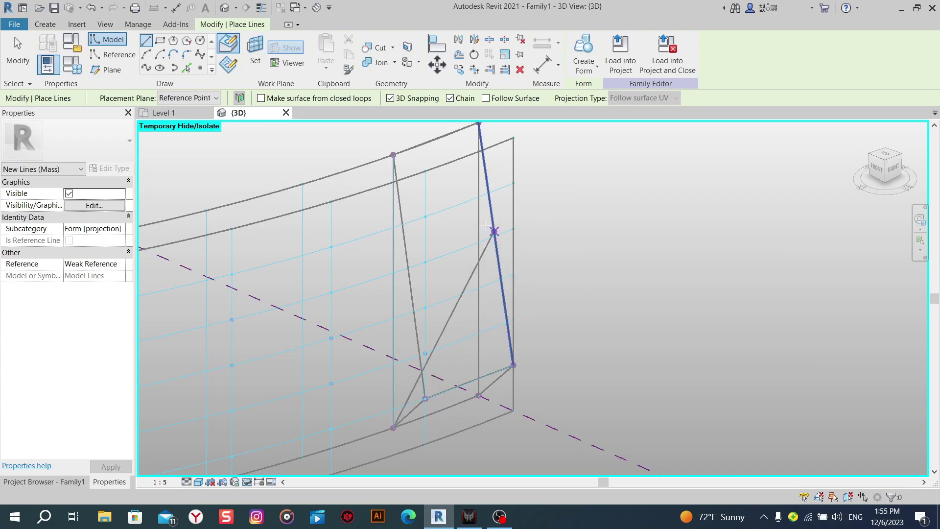
right_click(484, 226)
left_click(506, 231)
Draw a vertical model line from the top corner point to the lower node.
middle_click_drag(486, 135, 443, 176)
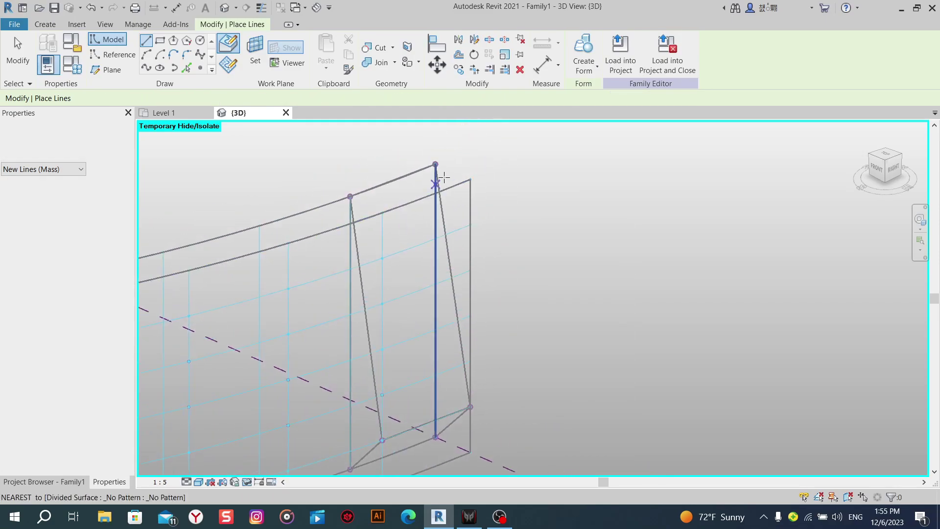
left_click(436, 165)
left_click(439, 418)
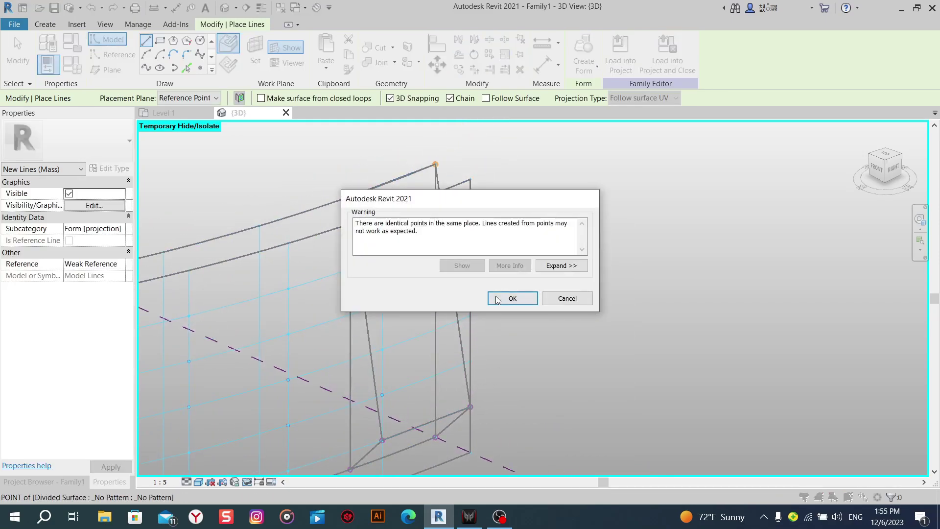
left_click(496, 300)
left_click(435, 437)
left_click(509, 298)
right_click(515, 274)
left_click(527, 277)
right_click(526, 277)
Exit line drawing and bring the panel frame's lower corner into view.
left_click(539, 281)
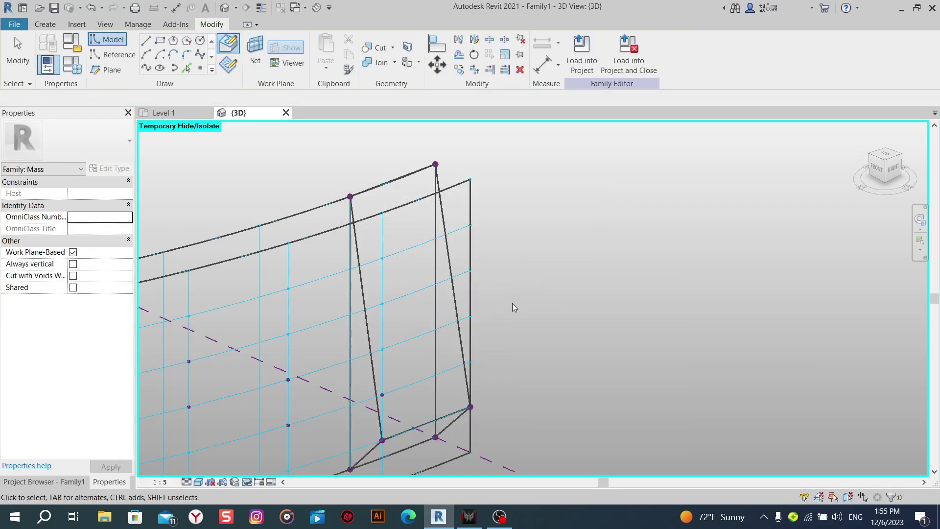
mouse_move(513, 307)
middle_mouse_down("shift")
mouse_move(566, 362)
mouse_move(450, 355)
mouse_move(403, 262)
mouse_move(371, 357)
mouse_move(465, 357)
middle_mouse_up("shift")
scroll(466, 357, "up", 3)
scroll(459, 416, "up", 3)
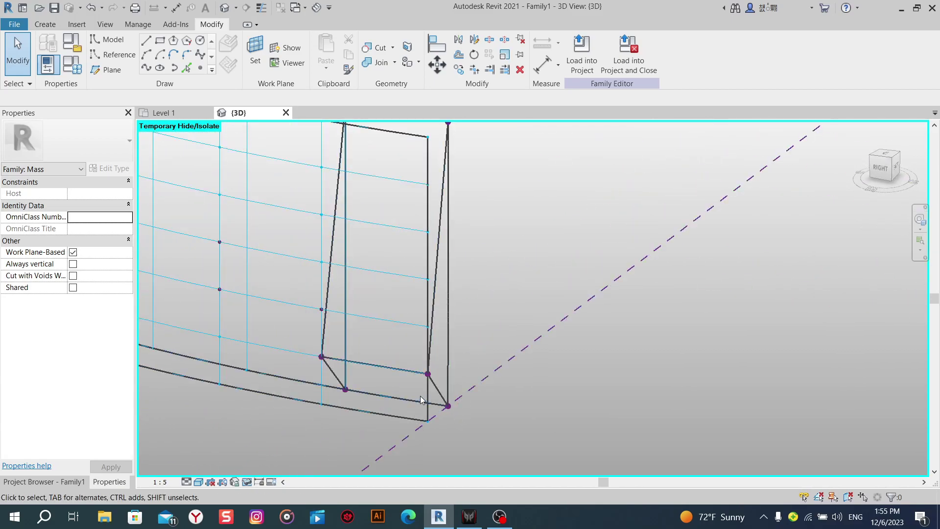
scroll(406, 392, "up", 2)
middle_click_drag(394, 387, 403, 375)
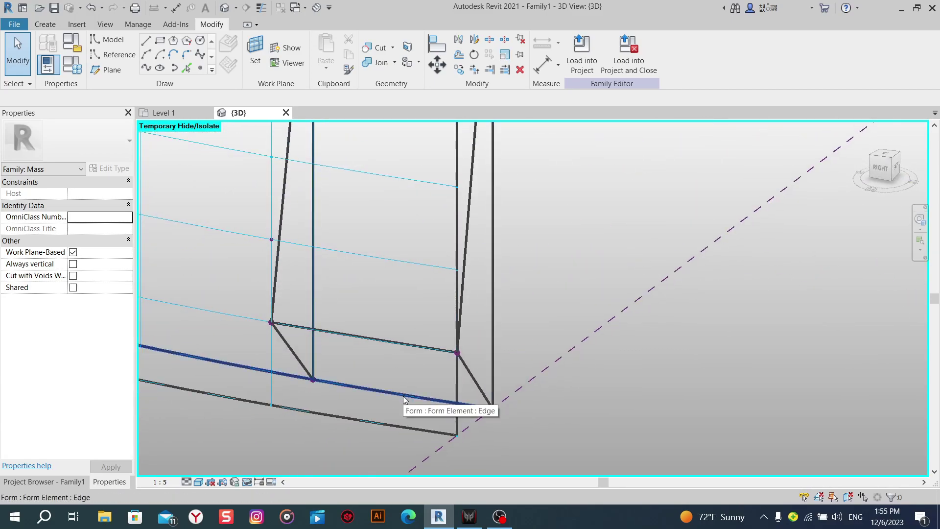
Using LI, draw a model line from the lower-left frame point to its neighbouring point.
key("l")
key("i")
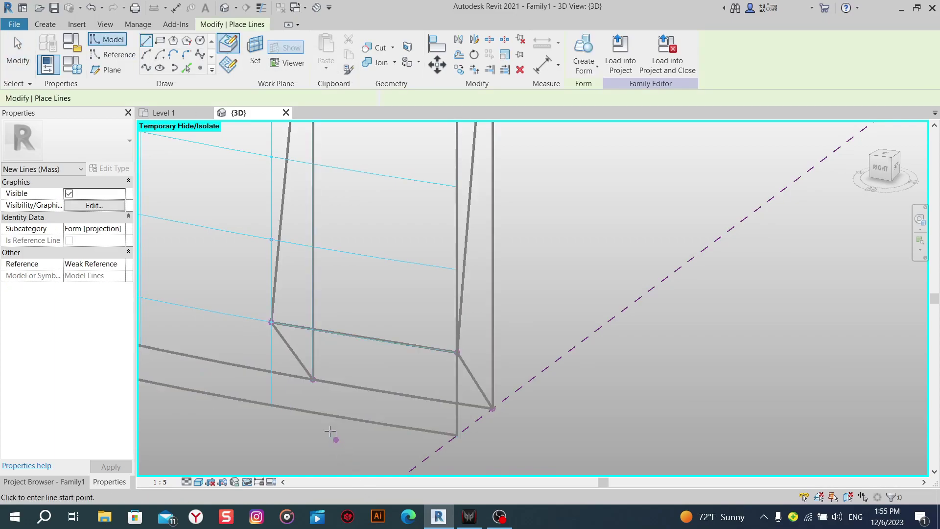
left_click(313, 379)
left_click(491, 408)
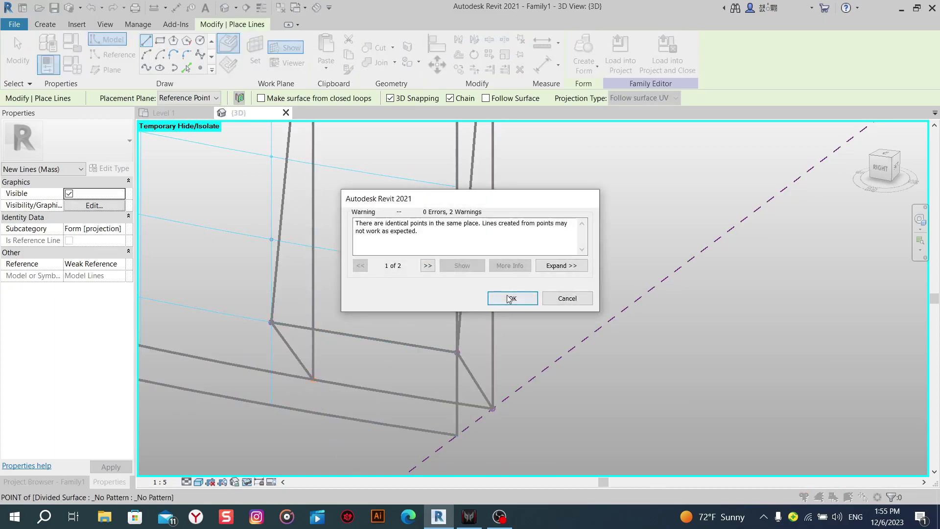
left_click(509, 298)
left_click(491, 408)
left_click(513, 299)
right_click(493, 293)
left_click(509, 300)
right_click(539, 299)
left_click(553, 305)
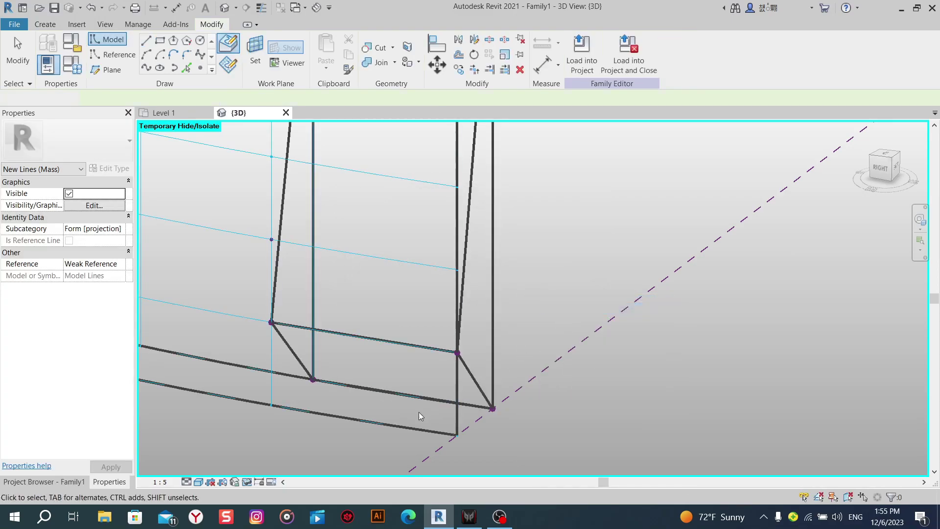
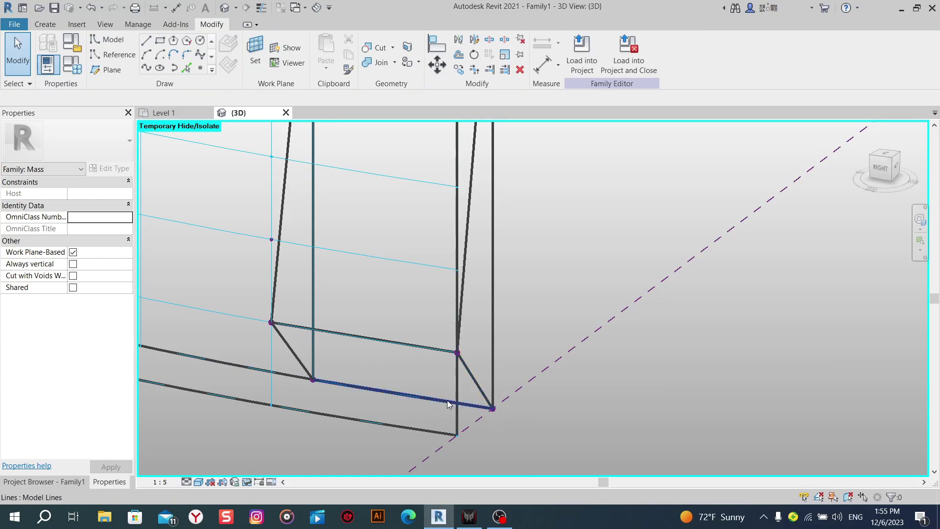
Select the top, left diagonal and other two base lines, then make a flat surface form from them.
left_click(478, 386)
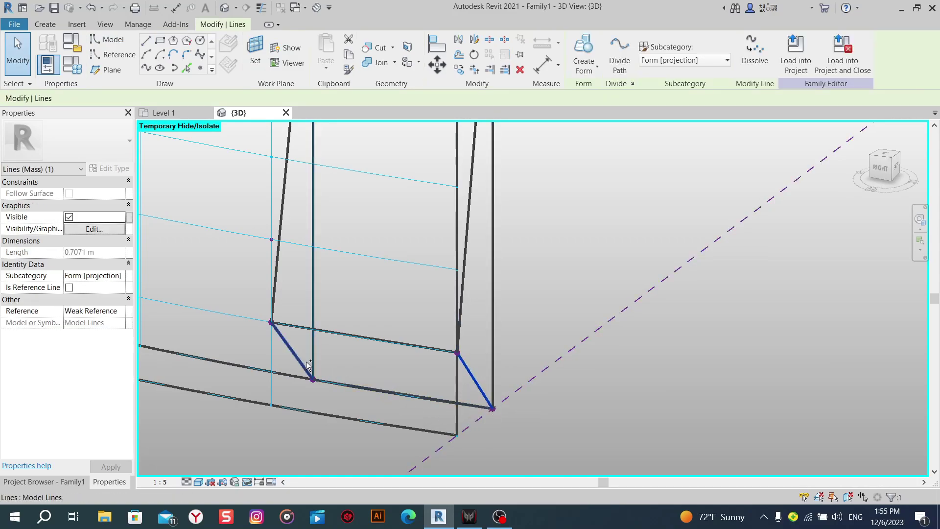
key("Tab")
left_click(349, 331)
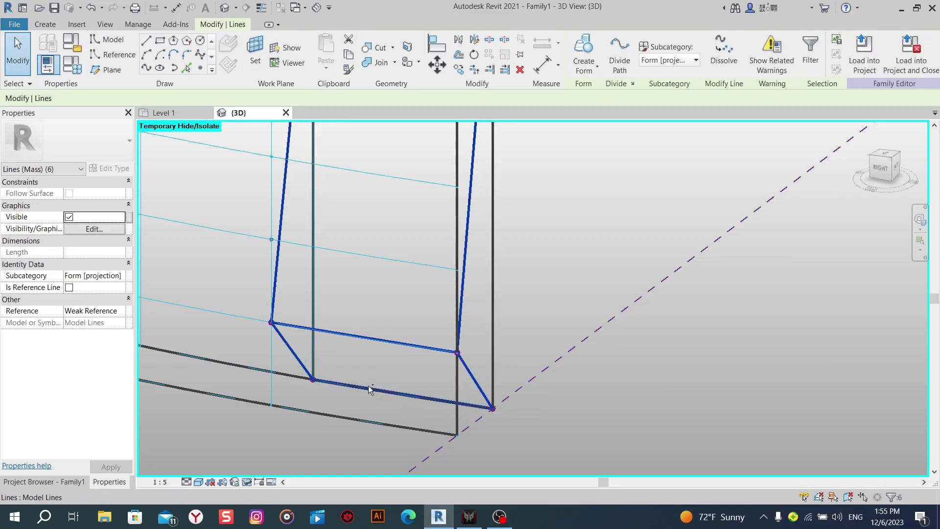
left_click(485, 318)
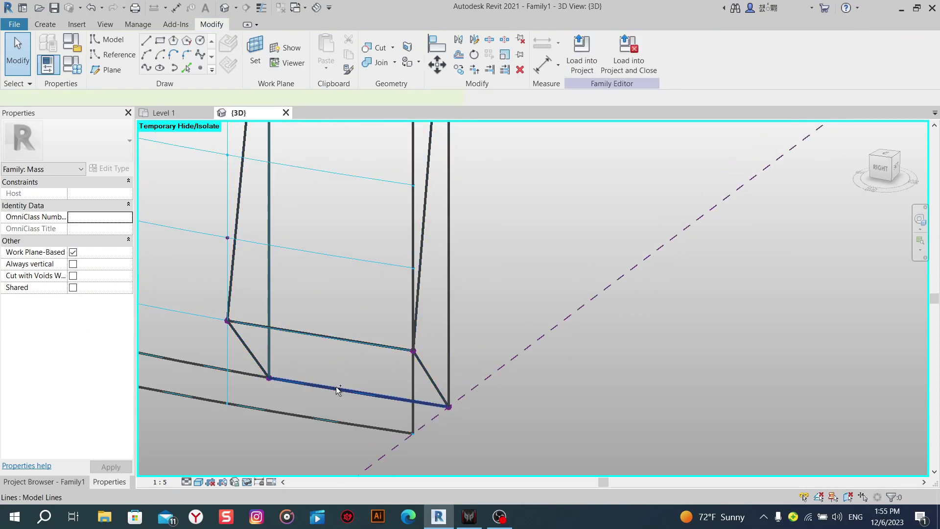
left_click(256, 357)
left_click(310, 333, "ctrl")
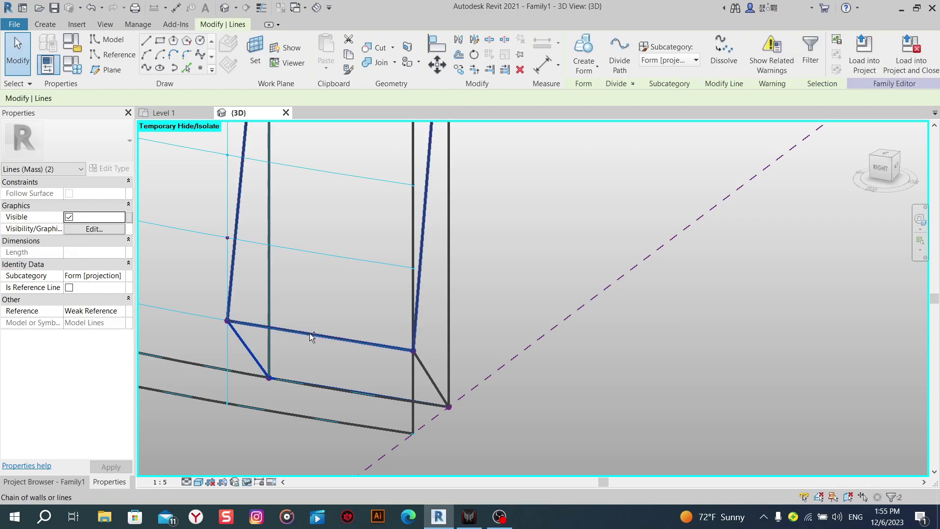
left_click(340, 360)
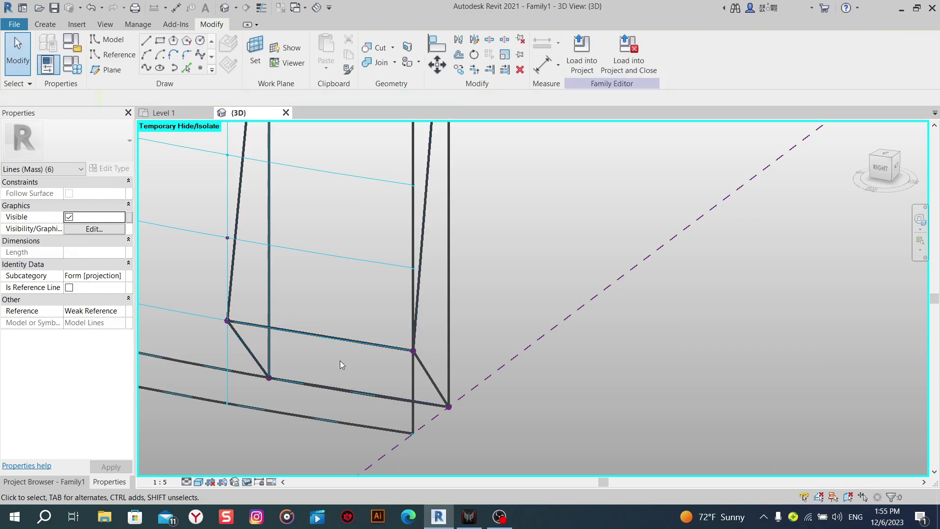
left_click(326, 336)
left_click(250, 349, "ctrl")
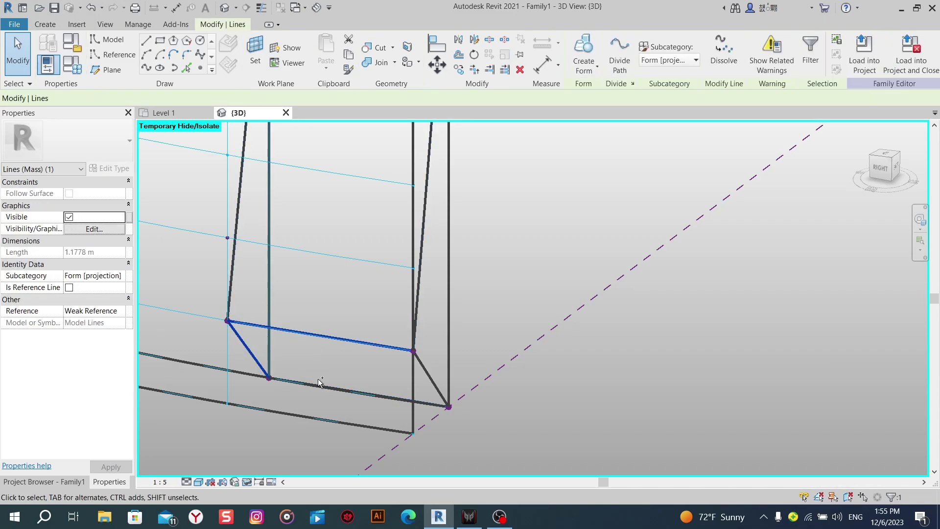
left_click(322, 389, "ctrl")
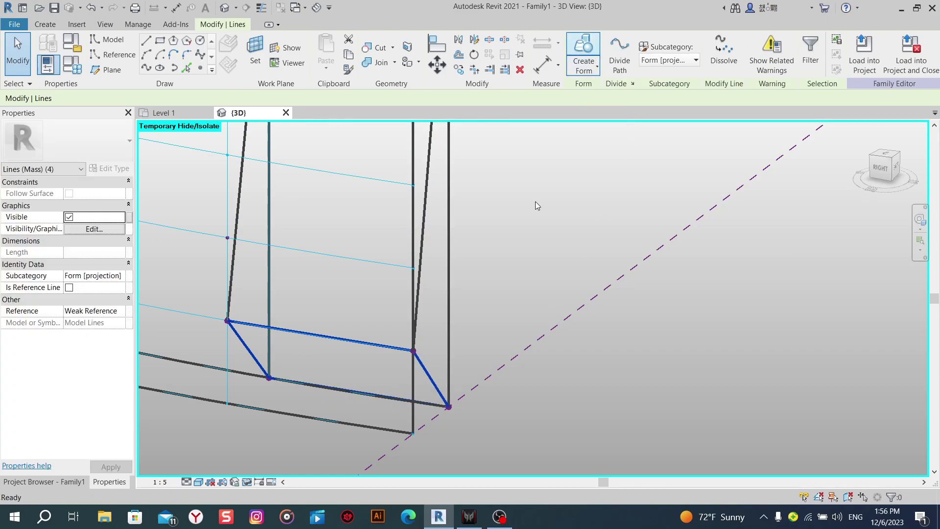
left_click(289, 485)
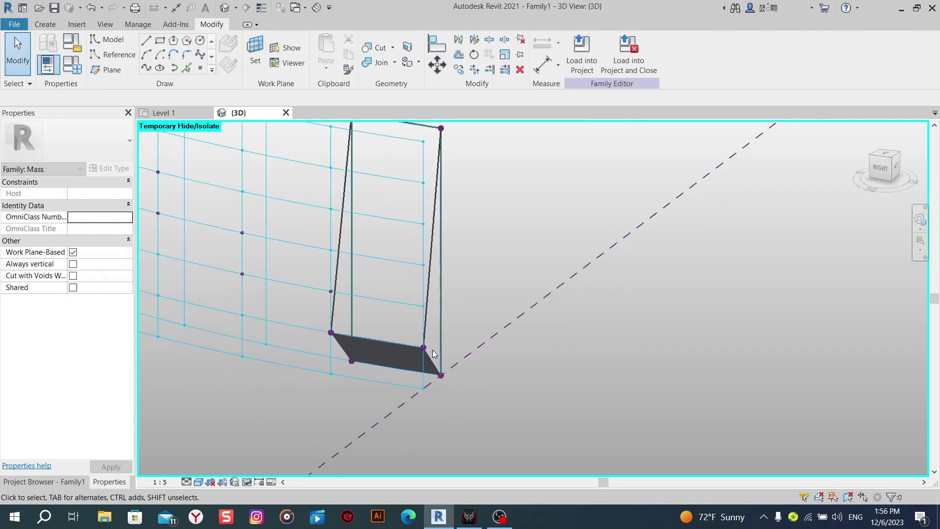
Change the view scale to 1:1 after briefly trying 1:10.
left_click(162, 483)
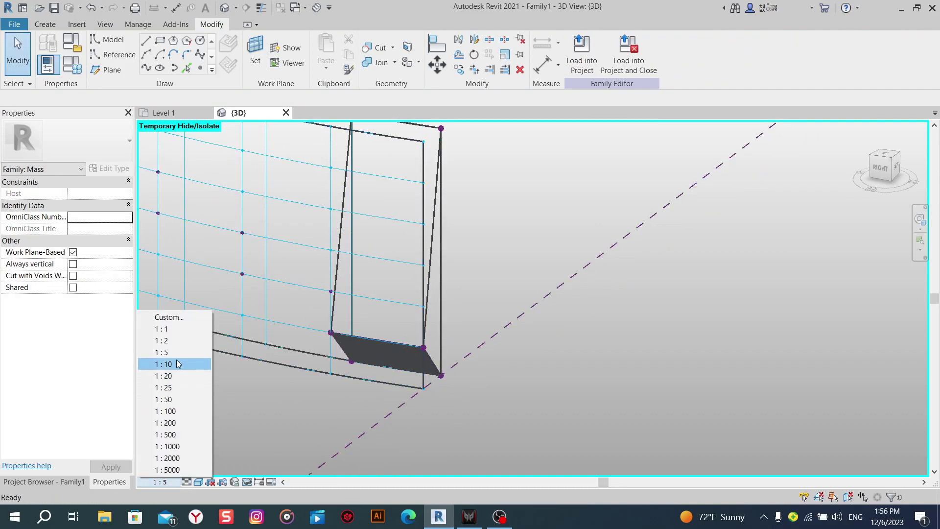
left_click(177, 363)
left_click(187, 481)
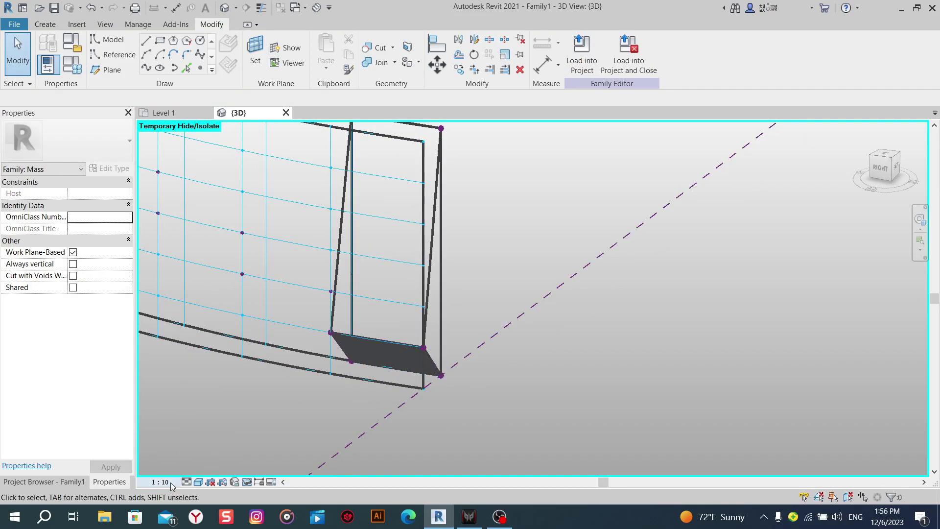
left_click(187, 482)
scroll(424, 349, "down", 3)
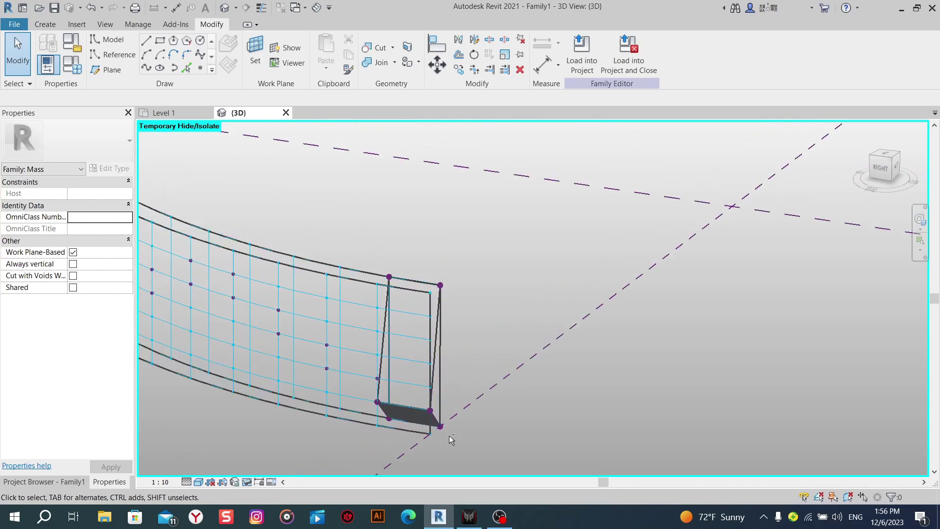
mouse_move(448, 436)
middle_mouse_down("shift")
mouse_move(472, 374)
mouse_move(354, 436)
mouse_move(367, 405)
mouse_move(583, 411)
mouse_move(680, 354)
middle_mouse_up("shift")
scroll(509, 446, "up", 3)
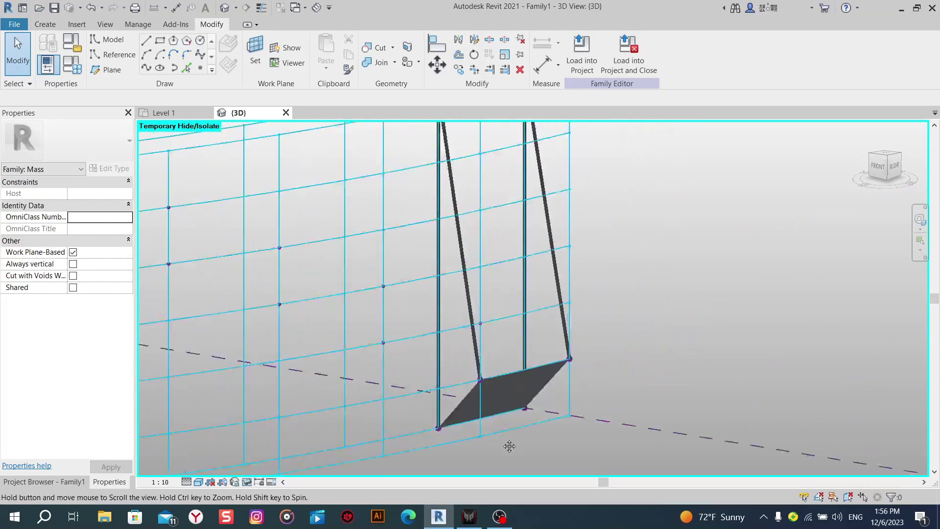
left_click(160, 481)
left_click(161, 329)
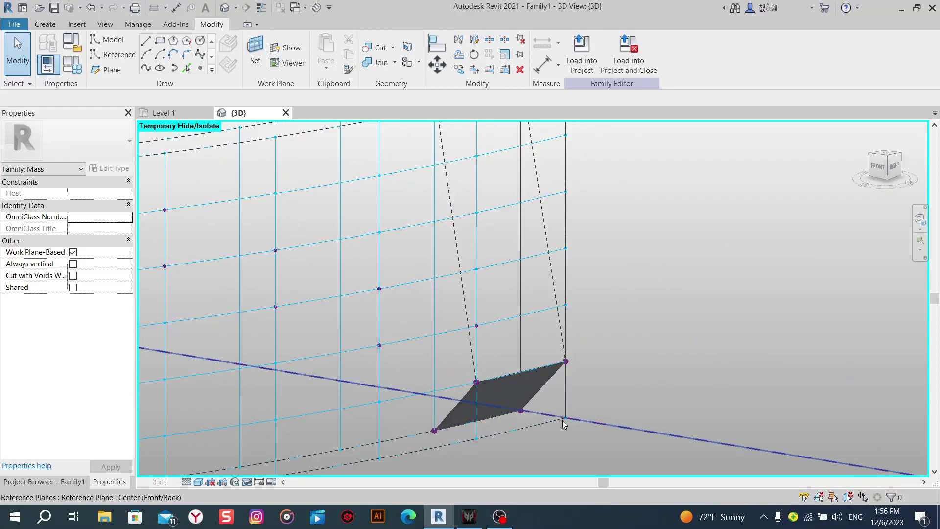
scroll(533, 387, "up", 2)
scroll(532, 386, "down", 1)
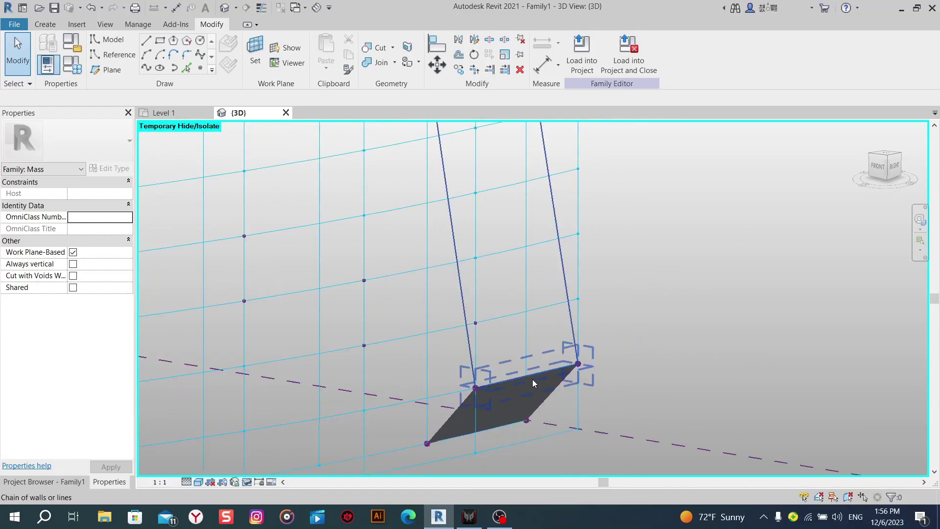
Make a flat surface form from the leaning face's four-line chain.
left_click(468, 346)
scroll(636, 372, "down", 2)
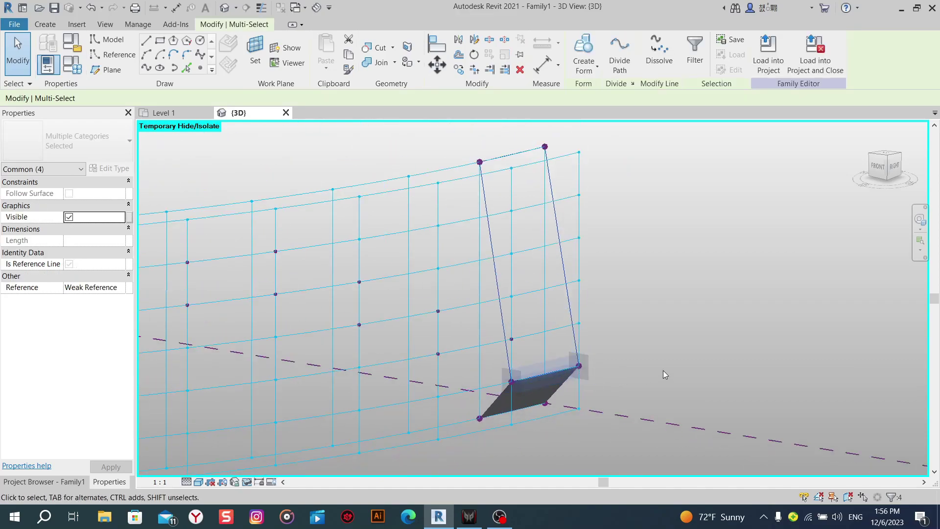
left_click(577, 55)
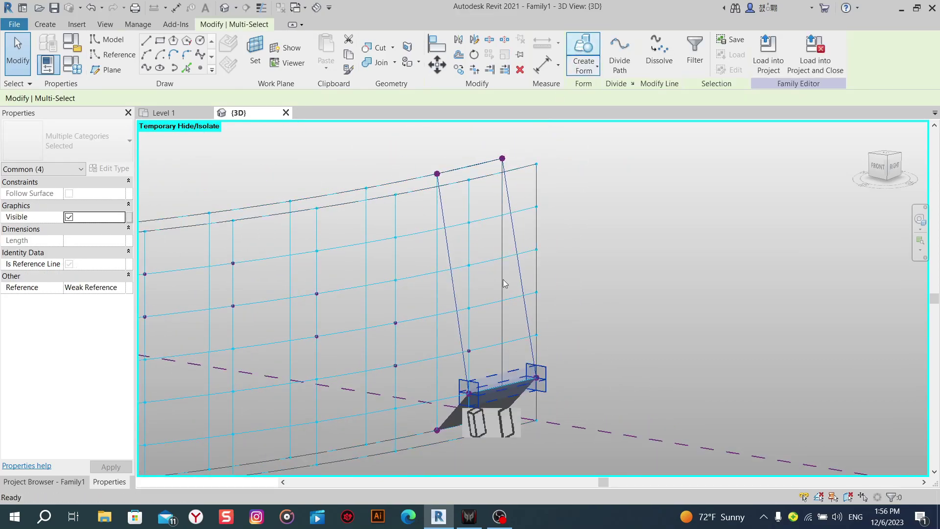
left_click(525, 421)
scroll(541, 397, "up", 2)
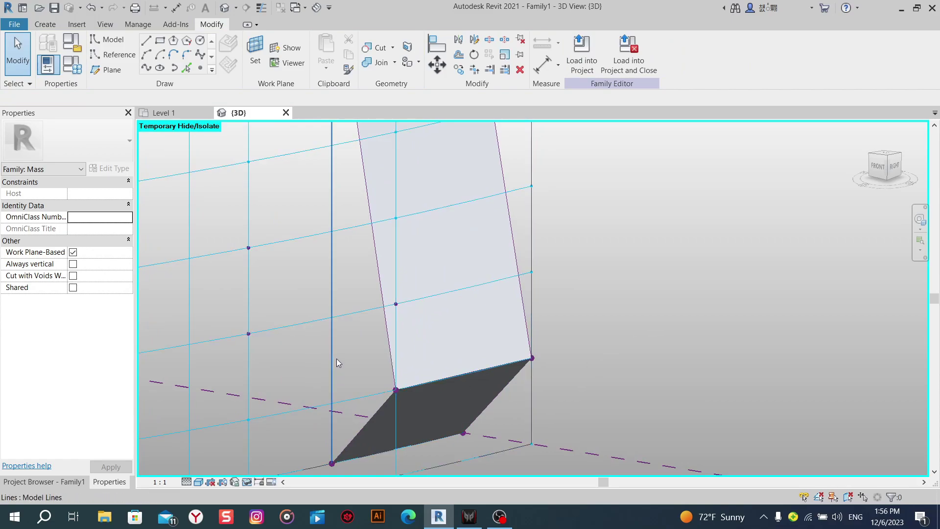
Create a solid wedge form from three single edge lines of the leaning face.
left_click(380, 405)
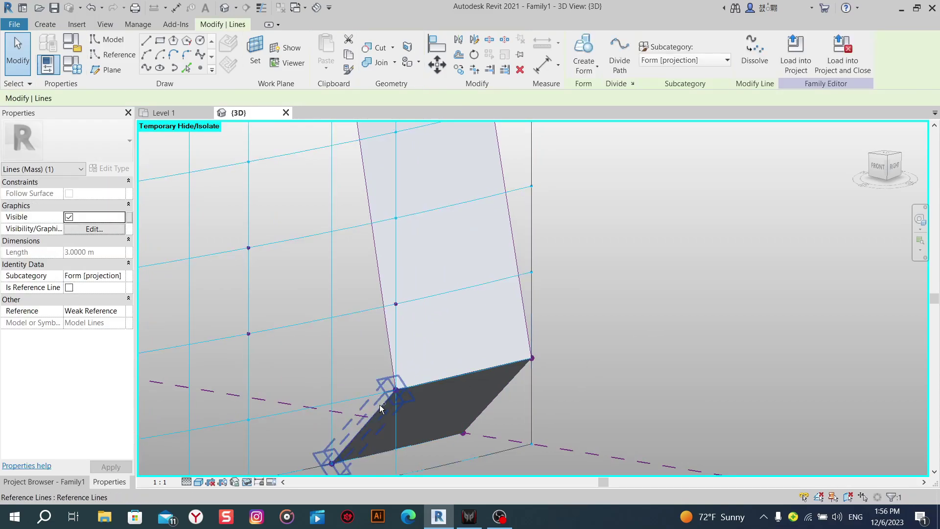
left_click(384, 341, "ctrl")
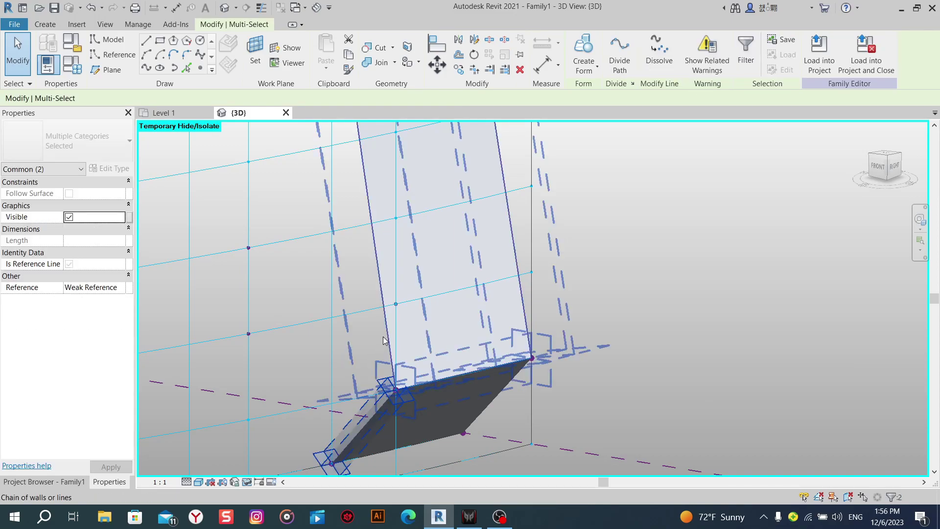
key("Tab")
left_click(385, 340, "ctrl")
scroll(412, 372, "down", 3)
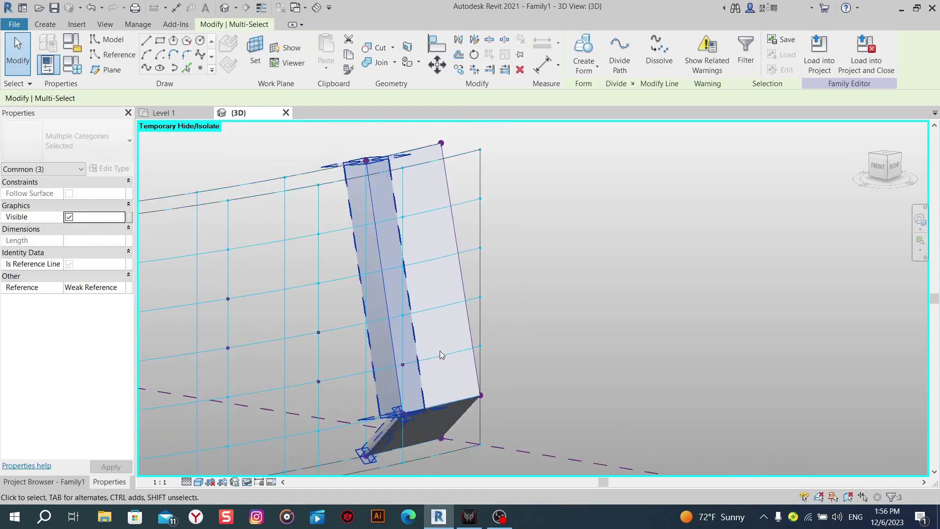
left_click(583, 55)
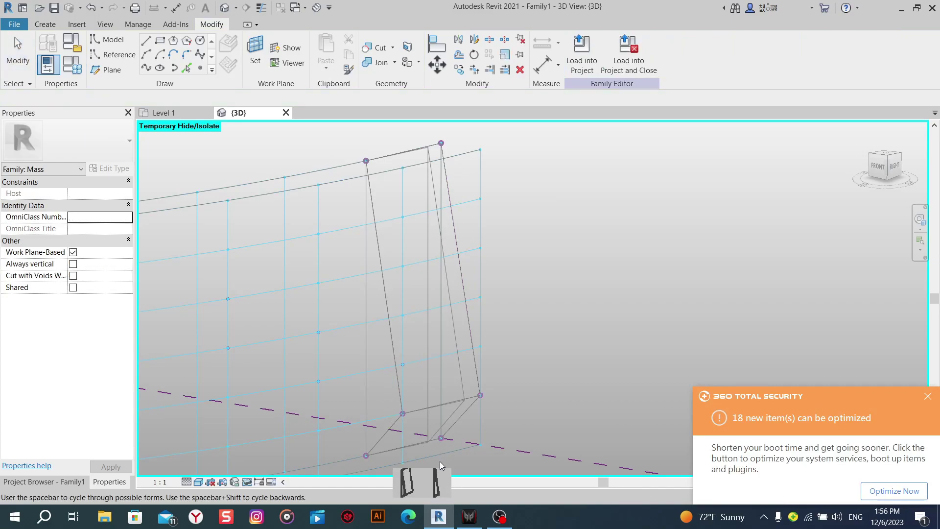
left_click(928, 398)
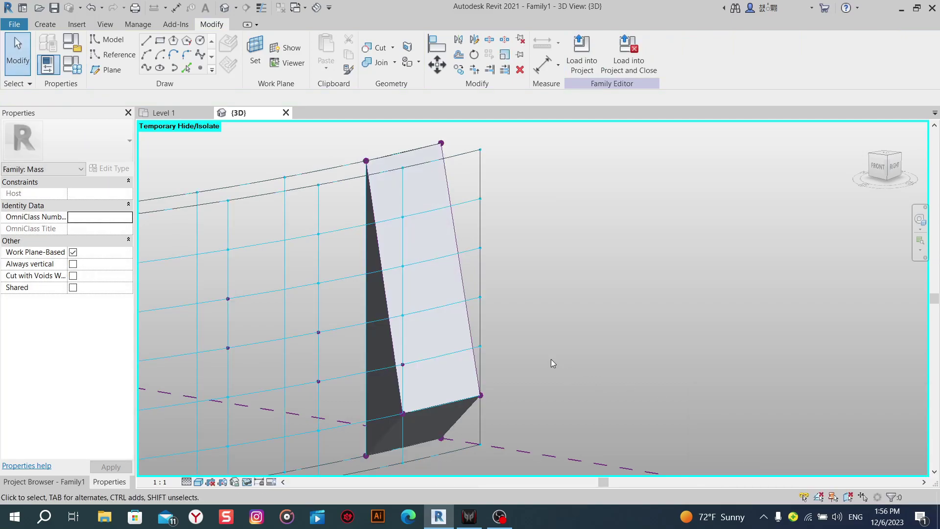
mouse_move(551, 360)
middle_mouse_down("shift")
mouse_move(509, 304)
mouse_move(495, 354)
mouse_move(524, 357)
middle_mouse_up("shift")
Select three reference lines and profiles at the fin's right side and create a closing solid form.
scroll(510, 390, "up", 3)
scroll(510, 391, "up", 2)
middle_click_drag(509, 390, 505, 334)
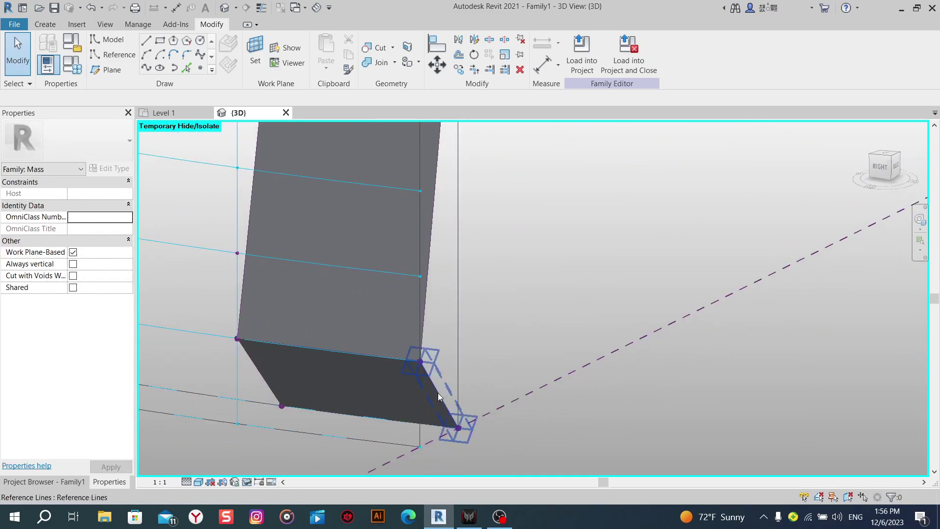
left_click(442, 391)
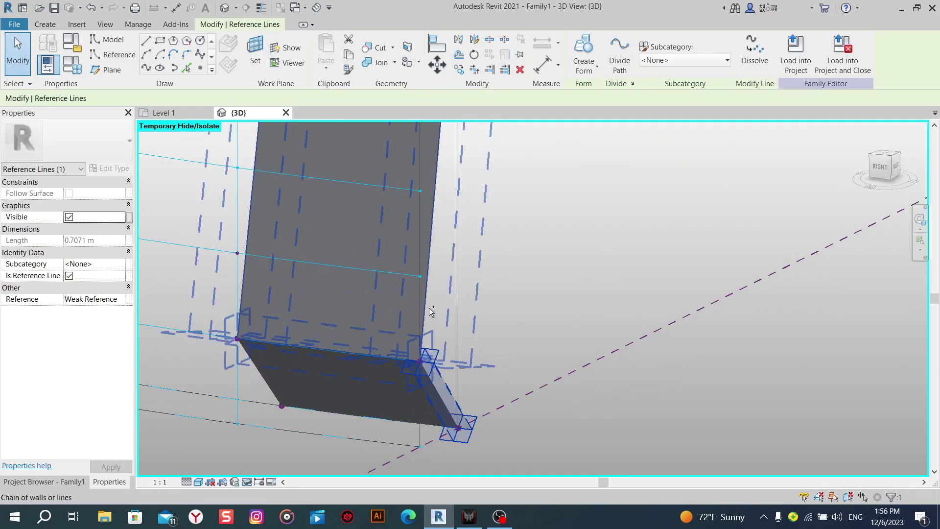
left_click(446, 321, "ctrl")
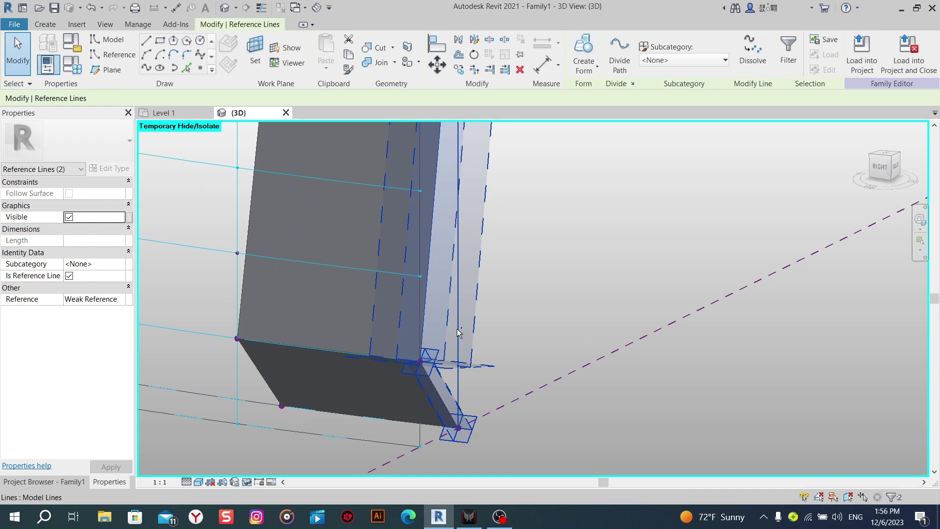
left_click(459, 333, "ctrl")
scroll(489, 328, "down", 2)
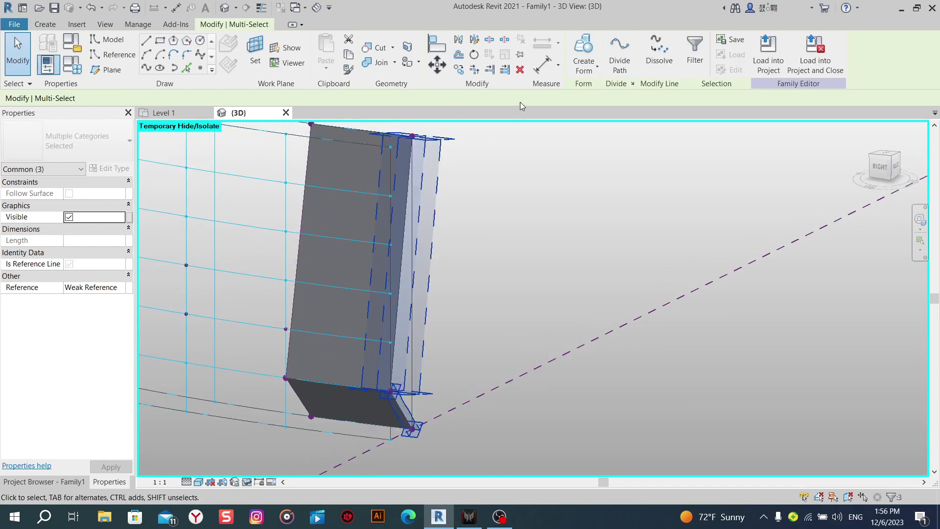
left_click(580, 47)
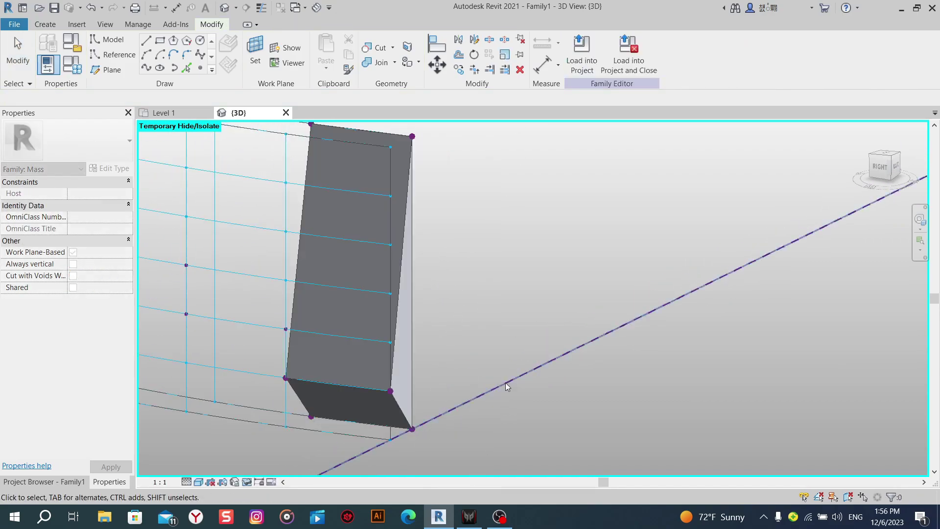
mouse_move(522, 277)
middle_mouse_down("shift")
mouse_move(497, 393)
mouse_move(557, 419)
mouse_move(714, 392)
mouse_move(534, 388)
middle_mouse_up("shift")
scroll(534, 387, "up", 3)
middle_click_drag(615, 360, 453, 434)
scroll(453, 434, "up", 1)
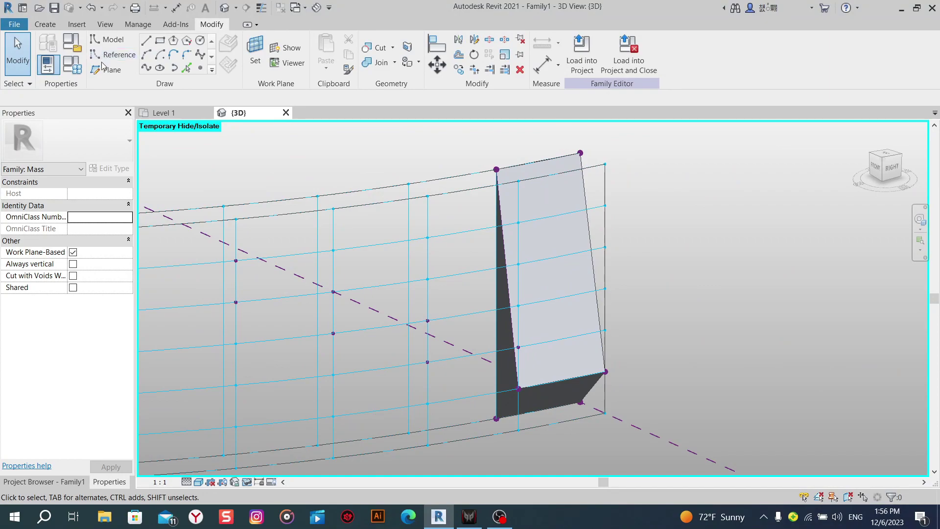
Draw a model line from a top-edge grid point down to a surface point.
left_click(147, 42)
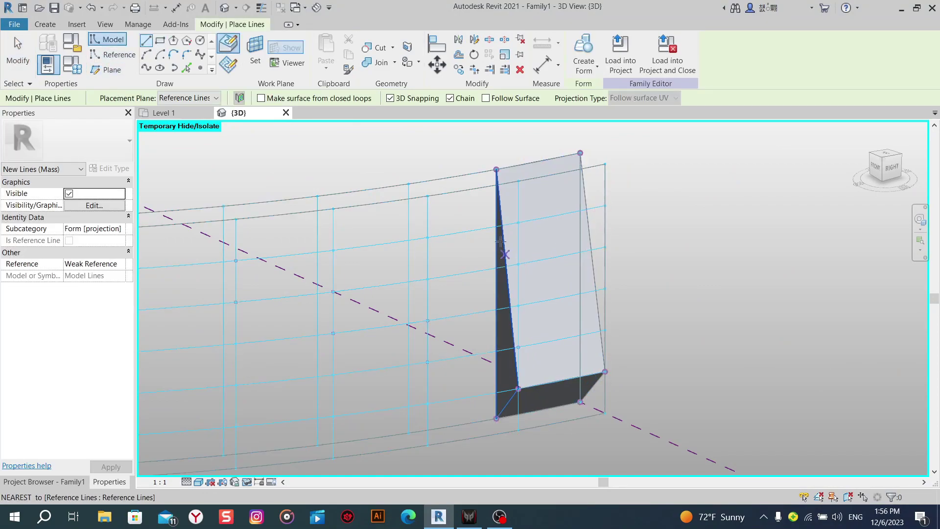
left_click(409, 183)
middle_click_drag(477, 327, 462, 282)
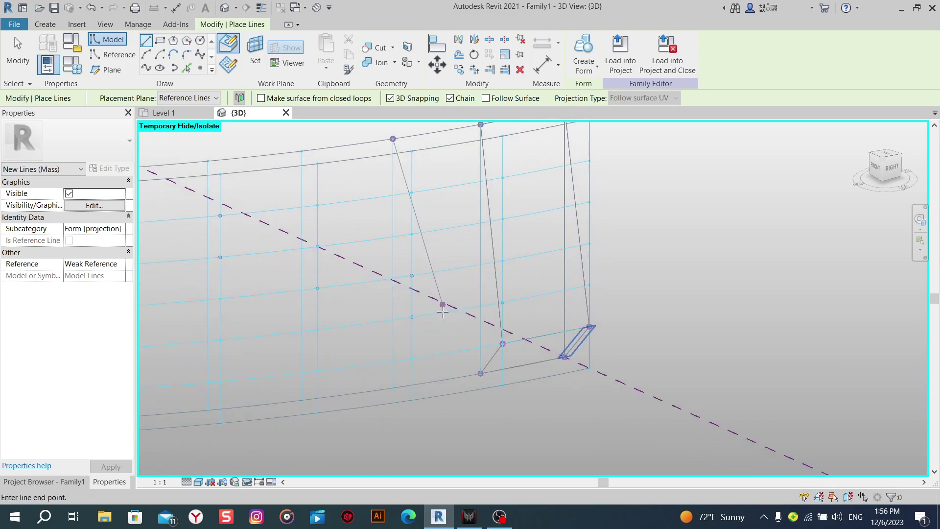
scroll(443, 312, "up", 1)
scroll(442, 308, "up", 2)
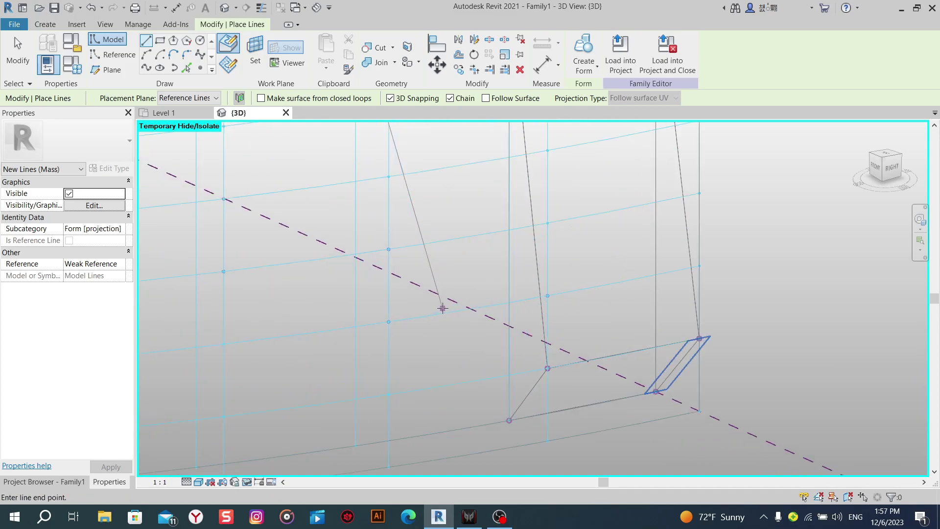
left_click(389, 322)
left_click(510, 298)
middle_click_drag(482, 258, 463, 321)
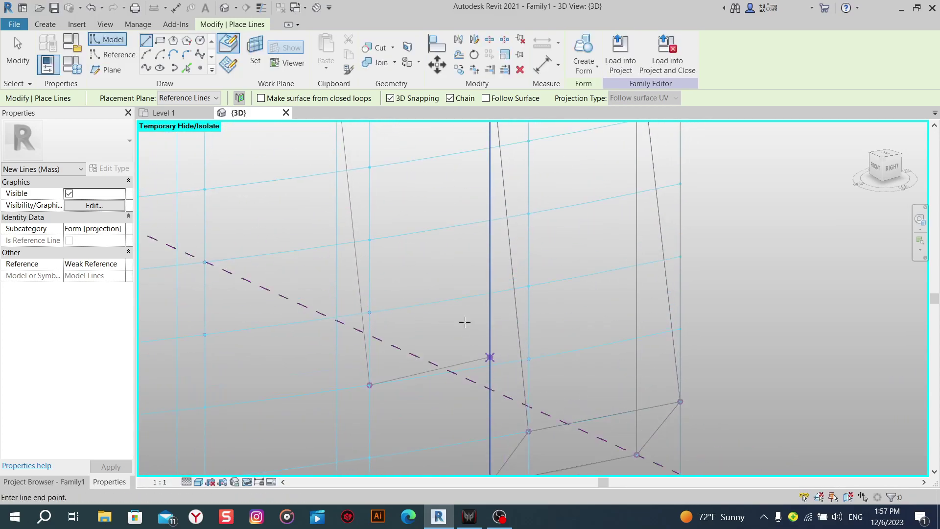
right_click(464, 322)
left_click(499, 142)
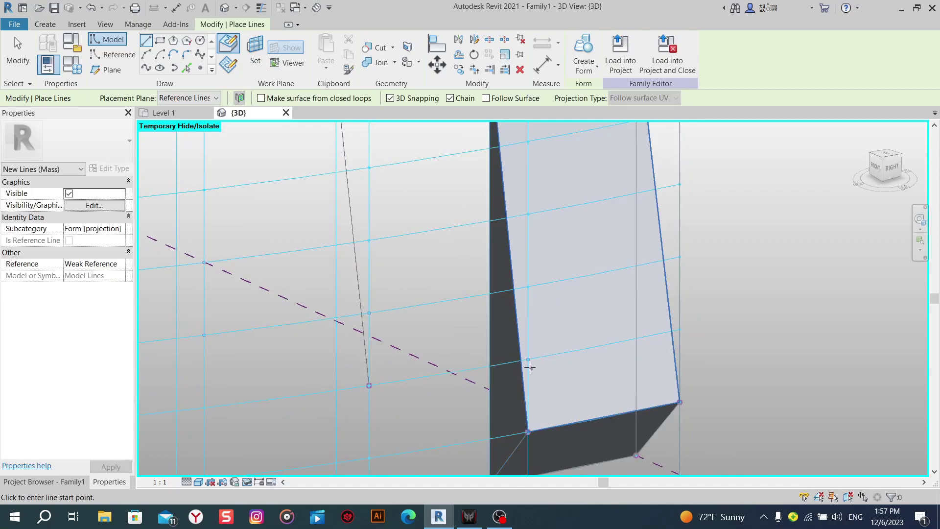
Draw further model lines from surface points, including one from the wall's top edge.
left_click(528, 359)
left_click(510, 299)
middle_click_drag(514, 328, 525, 417)
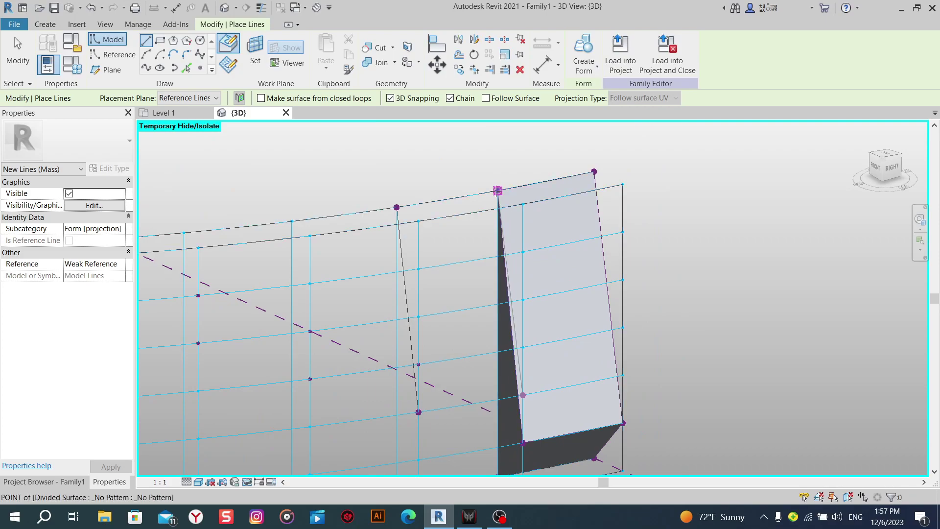
left_click(498, 189)
left_click(507, 298)
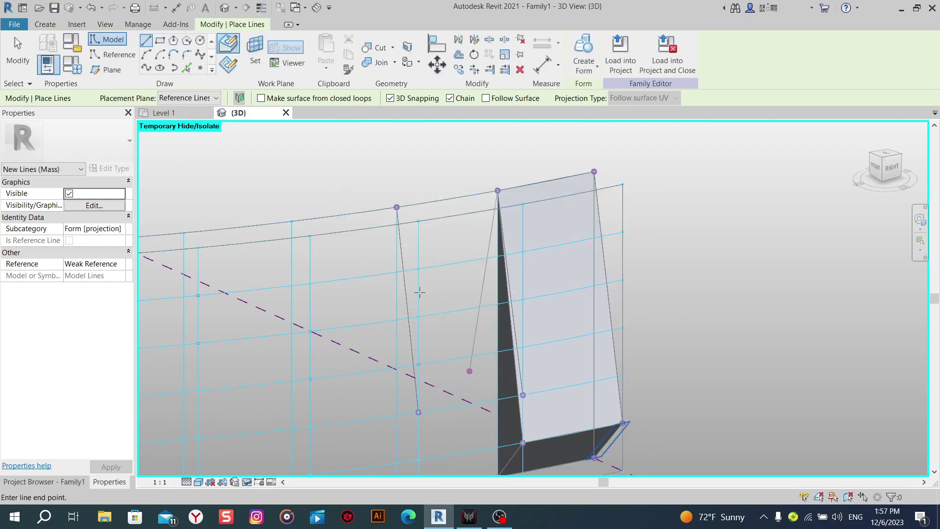
right_click(420, 293)
left_click(441, 287)
left_click(397, 207)
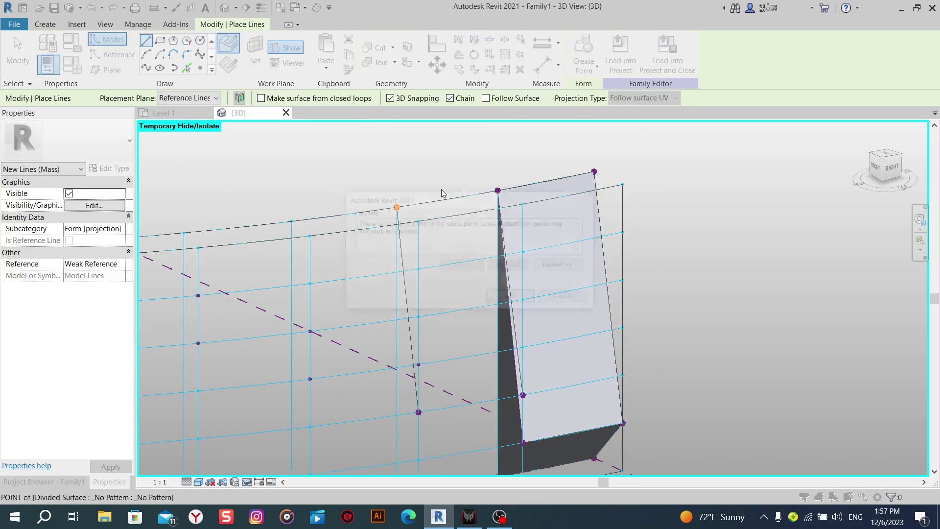
left_click(513, 297)
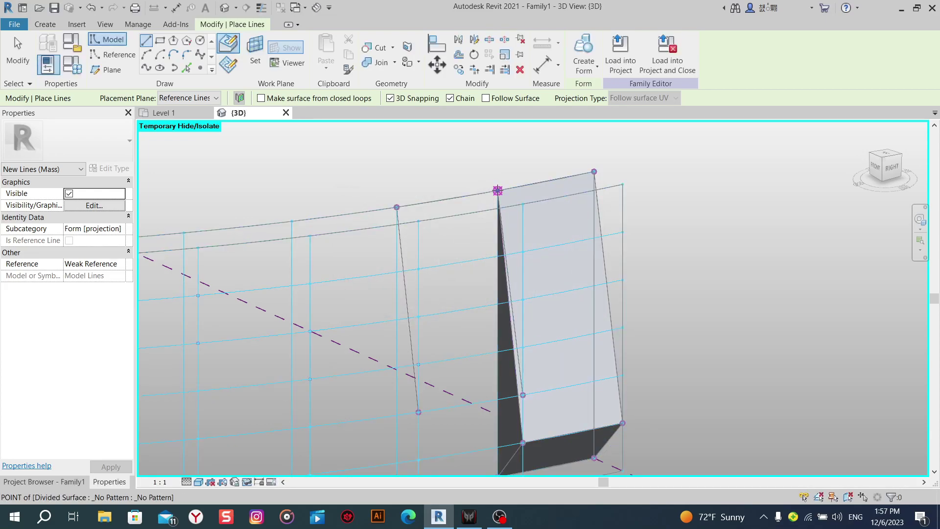
left_click(513, 298)
right_click(422, 164)
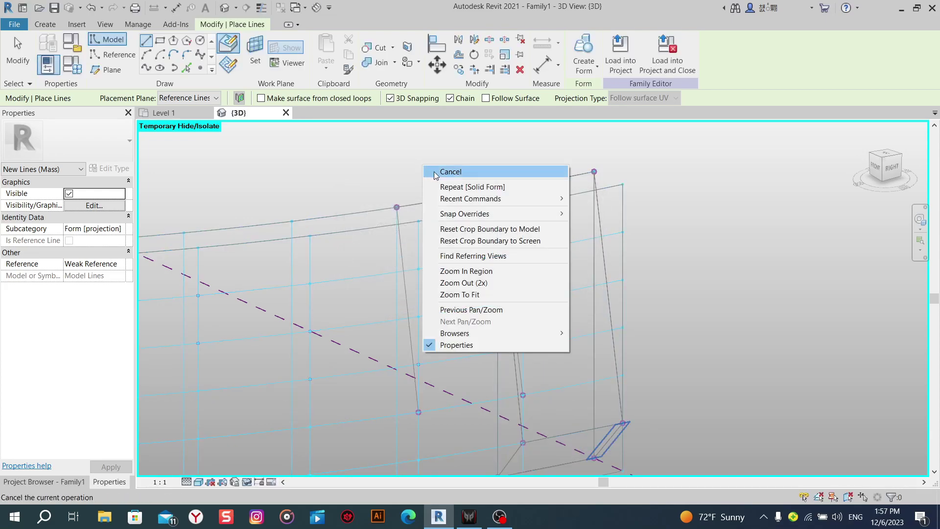
left_click(448, 172)
Draw a model line between two adjacent lower surface points.
left_click(417, 411)
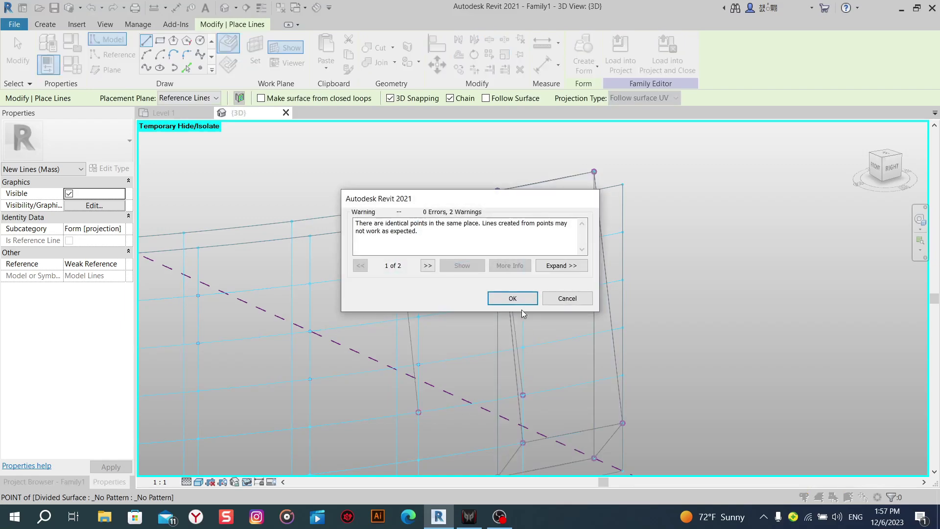
left_click(510, 298)
left_click(522, 394)
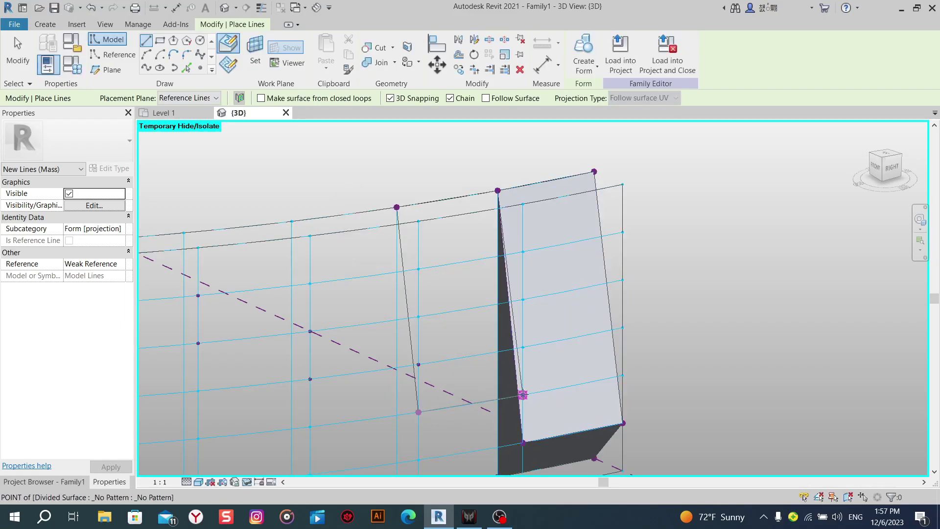
left_click(513, 298)
right_click(461, 256)
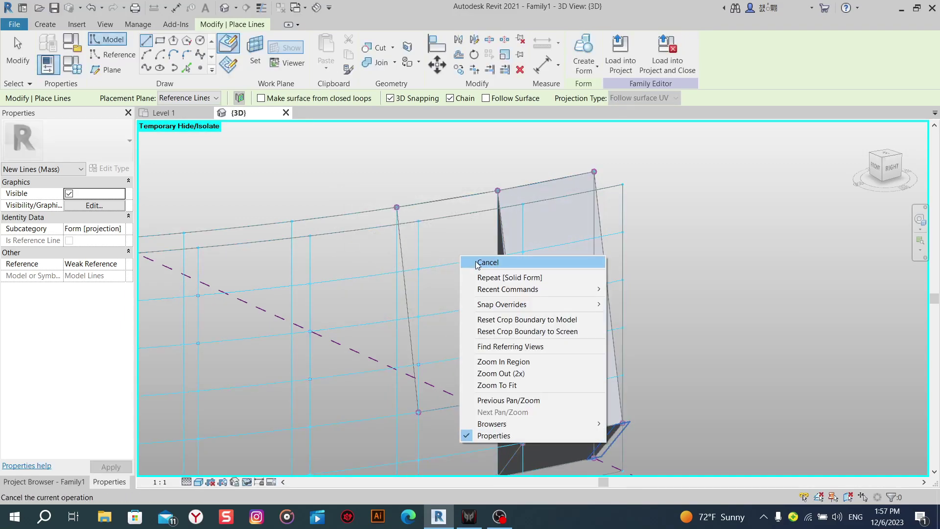
left_click(472, 261)
Draw a line from a grid point left of the fin down to the bottom edge.
mouse_move(439, 351)
middle_mouse_down("shift")
mouse_move(463, 266)
mouse_move(489, 352)
mouse_move(501, 360)
mouse_move(508, 329)
mouse_move(427, 266)
middle_mouse_up("shift")
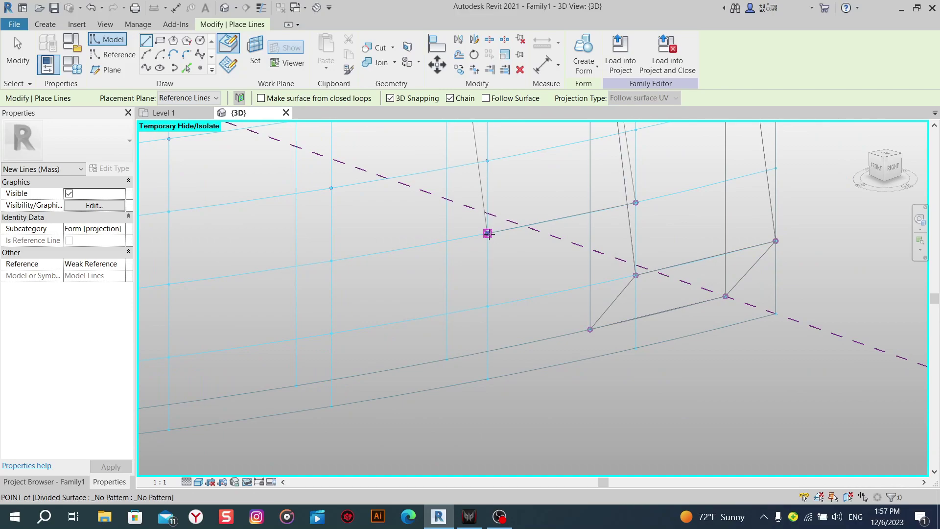
mouse_move(487, 234)
middle_mouse_down("shift")
mouse_move(536, 290)
mouse_move(487, 394)
mouse_move(478, 365)
mouse_move(573, 323)
mouse_move(510, 309)
mouse_move(359, 310)
mouse_move(561, 353)
mouse_move(563, 325)
mouse_move(568, 340)
mouse_move(560, 340)
middle_mouse_up("shift")
scroll(573, 322, "down", 3)
scroll(509, 382, "up", 3)
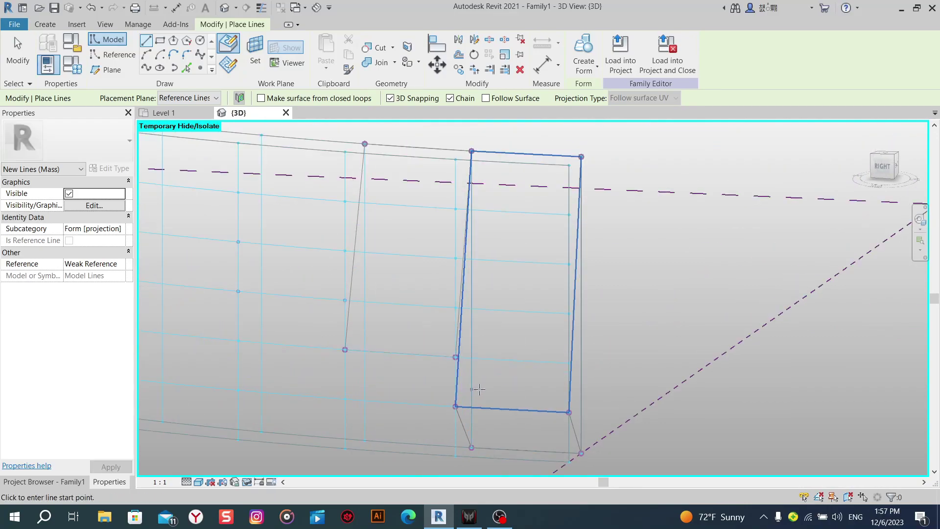
scroll(512, 384, "down", 1)
mouse_move(512, 383)
middle_mouse_down("shift")
mouse_move(326, 359)
mouse_move(443, 405)
mouse_move(518, 411)
middle_mouse_up("shift")
scroll(518, 402, "up", 3)
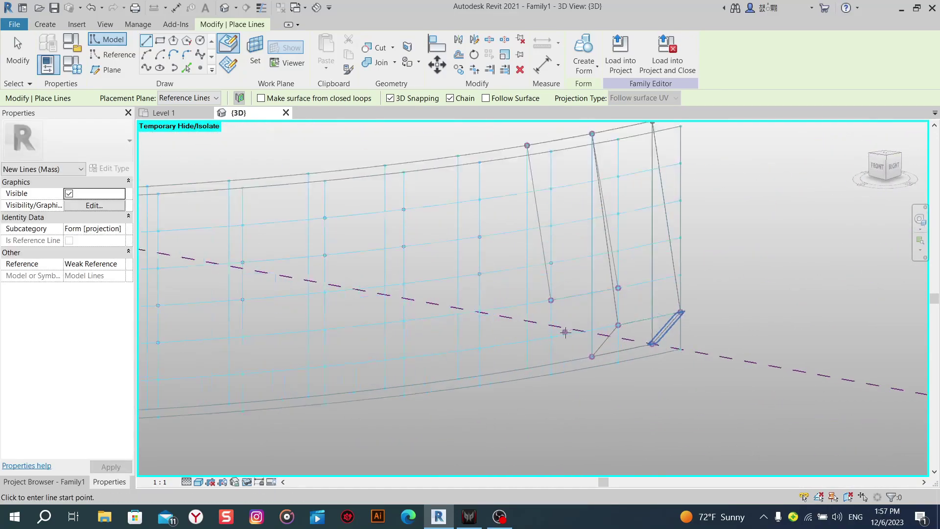
scroll(519, 368, "up", 3)
mouse_move(576, 336)
middle_mouse_down()
mouse_move(598, 357)
mouse_move(550, 316)
middle_mouse_up()
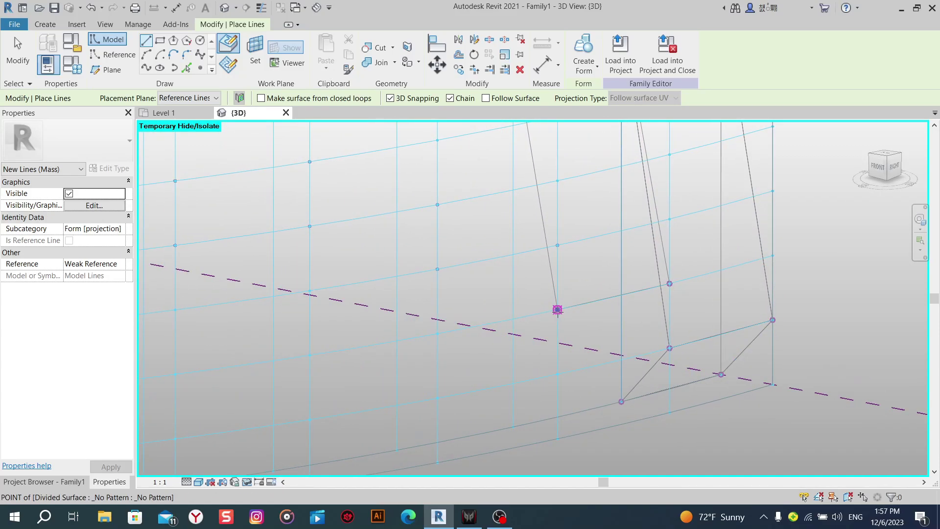
left_click(557, 309)
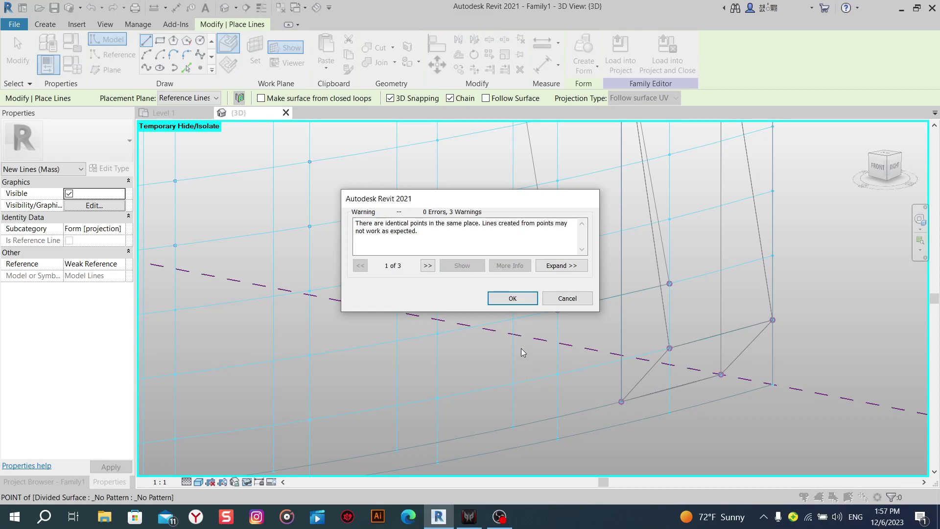
left_click(512, 298)
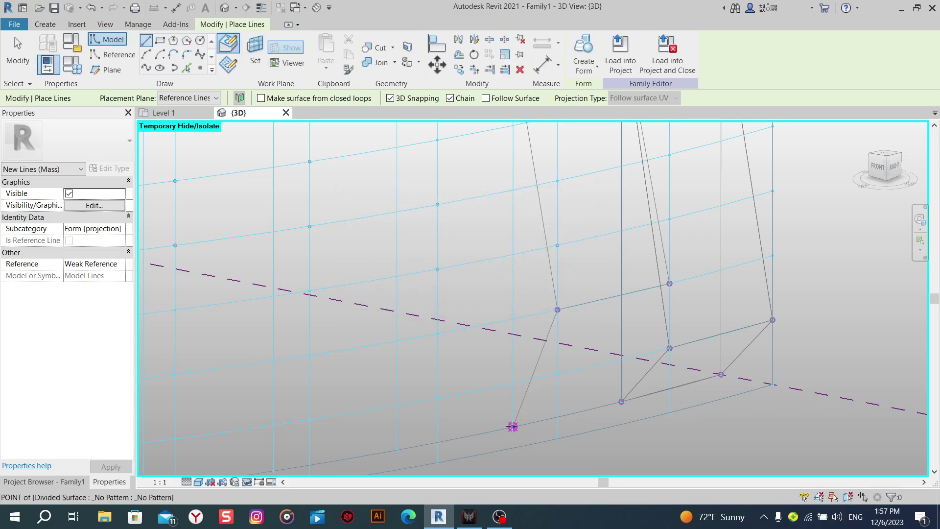
left_click(513, 426)
right_click(590, 273)
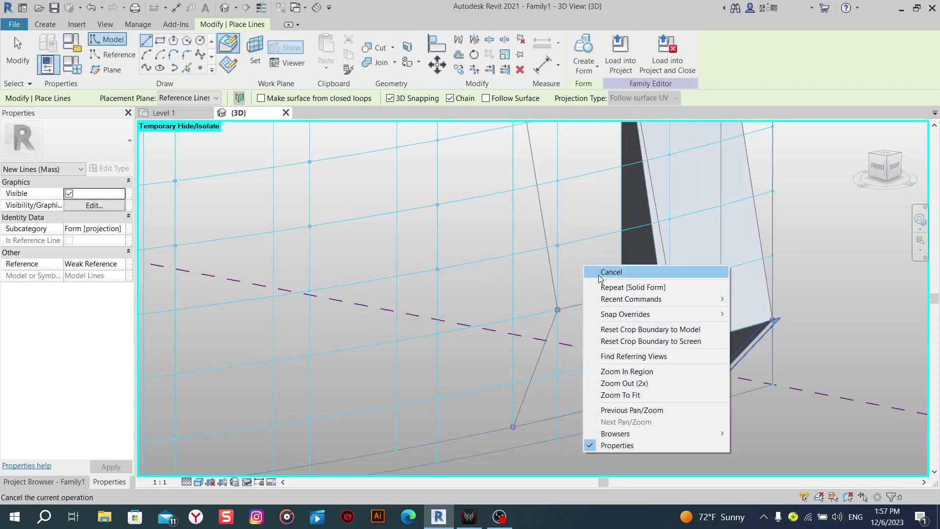
left_click(611, 272)
Draw lines from the bottom-edge point to the fin's corner and back, closing the panel outline.
left_click(512, 426)
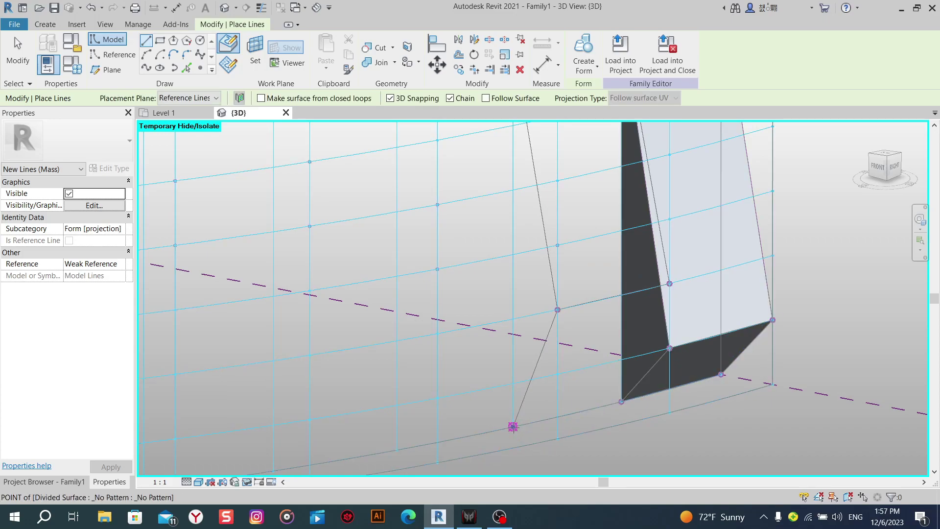
left_click(558, 299)
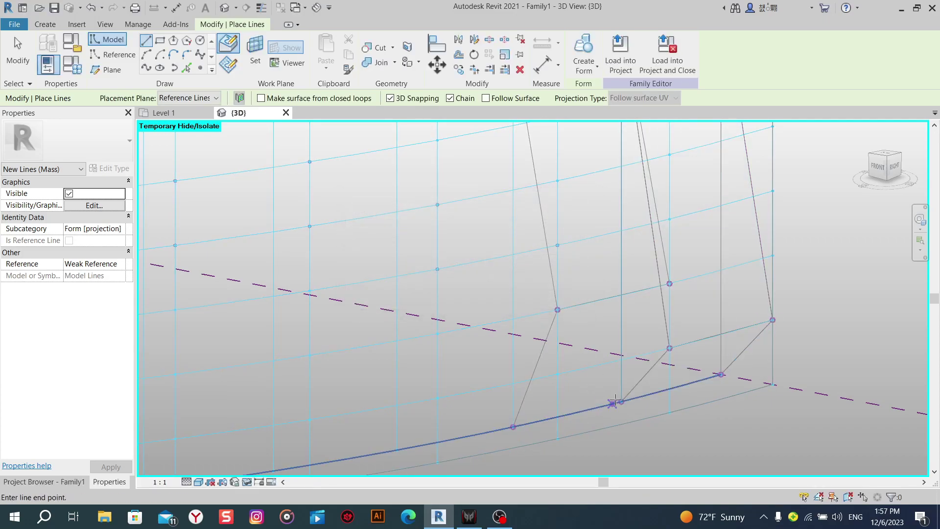
left_click(621, 401)
left_click(512, 297)
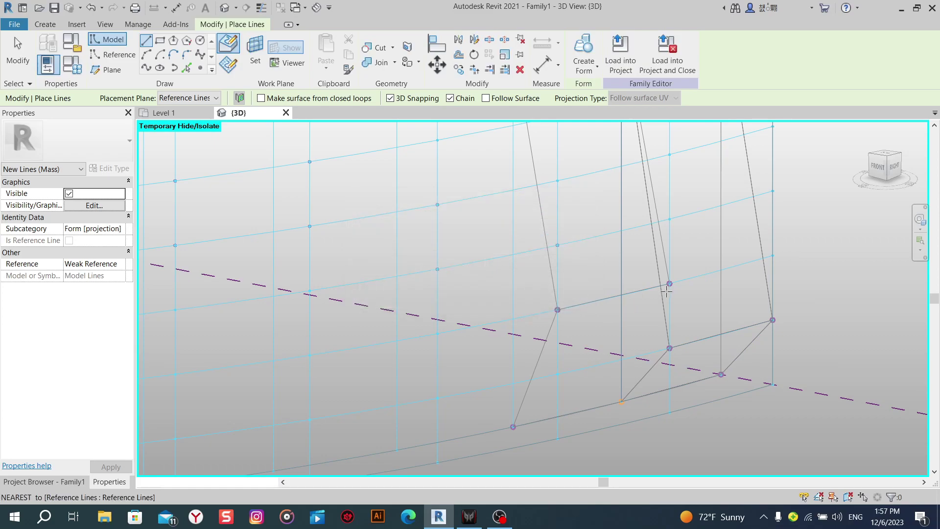
middle_click_drag(613, 346, 571, 262, "shift")
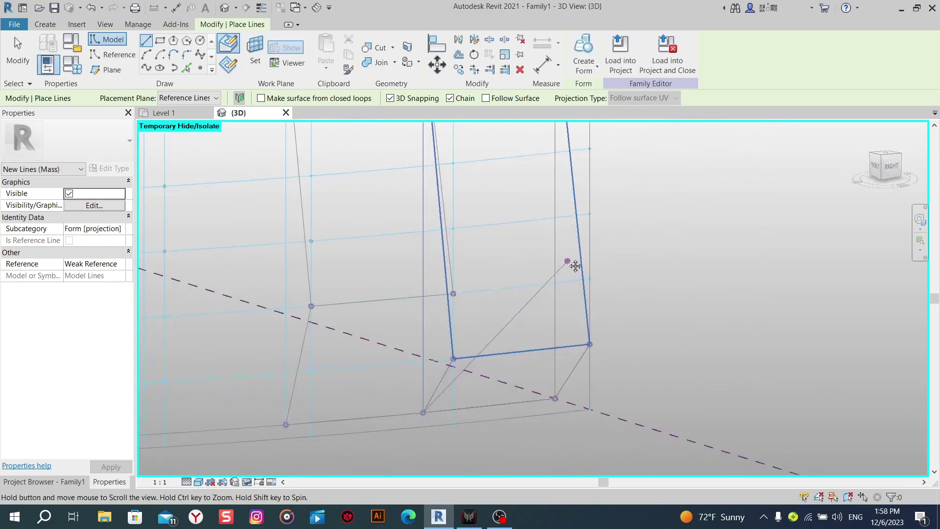
left_click(455, 289)
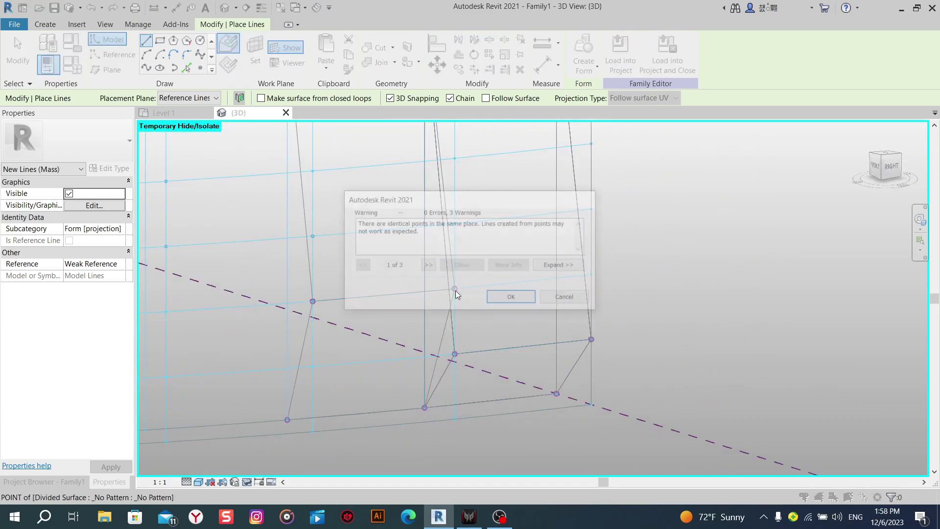
left_click(510, 297)
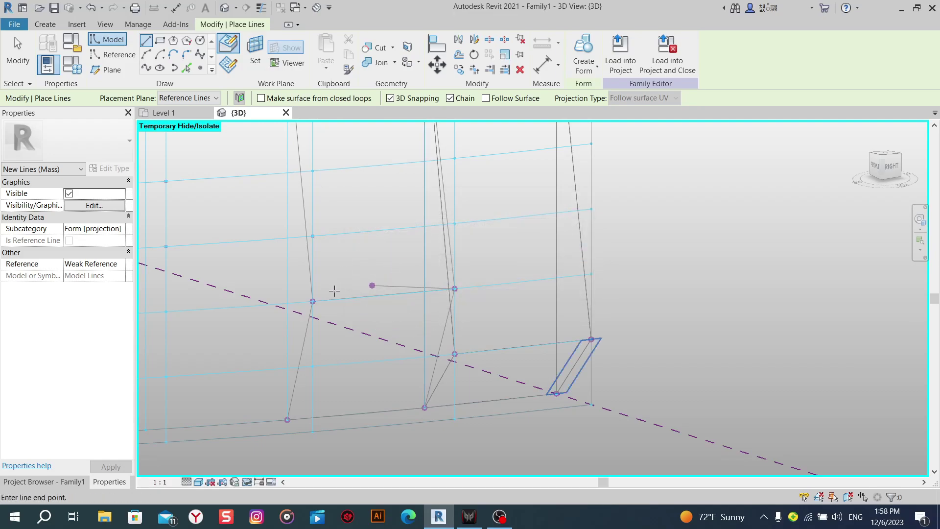
left_click(314, 302)
left_click(510, 296)
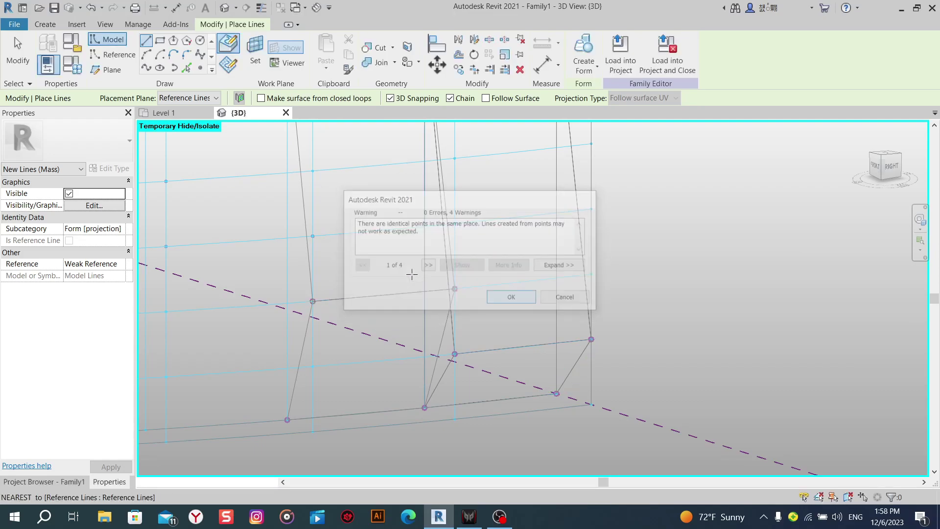
right_click(405, 268)
left_click(425, 274)
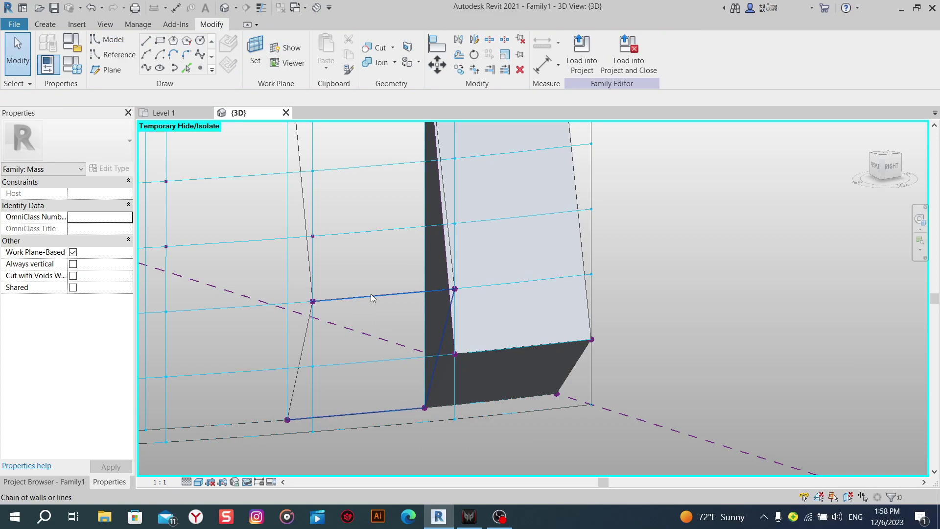
Make a surface form from the new outline chain and orbit to inspect it.
left_click(371, 296)
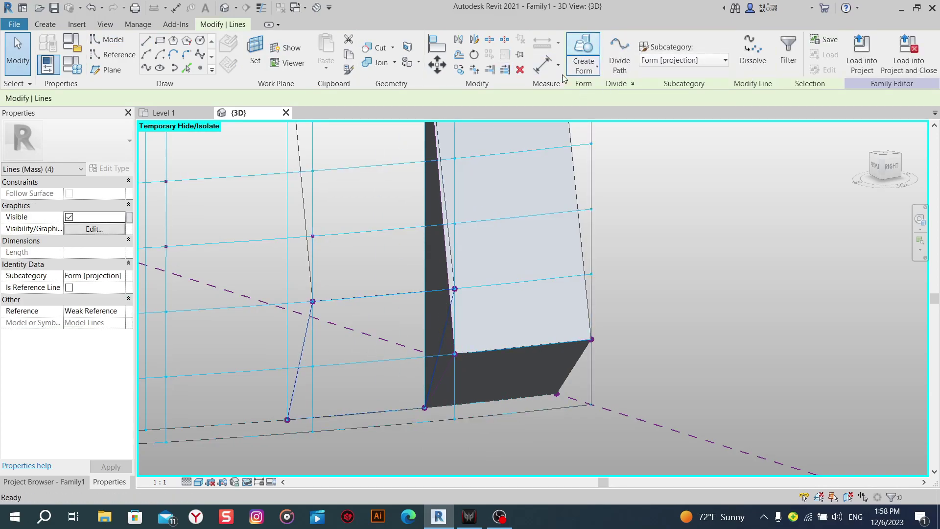
left_click(585, 49)
left_click(318, 455)
scroll(430, 431, "down", 4)
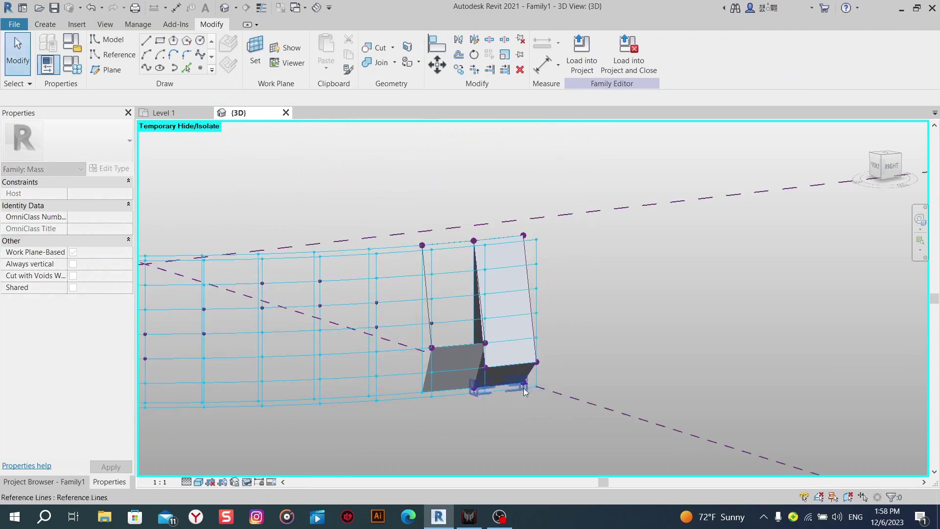
mouse_move(429, 431)
middle_mouse_down("shift")
mouse_move(548, 410)
mouse_move(393, 380)
middle_mouse_up("shift")
scroll(393, 380, "up", 3)
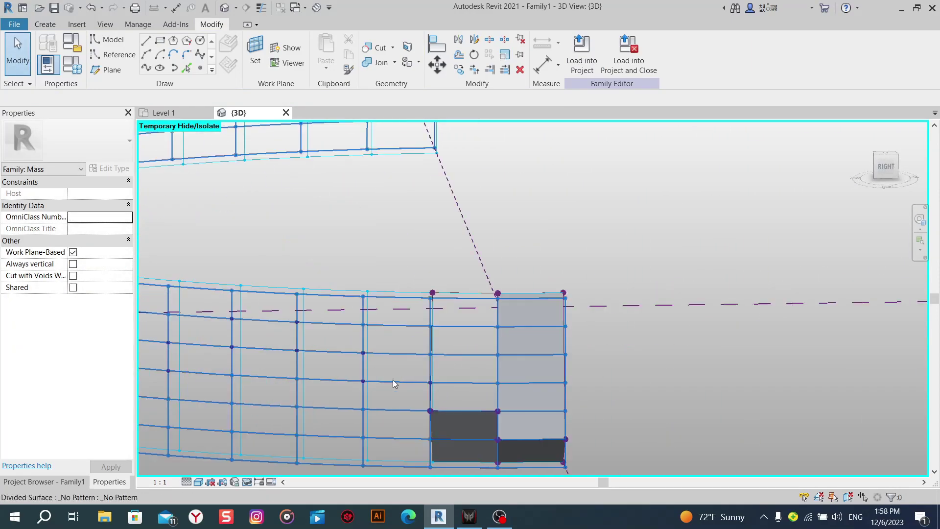
scroll(405, 377, "up", 2)
scroll(616, 379, "down", 4)
mouse_move(571, 385)
middle_mouse_down("shift")
mouse_move(560, 392)
mouse_move(484, 314)
middle_mouse_up("shift")
scroll(484, 314, "up", 3)
mouse_move(639, 329)
middle_mouse_down()
mouse_move(621, 322)
mouse_move(684, 271)
middle_mouse_up()
scroll(596, 322, "up", 2)
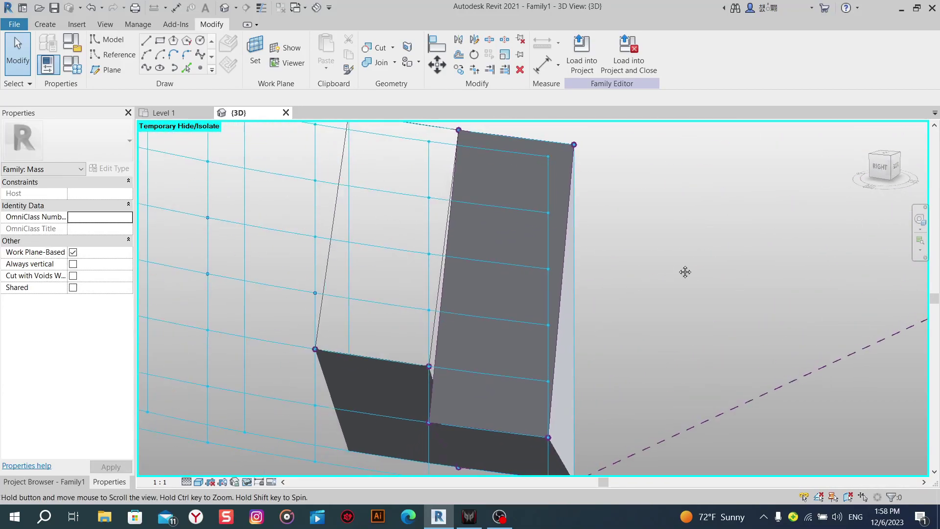
Select the panel's outline lines and build a solid form from them.
left_click(332, 267)
middle_click_drag(342, 266, 336, 273, "shift")
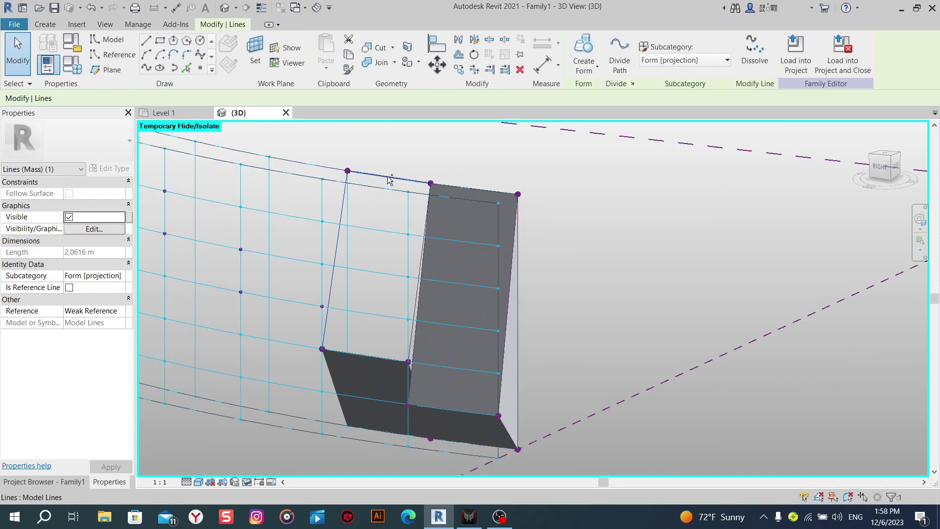
left_click(409, 339)
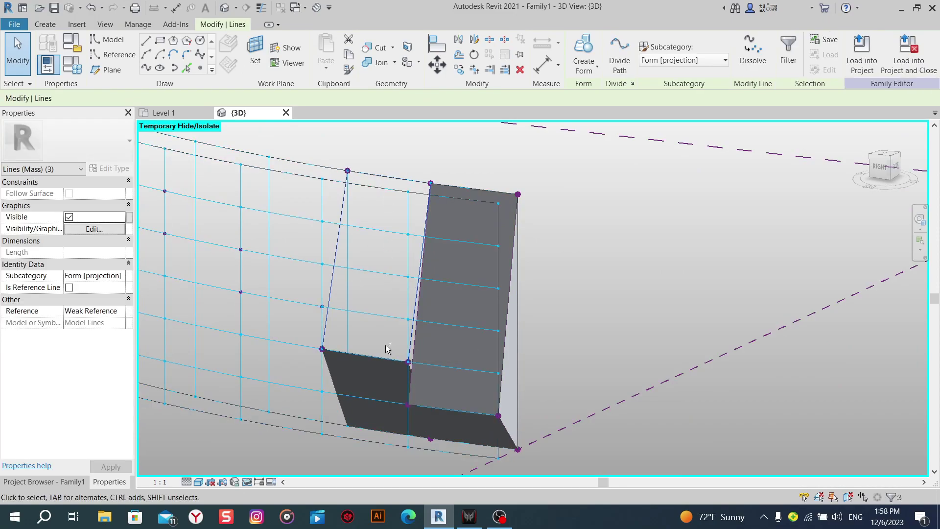
left_click(583, 55)
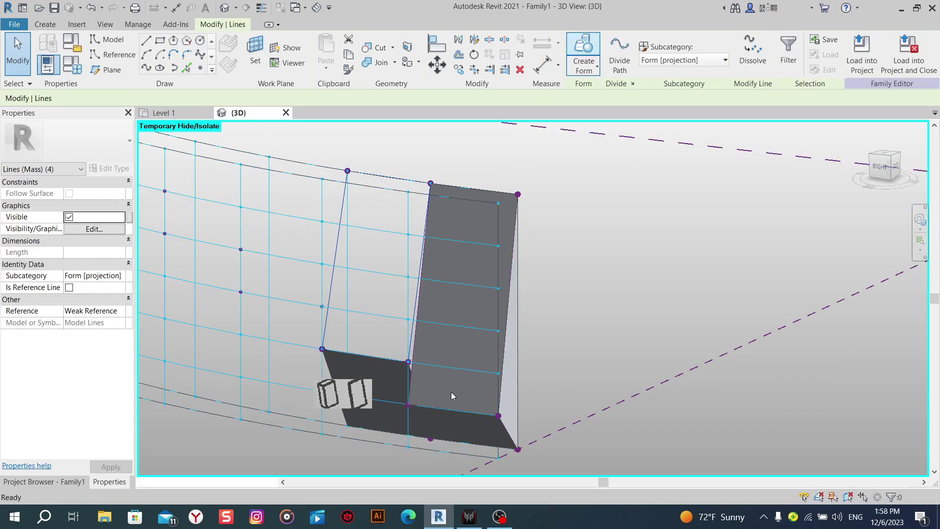
left_click(361, 394)
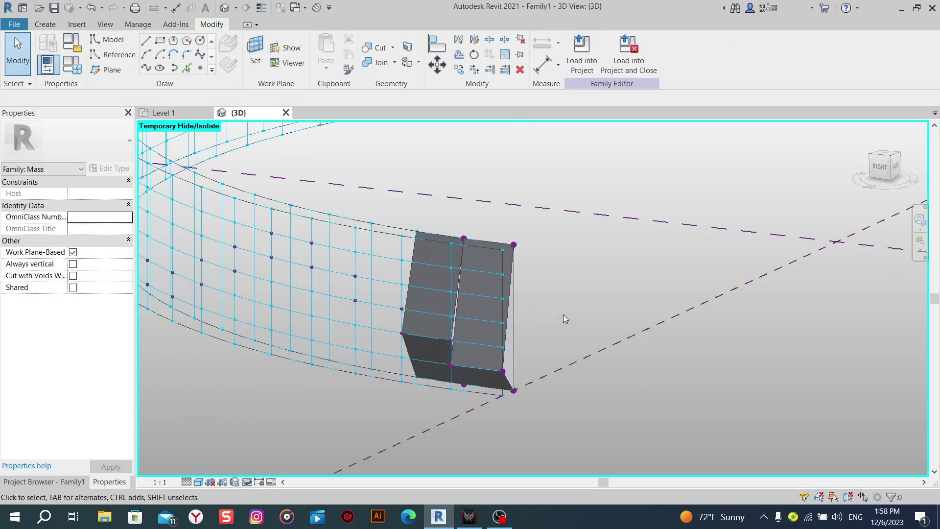
mouse_move(562, 318)
middle_mouse_down("shift")
mouse_move(411, 312)
mouse_move(632, 386)
middle_mouse_up("shift")
Draw a vertical model line from the fin's lower corner up to the top-edge point.
scroll(410, 313, "down", 3)
scroll(504, 338, "up", 3)
scroll(504, 338, "up", 2)
scroll(505, 337, "up", 3)
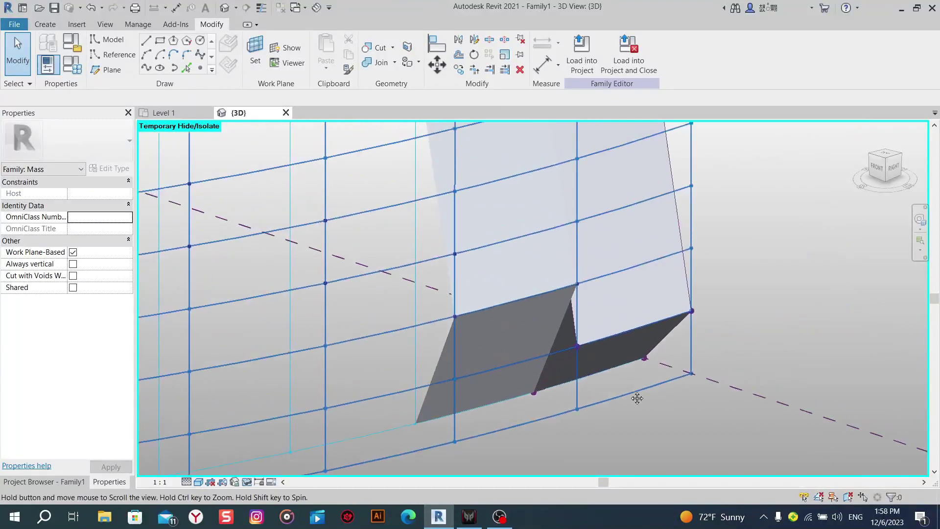
scroll(632, 386, "down", 2)
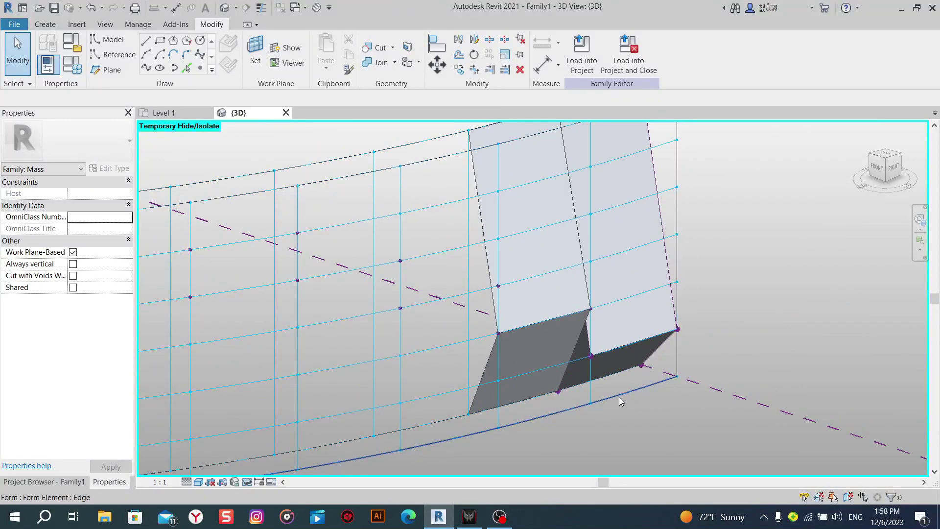
scroll(618, 397, "down", 3)
scroll(602, 395, "up", 1)
scroll(596, 394, "up", 3)
middle_click_drag(596, 393, 562, 410)
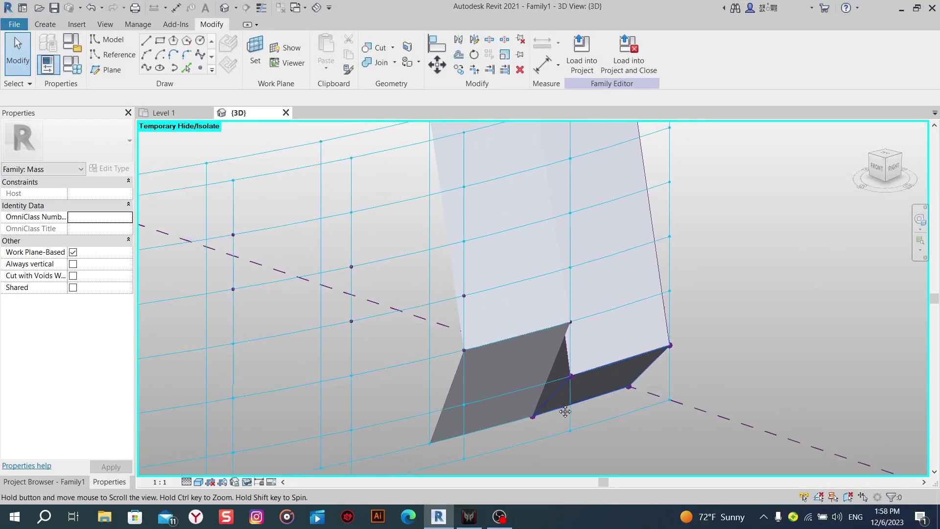
left_click(147, 42)
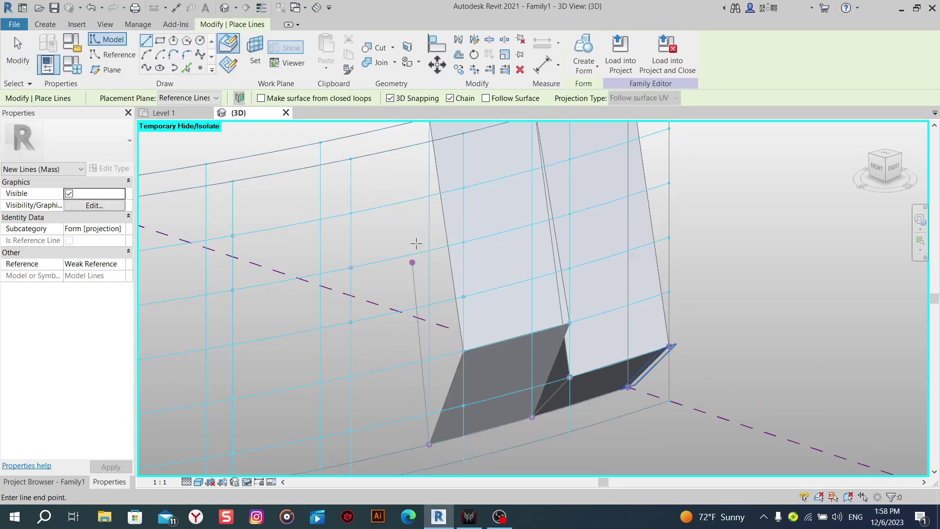
scroll(416, 244, "up", 2)
left_click(422, 191)
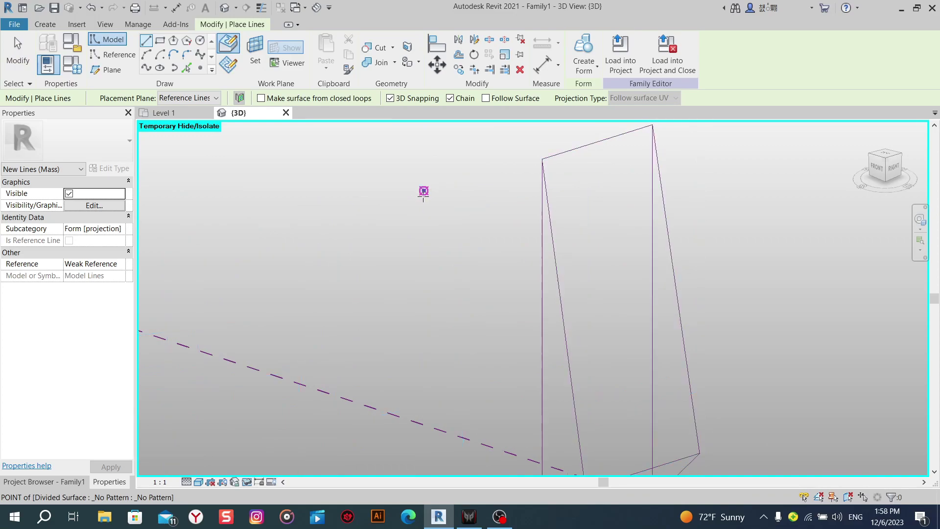
right_click(369, 155)
left_click(388, 162)
right_click(405, 144)
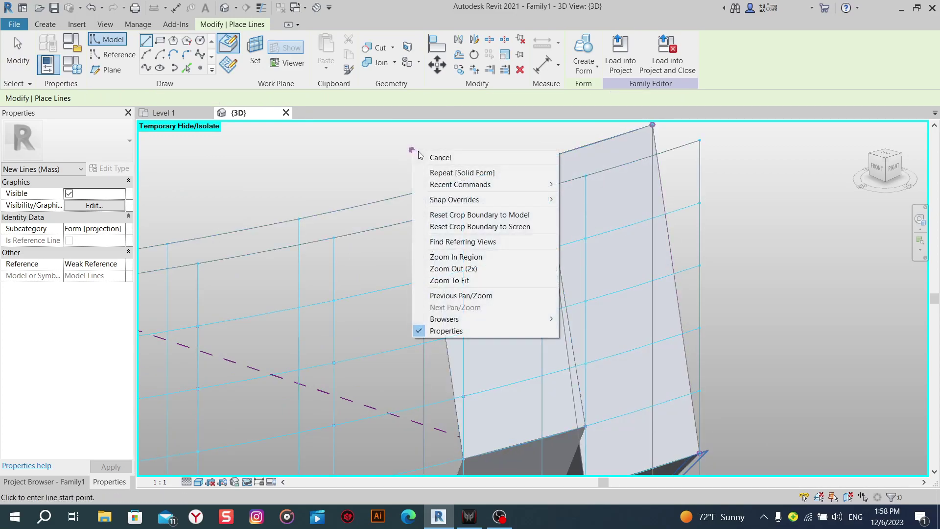
left_click(427, 153)
Select the fin's edge lines, try Create Form, and discard the unwanted cone form.
middle_click_drag(440, 309, 431, 276)
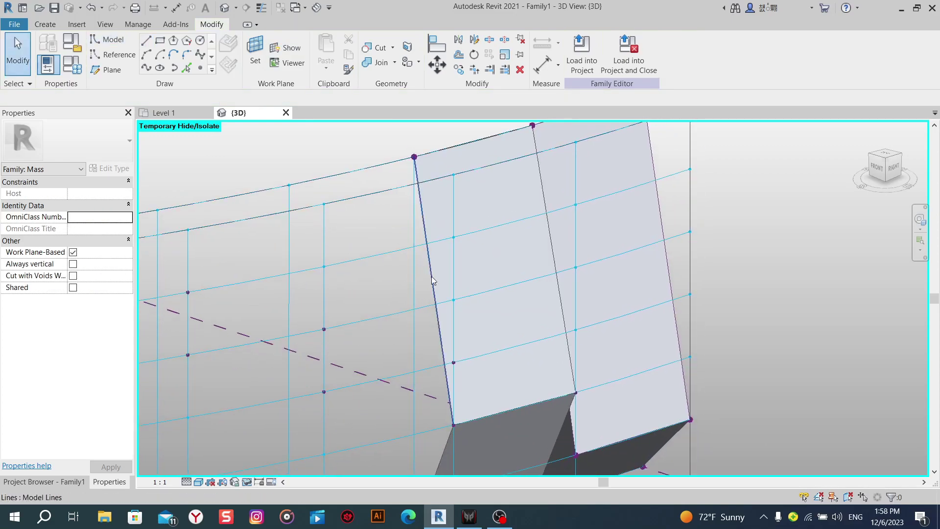
left_click(420, 330)
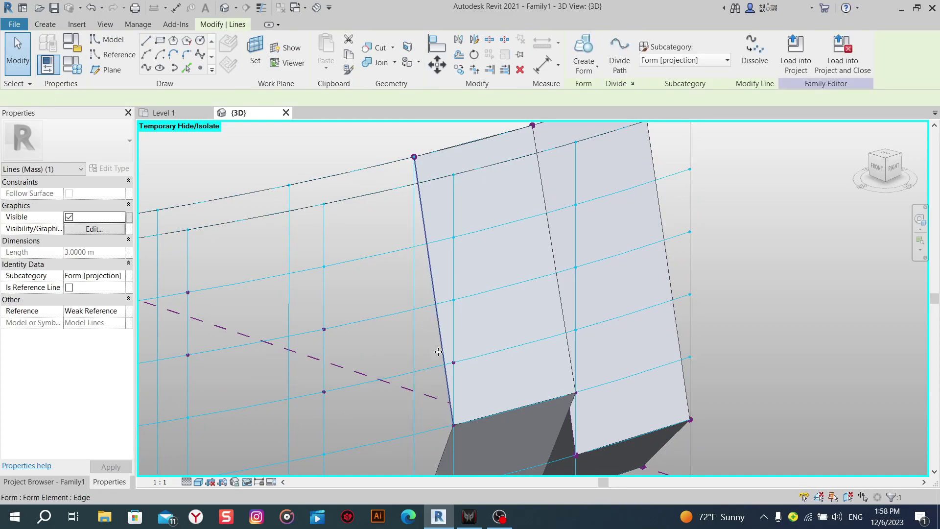
left_click(438, 351, "ctrl")
middle_click_drag(438, 351, 438, 260)
left_click(436, 367, "ctrl")
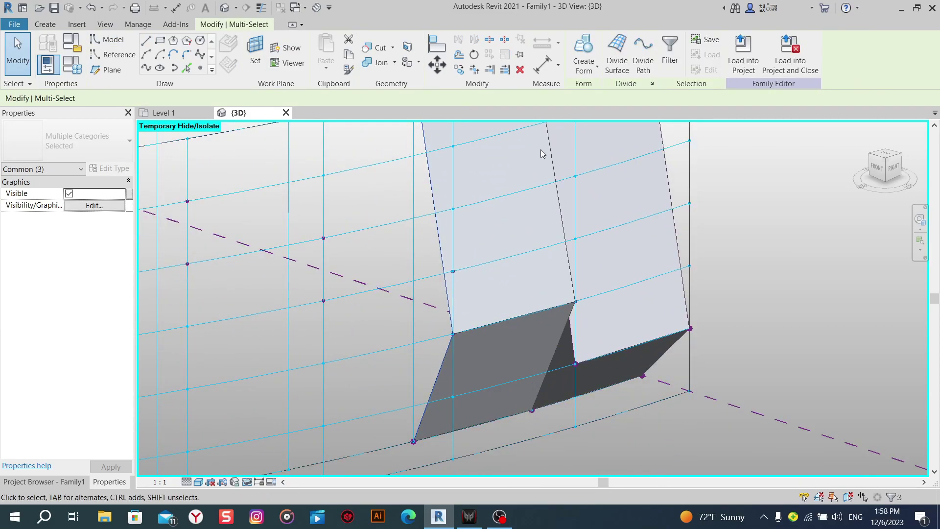
left_click(583, 54)
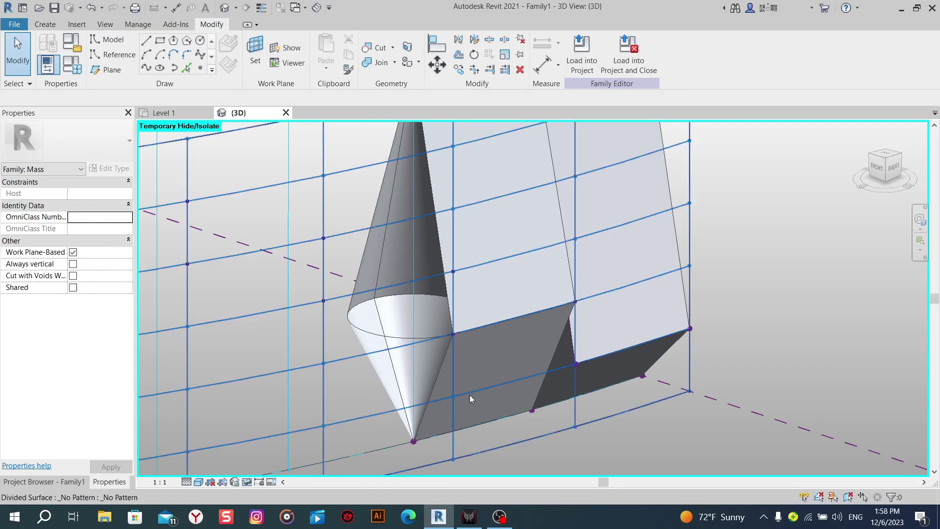
key("Escape")
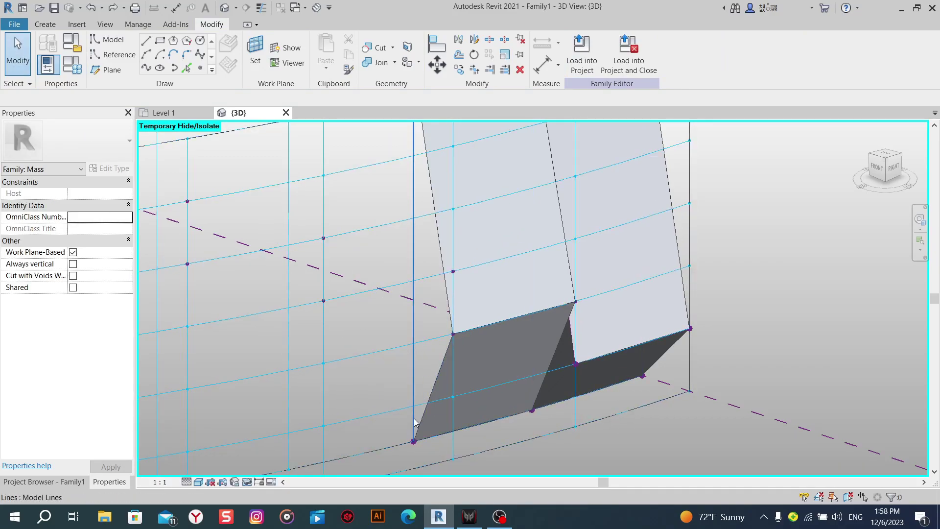
Retry Create Form with the new vertical line plus one edge, then cancel the cone preview.
left_click(415, 420)
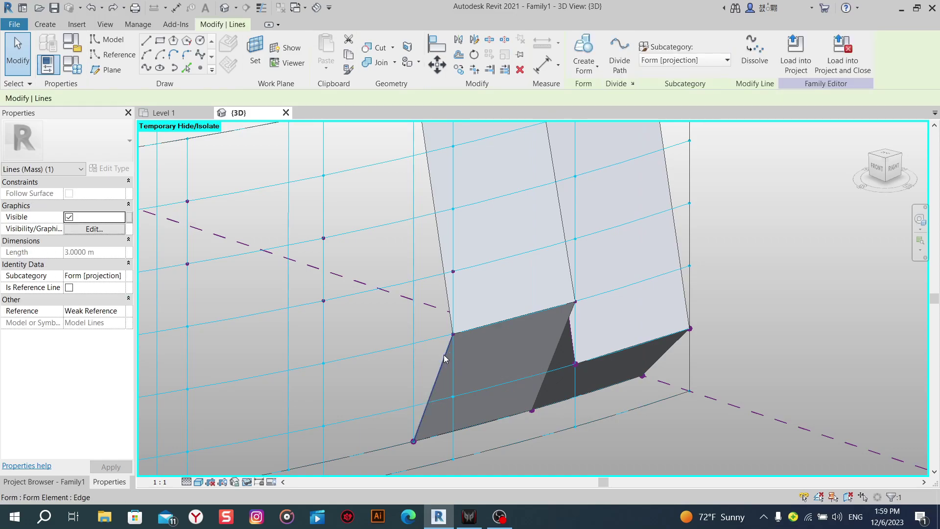
left_click(446, 306, "ctrl")
scroll(441, 318, "down", 2)
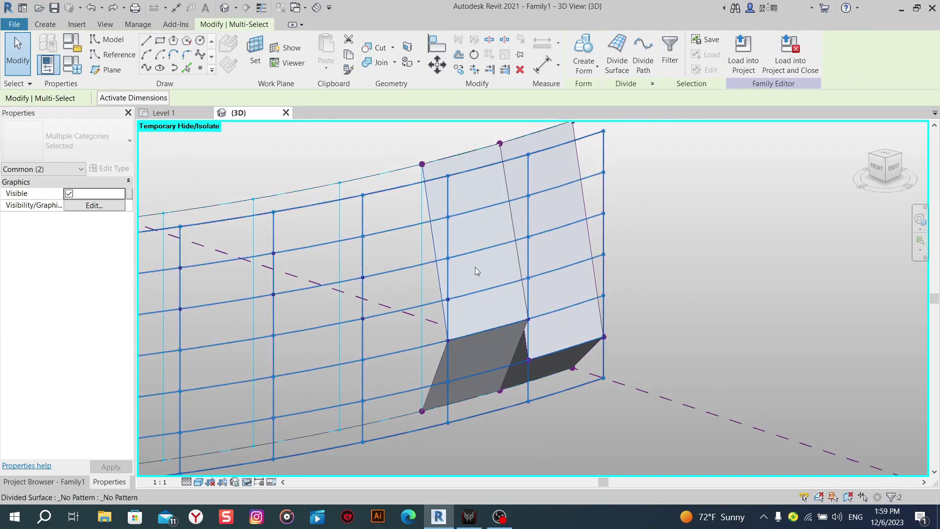
left_click(585, 44)
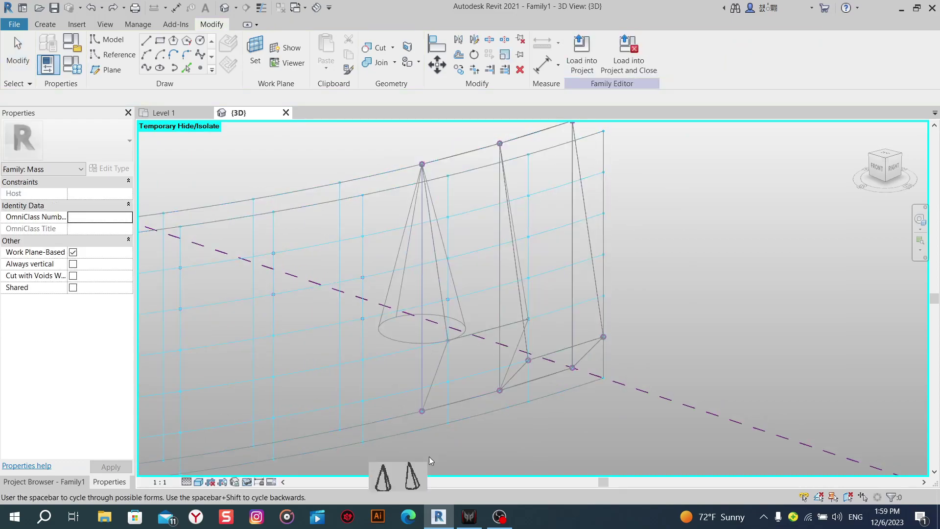
right_click(363, 288)
left_click(379, 276)
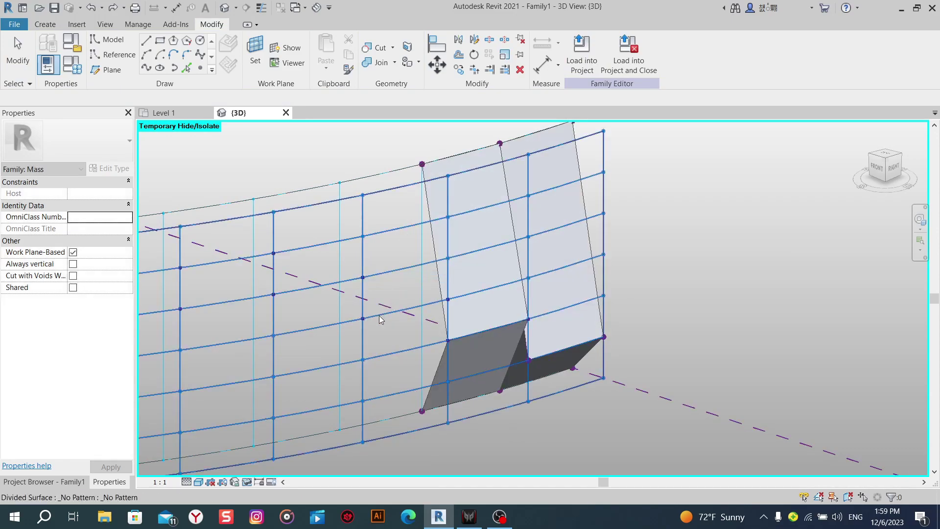
scroll(424, 332, "up", 2)
scroll(424, 333, "down", 1)
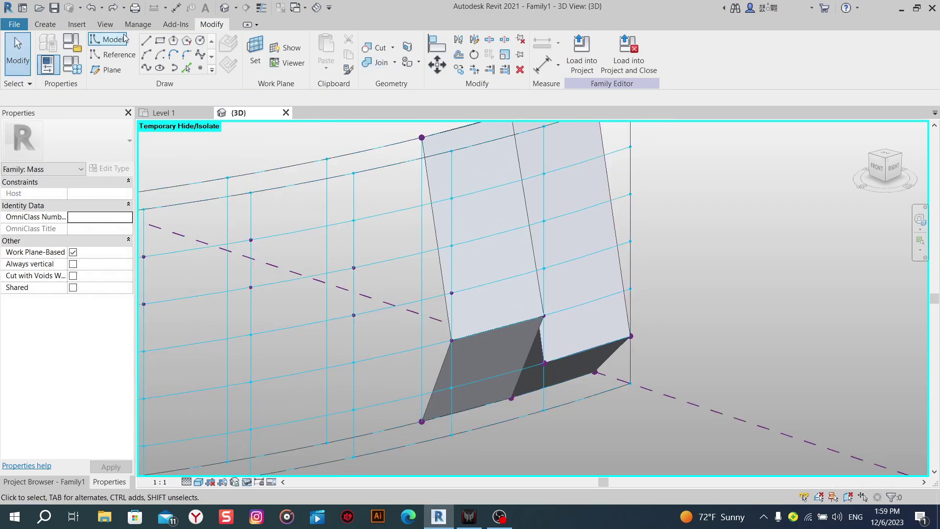
Draw a model line from the fin's bottom corner to the top-edge point, accepting the identical-points warning.
left_click(146, 41)
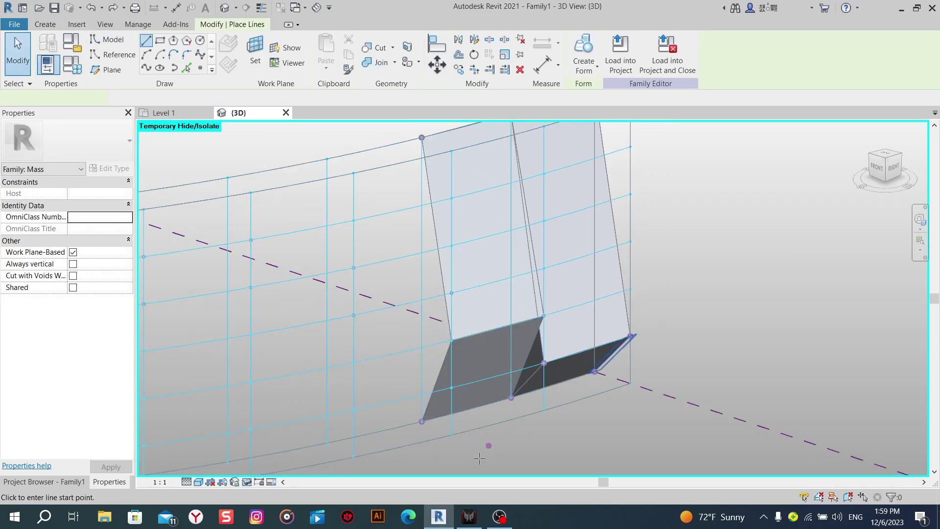
left_click(422, 421)
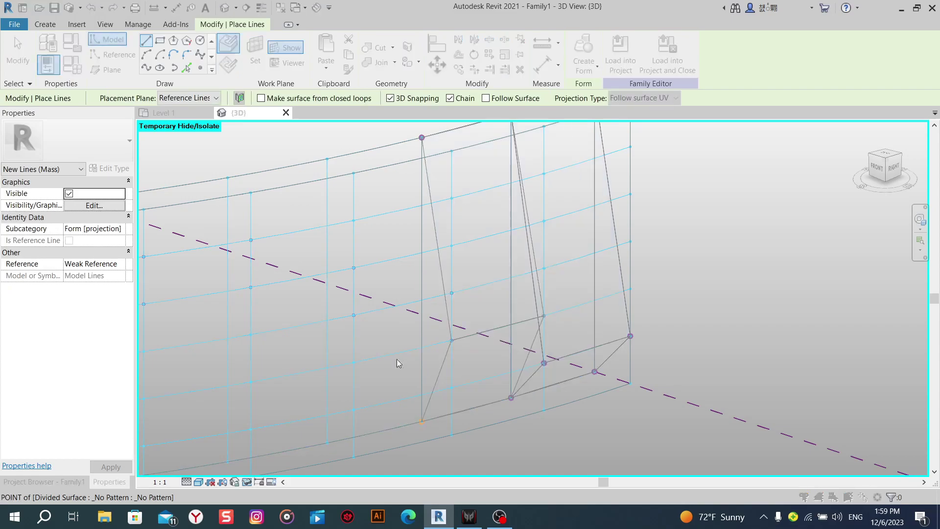
left_click(421, 137)
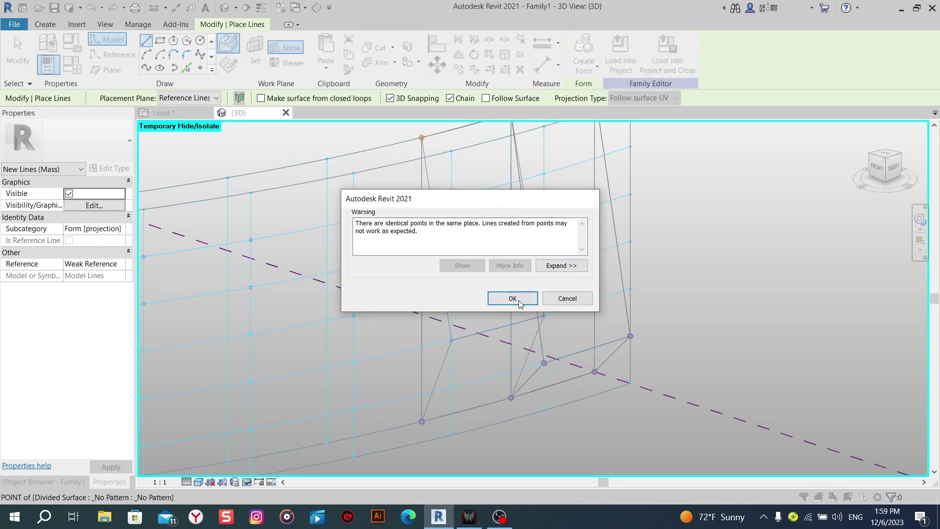
left_click(519, 301)
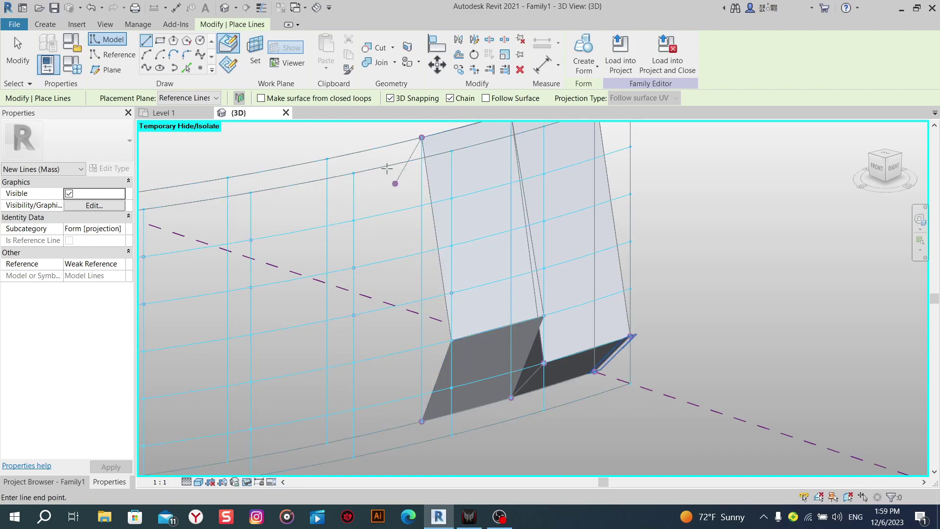
right_click(398, 169)
left_click(496, 284)
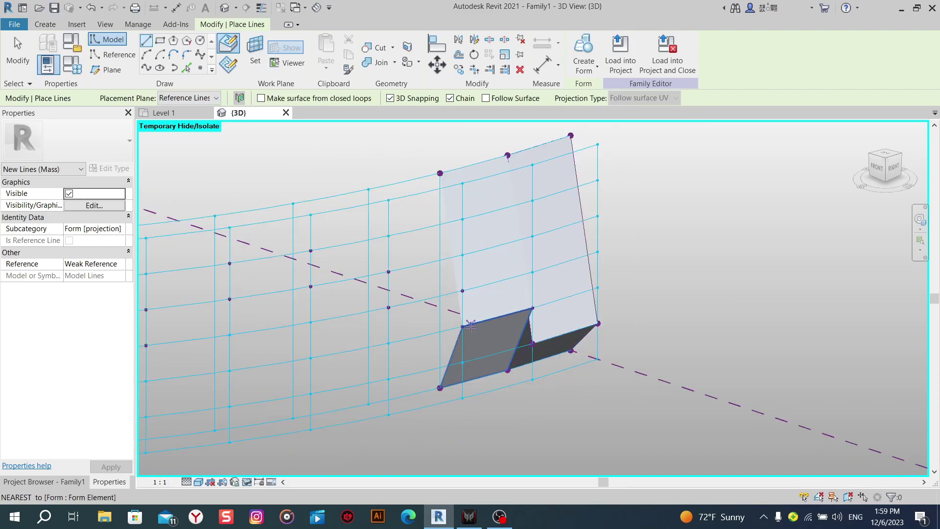
Add model lines between the fin's vertices and inner corners, dismissing each identical-points warning.
scroll(463, 328, "up", 2)
left_click(460, 336)
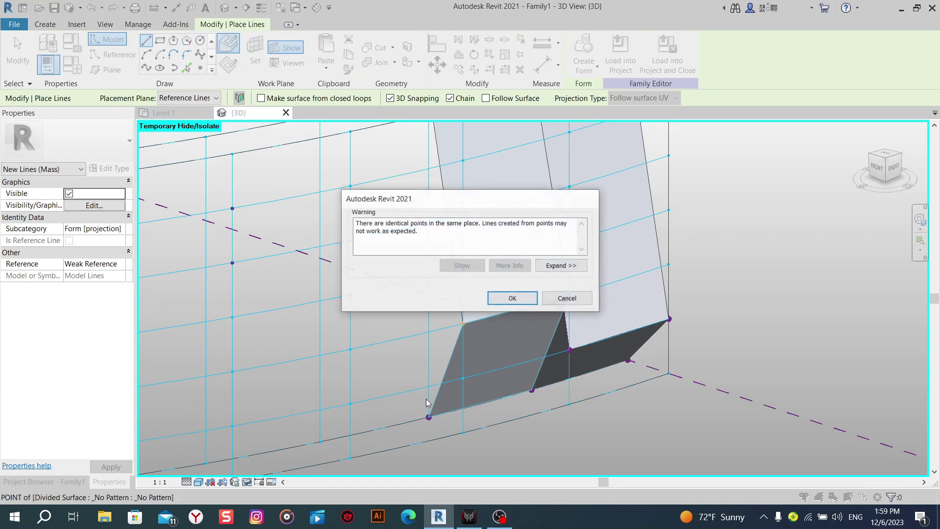
left_click(510, 298)
left_click(429, 417)
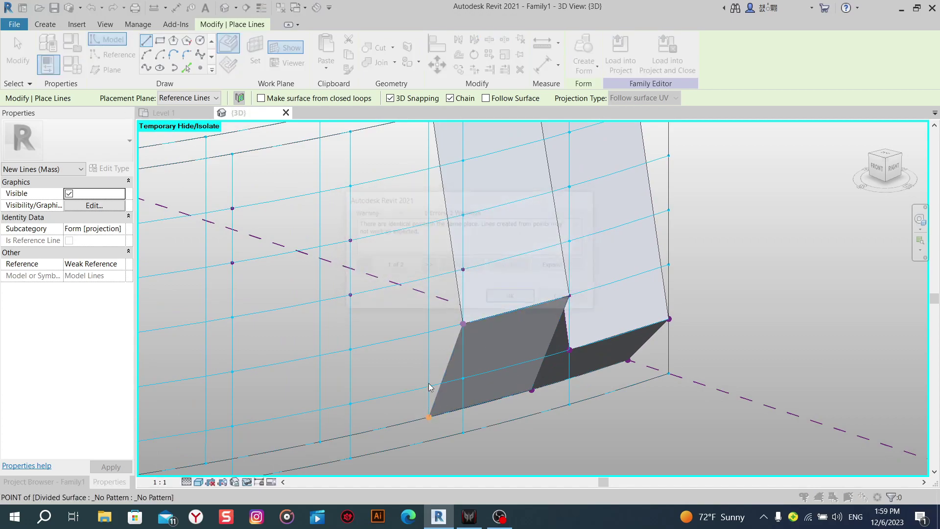
left_click(507, 299)
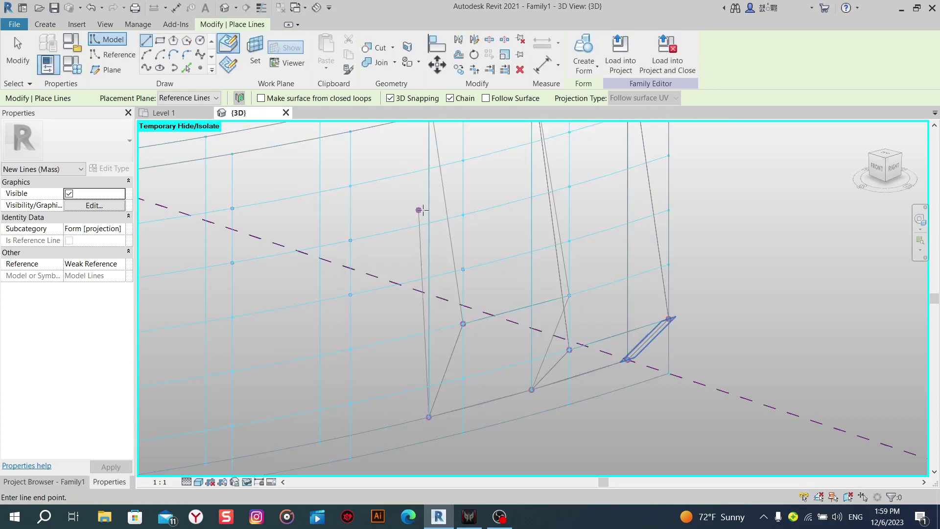
scroll(431, 255, "up", 1)
right_click(443, 284)
left_click(466, 290)
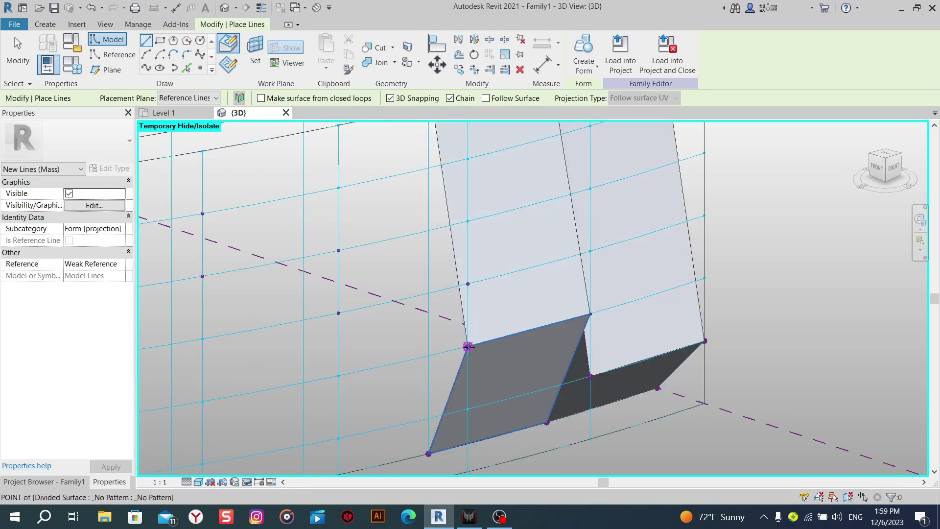
left_click(468, 346)
left_click(512, 298)
scroll(463, 293, "down", 1)
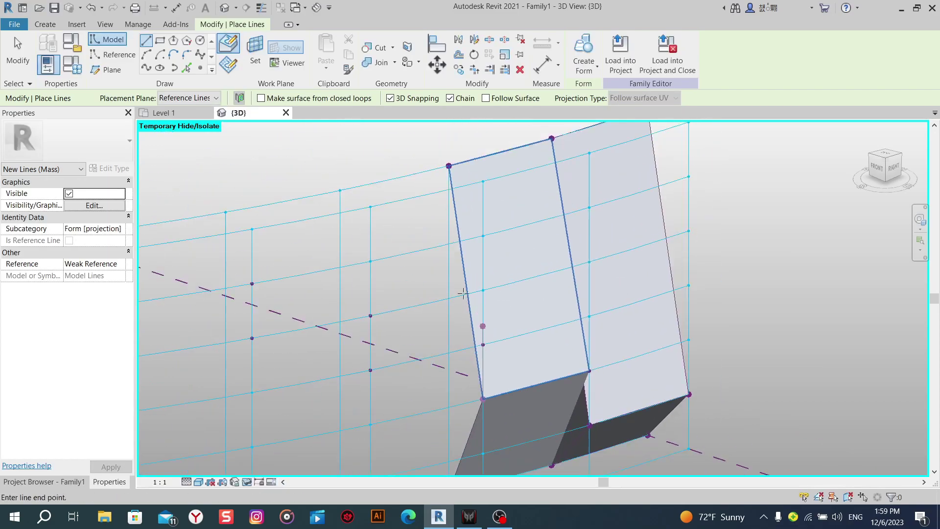
Undo the stray point, close the line on the top-edge point, and select the new lines.
key("ctrl+z")
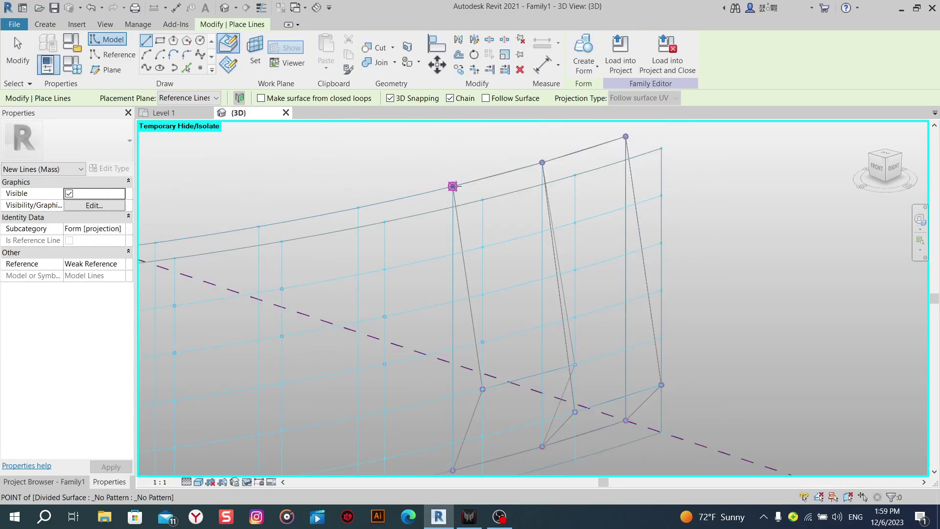
left_click(453, 186)
left_click(512, 298)
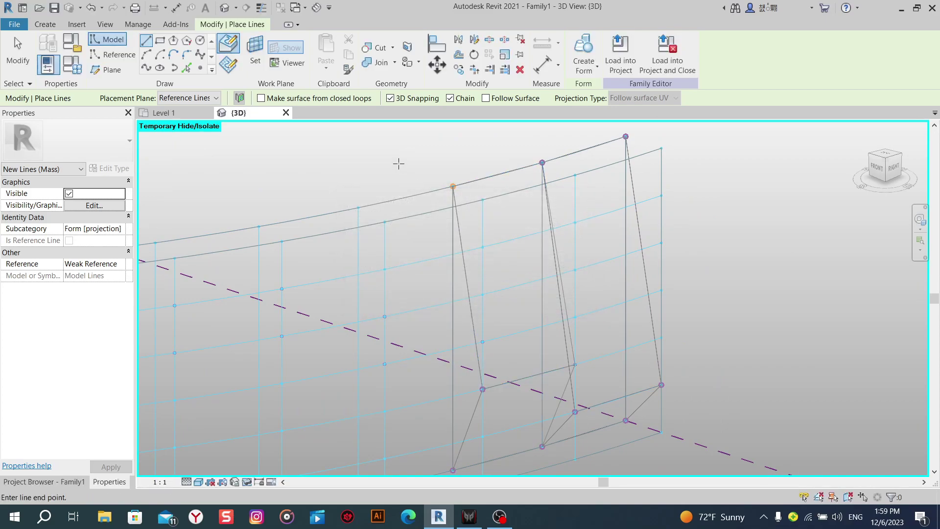
right_click(401, 170)
left_click(422, 179)
scroll(443, 303, "up", 2)
scroll(443, 299, "down", 2)
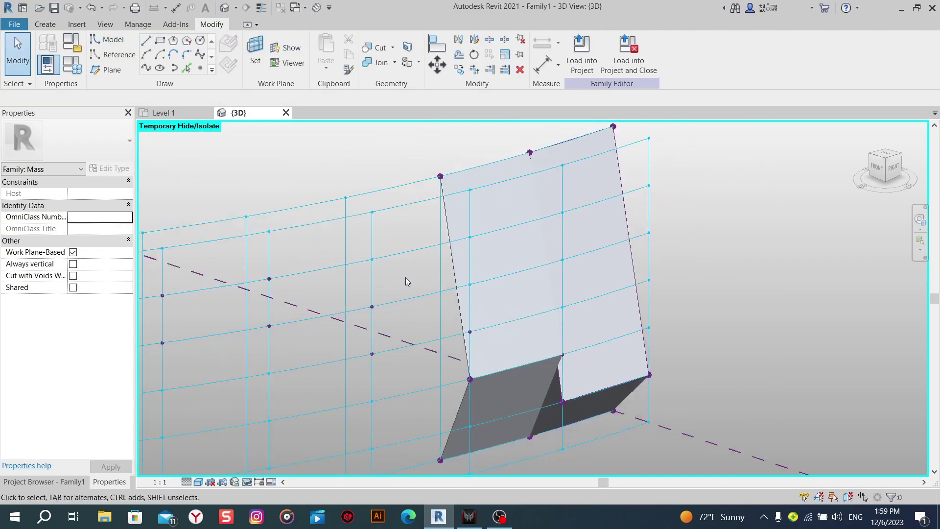
left_click(439, 274)
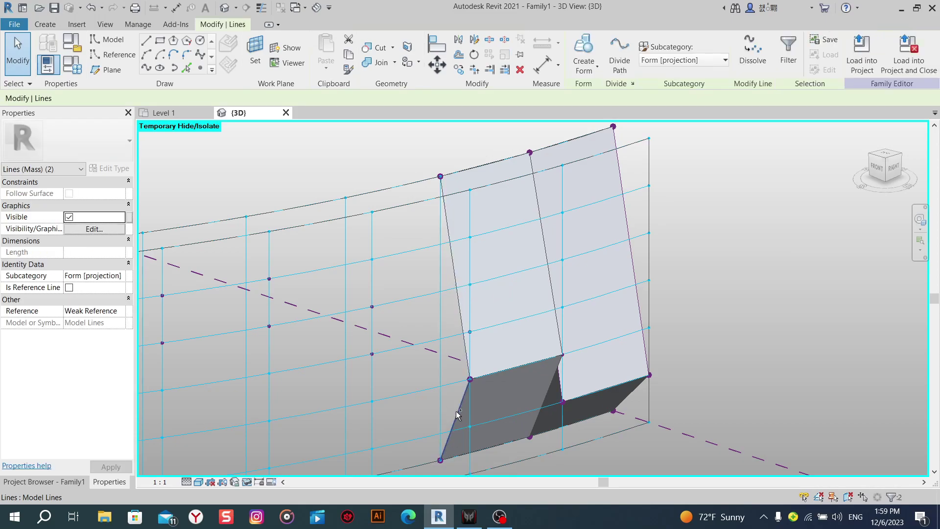
Turn the selected lines into a solid leaning panel with Solid Form.
left_click(578, 76)
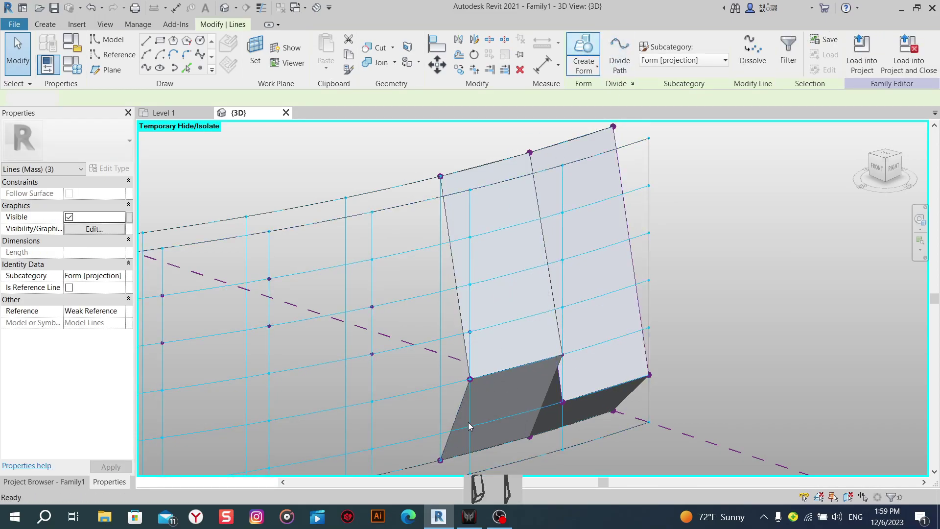
left_click(515, 492)
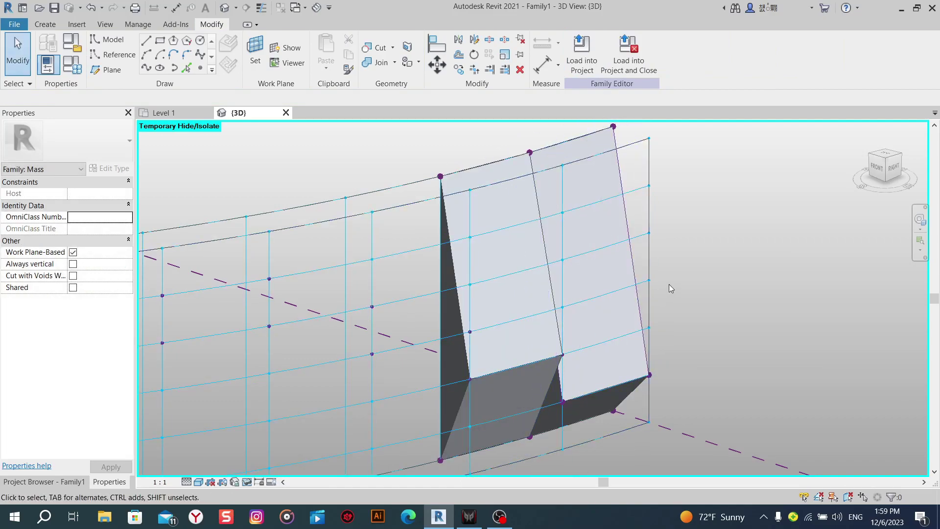
middle_click_drag(669, 284, 471, 322, "shift")
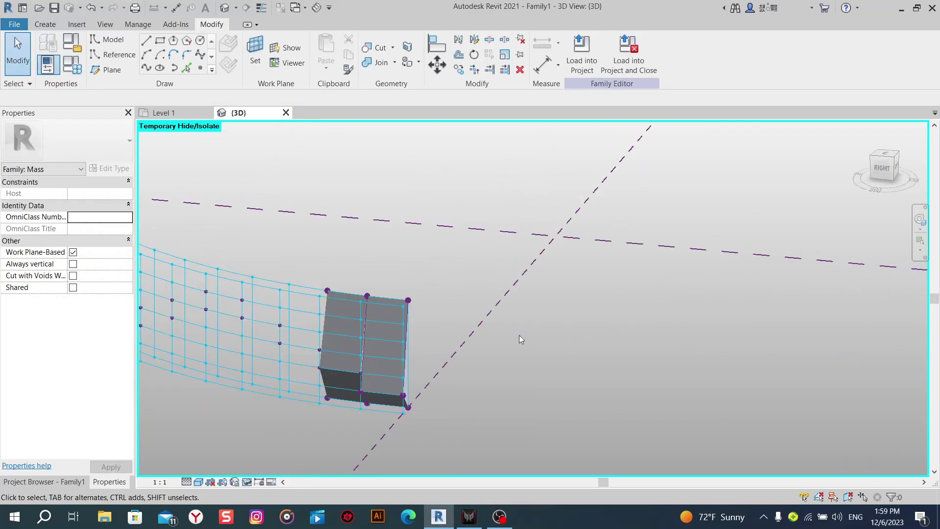
middle_click_drag(472, 322, 335, 336, "shift")
scroll(334, 336, "up", 5)
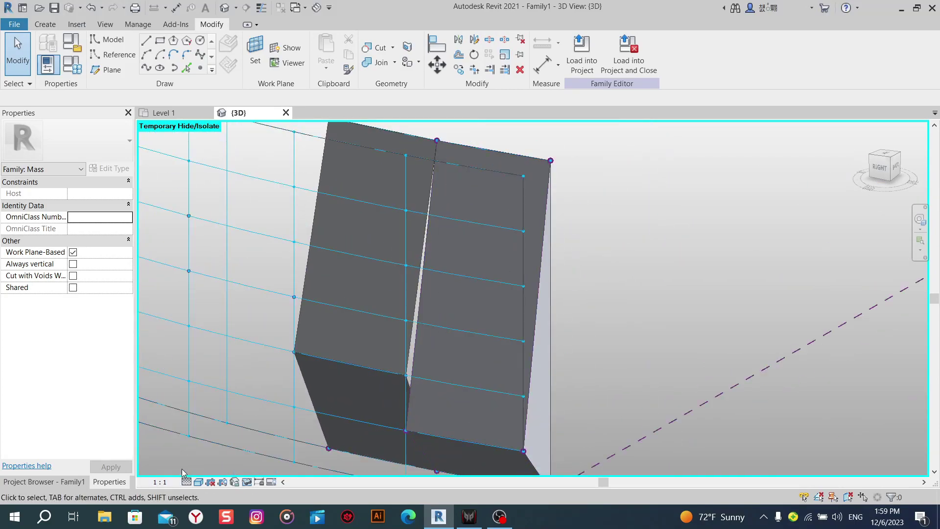
Switch the view's visual style to Wireframe to expose the panel lines.
left_click(199, 482)
left_click(217, 420)
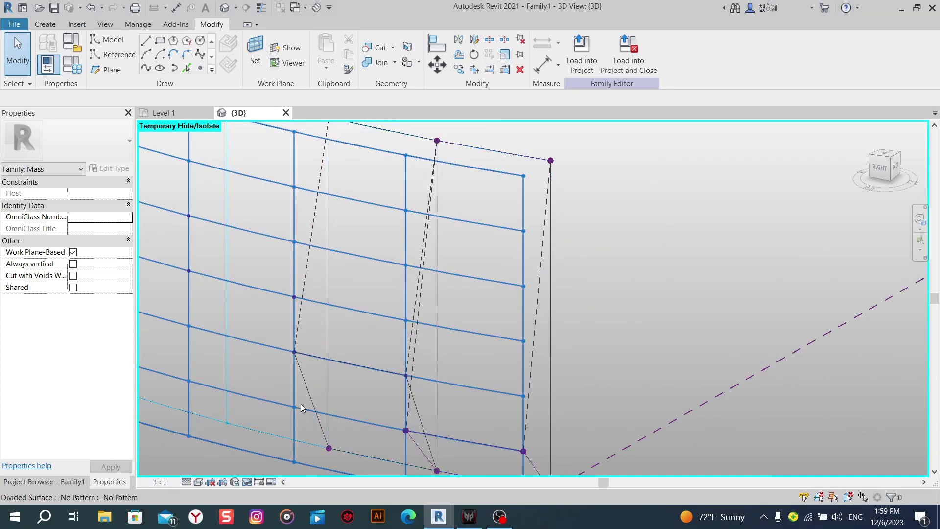
middle_click_drag(563, 387, 469, 390, "shift")
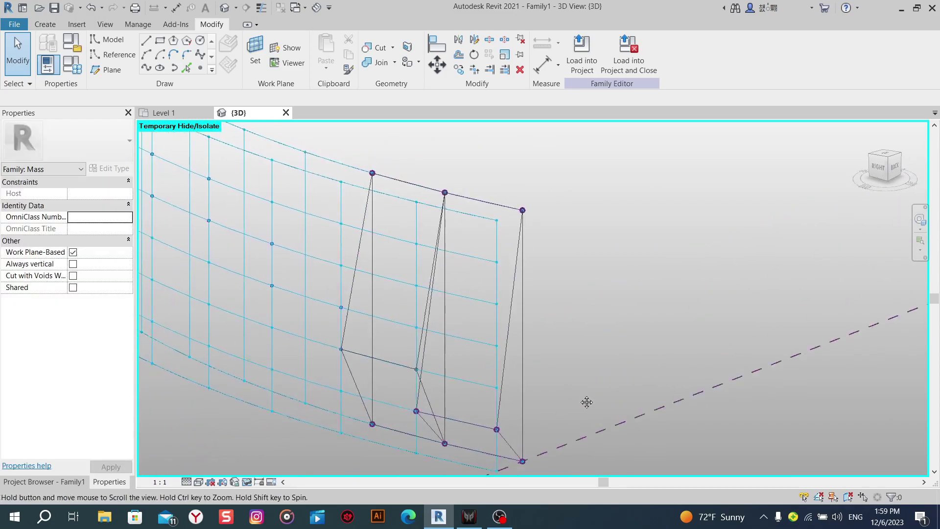
scroll(468, 391, "up", 3)
scroll(465, 376, "down", 1)
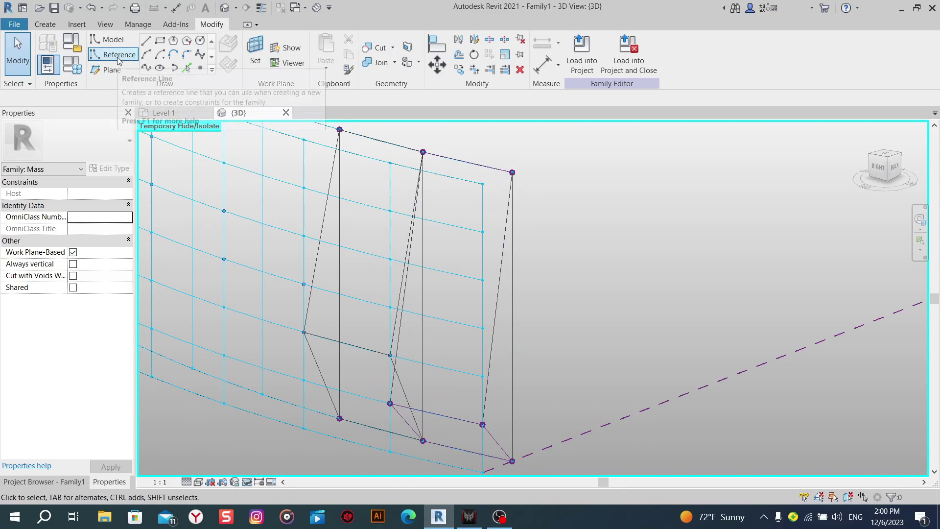
Draw a model line from the top surface point down to a bottom surface point.
left_click(109, 39)
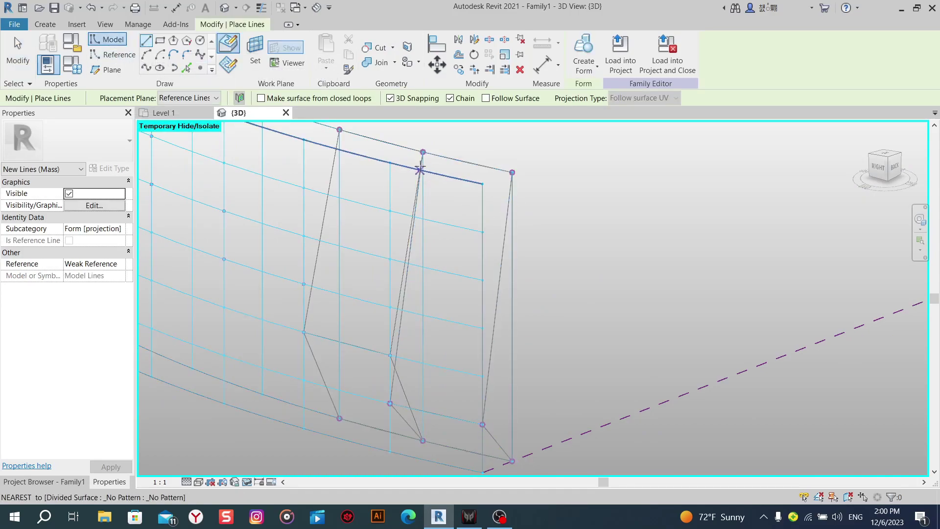
left_click(423, 151)
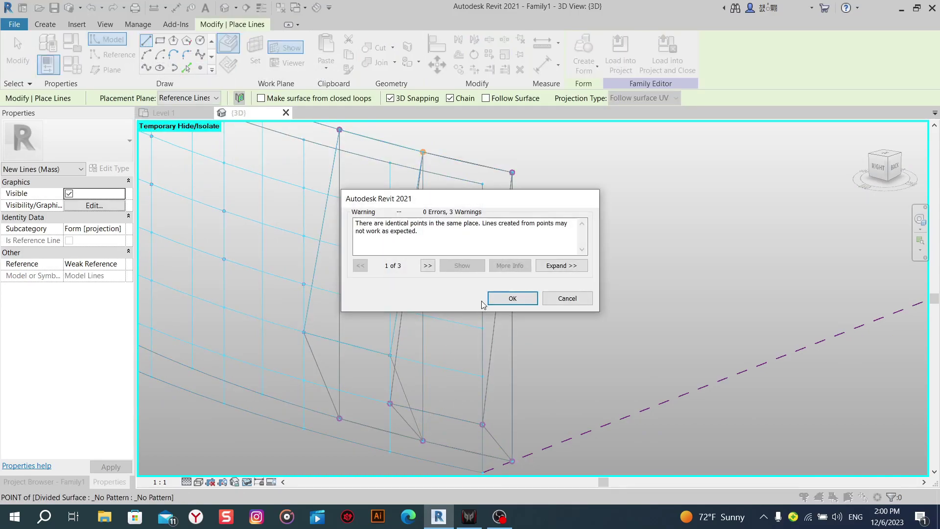
left_click(512, 298)
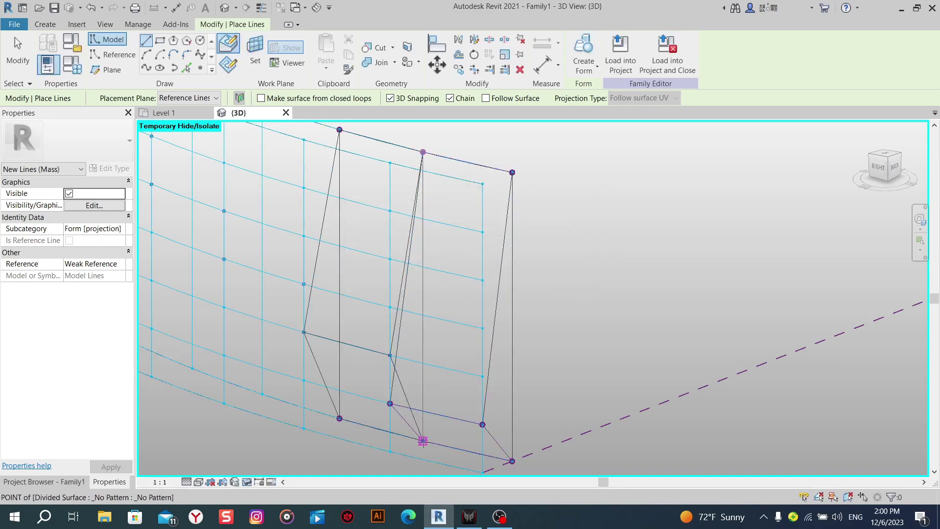
left_click(423, 440)
left_click(513, 296)
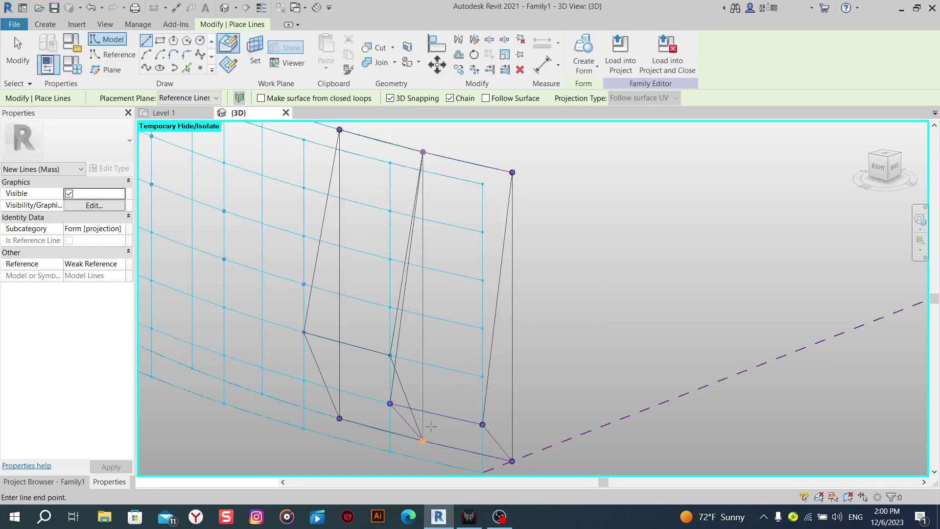
scroll(431, 426, "up", 1)
scroll(426, 416, "up", 1)
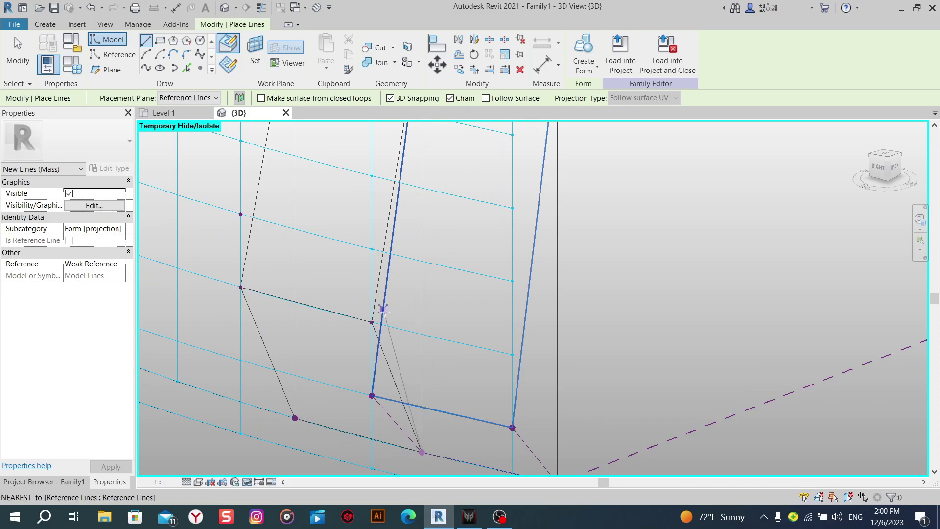
Extend the chain through the mid-height point back to the top surface point, then check the three-line chain.
left_click(372, 322)
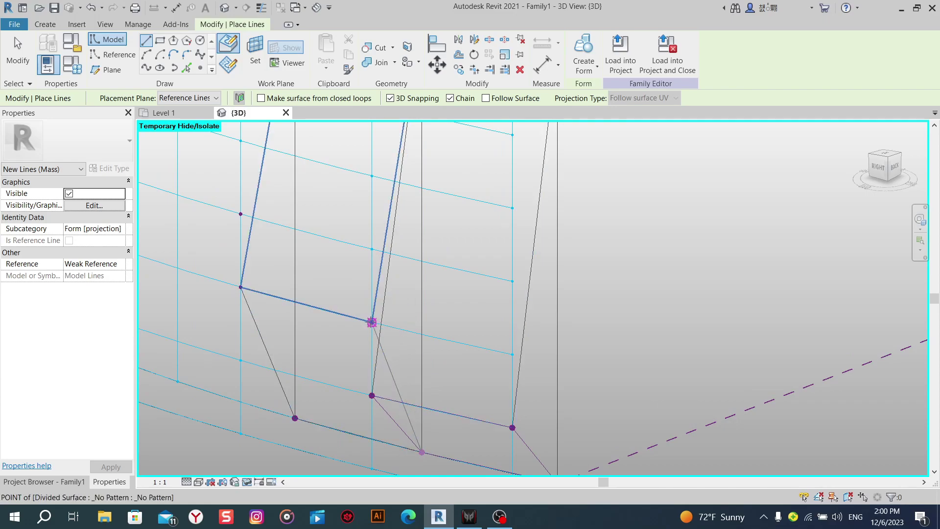
left_click(493, 303)
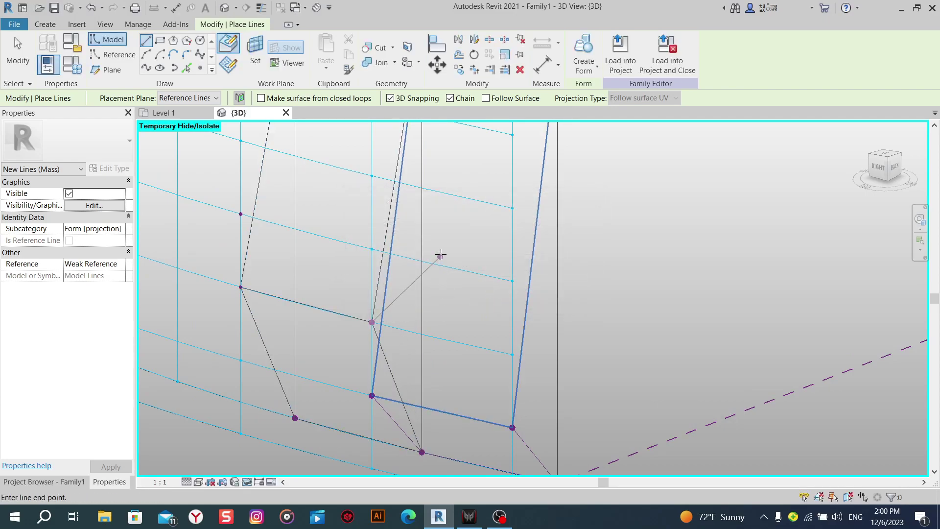
scroll(440, 254, "down", 2)
middle_click_drag(440, 254, 430, 331)
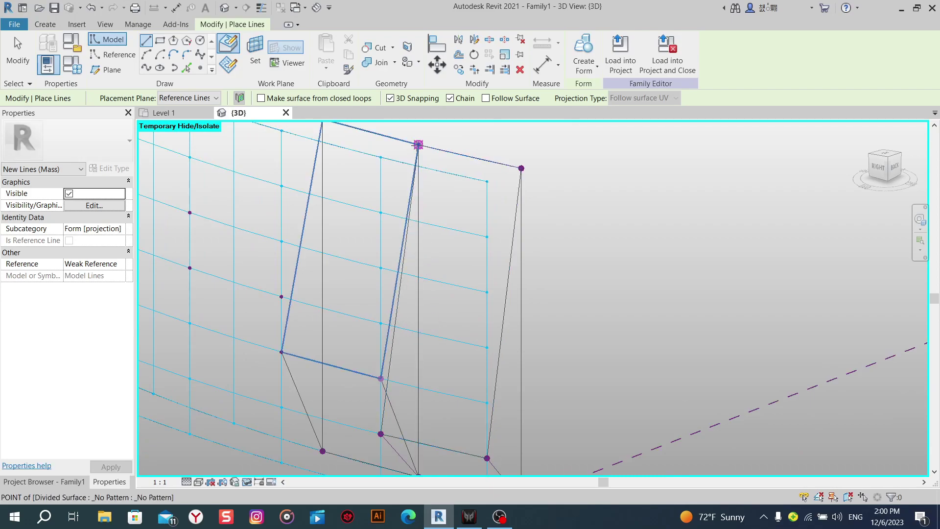
left_click(418, 145)
left_click(511, 300)
right_click(465, 230)
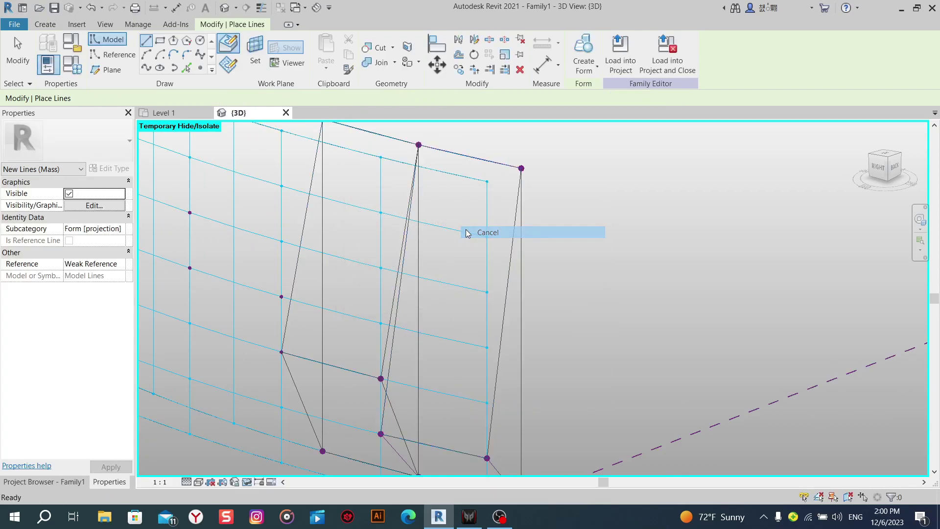
left_click(467, 233)
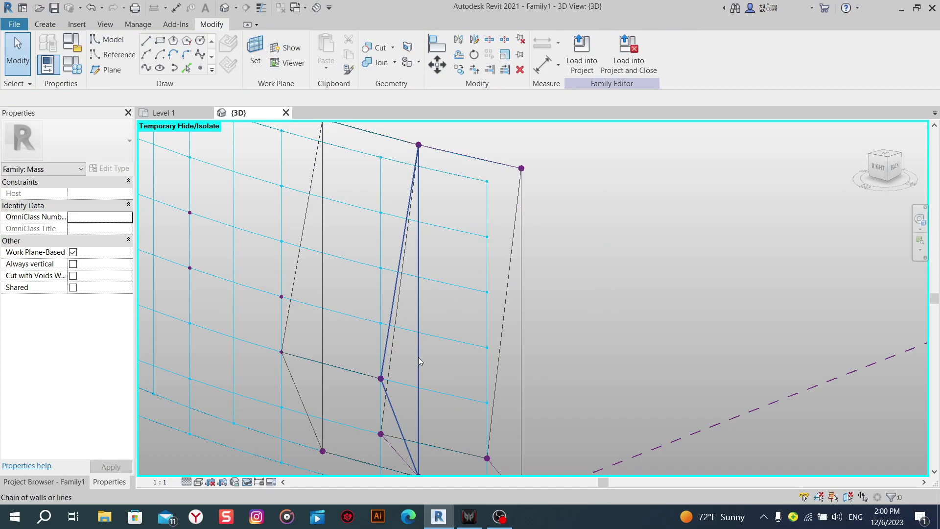
left_click(419, 358)
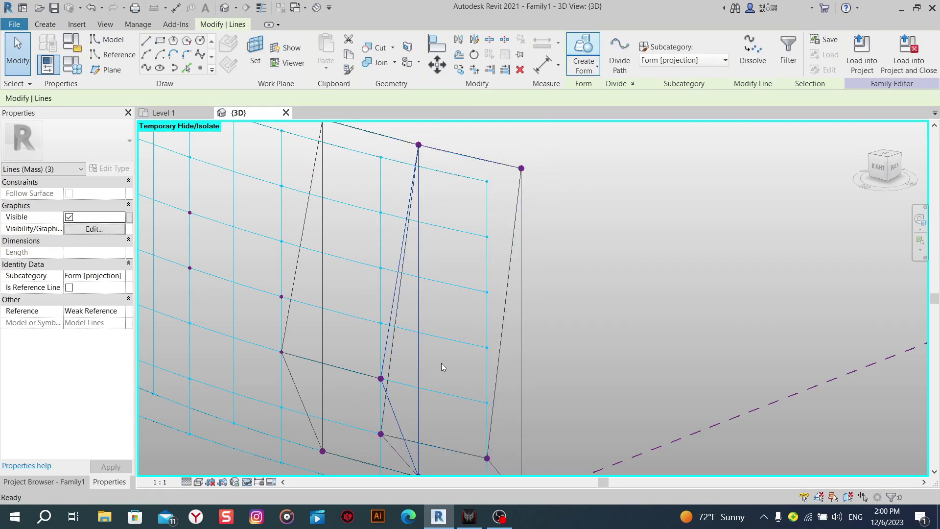
key("Escape")
middle_click_drag(398, 457, 443, 388, "shift")
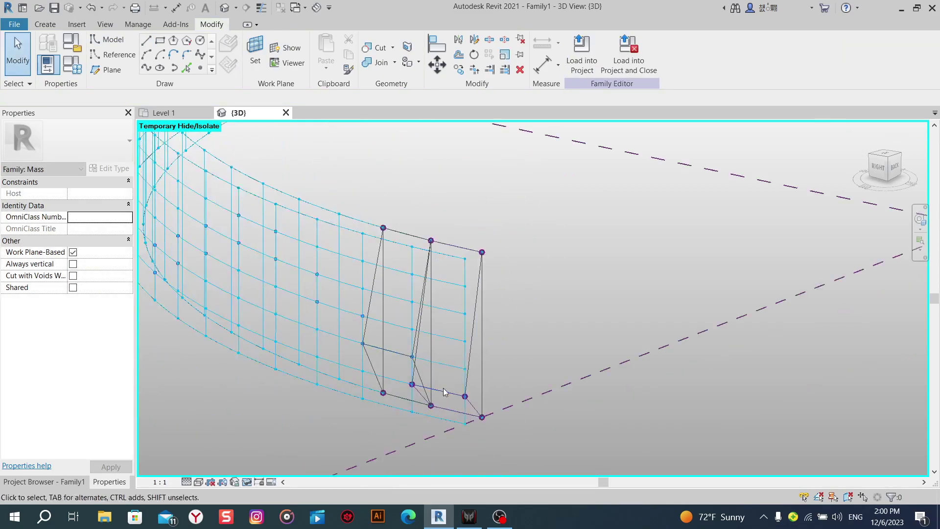
Switch the visual style back to Shaded and view the whole curved ring.
left_click(199, 482)
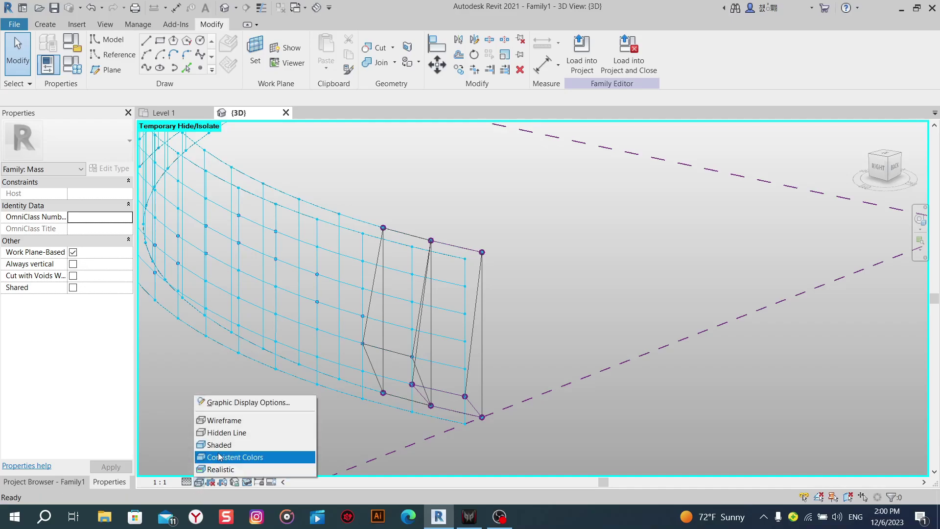
left_click(220, 445)
mouse_move(302, 394)
middle_mouse_down("shift")
mouse_move(387, 384)
mouse_move(296, 383)
middle_mouse_up("shift")
middle_click_drag(375, 389, 520, 399, "shift")
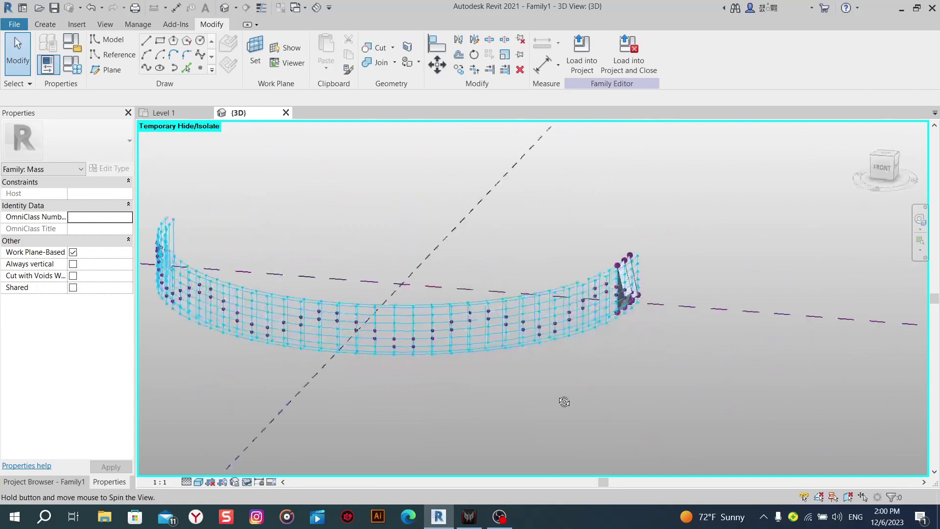
Zoom in on the end fins and start the Model Line tool.
scroll(618, 348, "up", 5)
scroll(499, 417, "up", 2)
scroll(545, 369, "up", 3)
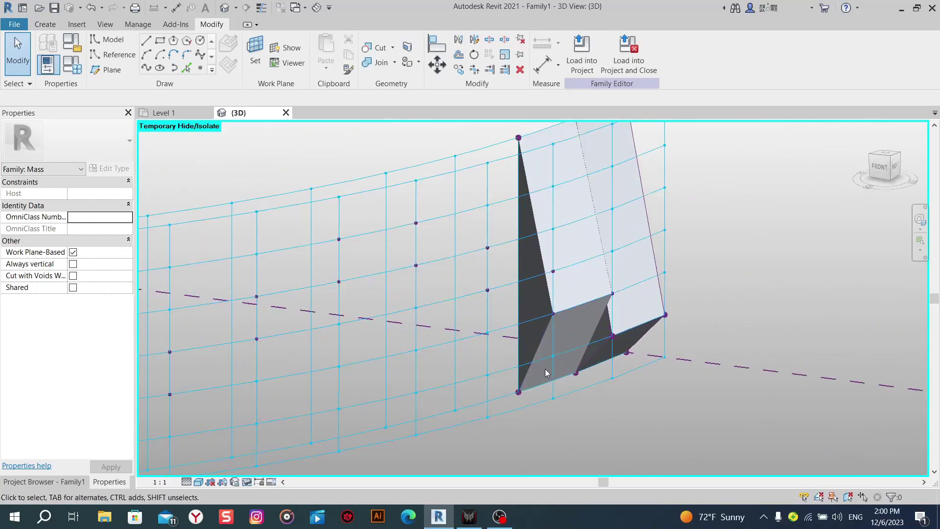
scroll(510, 377, "up", 3)
middle_click_drag(510, 377, 457, 332, "shift")
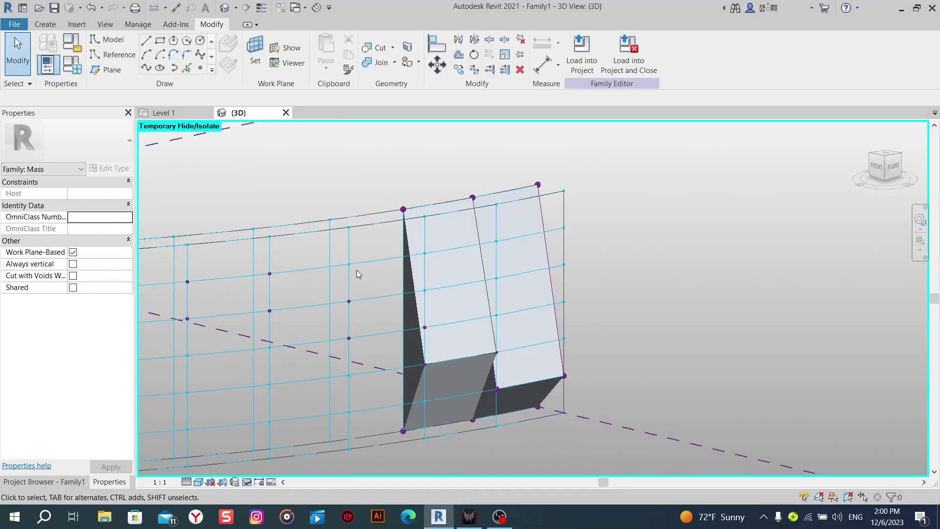
left_click(146, 43)
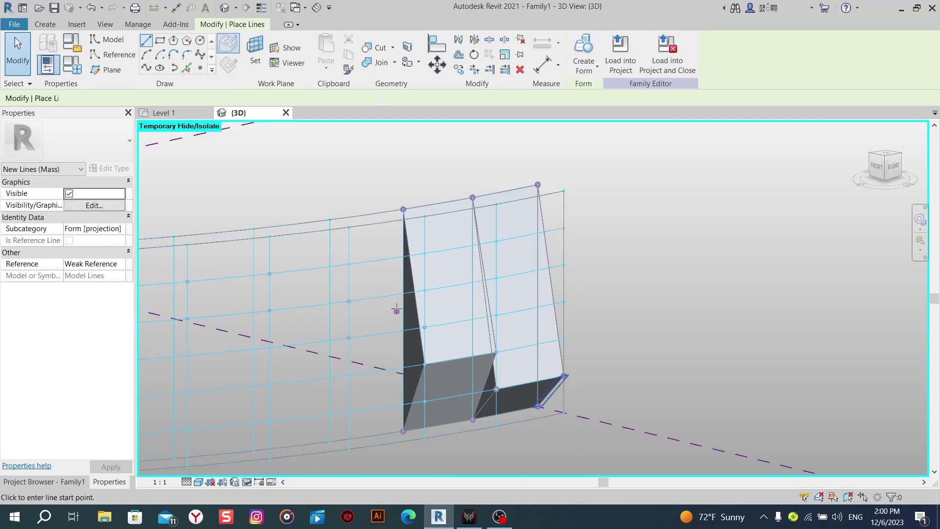
Draw model lines from a top surface point through lower divided-surface points, dismissing warnings.
left_click(330, 220)
scroll(353, 313, "up", 2)
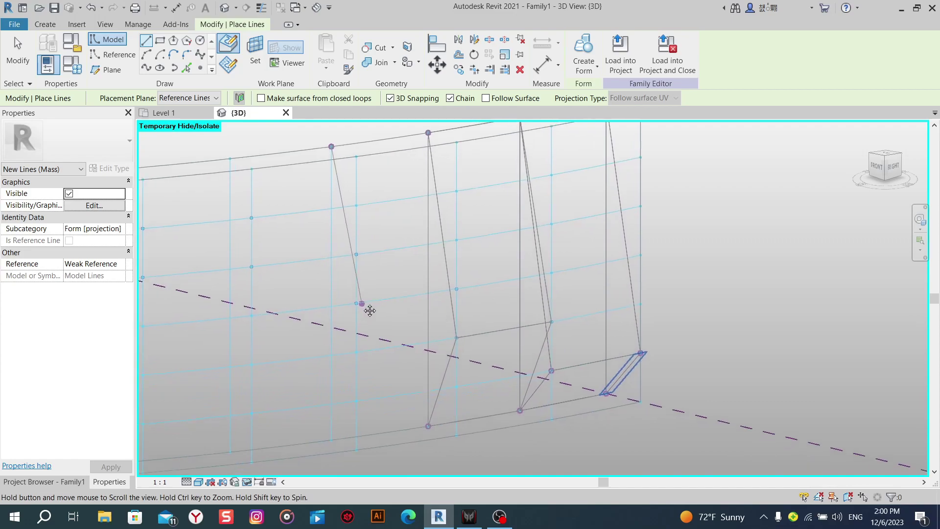
middle_click_drag(351, 315, 362, 292)
left_click(358, 301)
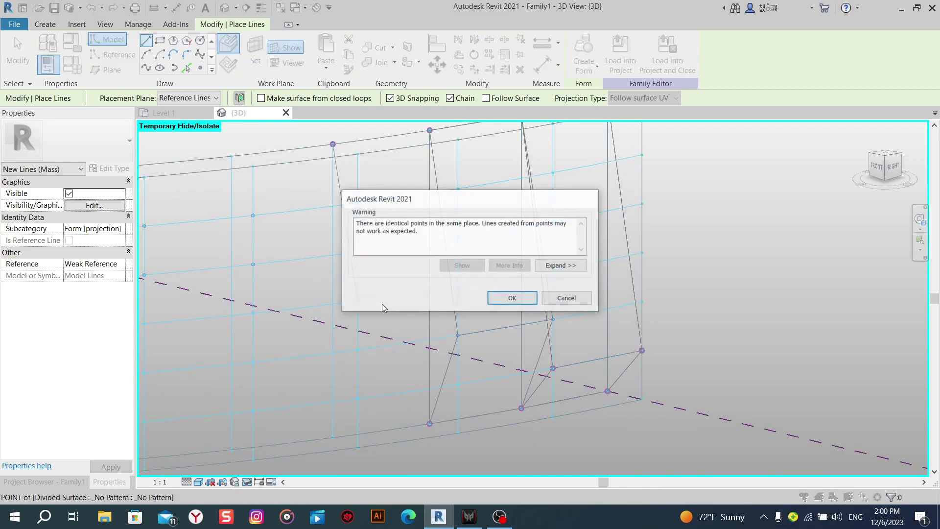
left_click(511, 297)
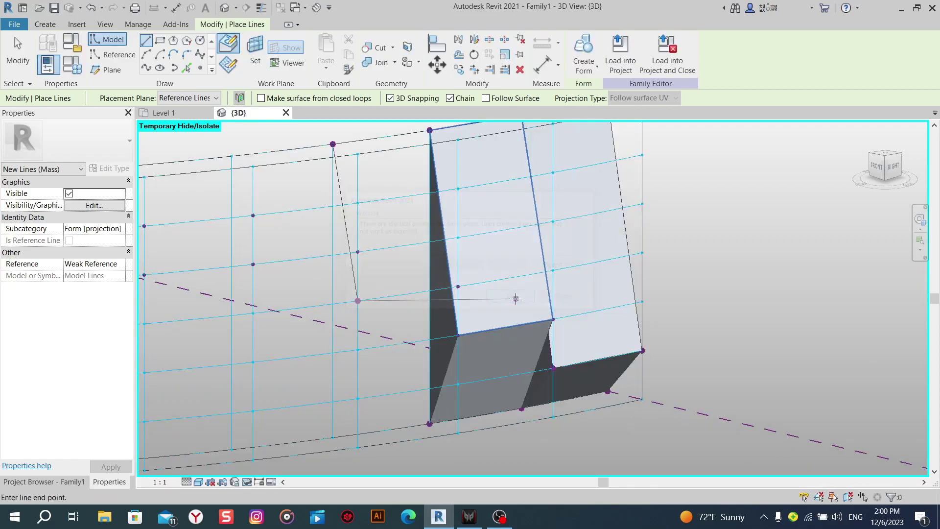
left_click(458, 287)
left_click(512, 296)
middle_click_drag(453, 221, 445, 282)
left_click(421, 191)
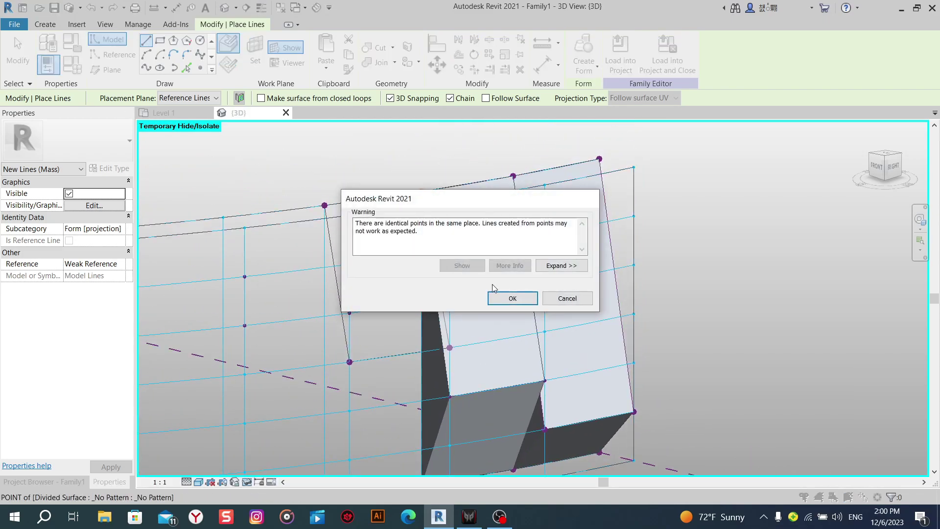
left_click(512, 296)
Back out a stray top-point line with Cancel and Undo, restarting at a bottom surface point.
middle_click_drag(429, 387, 425, 330)
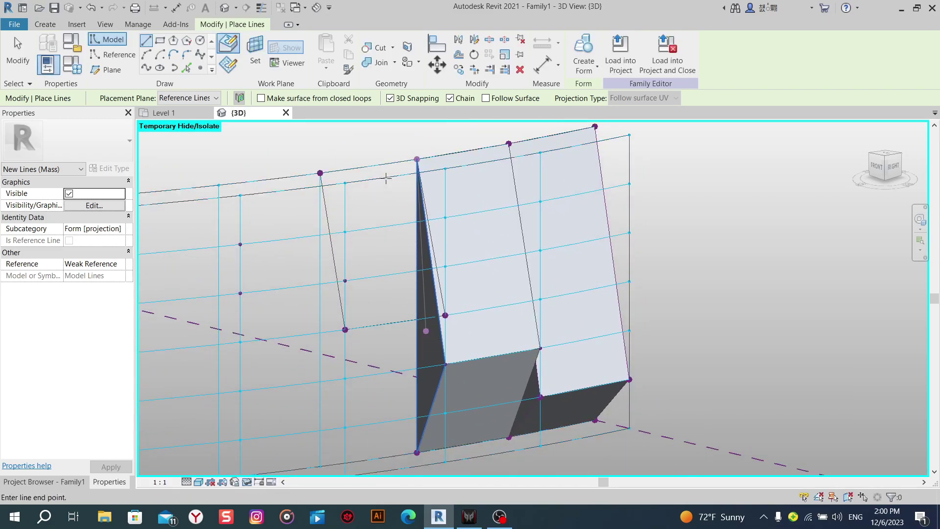
left_click(319, 173)
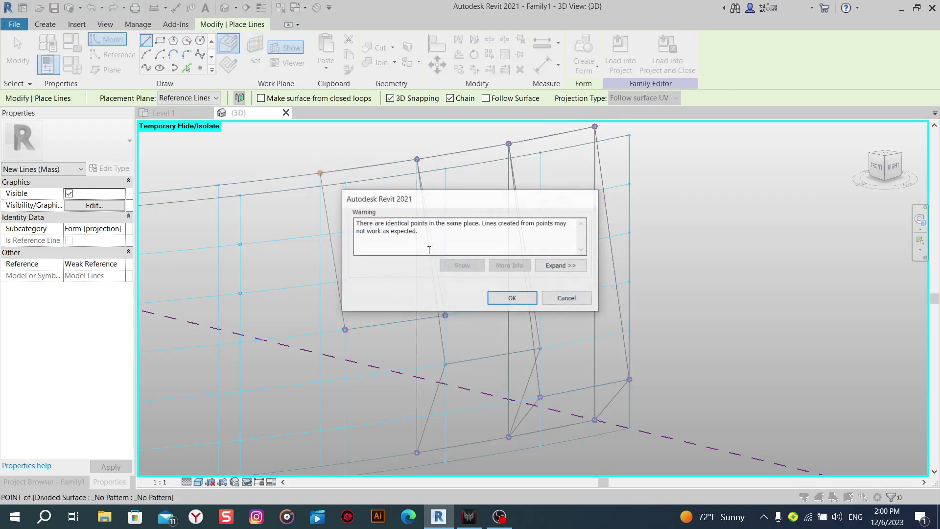
left_click(512, 296)
right_click(327, 140)
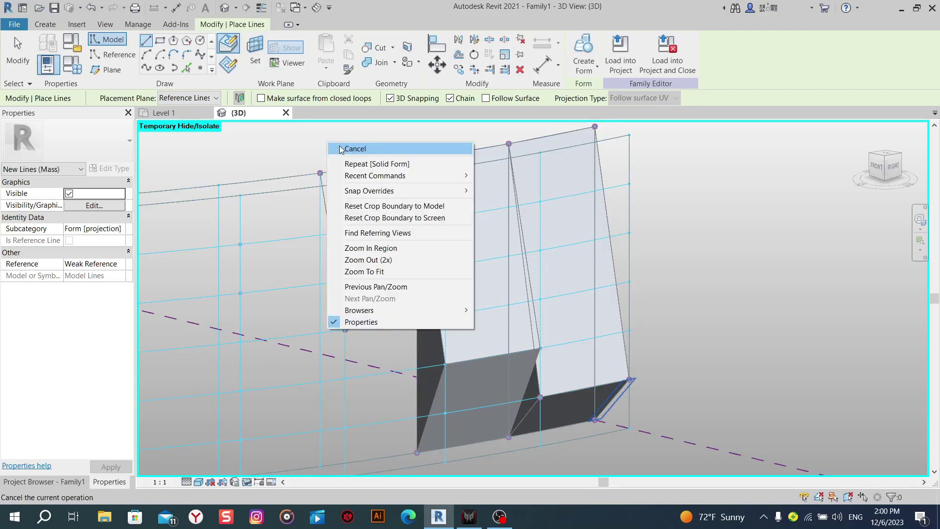
left_click(340, 147)
key("ctrl+z")
middle_click_drag(416, 437, 417, 405)
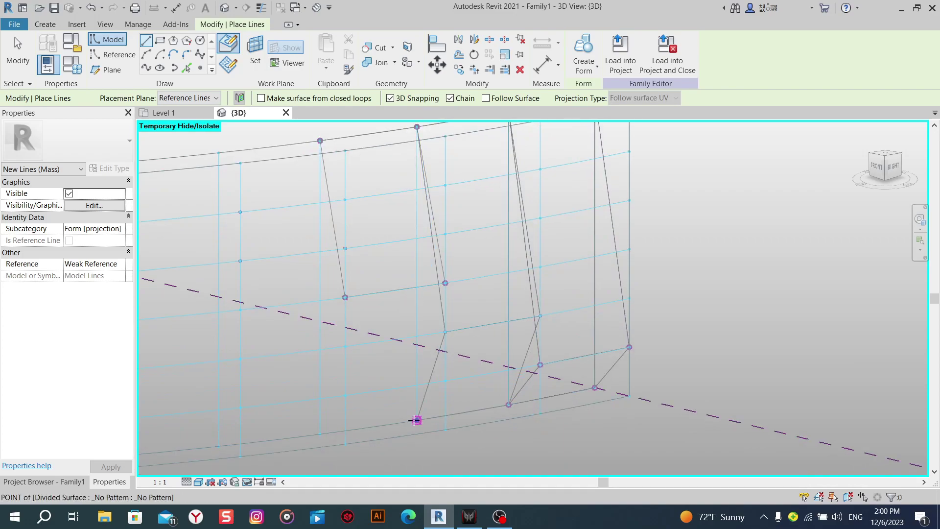
left_click(416, 420)
left_click(510, 296)
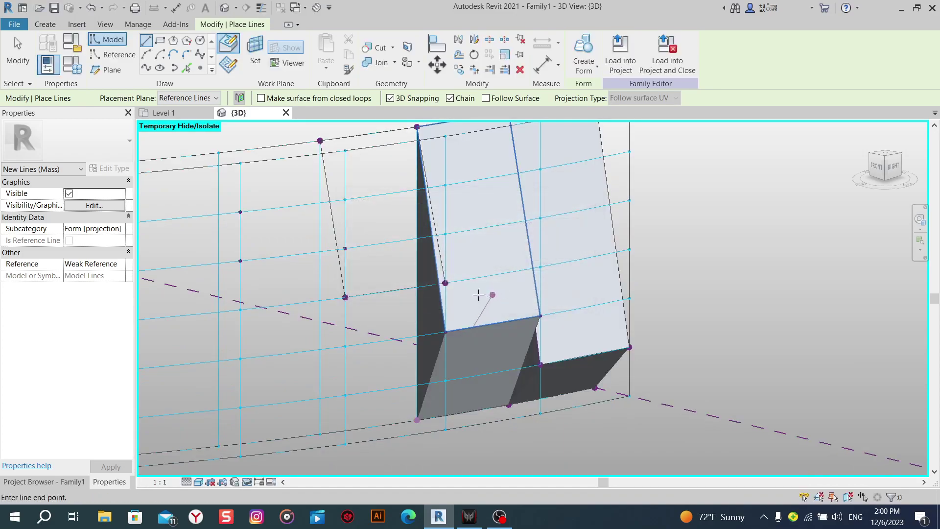
Continue the outline through the remaining surface points and close the four-line loop.
left_click(452, 286)
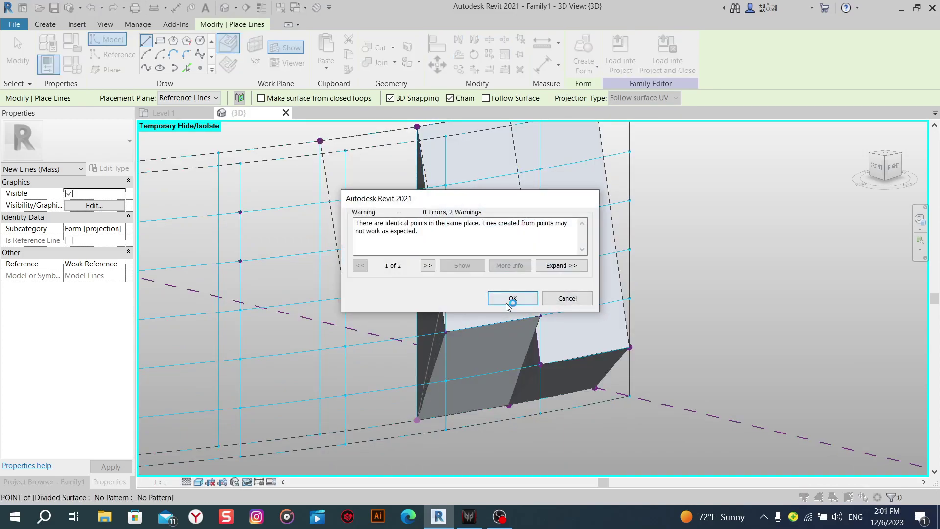
left_click(568, 298)
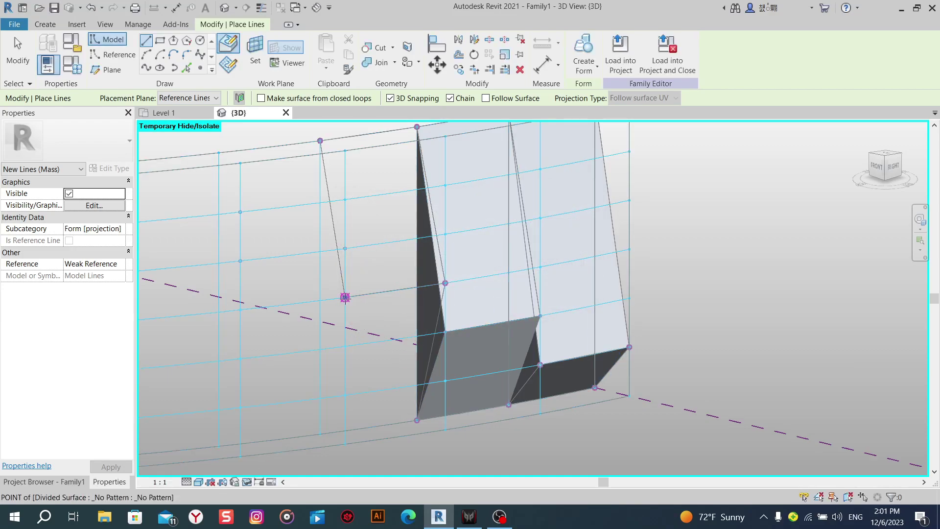
left_click(344, 297)
left_click(511, 297)
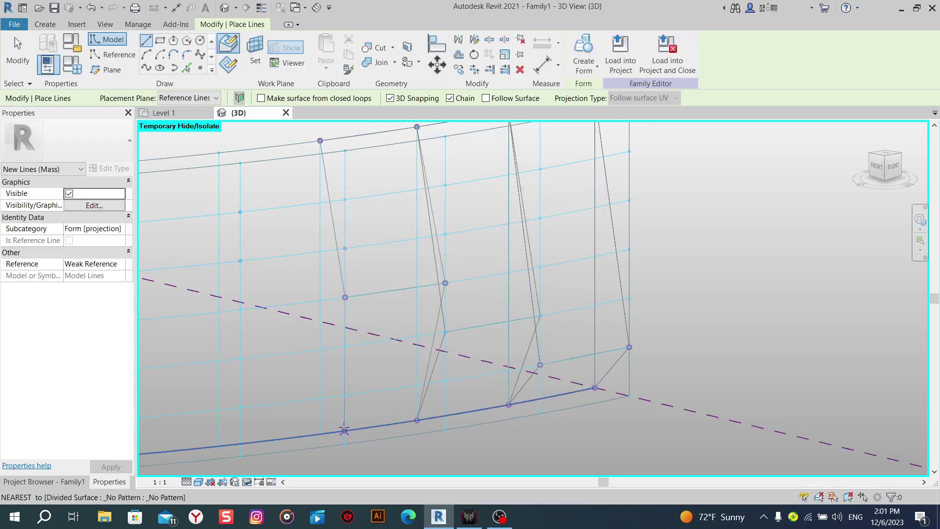
left_click(319, 434)
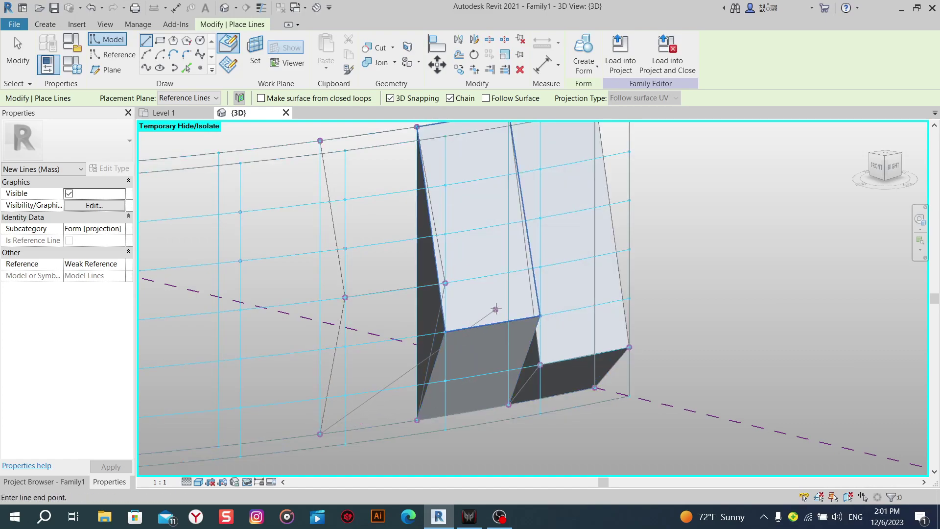
left_click(417, 420)
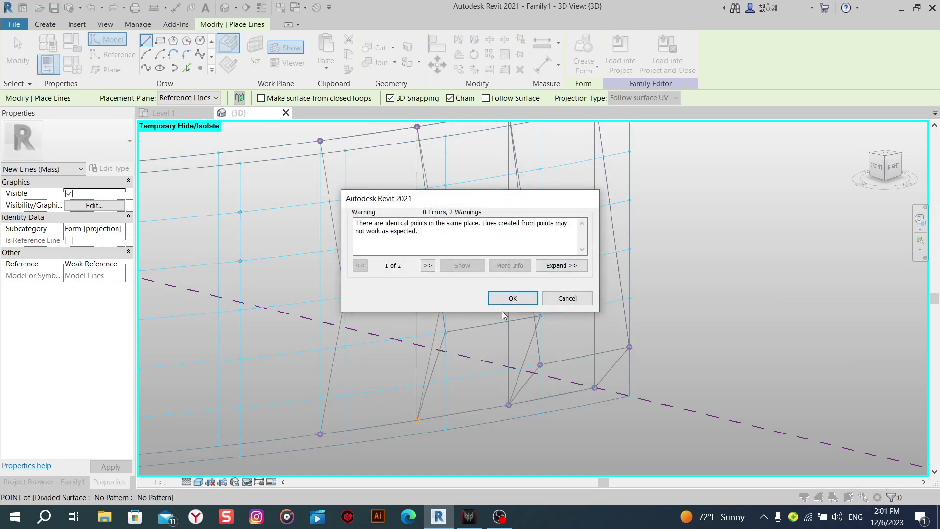
left_click(512, 296)
left_click(445, 283)
right_click(451, 283)
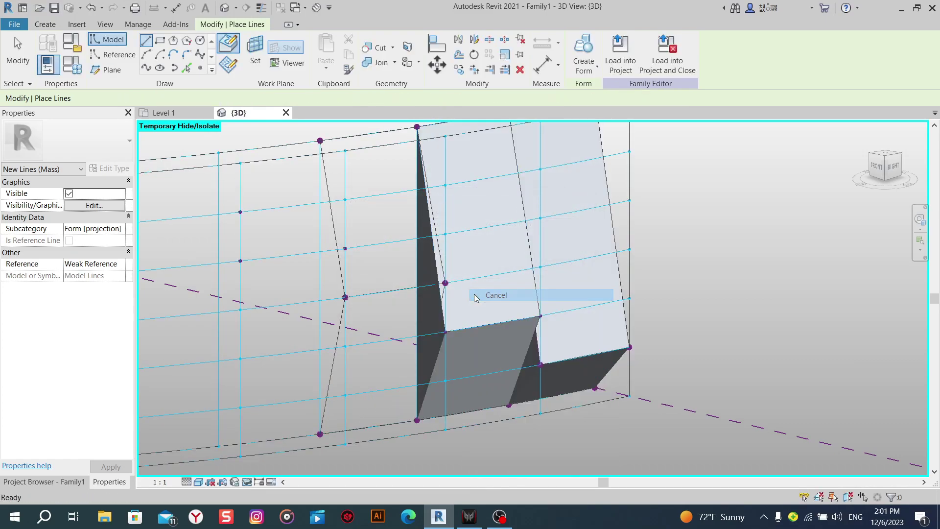
left_click(489, 316)
Create a solid leaning fin from the four-line outline via Create Form > Solid Form.
left_click(392, 422)
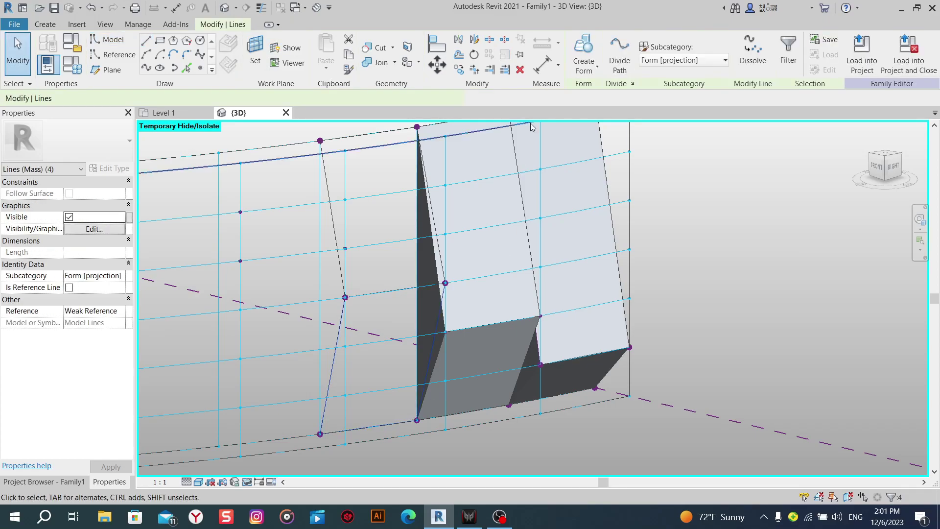
left_click(589, 75)
left_click(608, 88)
left_click(350, 471)
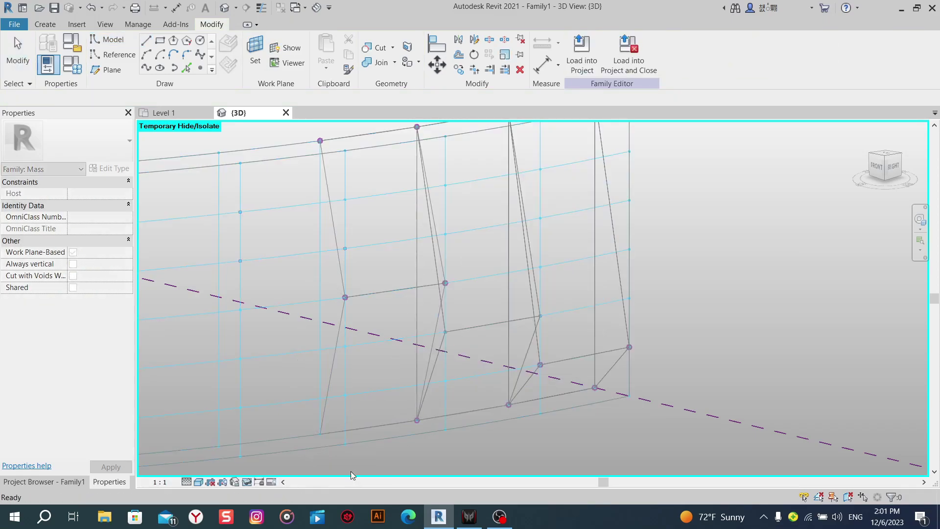
left_click(341, 279)
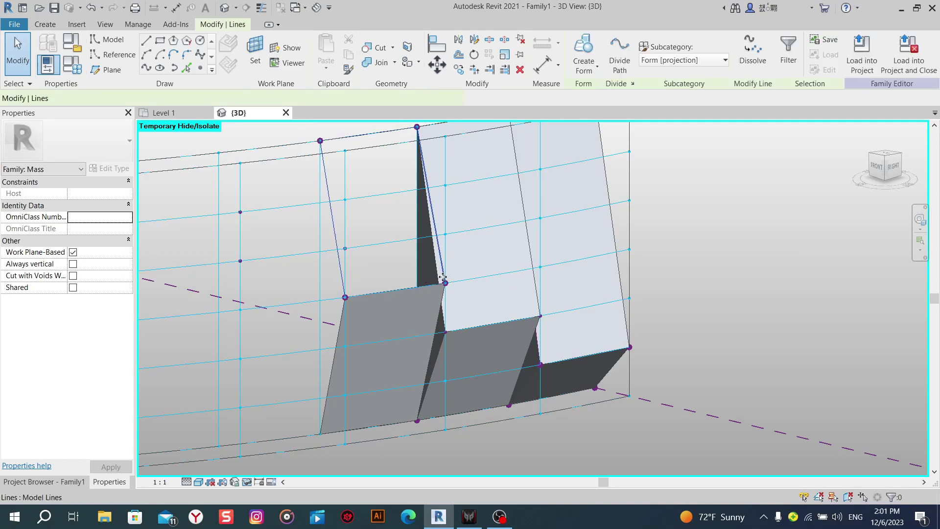
left_click(574, 59)
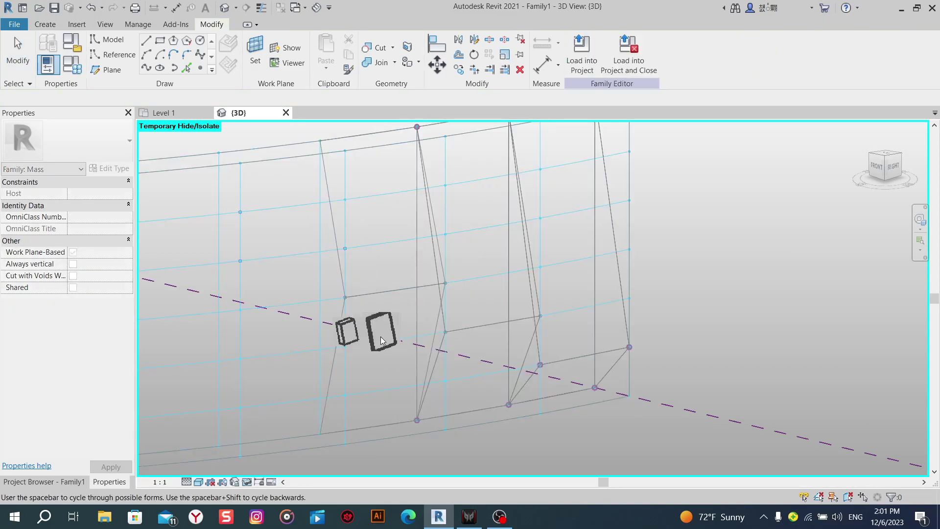
left_click(381, 336)
Draw a closed loop of model lines between surface points left of the existing fins.
middle_click_drag(565, 305, 686, 320, "shift")
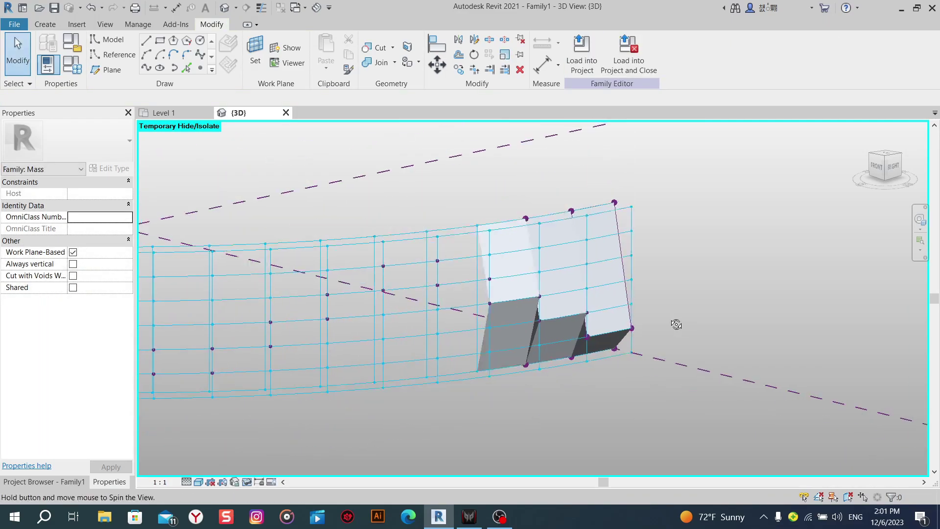
scroll(686, 320, "up", 4)
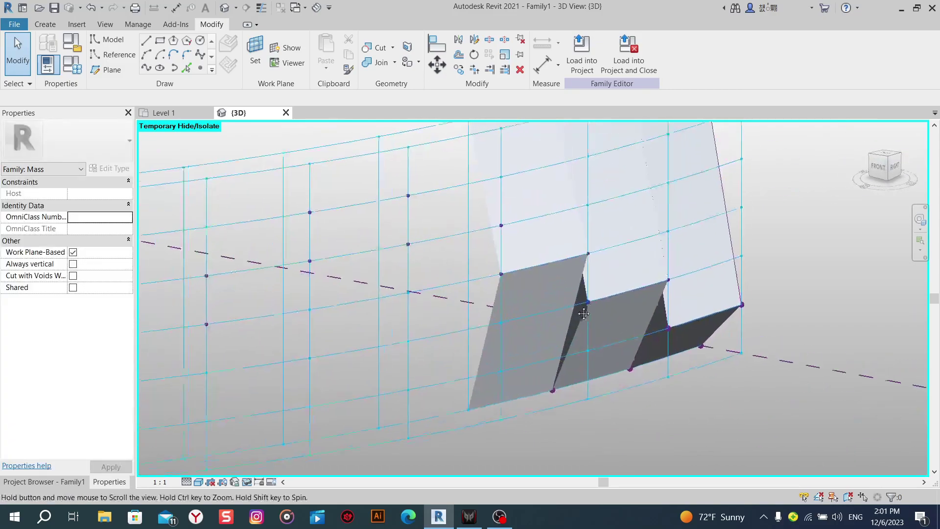
middle_click_drag(431, 319, 428, 364)
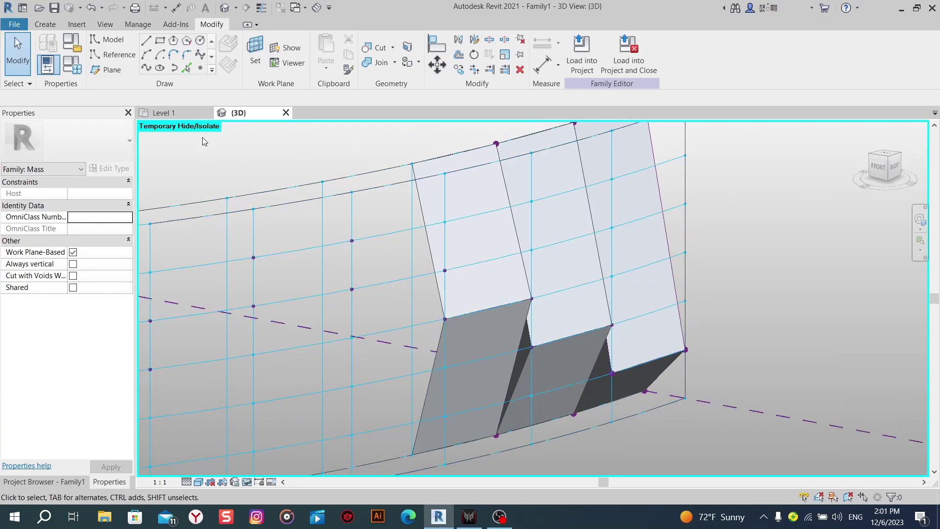
left_click(151, 43)
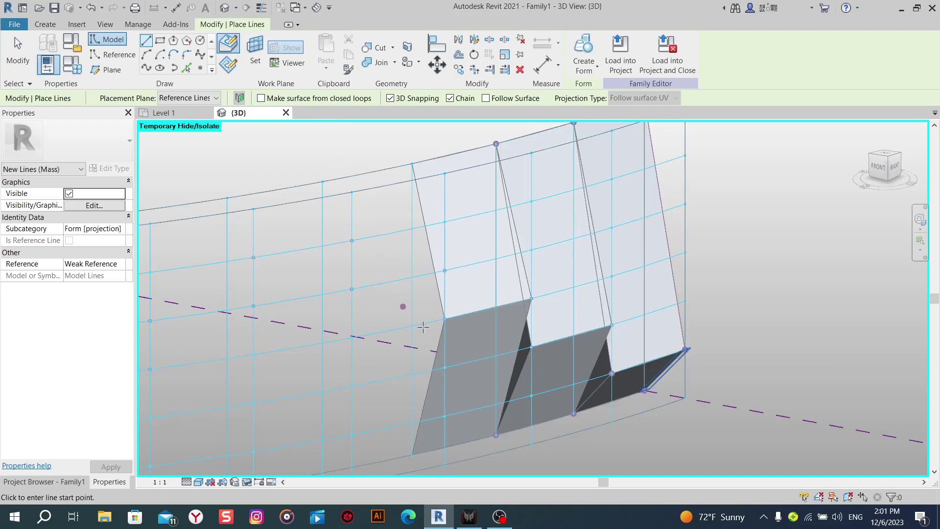
left_click(444, 305)
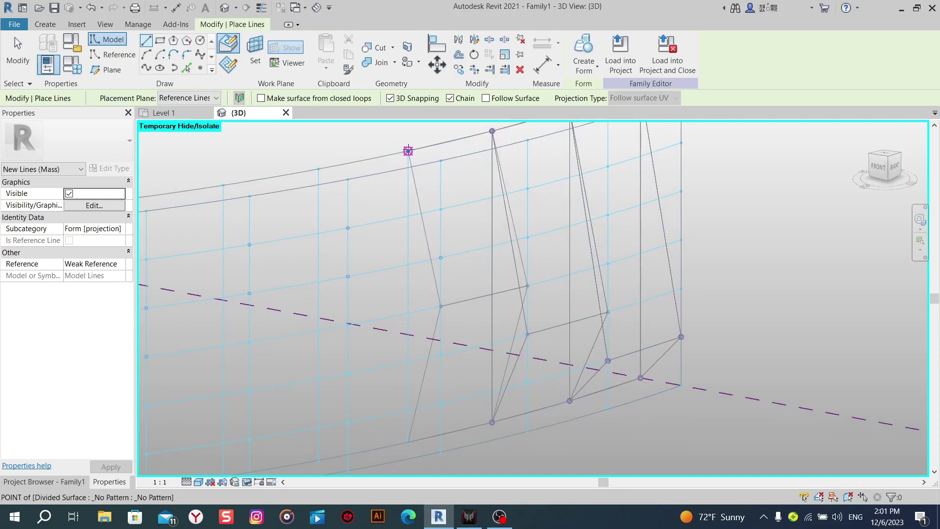
left_click(408, 151)
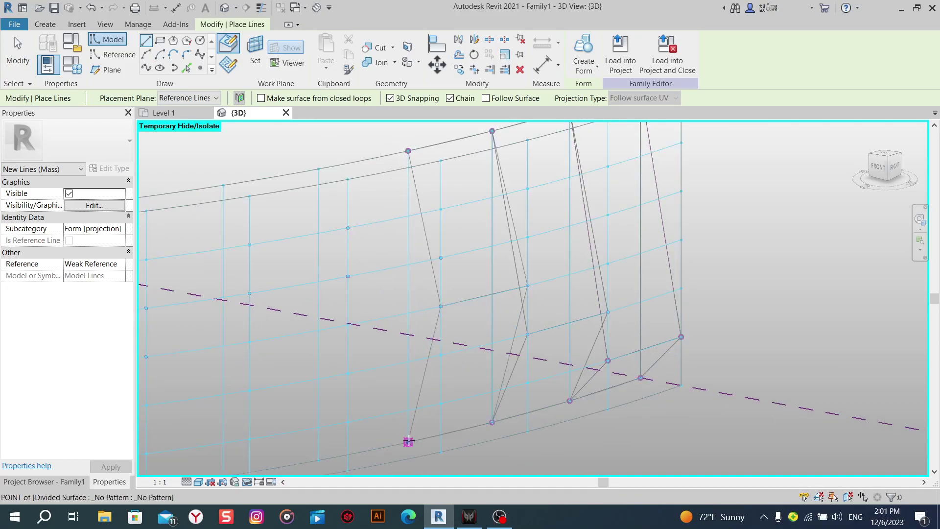
left_click(408, 442)
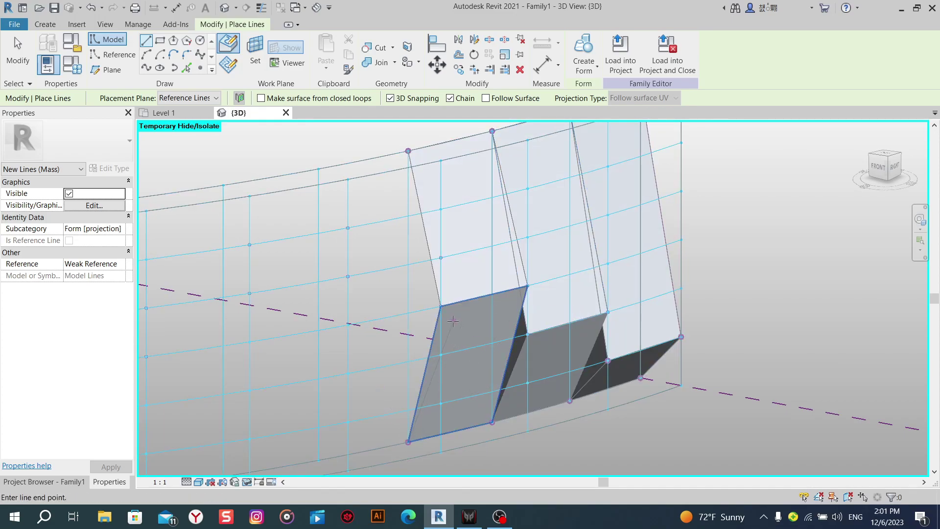
left_click(440, 306)
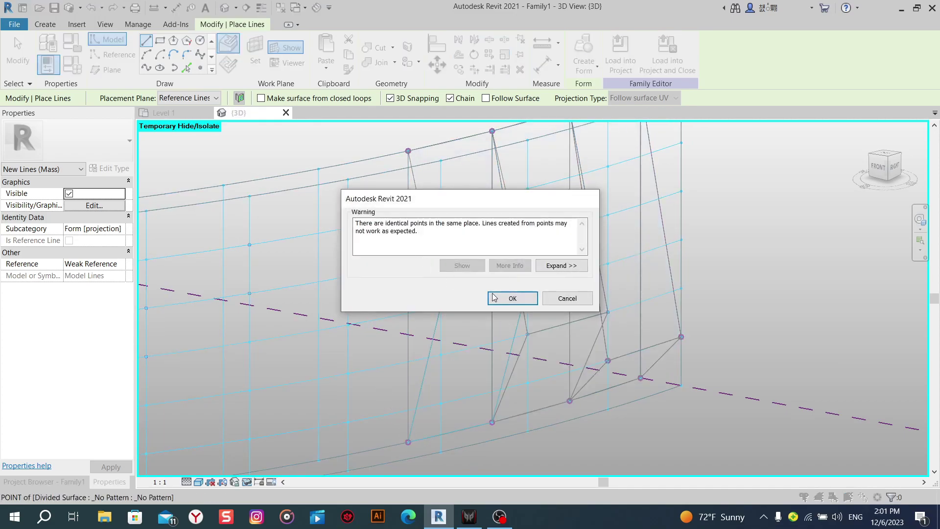
left_click(408, 151)
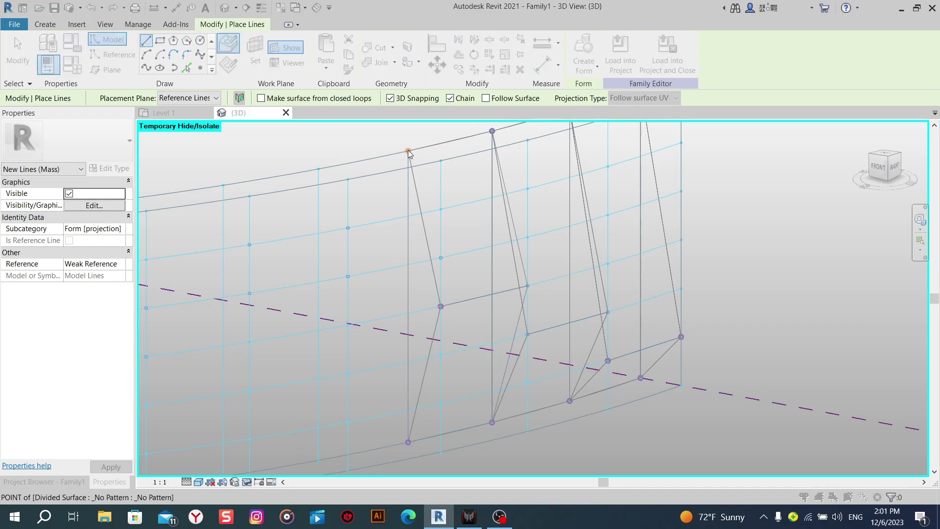
Finish line placement and turn the three new lines into a solid fin.
right_click(334, 132)
left_click(344, 141)
right_click(344, 142)
left_click(354, 150)
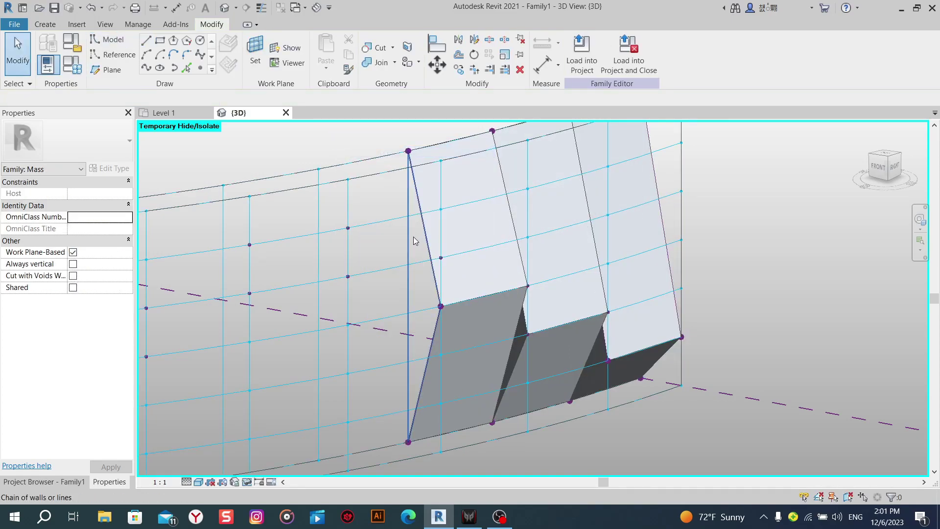
left_click(412, 237)
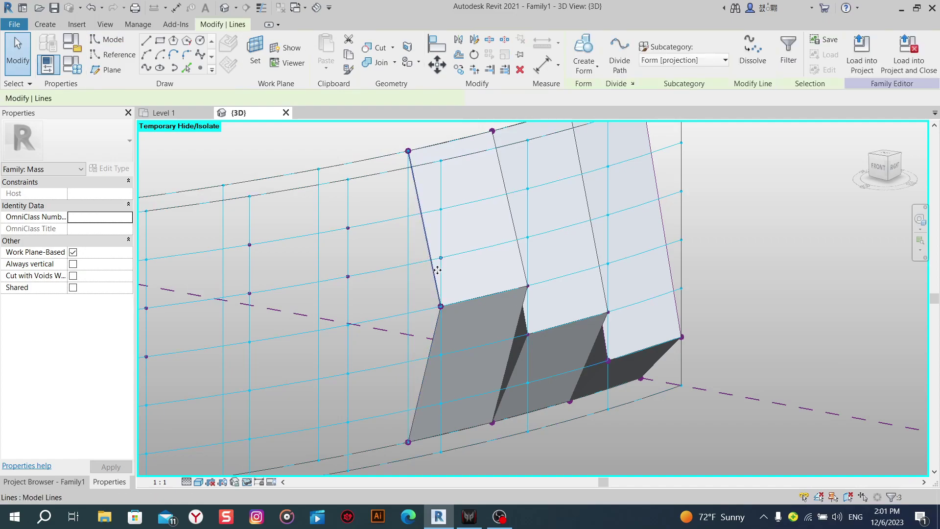
left_click(579, 55)
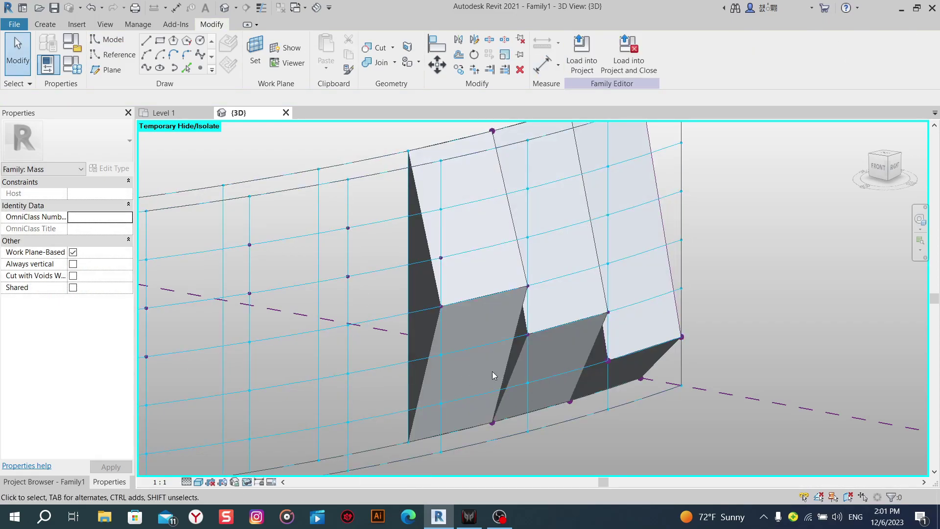
Switch the mass to Wireframe and pan toward the left part of the wall.
left_click(196, 483)
left_click(227, 421)
middle_click_drag(552, 347, 478, 342)
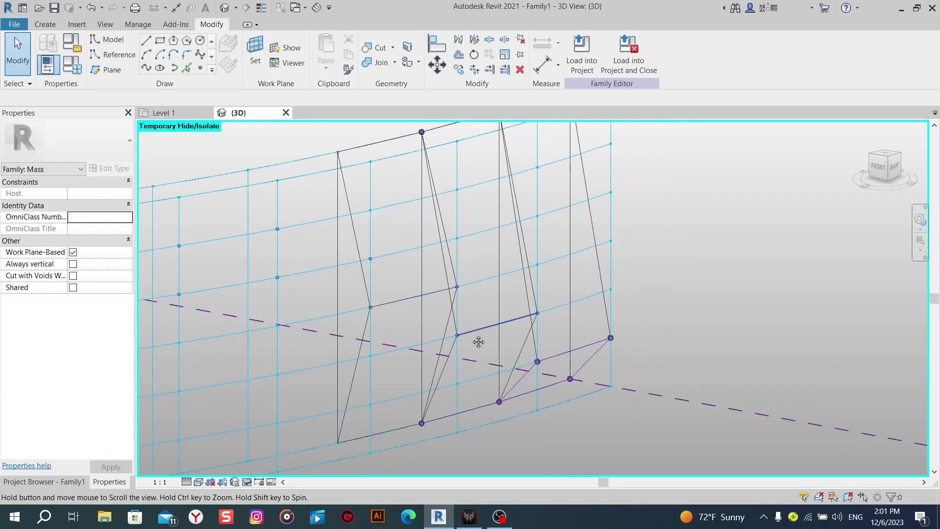
Draw model lines from the top-edge point down to surface points, accepting identical-points warnings.
left_click(146, 43)
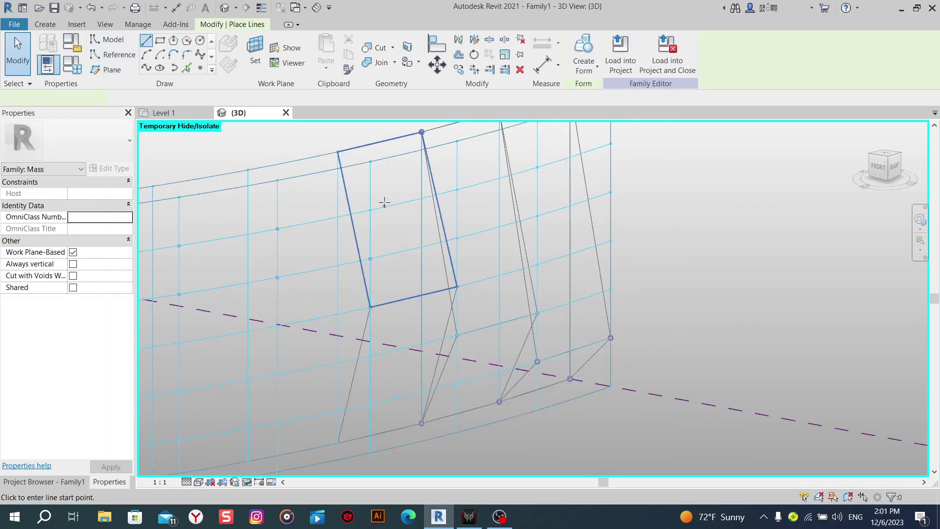
left_click(421, 132)
left_click(421, 422)
left_click(520, 300)
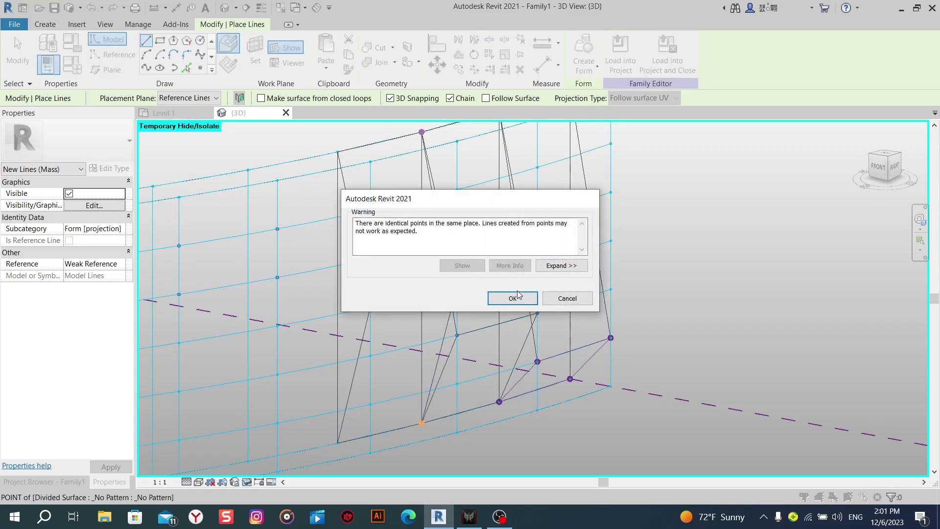
left_click(511, 297)
scroll(455, 293, "up", 3)
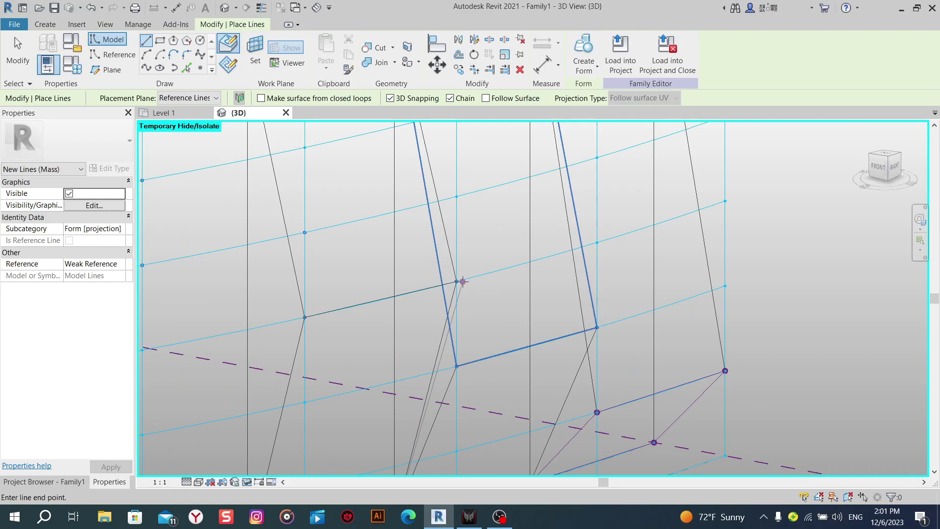
left_click(456, 282)
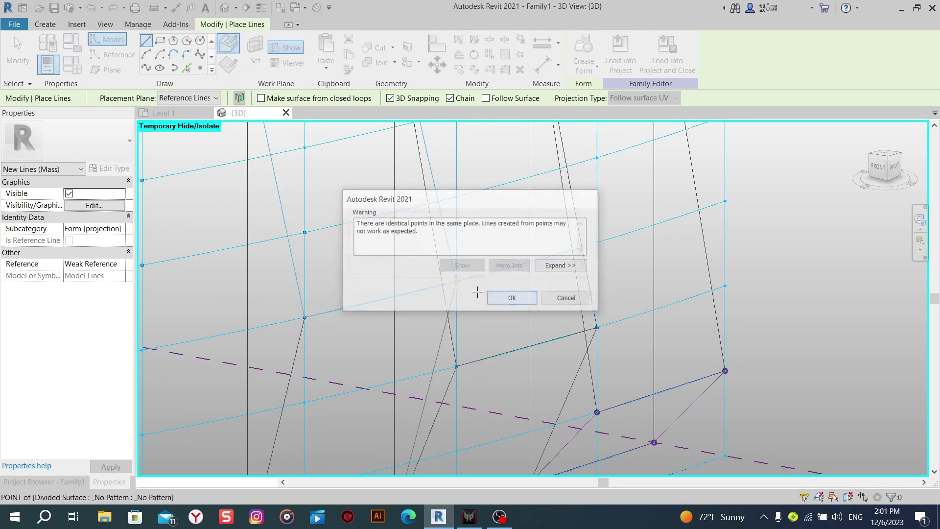
left_click(503, 304)
Place the last line endpoint, end line placement, and check the three-line chain.
middle_click_drag(457, 371, 467, 364)
scroll(474, 282, "down", 3)
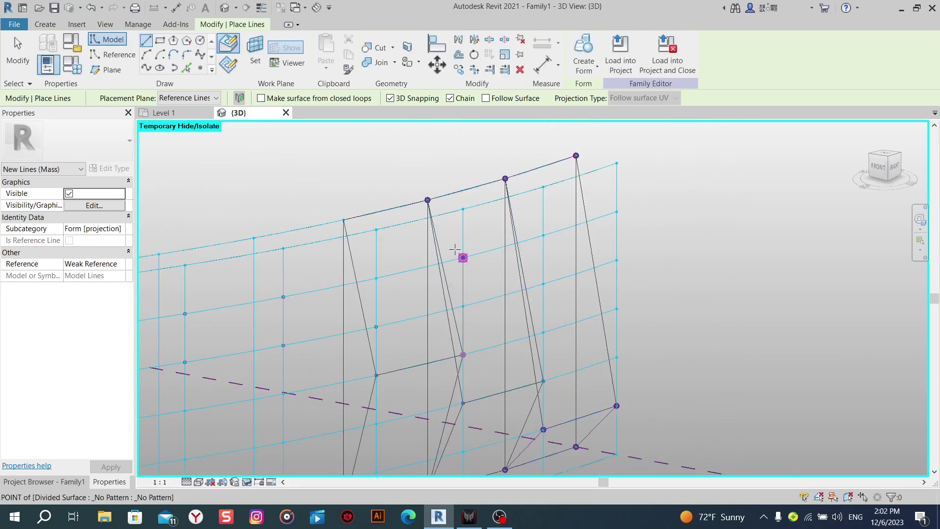
left_click(427, 199)
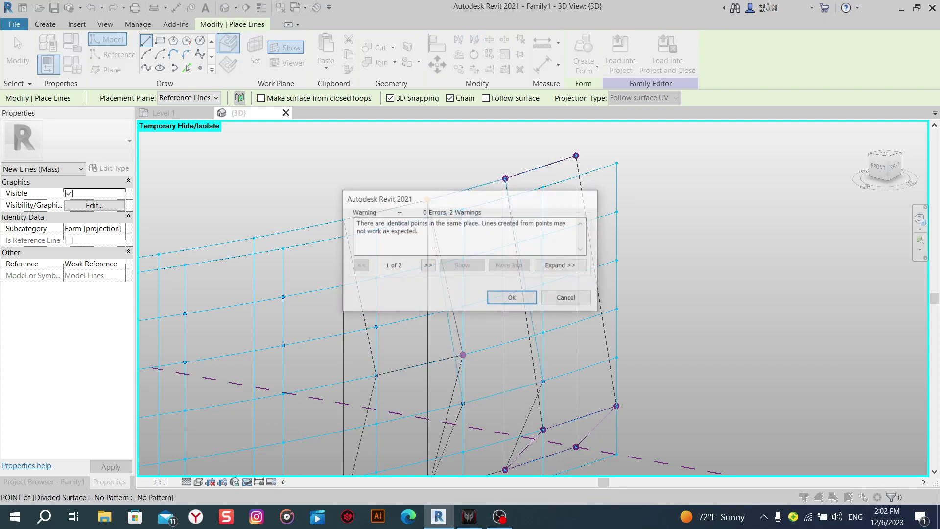
left_click(509, 296)
right_click(381, 182)
left_click(381, 182)
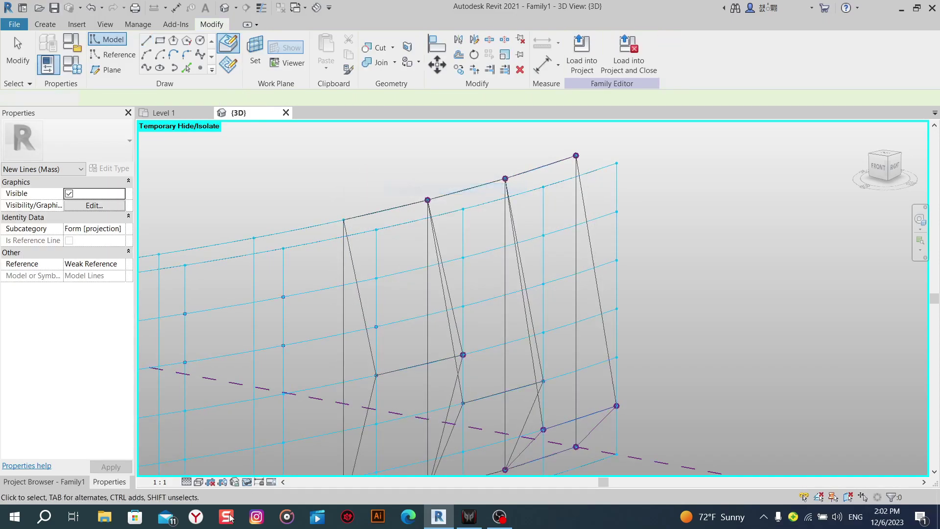
left_click(431, 381)
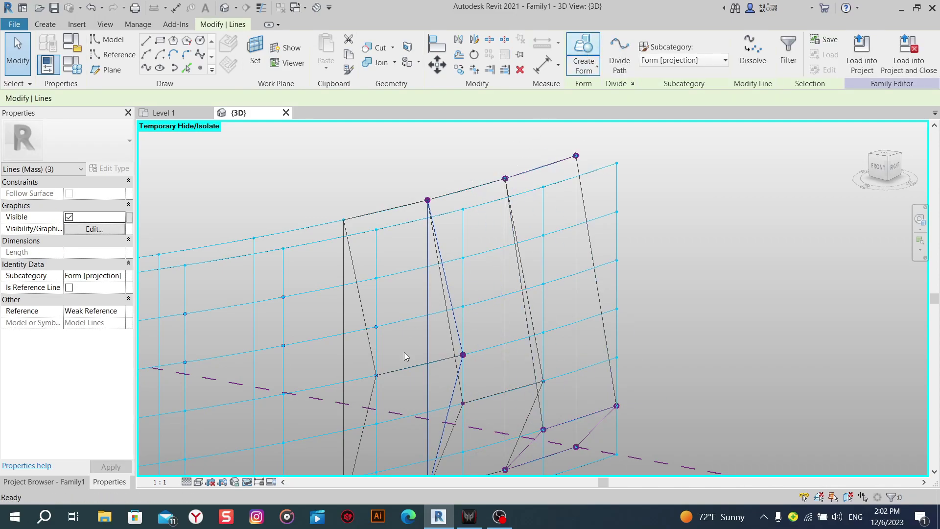
key("Escape")
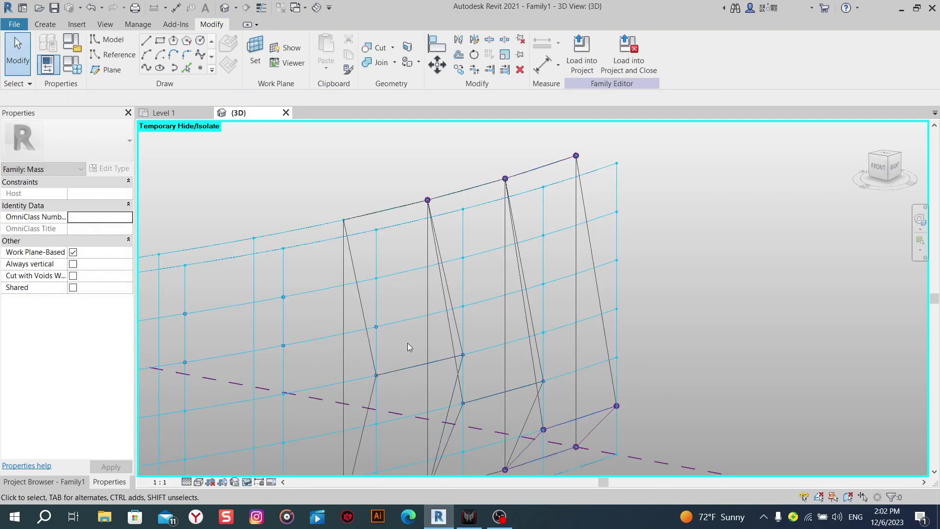
middle_click_drag(410, 347, 406, 308)
Set the view's visual style to Shaded and dismiss the notification popup.
left_click(198, 482)
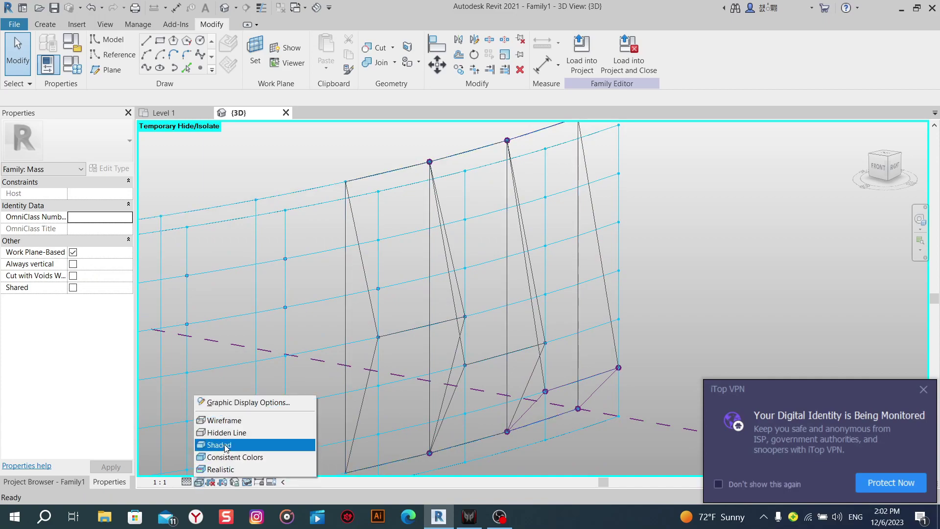
left_click(226, 446)
left_click(923, 394)
Orbit, zoom and pan to inspect the three leaning fins at the ring's end.
scroll(616, 267, "down", 3)
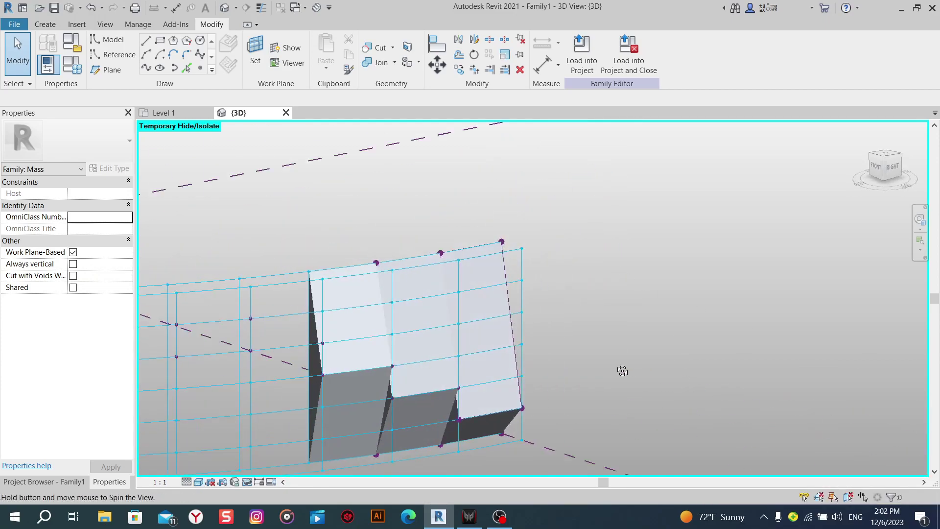
mouse_move(621, 371)
middle_mouse_down("shift")
mouse_move(465, 350)
mouse_move(504, 372)
mouse_move(336, 383)
mouse_move(697, 443)
mouse_move(430, 347)
middle_mouse_up("shift")
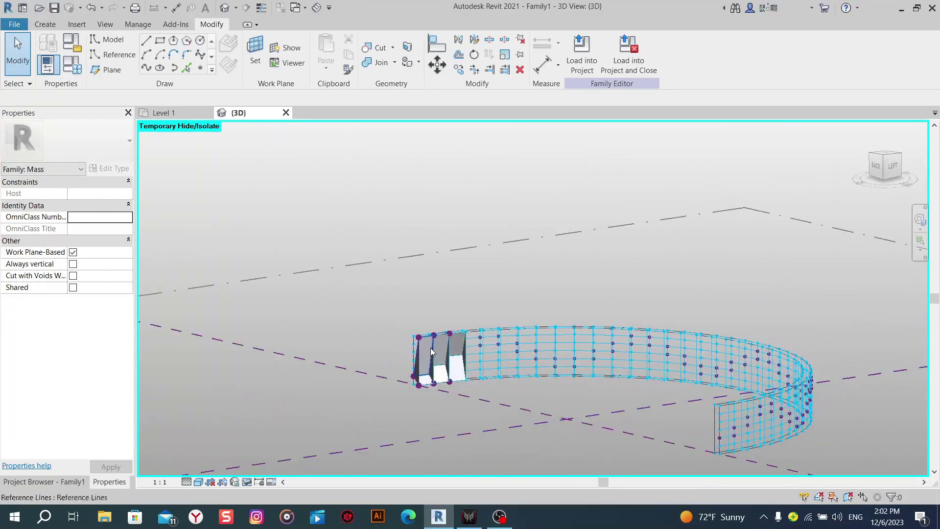
scroll(430, 348, "up", 3)
scroll(490, 392, "up", 2)
scroll(553, 427, "down", 3)
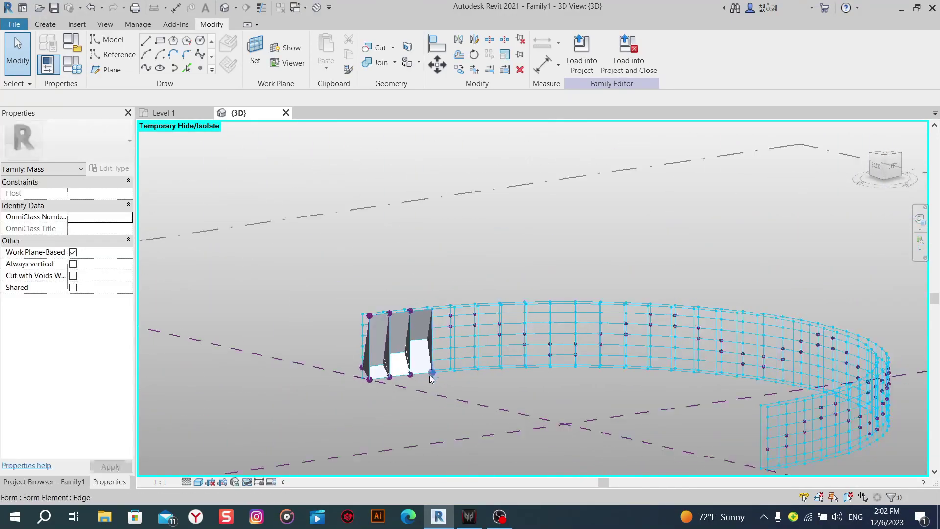
mouse_move(554, 427)
middle_mouse_down("shift")
mouse_move(698, 407)
mouse_move(522, 362)
mouse_move(563, 377)
mouse_move(533, 416)
middle_mouse_up("shift")
scroll(601, 407, "up", 2)
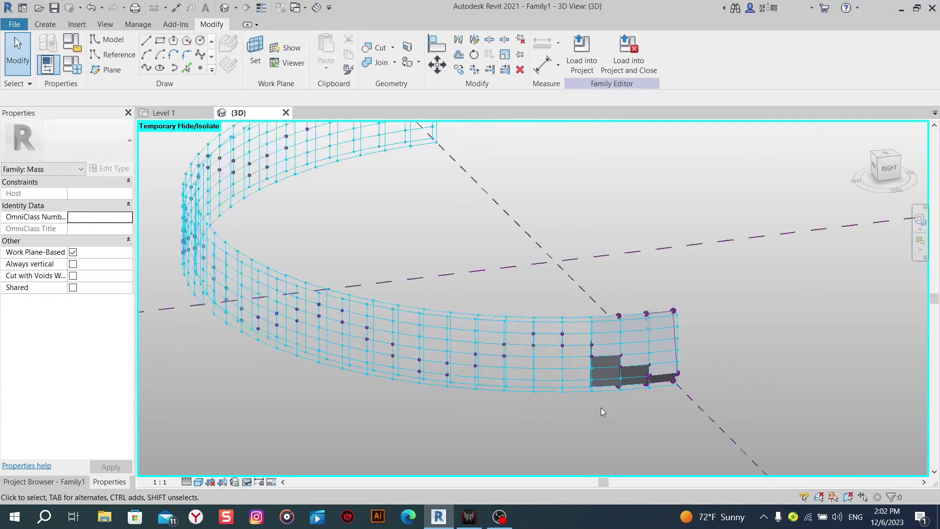
scroll(605, 401, "up", 3)
mouse_move(604, 402)
middle_mouse_down()
mouse_move(513, 433)
mouse_move(550, 445)
mouse_move(622, 389)
mouse_move(259, 150)
middle_mouse_up()
scroll(622, 389, "up", 2)
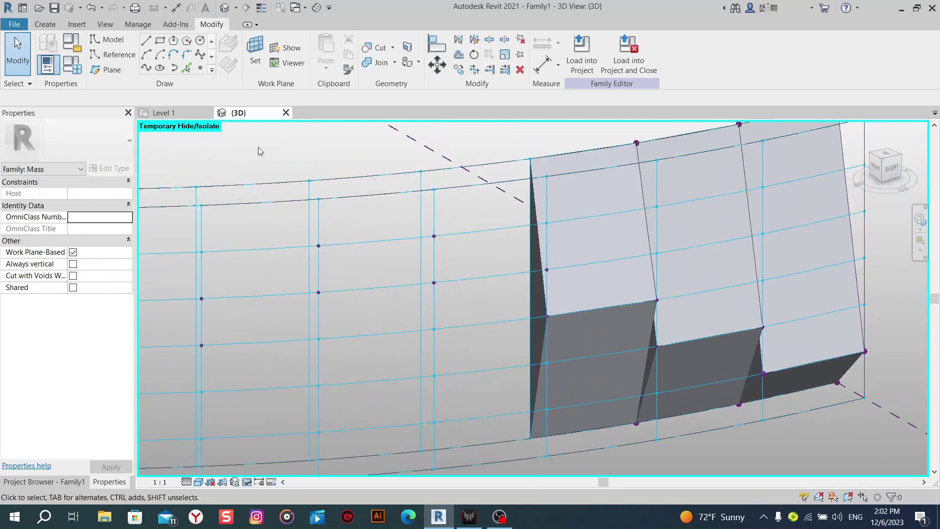
Draw the upper outline lines from a surface point to the top edge and first fin's corner.
left_click(159, 49)
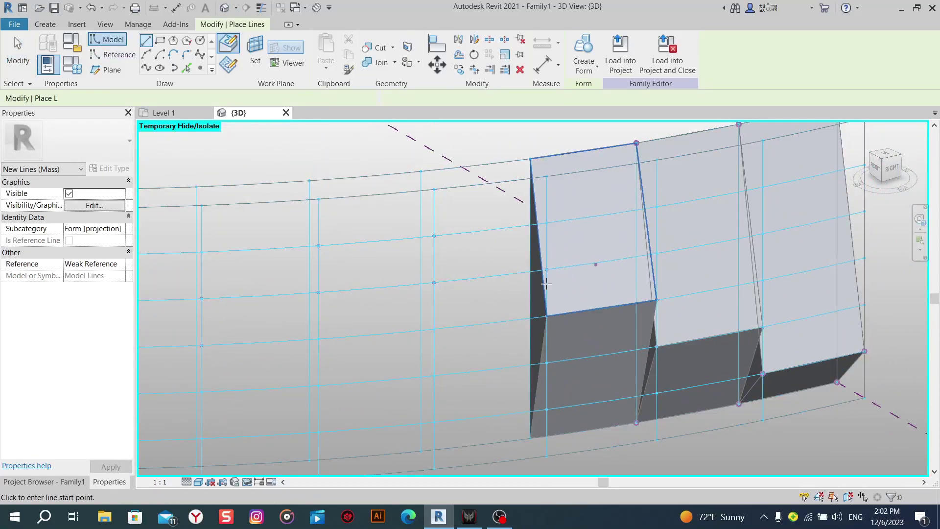
left_click(434, 282)
left_click(512, 299)
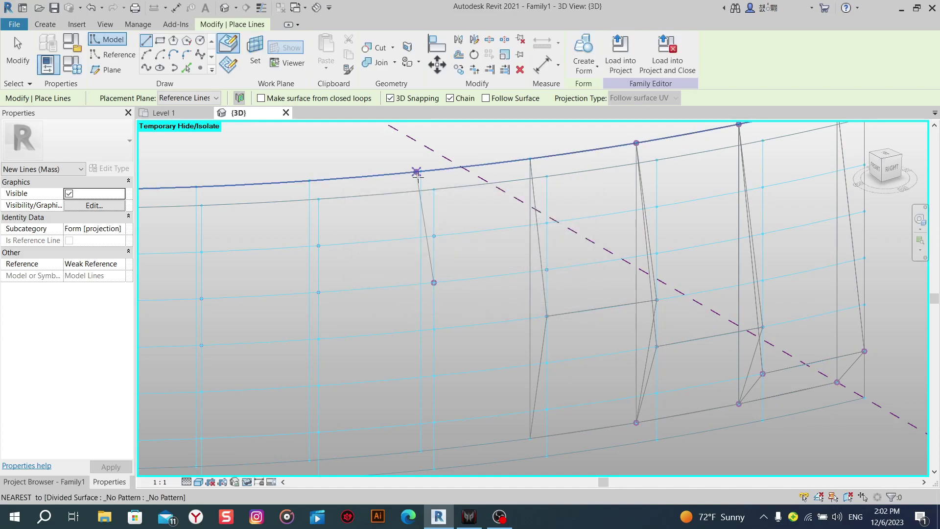
left_click(421, 171)
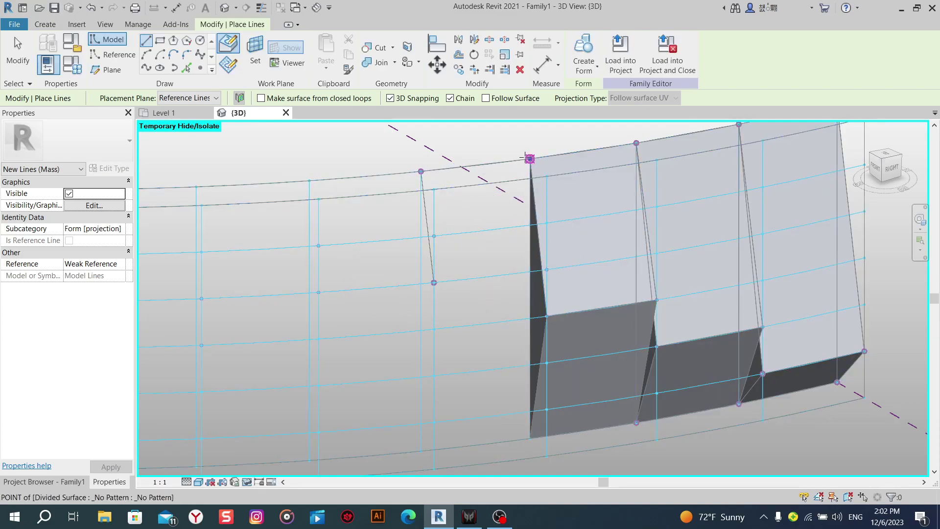
left_click(530, 159)
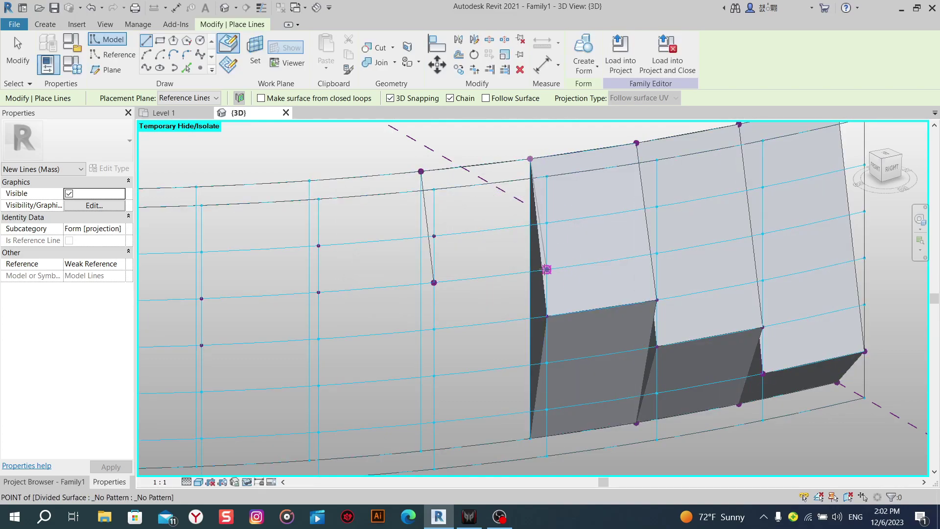
left_click(546, 269)
left_click(500, 296)
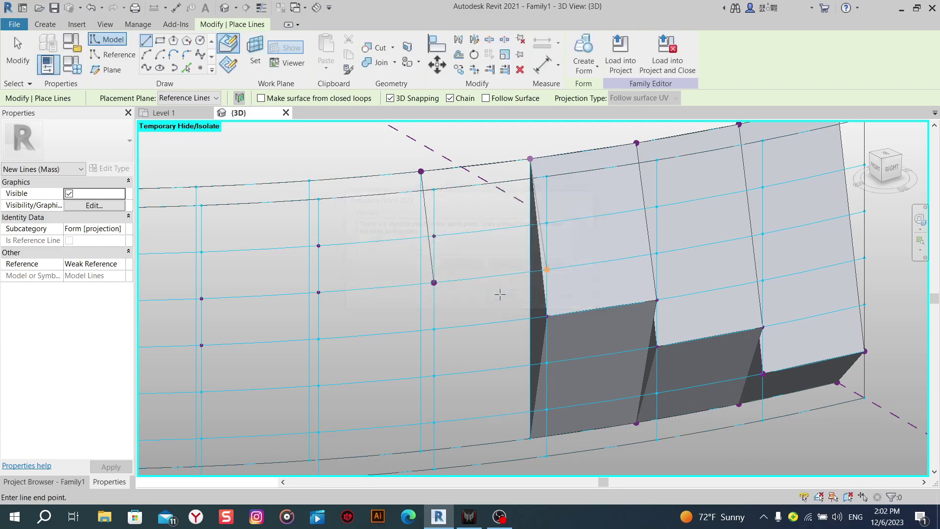
left_click(449, 265)
left_click(434, 282)
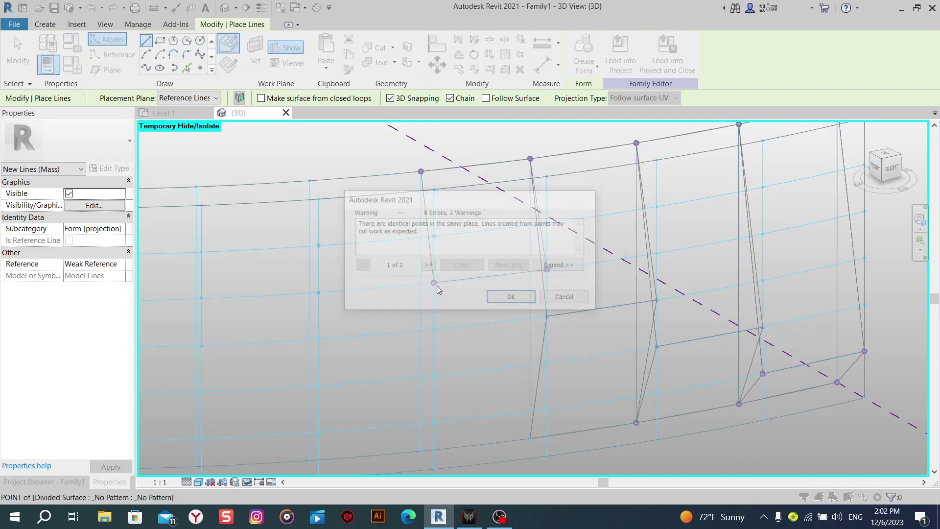
left_click(509, 296)
Extend the outline down to the bottom edge and the first fin's base, then stop drawing.
middle_click_drag(482, 350, 491, 289)
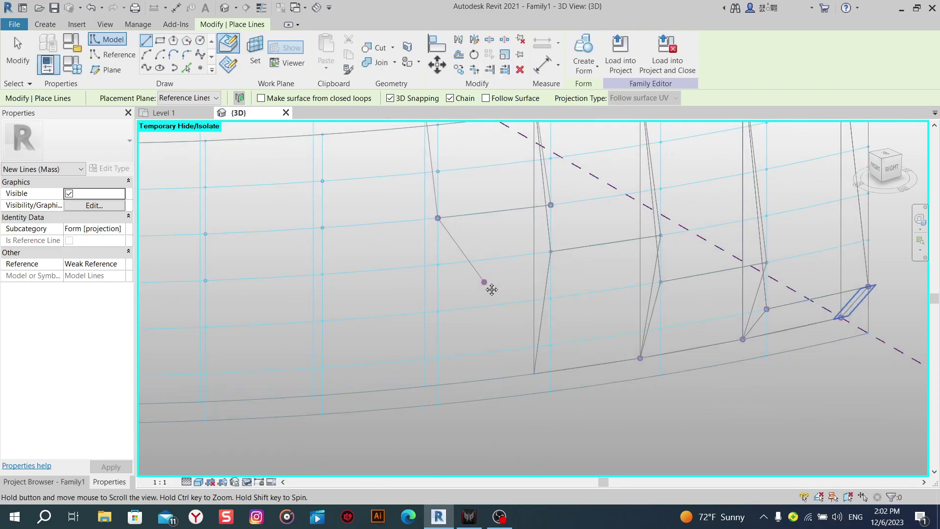
left_click(429, 385)
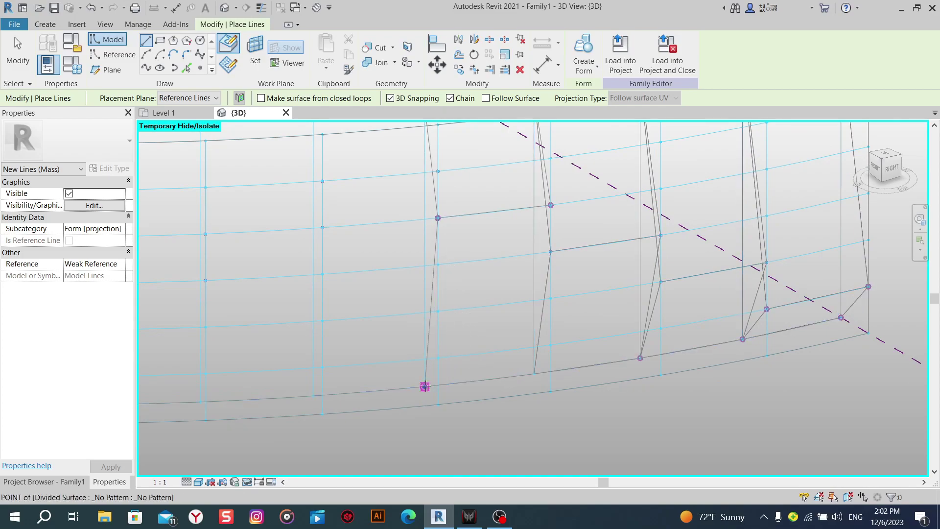
left_click(533, 374)
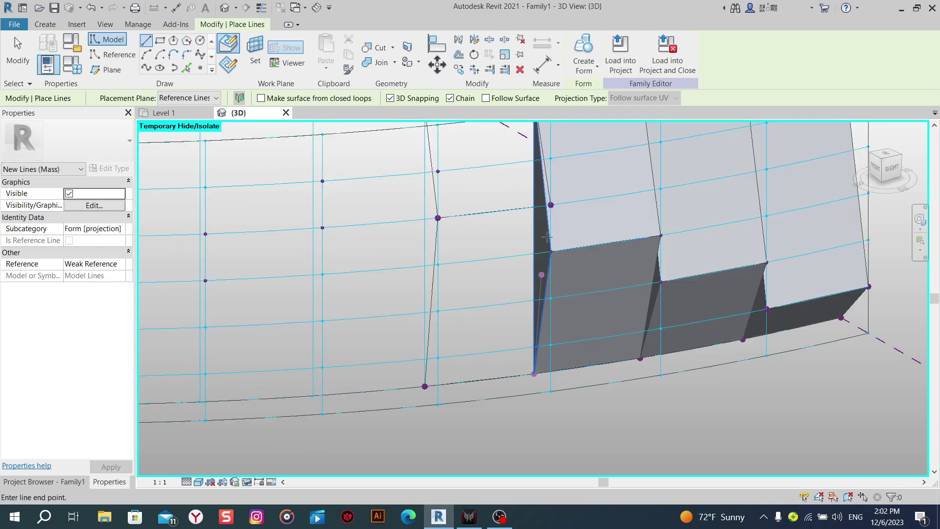
left_click(551, 204)
left_click(511, 299)
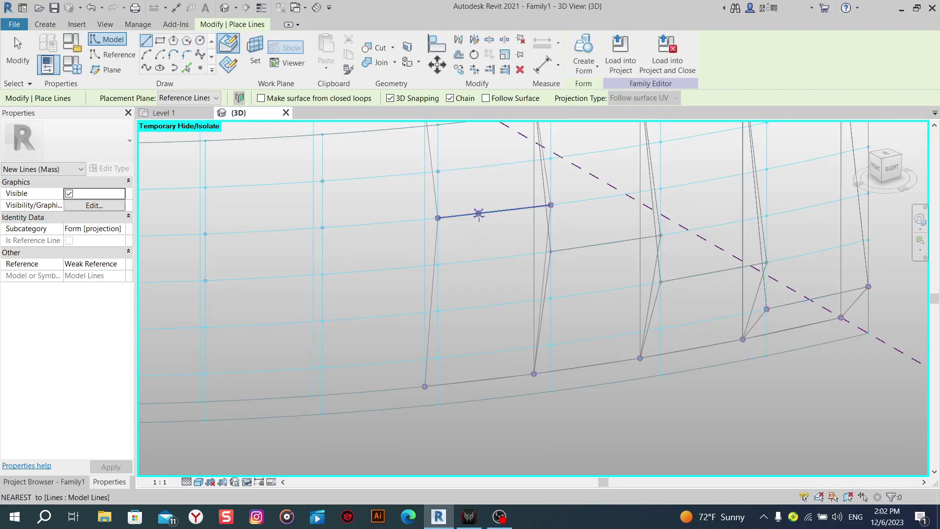
right_click(533, 202)
left_click(547, 206)
right_click(464, 223)
Finish the model lines and reframe the view around the new outline.
left_click(477, 232)
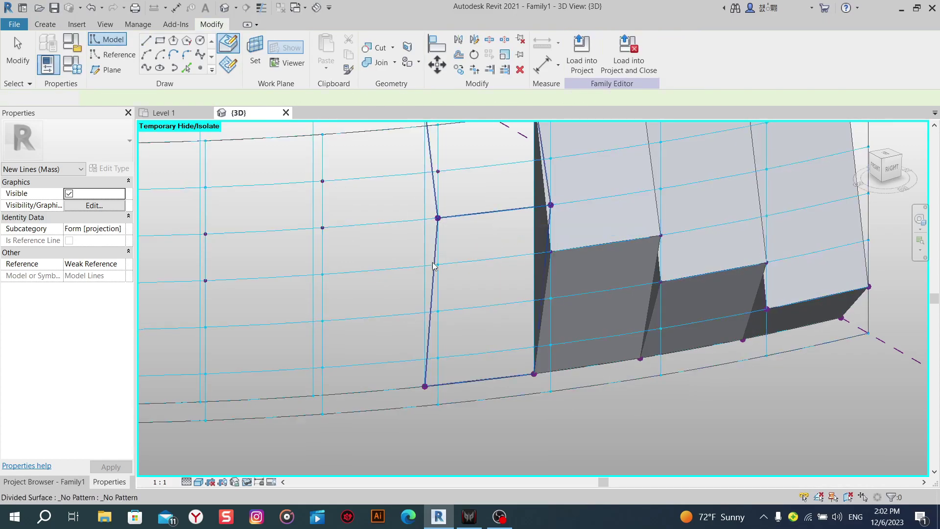
left_click(434, 306)
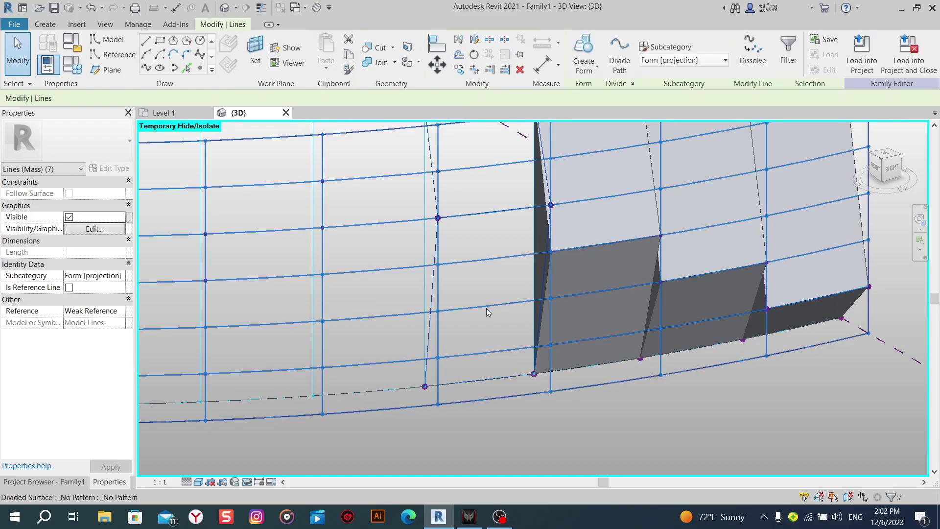
middle_click_drag(530, 413, 524, 431)
left_click(524, 431)
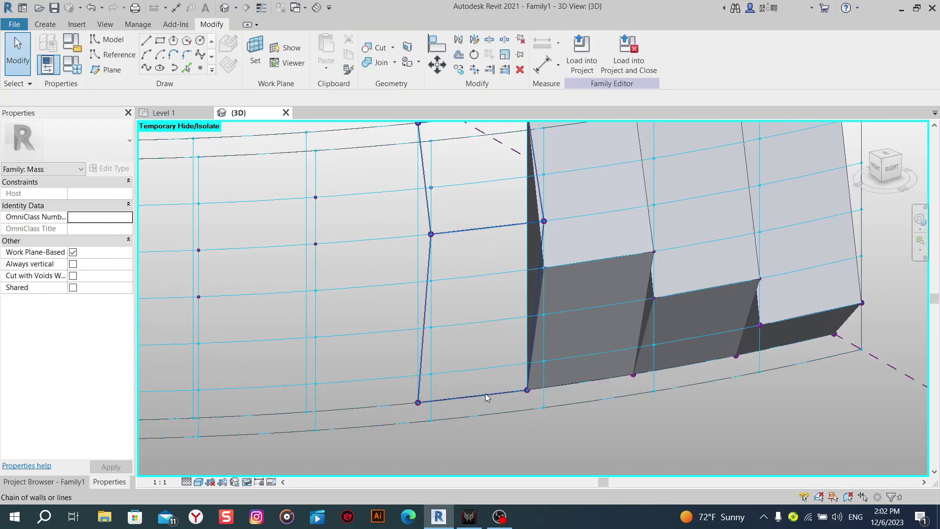
left_click(486, 396)
middle_click_drag(479, 337, 459, 415, "shift")
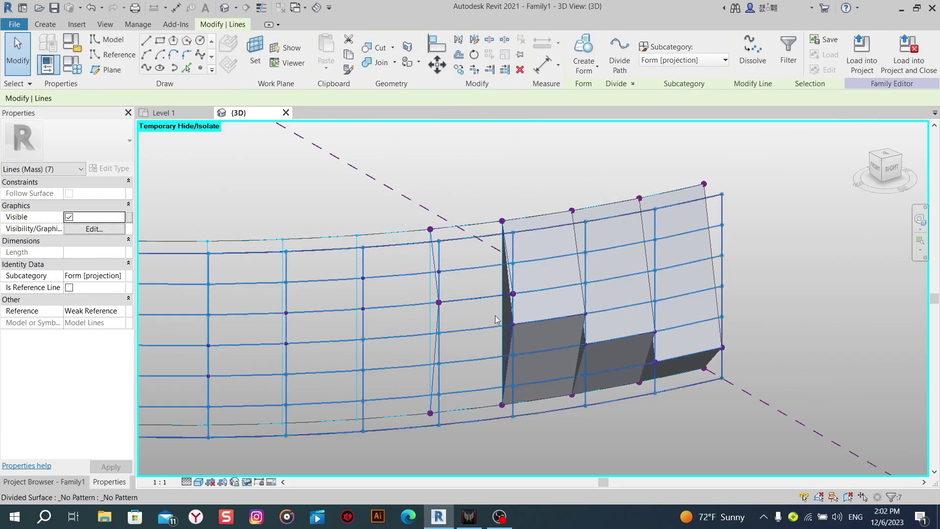
scroll(466, 363, "up", 3)
left_click(481, 265)
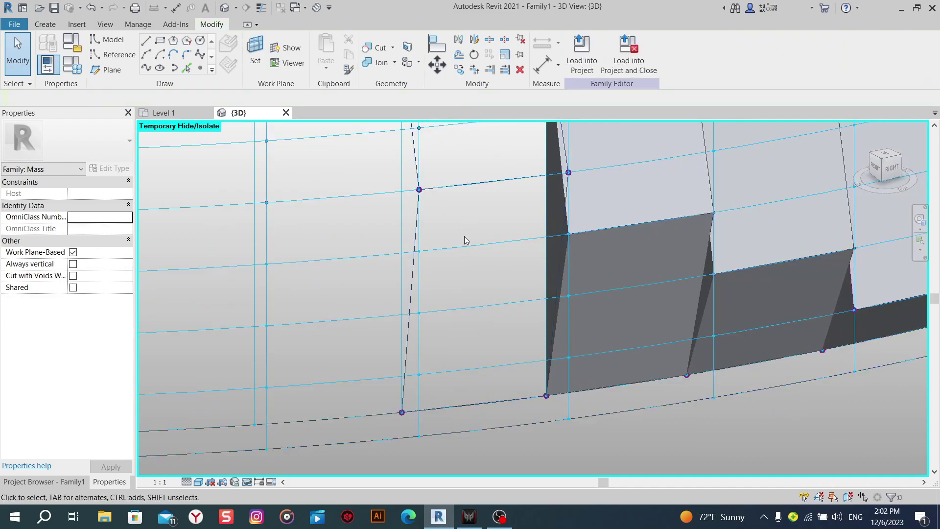
mouse_move(480, 265)
middle_mouse_down("shift")
mouse_move(483, 281)
mouse_move(384, 233)
mouse_move(531, 357)
mouse_move(406, 401)
middle_mouse_up("shift")
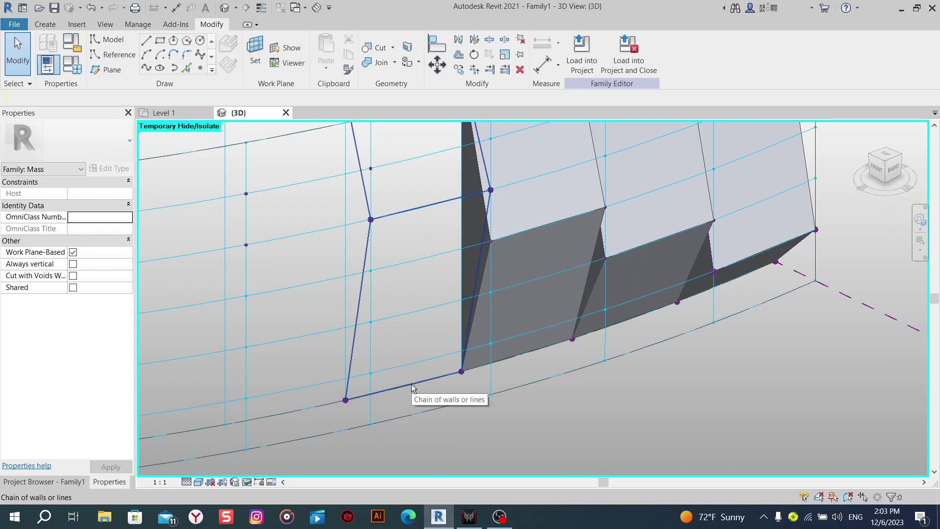
Select the slanted left and top outline lines and apply Create Form.
left_click(355, 372)
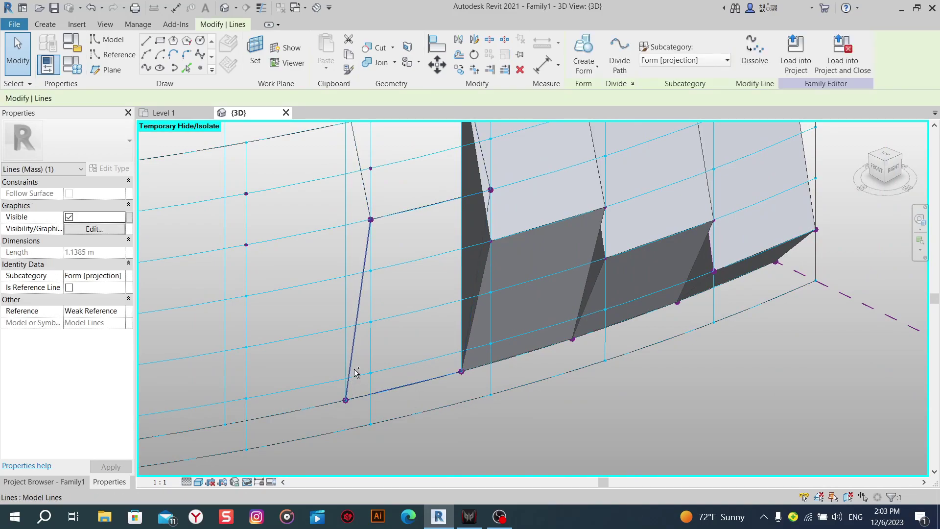
left_click(478, 206, "ctrl")
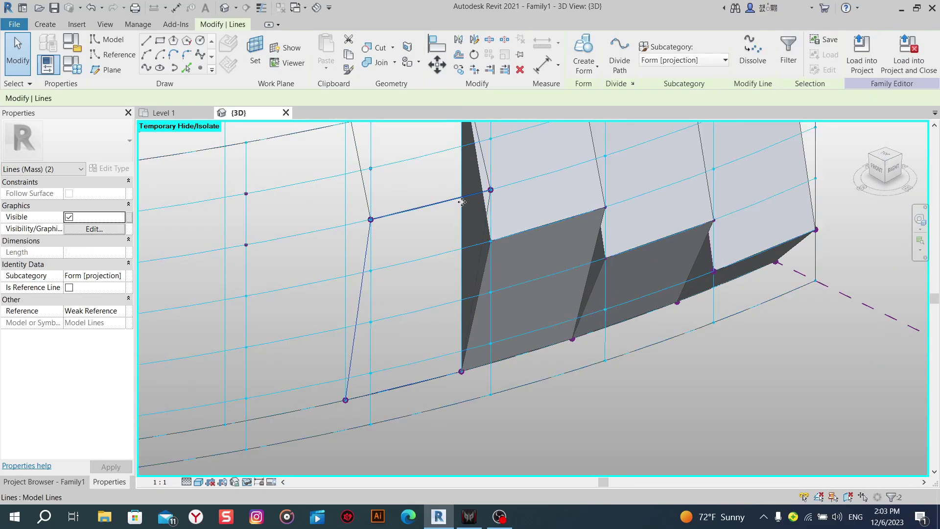
left_click(594, 50)
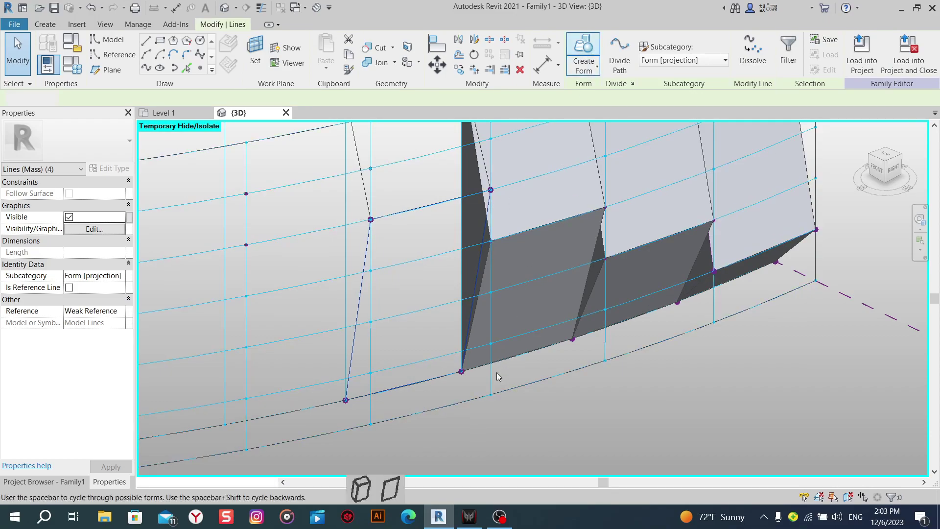
middle_click_drag(475, 374, 490, 420)
scroll(437, 298, "down", 2)
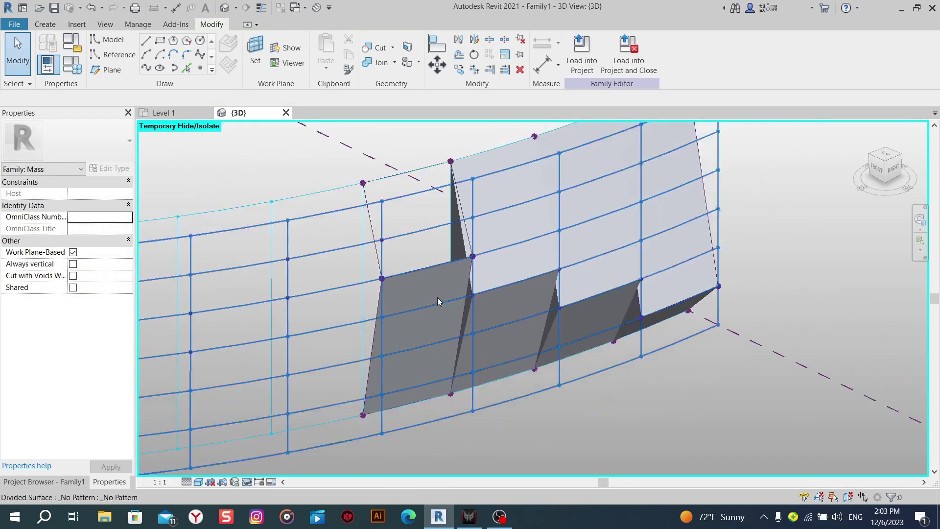
middle_click_drag(437, 297, 434, 310)
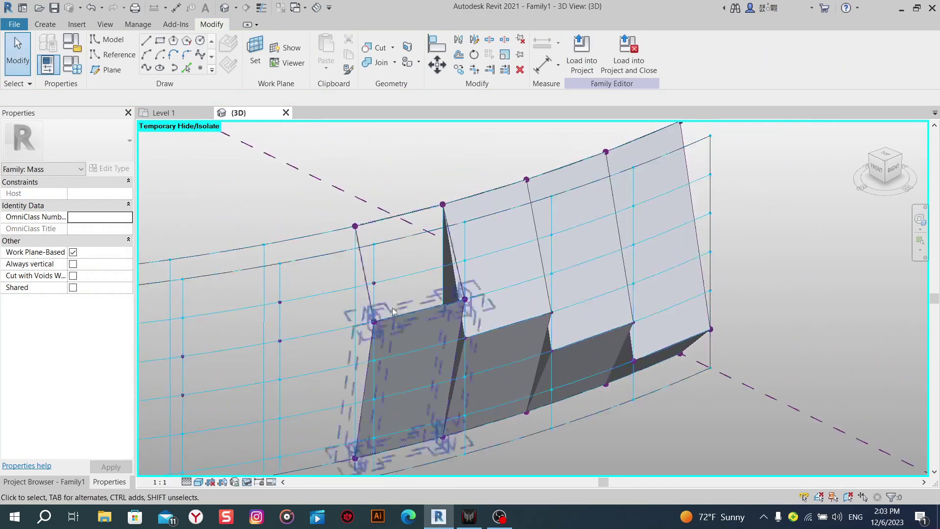
Select the three outline lines and create a Solid form as the fourth fin.
left_click(375, 288)
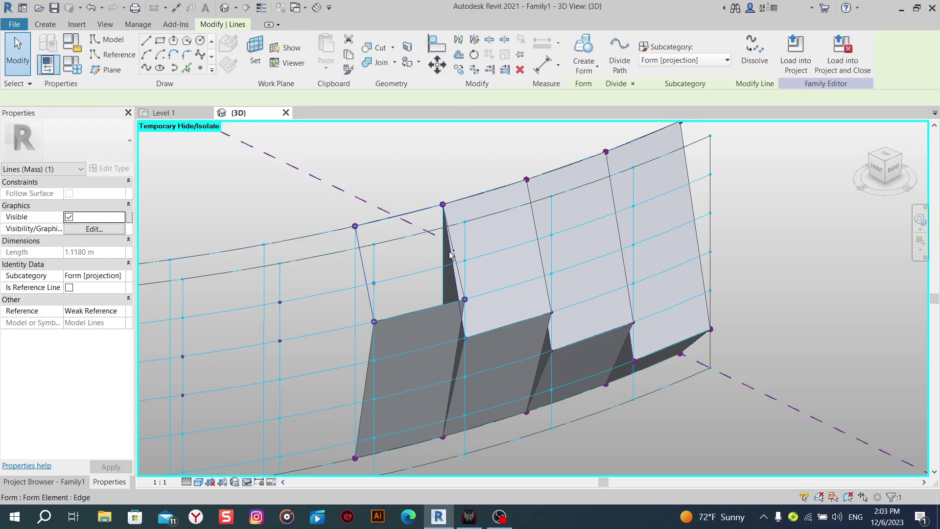
left_click(462, 285, "ctrl")
left_click(425, 308, "ctrl")
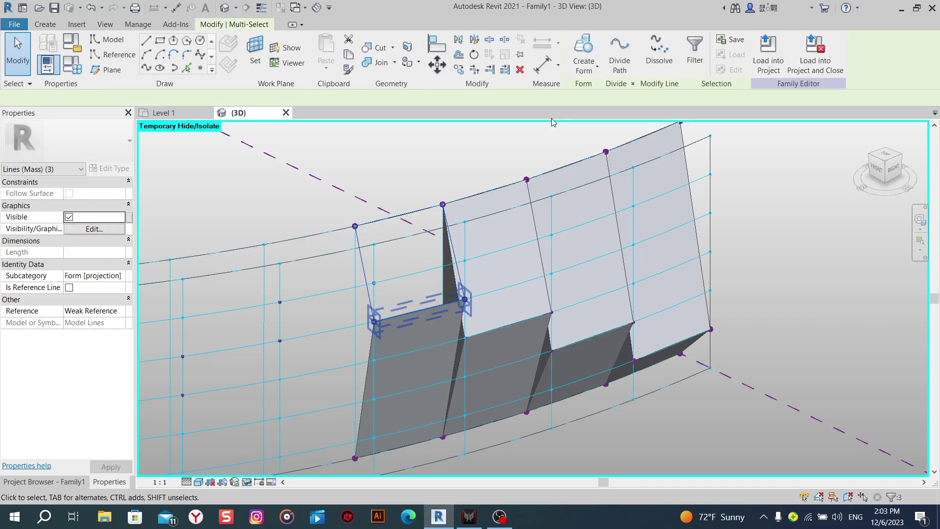
left_click(583, 54)
left_click(420, 366)
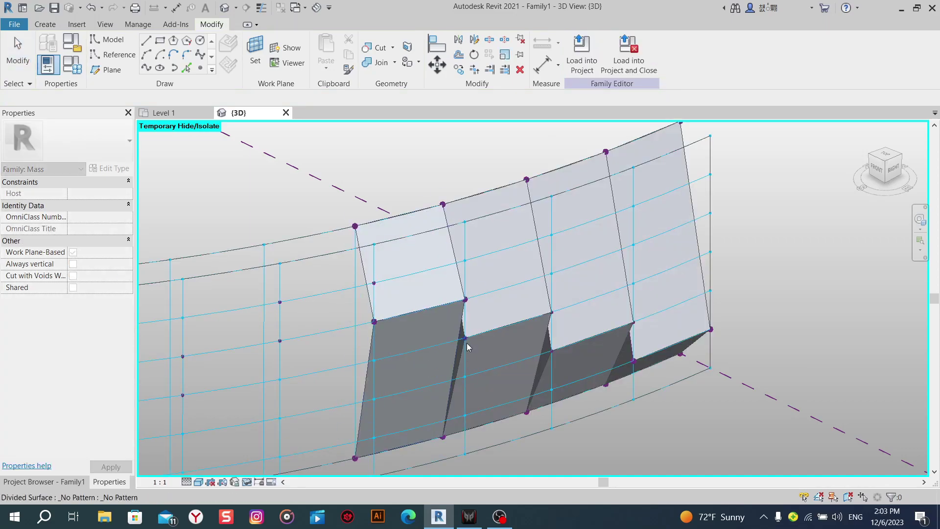
middle_click_drag(506, 415, 563, 384)
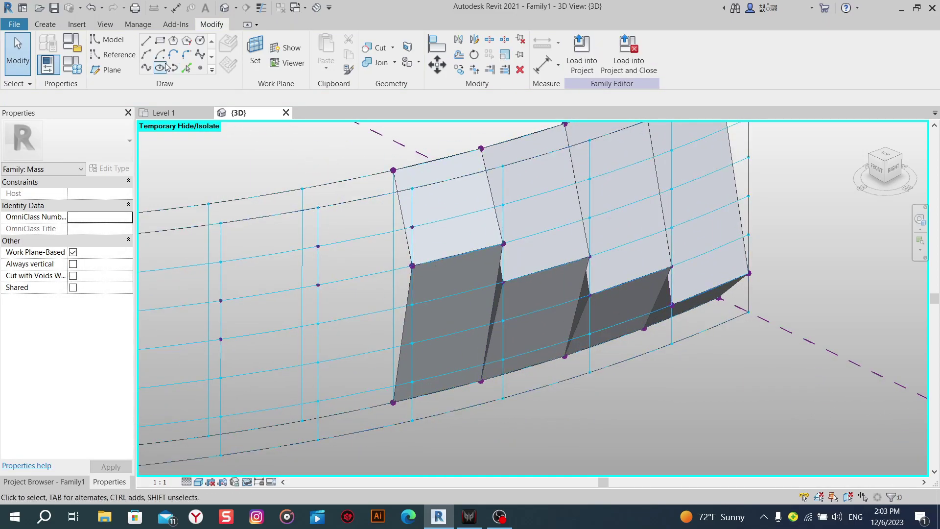
Draw a closed model-line loop starting at the fourth fin's corner, then stop drawing.
left_click(147, 39)
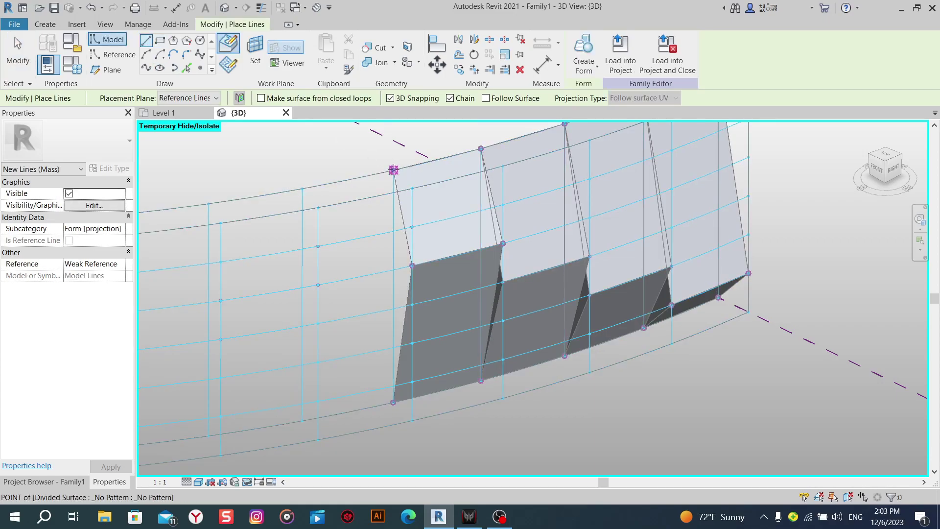
left_click(394, 170)
left_click(392, 385)
left_click(520, 303)
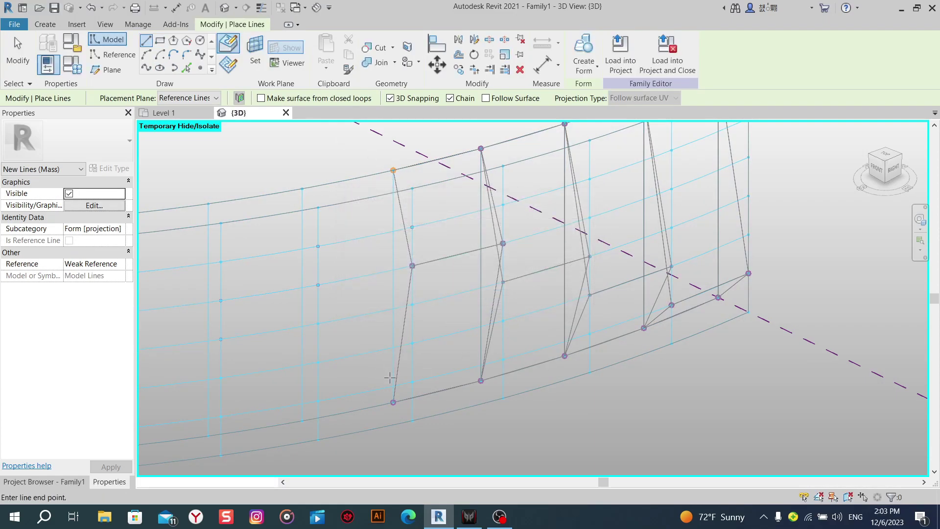
left_click(394, 402)
left_click(510, 296)
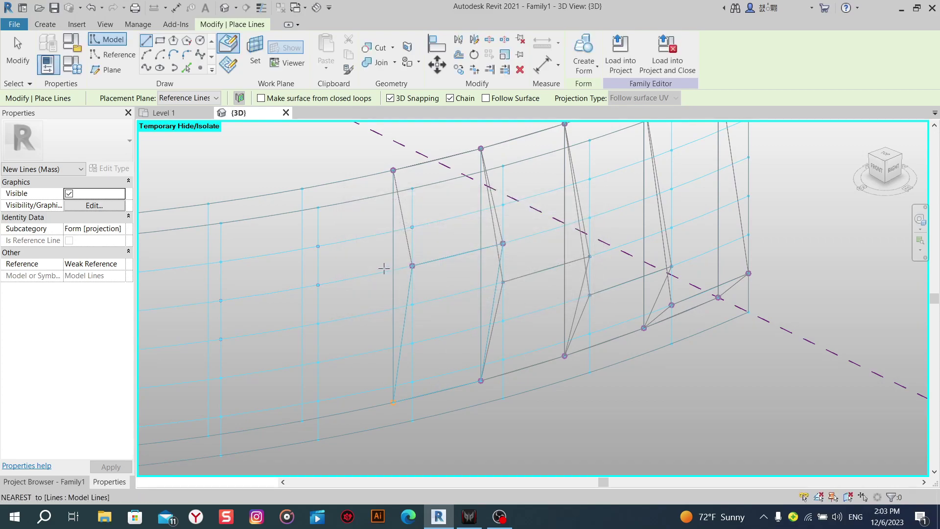
right_click(351, 252)
left_click(375, 259)
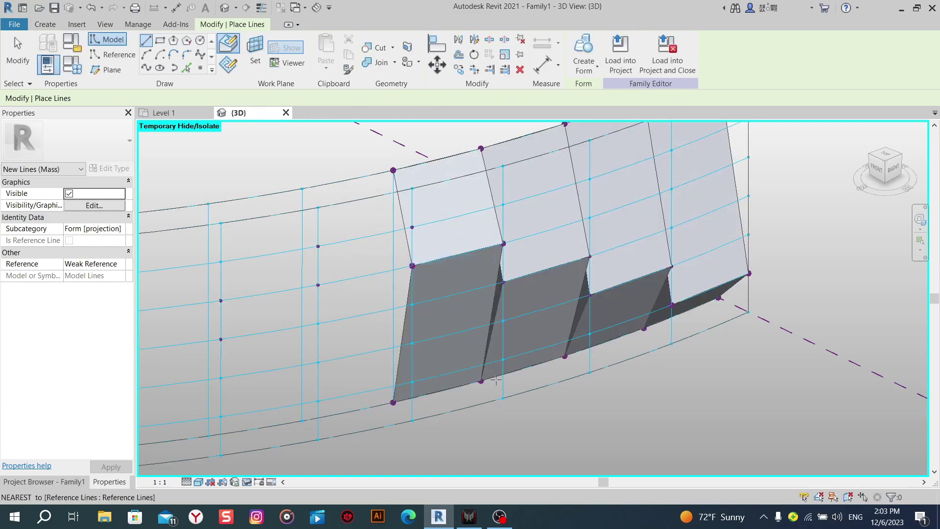
Switch to Wireframe and draw a line from the lower surface point up to the top point.
left_click(197, 483)
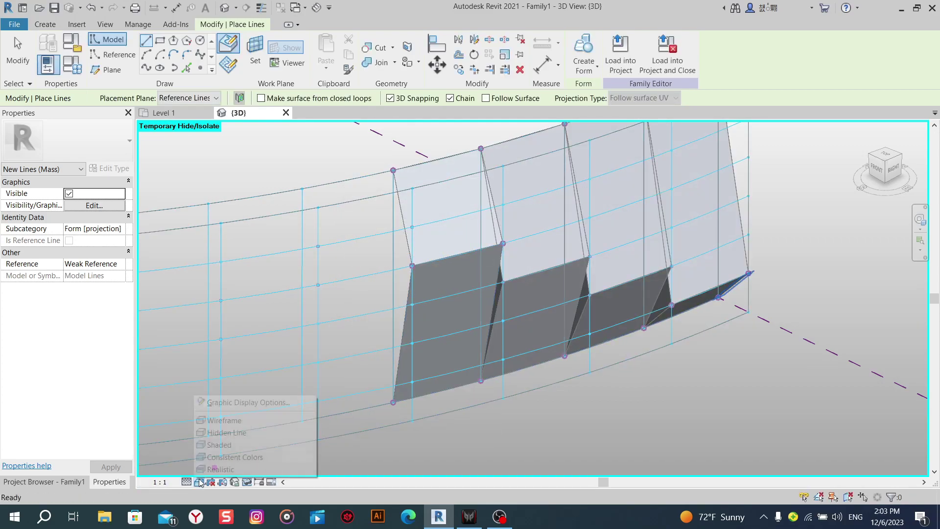
left_click(222, 433)
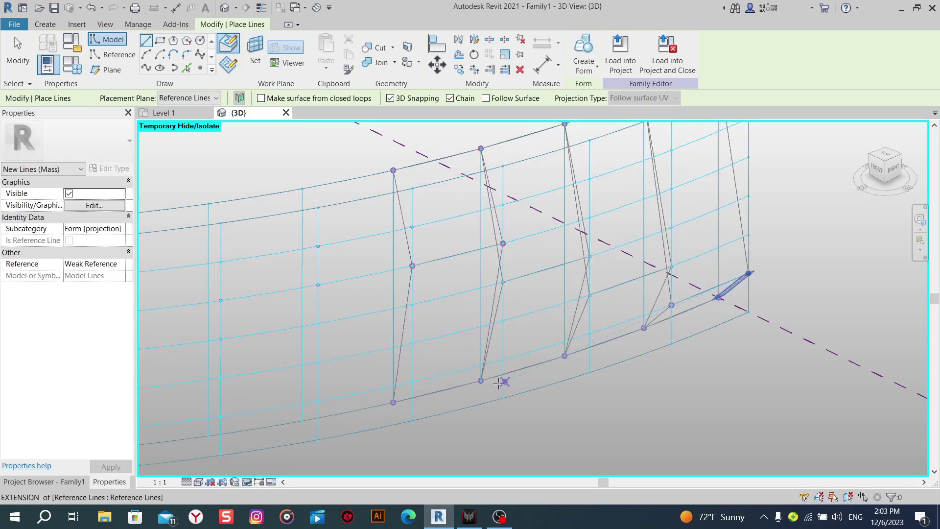
left_click(481, 381)
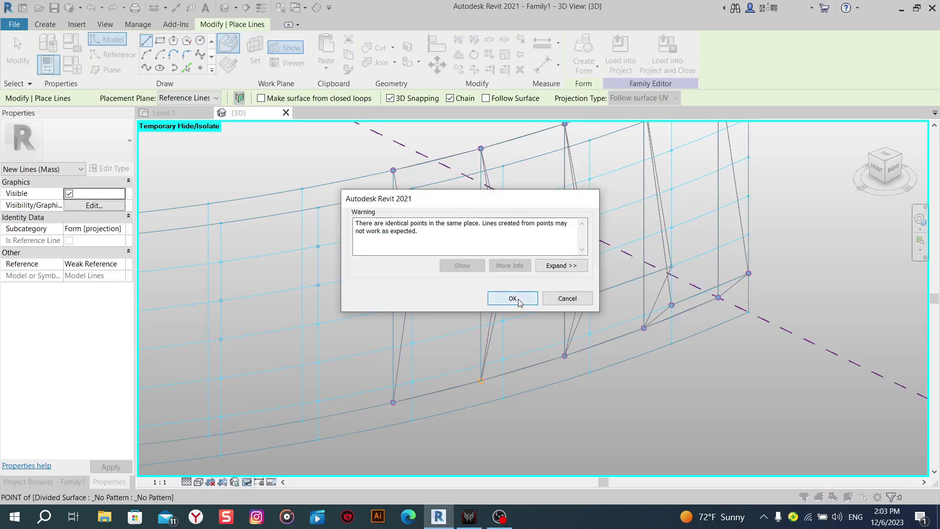
left_click(512, 298)
left_click(481, 149)
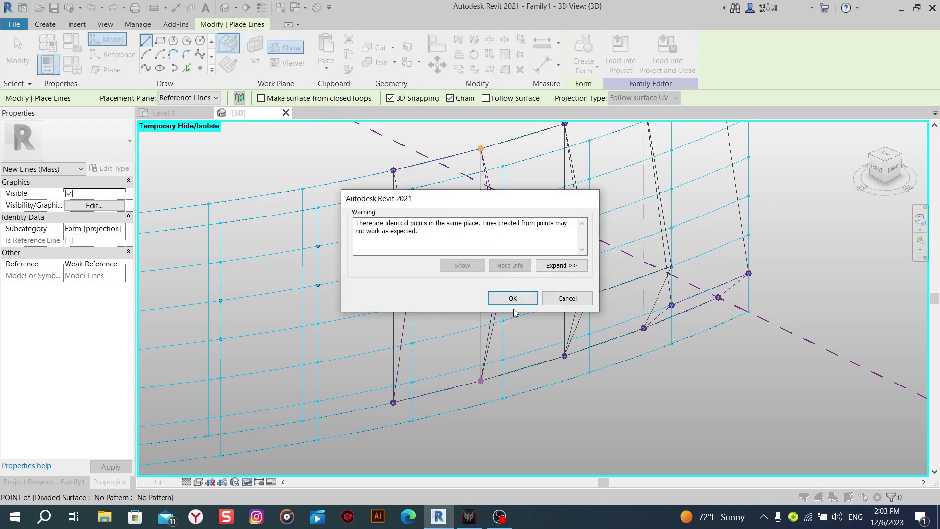
left_click(513, 298)
Continue the chain to the middle grid point and bottom point, then exit line drawing.
scroll(496, 235, "up", 2)
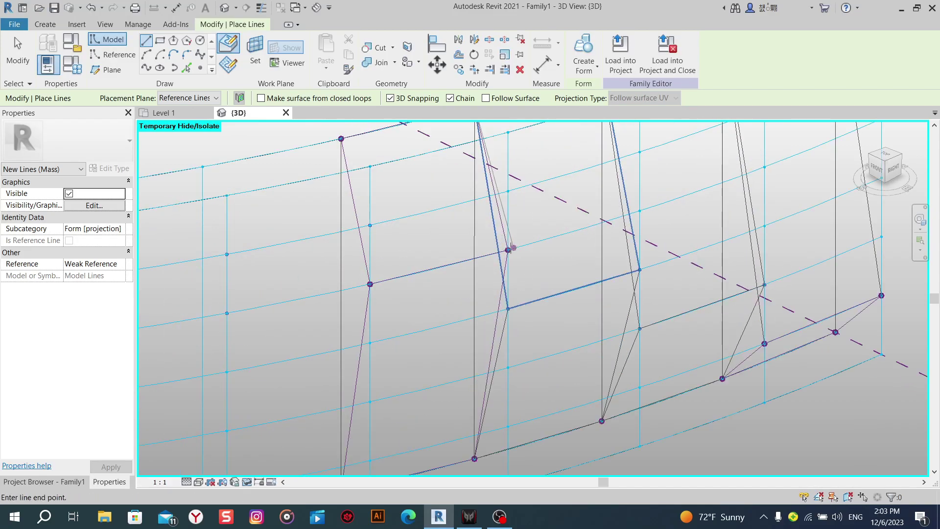
left_click(513, 248)
left_click(507, 297)
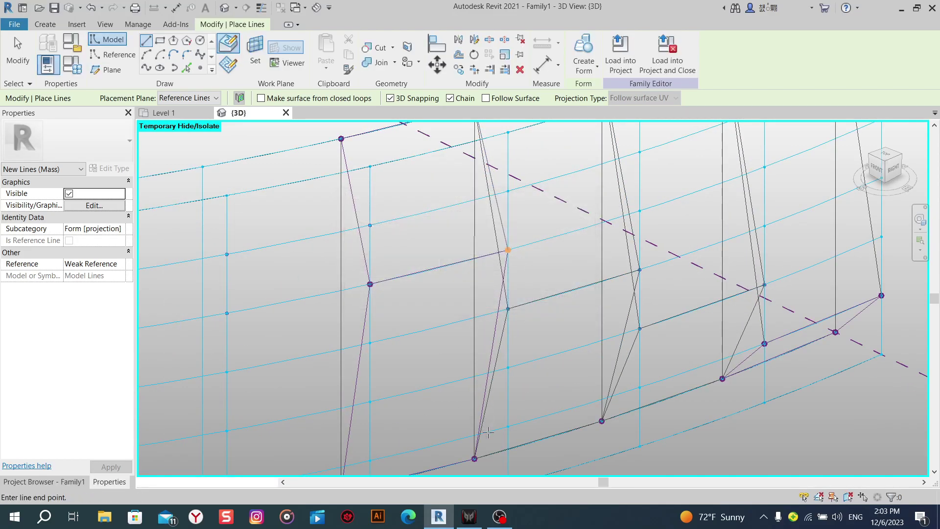
left_click(473, 458)
left_click(474, 458)
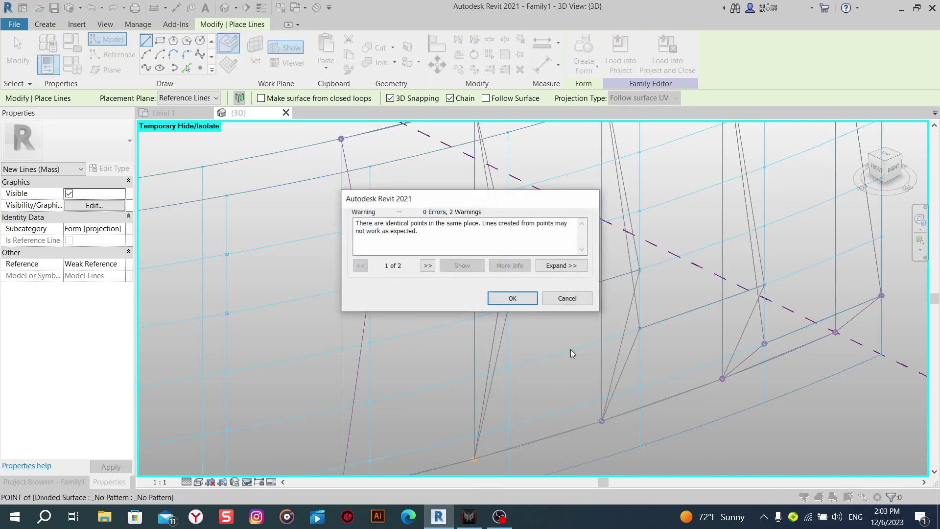
left_click(512, 298)
key("Escape")
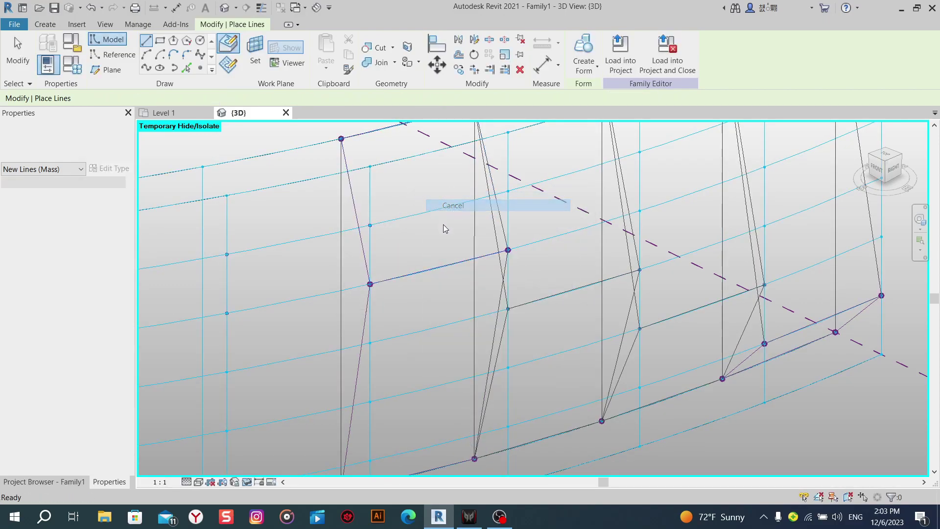
key("Escape")
Tab-select the new profile line chain and create a Solid form from it.
left_click(342, 271)
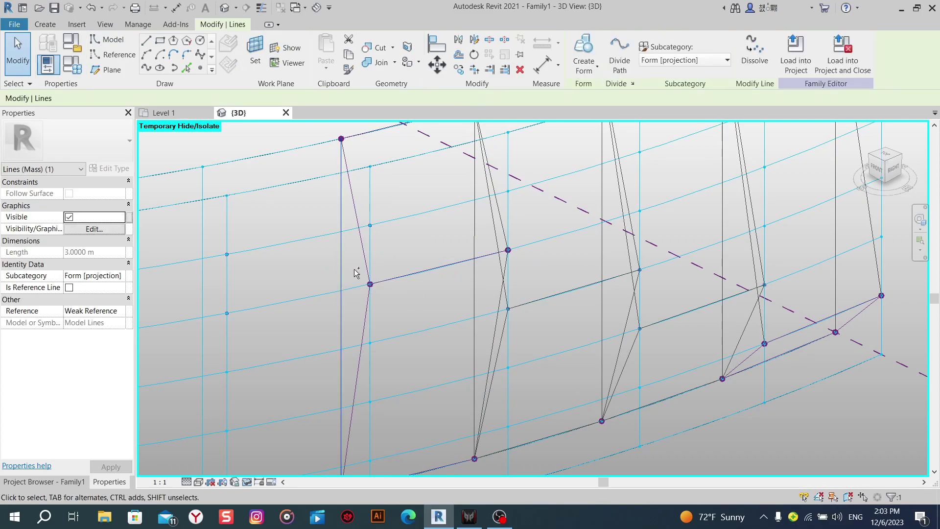
key("Tab")
key("Tab")
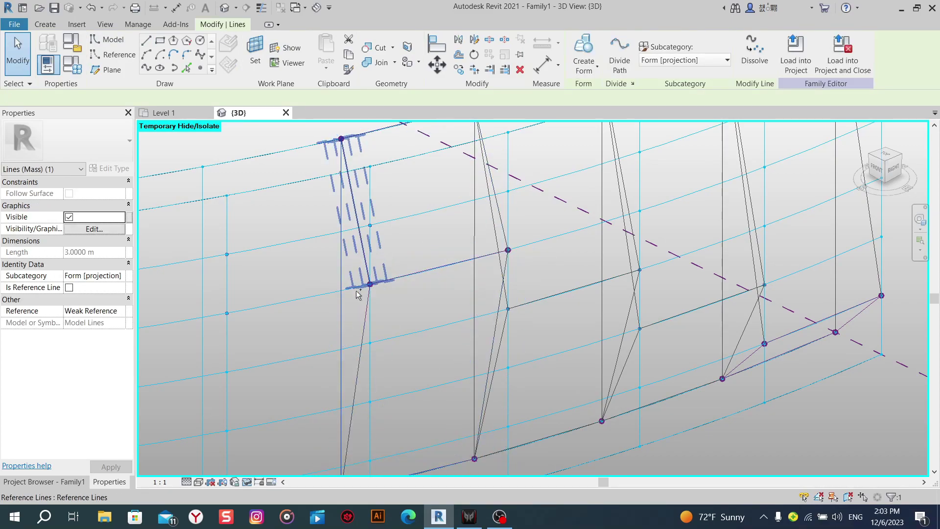
left_click(357, 294, "ctrl")
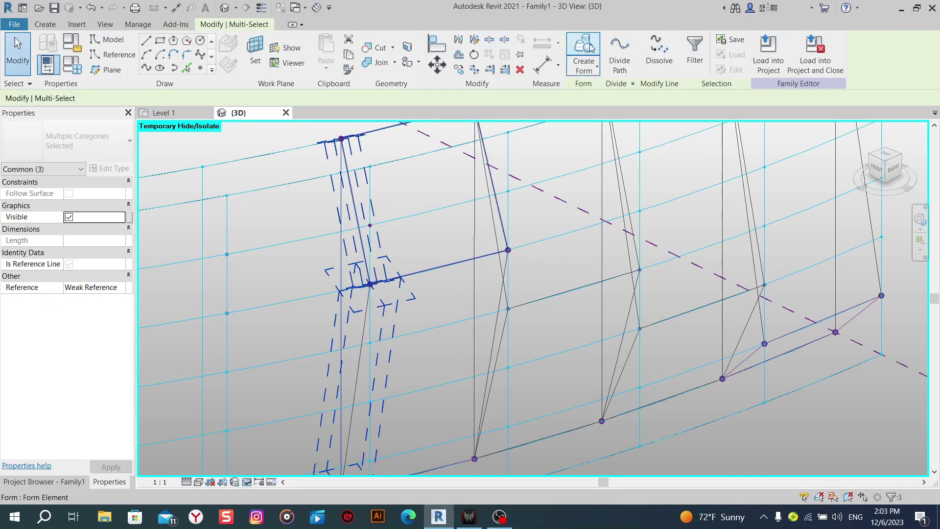
key("Escape")
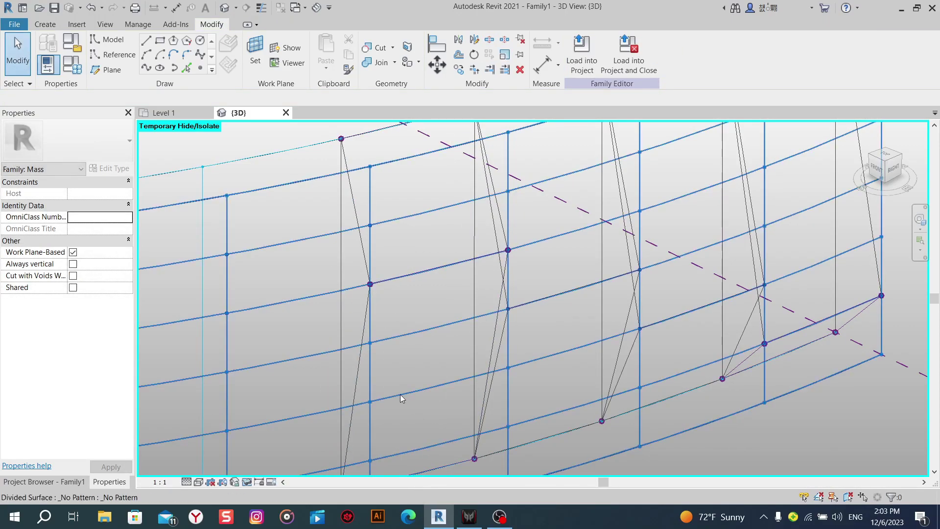
key("Tab")
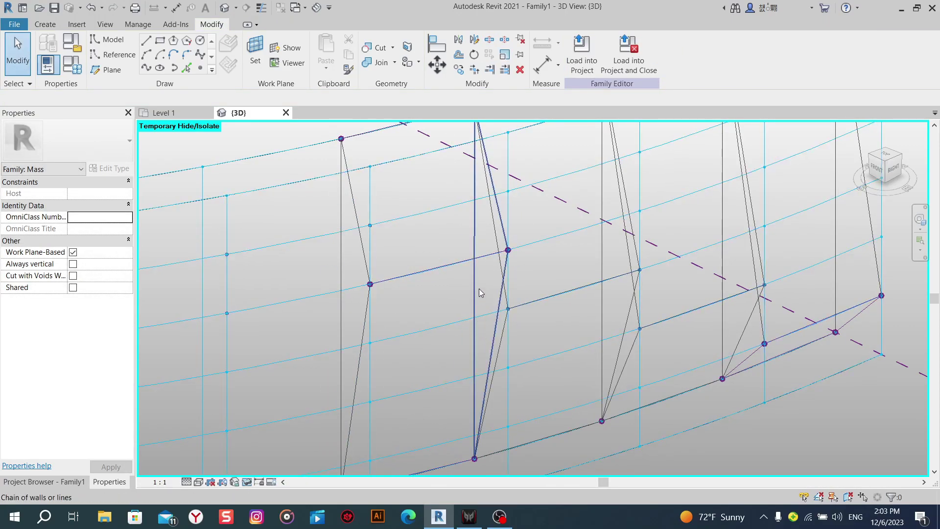
left_click(479, 288)
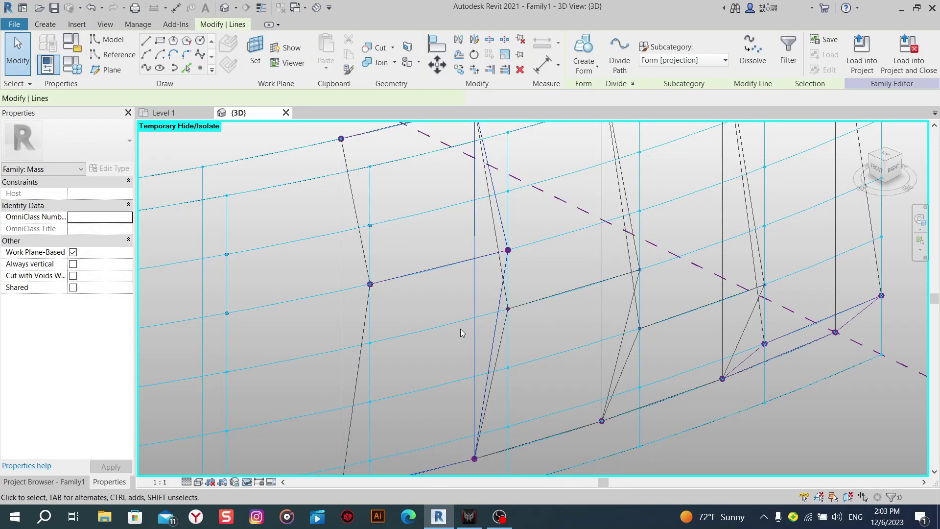
left_click(587, 72)
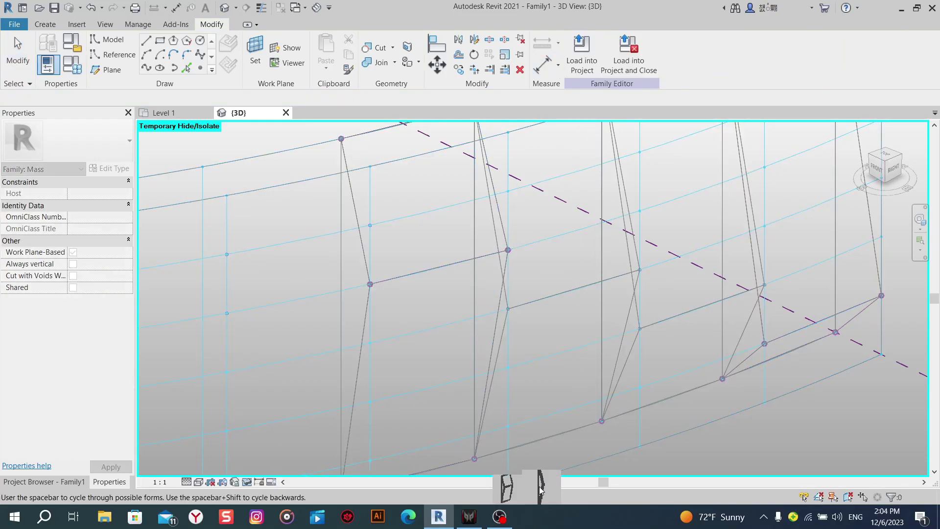
left_click(540, 488)
Switch to Shaded, orbit to inspect the fin, and start a model line at the top surface point.
left_click(219, 484)
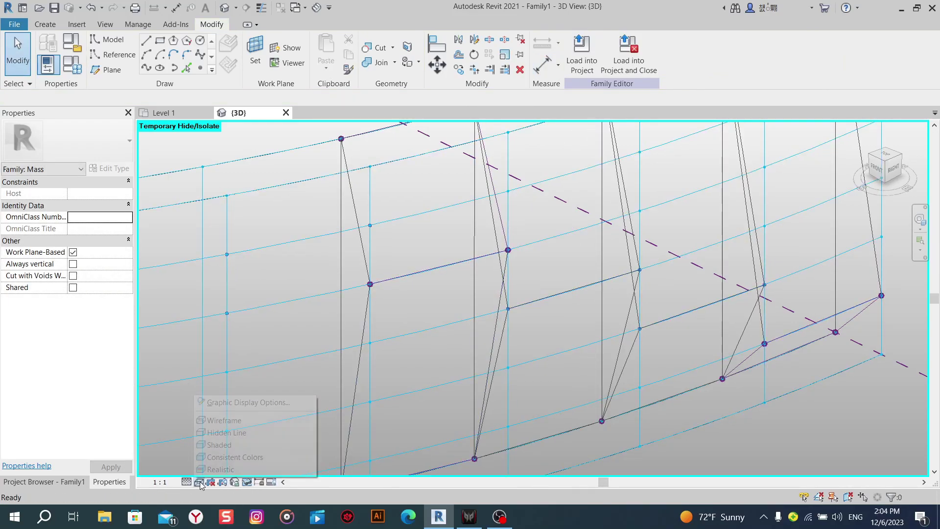
left_click(226, 401)
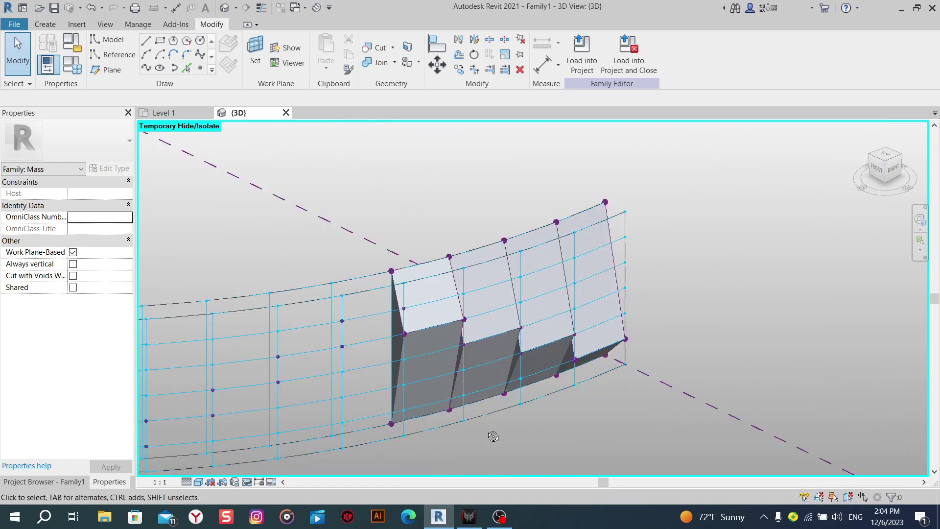
middle_click_drag(489, 435, 413, 350, "shift")
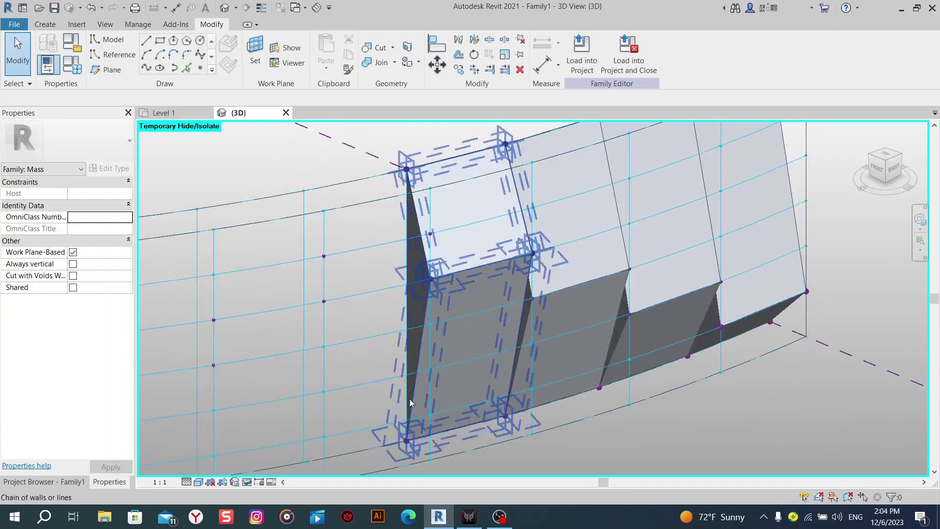
middle_click_drag(410, 398, 415, 372)
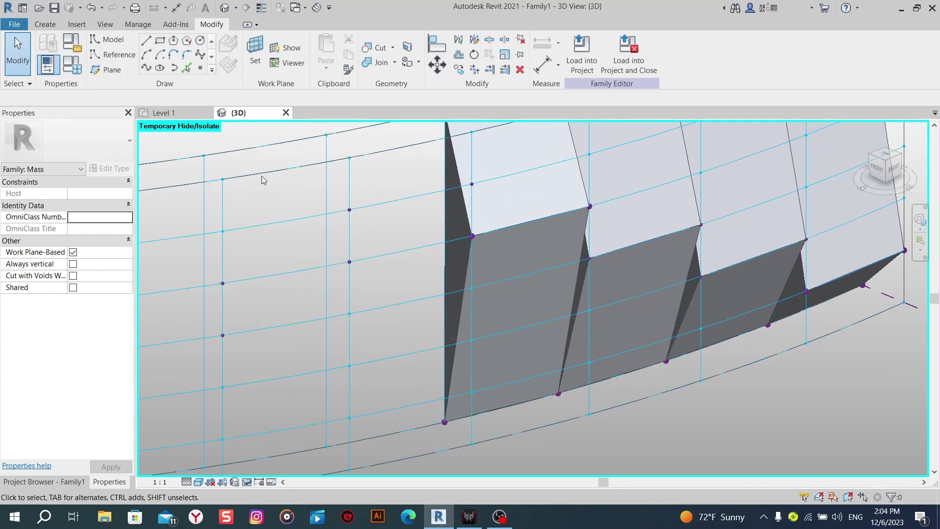
left_click(146, 42)
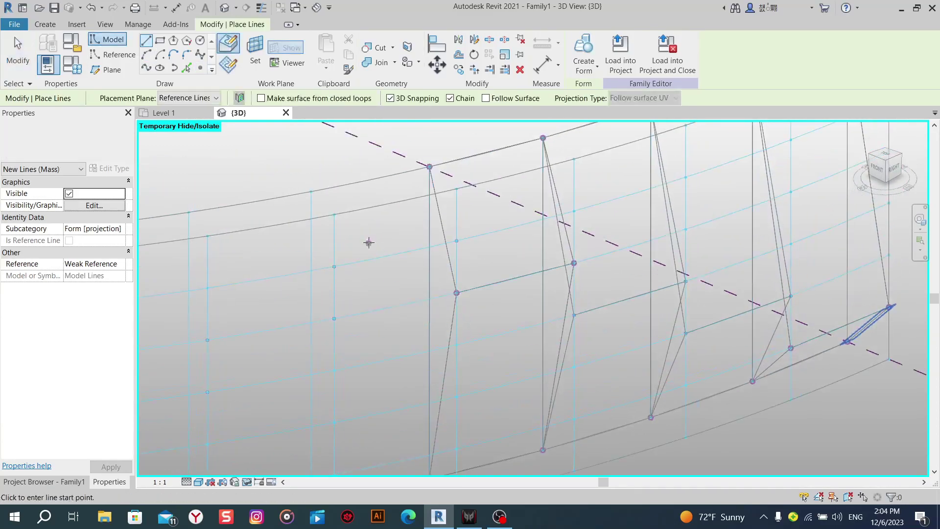
left_click(311, 191)
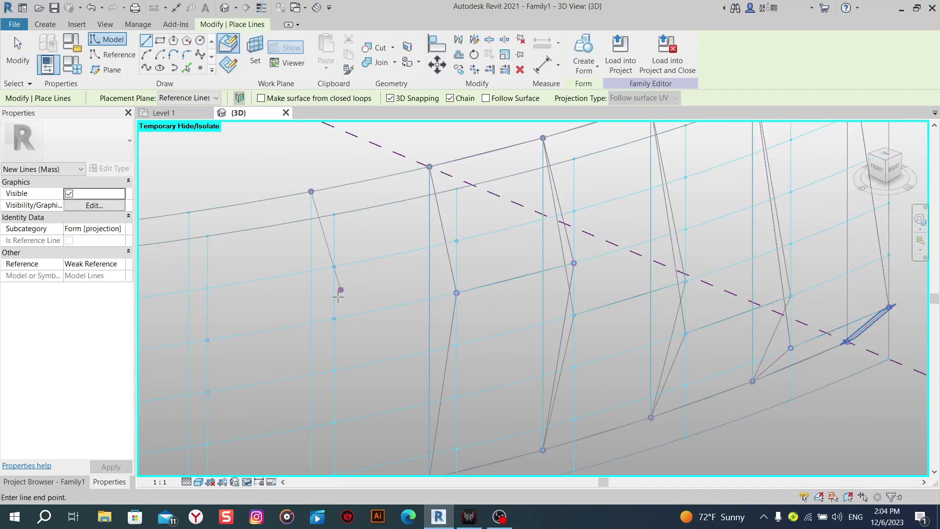
Outline the next leaning fin through the lower grid points and upper vertex, closing it at its start.
left_click(334, 319)
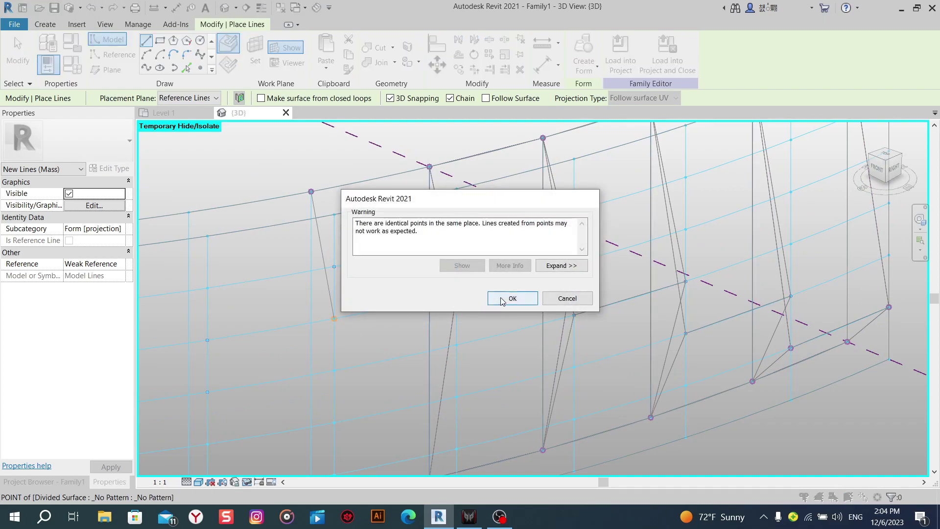
left_click(502, 299)
left_click(456, 292)
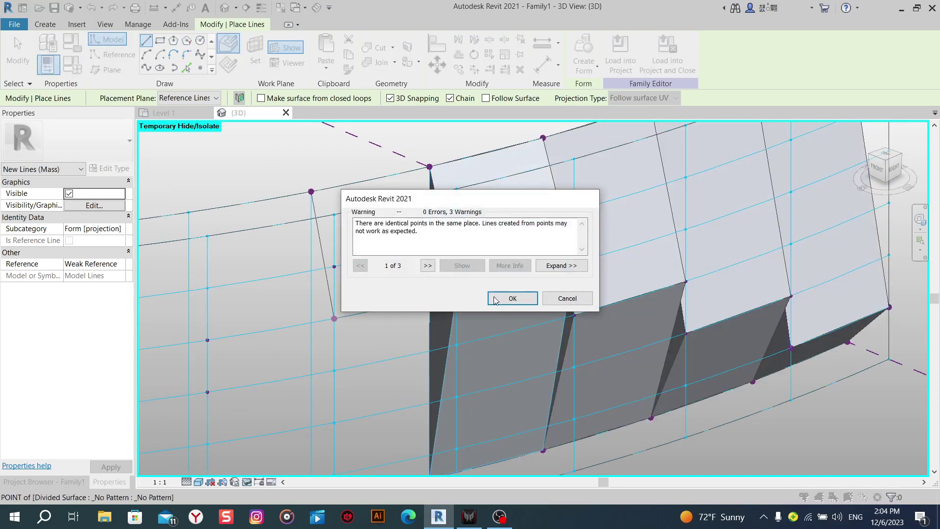
left_click(504, 298)
left_click(429, 167)
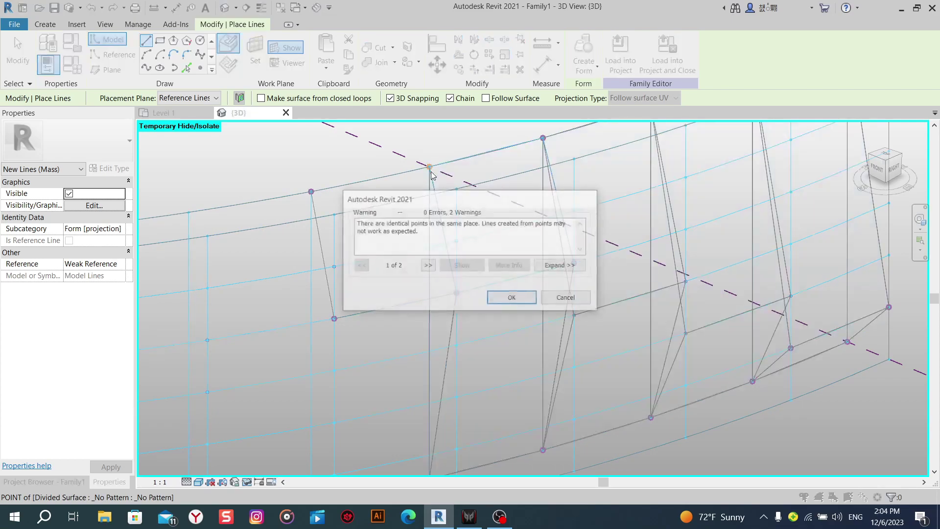
left_click(510, 299)
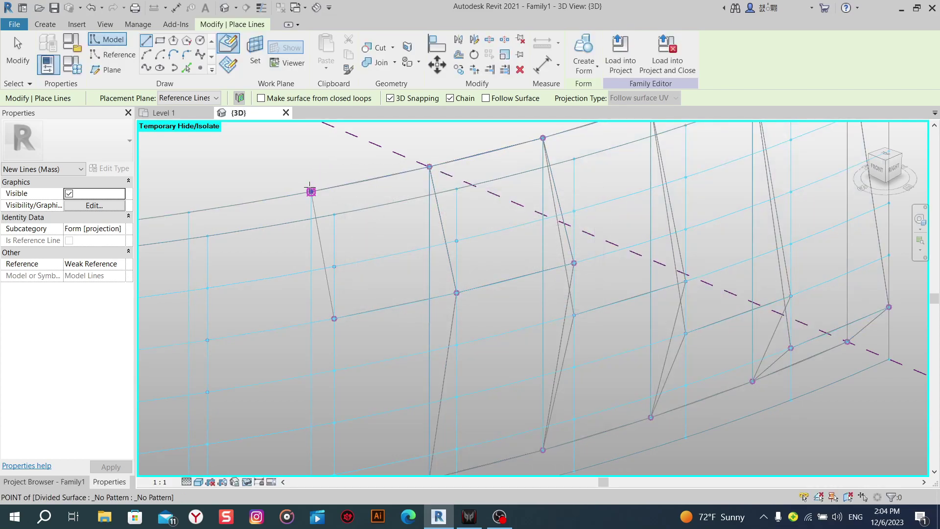
left_click(311, 191)
left_click(507, 297)
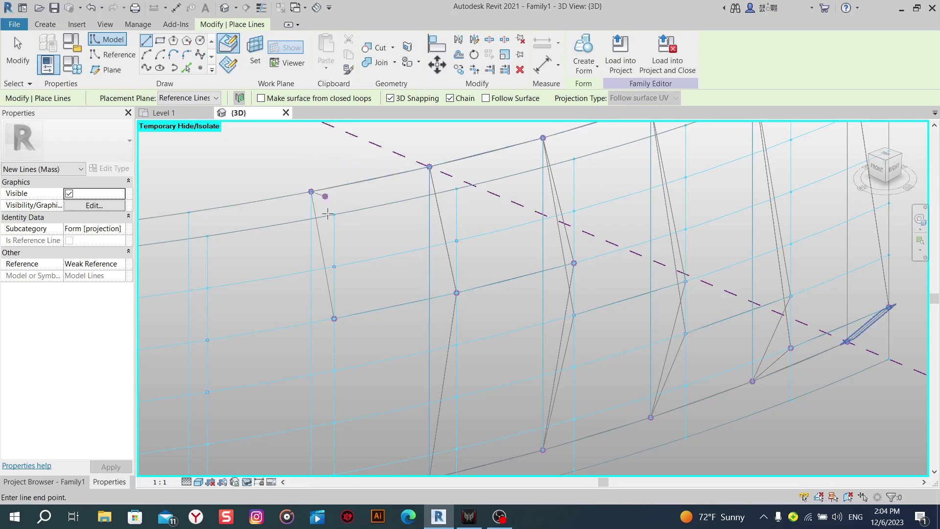
right_click(374, 237)
left_click(392, 244)
Draw a model line from the outline's vertex down to the lower grid point.
middle_click_drag(338, 331, 346, 249)
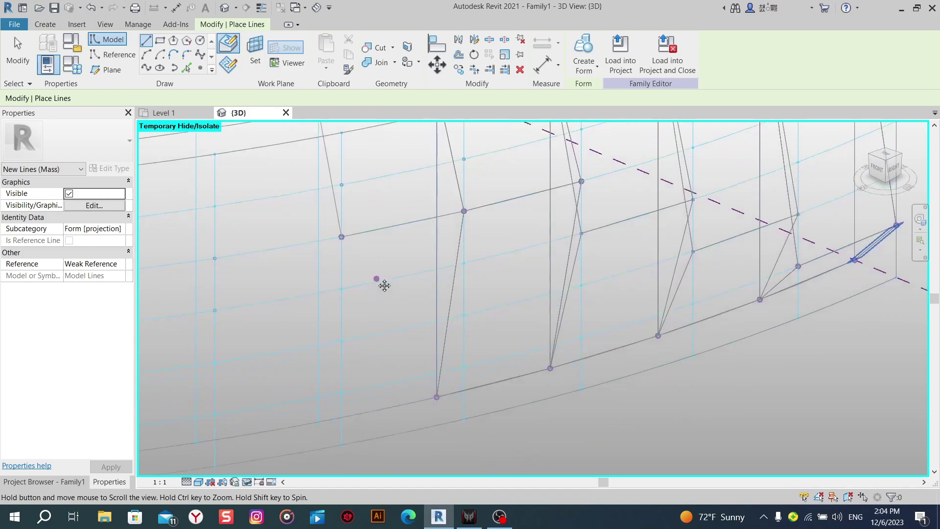
left_click(342, 236)
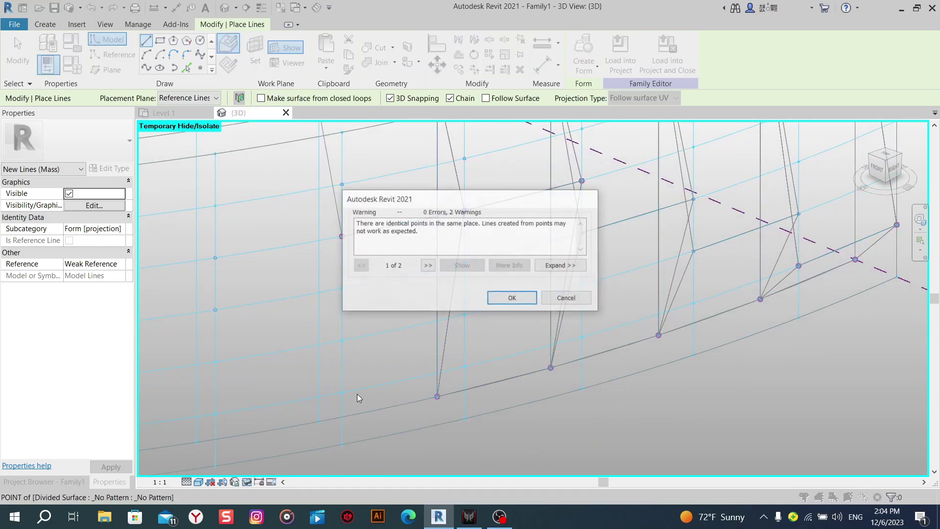
left_click(510, 296)
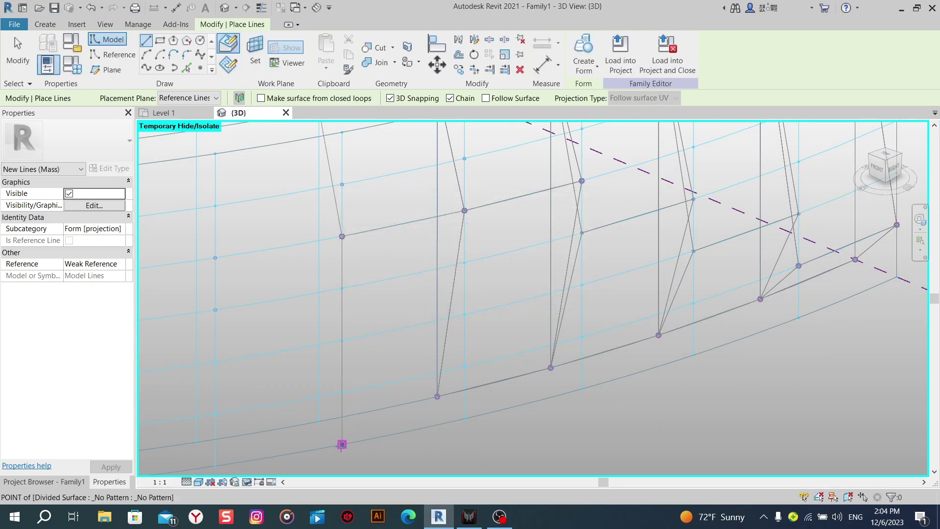
mouse_move(401, 372)
middle_mouse_down("shift")
mouse_move(411, 385)
mouse_move(388, 387)
mouse_move(403, 371)
mouse_move(381, 382)
middle_mouse_up("shift")
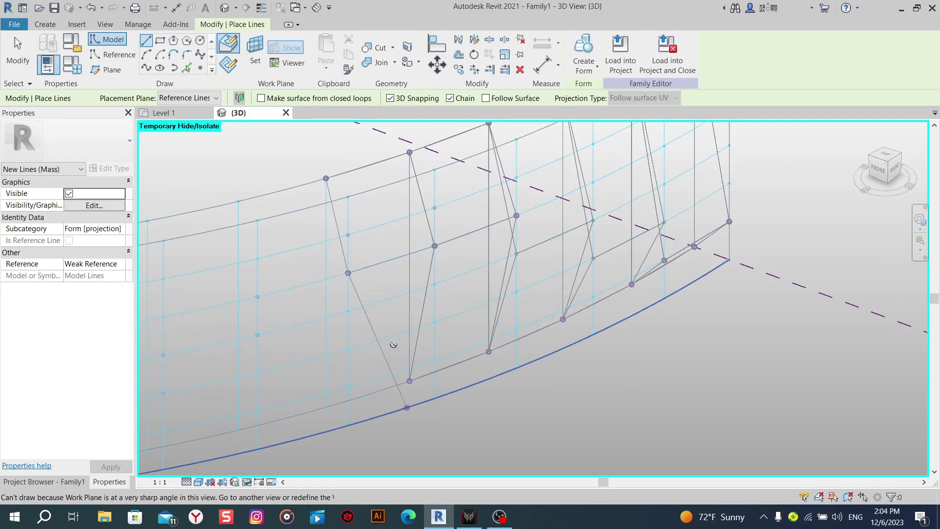
middle_click_drag(350, 300, 415, 271, "shift")
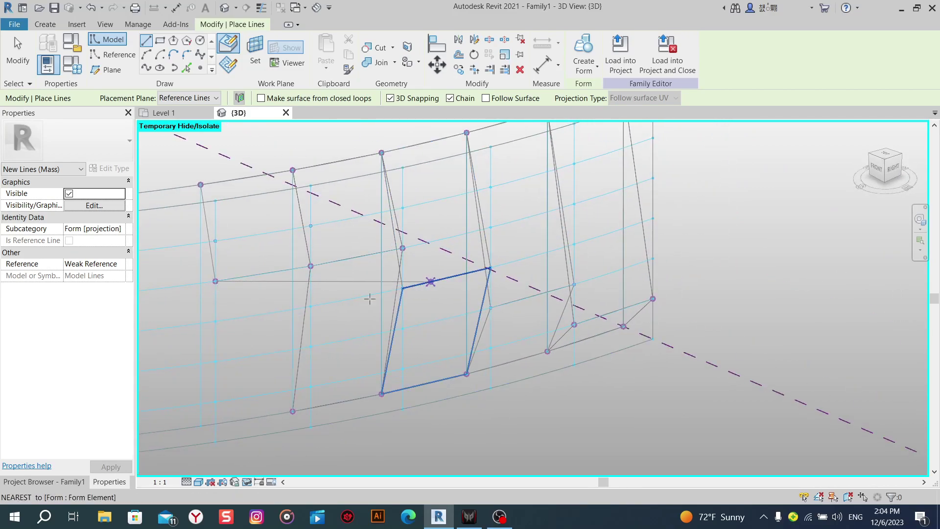
mouse_move(367, 298)
middle_mouse_down("shift")
mouse_move(431, 327)
mouse_move(415, 361)
middle_mouse_up("shift")
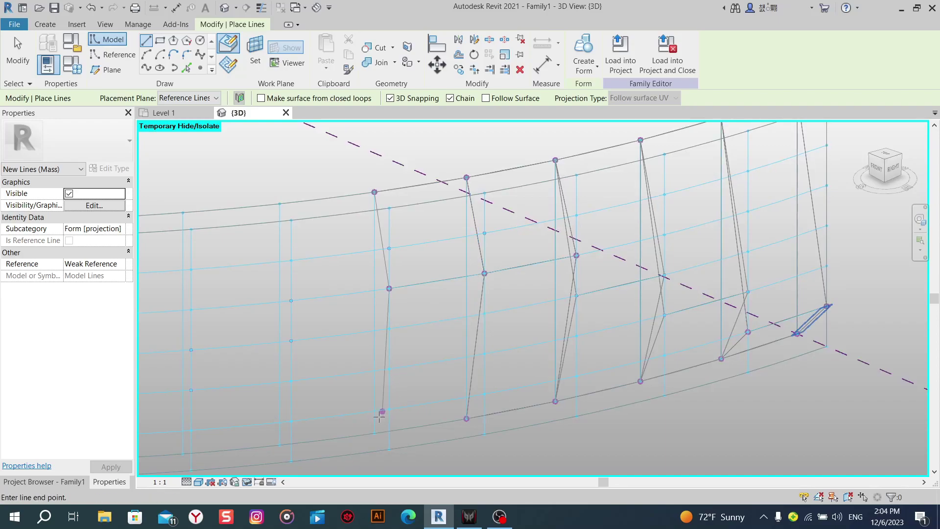
left_click(374, 433)
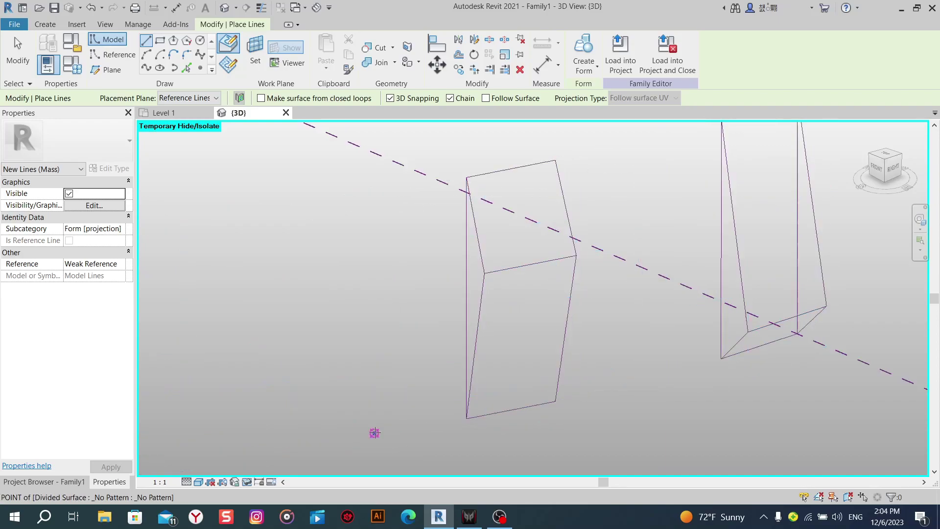
right_click(437, 304)
left_click(454, 298)
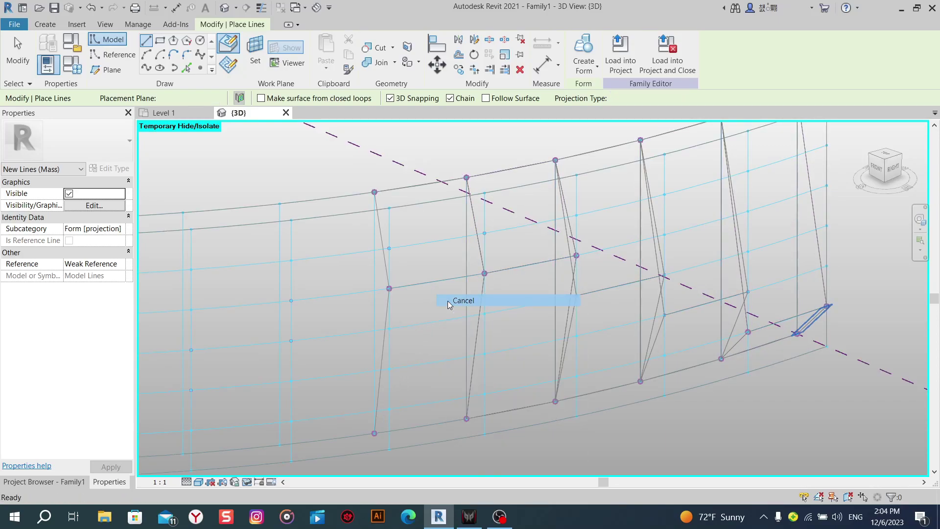
Join the outline's bottom corner to the adjacent solid fin's points on the wall with model lines.
scroll(416, 401, "up", 2)
scroll(416, 402, "up", 1)
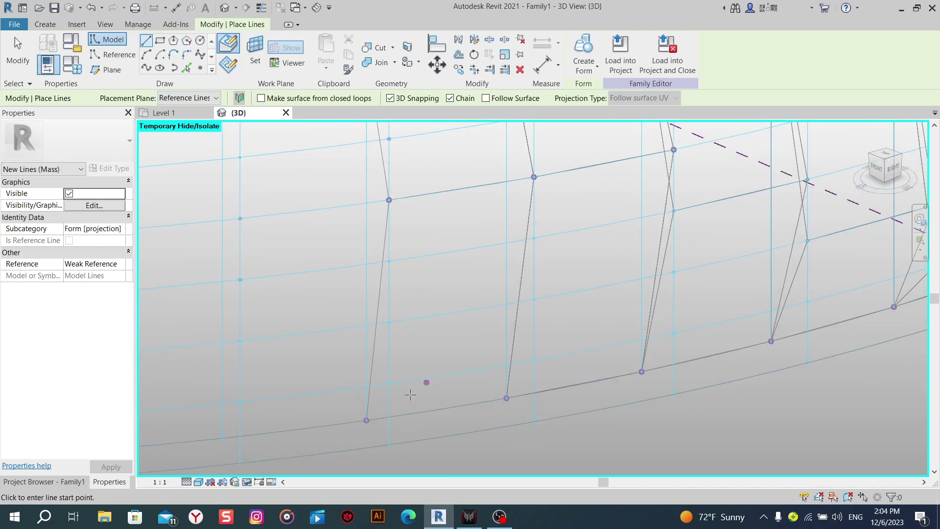
left_click(367, 420)
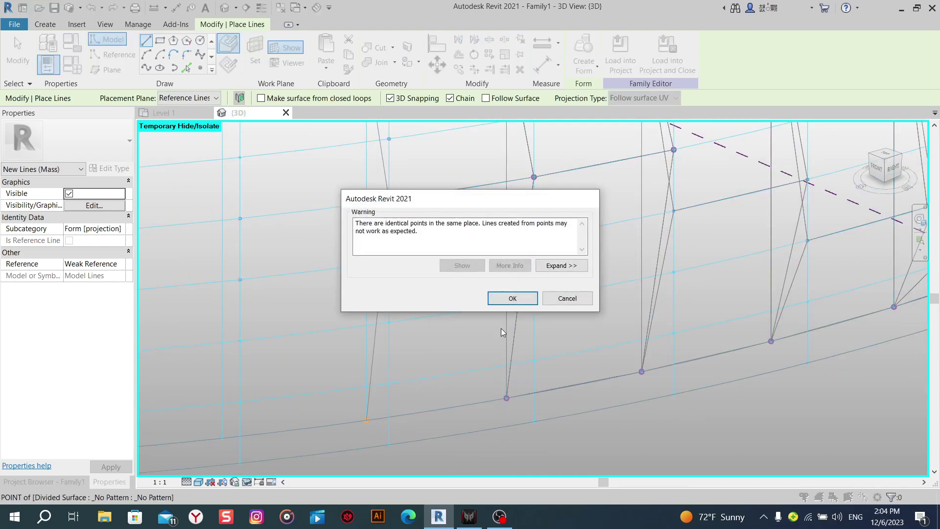
left_click(513, 298)
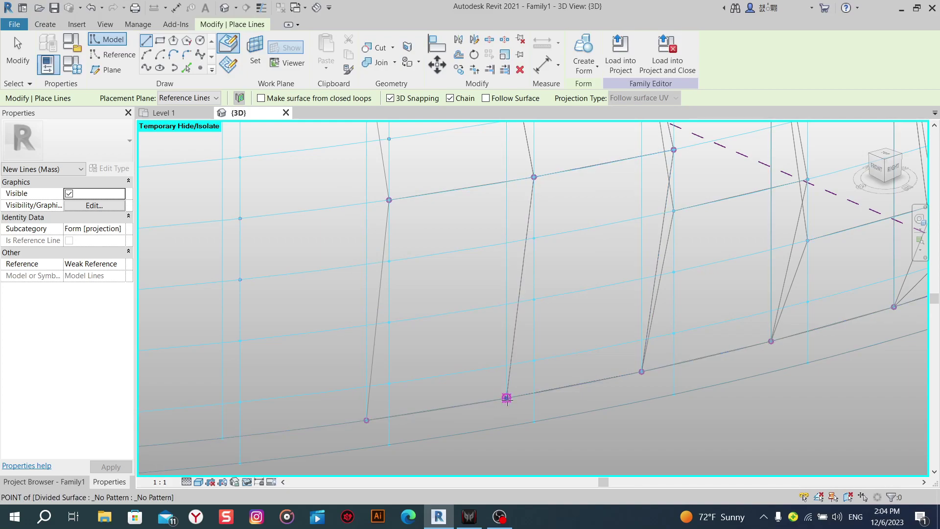
left_click(506, 397)
left_click(512, 296)
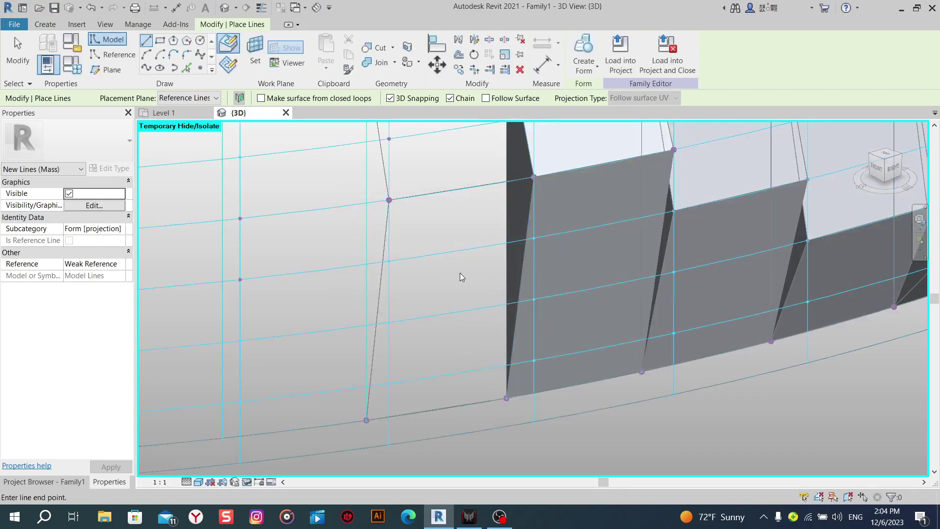
right_click(460, 273)
left_click(469, 283)
right_click(476, 289)
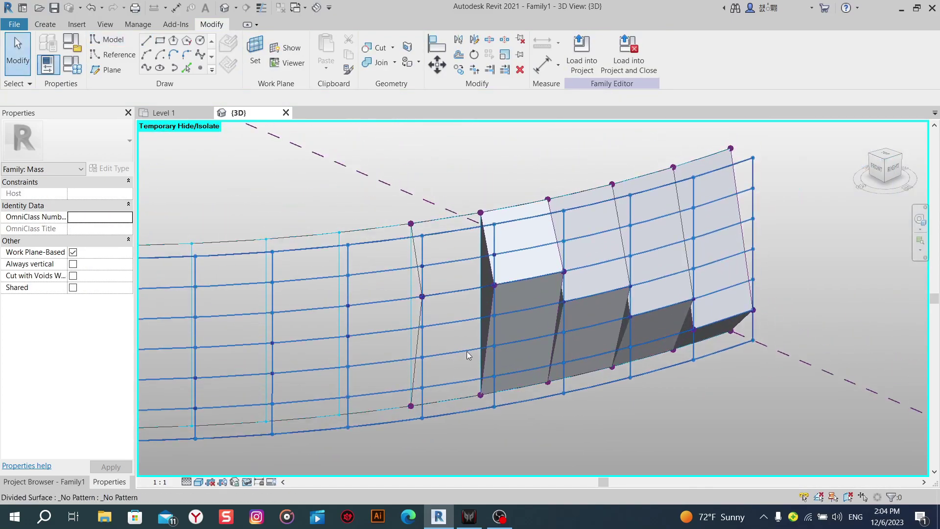
key("Escape")
scroll(479, 300, "up", 3)
scroll(464, 276, "up", 2)
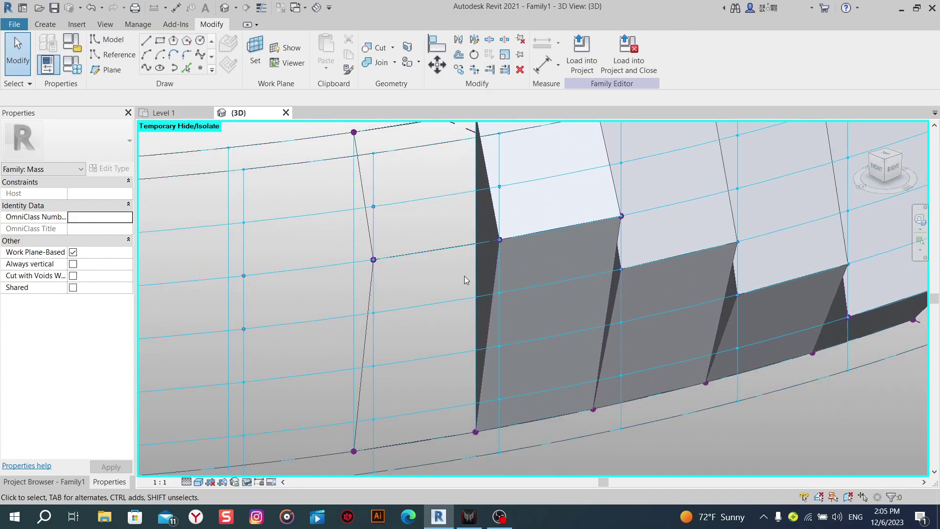
left_click(481, 368)
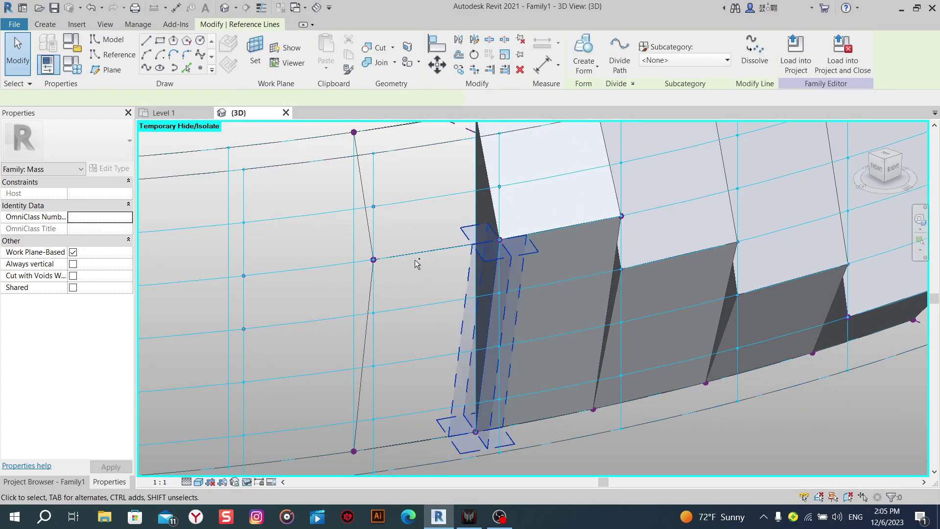
left_click(410, 255, "ctrl")
key("Escape")
key("Tab")
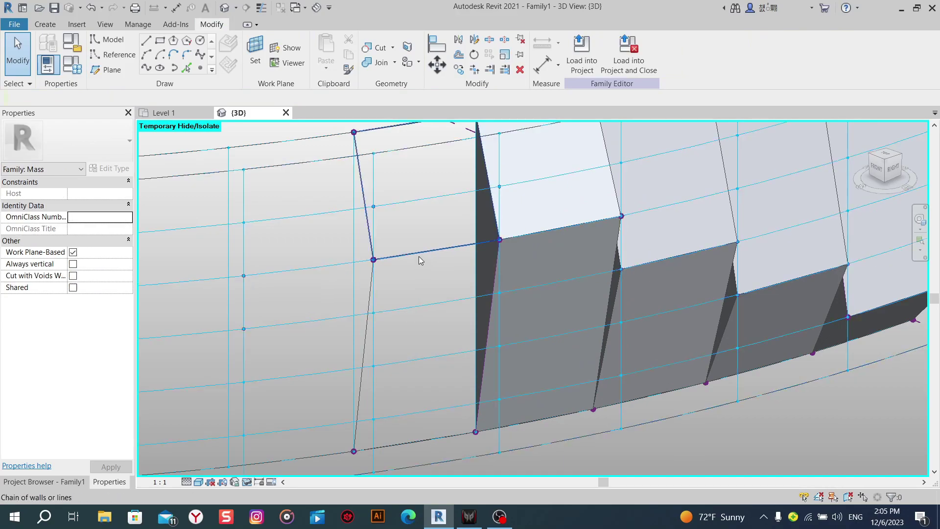
left_click(418, 253)
mouse_move(425, 278)
middle_mouse_down()
mouse_move(423, 330)
mouse_move(442, 286)
middle_mouse_up()
key("c")
key("f")
left_click(395, 361)
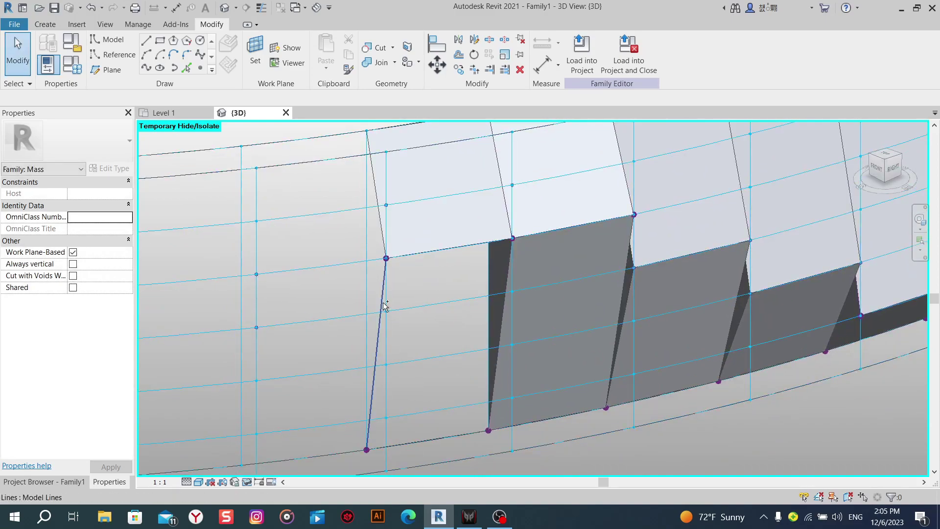
left_click(418, 435)
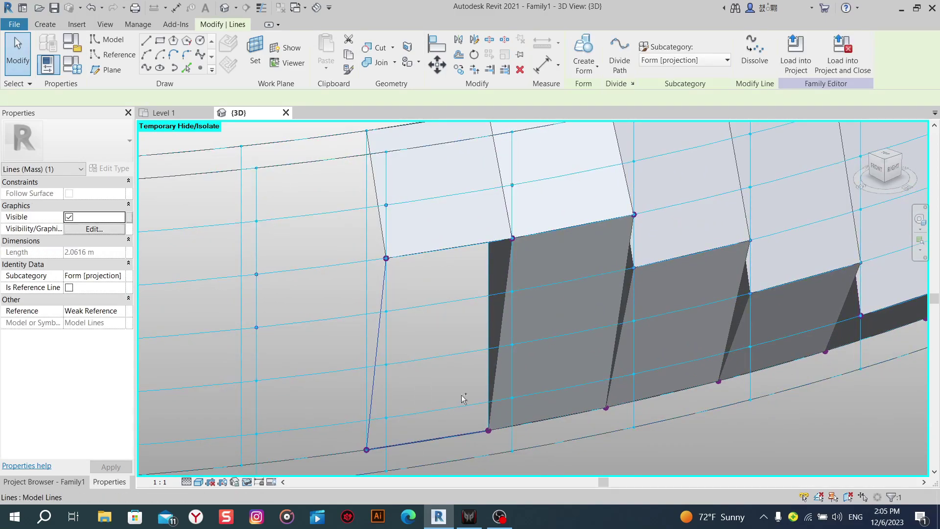
left_click(502, 328, "ctrl")
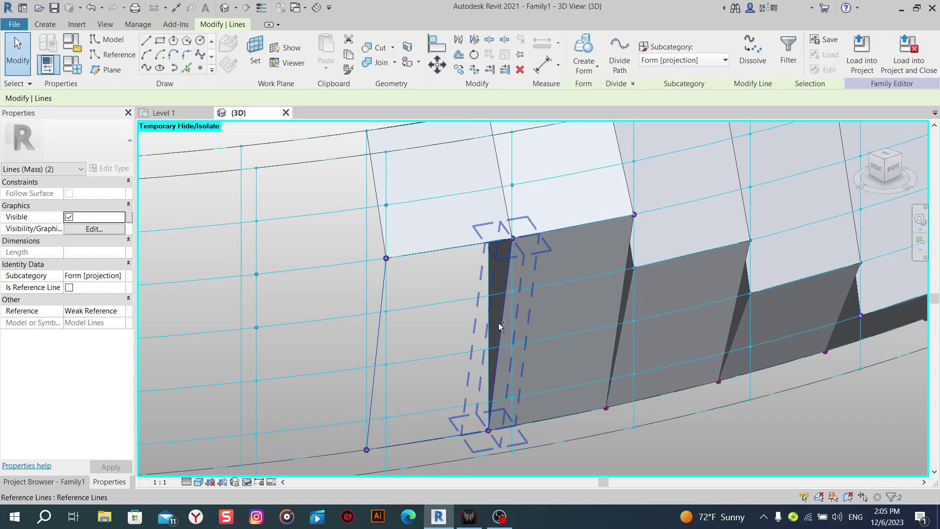
left_click(498, 322, "ctrl")
left_click(582, 49)
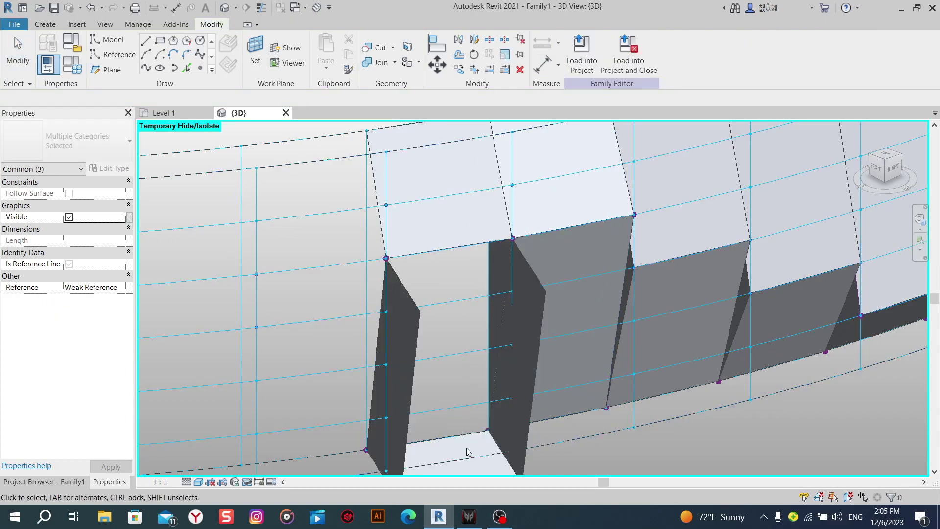
scroll(463, 349, "up", 1)
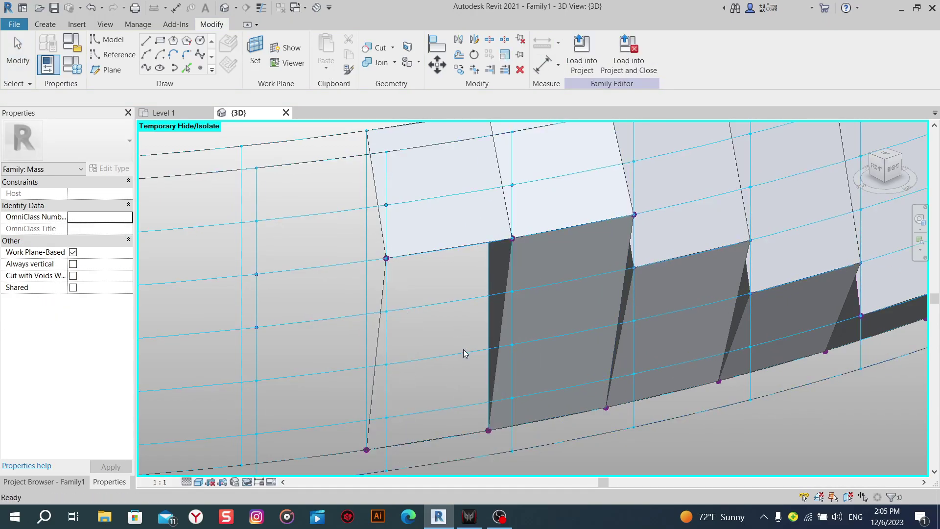
scroll(470, 367, "up", 2)
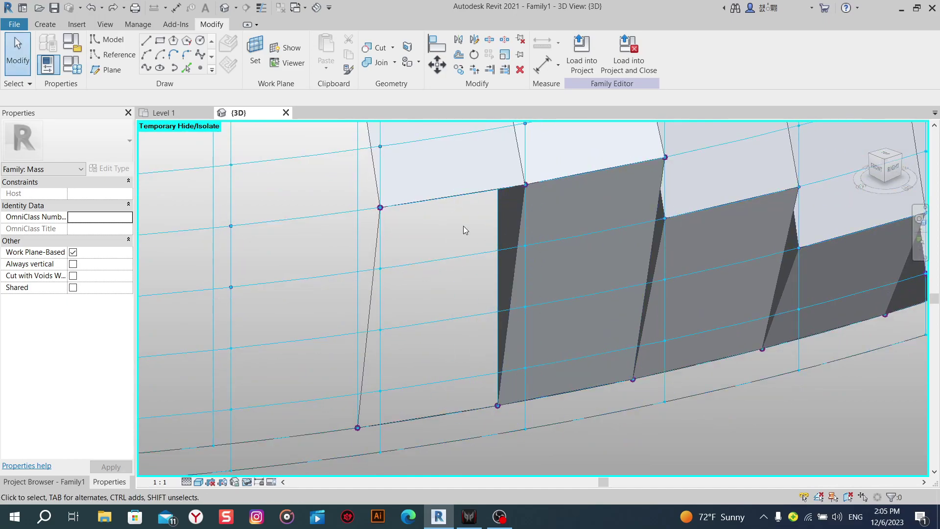
Draw a model line from the panel's bottom point up to its top point along the left edge.
left_click(521, 204)
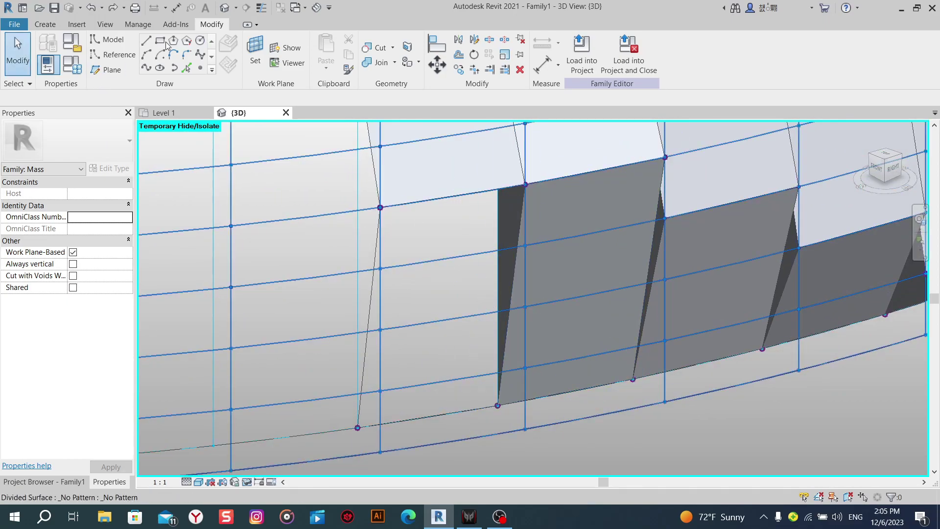
left_click(149, 45)
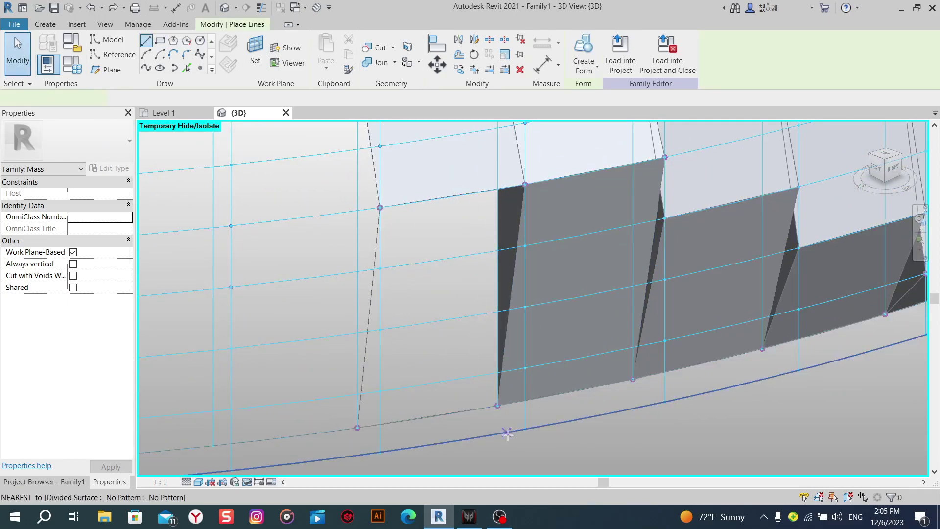
left_click(497, 405)
left_click(510, 297)
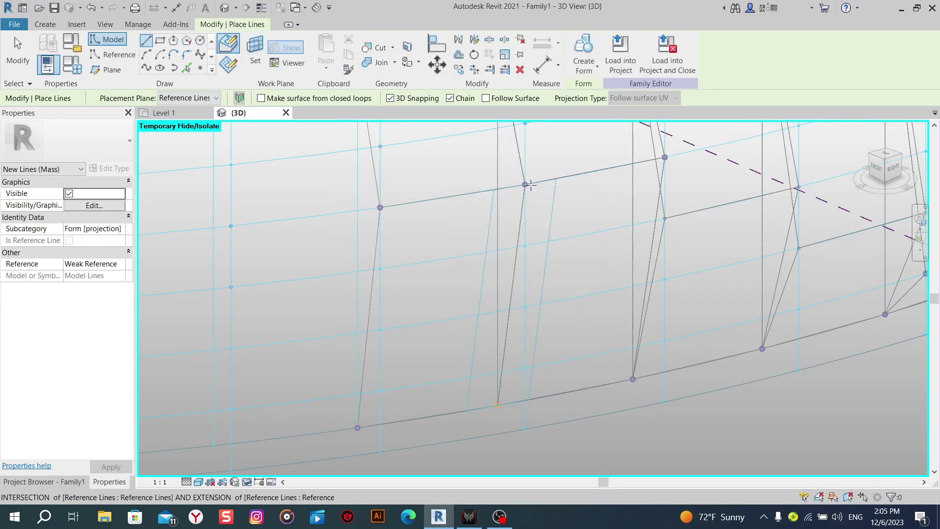
left_click(525, 184)
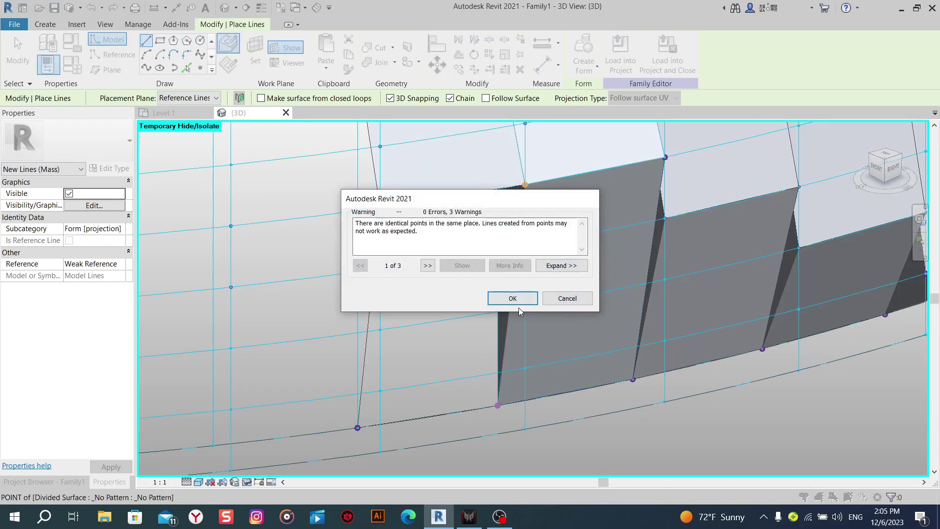
left_click(517, 300)
right_click(420, 231)
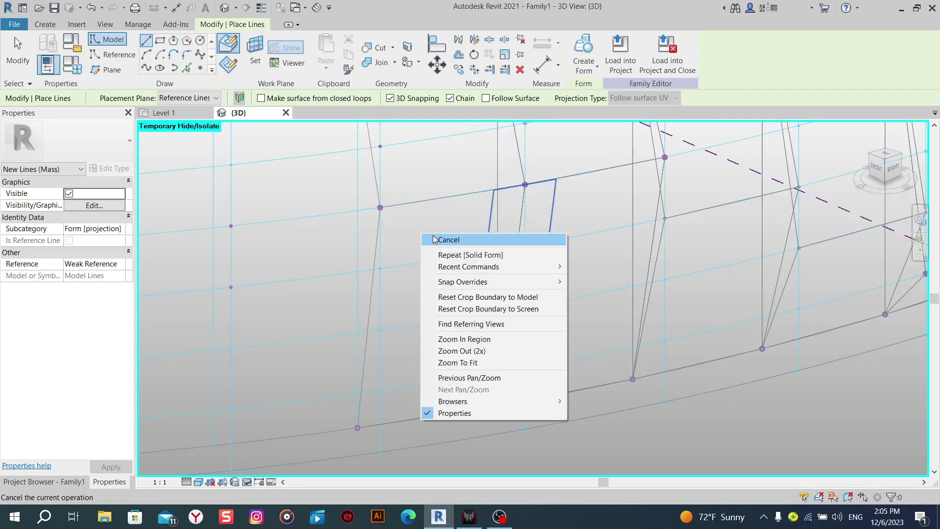
left_click(433, 241)
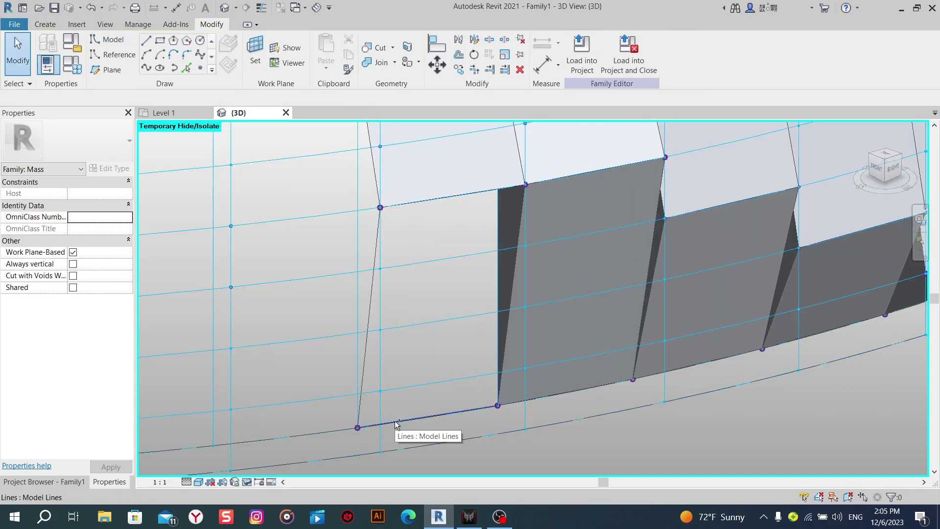
Multi-select the leftmost slanted outline lines, then clear the selection.
left_click(364, 363)
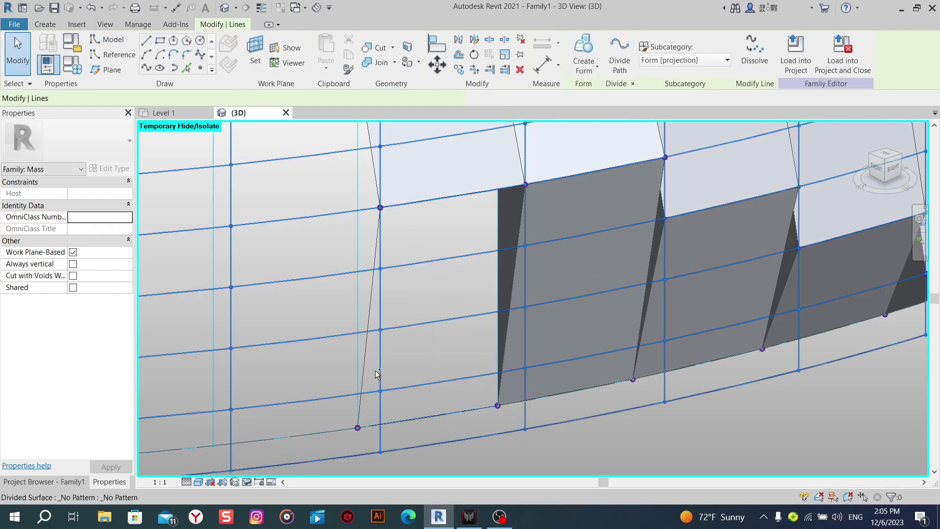
left_click(431, 200, "ctrl")
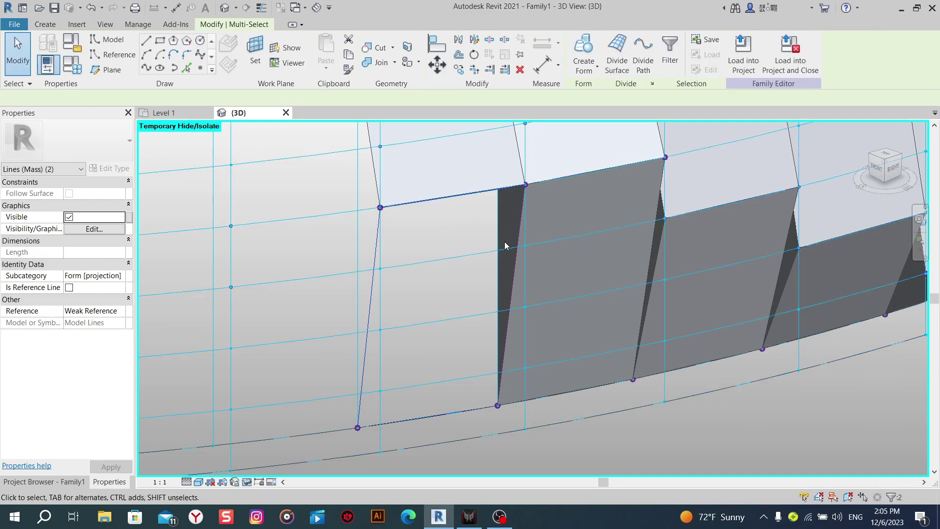
left_click(514, 272, "ctrl")
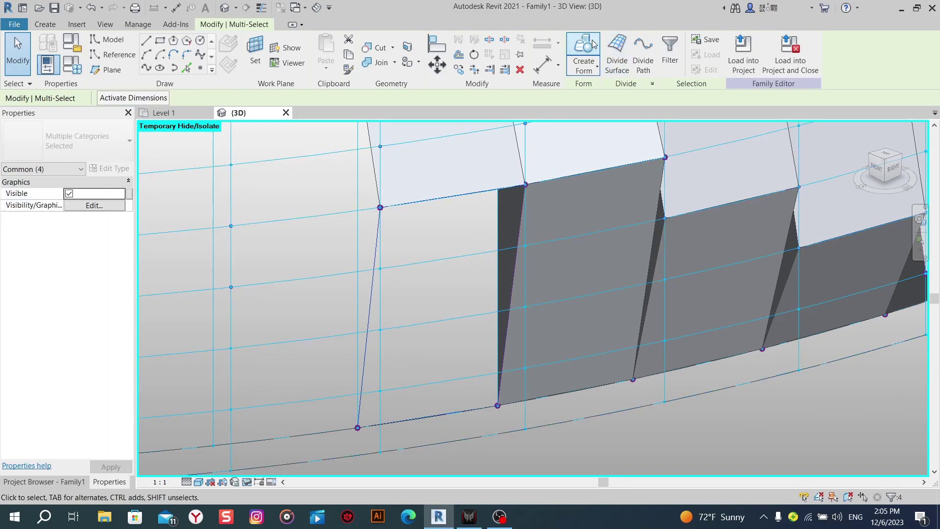
key("Escape")
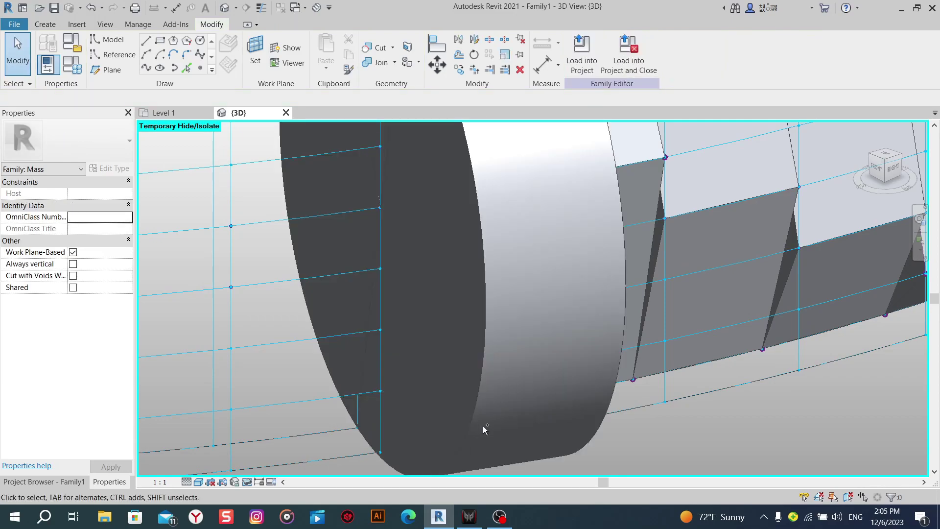
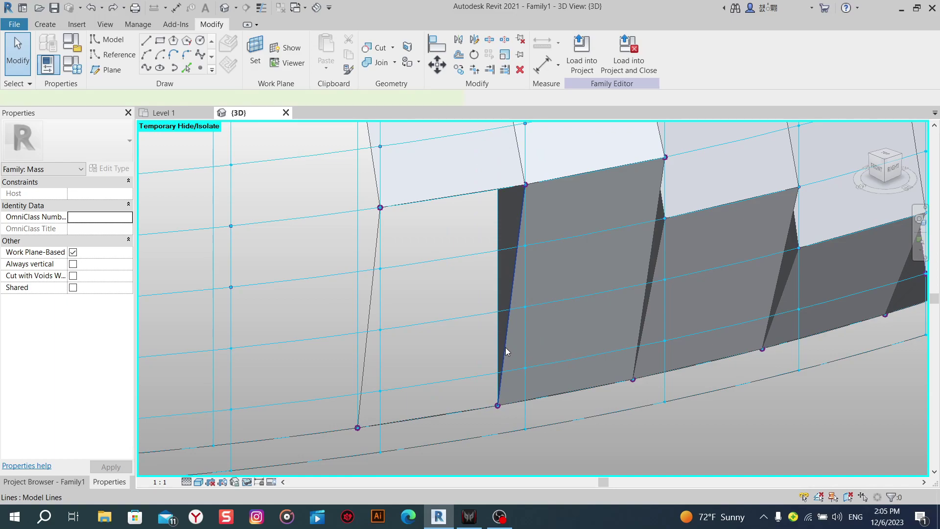
Try building a form from two model lines and the divided surface, then undo it.
left_click(505, 347)
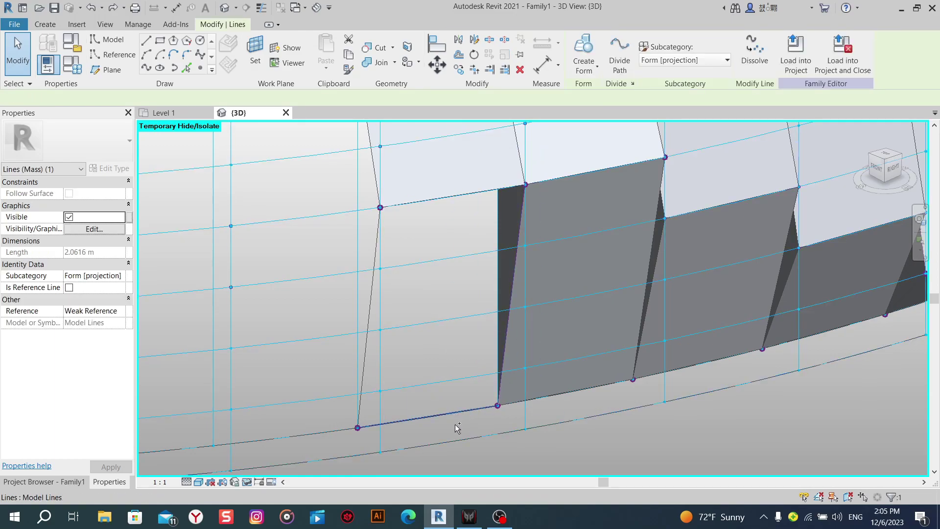
left_click(368, 363, "ctrl")
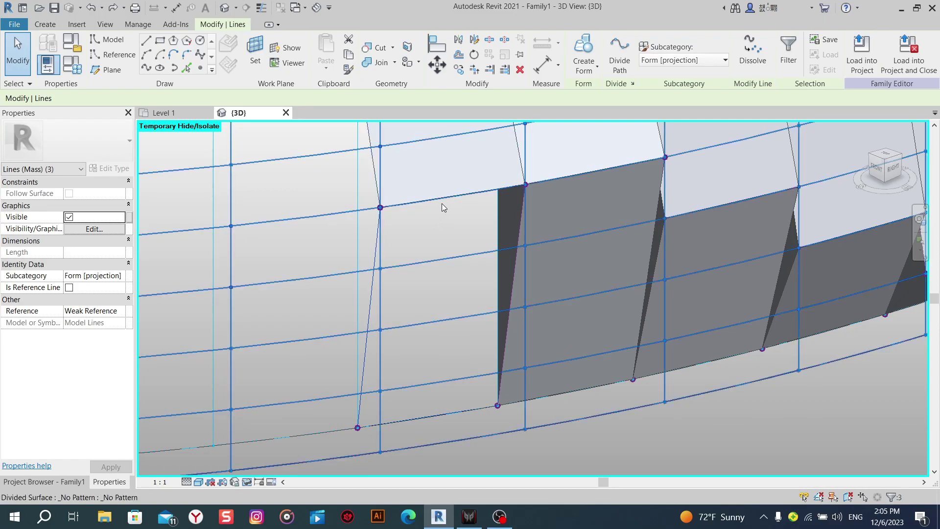
left_click(515, 228, "ctrl")
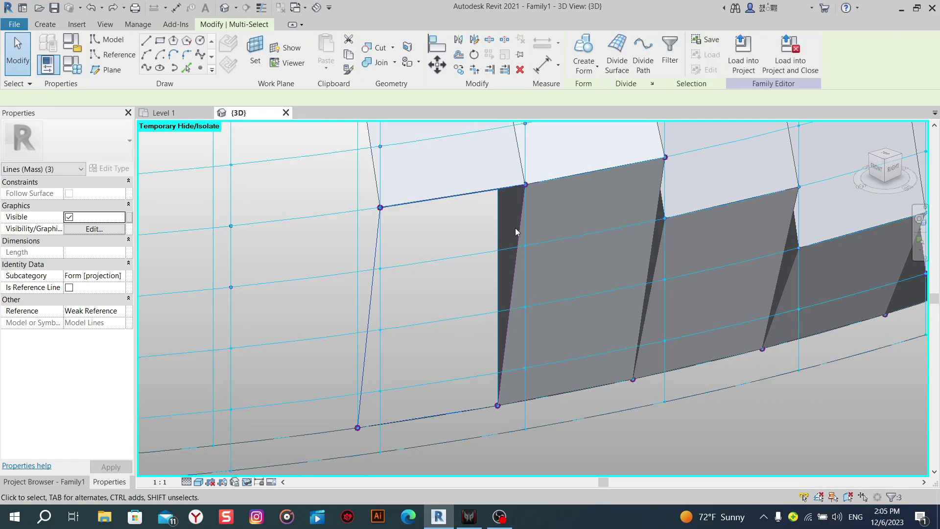
left_click(575, 51)
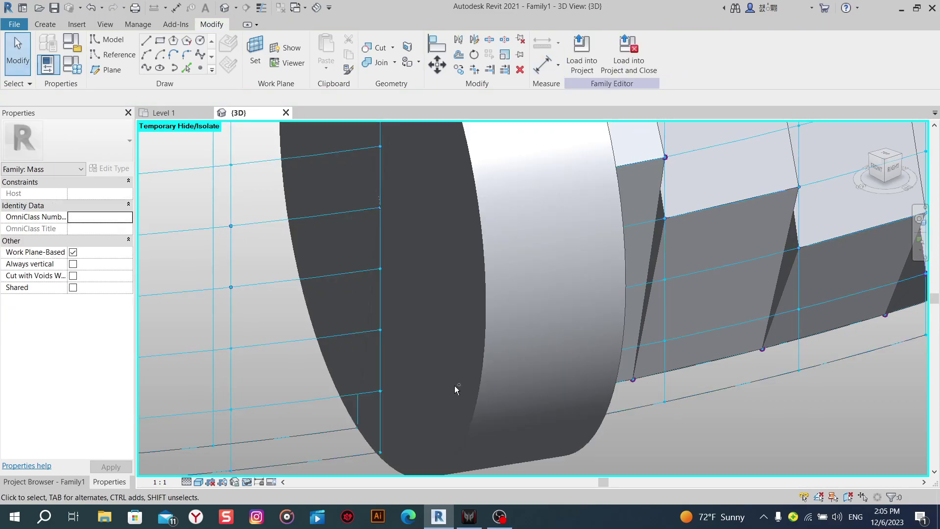
key("ctrl+z")
Delete the stray slanted model line and the leftover bottom model line.
scroll(489, 342, "down", 2)
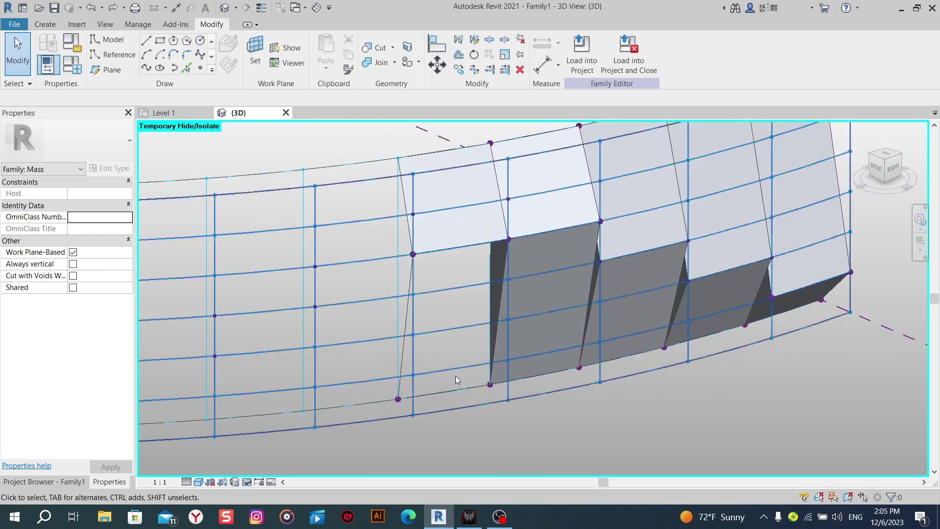
middle_click_drag(450, 397, 574, 388, "shift")
scroll(549, 292, "down", 1)
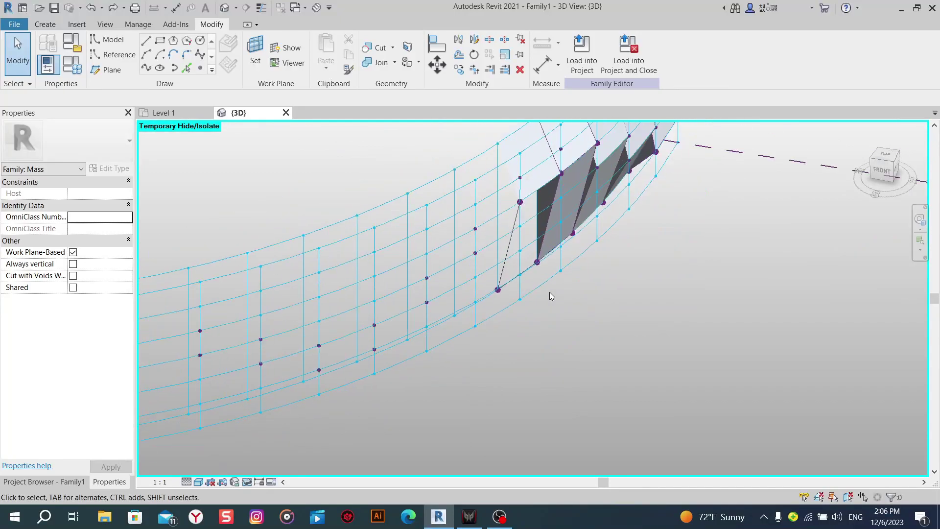
scroll(549, 292, "down", 3)
scroll(548, 292, "up", 3)
scroll(543, 291, "up", 2)
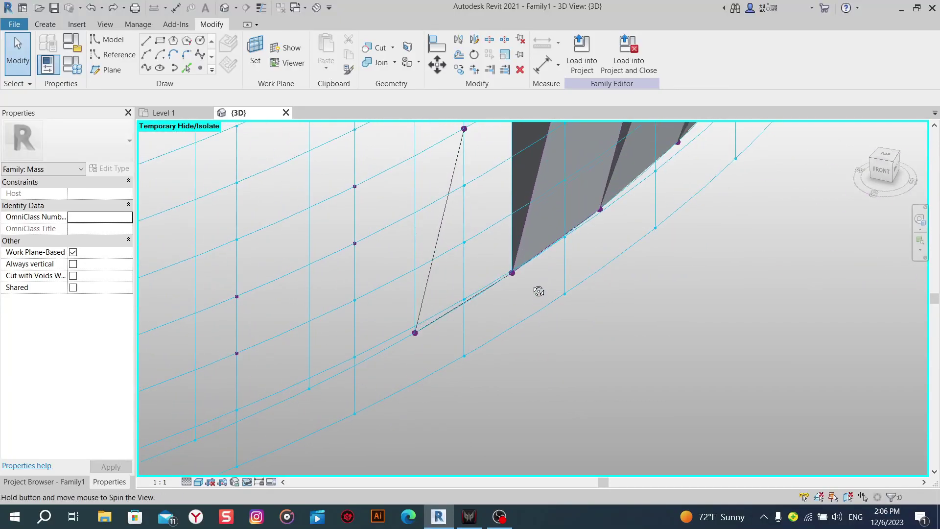
middle_click_drag(541, 293, 531, 368)
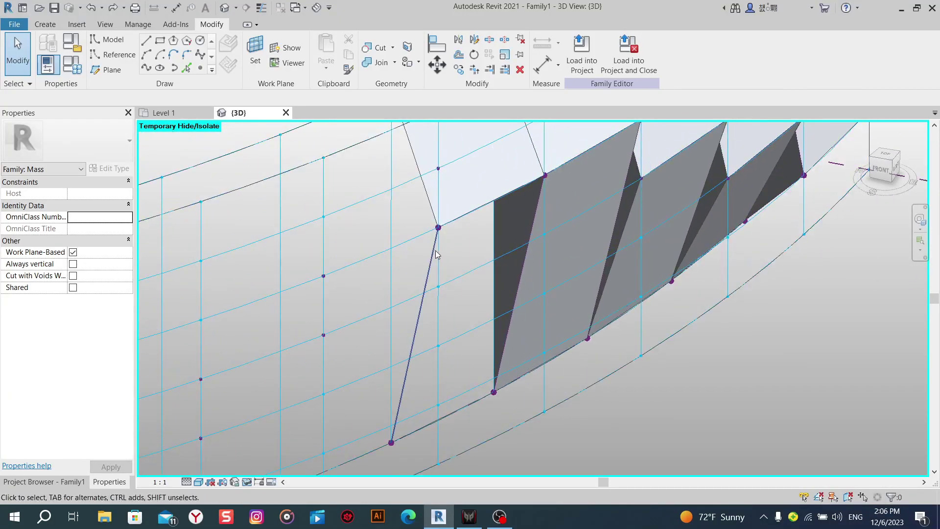
left_click(435, 252)
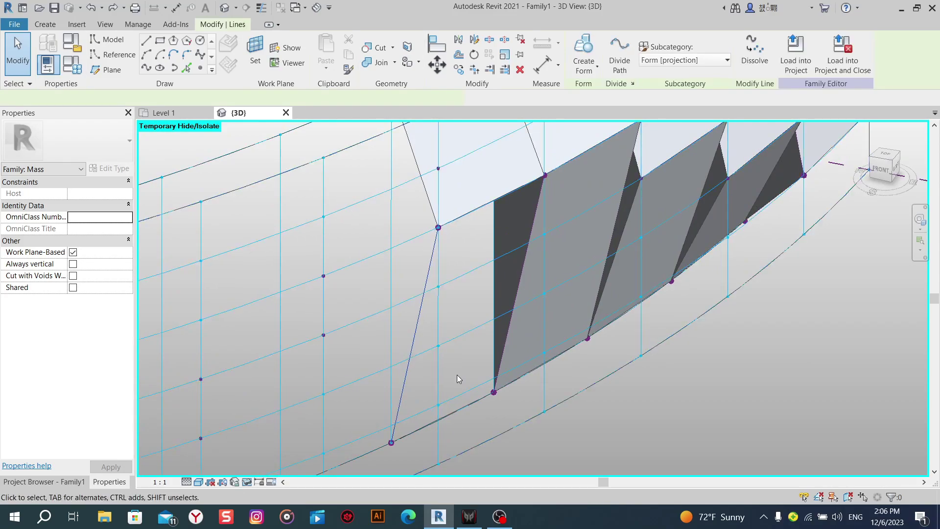
left_click(518, 71)
left_click(454, 416)
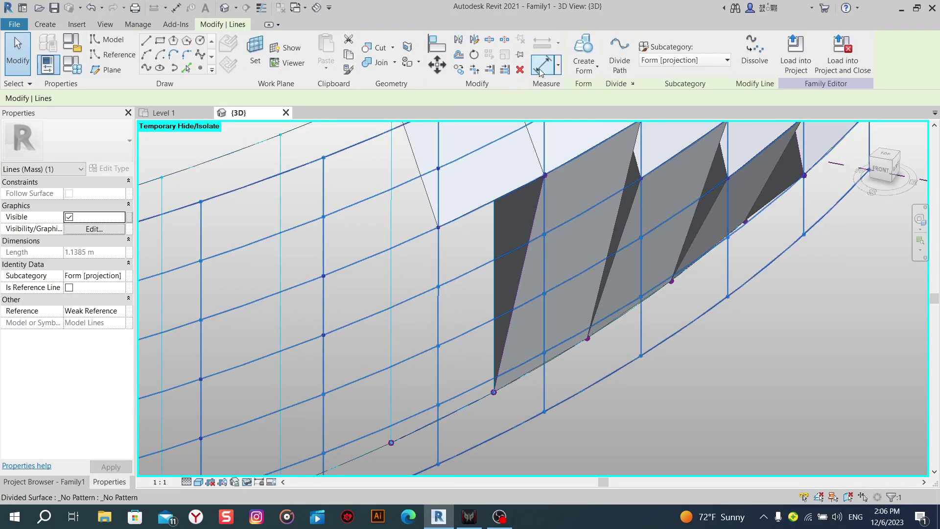
key("Delete")
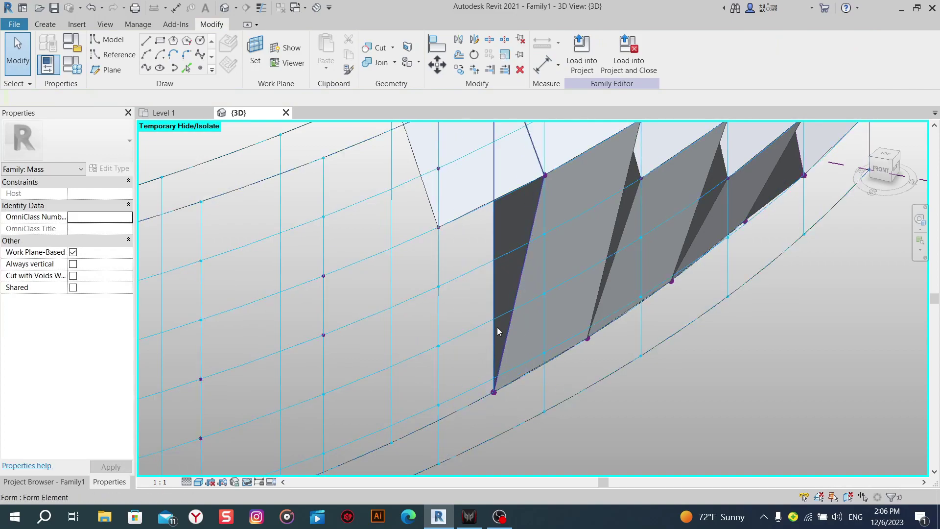
Delete the light panel above the dark panel, then restore it with undo.
mouse_move(489, 284)
middle_mouse_down("shift")
mouse_move(487, 298)
mouse_move(468, 246)
middle_mouse_up("shift")
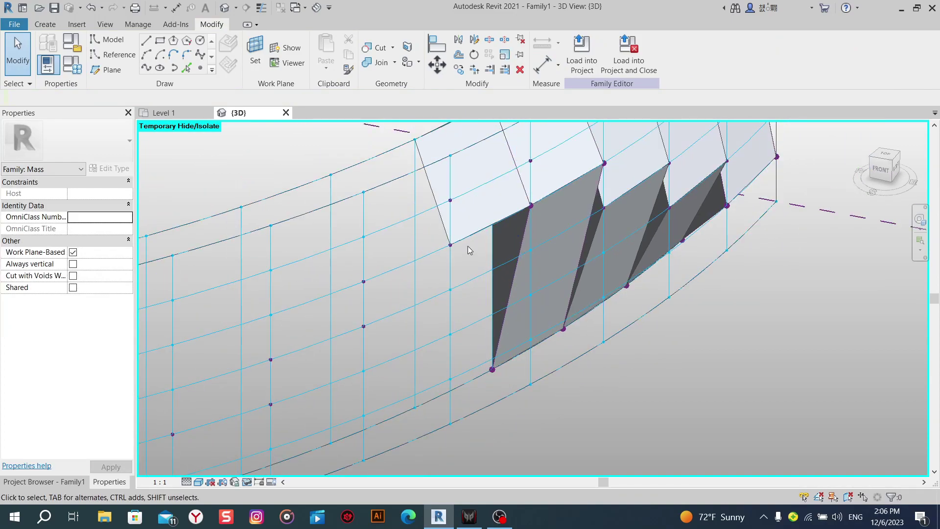
left_click(469, 242)
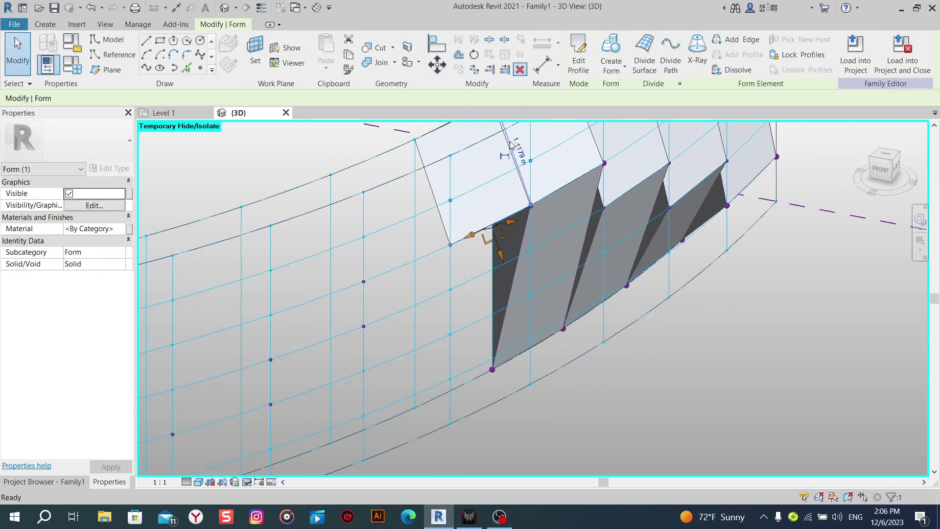
key("Delete")
key("ctrl+z")
mouse_move(478, 268)
middle_mouse_down()
mouse_move(405, 225)
mouse_move(368, 266)
mouse_move(435, 216)
middle_mouse_up()
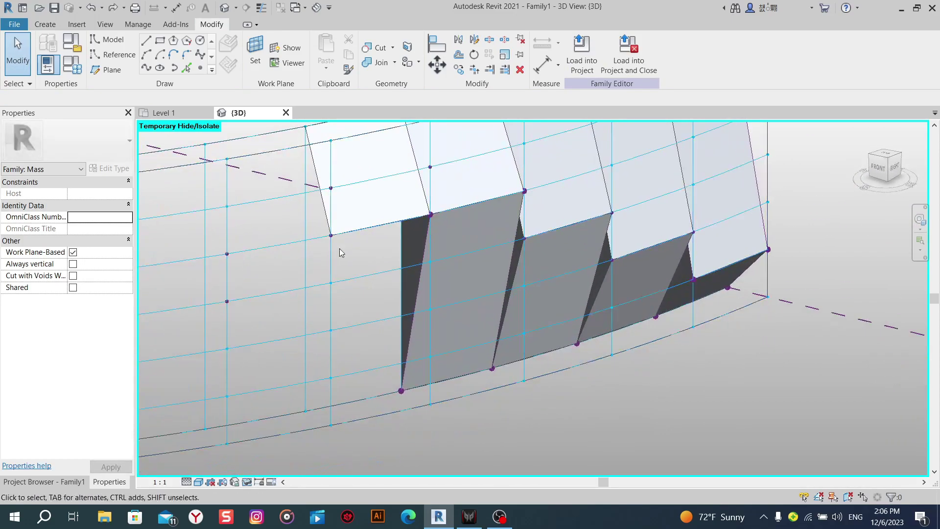
scroll(342, 253, "up", 2)
mouse_move(350, 248)
middle_mouse_down("shift")
mouse_move(399, 244)
mouse_move(433, 227)
middle_mouse_up("shift")
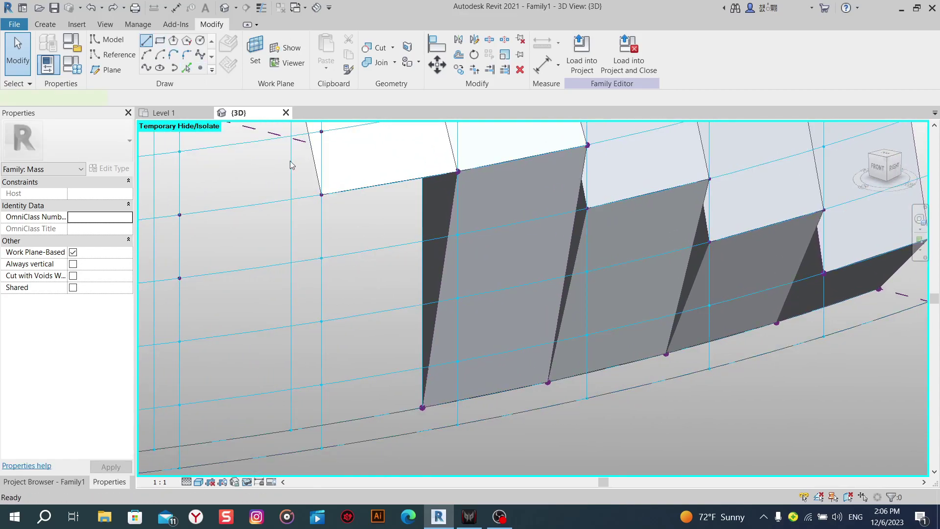
Chain four model lines (LI) between divided-surface points, dismissing the identical-points warnings.
key("l")
key("i")
left_click(321, 194)
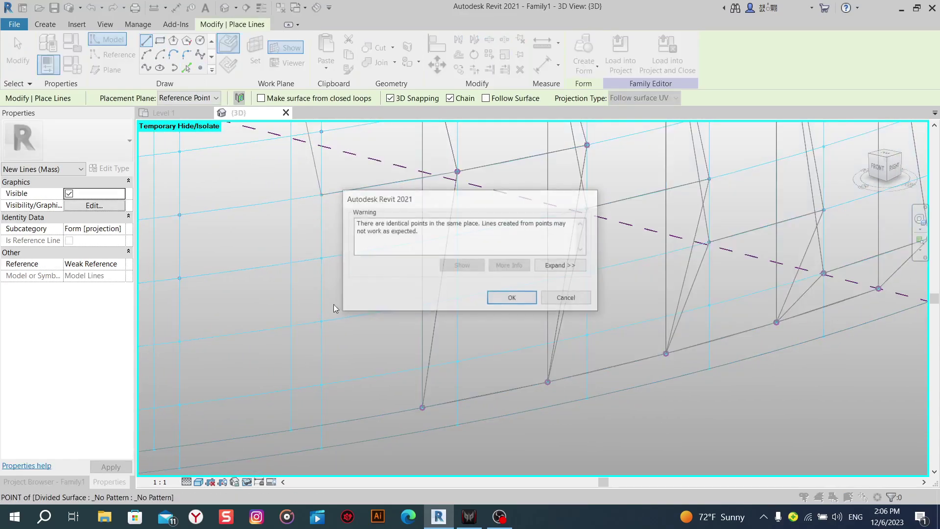
left_click(507, 295)
middle_click_drag(507, 294, 525, 337, "shift")
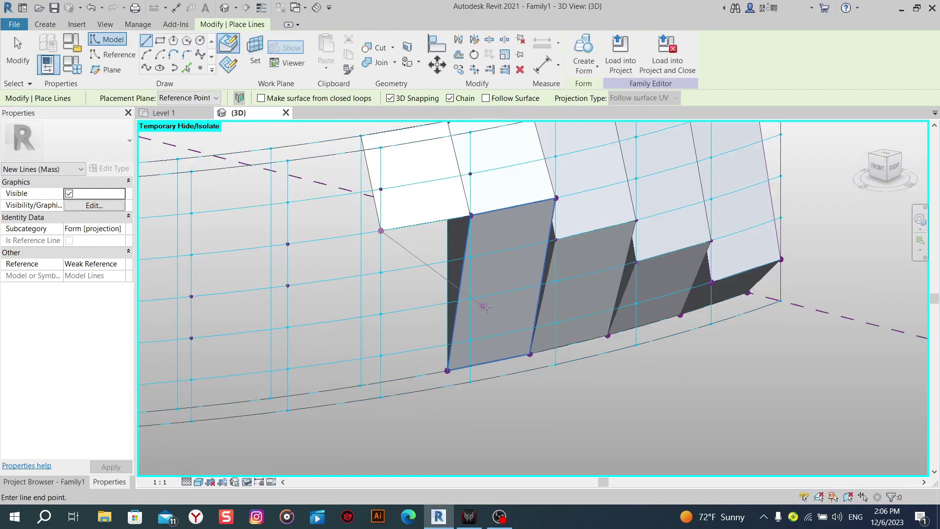
left_click(497, 329)
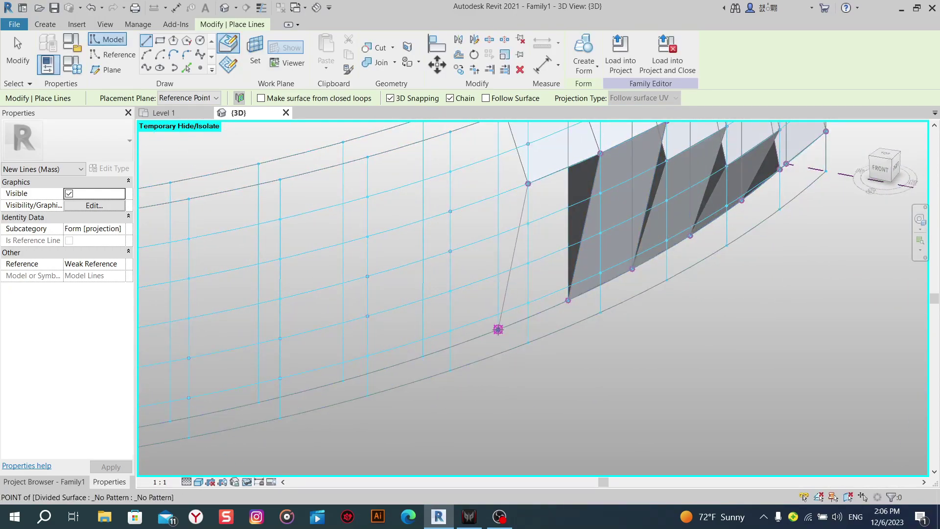
mouse_move(545, 321)
middle_mouse_down("shift")
mouse_move(459, 346)
mouse_move(442, 340)
middle_mouse_up("shift")
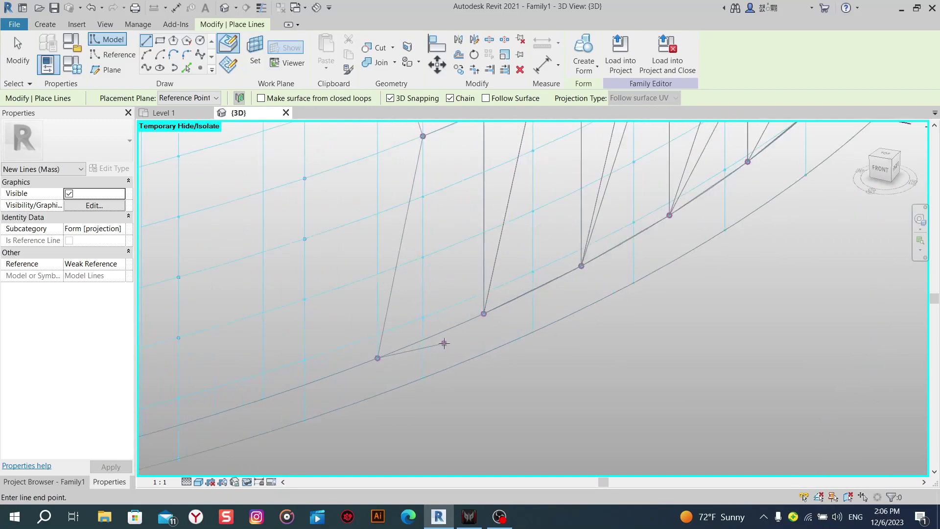
left_click(490, 309)
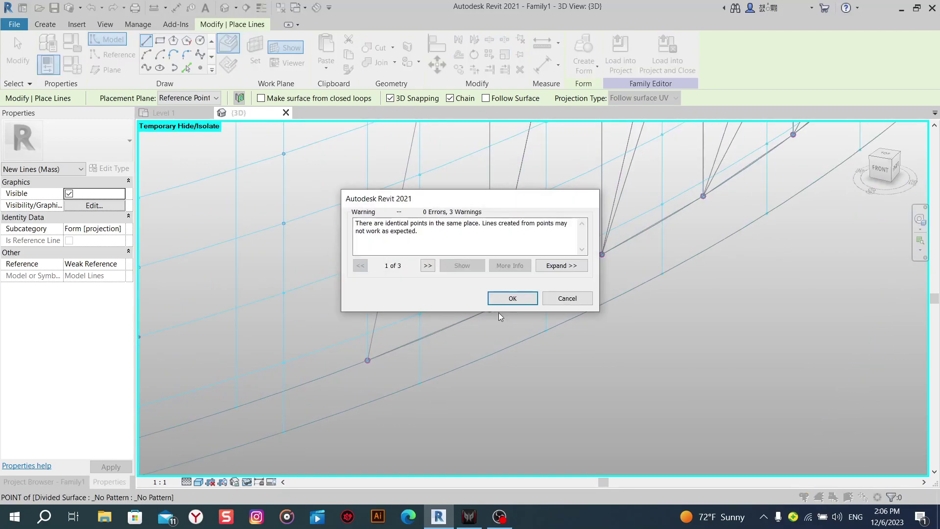
middle_click_drag(437, 310, 445, 360)
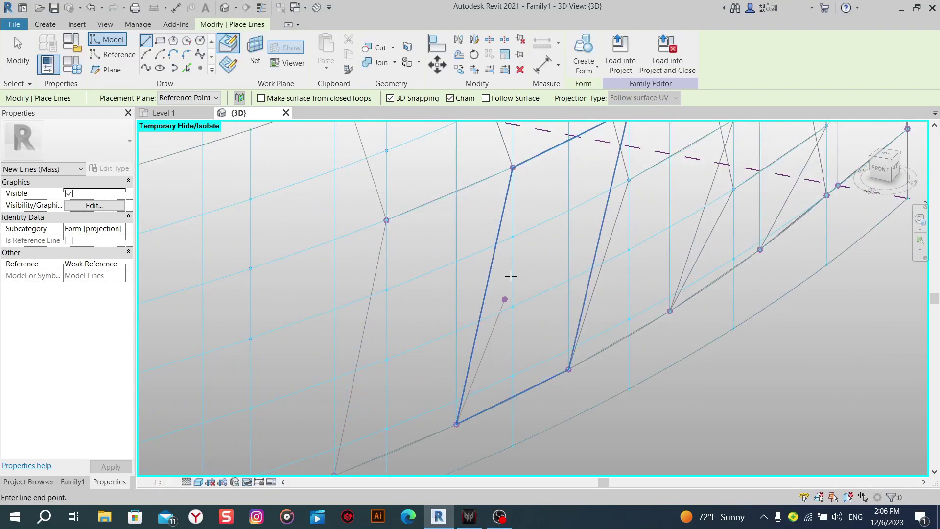
left_click(512, 167)
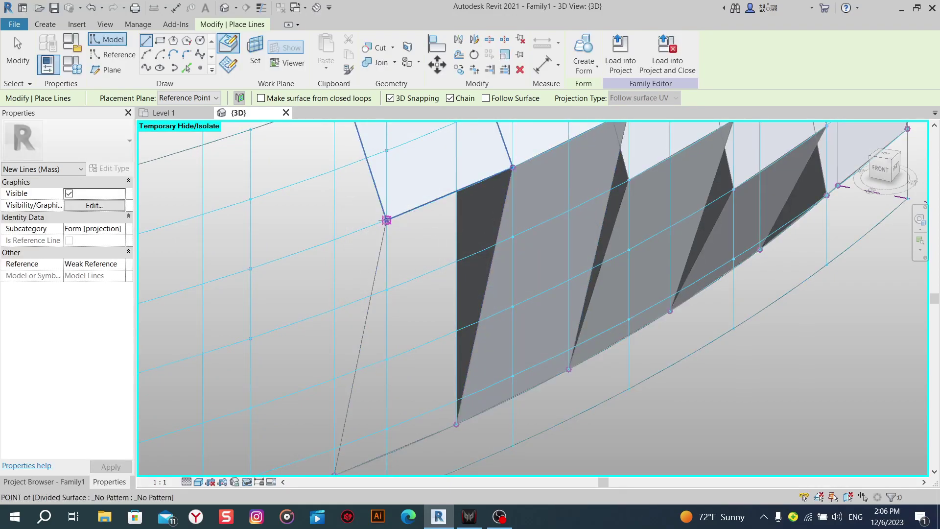
left_click(386, 220)
left_click(515, 298)
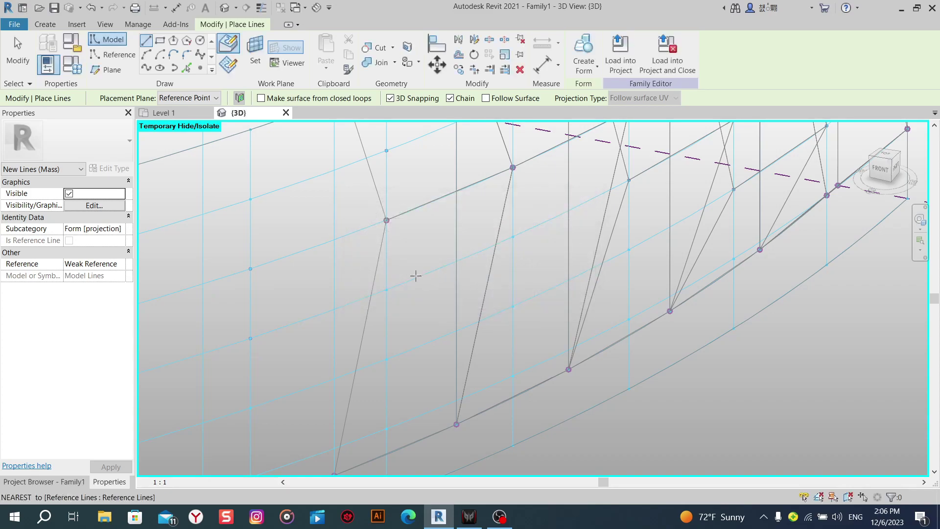
Finish drawing, select the four lines, and turn them into a surface form.
right_click(348, 223)
left_click(360, 224)
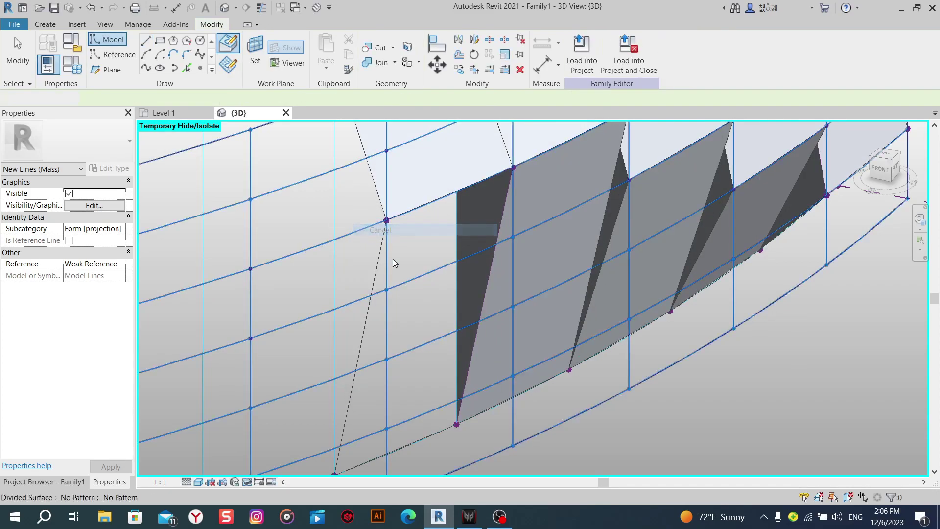
left_click(378, 261)
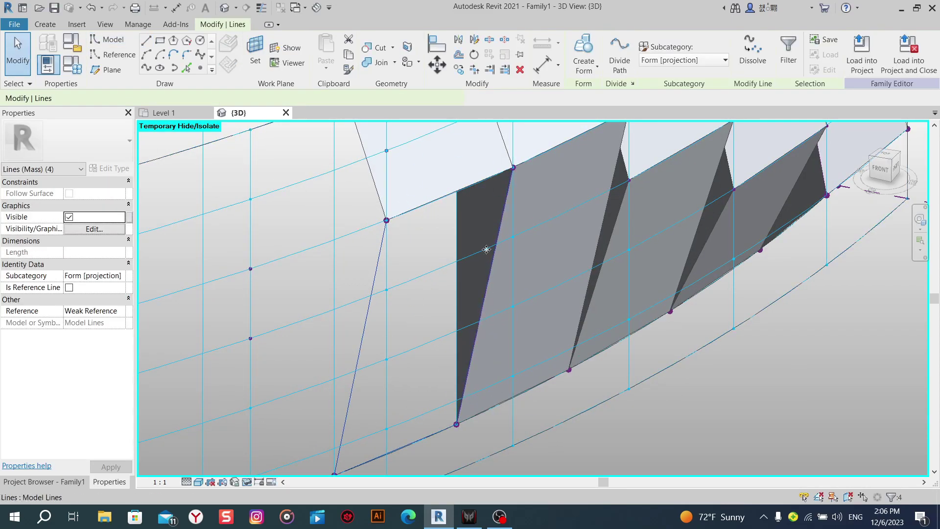
left_click(582, 46)
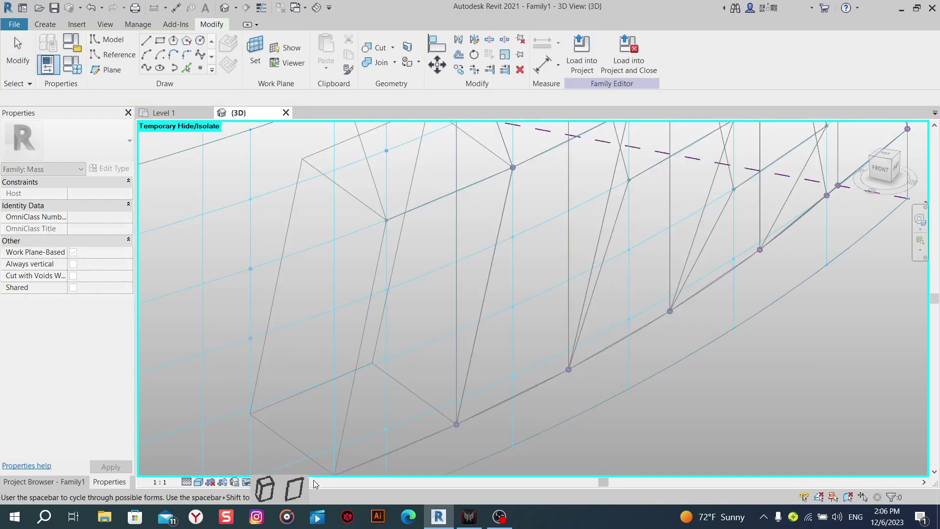
left_click(303, 486)
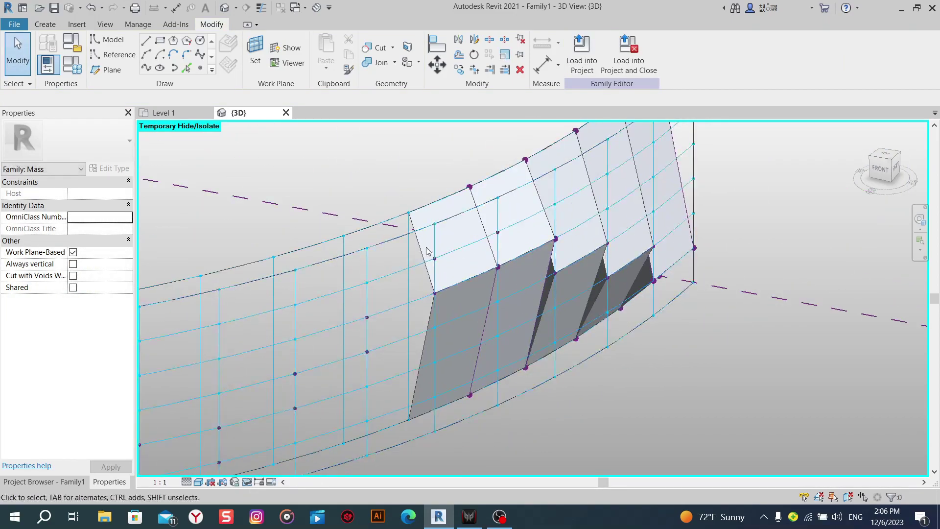
Chain model lines between the next bay's upper and lower surface points and build a solid form.
middle_click_drag(469, 296, 453, 236)
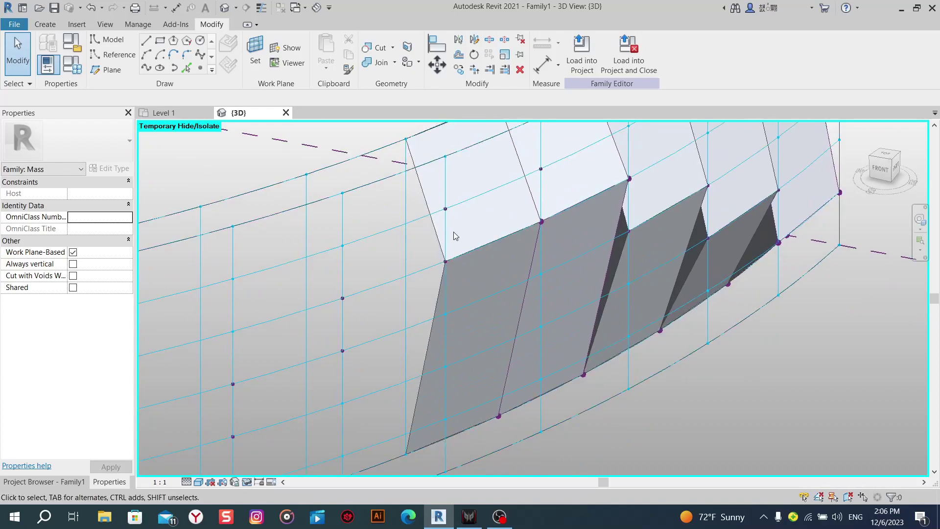
left_click(146, 43)
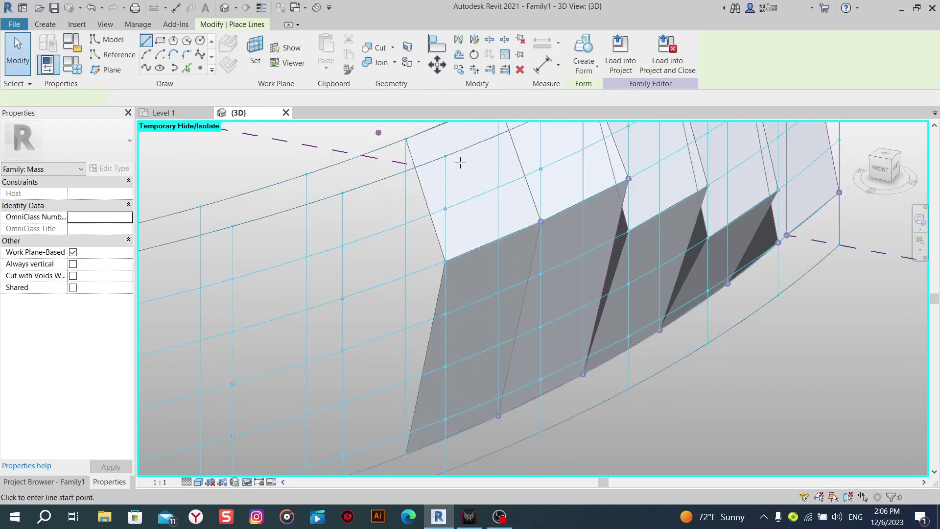
left_click(406, 138)
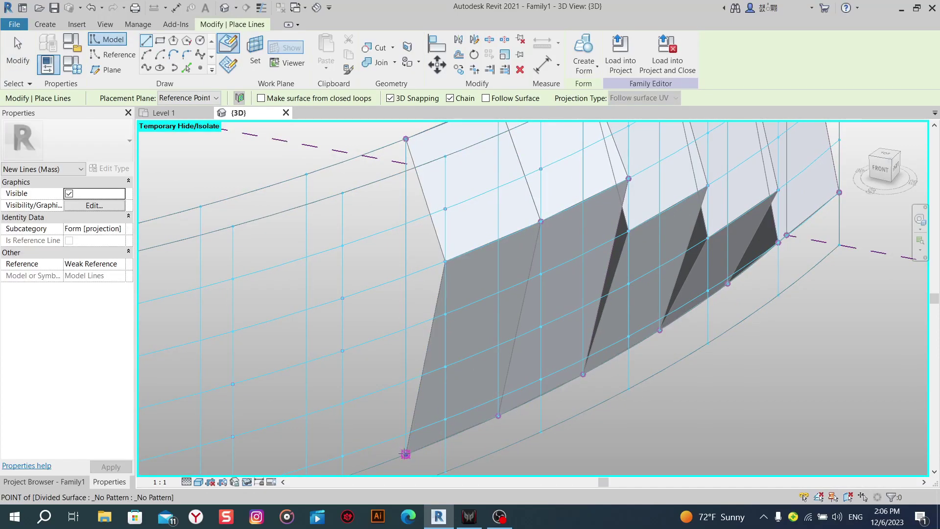
left_click(445, 260)
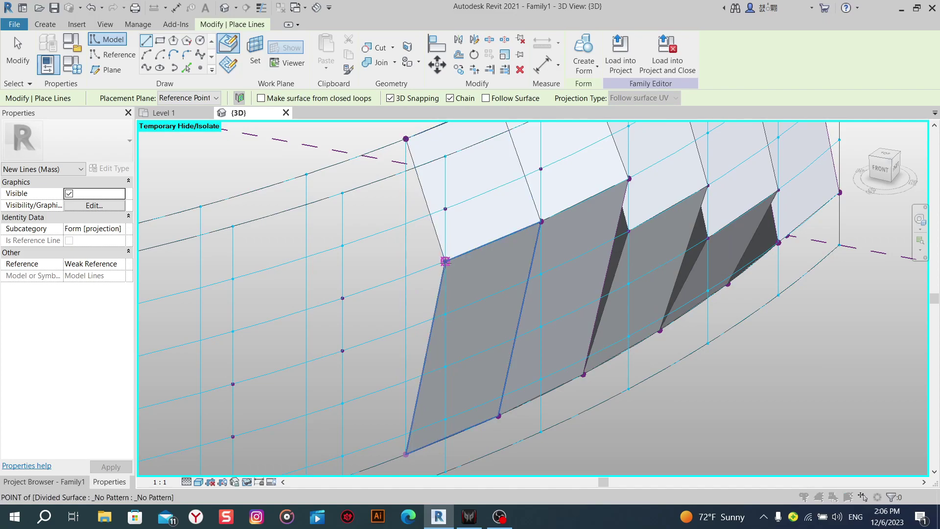
left_click(523, 300)
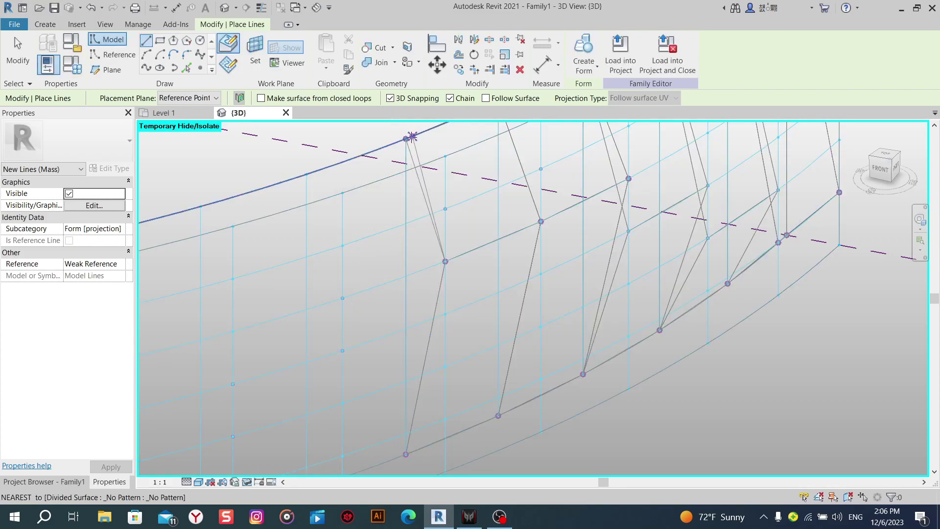
left_click(405, 138)
left_click(512, 298)
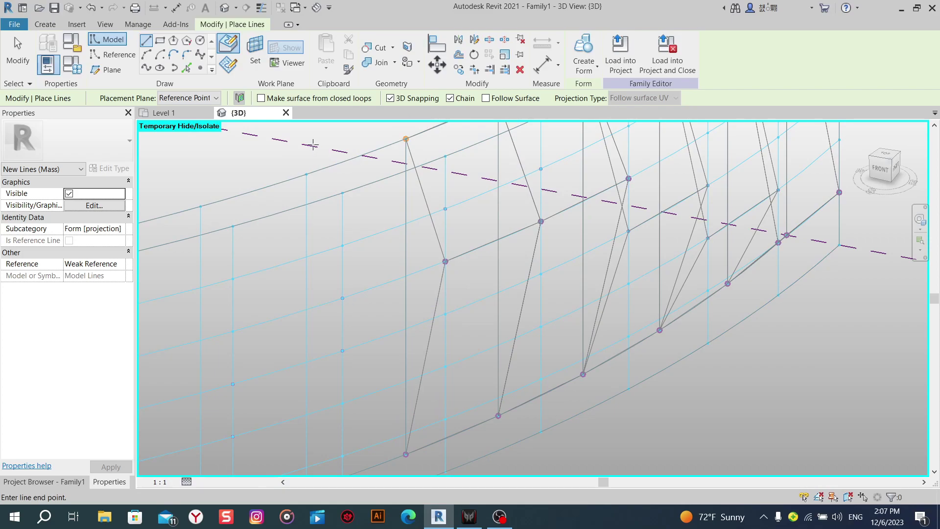
key("Escape")
key("Escape")
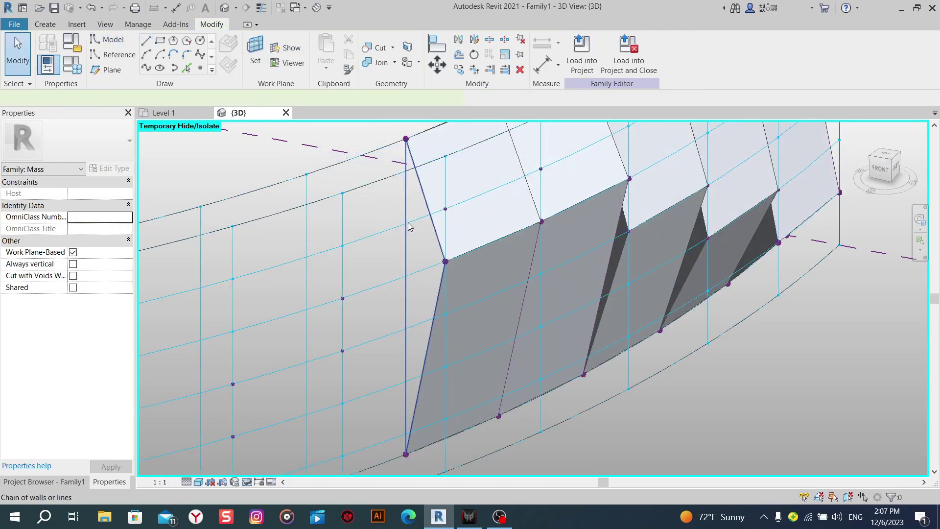
key("ctrl+z")
left_click(581, 47)
key("Escape")
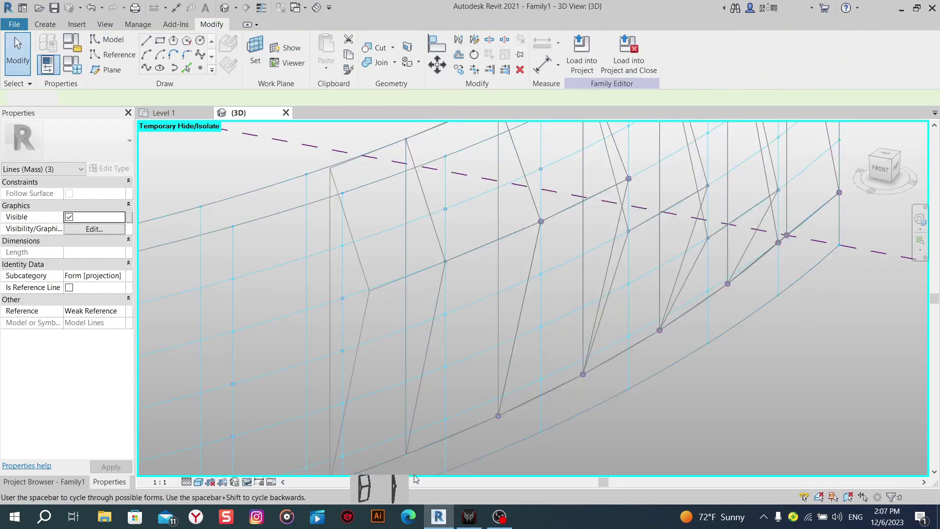
scroll(502, 302, "down", 3)
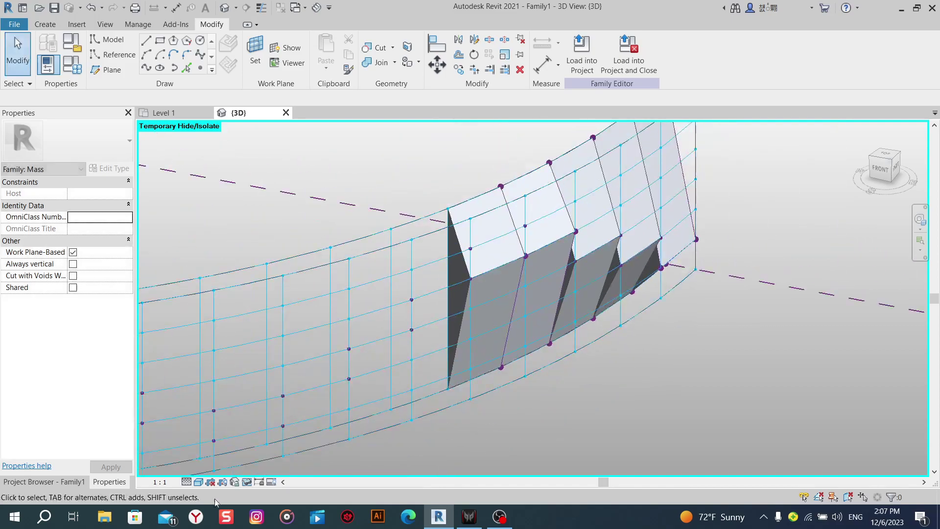
Switch the display to wireframe, bringing the next bay of points into view.
left_click(199, 484)
left_click(220, 420)
scroll(507, 290, "up", 2)
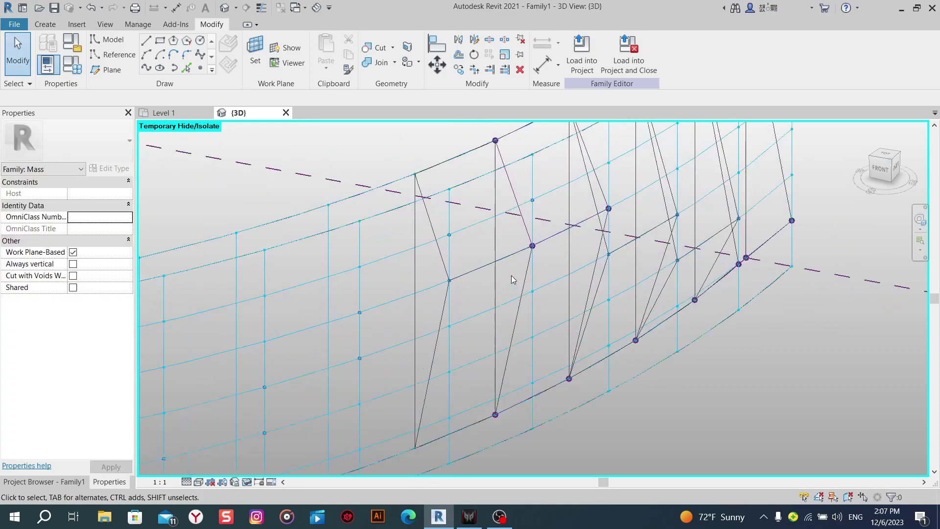
middle_click_drag(506, 291, 417, 314)
Chain model lines from the top point to the lower edge, middle point and back to top.
left_click(146, 44)
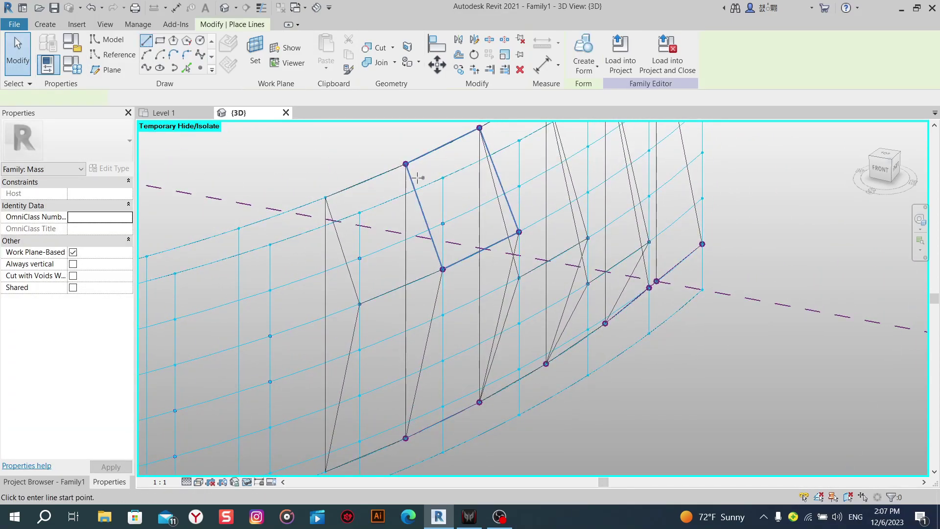
left_click(405, 164)
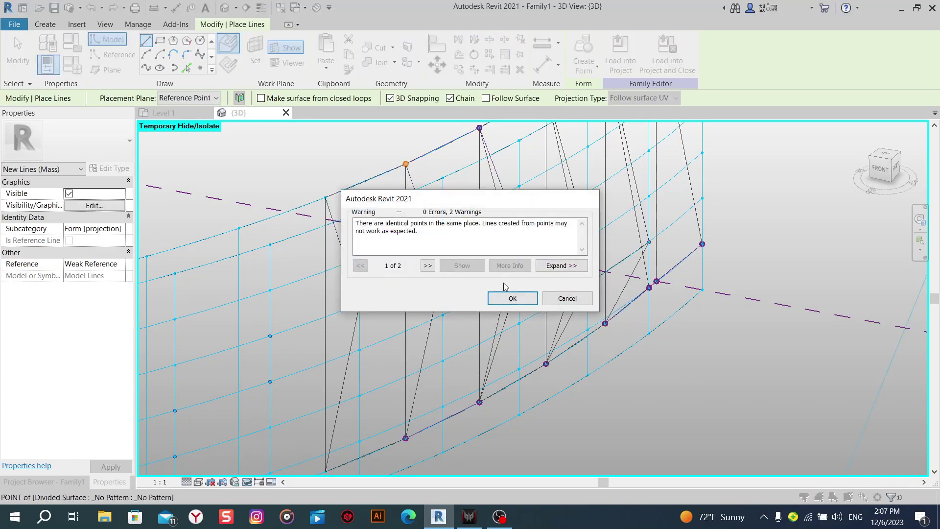
left_click(512, 298)
left_click(406, 438)
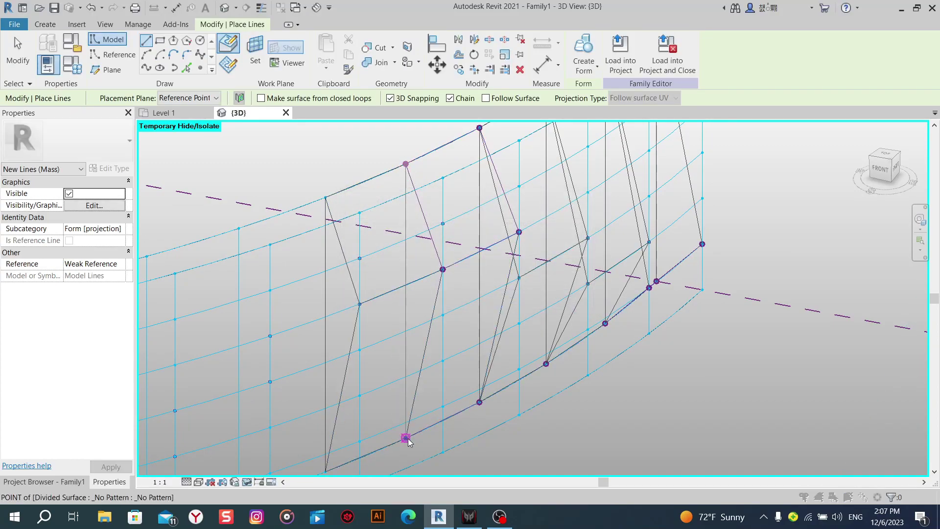
left_click(533, 299)
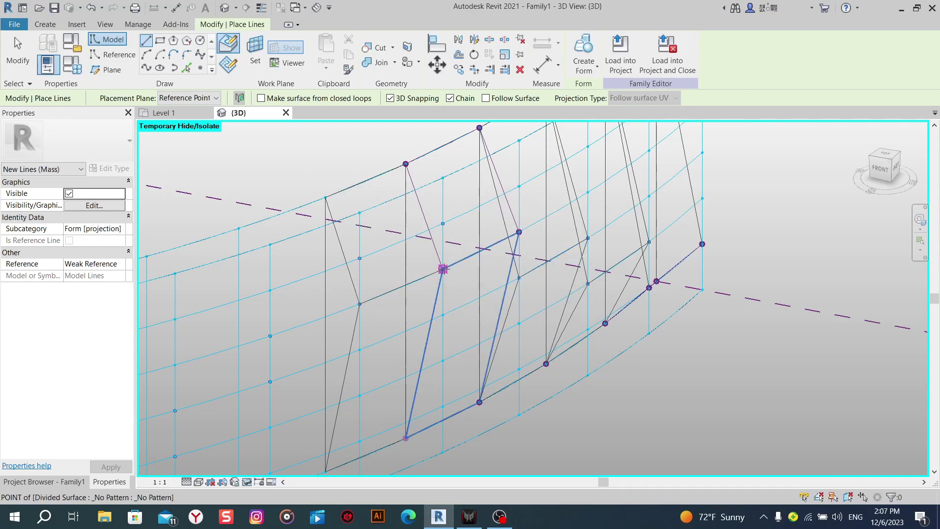
left_click(442, 266)
left_click(528, 297)
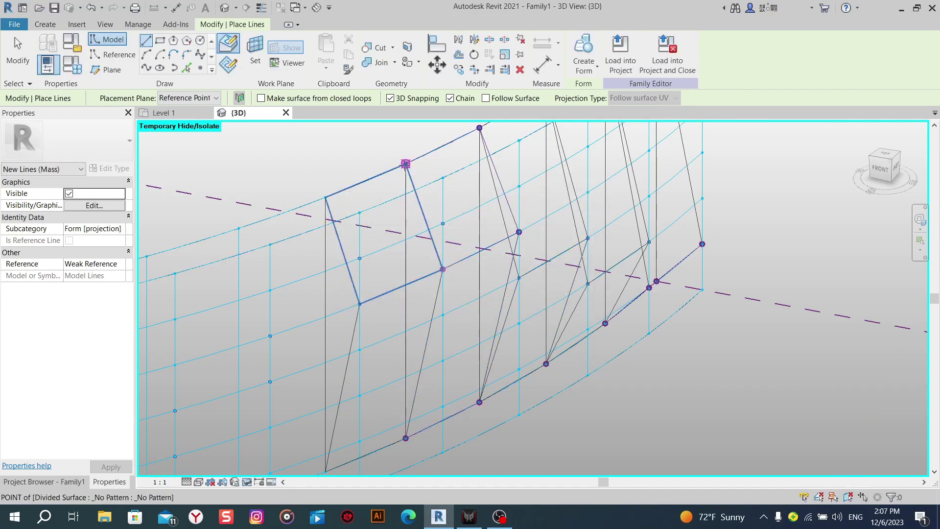
left_click(406, 164)
left_click(509, 298)
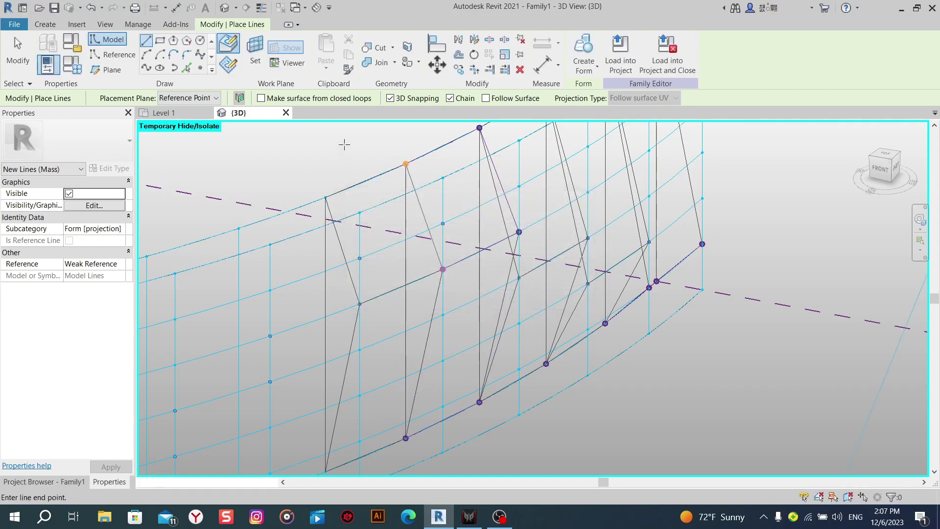
Stop drawing, turn the selected outline lines into a form, and view it from front-right.
right_click(346, 142)
left_click(362, 153)
left_click(362, 153)
left_click(607, 57)
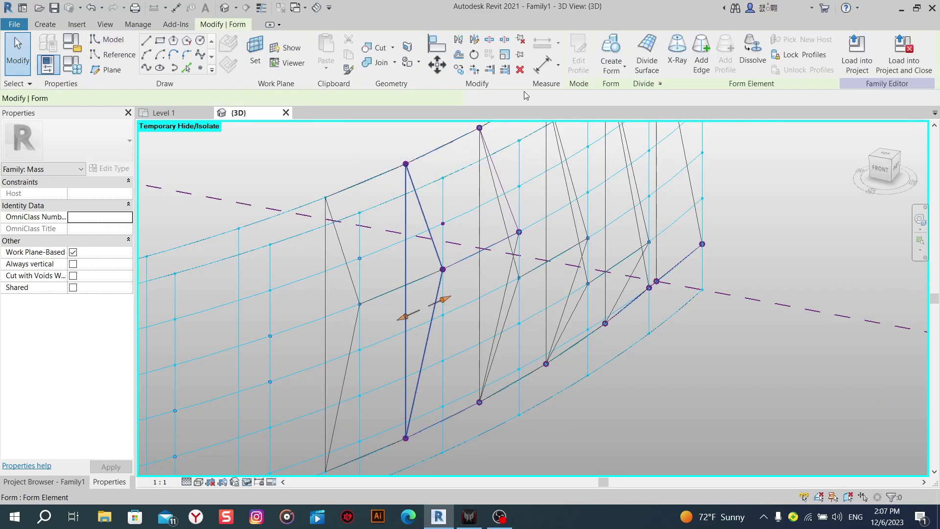
left_click(533, 192)
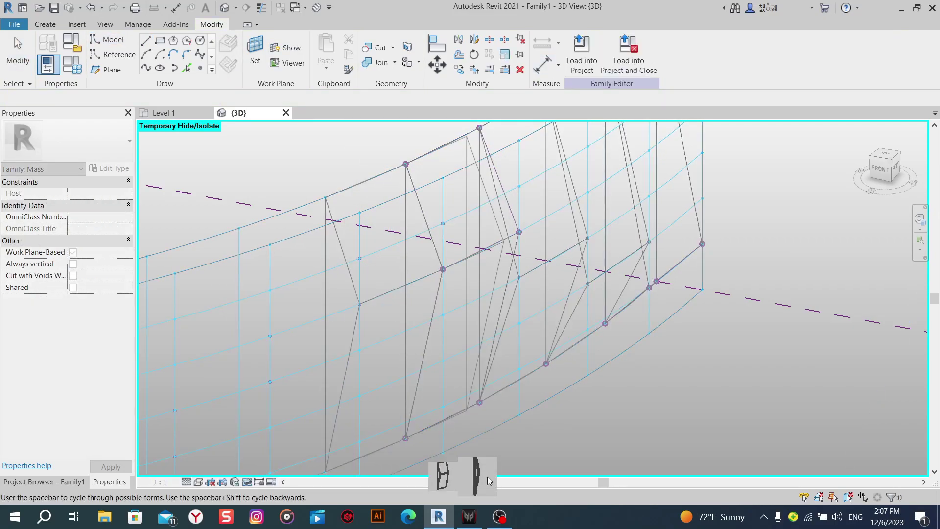
scroll(543, 394, "down", 3)
mouse_move(543, 398)
middle_mouse_down("shift")
mouse_move(478, 373)
mouse_move(493, 310)
middle_mouse_up("shift")
scroll(479, 374, "up", 2)
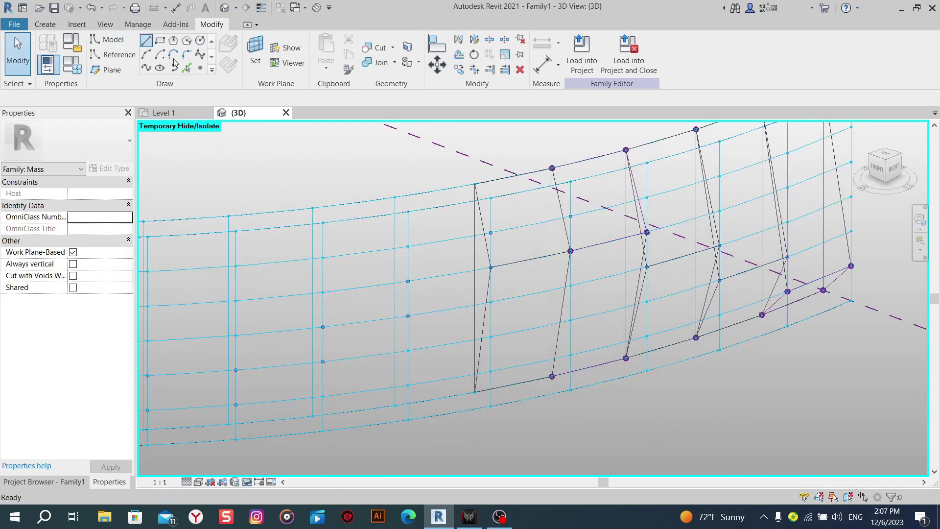
Draw a model line from the next top point to the middle point in the left bay.
left_click(146, 40)
scroll(413, 212, "up", 2)
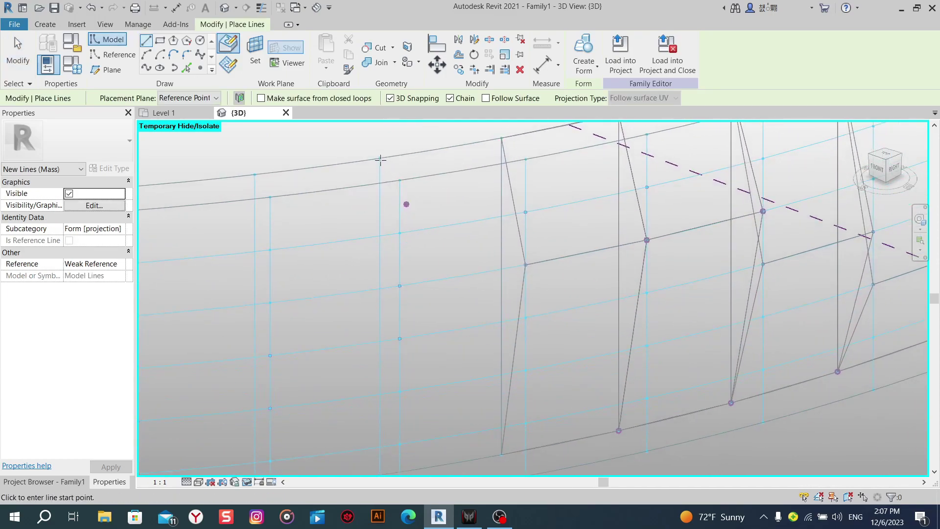
middle_click_drag(381, 160, 380, 158)
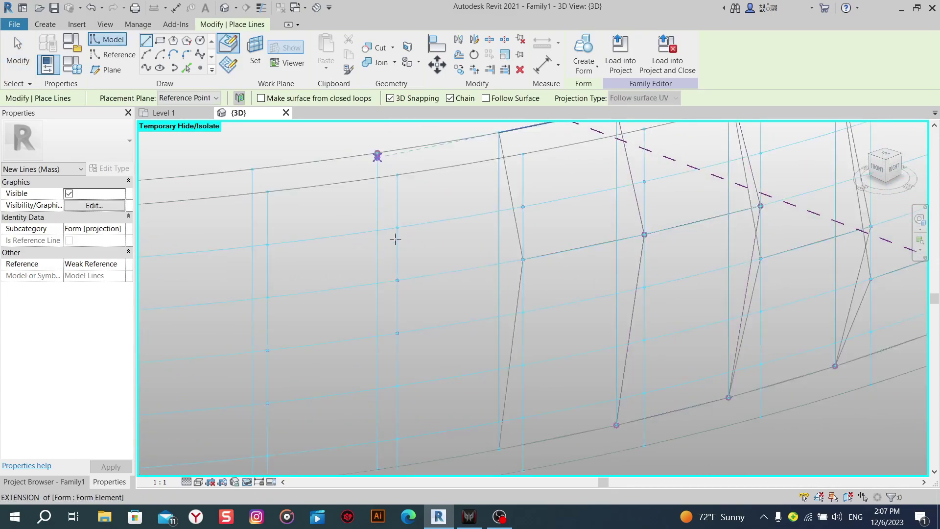
left_click(397, 278)
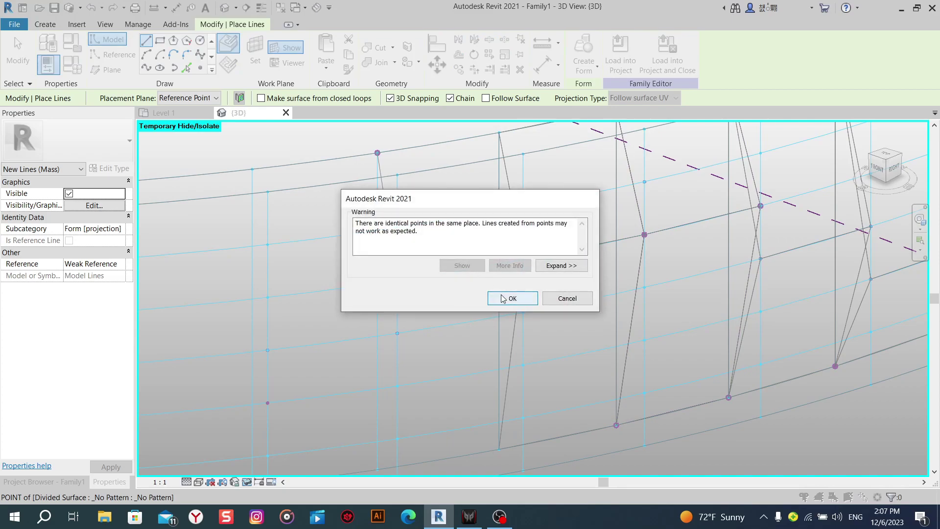
left_click(509, 298)
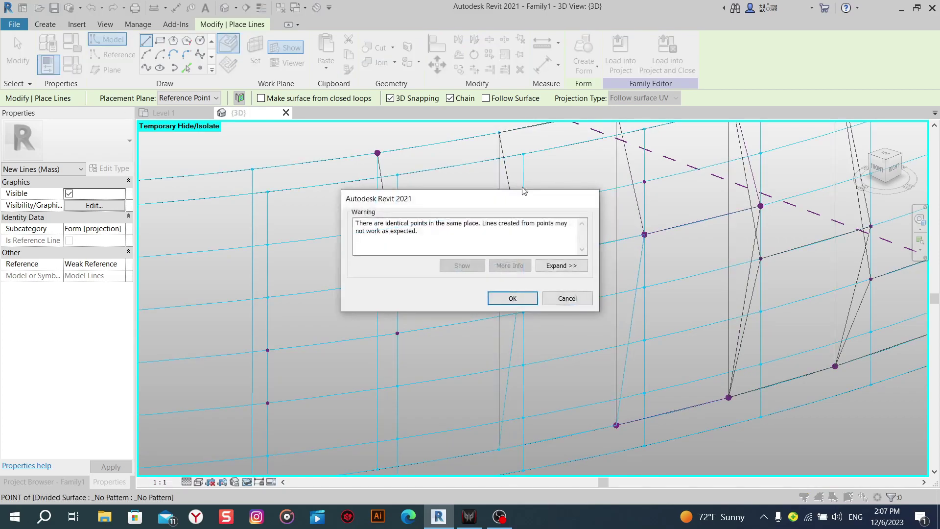
left_click(515, 298)
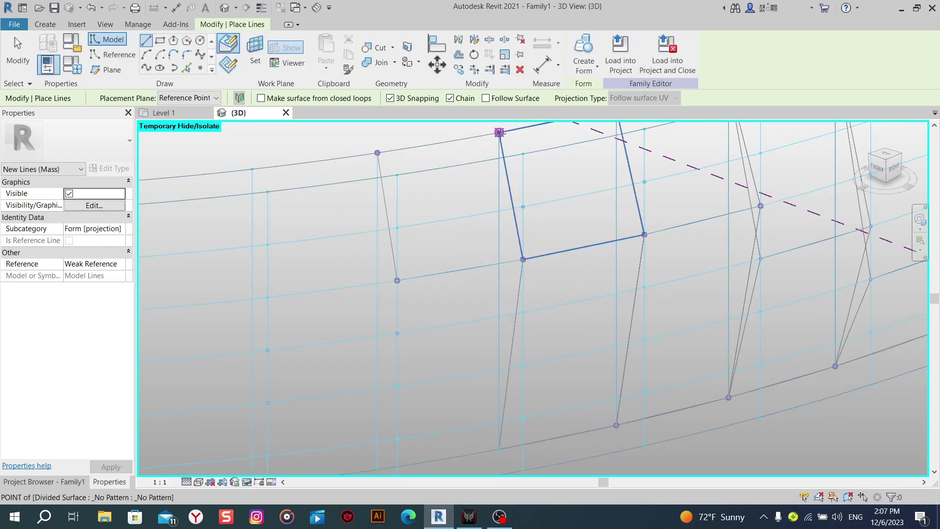
left_click(499, 132)
left_click(377, 153)
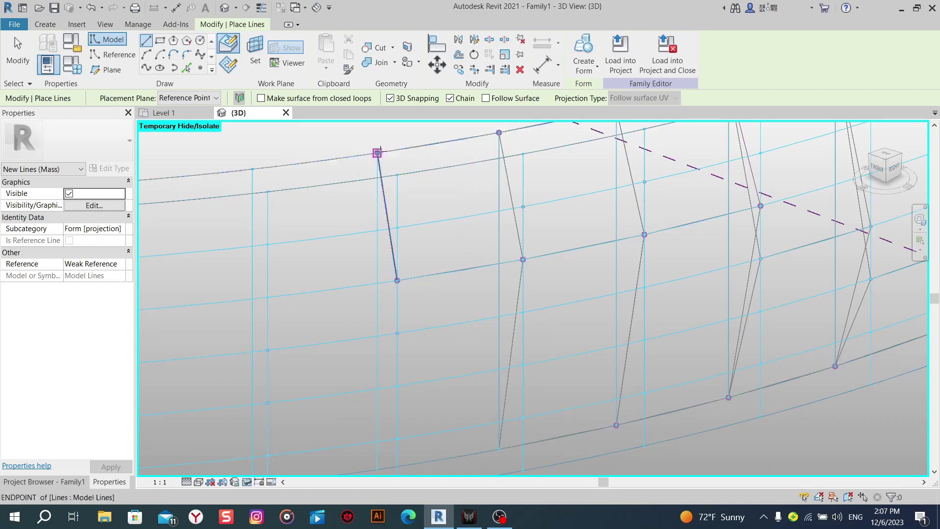
left_click(499, 291)
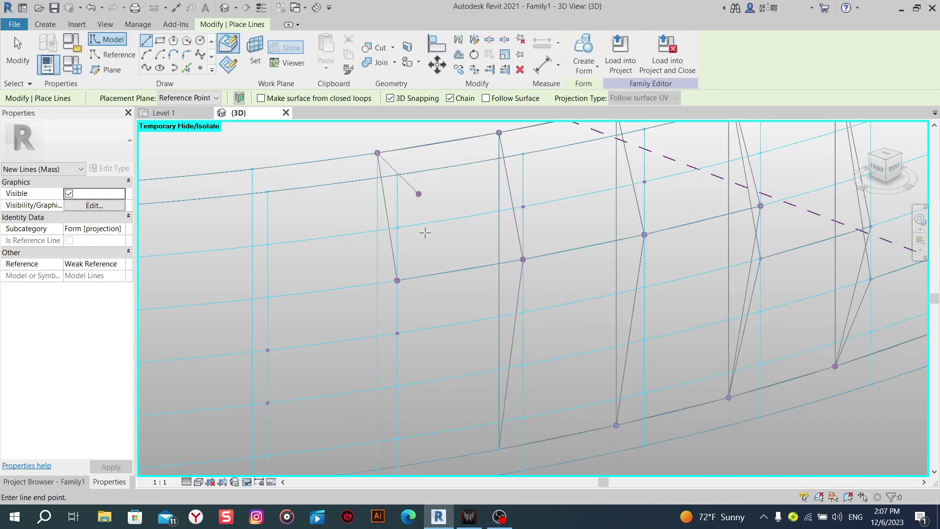
right_click(430, 221)
left_click(451, 225)
Chain lines from the middle point through the lower edge points and back up, then cancel.
left_click(397, 280)
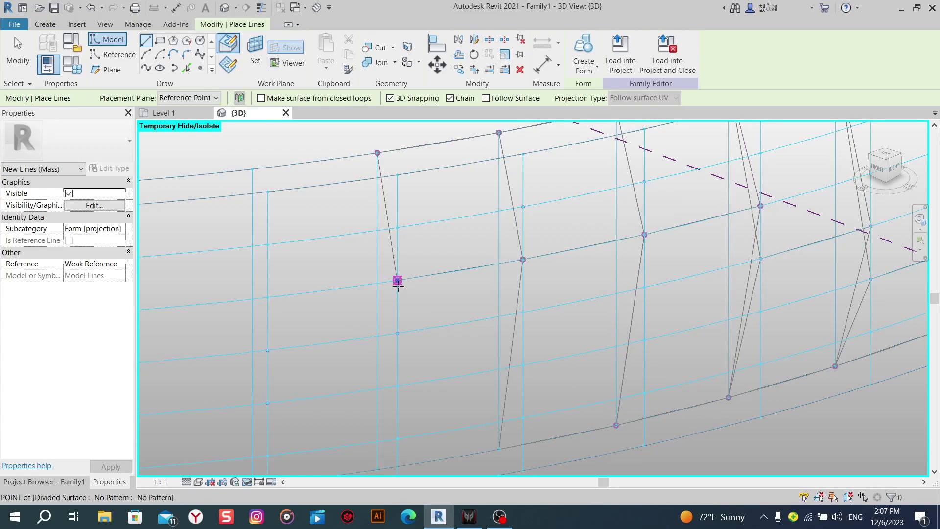
left_click(509, 296)
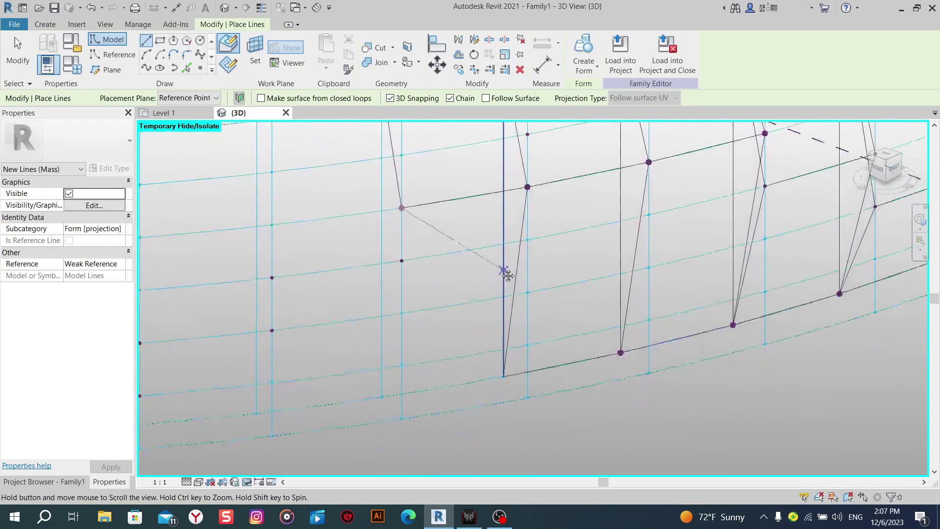
middle_click_drag(496, 343, 506, 255)
left_click(386, 382)
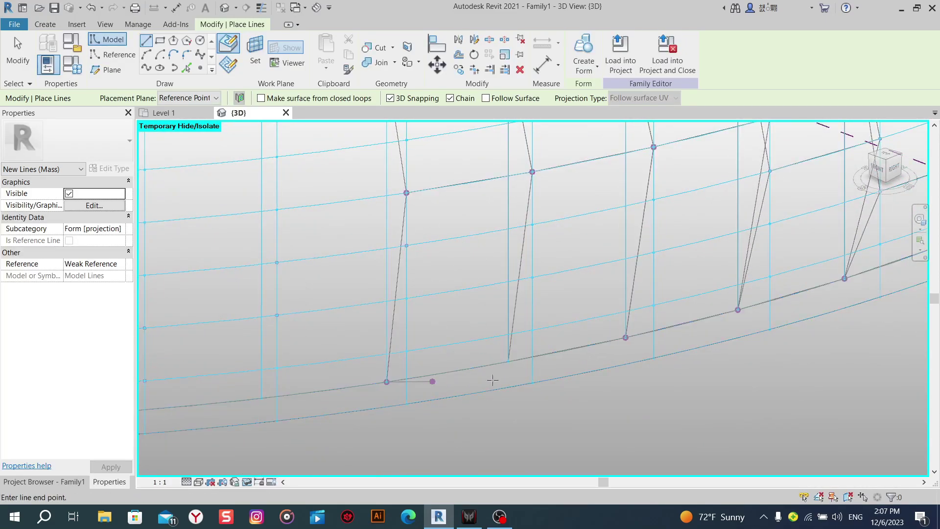
left_click(509, 365)
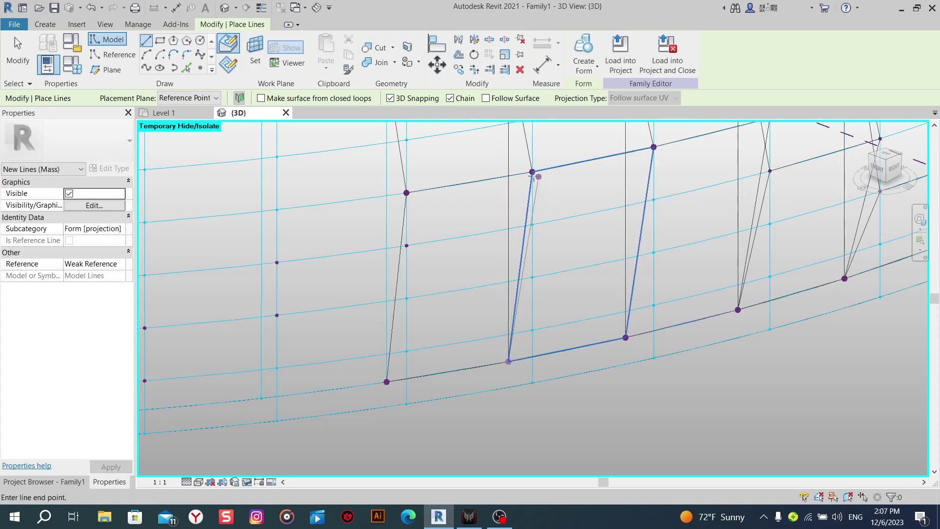
left_click(532, 172)
key("Return")
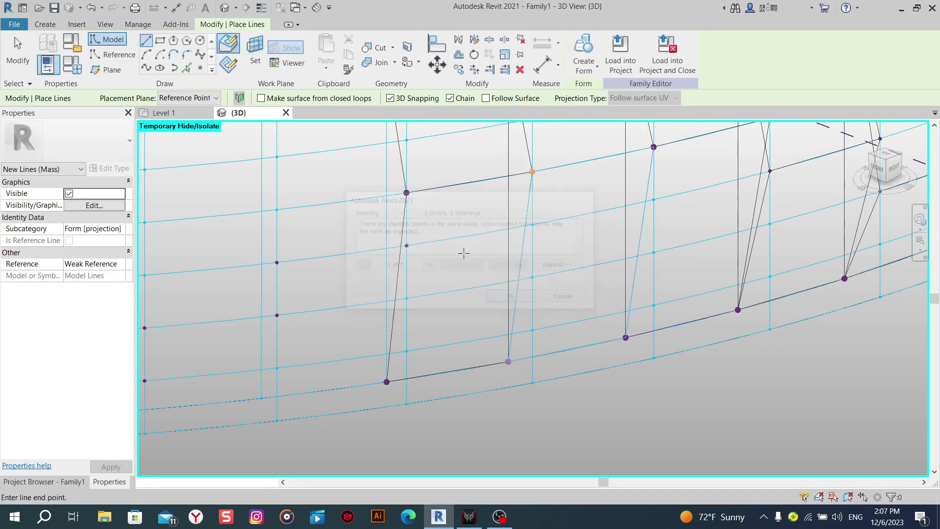
left_click(411, 194)
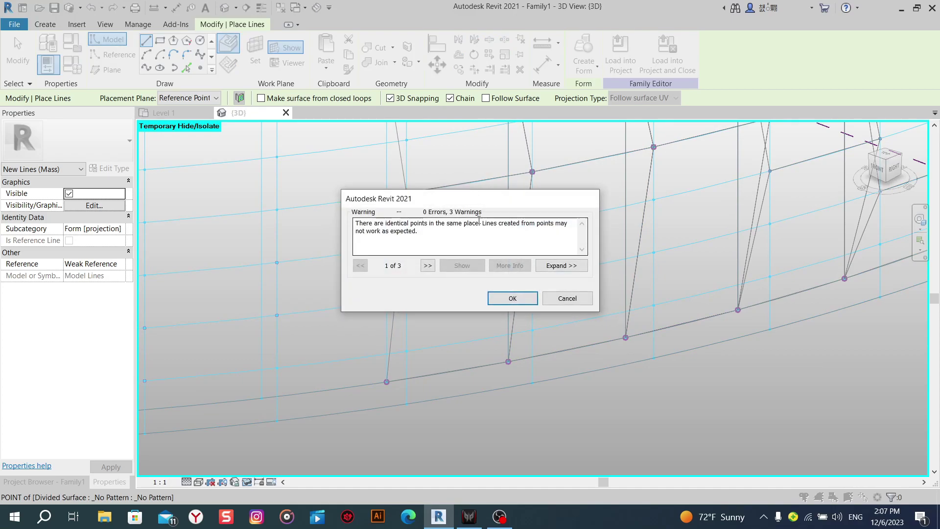
left_click(513, 302)
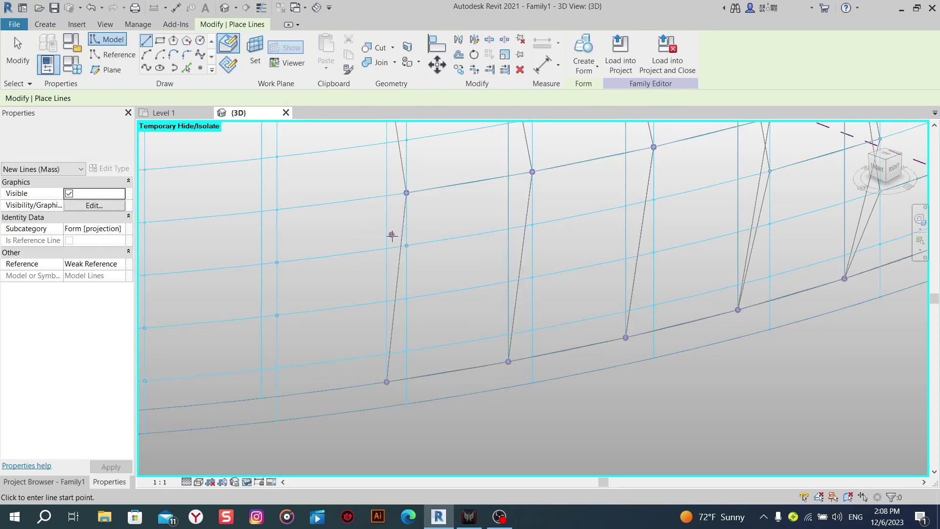
middle_click_drag(358, 188, 348, 225)
right_click(348, 225)
left_click(349, 222)
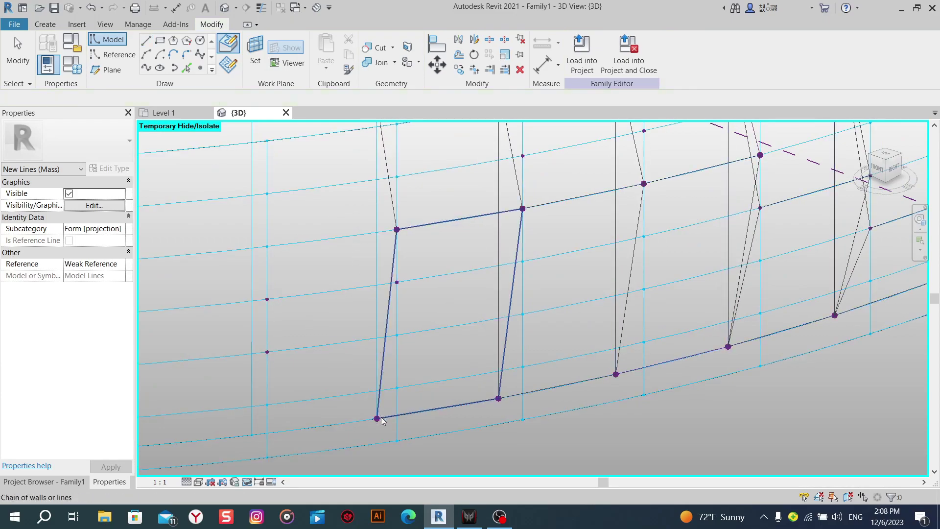
key("Escape")
Attempt a model line from a lower surface point to an upper node, then cancel it.
left_click(147, 54)
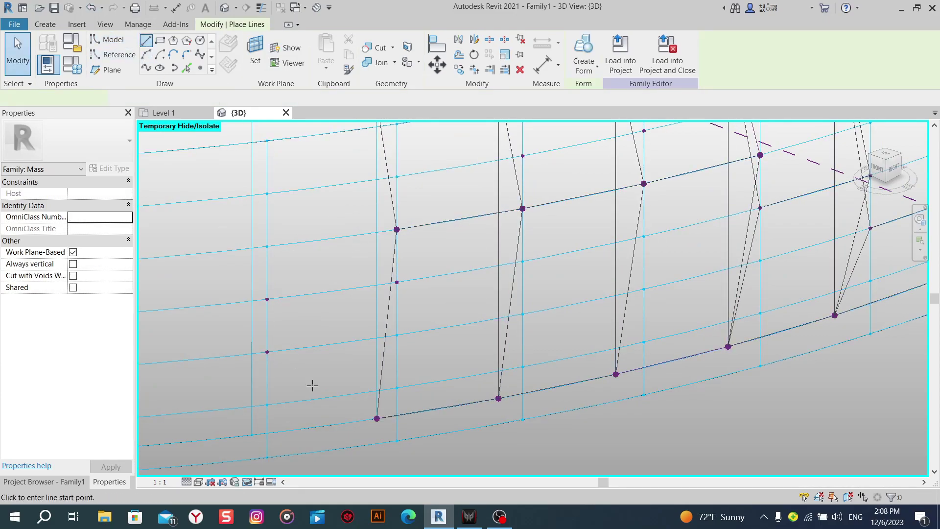
left_click(376, 419)
left_click(511, 296)
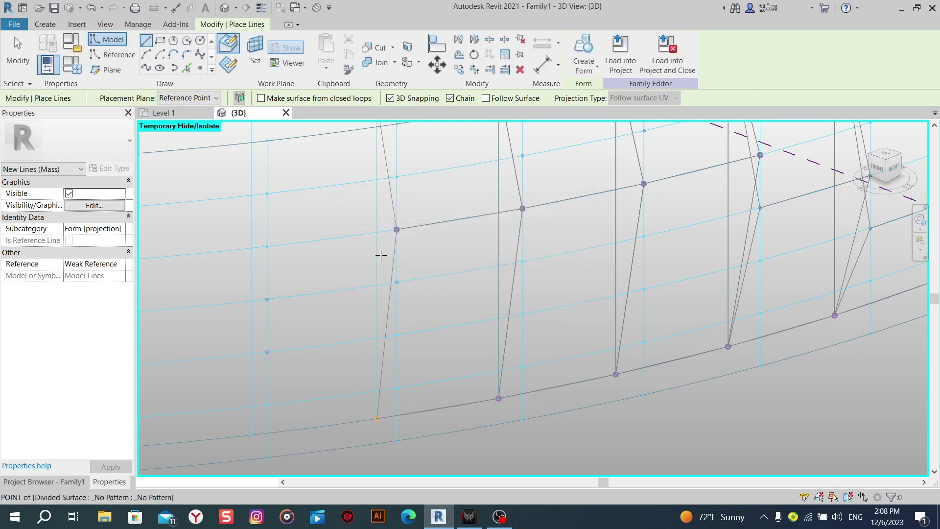
middle_click_drag(381, 255, 413, 356)
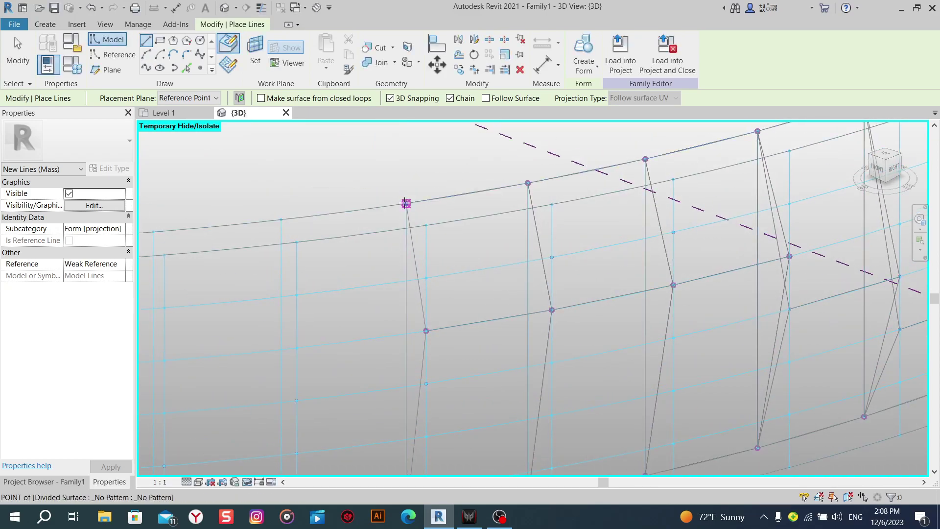
left_click(406, 204)
left_click(512, 298)
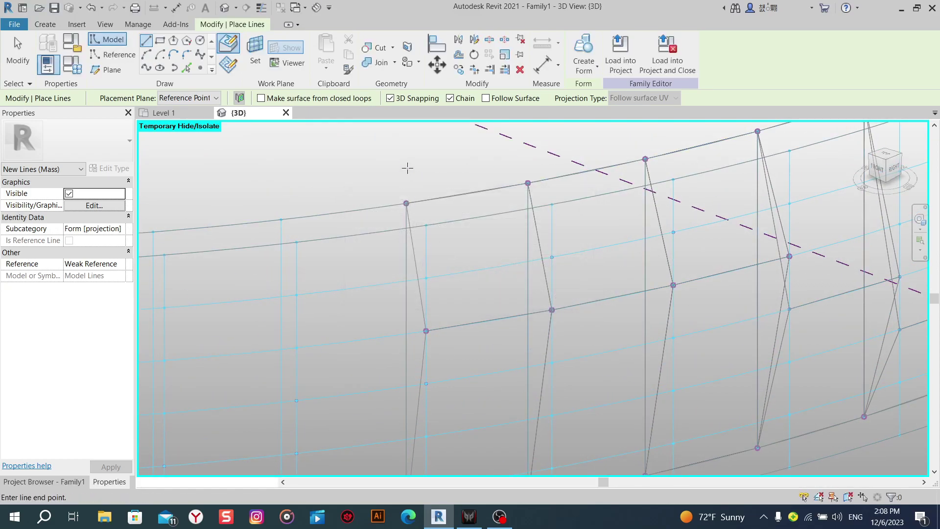
right_click(368, 162)
left_click(384, 168)
Draw a vertical model line from the upper node to the bottom node and exit.
middle_click_drag(495, 294, 439, 260)
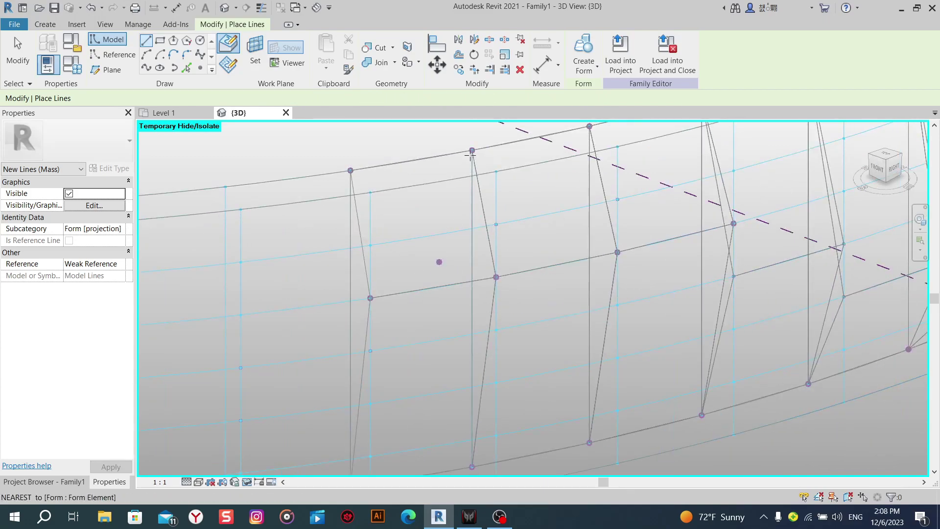
left_click(472, 149)
left_click(513, 298)
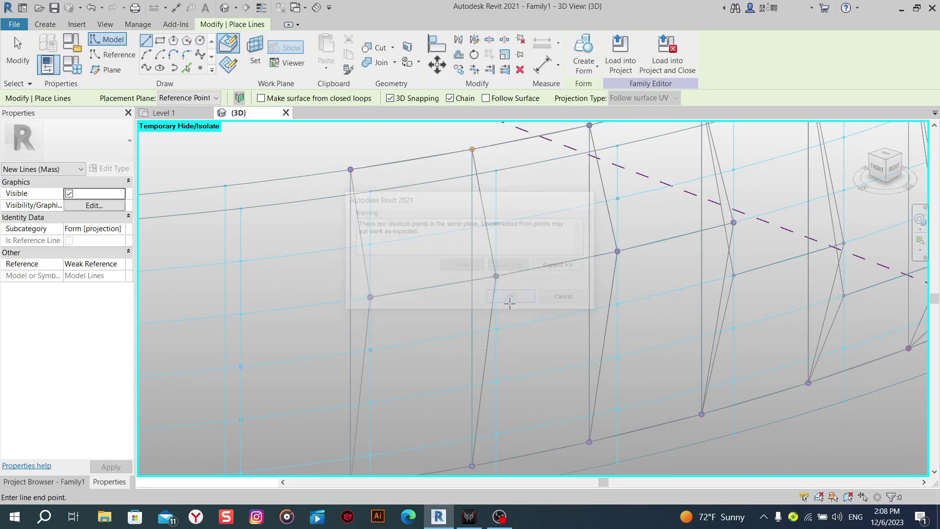
left_click(472, 465)
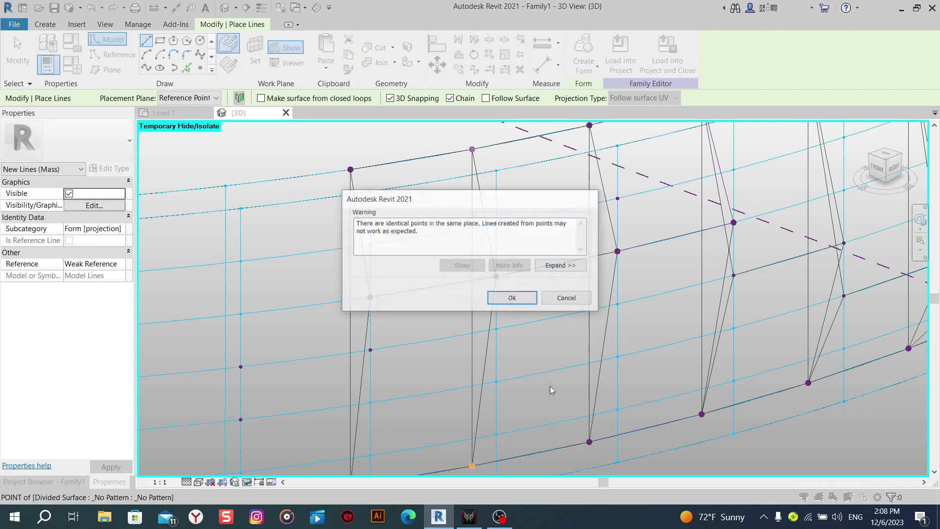
left_click(512, 298)
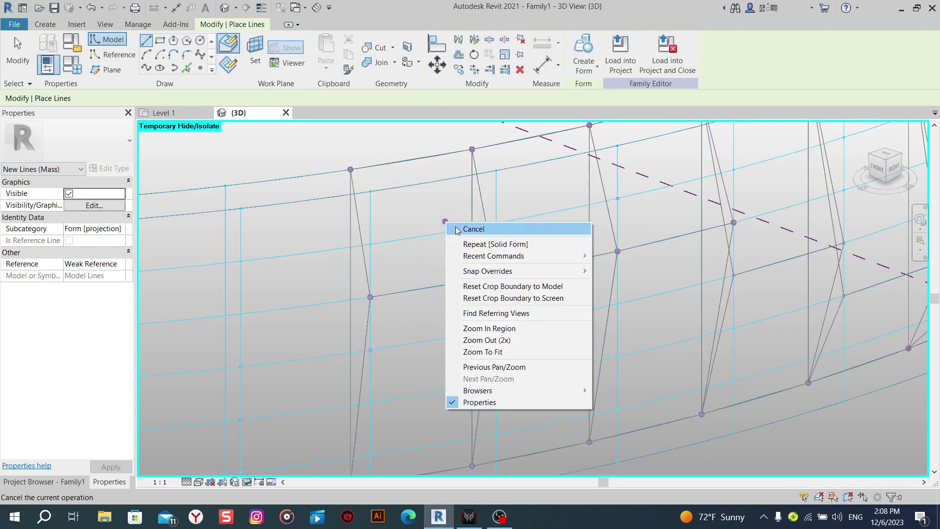
left_click(446, 221)
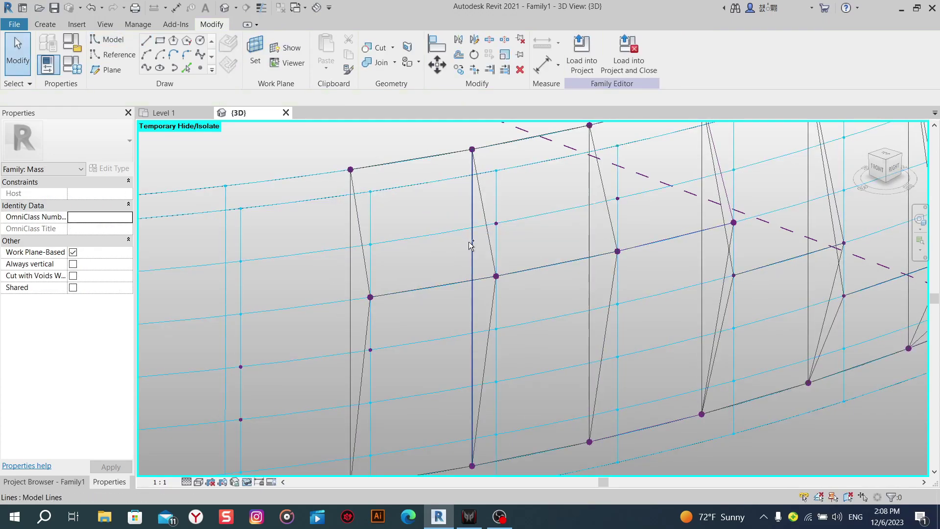
left_click(492, 250)
key("Tab")
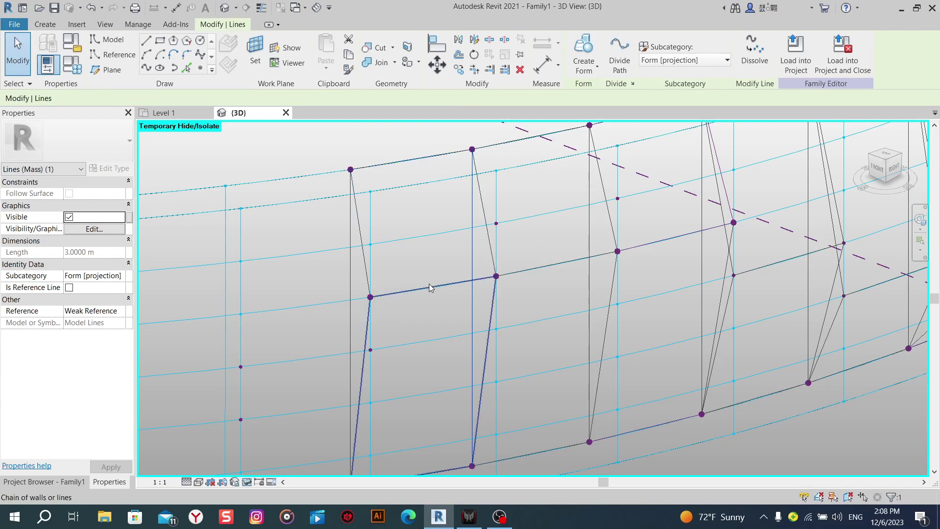
key("Tab")
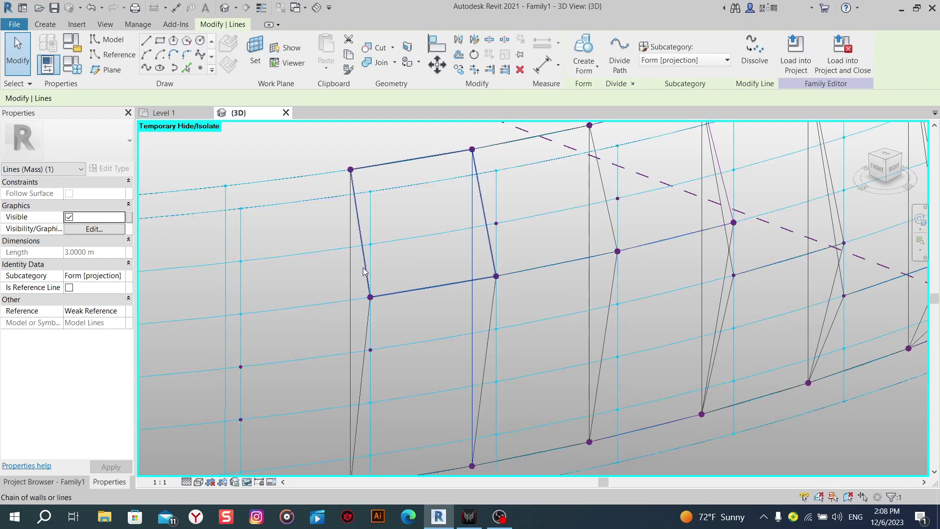
left_click(363, 268)
left_click(584, 52)
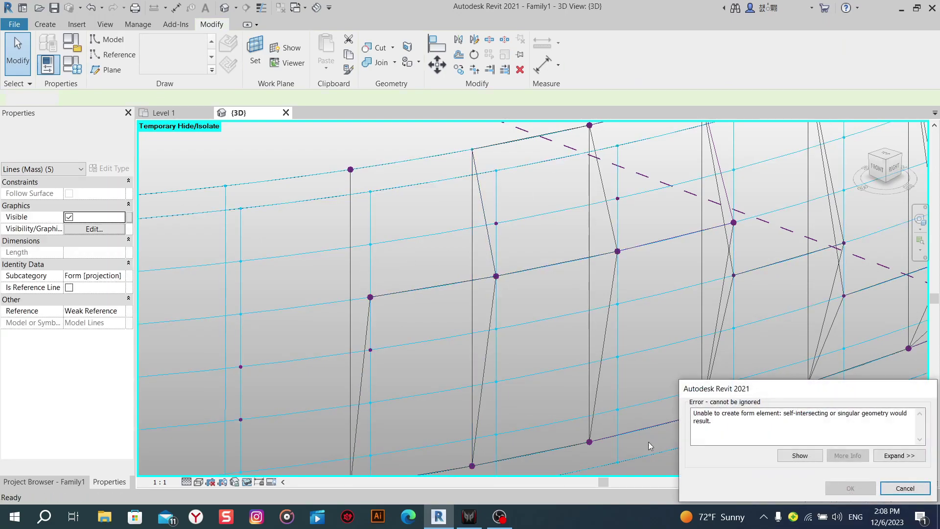
left_click(890, 489)
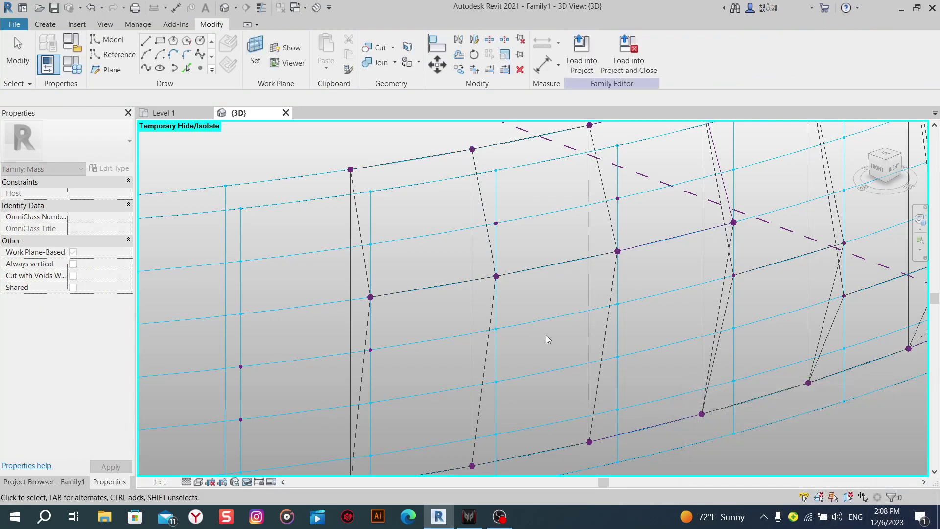
left_click(439, 267)
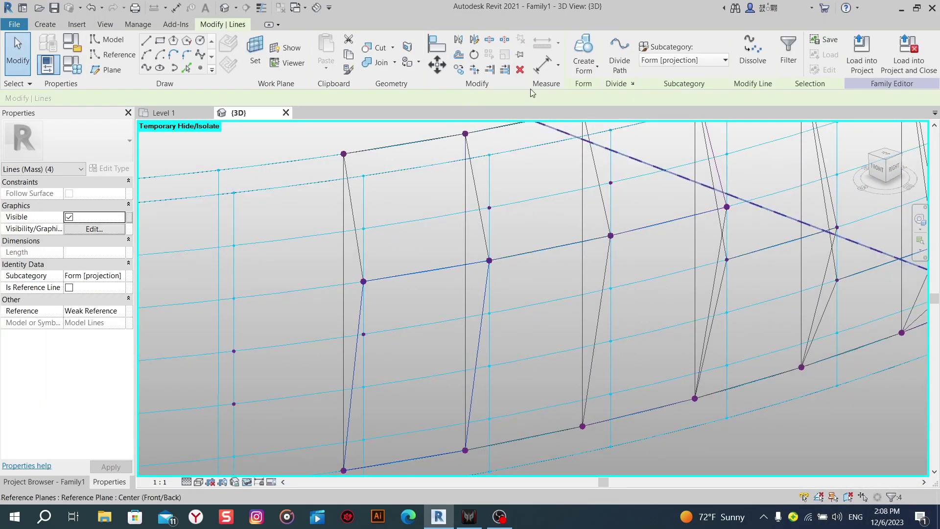
key("Escape")
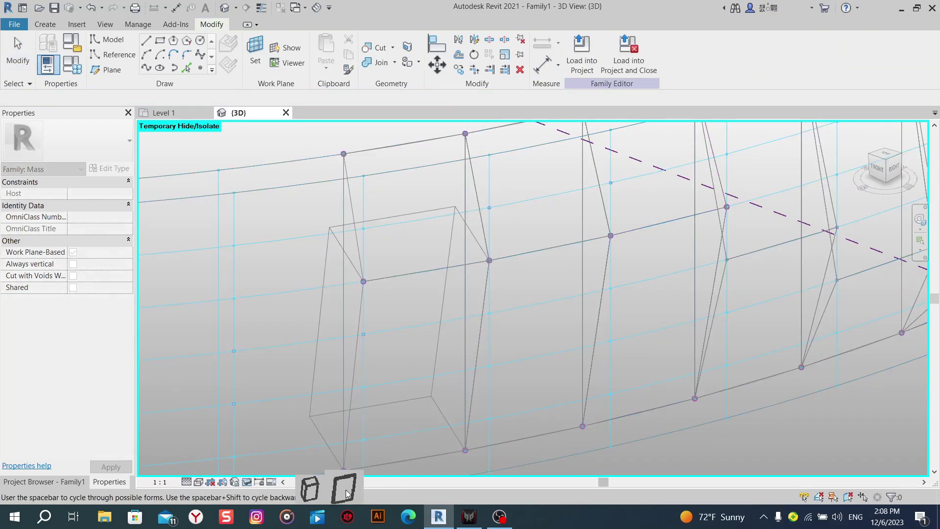
middle_click_drag(432, 353, 443, 329)
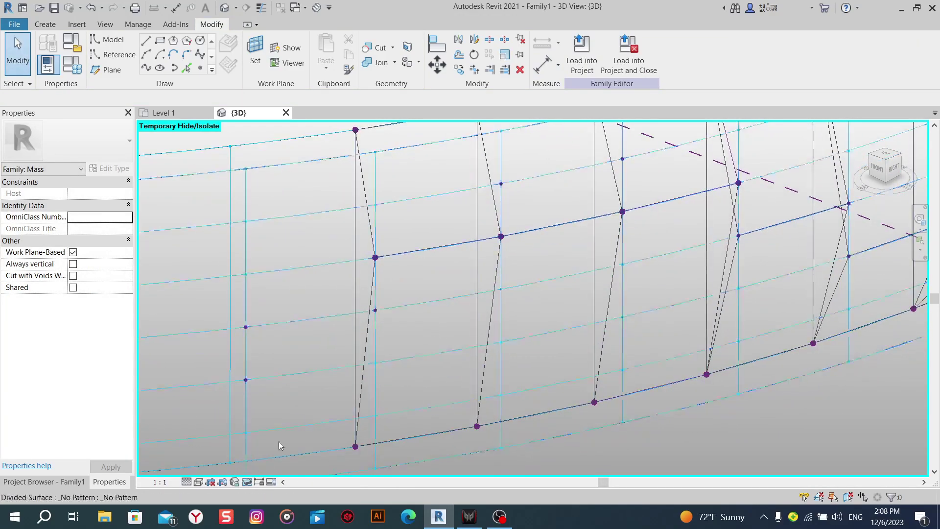
Switch the visual style to Shaded.
left_click(198, 482)
left_click(219, 444)
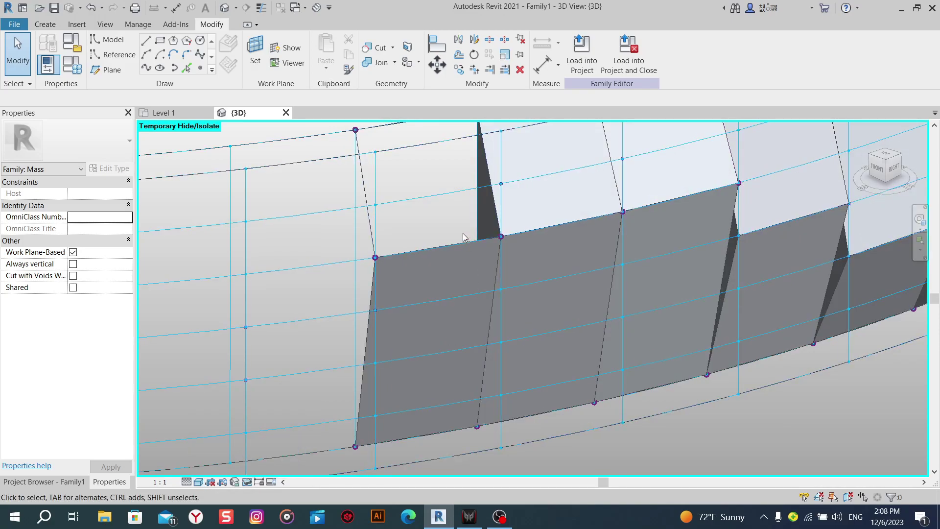
left_click(460, 240)
middle_click_drag(461, 240, 537, 224, "shift")
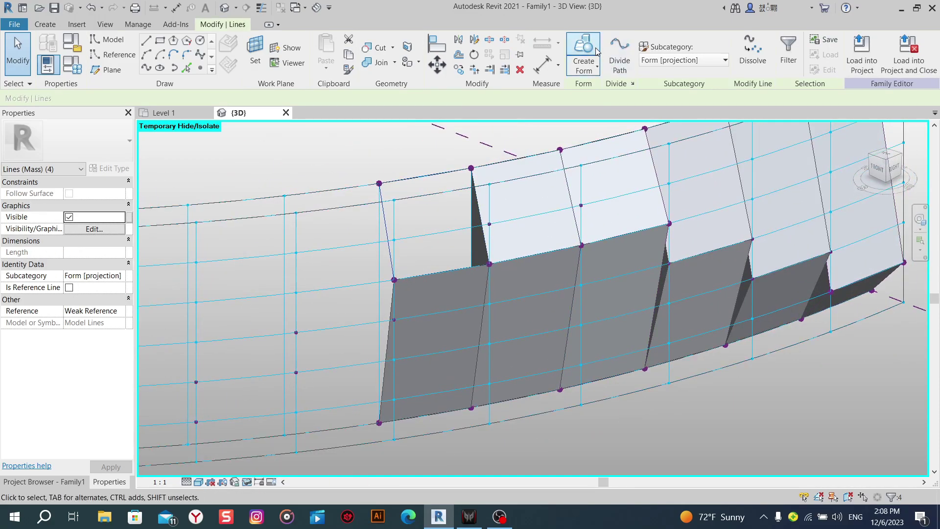
left_click(431, 337)
scroll(417, 313, "up", 3)
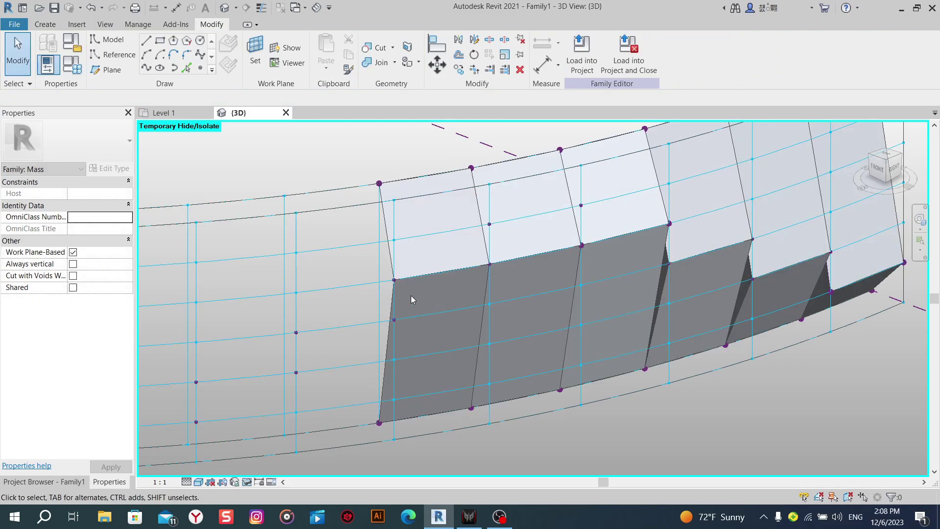
Create a form from the left panel's lower and upper edge lines.
left_click(383, 290)
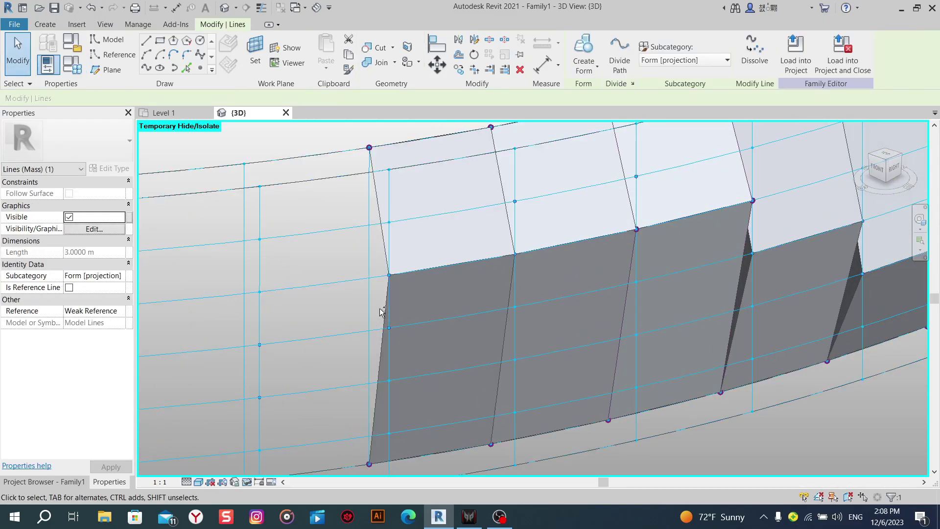
left_click(380, 234, "ctrl")
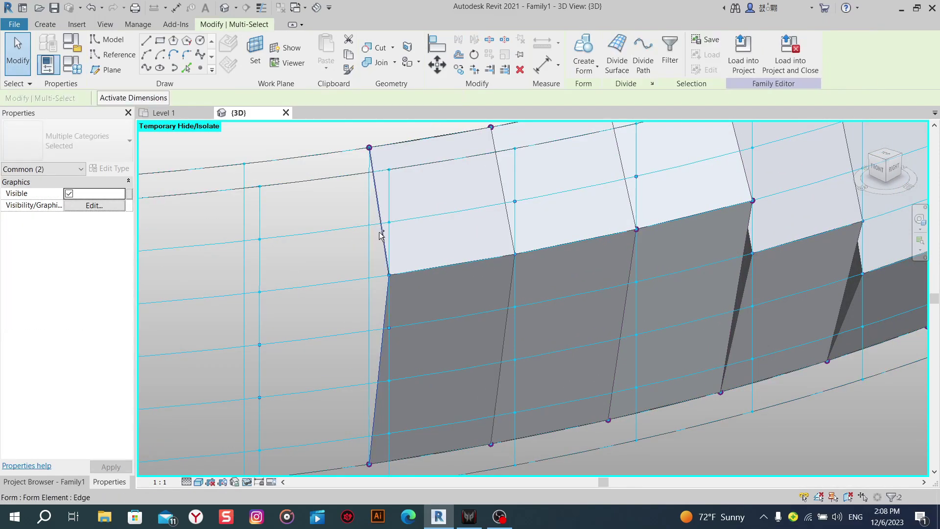
left_click(598, 36)
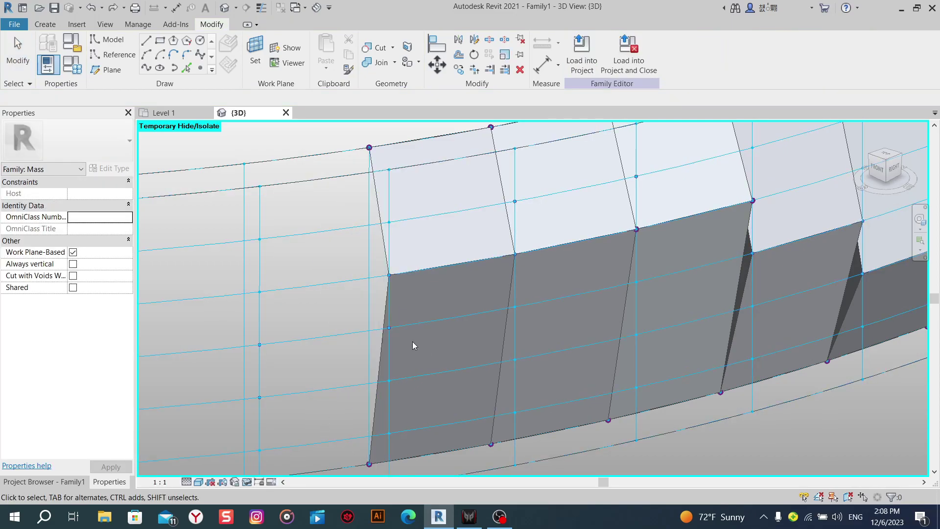
middle_click_drag(413, 342, 509, 333)
scroll(510, 332, "down", 3)
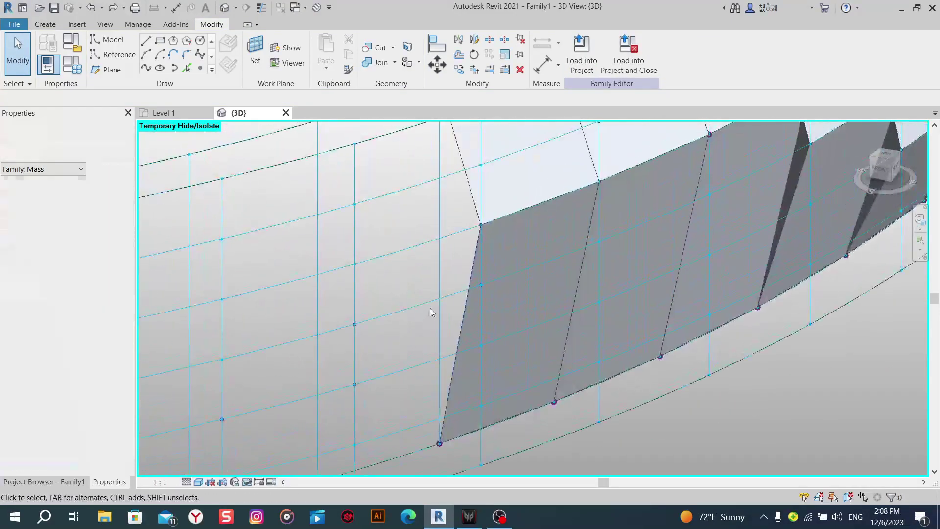
scroll(449, 310, "up", 3)
mouse_move(408, 391)
middle_mouse_down()
mouse_move(380, 295)
mouse_move(390, 270)
middle_mouse_up()
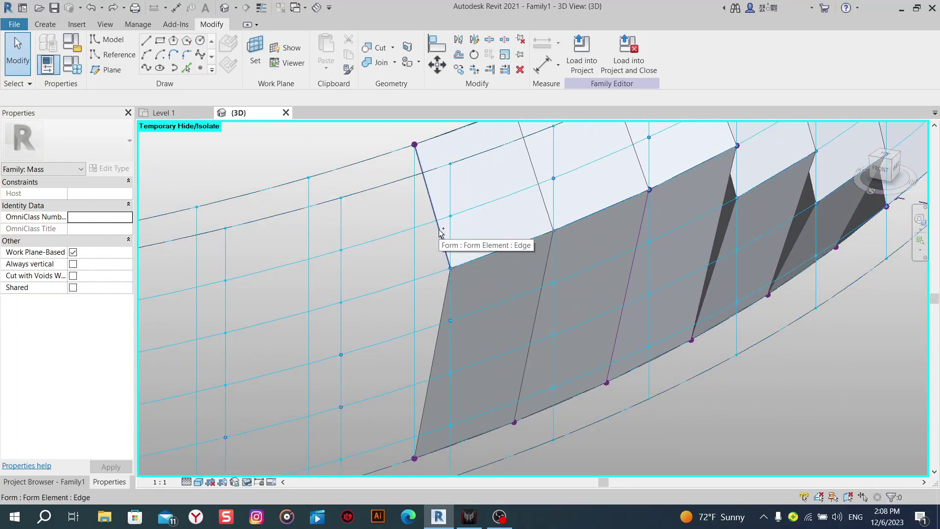
Try a form from the upper-left and vertical edges, then undo it.
left_click(439, 230)
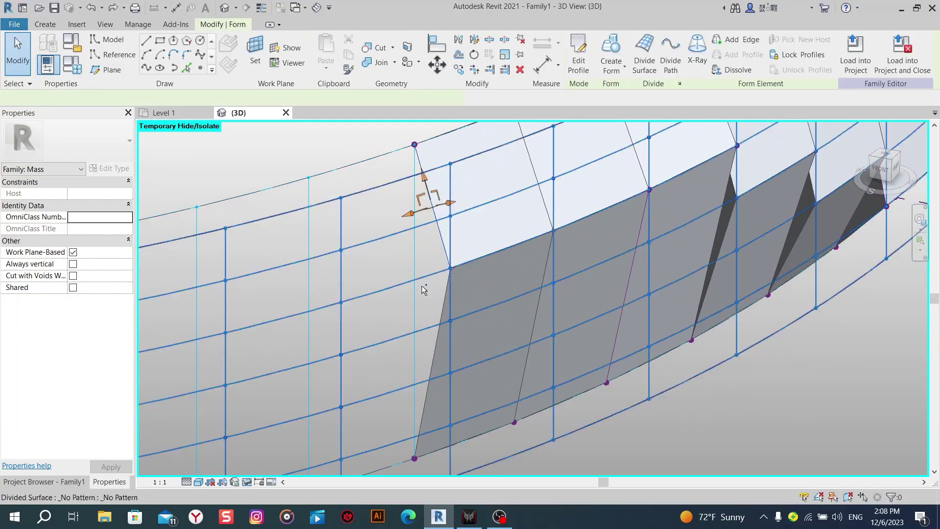
left_click(442, 310, "ctrl")
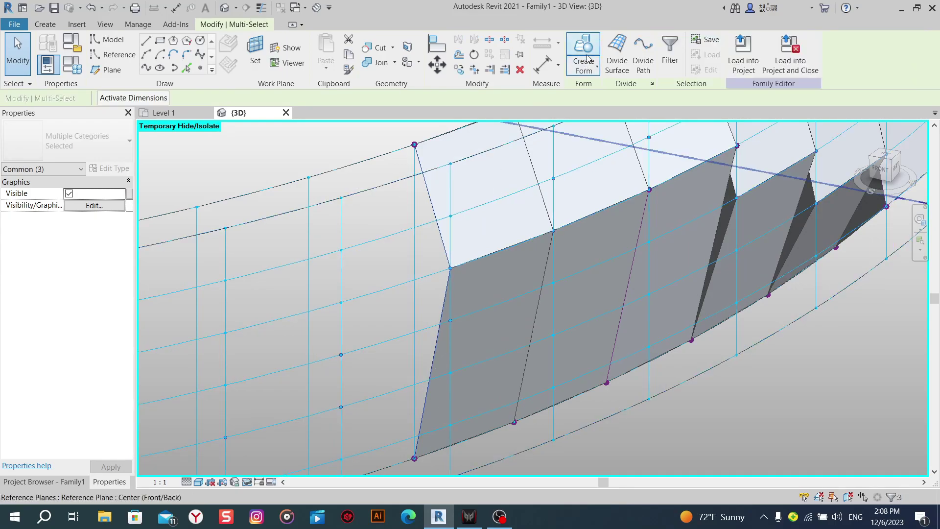
left_click(611, 51)
key("ctrl+z")
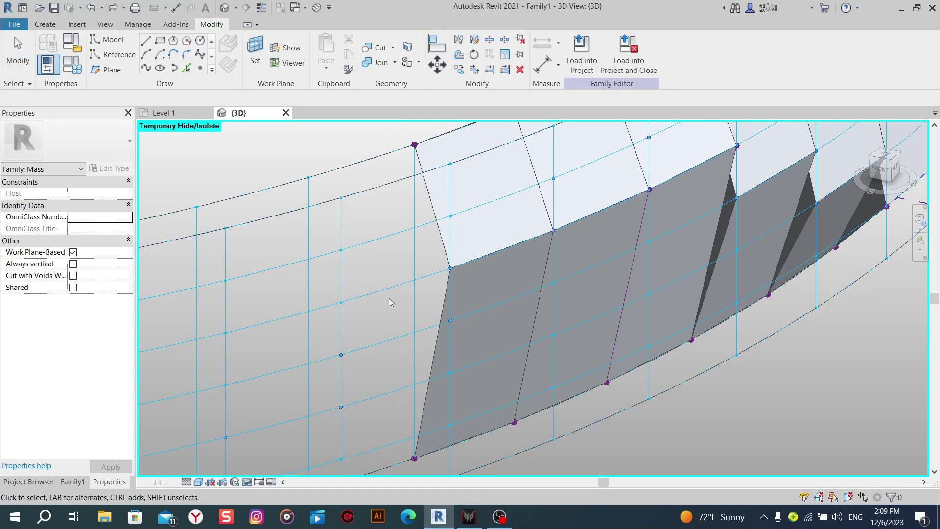
Draw a 3.0000 m vertical model line between top and bottom surface points, then select it with the panel edge.
left_click(145, 42)
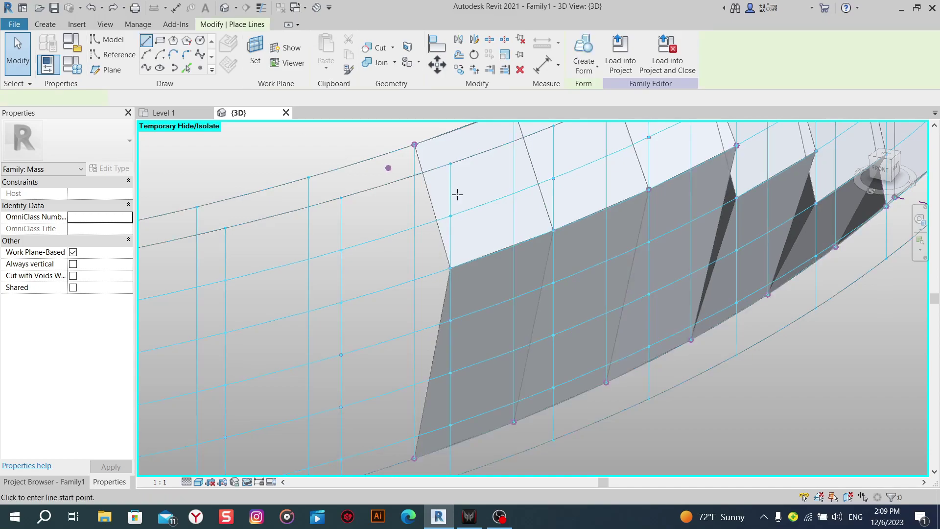
left_click(414, 144)
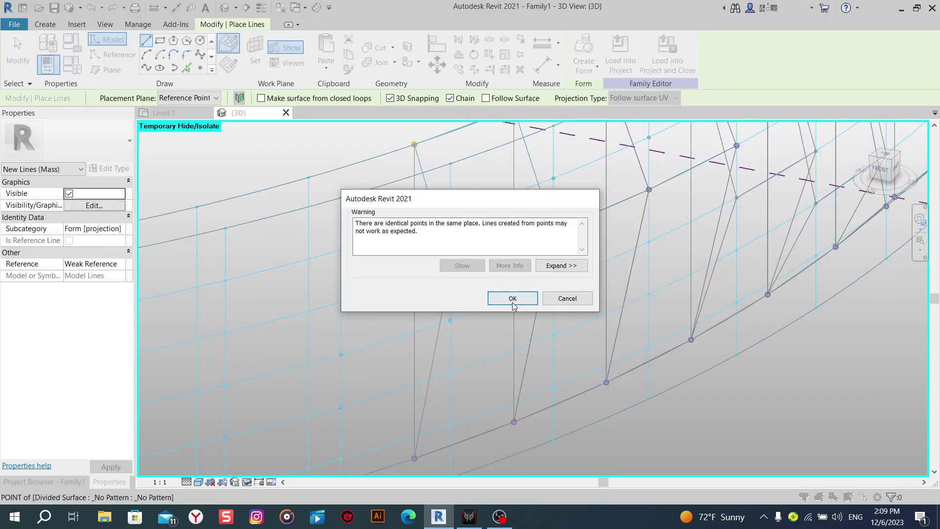
left_click(513, 298)
left_click(415, 458)
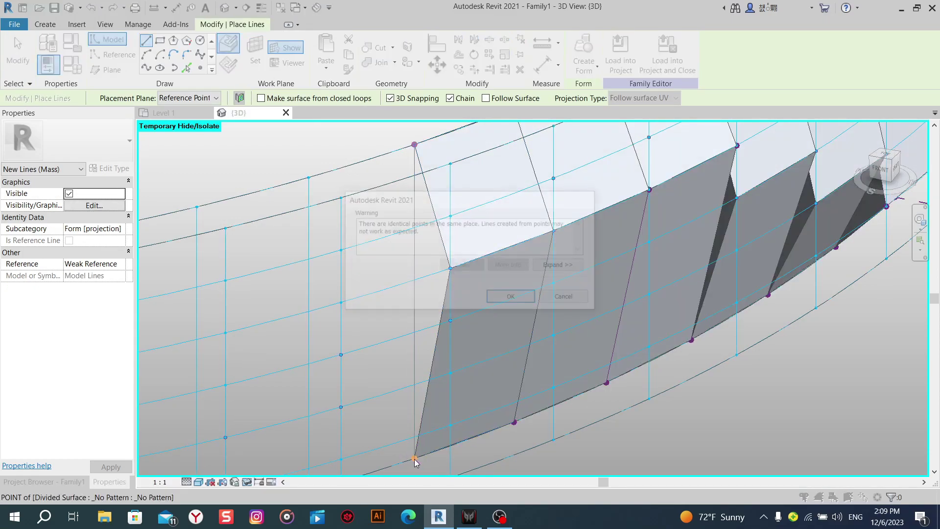
left_click(510, 296)
right_click(268, 222)
left_click(296, 227)
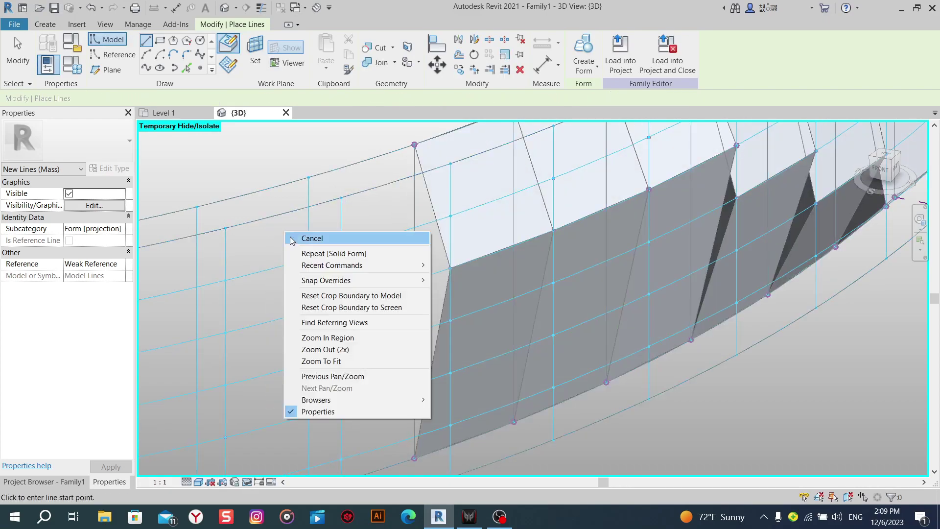
left_click(416, 254)
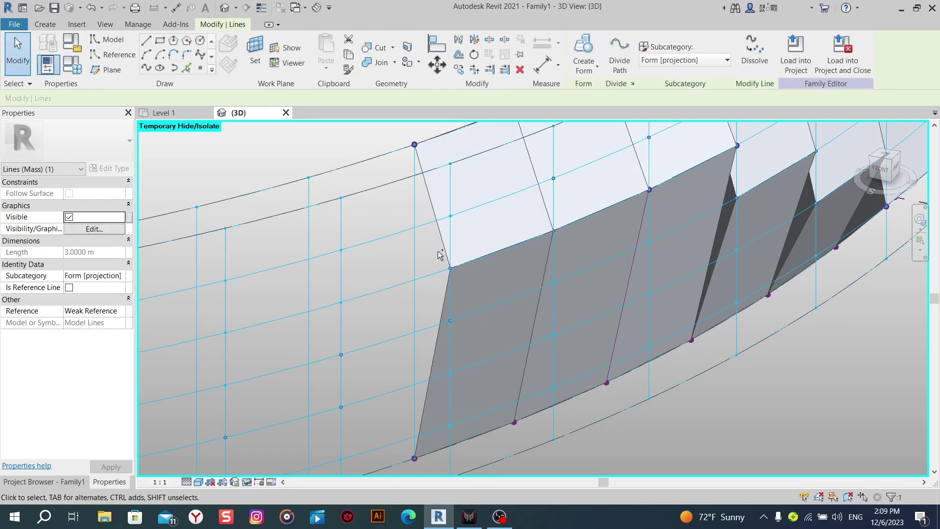
left_click(438, 304, "ctrl")
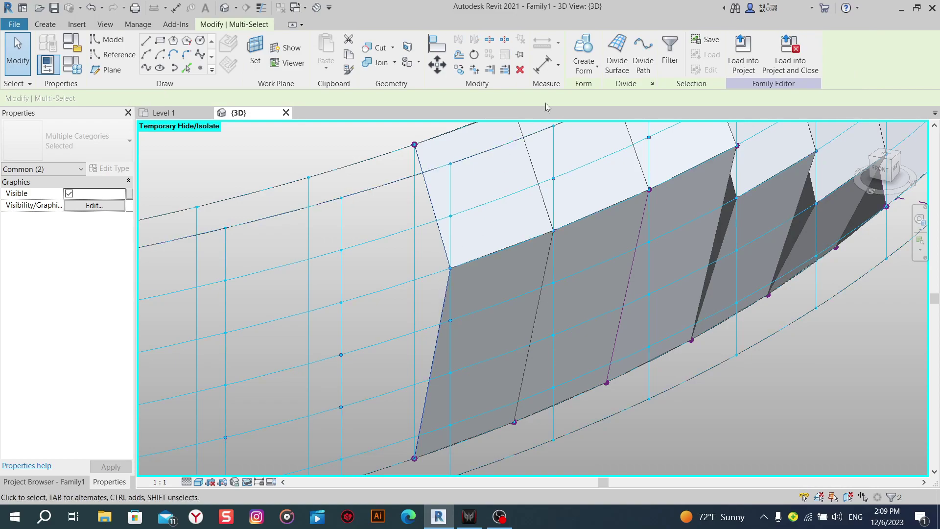
Create a form from the two selected lines, then undo the unwanted cone shape.
left_click(580, 56)
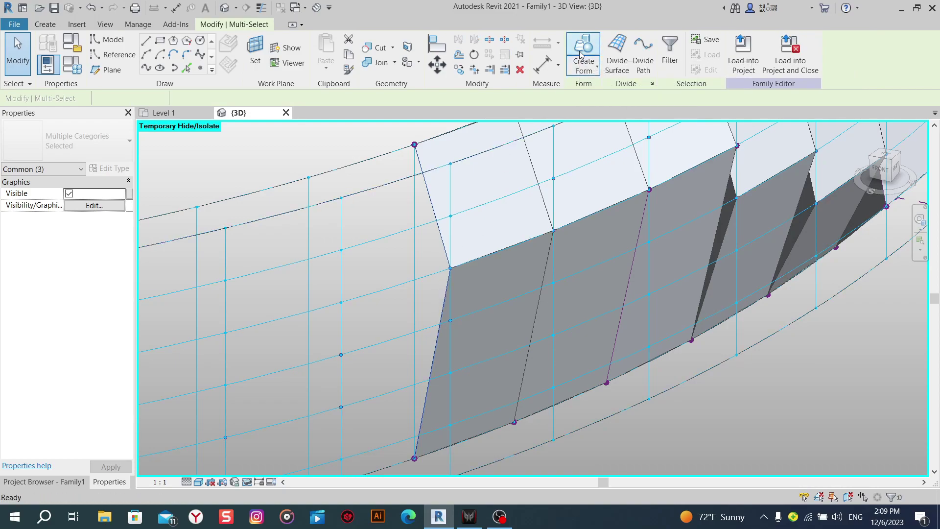
left_click(356, 394)
key("ctrl+z")
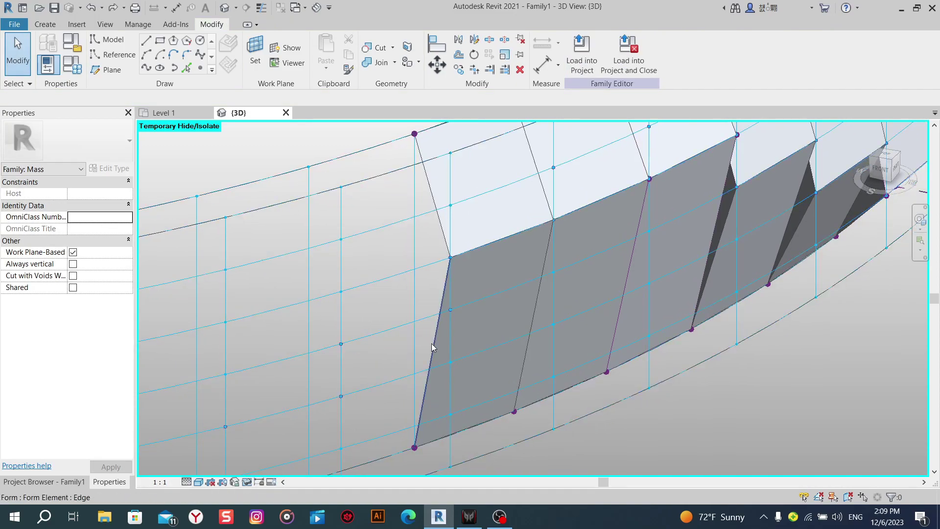
Test-select the sloped panel edge and vertical model line, clearing each selection.
left_click(432, 342)
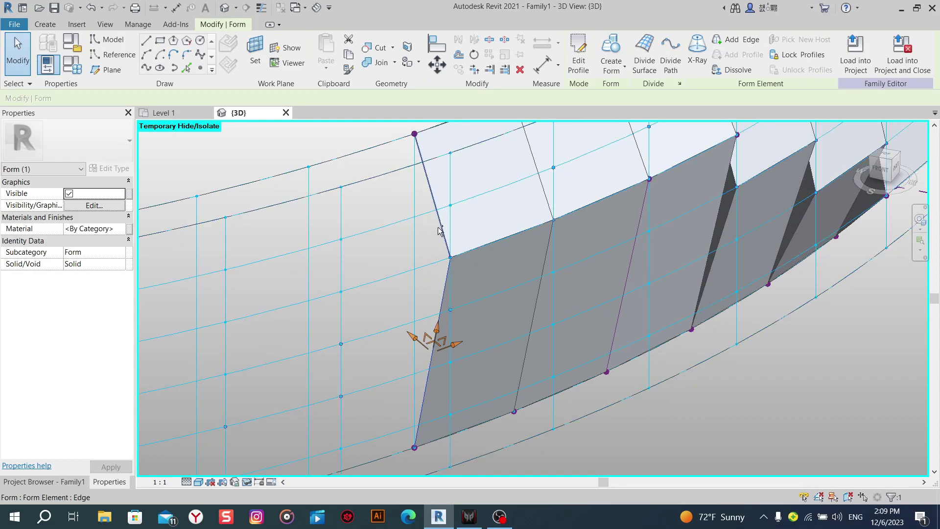
left_click(417, 234, "ctrl")
left_click(438, 229, "ctrl")
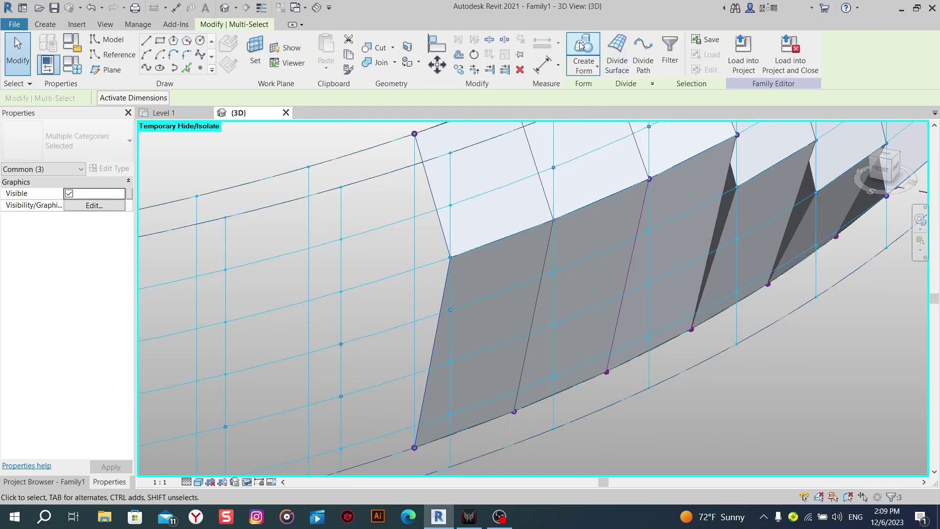
key("Escape")
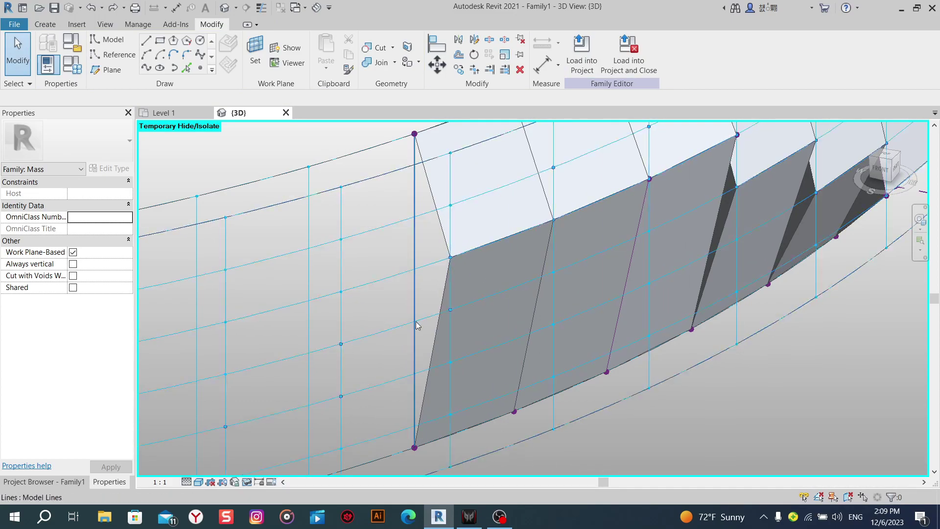
left_click(414, 340)
key("Escape")
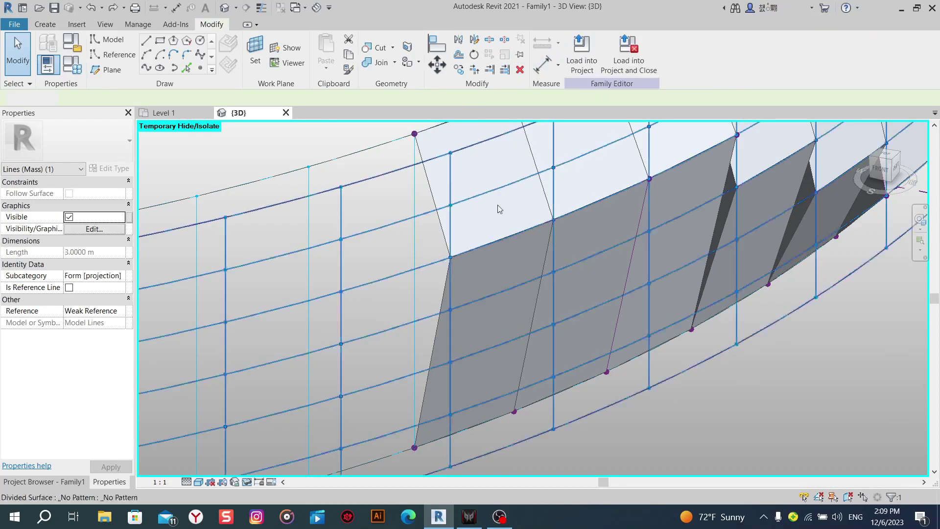
left_click(441, 242)
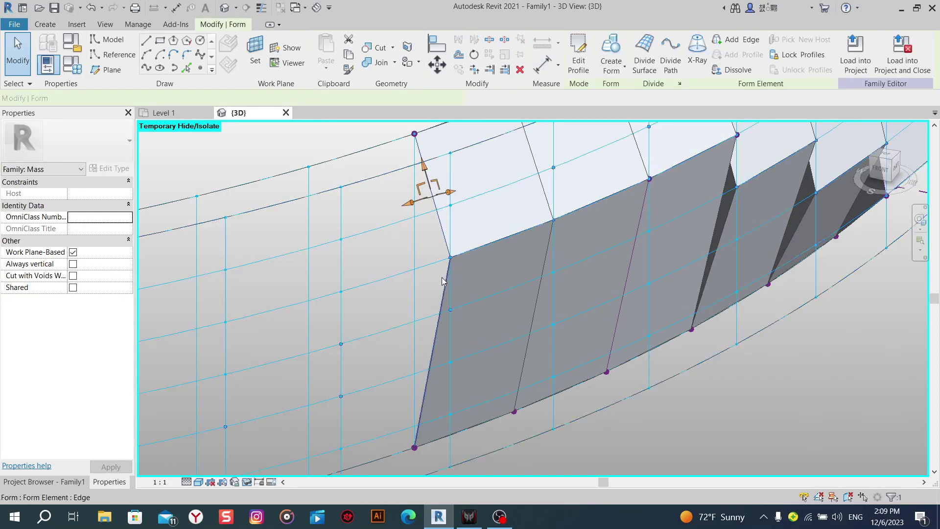
key("Escape")
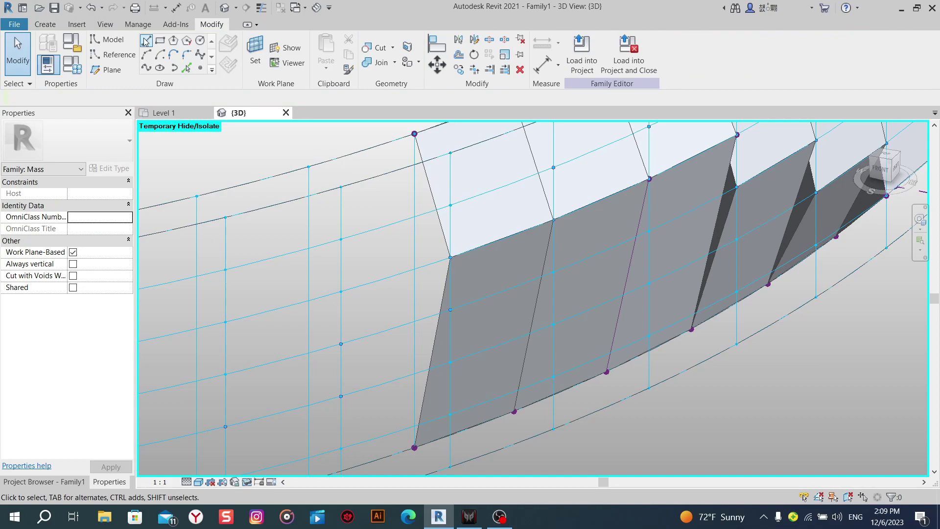
Draw a model-line triangle linking the top point, bottom point and panel's upper corner.
key("l")
key("i")
left_click(414, 133)
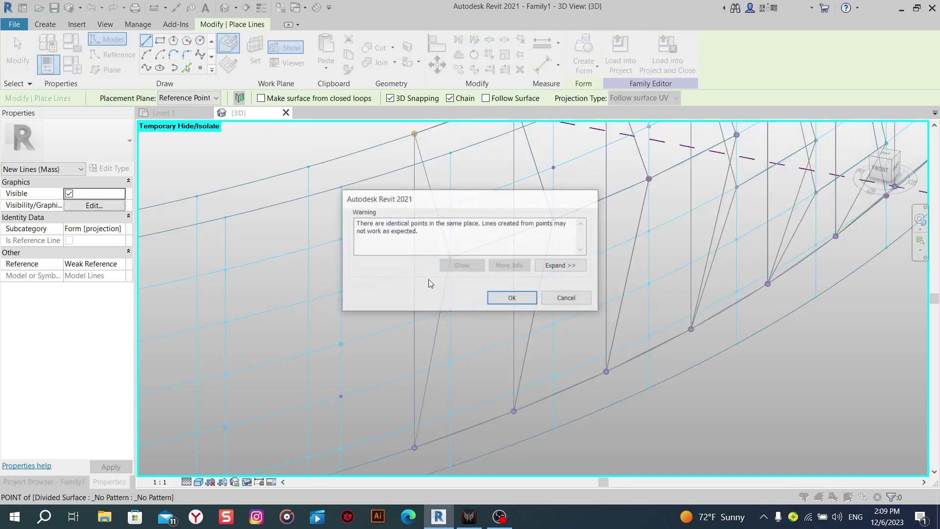
left_click(509, 299)
left_click(414, 447)
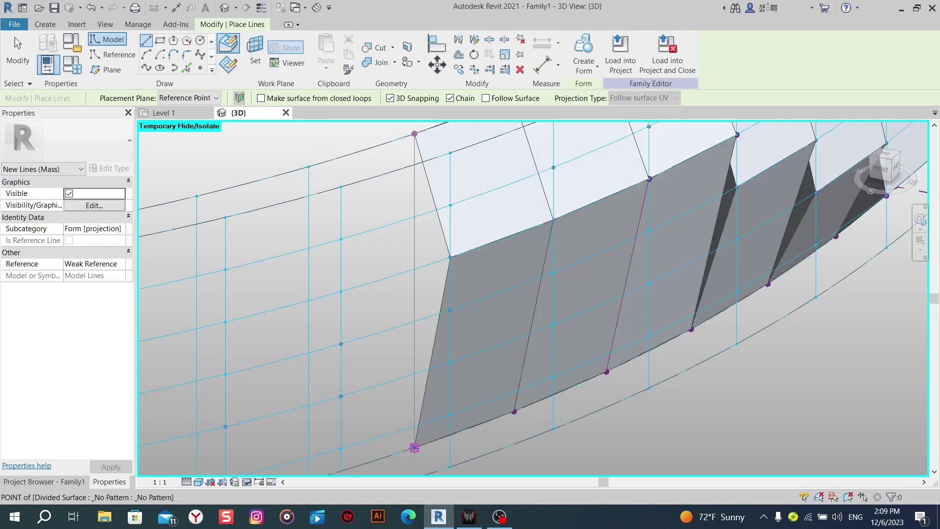
left_click(414, 447)
left_click(519, 300)
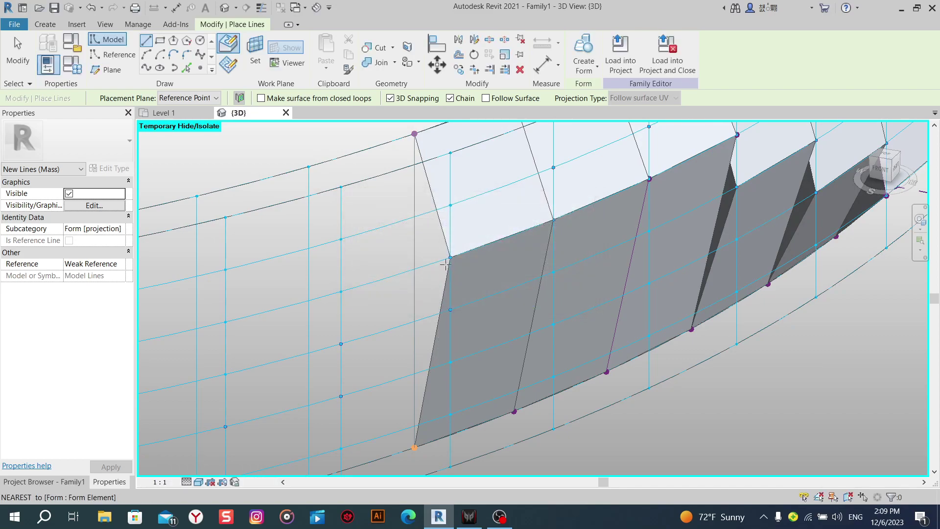
left_click(449, 258)
left_click(510, 299)
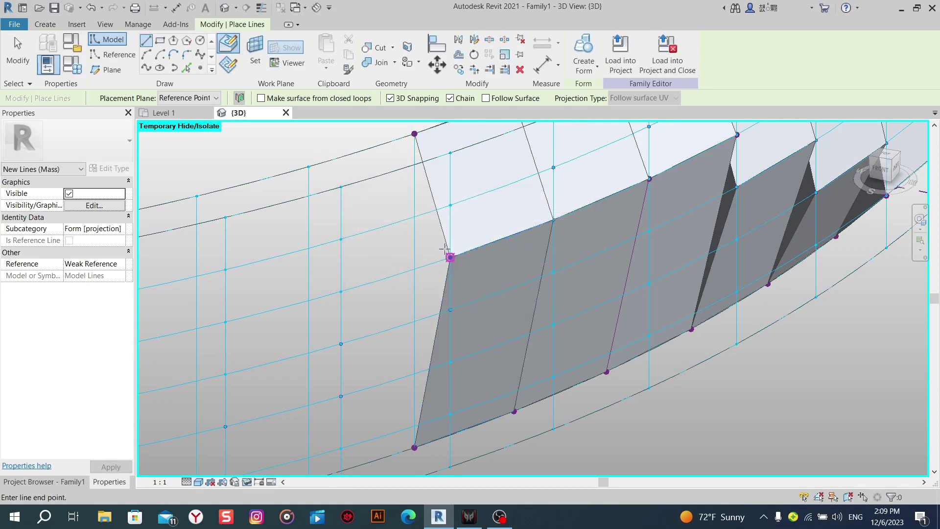
left_click(404, 137)
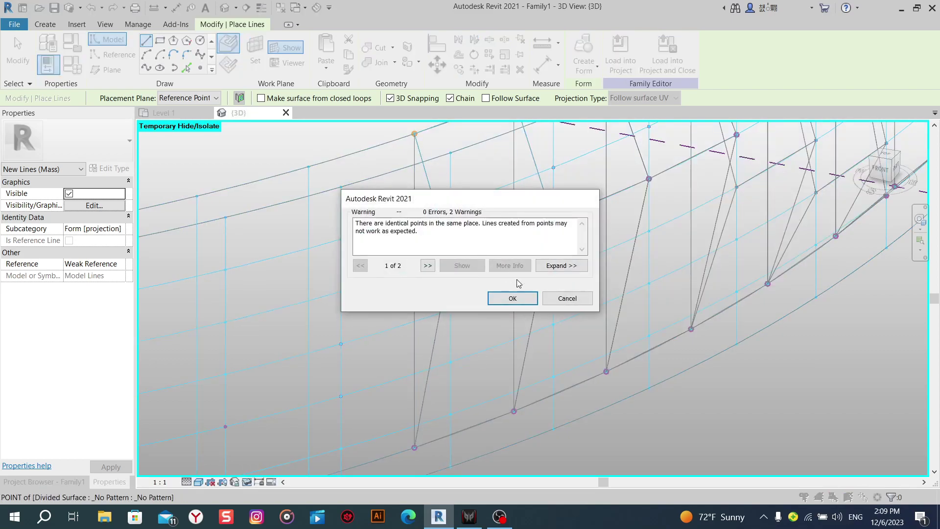
left_click(509, 297)
Select the three new lines and build the triangular surface form from them.
left_click(333, 160)
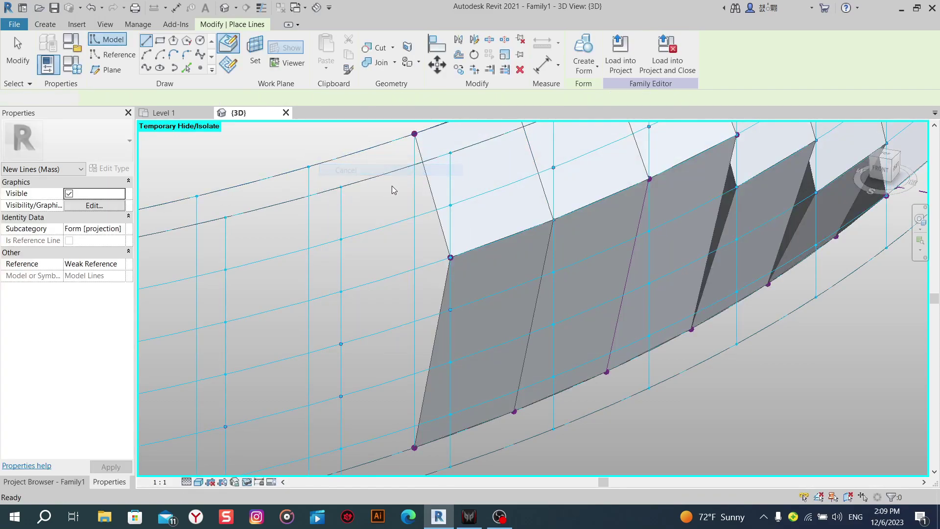
key("Escape")
left_click(425, 187)
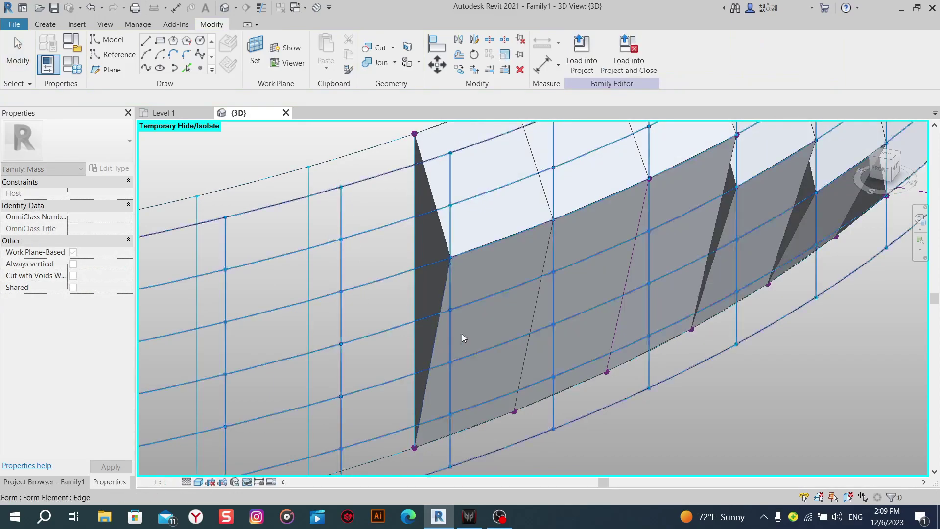
key("Escape")
left_click(197, 483)
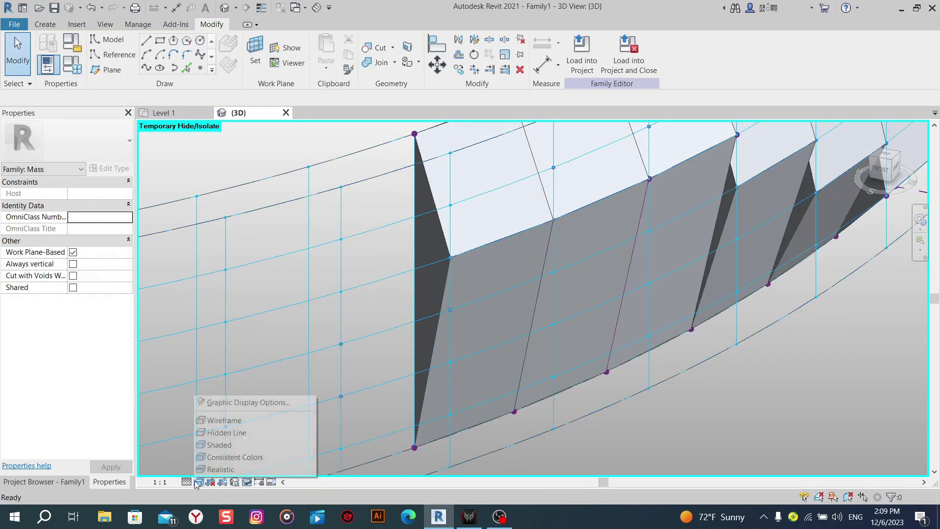
In wireframe, draw a model-line triangle through the top, bottom and middle surface points.
left_click(220, 420)
mouse_move(570, 302)
middle_mouse_down()
mouse_move(499, 335)
mouse_move(430, 344)
middle_mouse_up()
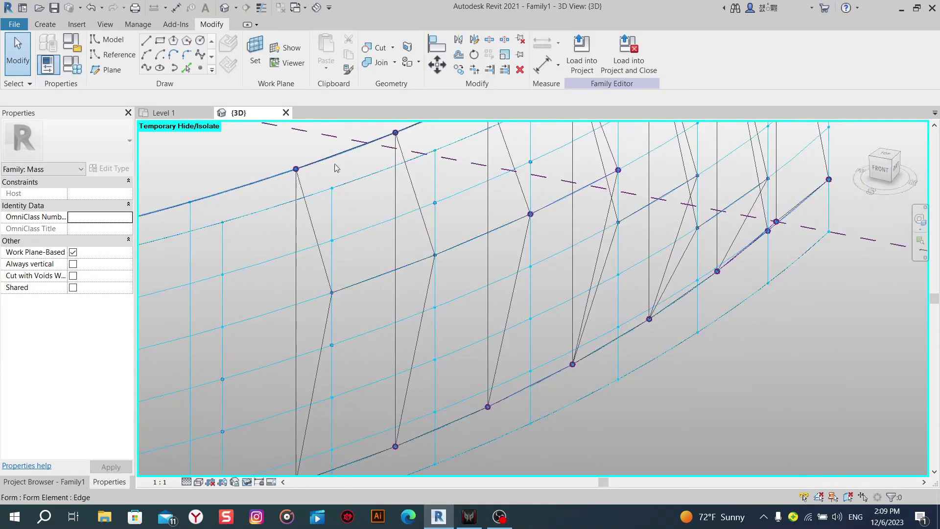
key("l")
key("i")
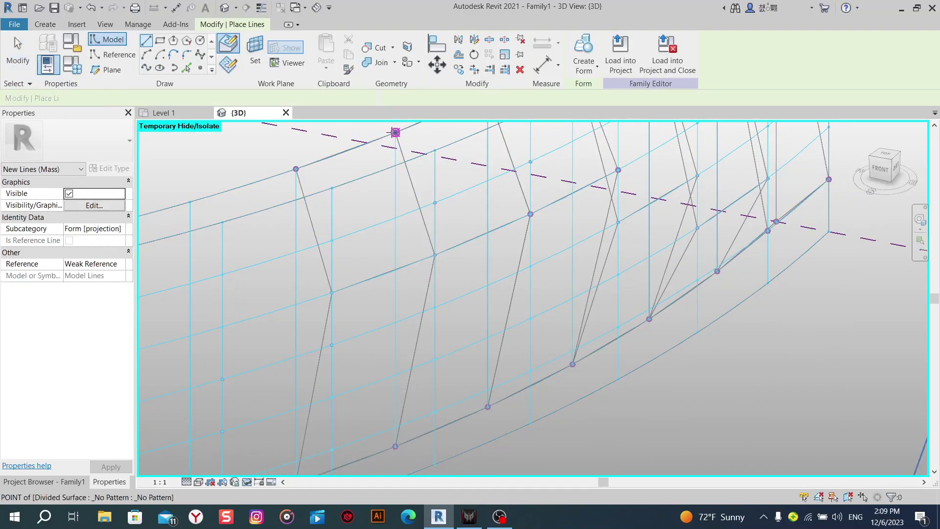
double_click(395, 132)
left_click(512, 299)
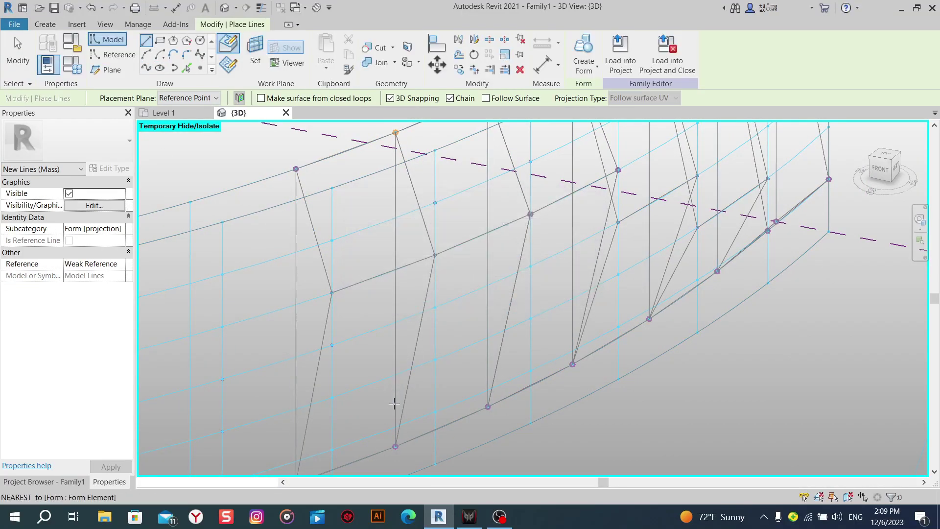
left_click(395, 446)
left_click(513, 298)
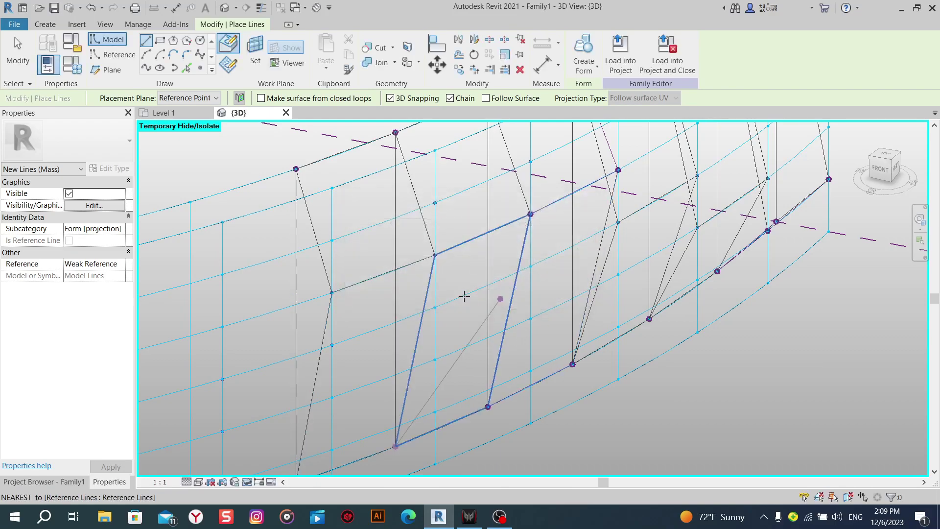
left_click(435, 254)
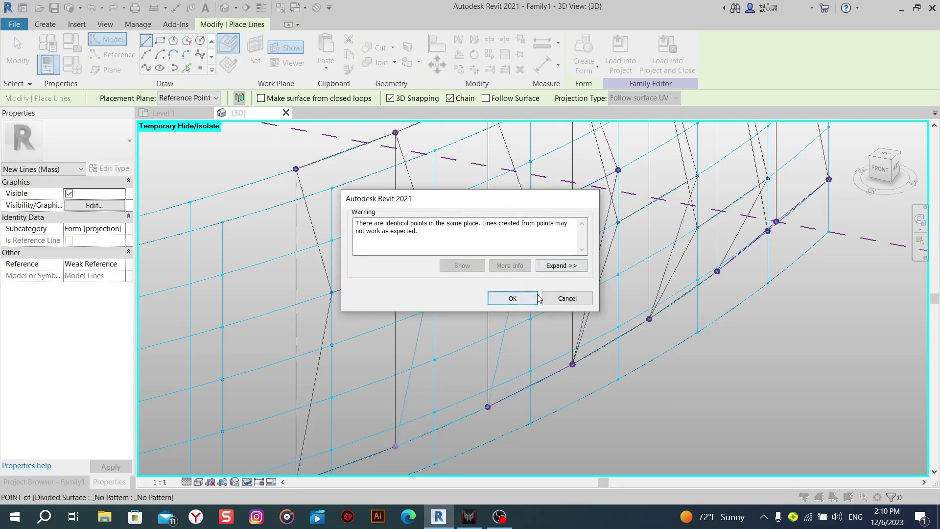
left_click(511, 297)
left_click(395, 133)
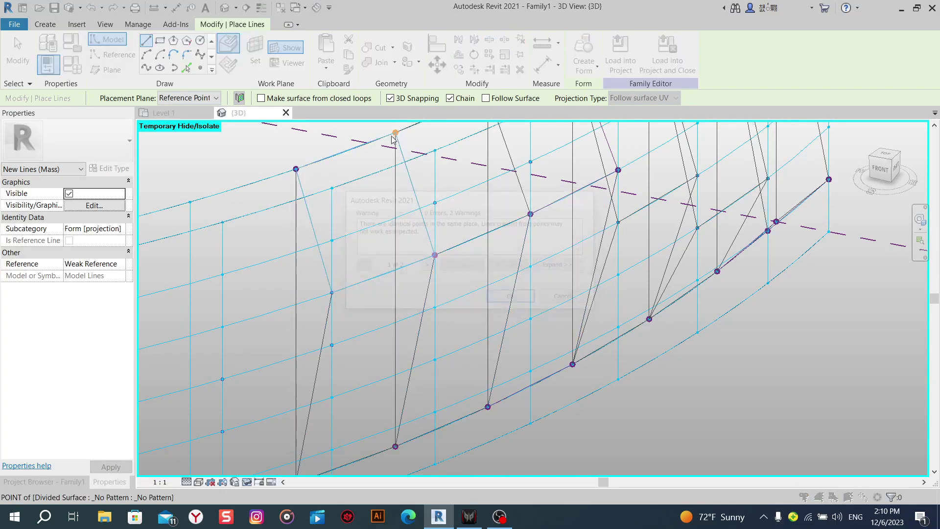
left_click(499, 296)
Select the three new lines for a form, then orbit and zoom onto the divided surface.
right_click(332, 190)
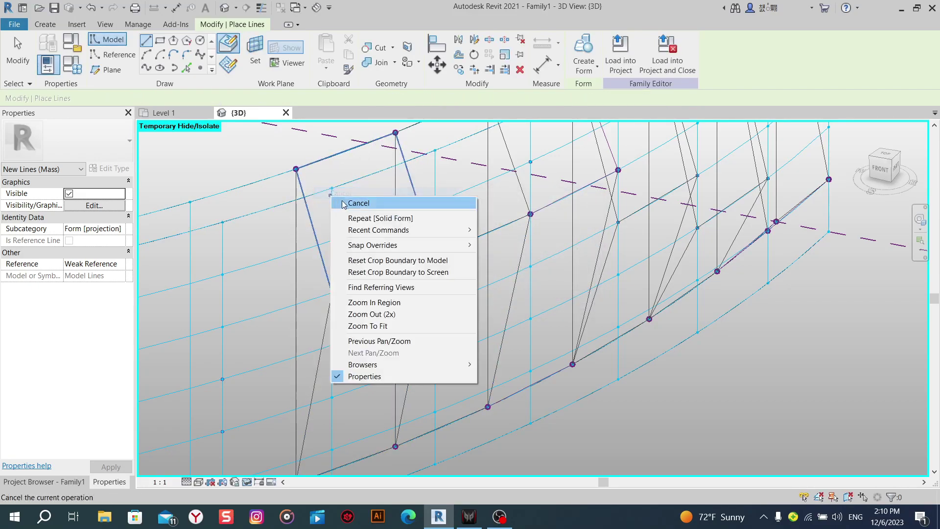
left_click(350, 201)
left_click(419, 225)
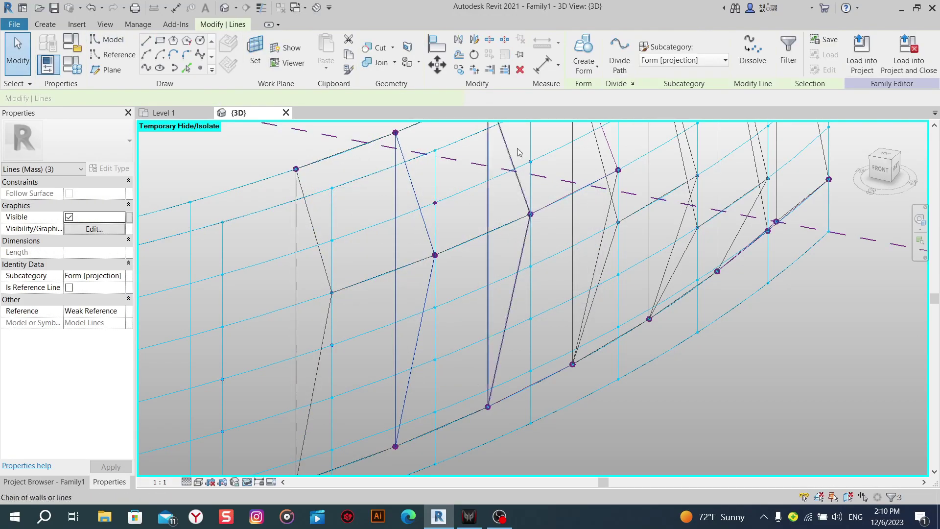
key("Escape")
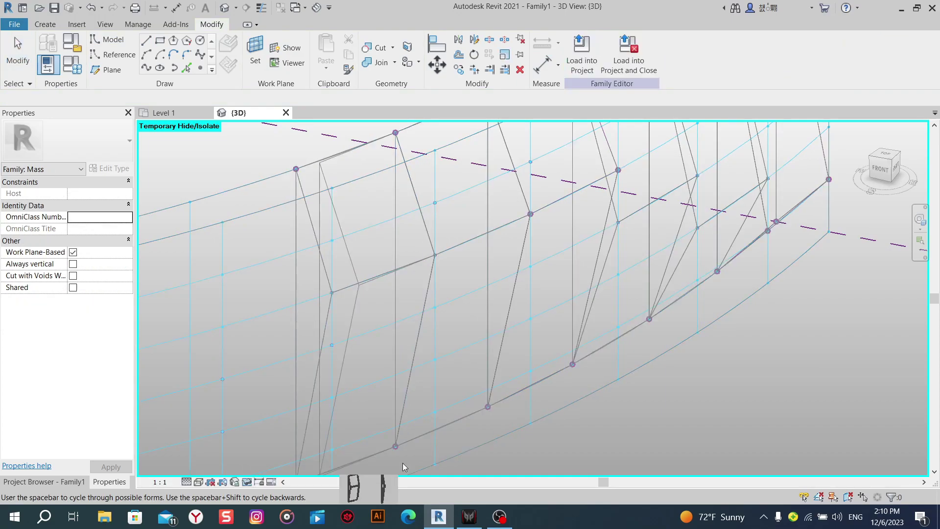
scroll(475, 343, "down", 2)
scroll(474, 340, "up", 2)
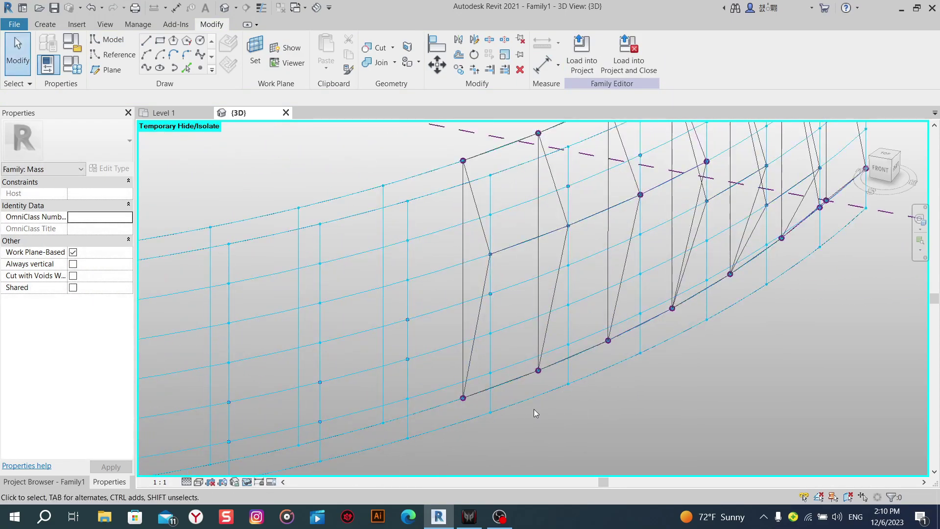
mouse_move(534, 410)
middle_mouse_down("shift")
mouse_move(565, 378)
mouse_move(563, 357)
mouse_move(566, 405)
mouse_move(557, 406)
mouse_move(581, 409)
mouse_move(577, 416)
mouse_move(517, 419)
middle_mouse_up("shift")
scroll(519, 424, "up", 1)
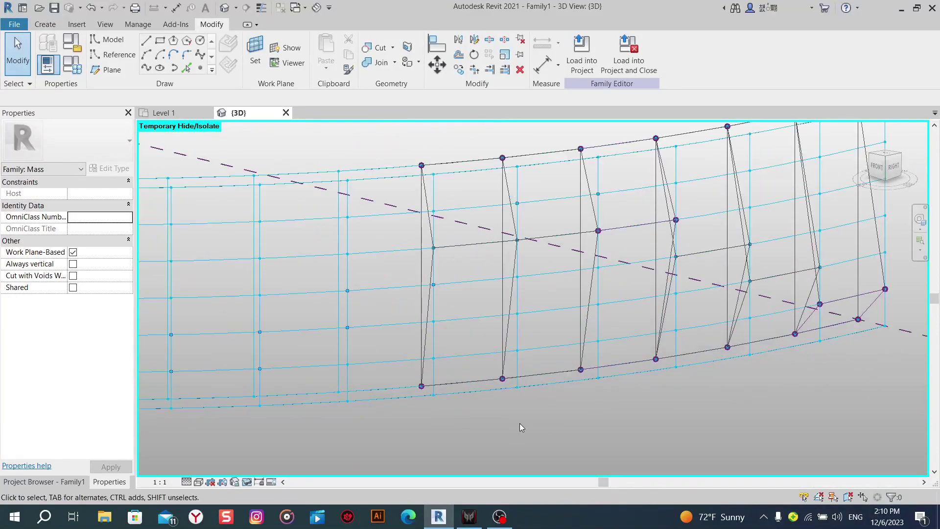
scroll(490, 423, "up", 1)
Draw a chain of model lines linking successive divided-surface points in the next bay.
left_click(146, 41)
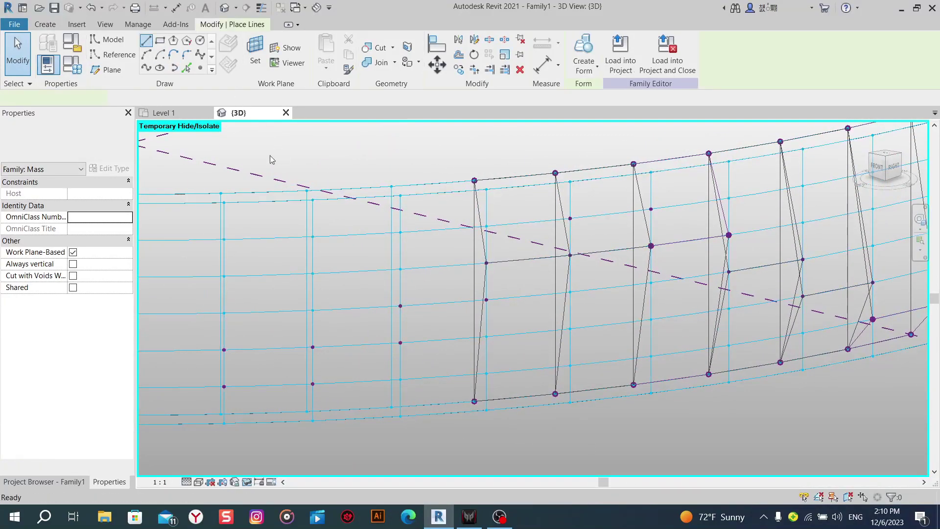
left_click(391, 187)
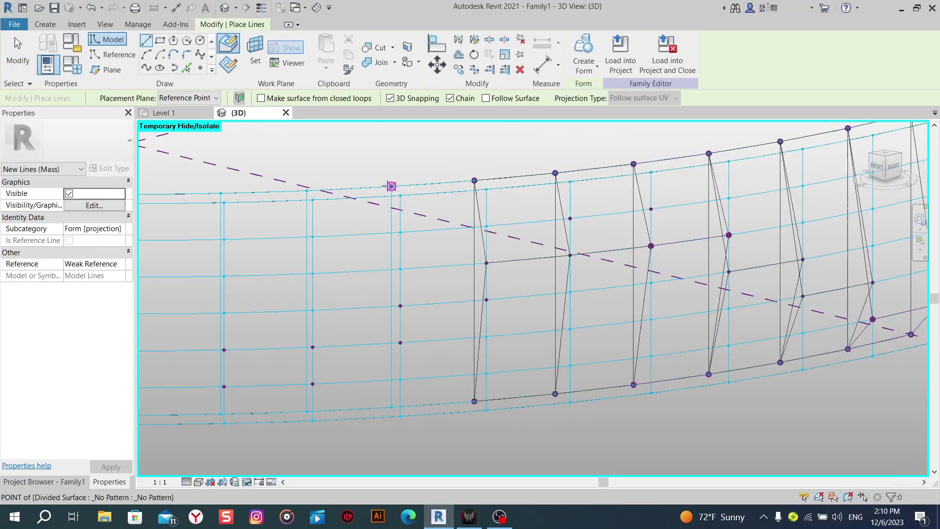
left_click(400, 305)
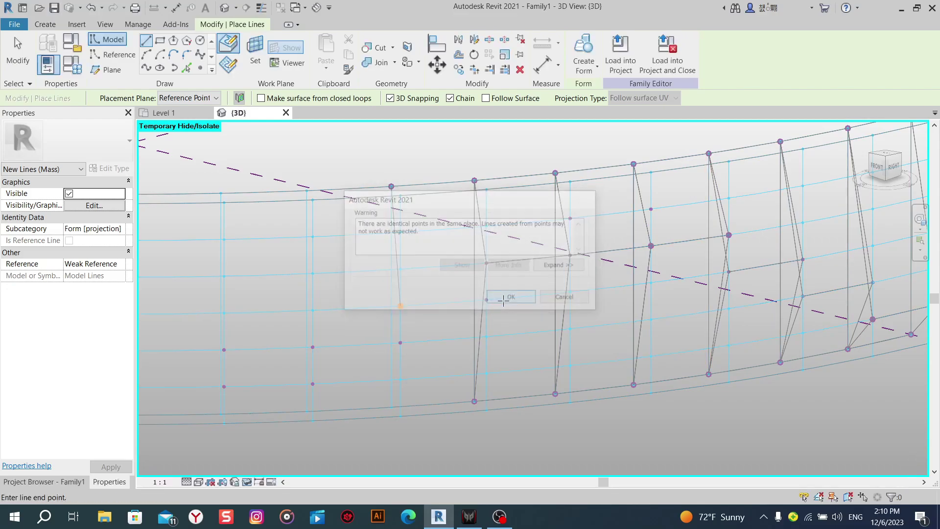
scroll(473, 316, "up", 2)
mouse_move(474, 313)
middle_mouse_down()
mouse_move(405, 350)
mouse_move(600, 347)
mouse_move(571, 357)
mouse_move(581, 339)
mouse_move(516, 389)
mouse_move(524, 377)
mouse_move(612, 392)
middle_mouse_up()
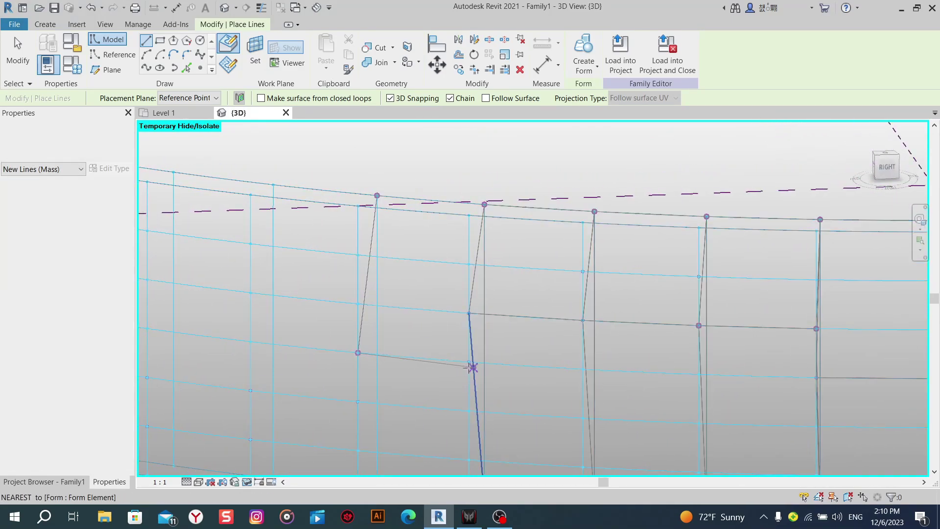
left_click(471, 366)
left_click(507, 296)
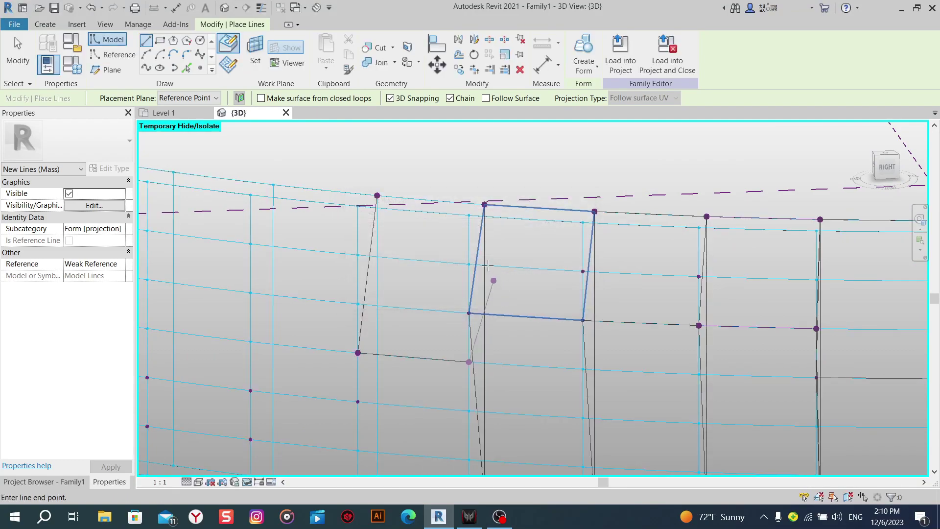
left_click(484, 204)
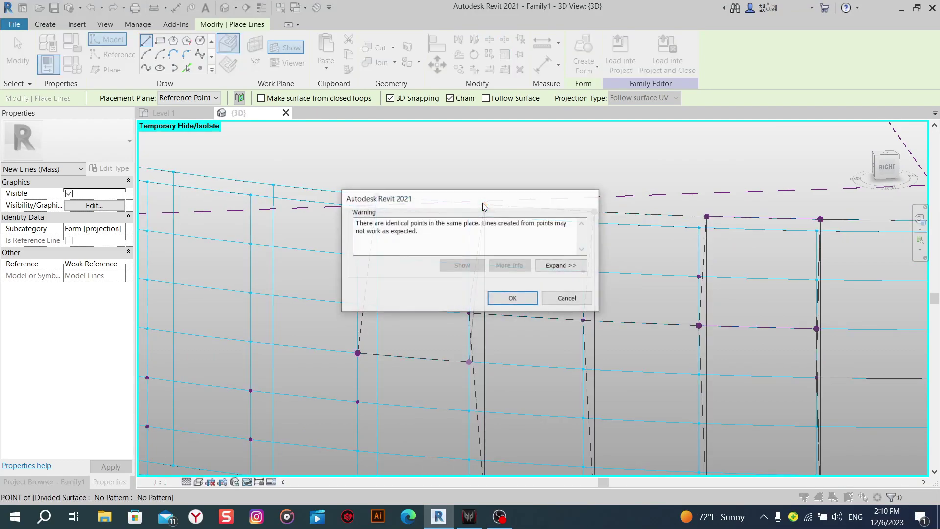
left_click(513, 296)
left_click(377, 196)
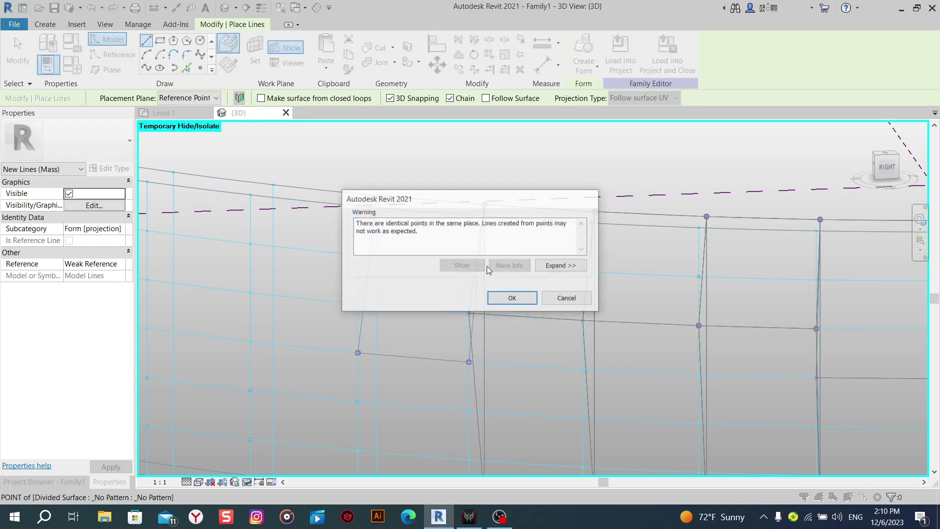
left_click(511, 297)
middle_click_drag(394, 325, 451, 252)
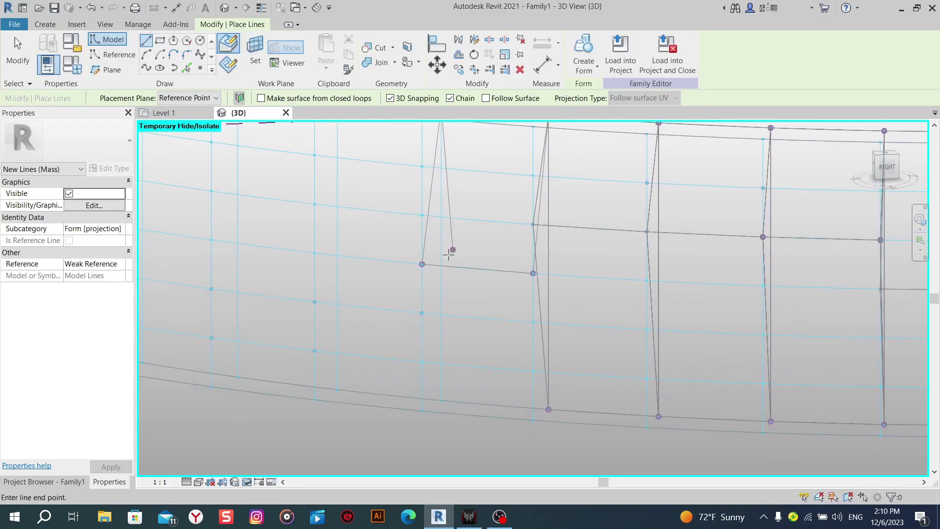
right_click(363, 288)
left_click(392, 289)
Draw another line chain from the left point to the bottom edge point and back.
middle_click_drag(497, 333, 442, 323)
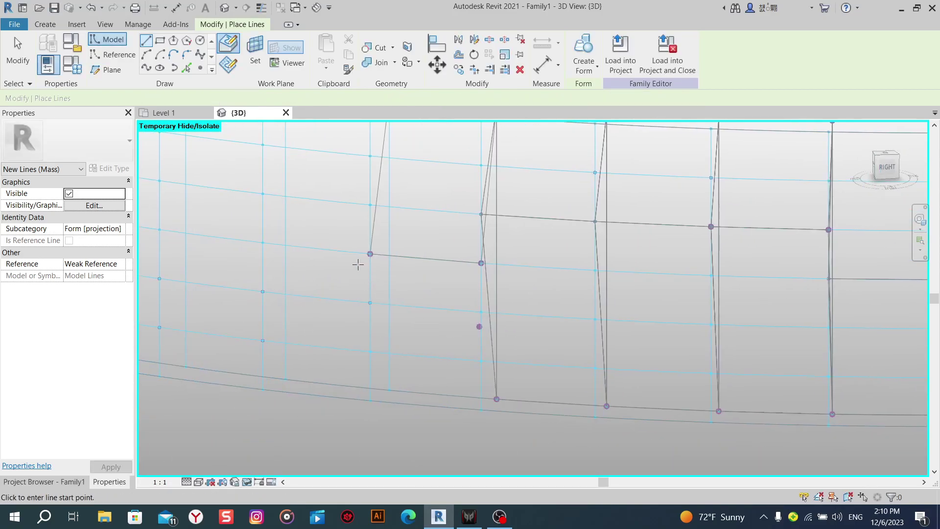
left_click(367, 255)
left_click(368, 254)
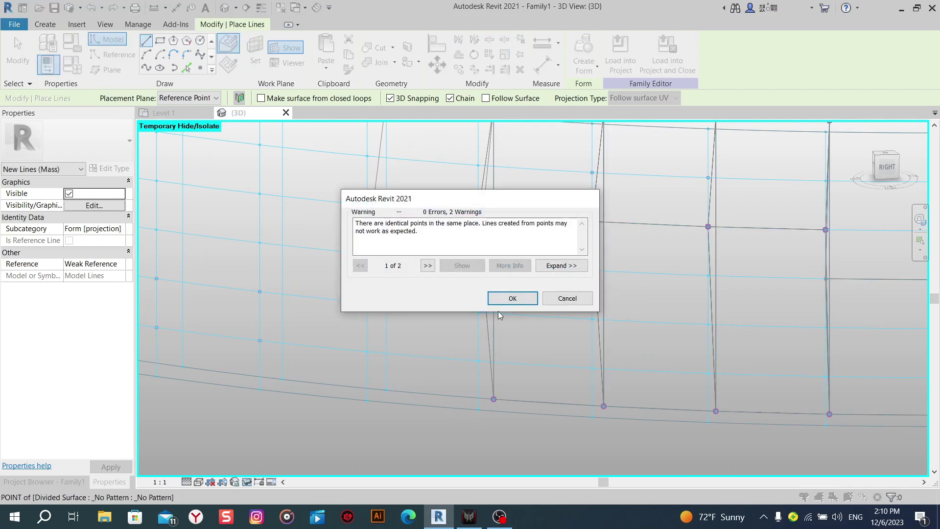
left_click(504, 299)
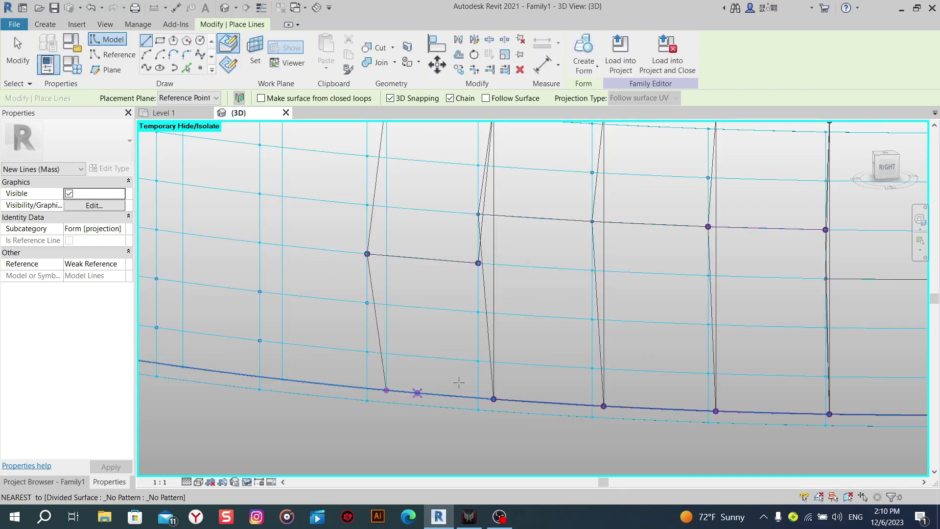
left_click(494, 399)
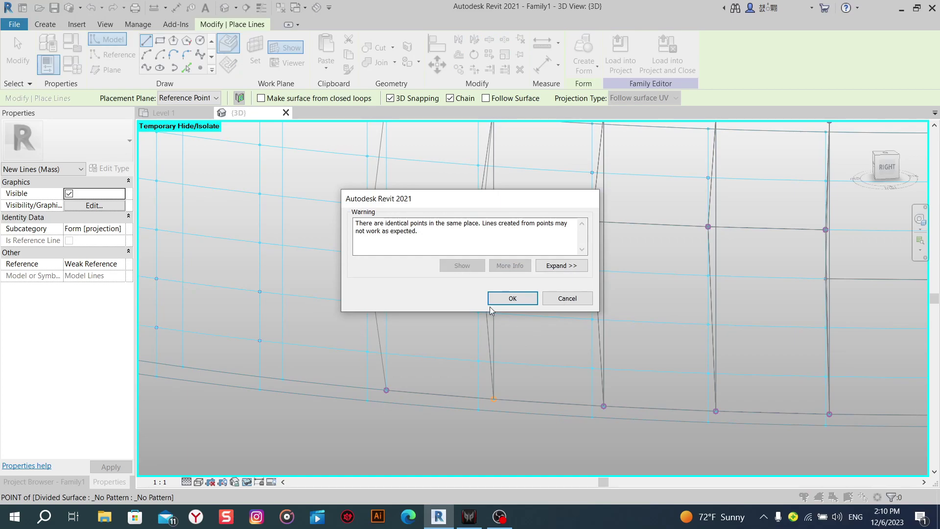
left_click(509, 297)
left_click(478, 263)
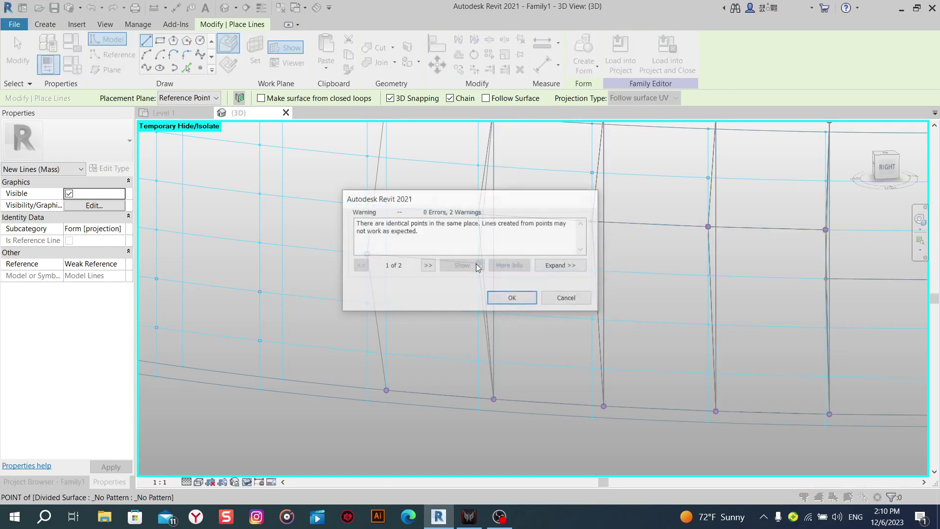
left_click(510, 297)
left_click(366, 253)
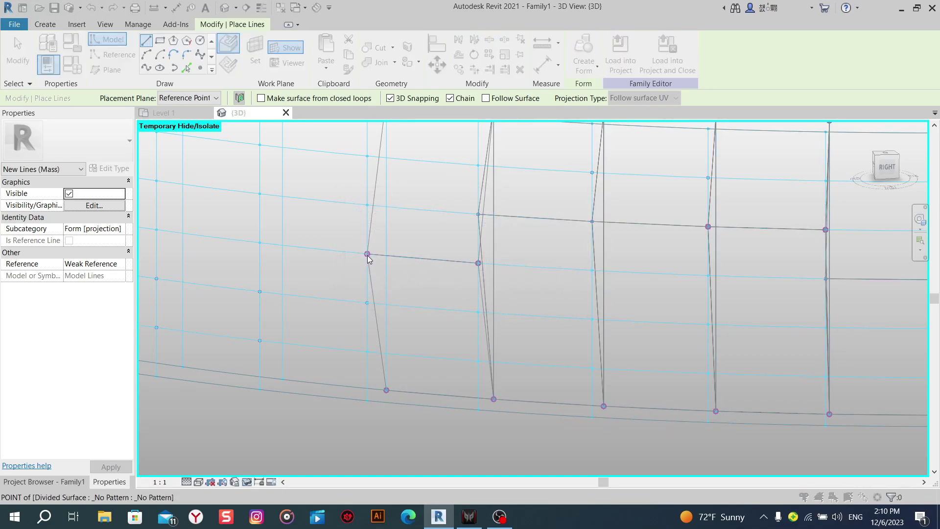
left_click(509, 298)
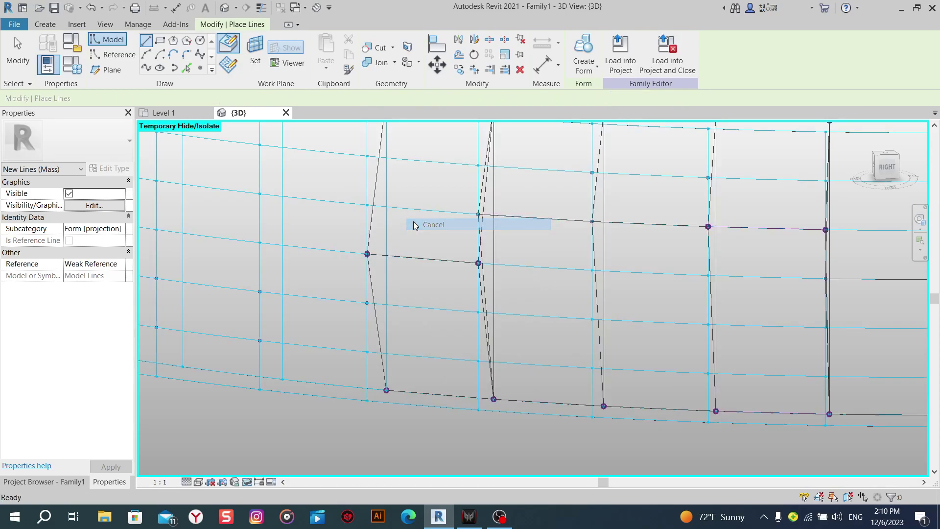
key("Escape")
key("Escape")
Select the four lines bounding a panel and try building a form from them.
mouse_move(413, 273)
middle_mouse_down("shift")
mouse_move(626, 384)
mouse_move(478, 355)
middle_mouse_up("shift")
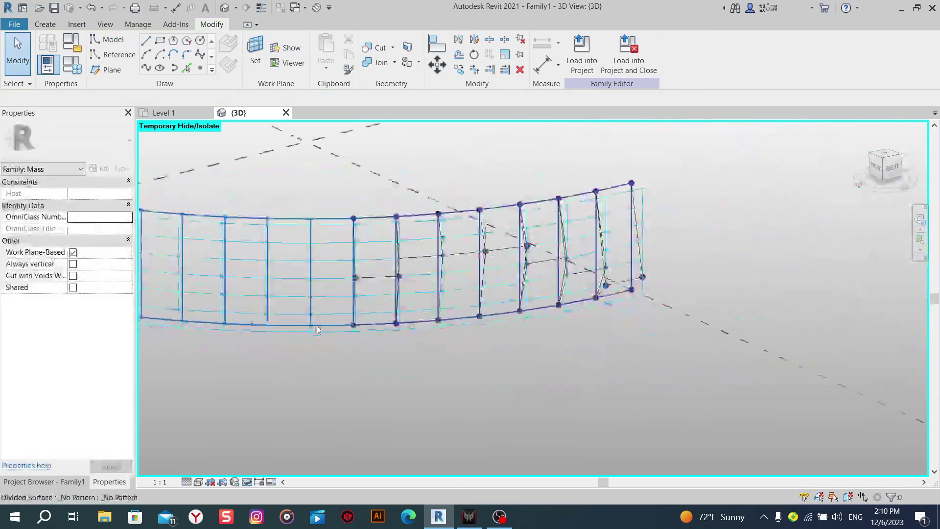
scroll(479, 355, "up", 3)
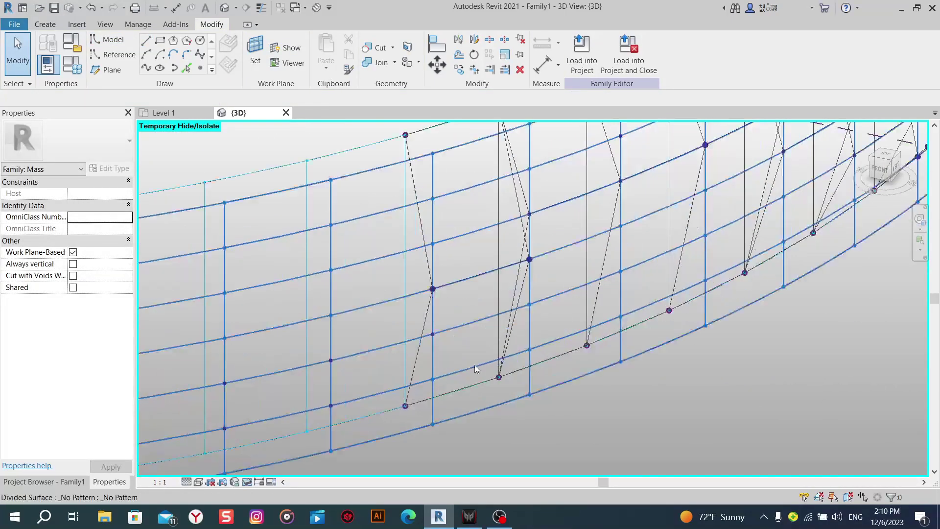
left_click(471, 387)
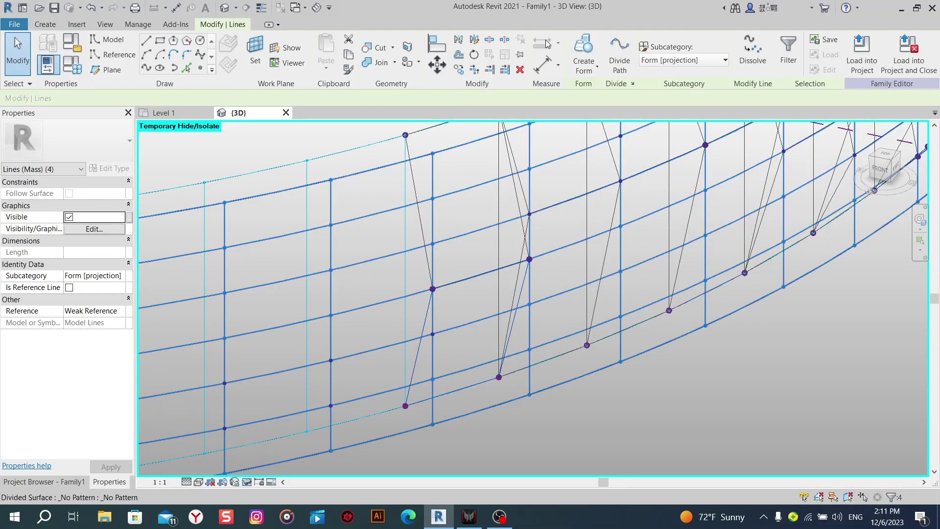
left_click(582, 45)
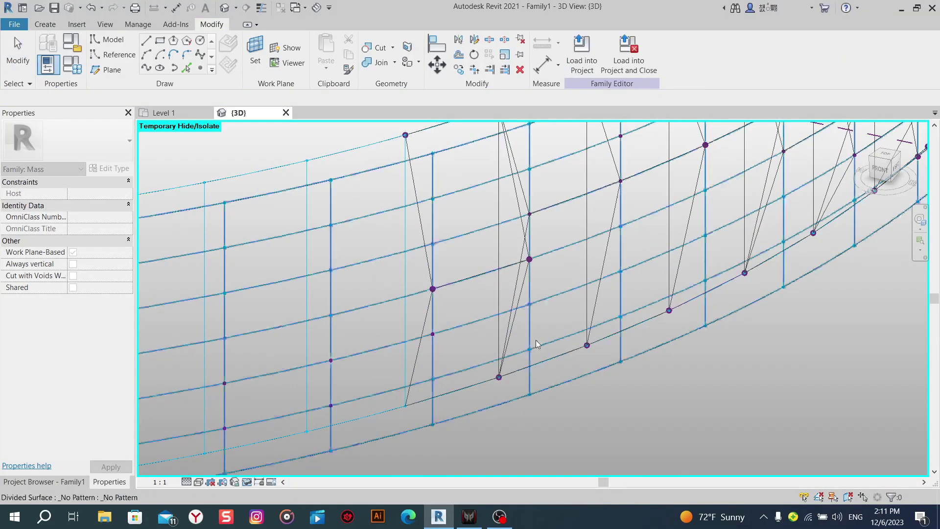
left_click(419, 296)
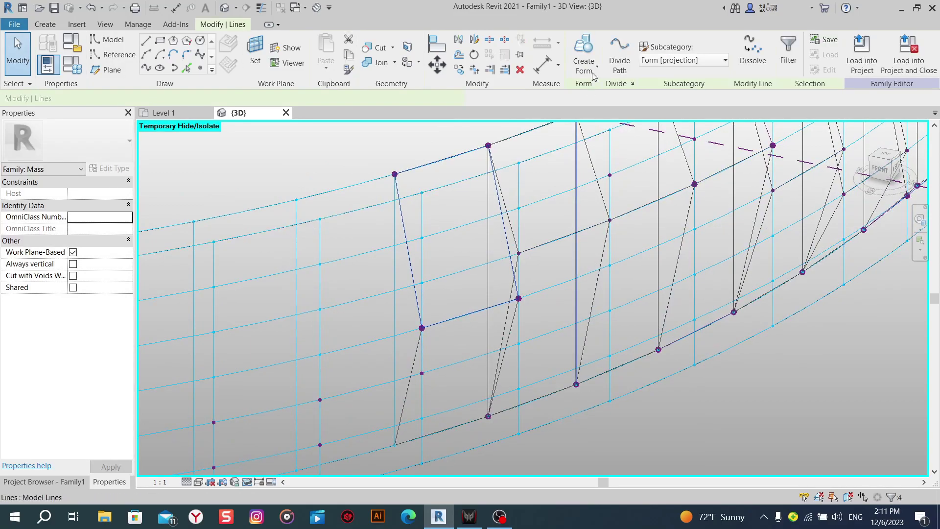
left_click(580, 51)
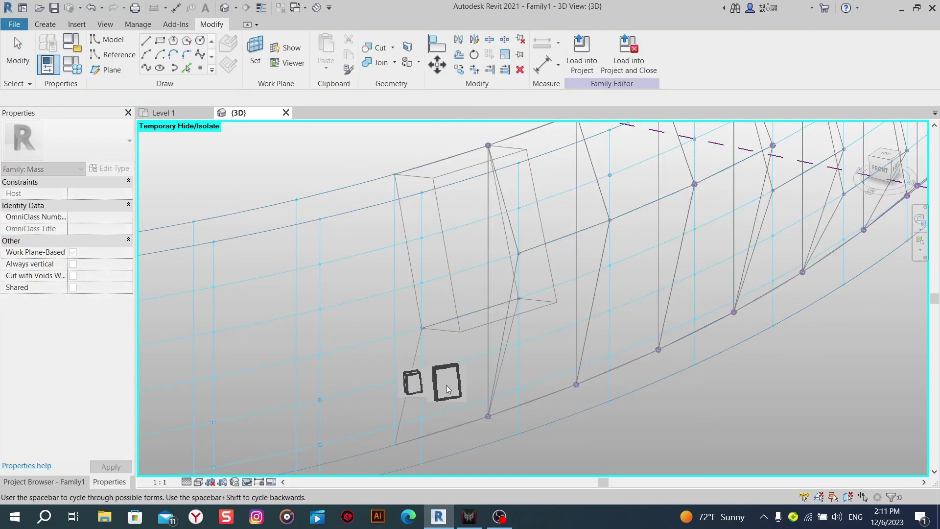
left_click(446, 385)
middle_click_drag(462, 375, 476, 313)
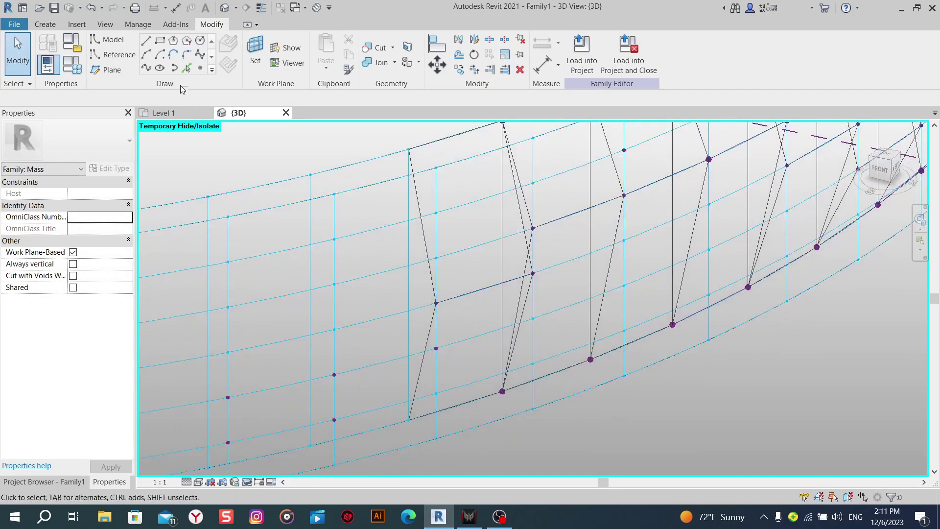
left_click(146, 42)
Draw model lines from the bottom point through a middle-row point to the top point.
left_click(408, 420)
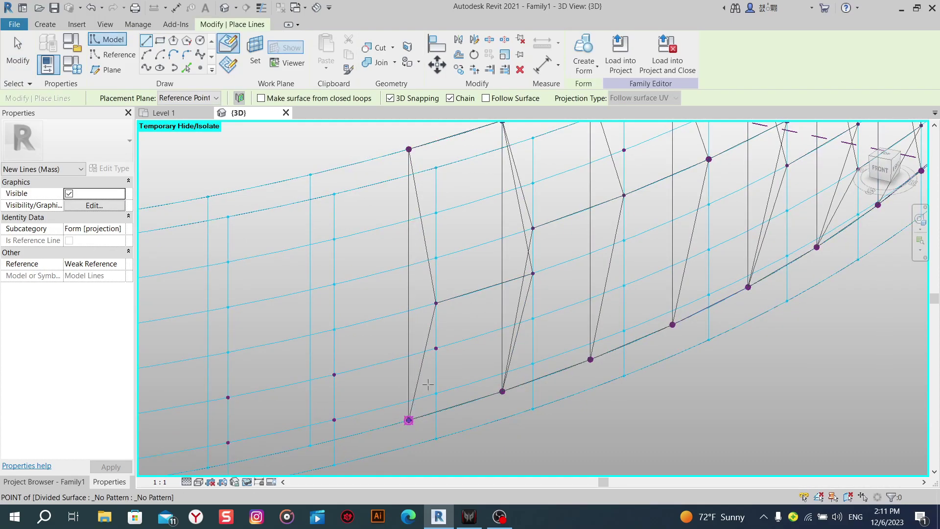
left_click(442, 301)
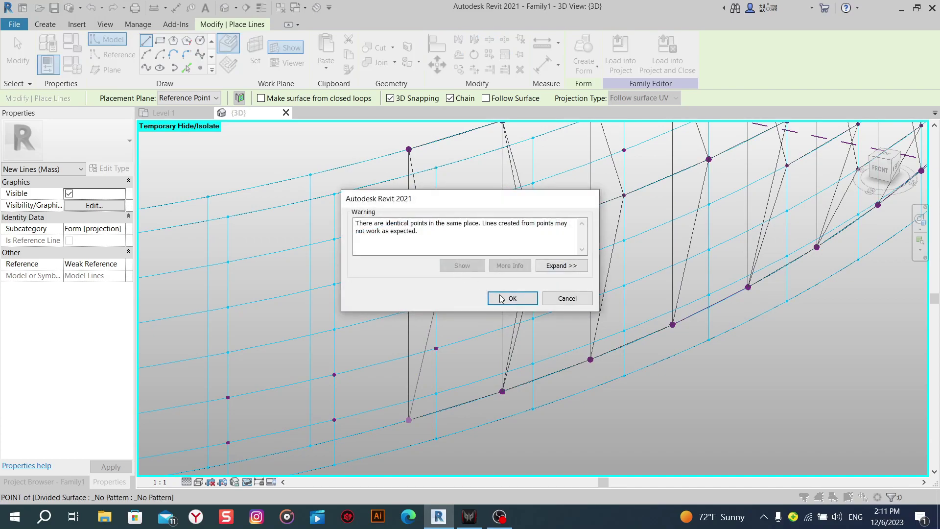
left_click(509, 296)
left_click(409, 148)
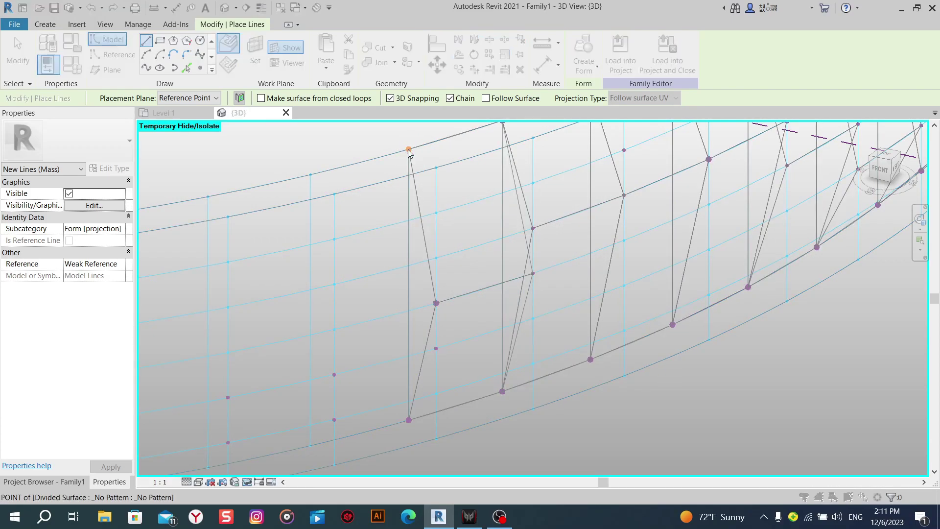
left_click(510, 298)
right_click(409, 203)
left_click(431, 216)
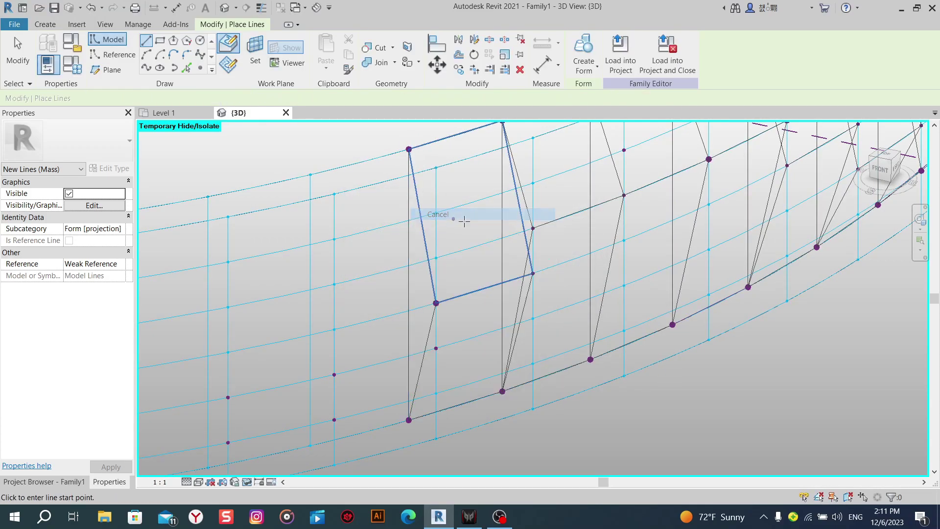
Draw a closed line triangle in the next bay through top, bottom and neighbouring points.
middle_click_drag(474, 154, 409, 223)
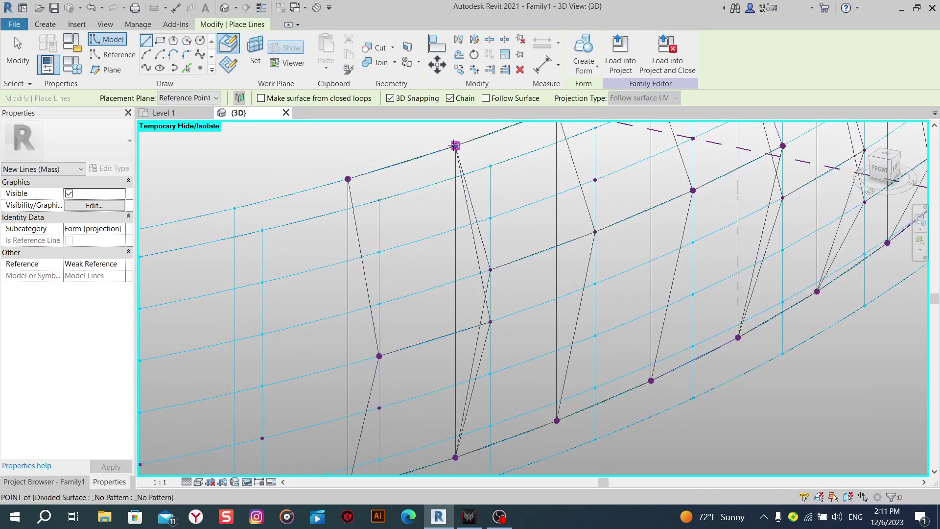
left_click(456, 146)
left_click(512, 298)
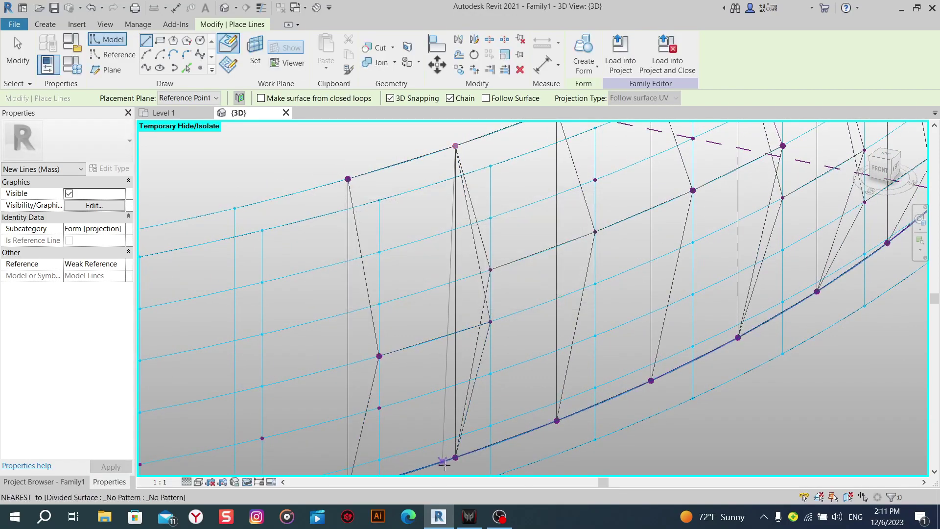
left_click(455, 457)
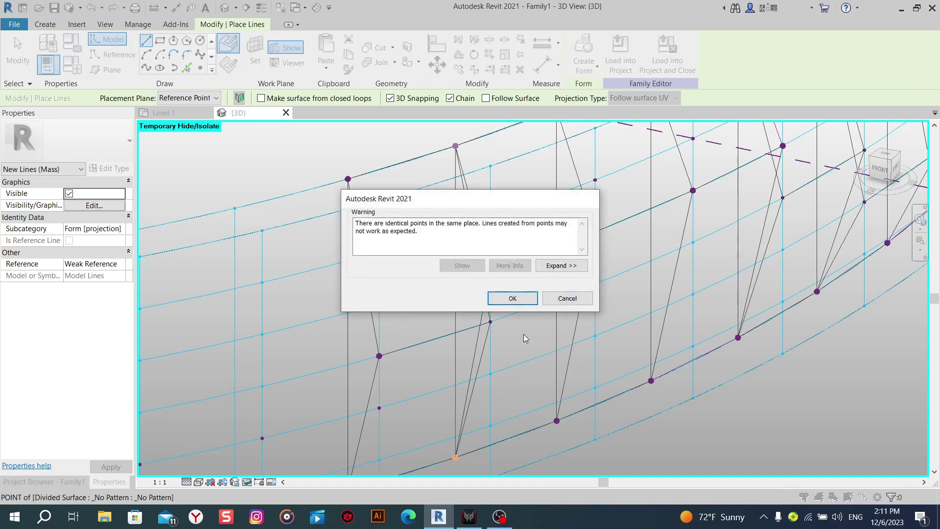
left_click(522, 298)
left_click(490, 321)
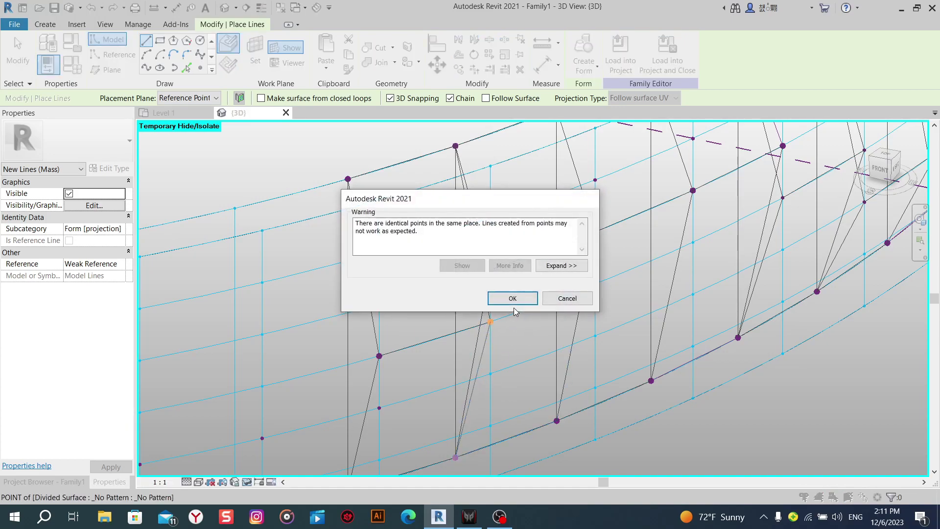
left_click(512, 298)
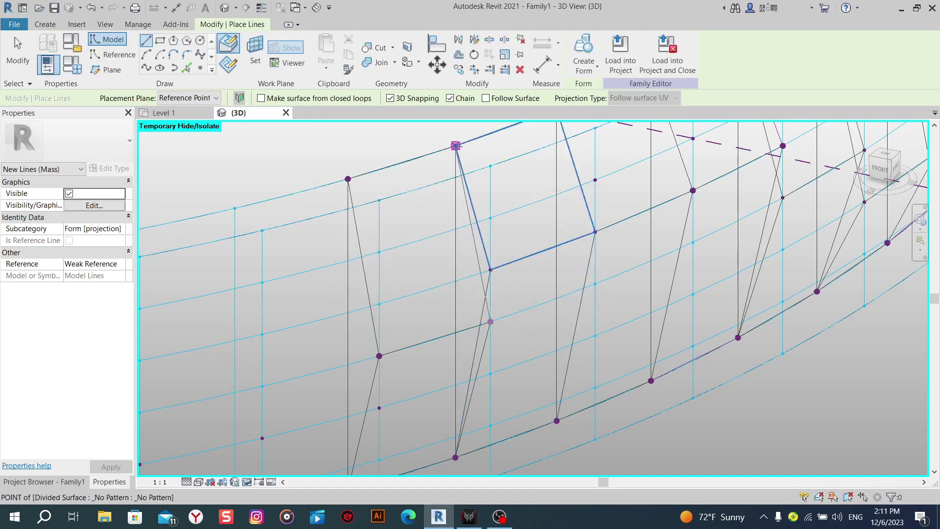
left_click(456, 145)
left_click(512, 298)
right_click(352, 143)
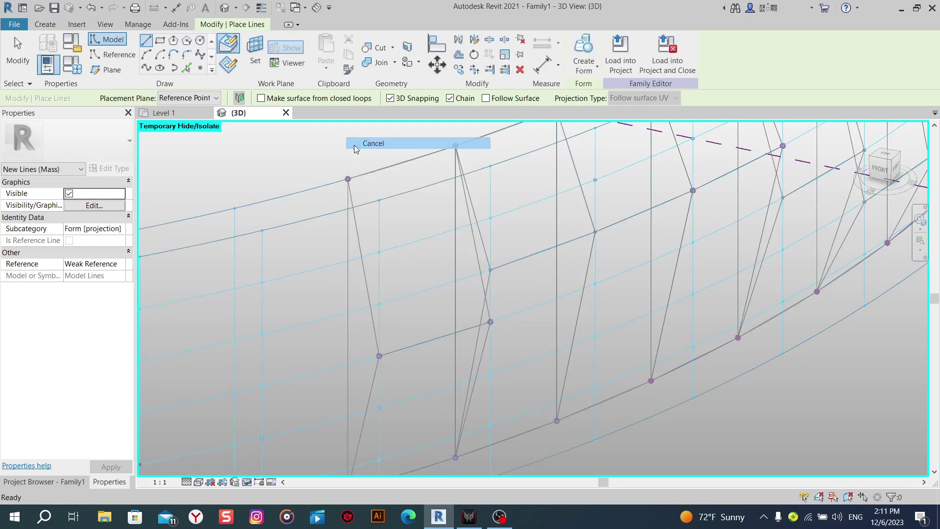
left_click(372, 146)
Tab-select the three-line chain and create a surface form from it.
key("Tab")
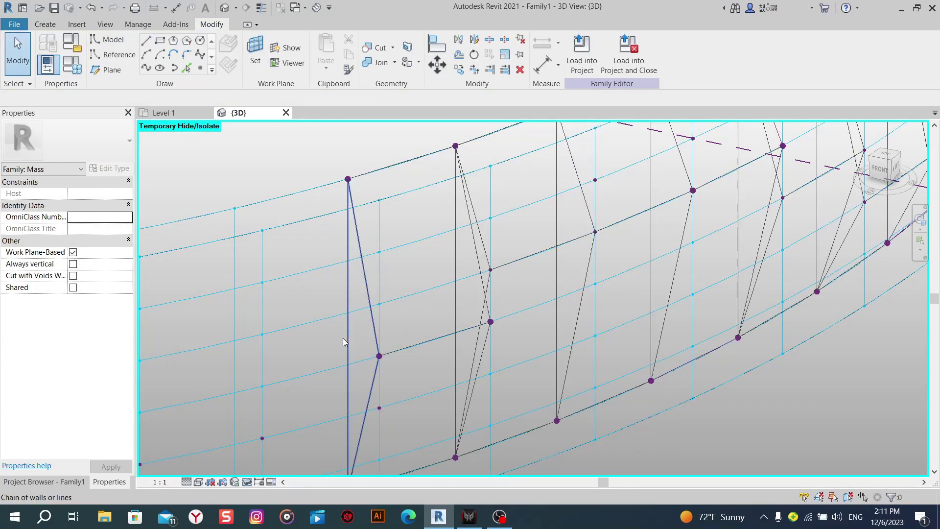
left_click(343, 337)
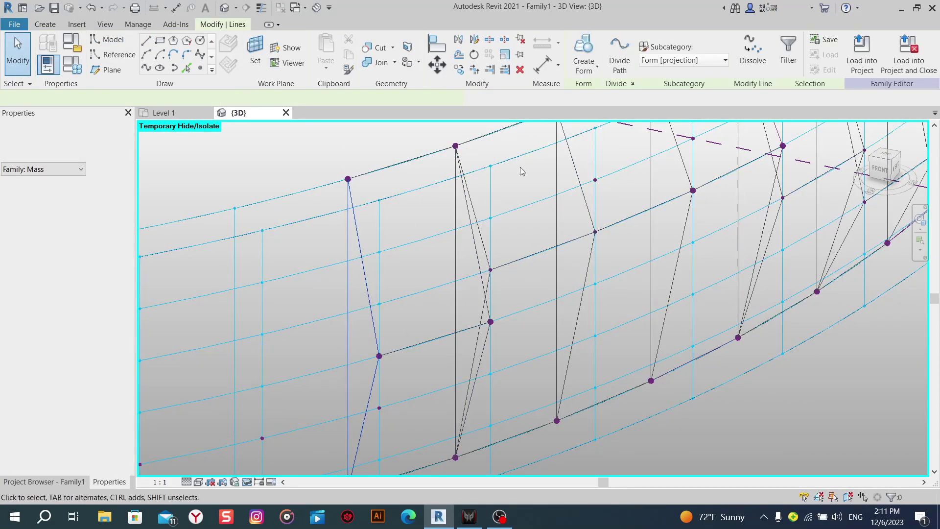
left_click(334, 463)
middle_click_drag(473, 397, 454, 342)
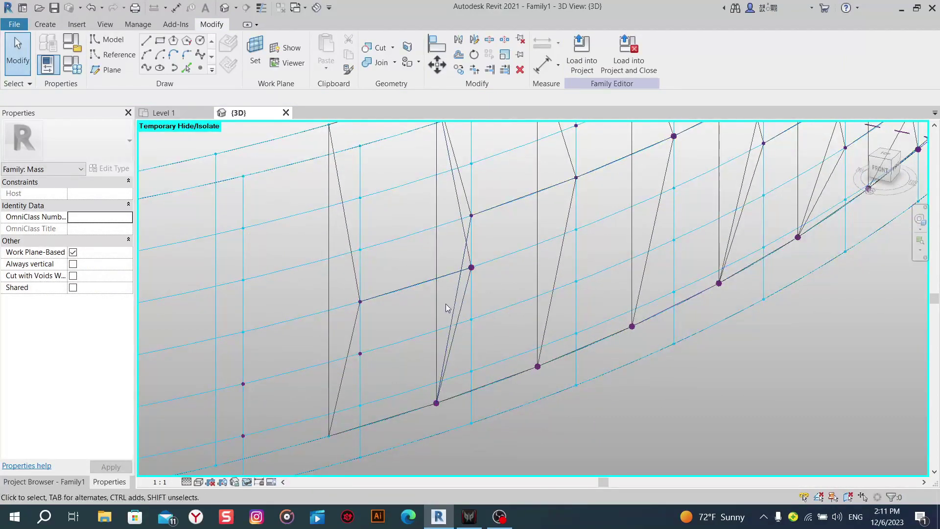
left_click(447, 331)
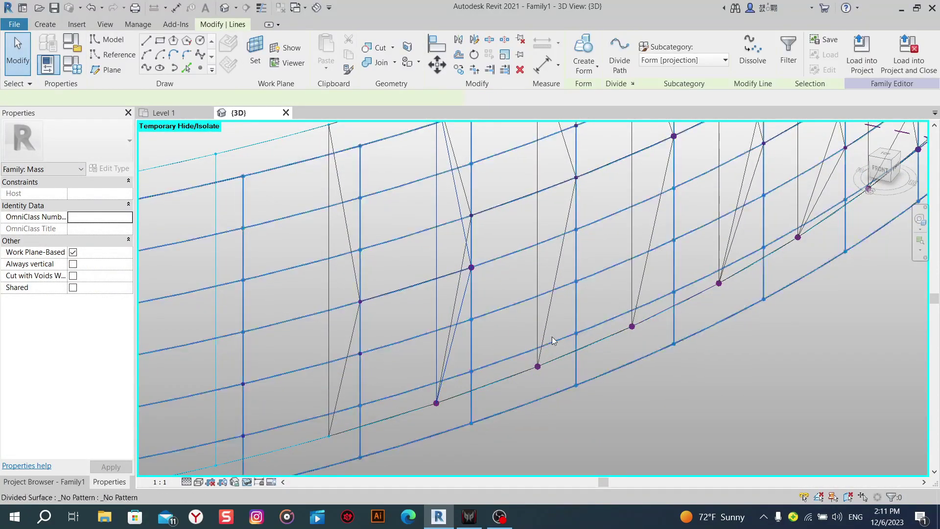
scroll(551, 336, "down", 2)
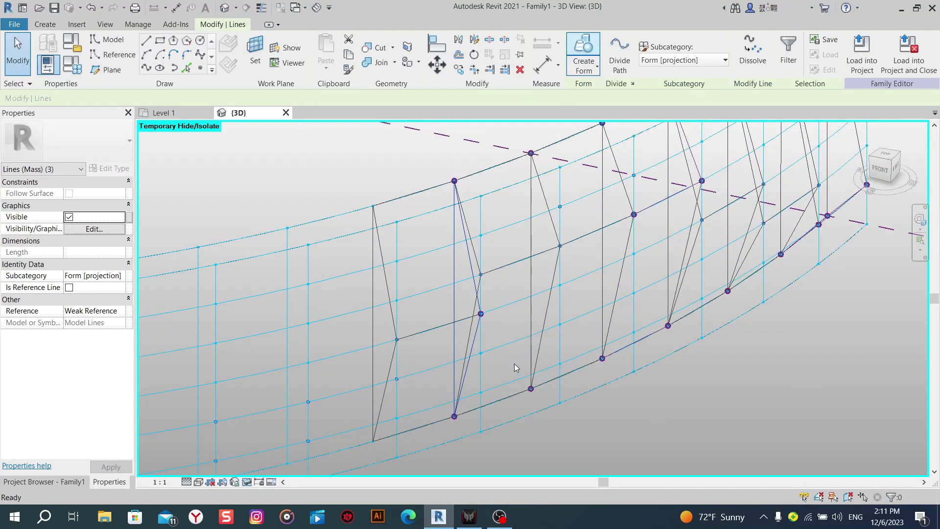
left_click(463, 482)
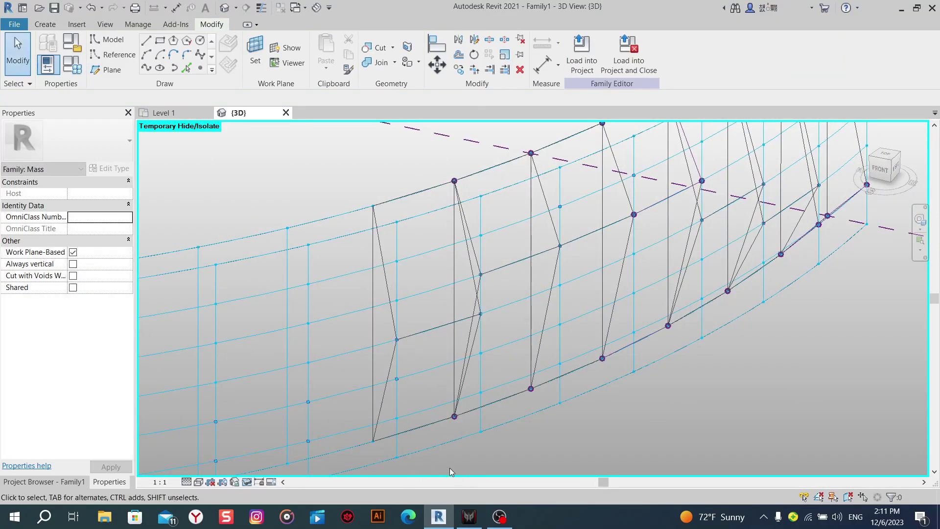
scroll(450, 468, "down", 2)
scroll(386, 455, "down", 3)
Switch the 3D view to Shaded visual style to see the new forms.
mouse_move(416, 425)
middle_mouse_down("shift")
mouse_move(668, 388)
mouse_move(521, 421)
middle_mouse_up("shift")
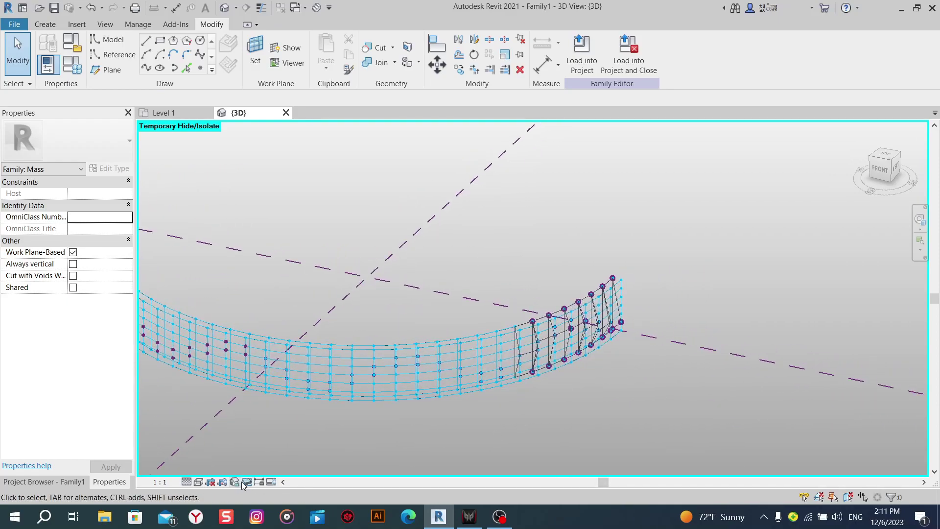
left_click(207, 485)
left_click(221, 443)
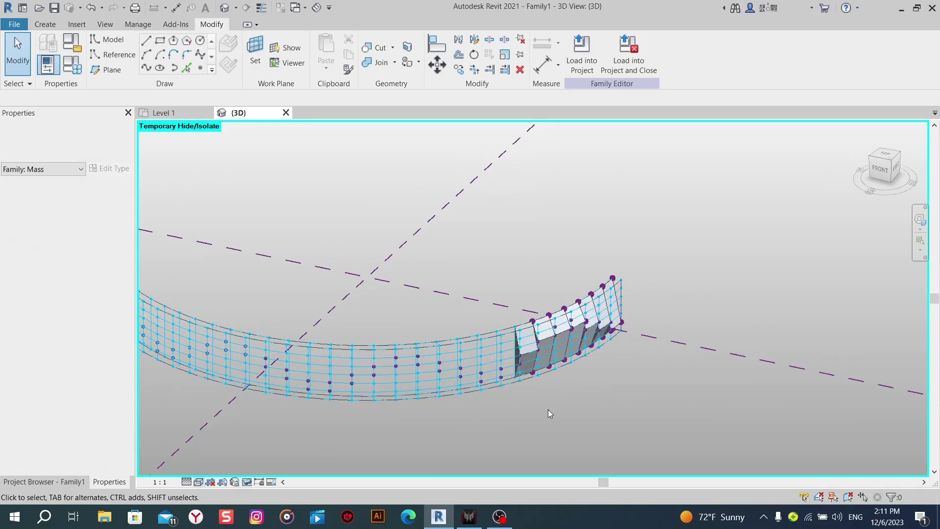
scroll(548, 409, "up", 2)
mouse_move(548, 409)
middle_mouse_down()
mouse_move(518, 430)
mouse_move(543, 427)
mouse_move(506, 377)
mouse_move(409, 357)
mouse_move(651, 392)
mouse_move(364, 417)
mouse_move(435, 441)
mouse_move(356, 410)
mouse_move(496, 424)
middle_mouse_up()
scroll(339, 419, "down", 2)
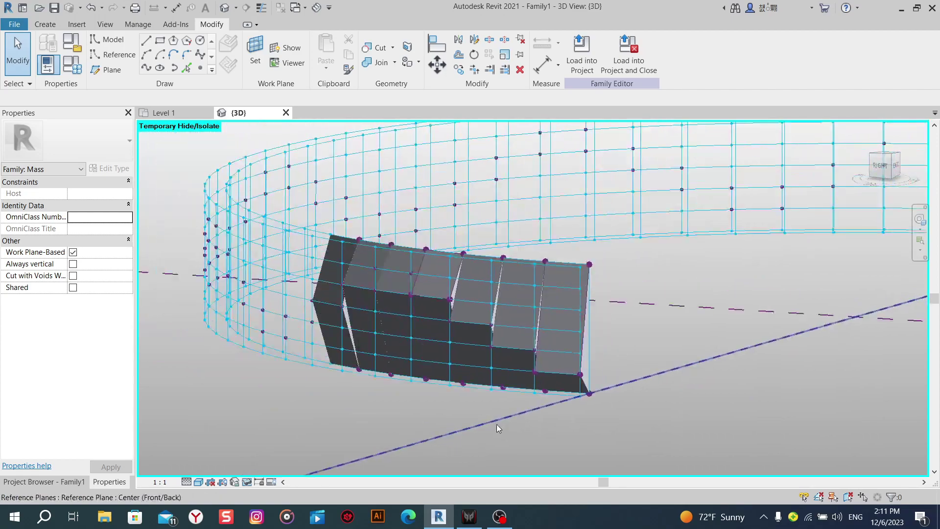
scroll(339, 396, "up", 2)
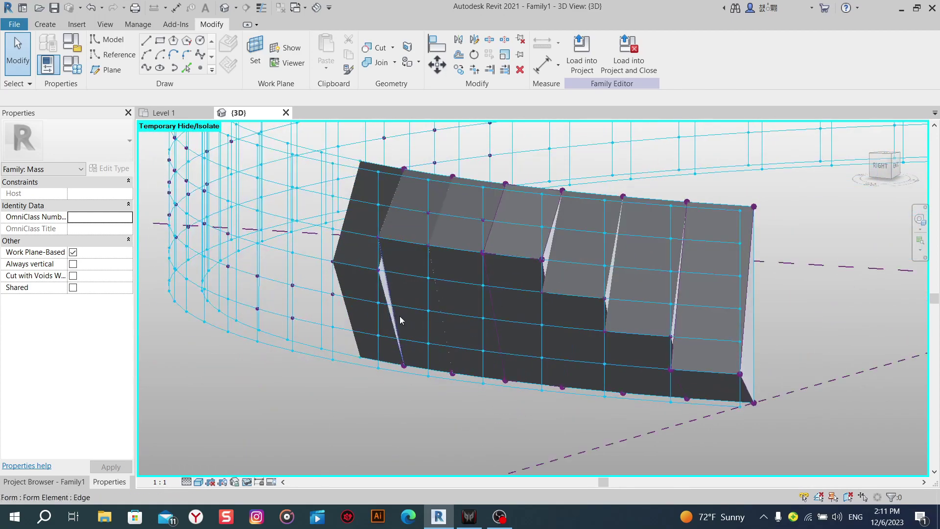
Check a form edge, then orbit and zoom around the ring to inspect the folded panels.
left_click(386, 292)
left_click(345, 439)
scroll(345, 413, "down", 2)
mouse_move(344, 417)
middle_mouse_down("shift")
mouse_move(571, 431)
mouse_move(345, 394)
mouse_move(440, 429)
middle_mouse_up("shift")
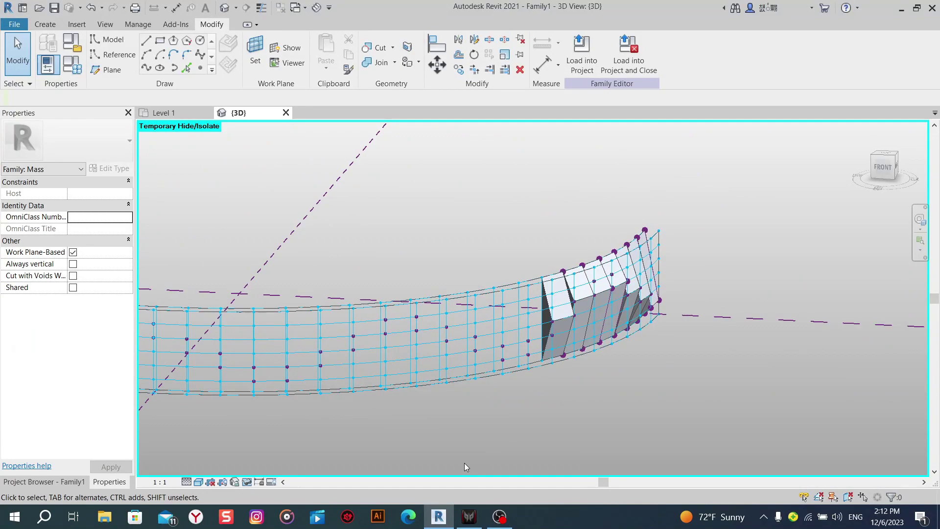
scroll(512, 421, "up", 2)
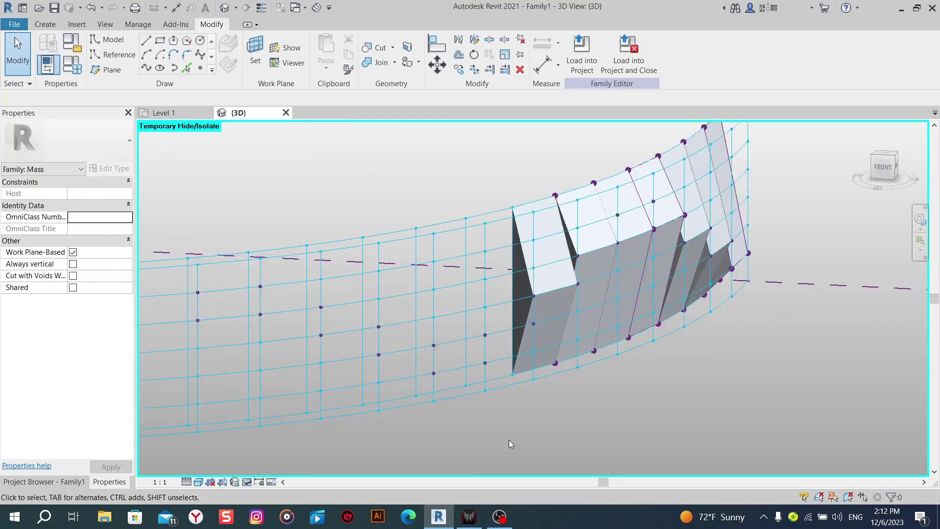
scroll(510, 446, "up", 2)
middle_click_drag(569, 410, 577, 411, "shift")
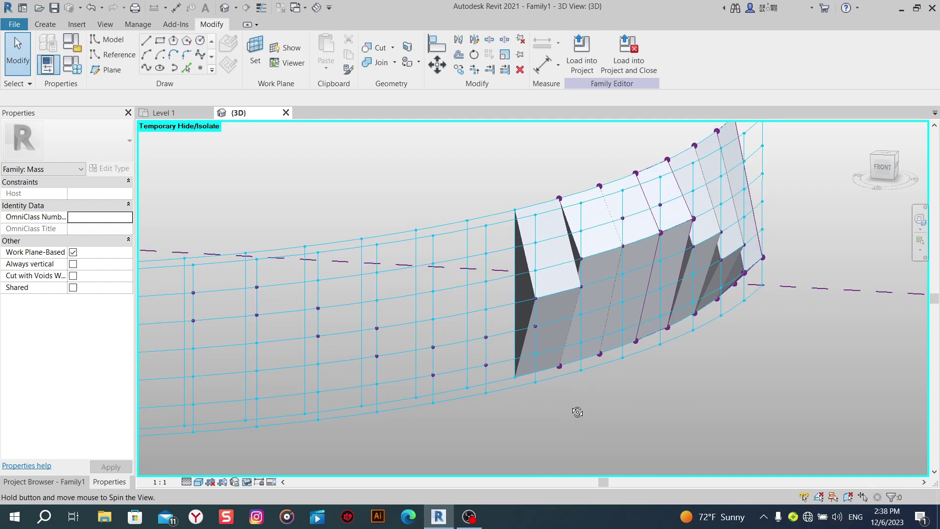
scroll(570, 404, "up", 2)
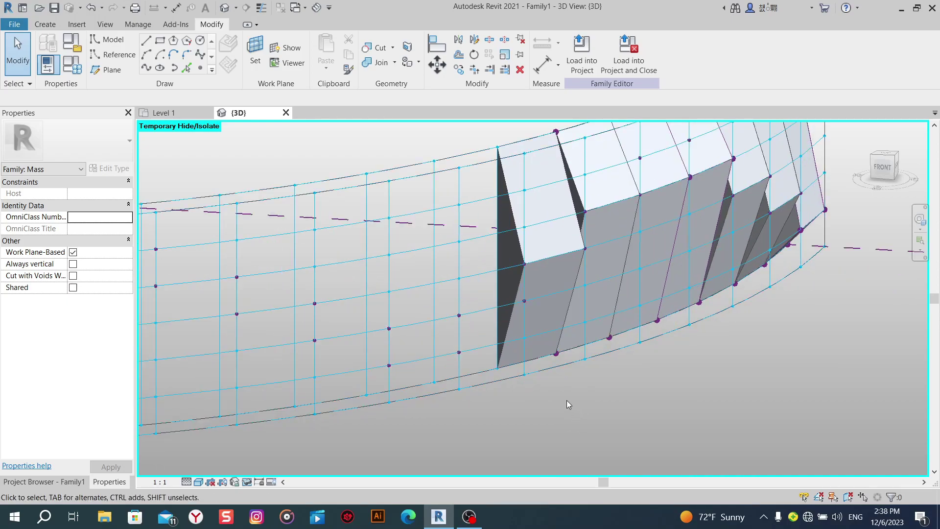
left_click(146, 41)
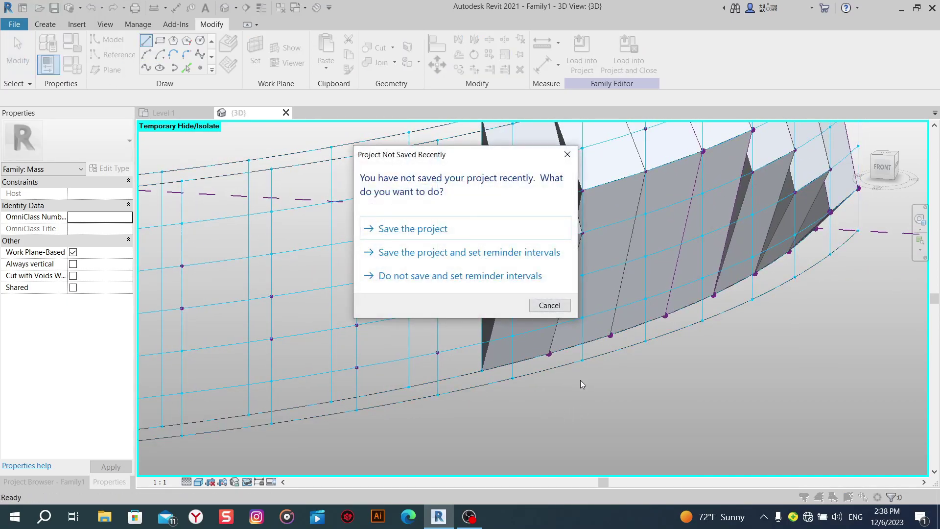
Dismiss the save reminder and draw model lines from a surface point down to the lower surface points.
left_click(574, 160)
scroll(607, 421, "down", 2)
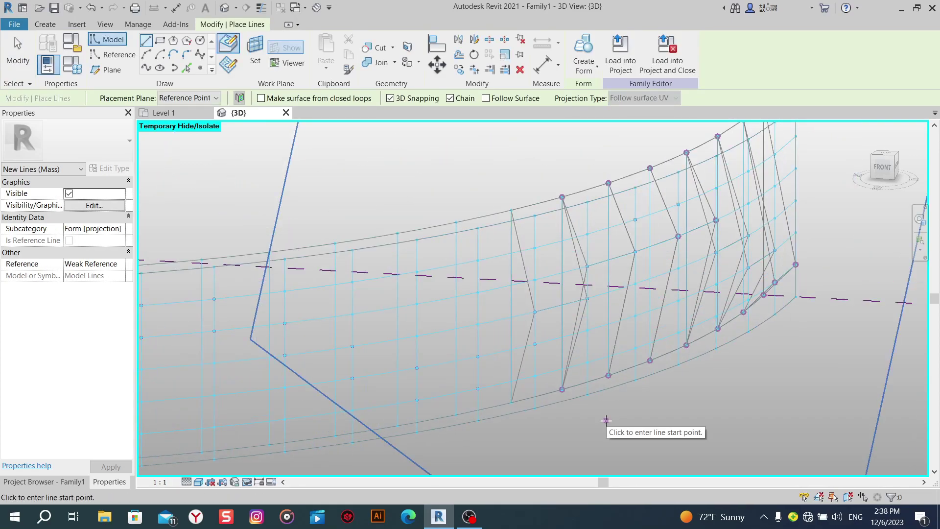
mouse_move(606, 417)
middle_mouse_down()
mouse_move(590, 414)
mouse_move(607, 357)
mouse_move(596, 405)
middle_mouse_up()
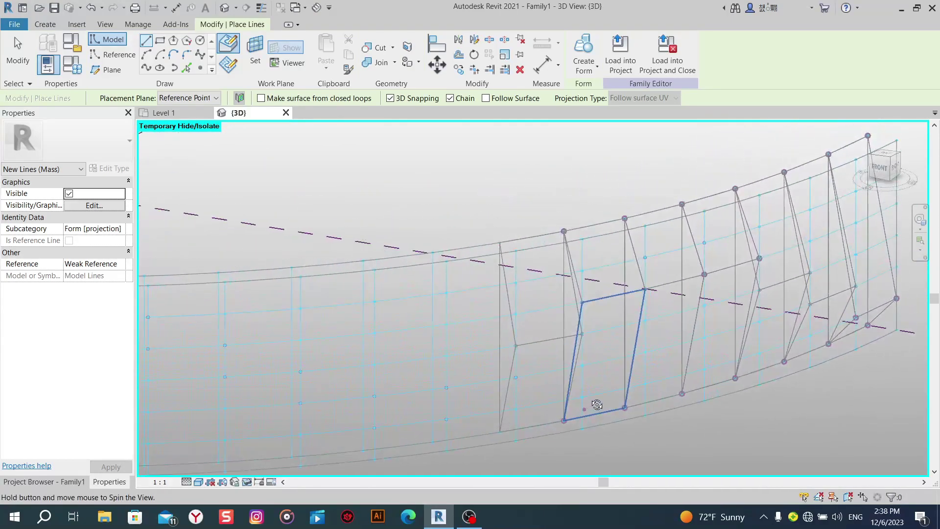
left_click(428, 254)
left_click(442, 389)
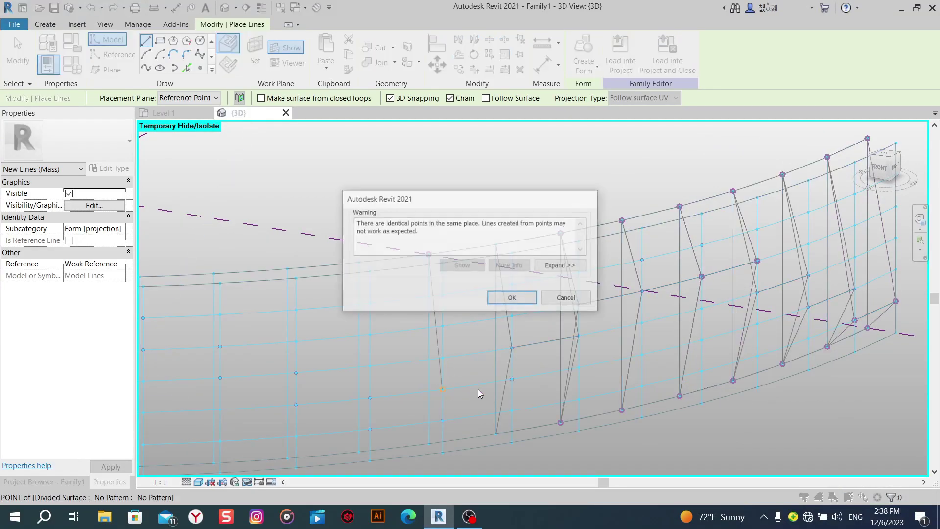
key("Return")
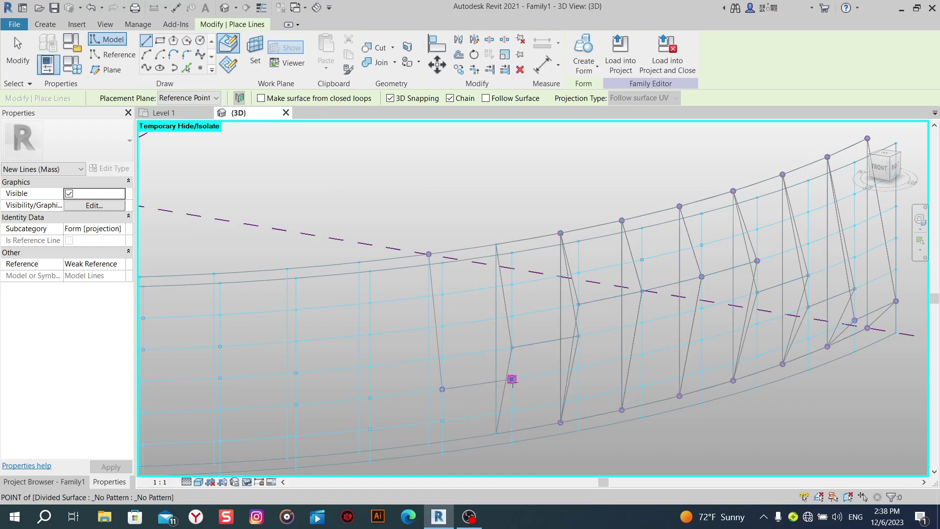
left_click(512, 379)
left_click(518, 298)
Continue the line chain up to the corner point and the top surface point, then cancel the preview.
scroll(518, 300, "up", 2)
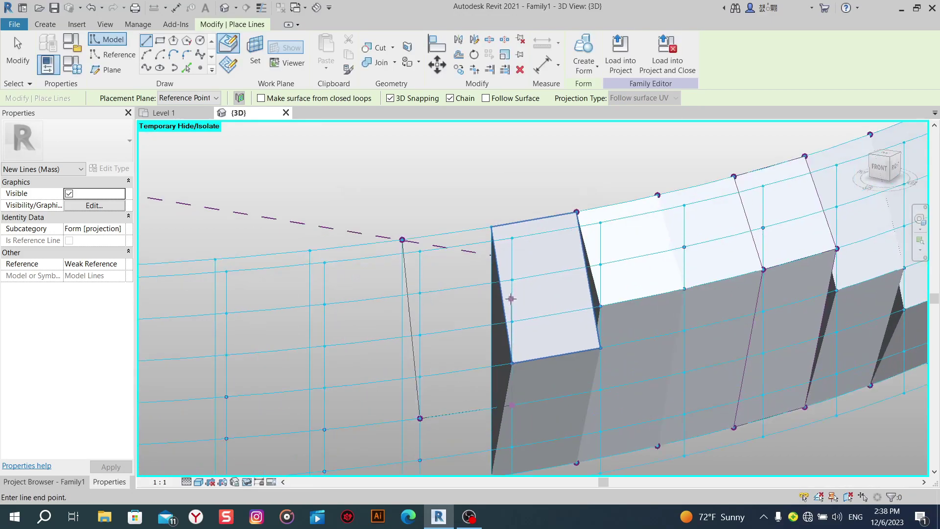
scroll(518, 300, "up", 2)
scroll(552, 268, "up", 2)
left_click(538, 167)
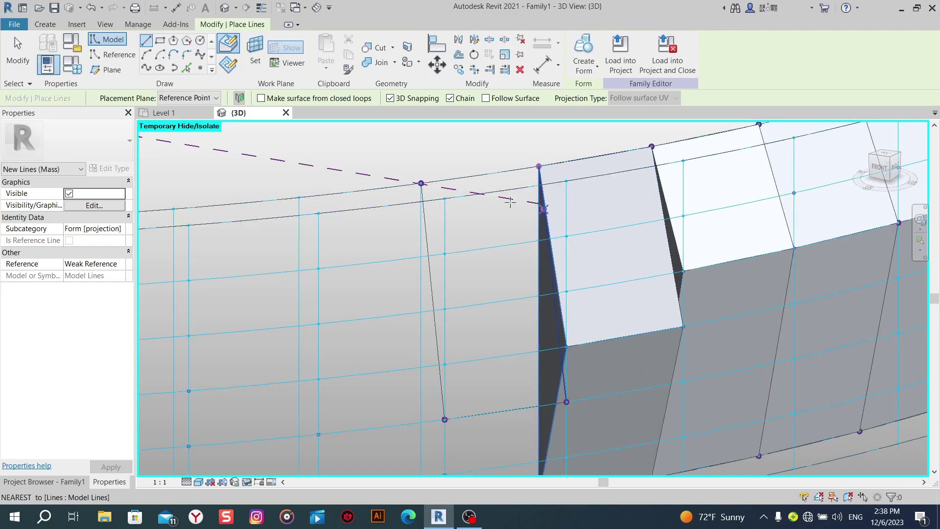
left_click(421, 183)
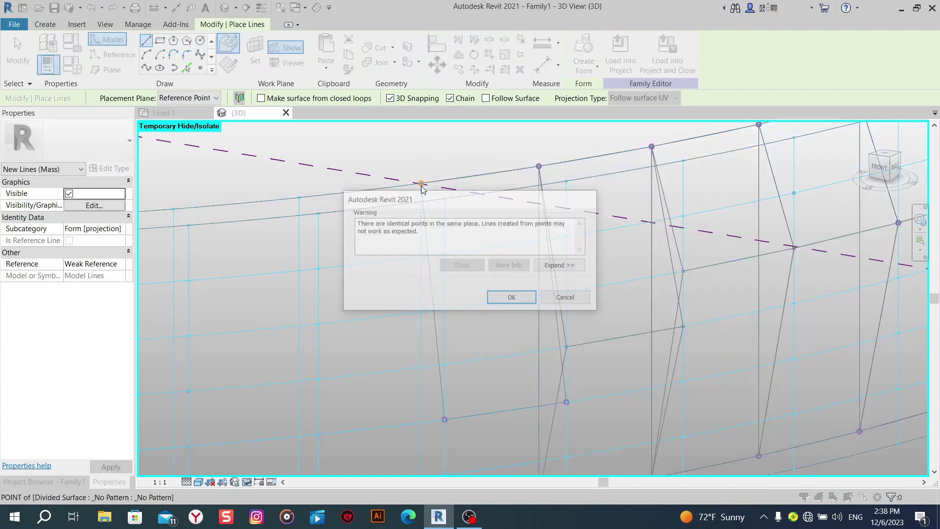
left_click(510, 296)
middle_click_drag(510, 296, 512, 231)
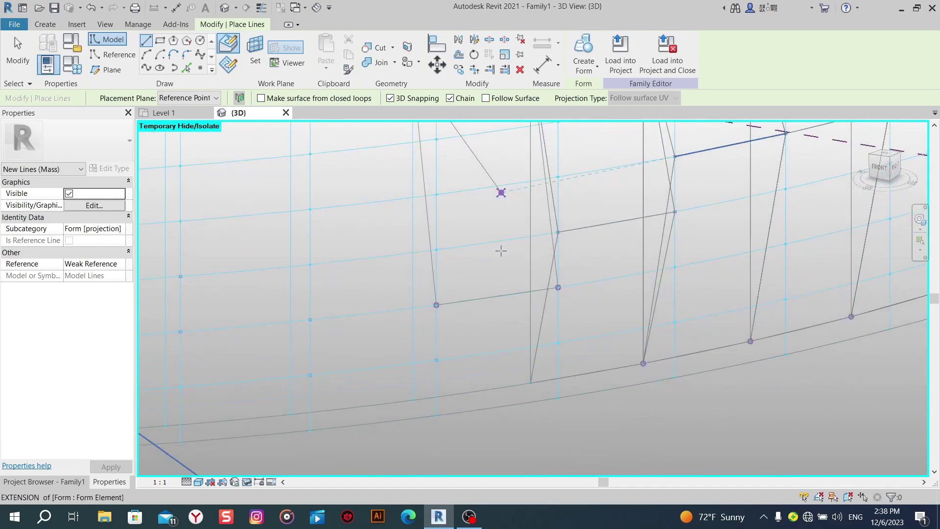
right_click(497, 249)
left_click(522, 257)
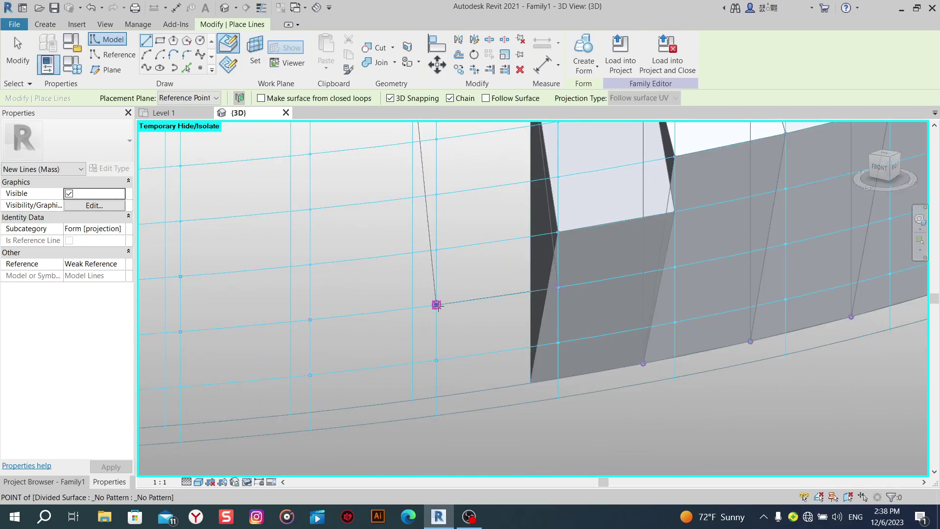
Draw the remaining lines that close the panel outline on the surface points, then stop drawing.
left_click(437, 305)
left_click(523, 299)
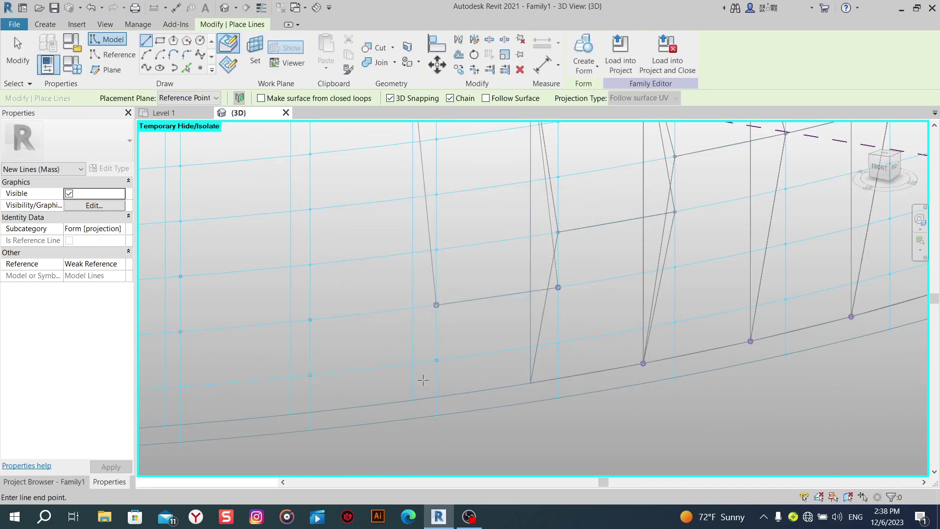
left_click(413, 401)
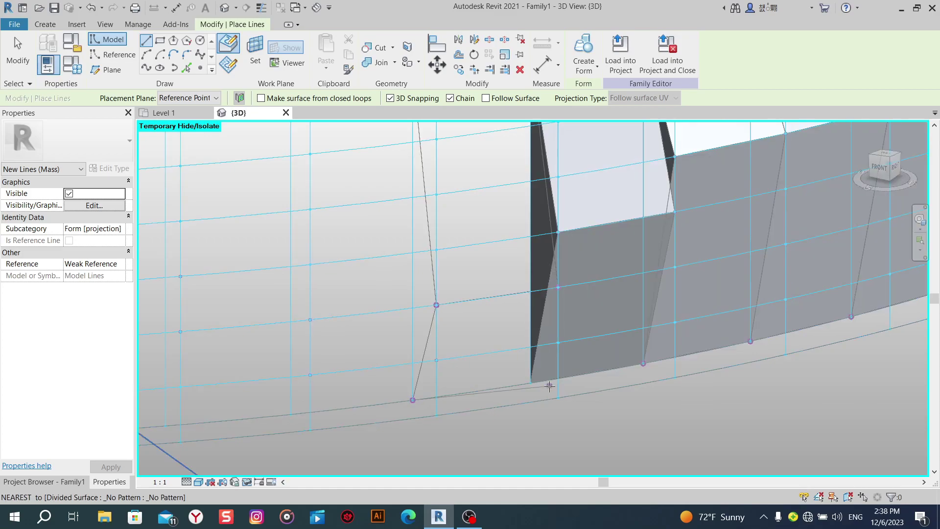
left_click(530, 383)
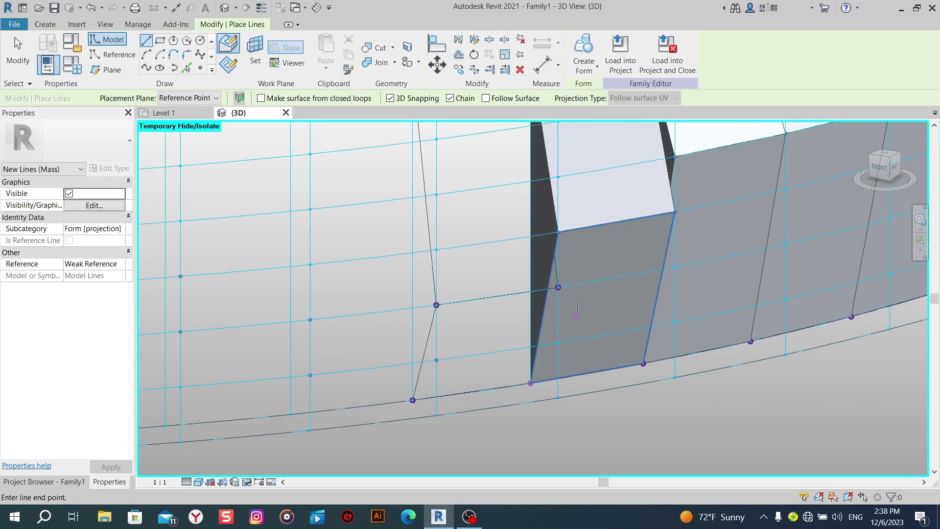
left_click(558, 287)
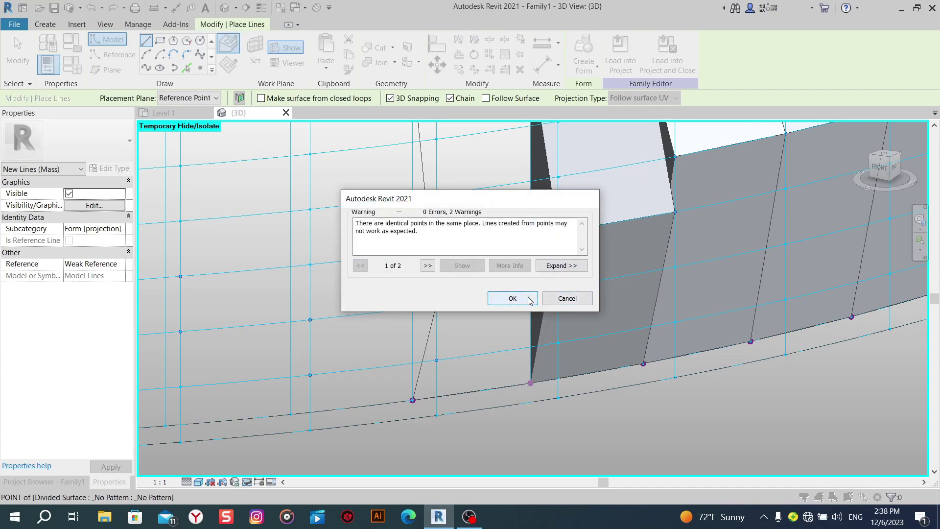
left_click(510, 296)
left_click(559, 287)
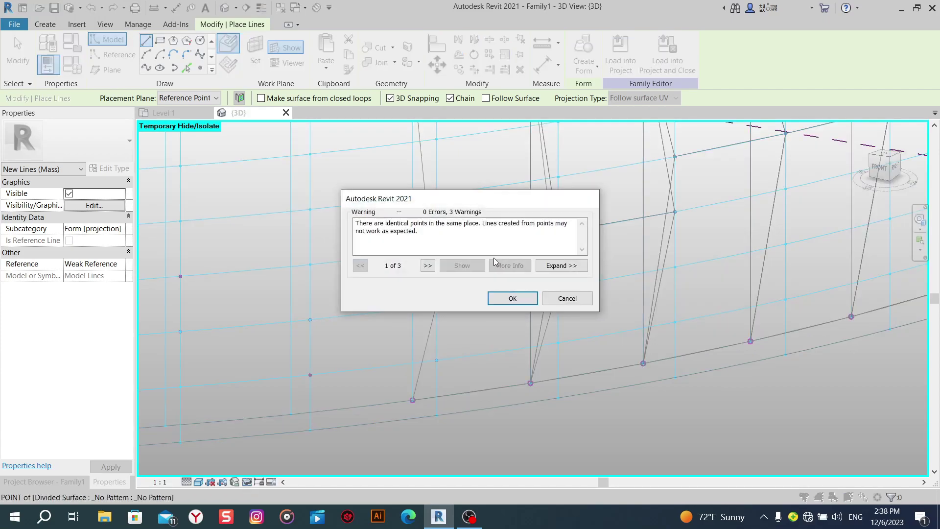
left_click(510, 298)
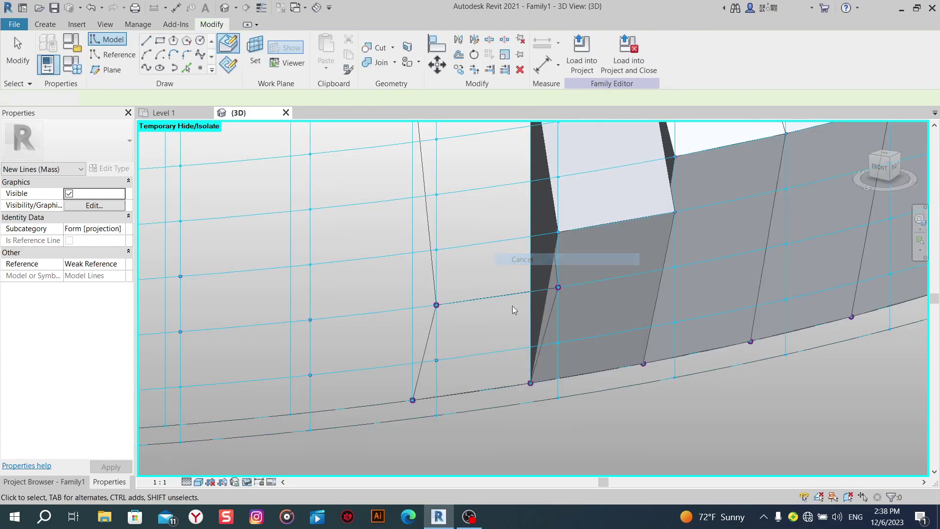
key("Escape")
key("Escape")
Create a surface form from the four outline lines, filling the bay left of the earlier panels.
left_click(477, 397)
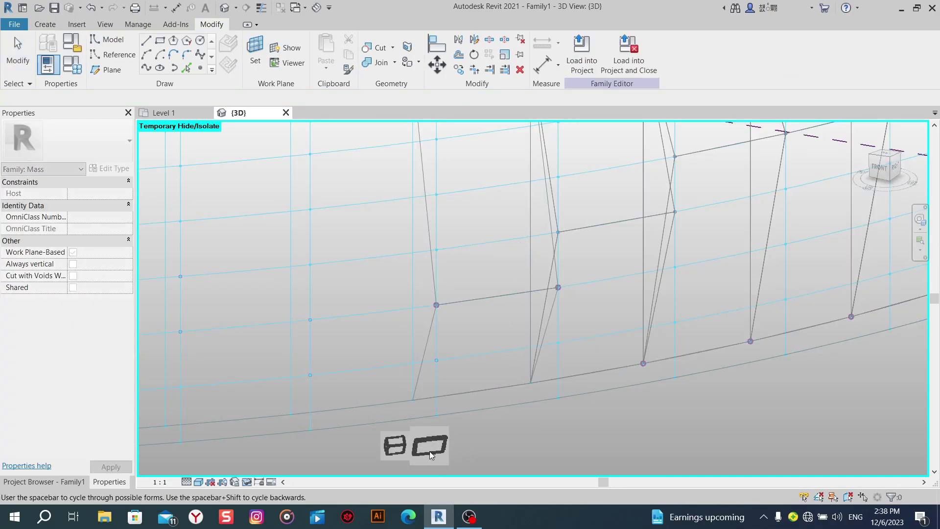
left_click(429, 462)
middle_click_drag(451, 289, 451, 371, "shift")
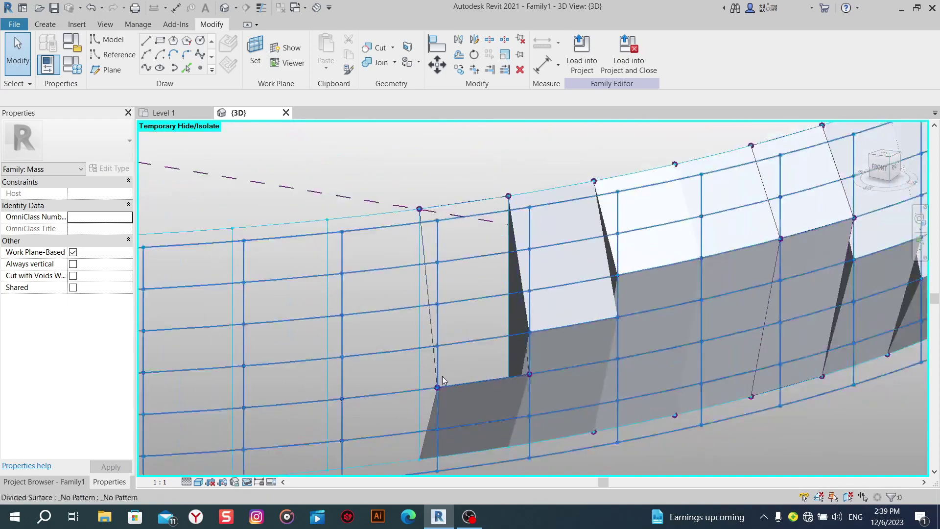
left_click(450, 372)
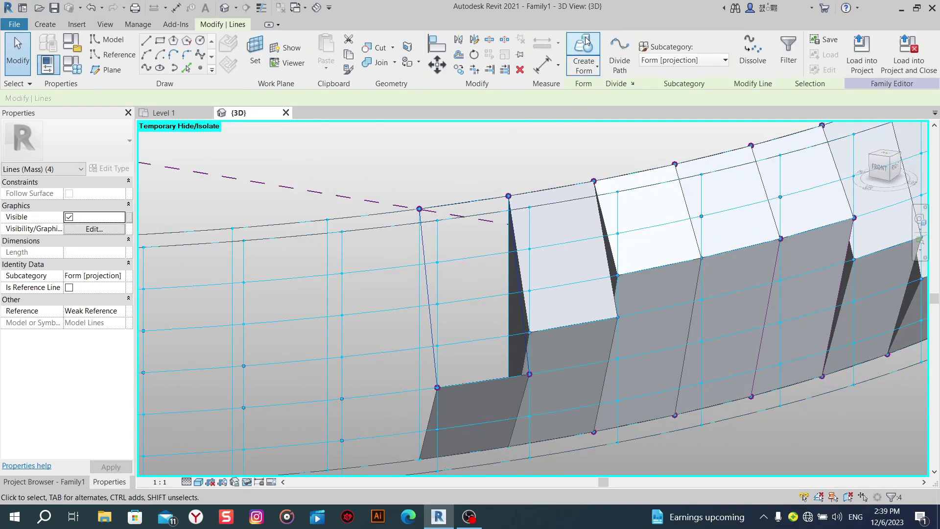
left_click(461, 432)
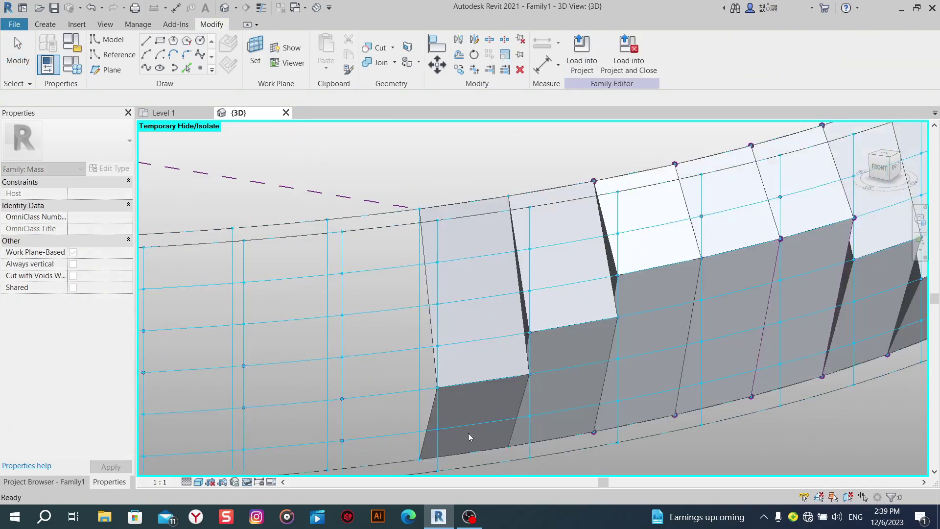
scroll(498, 344, "up", 3)
mouse_move(498, 344)
middle_mouse_down()
mouse_move(532, 324)
mouse_move(587, 330)
mouse_move(506, 335)
middle_mouse_up()
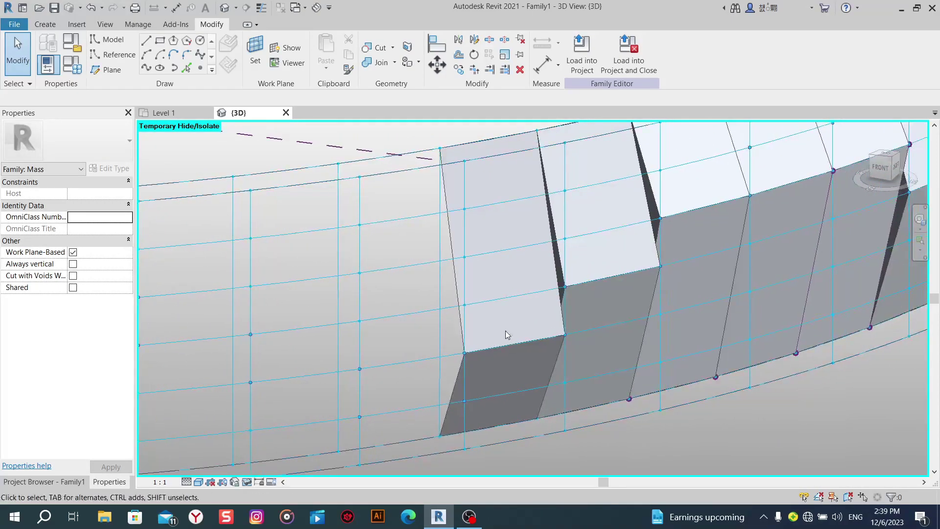
Draw a triangle of model lines linking the panel's top corner, bottom corner and lower inner corner.
left_click(146, 41)
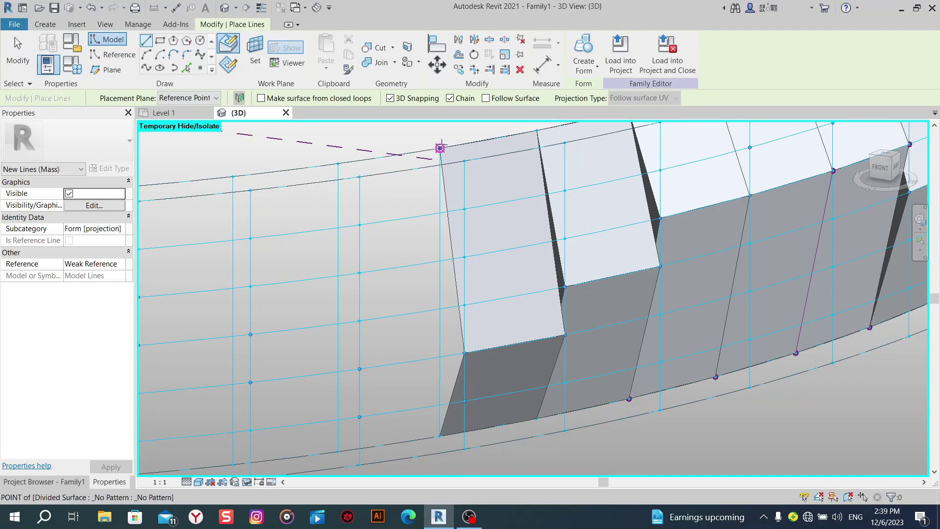
left_click(439, 148)
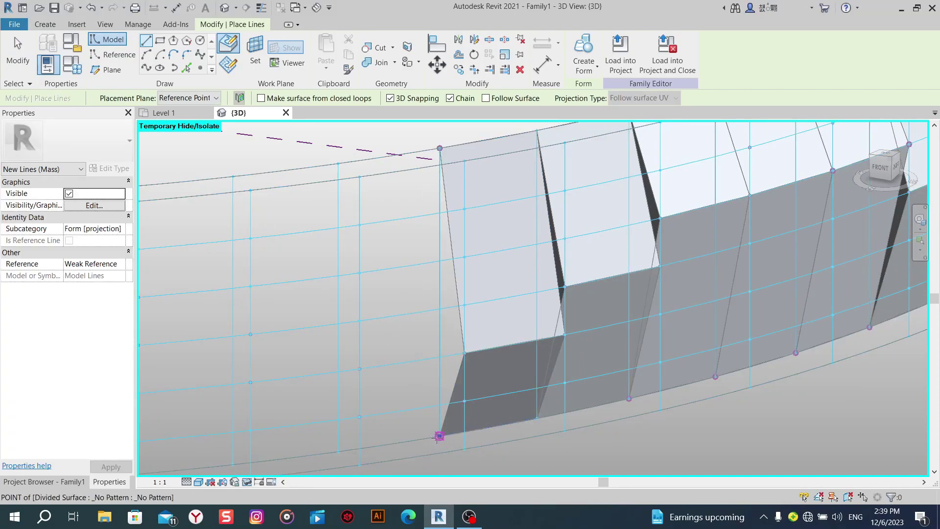
left_click(439, 435)
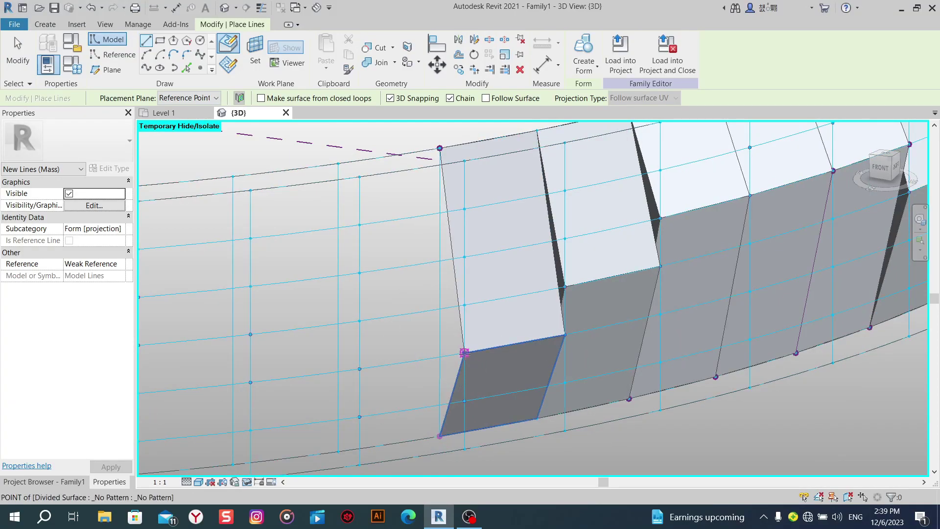
left_click(465, 353)
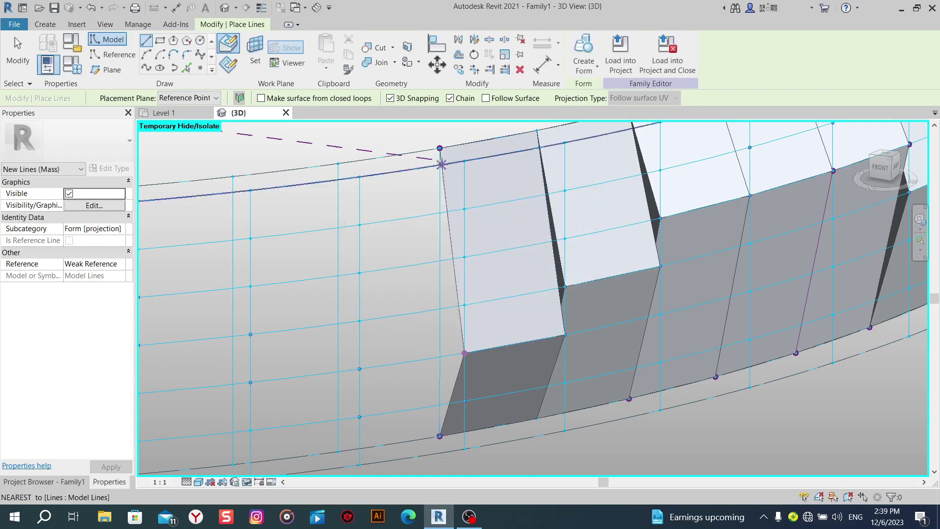
left_click(439, 148)
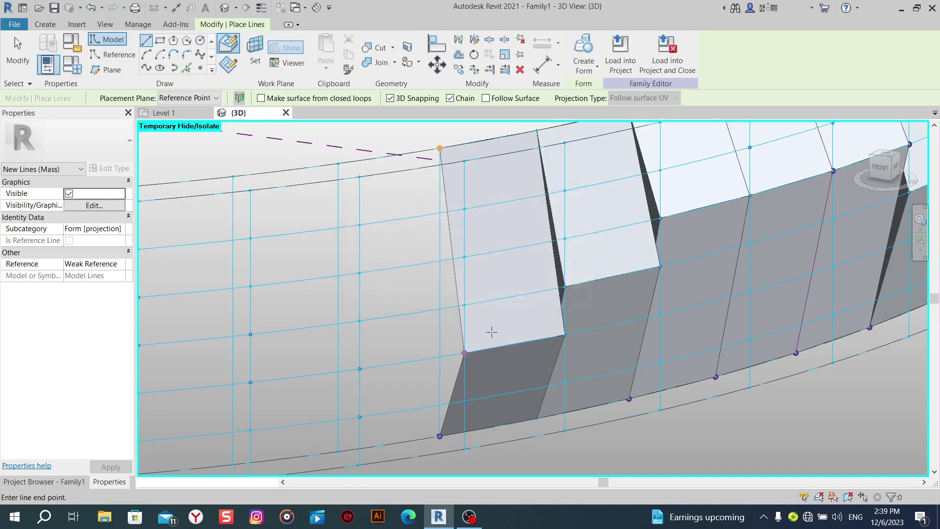
right_click(427, 286)
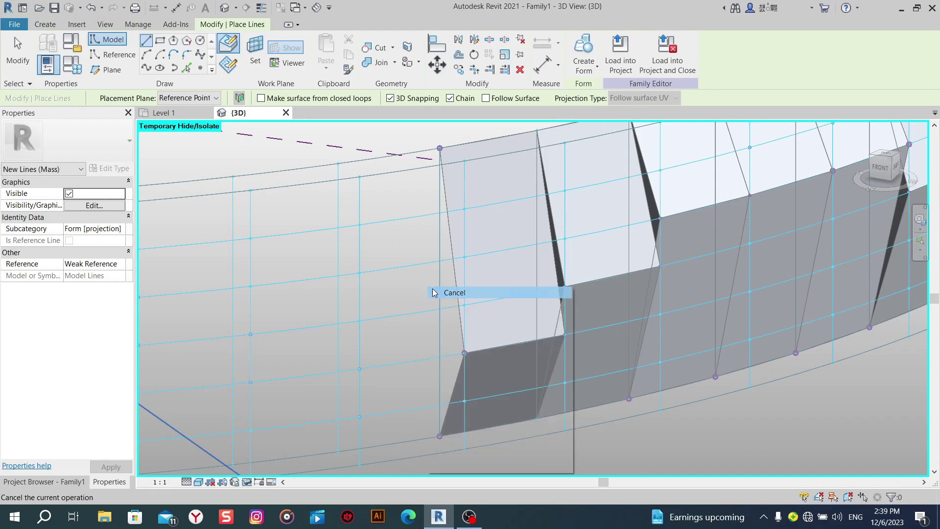
left_click(448, 296)
Turn the three triangle lines into a form with CF.
left_click(443, 324)
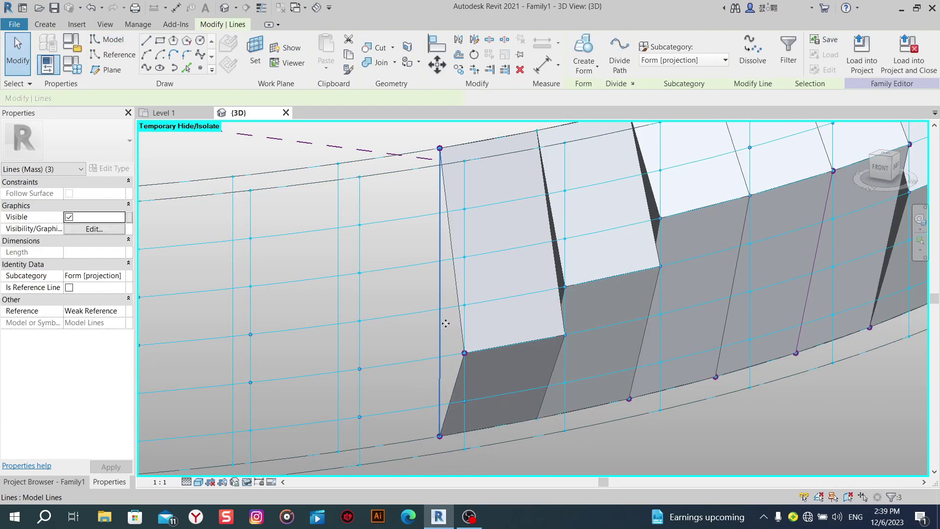
key("c")
key("f")
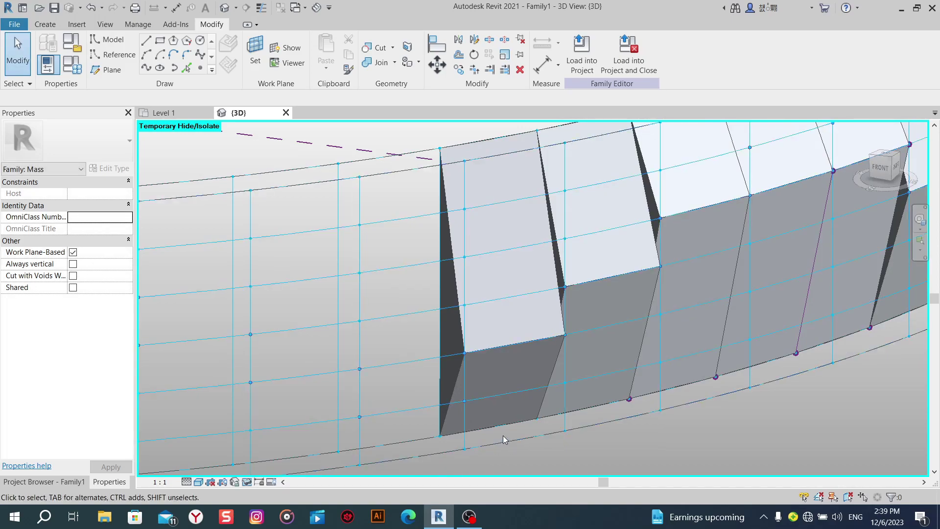
Switch to Wireframe and draw model lines from the top surface point down to the lower points.
left_click(199, 482)
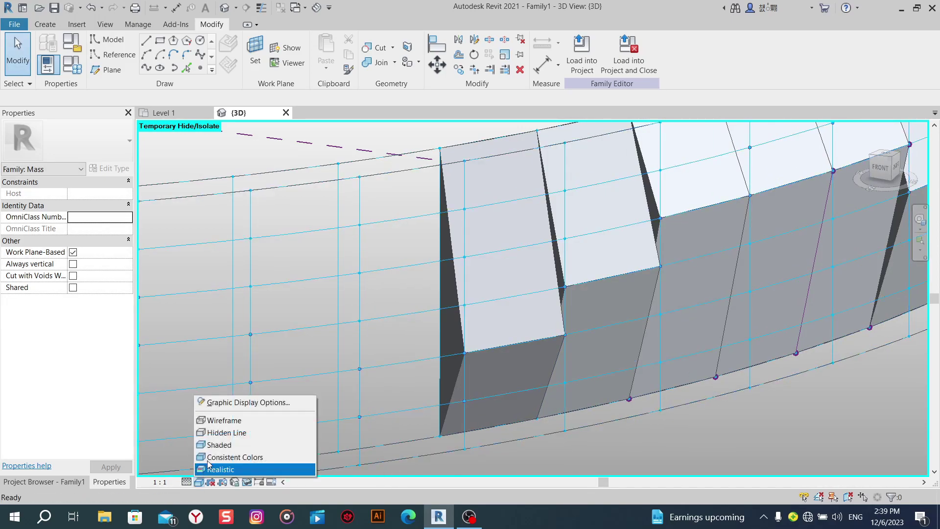
left_click(230, 421)
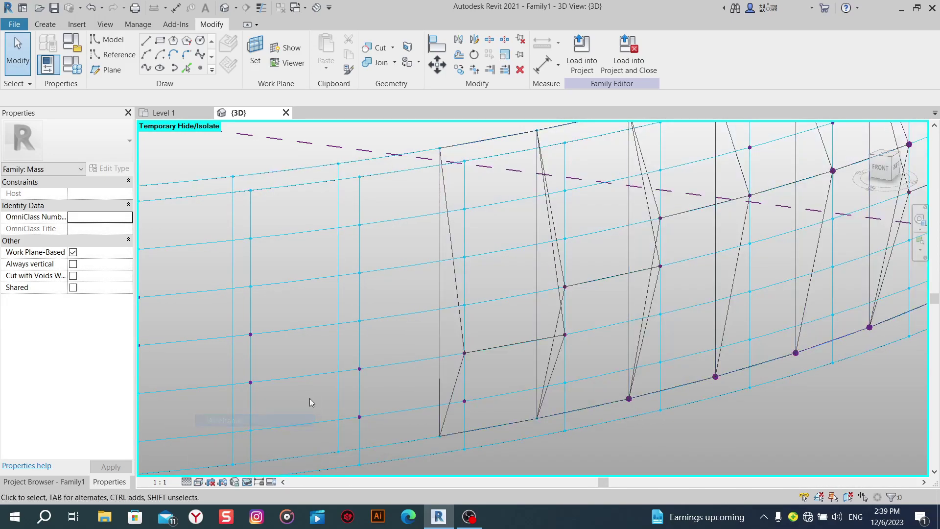
left_click(147, 43)
middle_click_drag(566, 189, 524, 189)
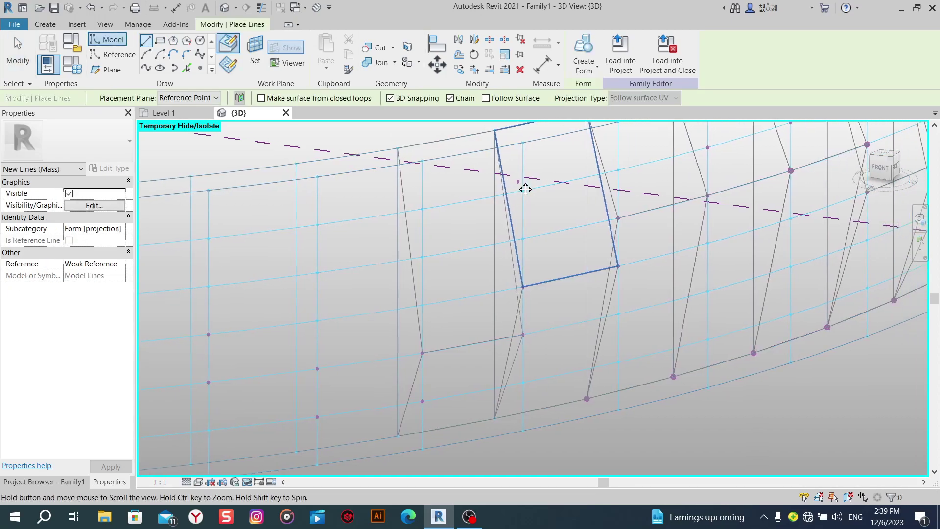
left_click(494, 131)
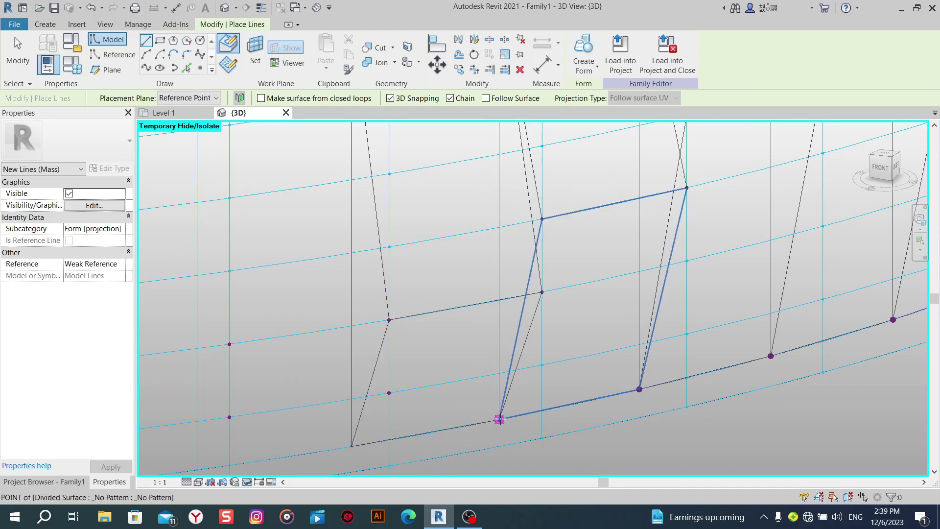
left_click(499, 419)
left_click(542, 292)
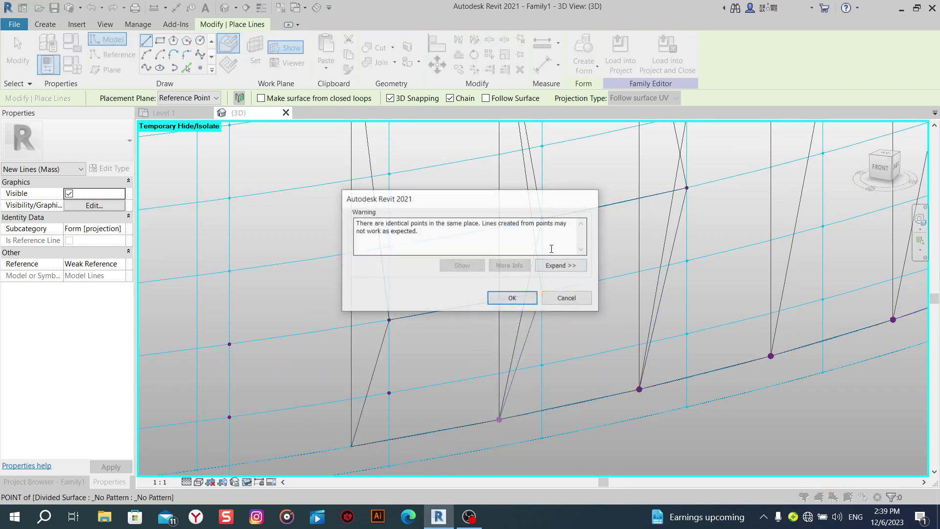
left_click(513, 297)
Close the three-line chain at the top point, make it a form, and return to Shaded.
scroll(527, 200, "down", 3)
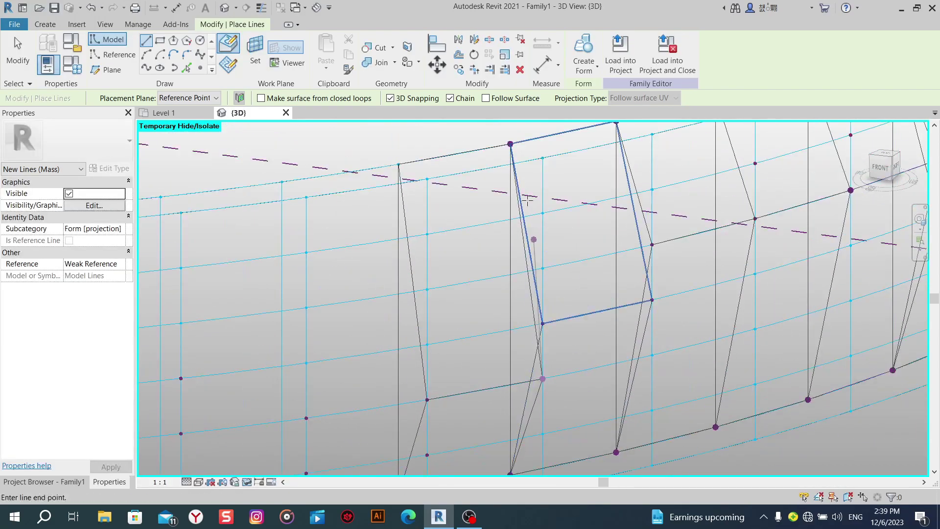
left_click(510, 144)
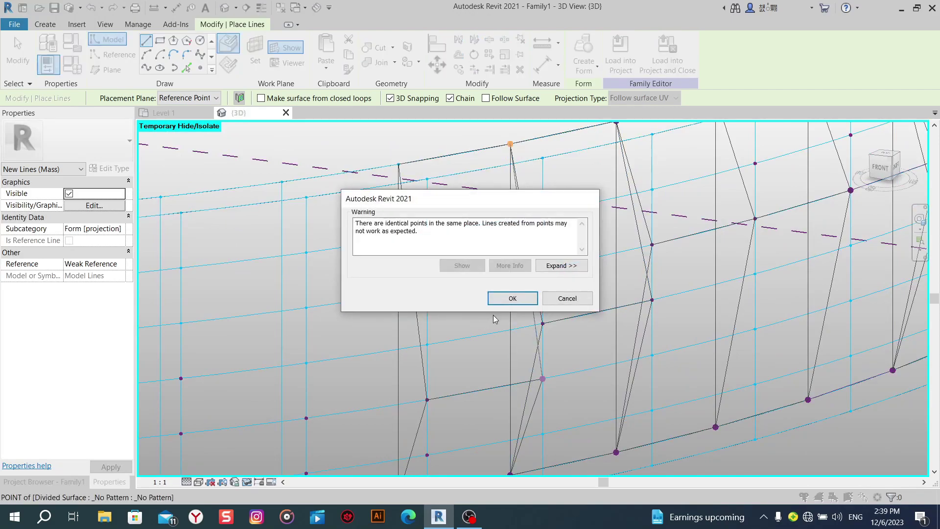
left_click(510, 298)
right_click(475, 261)
left_click(499, 265)
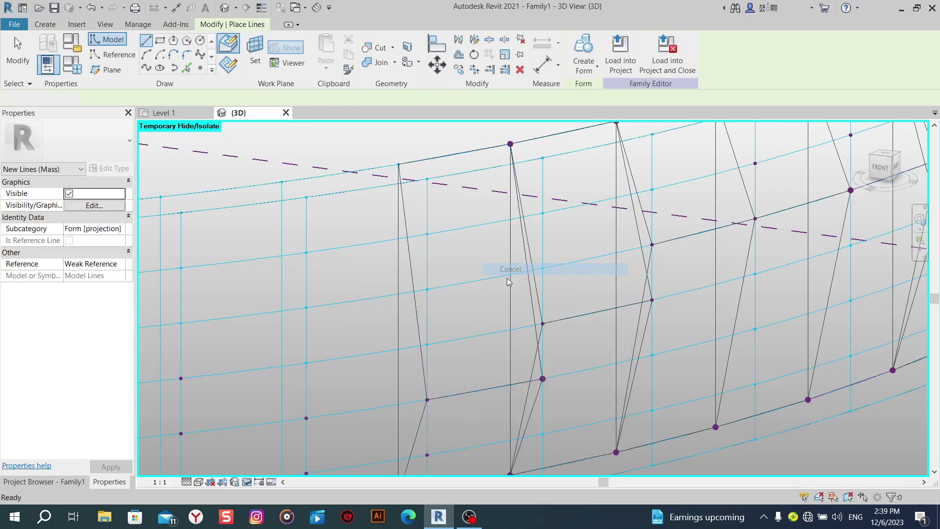
left_click(513, 304)
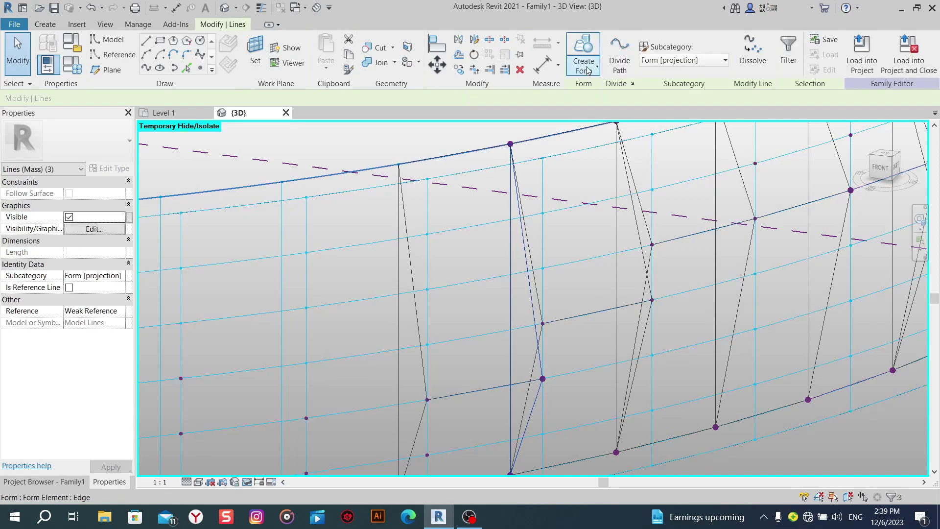
middle_click_drag(483, 375, 485, 471, "shift")
key("Escape")
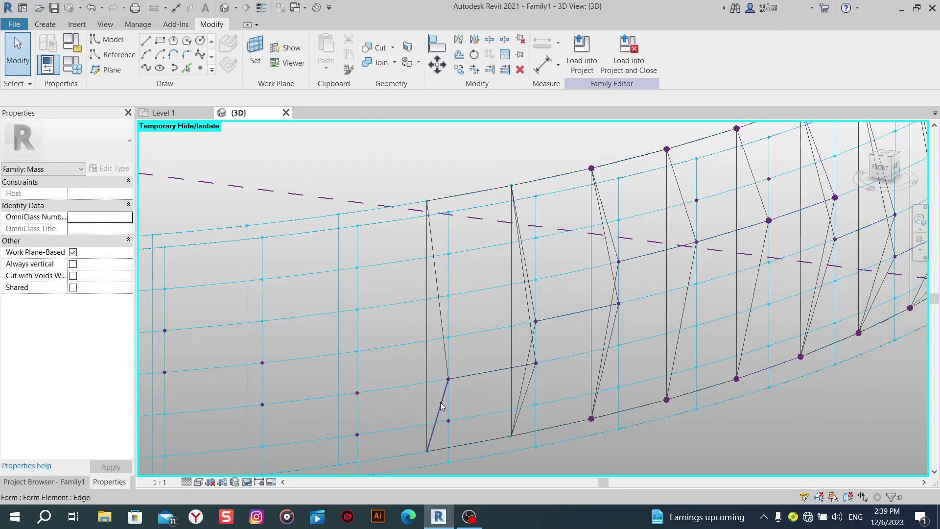
left_click(198, 481)
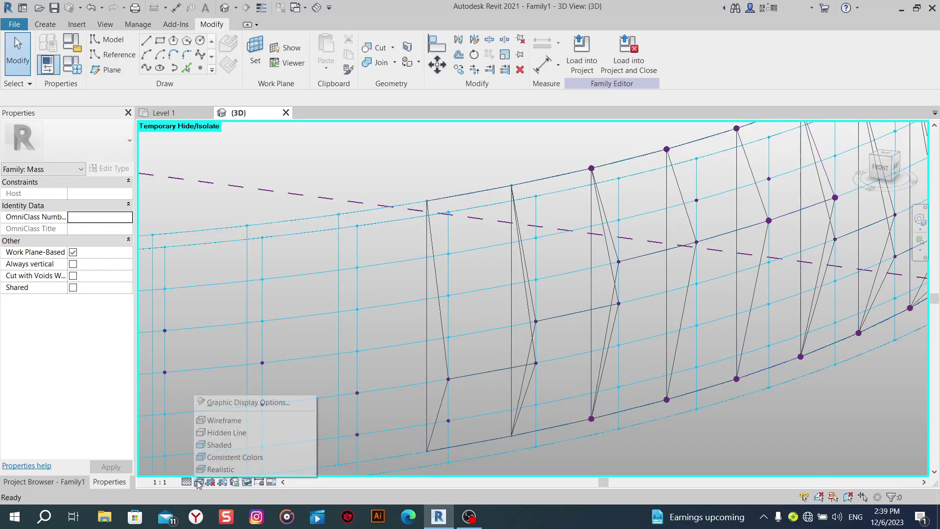
left_click(214, 445)
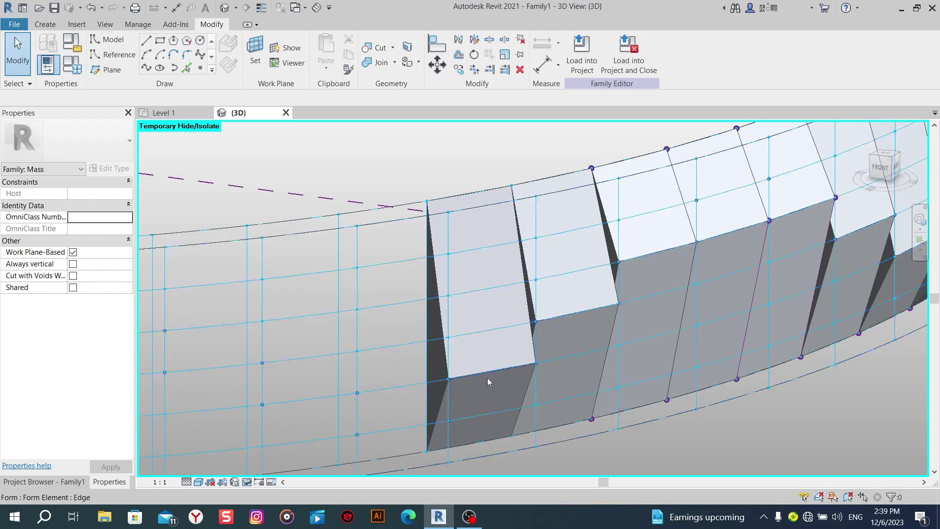
Orbit, pan and zoom to frame the shaded folded panels and the bare grid bays beside them.
middle_click_drag(487, 378, 637, 349, "shift")
middle_click_drag(419, 367, 594, 368, "shift")
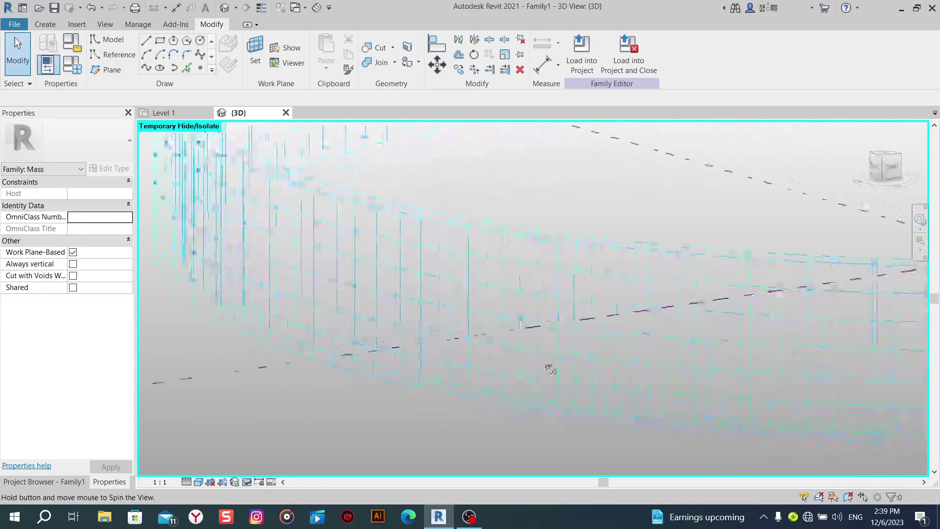
scroll(346, 338, "up", 3)
scroll(346, 338, "down", 5)
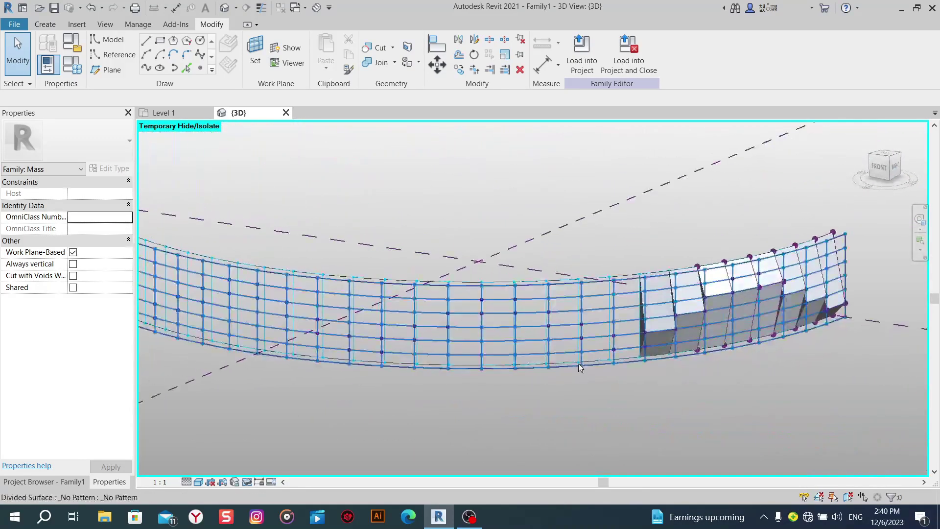
mouse_move(345, 338)
middle_mouse_down("shift")
mouse_move(563, 375)
mouse_move(566, 402)
middle_mouse_up("shift")
scroll(562, 375, "up", 5)
middle_click_drag(504, 376, 521, 418)
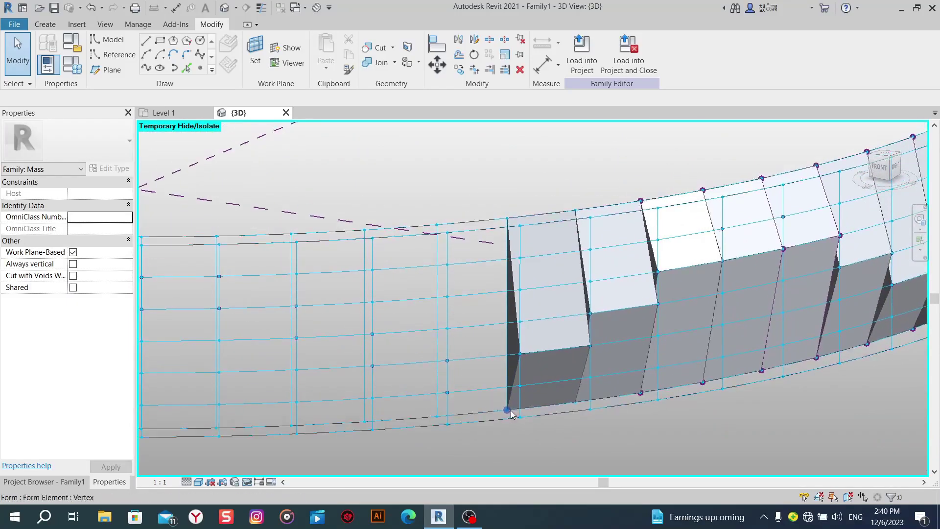
scroll(521, 419, "up", 2)
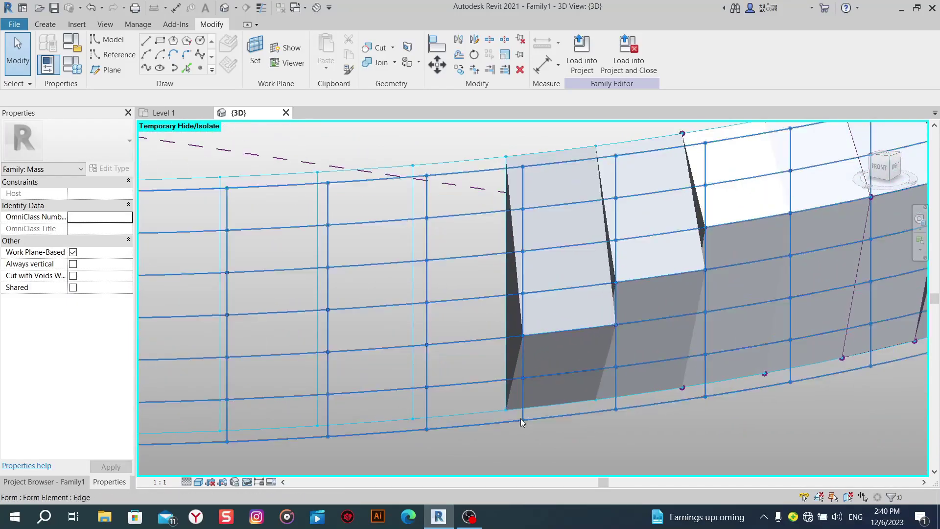
Draw a model line from a top grid point to a lower grid point, then cancel the chain.
left_click(178, 67)
left_click(413, 165)
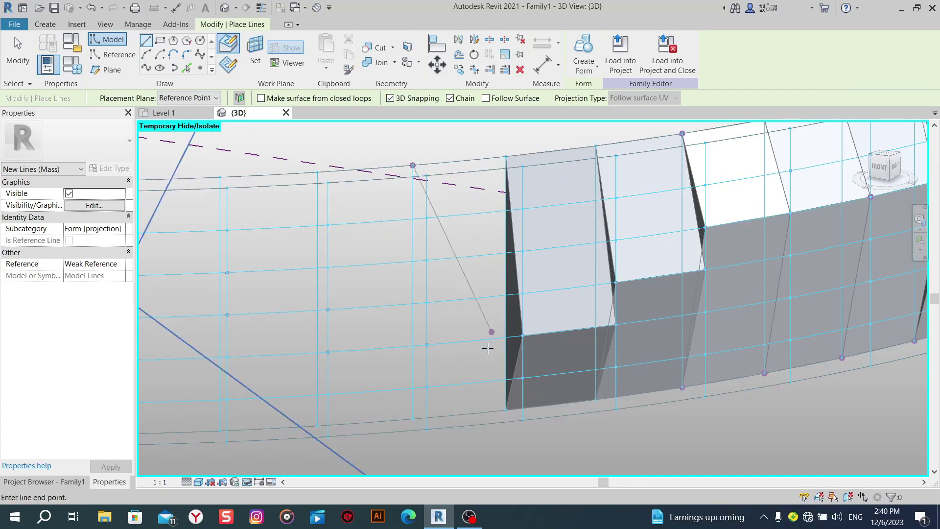
left_click(426, 344)
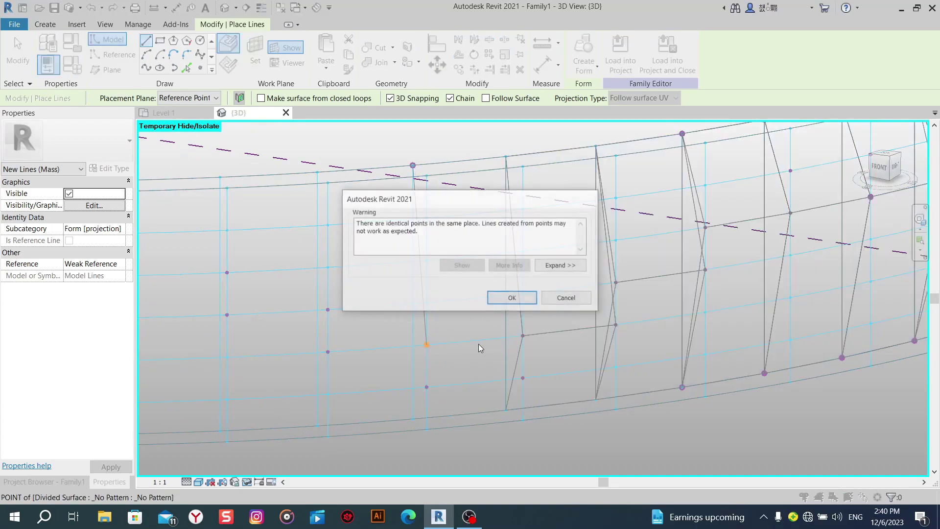
left_click(521, 300)
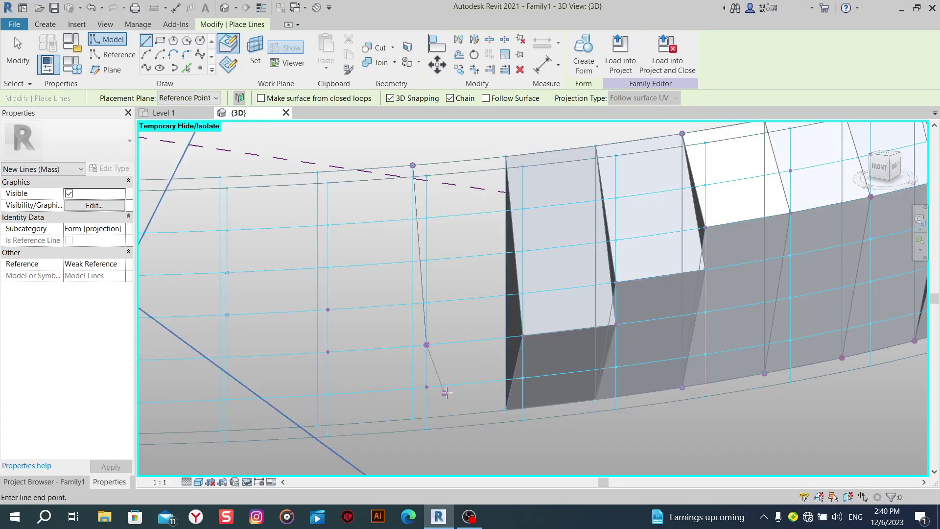
right_click(463, 326)
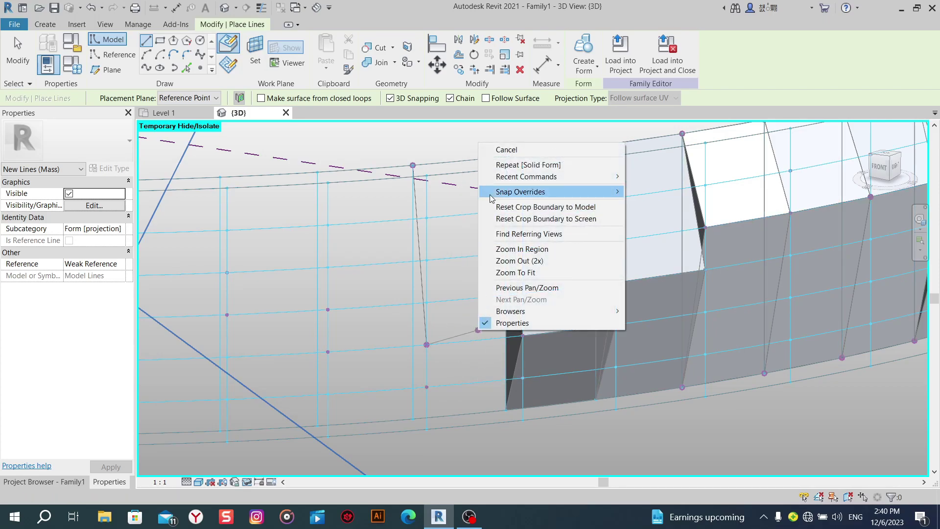
left_click(504, 149)
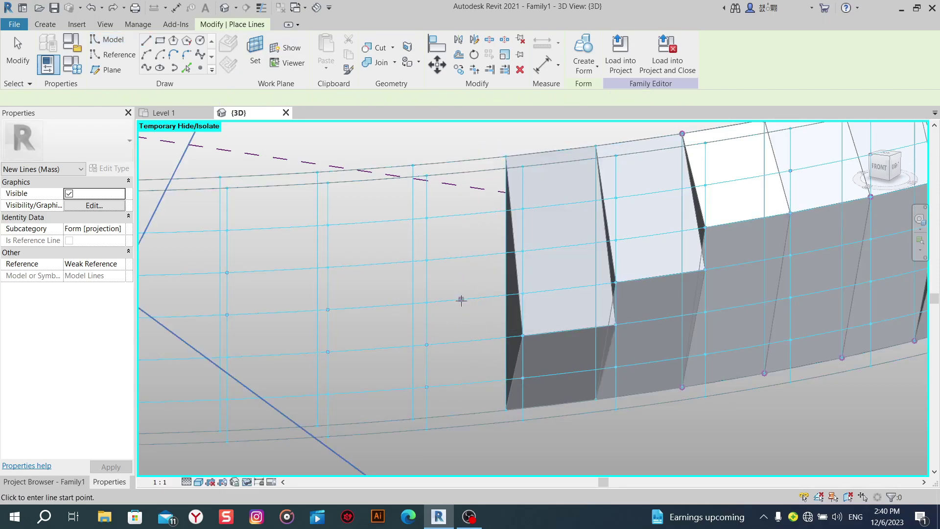
middle_click_drag(460, 300, 438, 308)
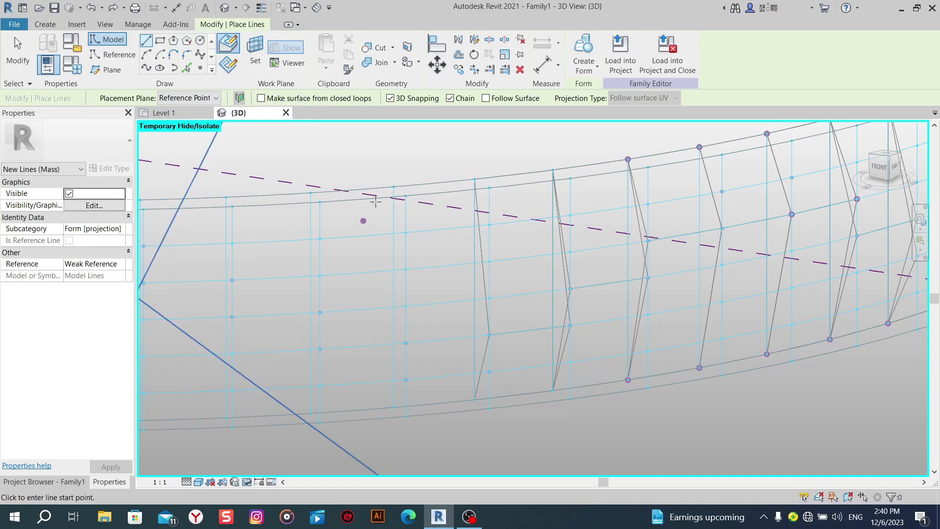
Draw a zig-zag line chain from a top point down and back up to the top reference point.
left_click(394, 186)
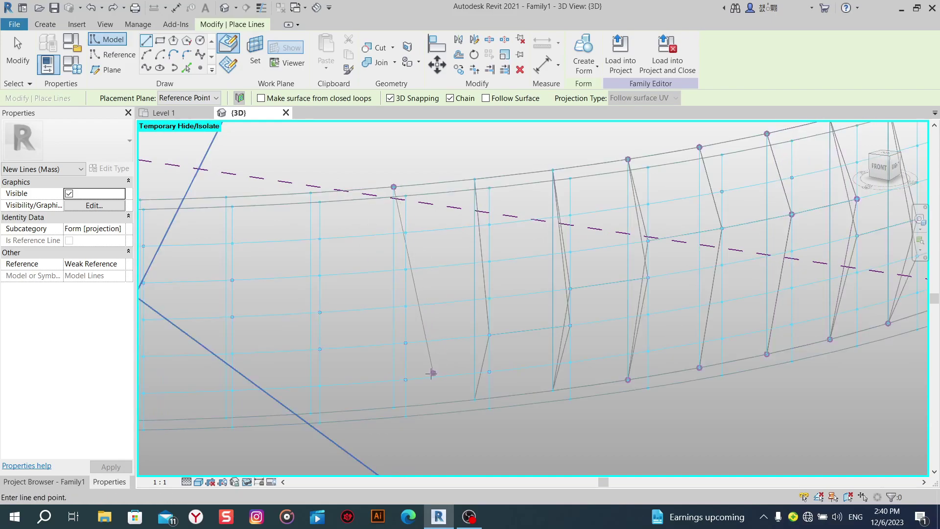
scroll(431, 373, "up", 2)
left_click(398, 377)
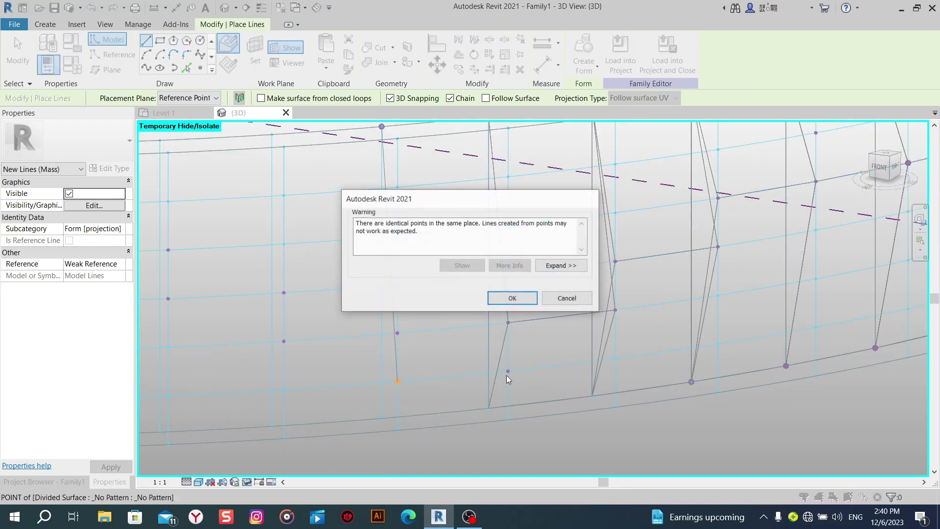
left_click(512, 300)
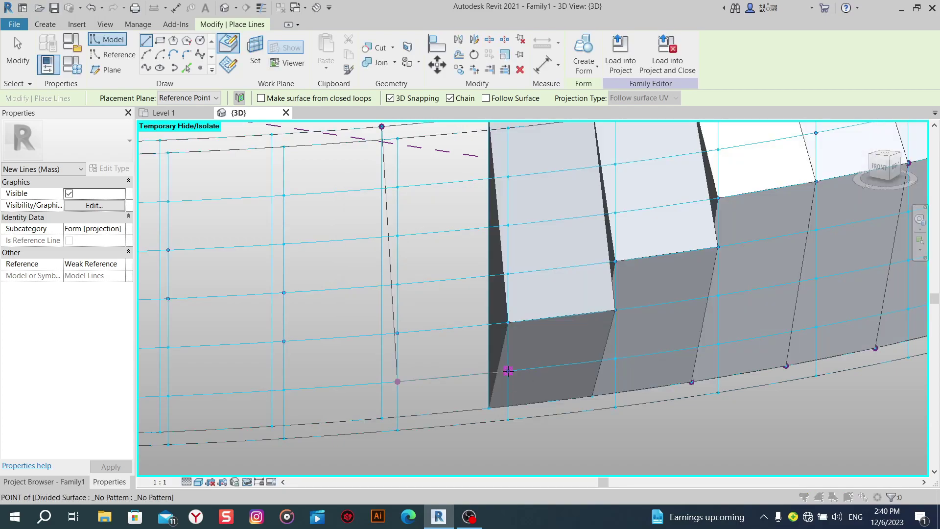
left_click(512, 298)
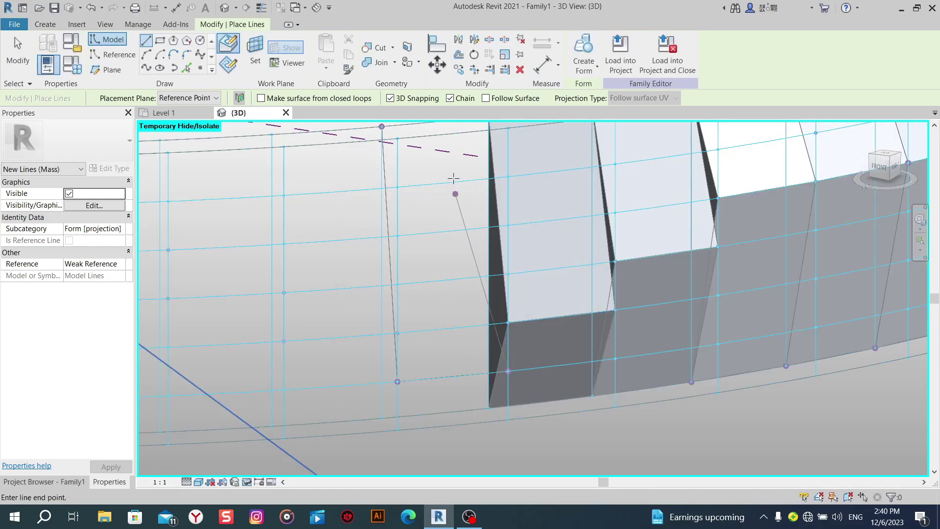
middle_click_drag(470, 142, 466, 262)
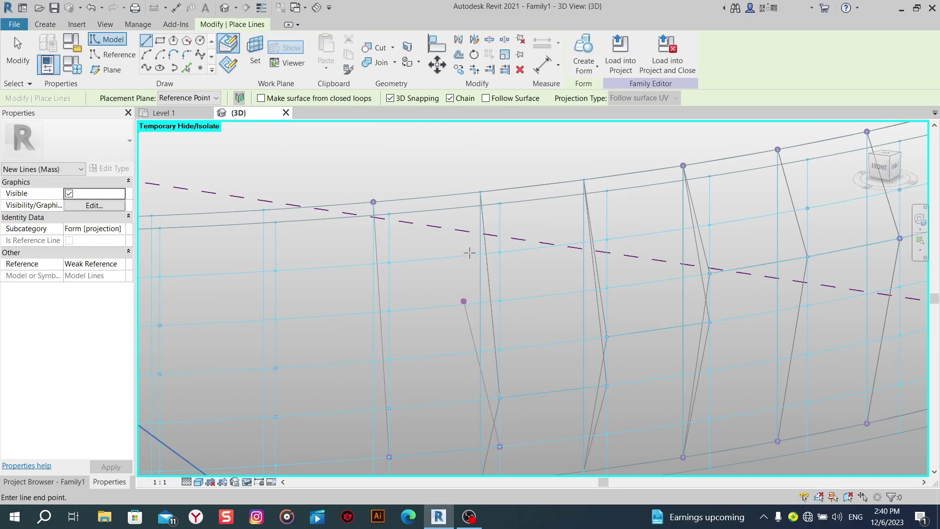
left_click(479, 191)
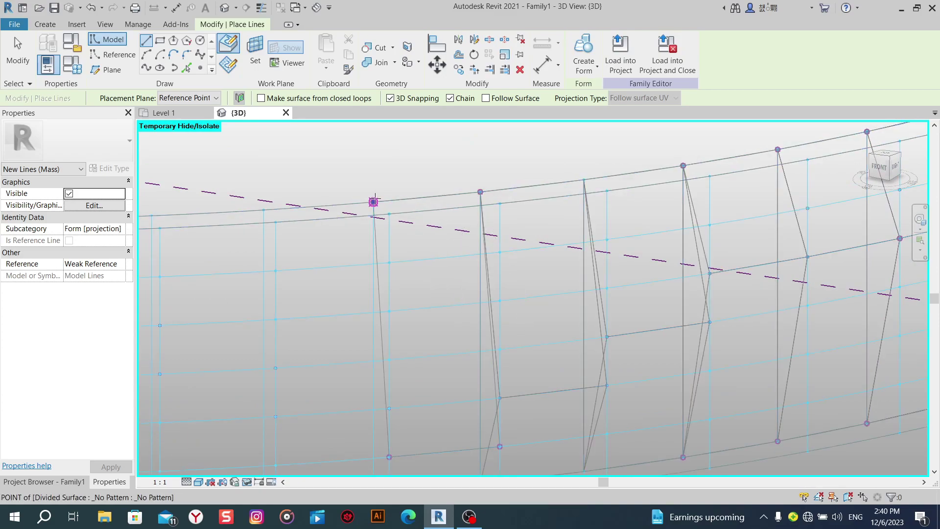
left_click(373, 202)
left_click(511, 299)
right_click(443, 186)
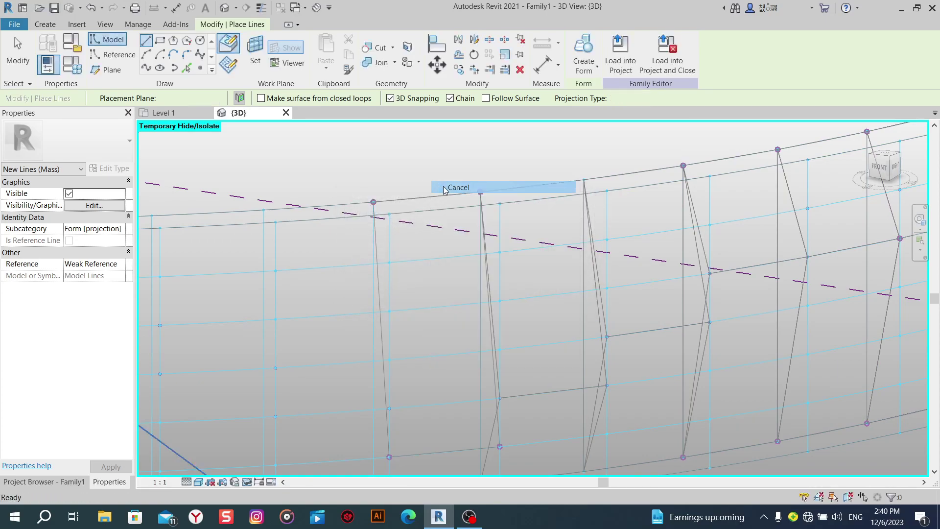
left_click(456, 191)
mouse_move(478, 384)
middle_mouse_down("shift")
mouse_move(362, 362)
mouse_move(594, 392)
mouse_move(555, 408)
mouse_move(544, 402)
middle_mouse_up("shift")
Turn the four zig-zag lines into a folded panel form at the row's left end.
scroll(404, 365, "up", 3)
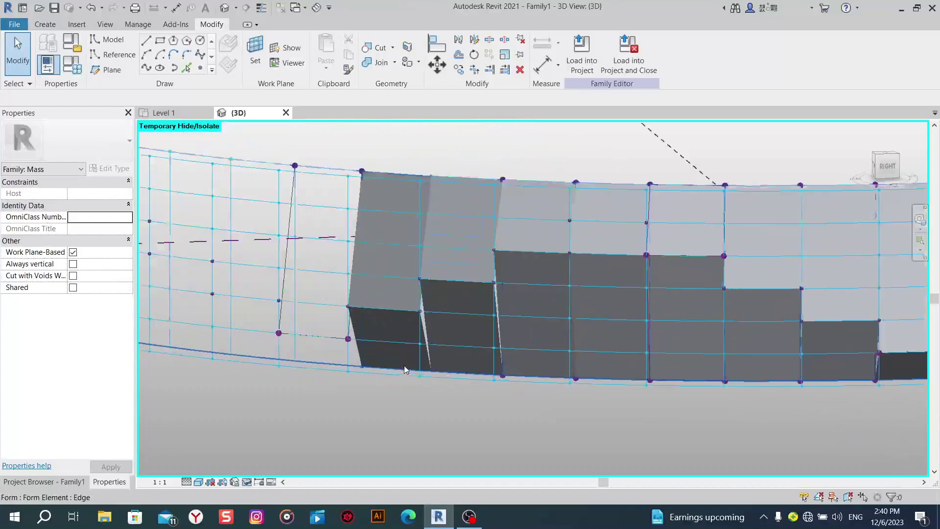
scroll(404, 365, "up", 3)
left_click(374, 353)
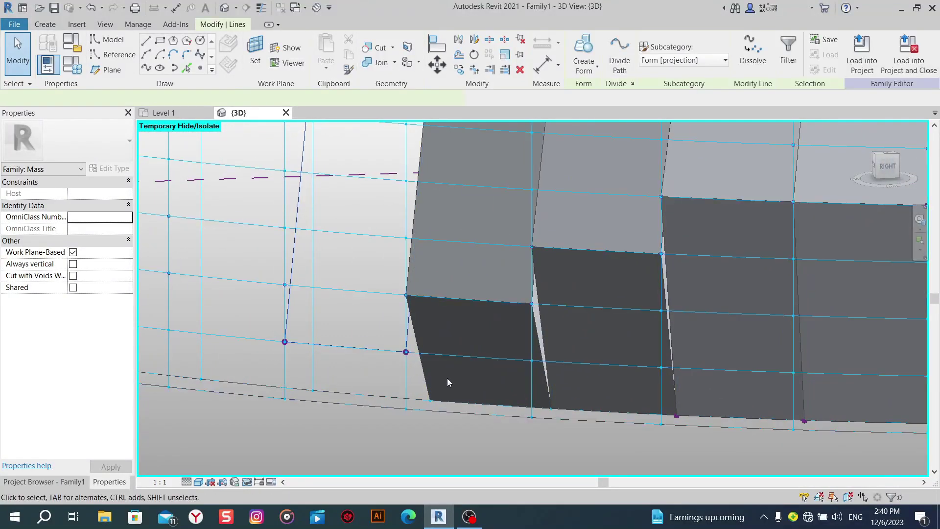
scroll(447, 336, "down", 5)
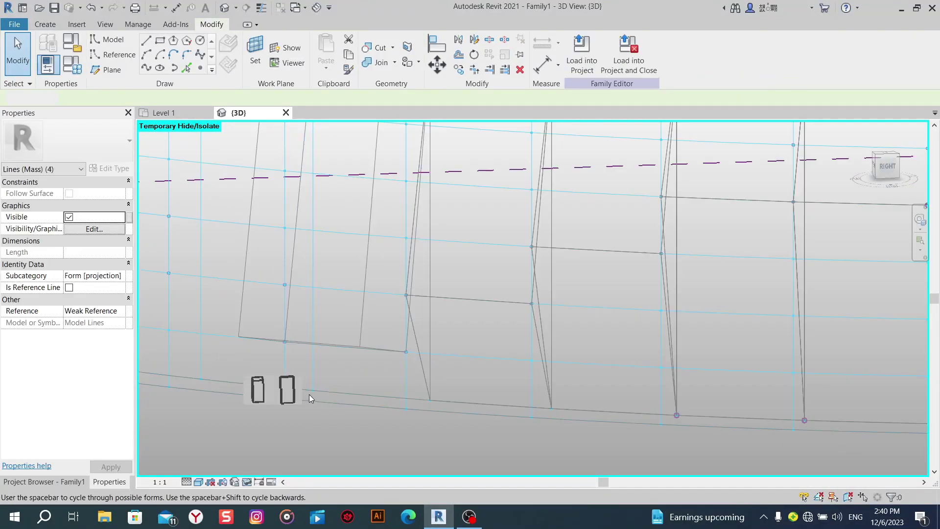
left_click(298, 390)
mouse_move(298, 390)
middle_mouse_down("shift")
mouse_move(363, 384)
mouse_move(485, 405)
mouse_move(625, 387)
mouse_move(361, 380)
mouse_move(497, 381)
mouse_move(453, 399)
middle_mouse_up("shift")
scroll(495, 377, "up", 5)
scroll(498, 338, "up", 3)
scroll(454, 409, "down", 2)
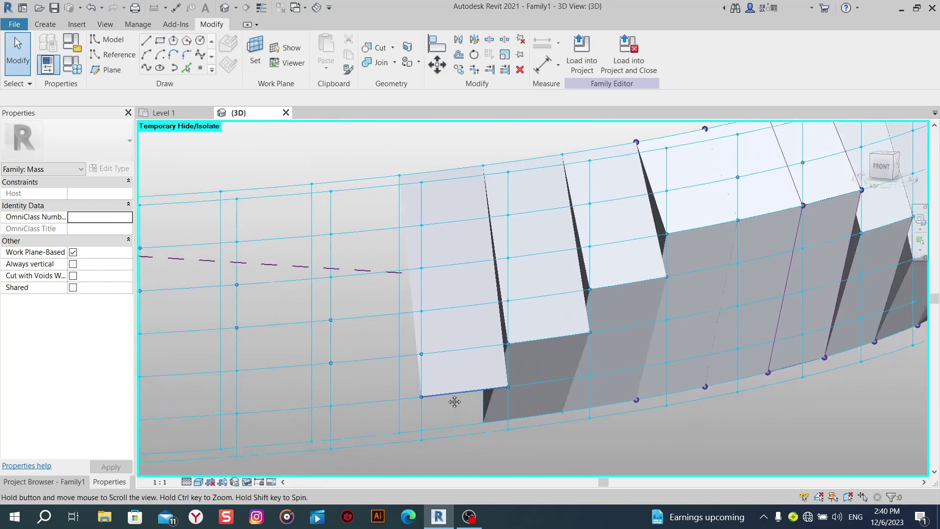
Draw a model line from the leftmost panel's lower corner down to a bottom surface point.
left_click(147, 40)
scroll(403, 370, "up", 3)
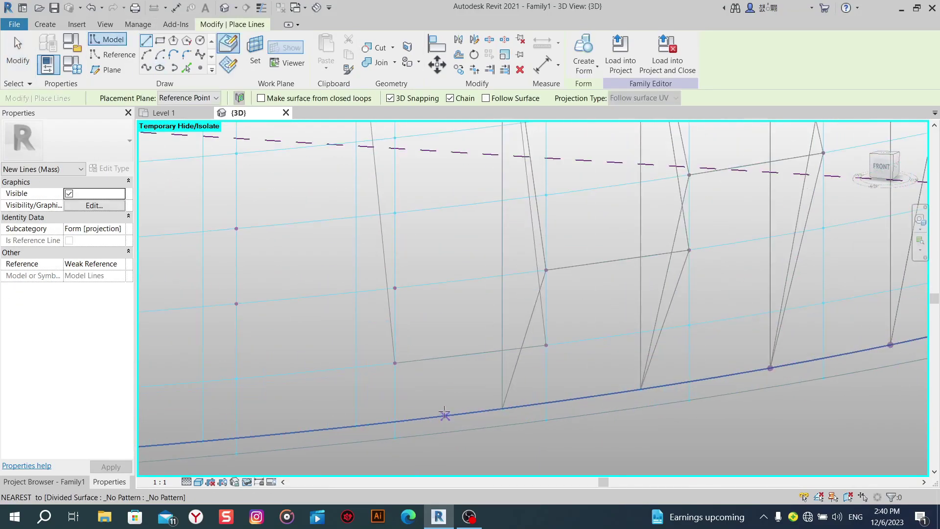
left_click(394, 363)
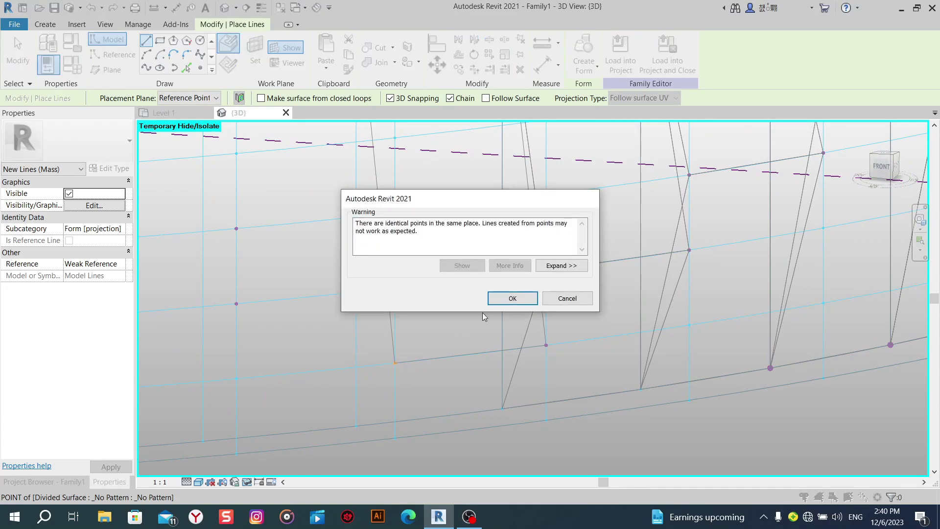
key("Return")
left_click(355, 425)
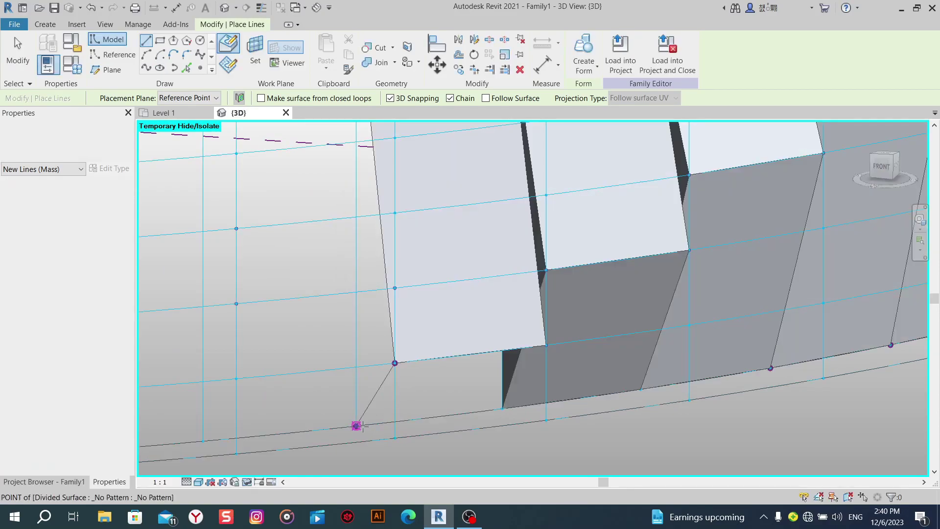
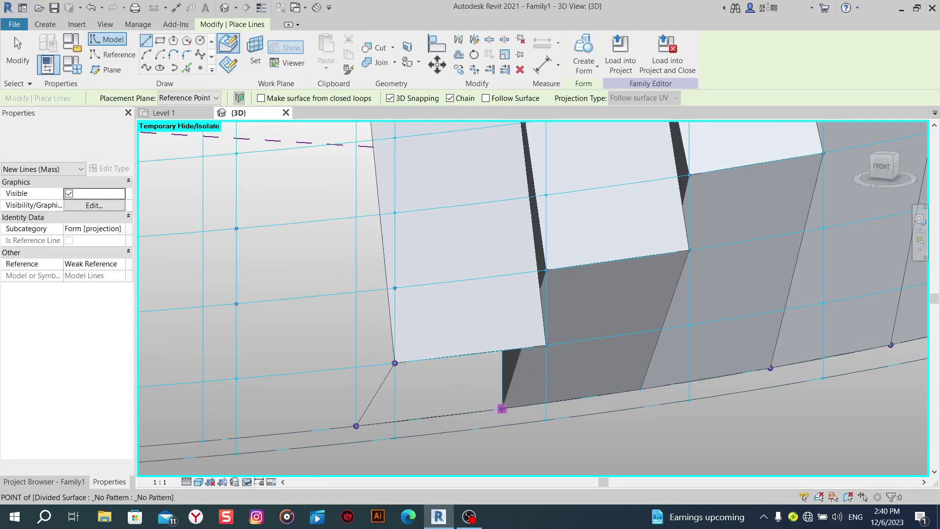
Trace a closed outline of model lines between surface points across the first gap.
left_click(502, 409)
left_click(546, 344)
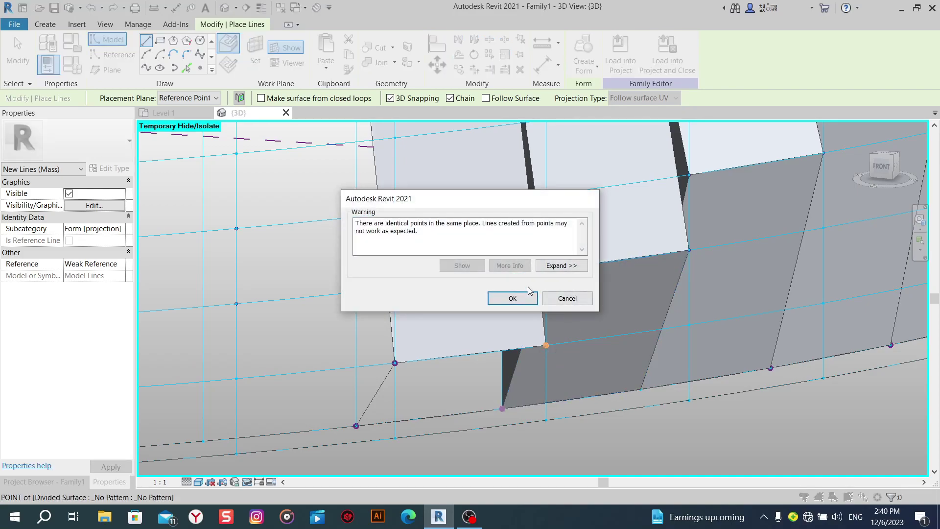
left_click(568, 299)
left_click(395, 363)
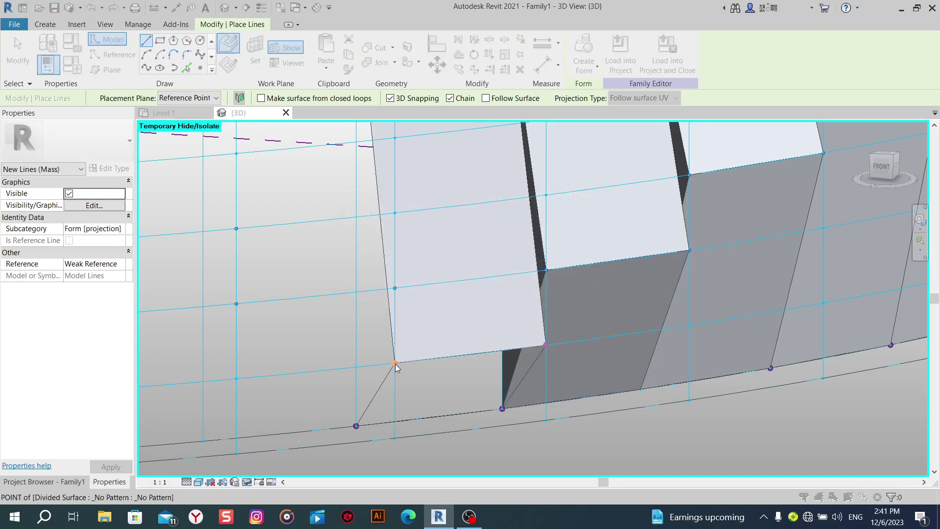
left_click(513, 301)
right_click(461, 284)
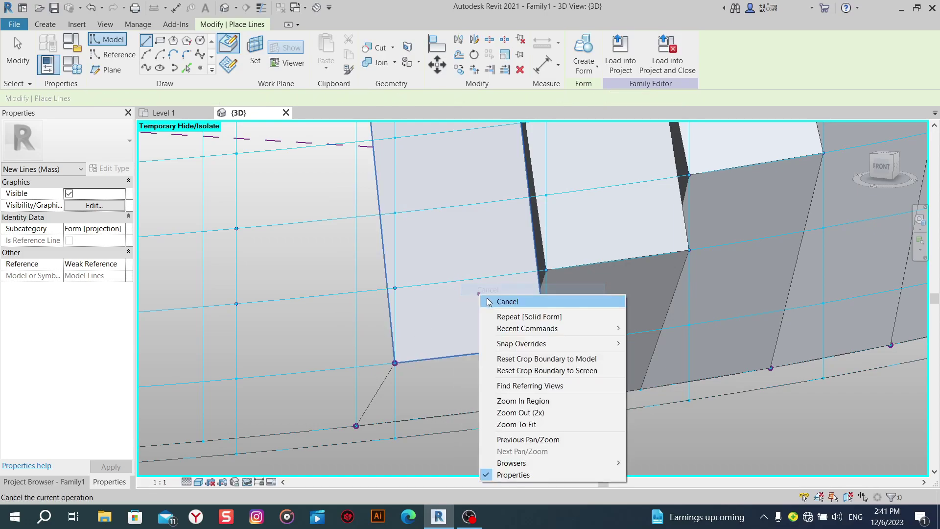
left_click(482, 290)
Select the new outline lines and make them a flat surface form.
left_click(525, 402)
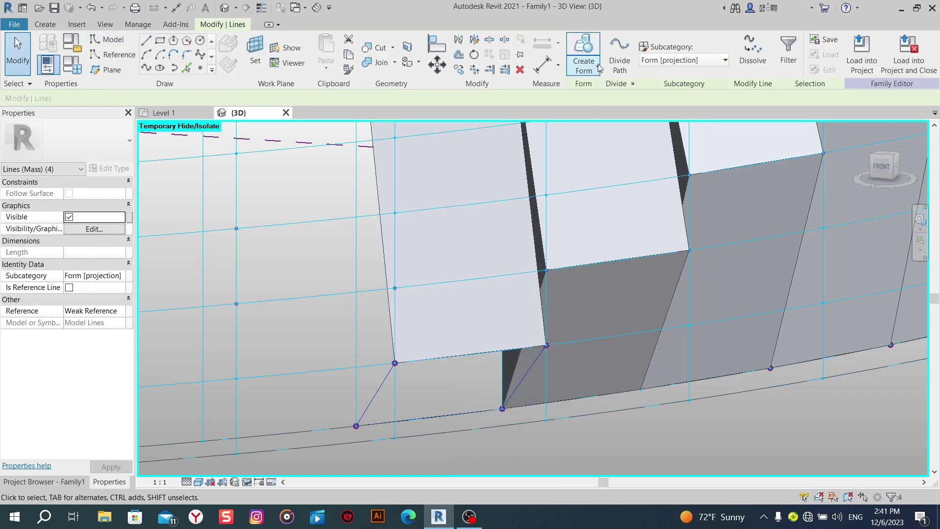
left_click(591, 49)
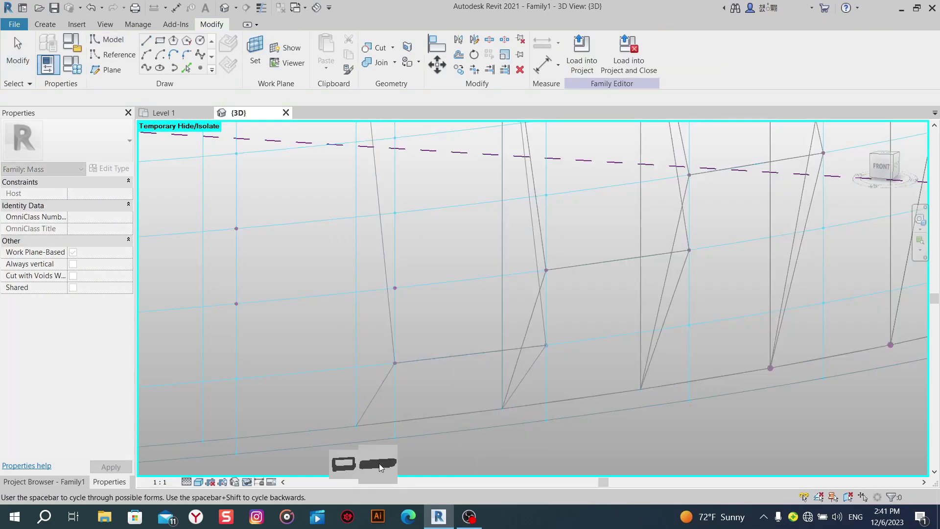
left_click(379, 464)
scroll(501, 415, "down", 2)
scroll(467, 355, "up", 2)
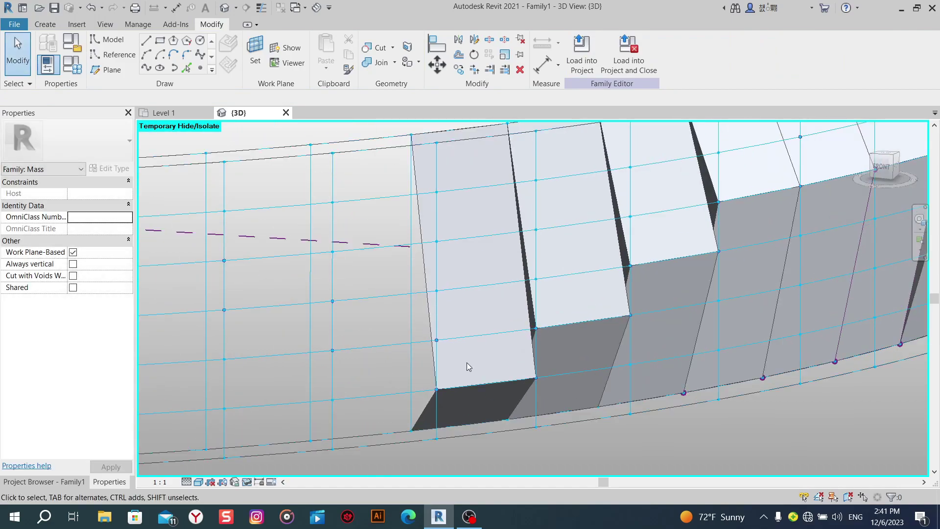
Outline the second gap from the top point to the lower corners and create its form.
left_click(147, 42)
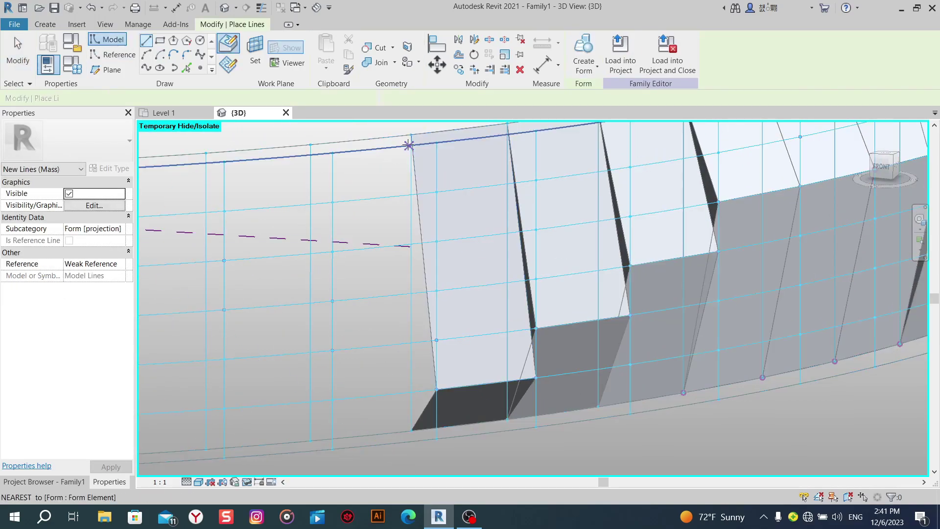
left_click(410, 135)
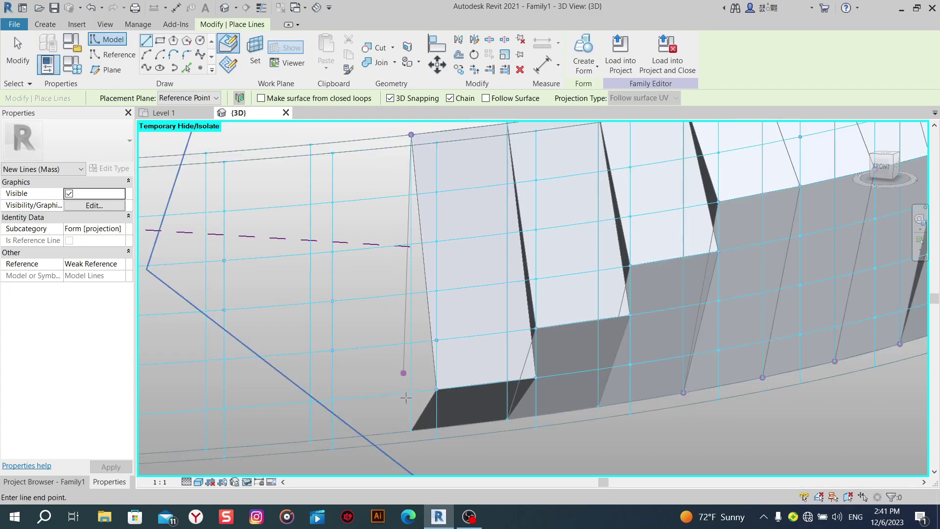
left_click(411, 431)
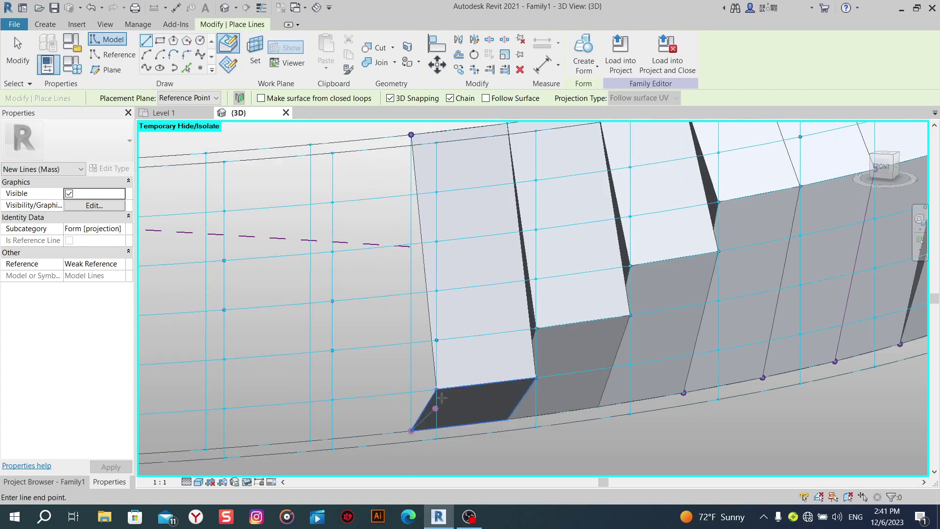
left_click(437, 390)
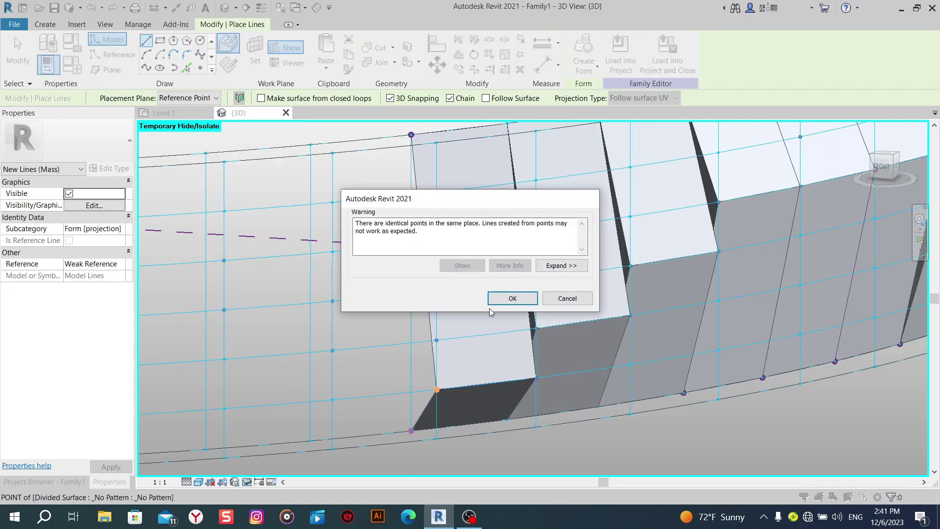
left_click(512, 298)
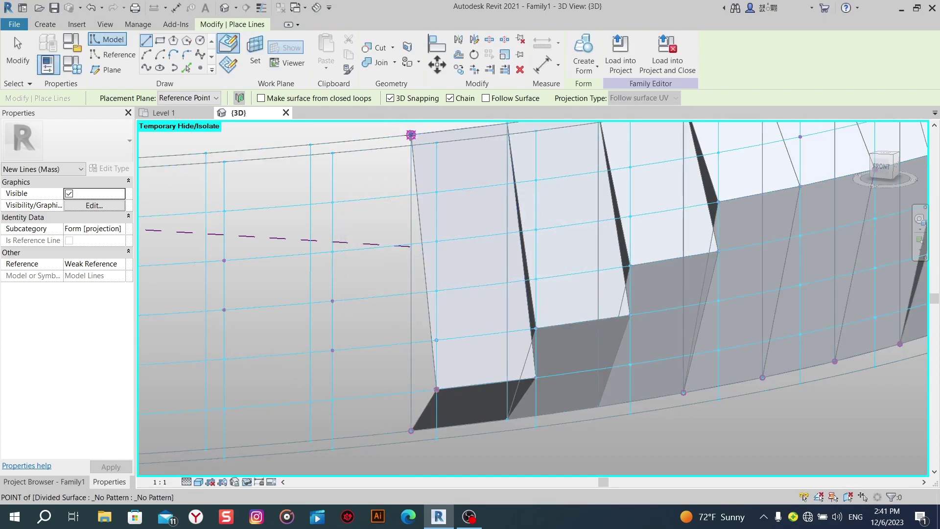
left_click(411, 135)
left_click(509, 295)
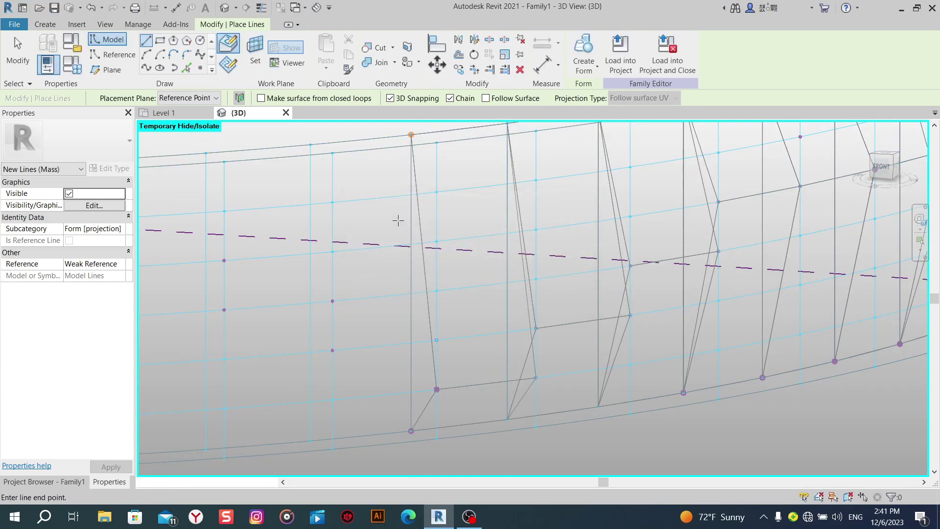
right_click(409, 231)
left_click(421, 233)
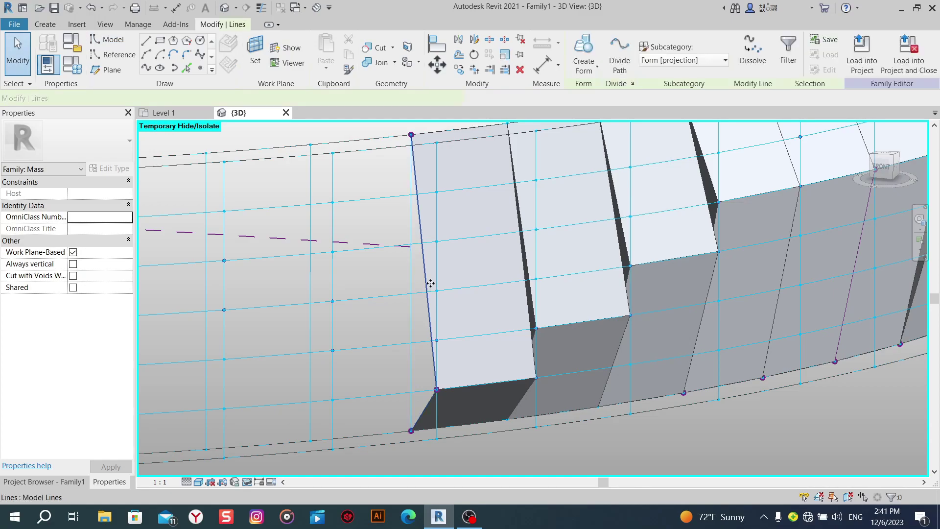
left_click(579, 63)
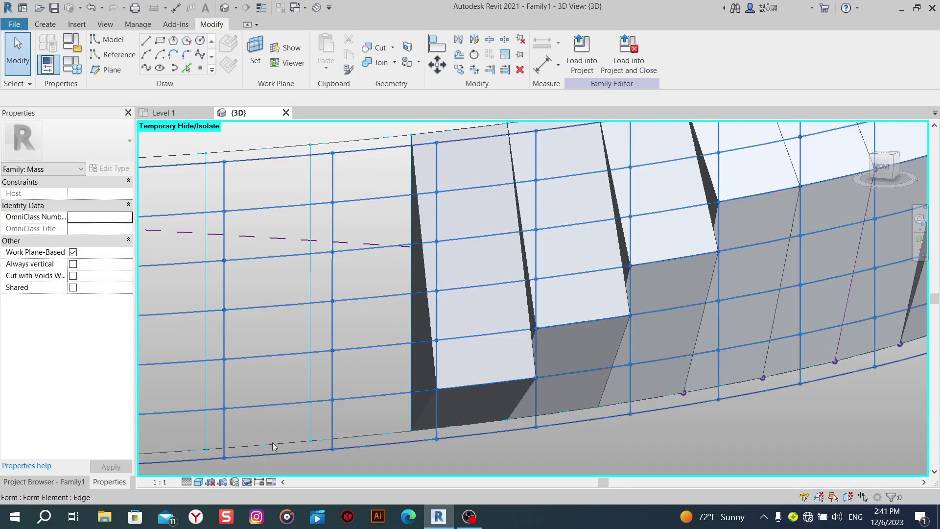
Switch the ring to Wireframe visual style and orbit around it.
left_click(198, 482)
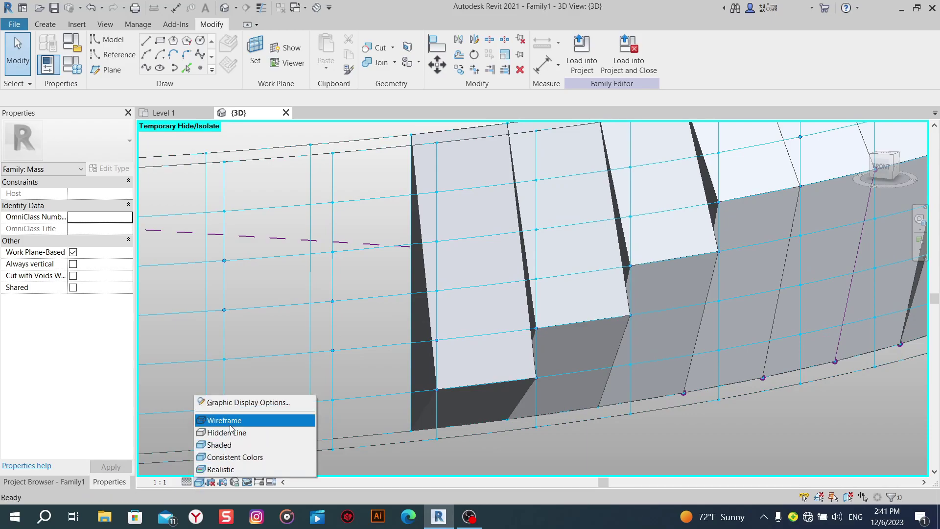
left_click(259, 420)
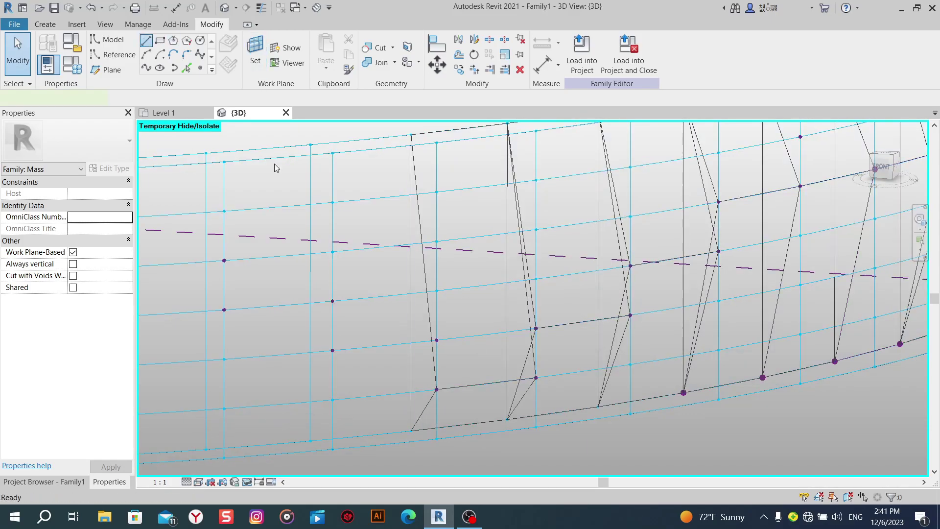
mouse_move(275, 168)
middle_mouse_down("shift")
mouse_move(493, 302)
mouse_move(448, 263)
middle_mouse_up("shift")
Trace model lines (LI) from the top surface point to the panel's lower corner and back.
key("l")
key("i")
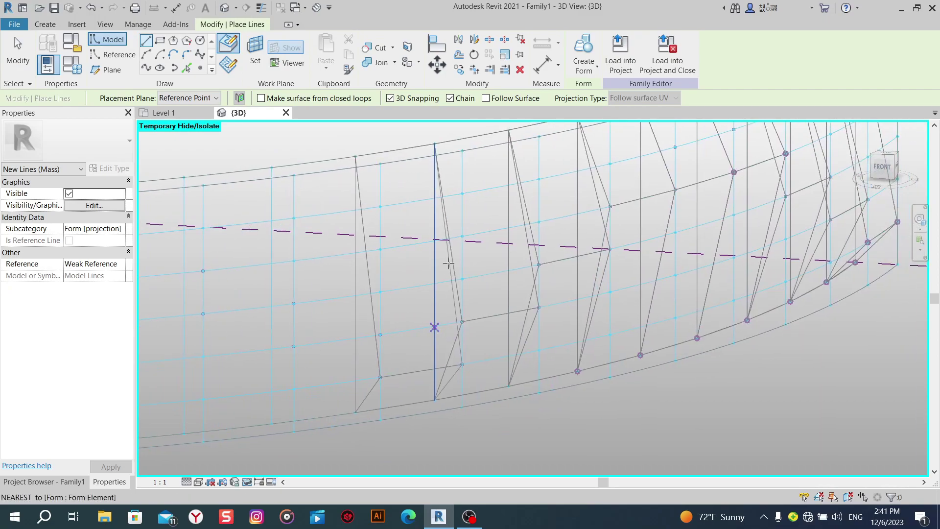
left_click(434, 144)
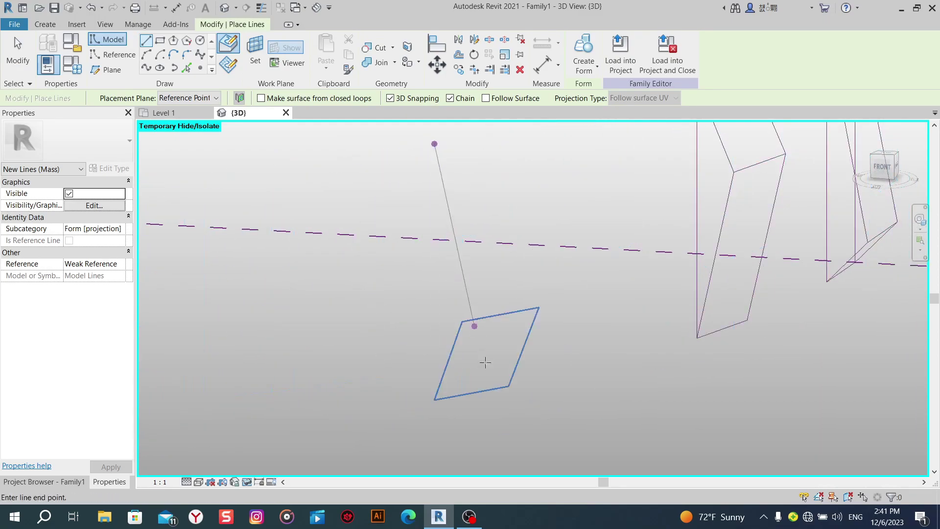
middle_click_drag(485, 374, 467, 389)
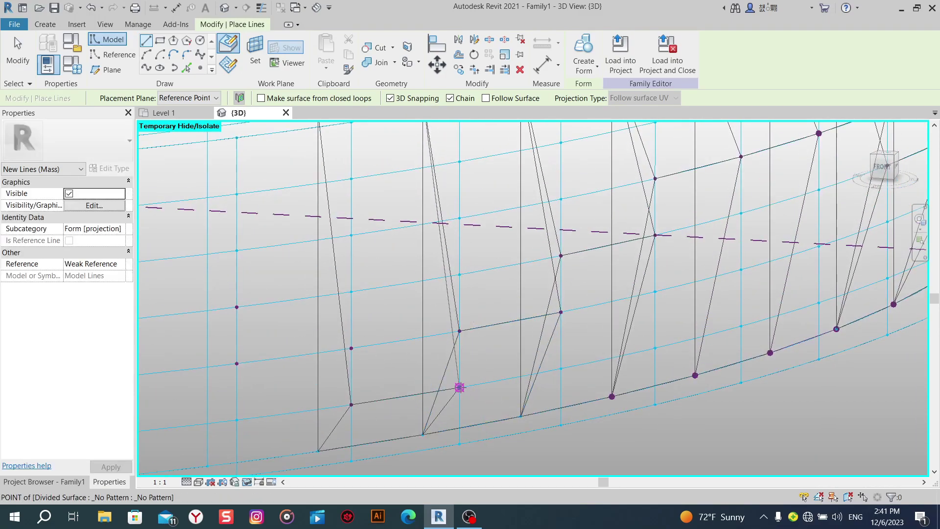
left_click(459, 387)
left_click(510, 296)
middle_click_drag(430, 274, 433, 334)
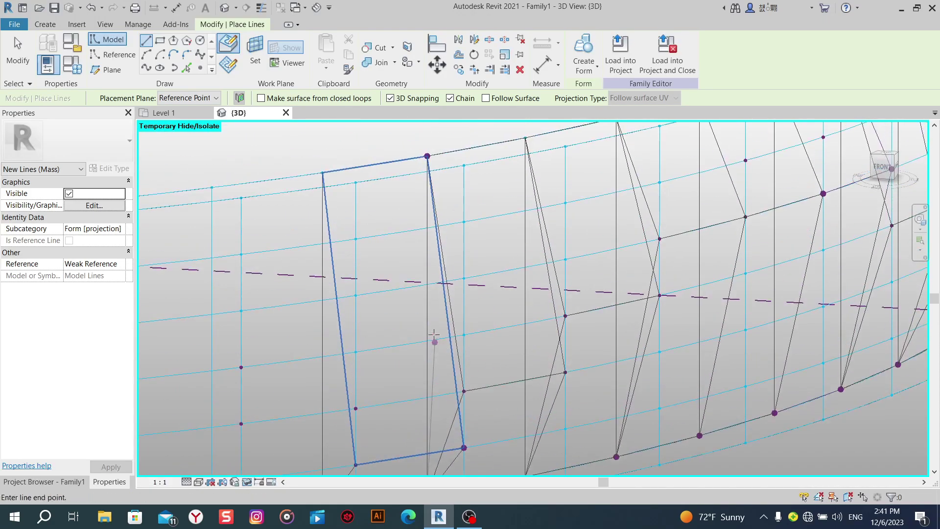
middle_click_drag(425, 168, 428, 180)
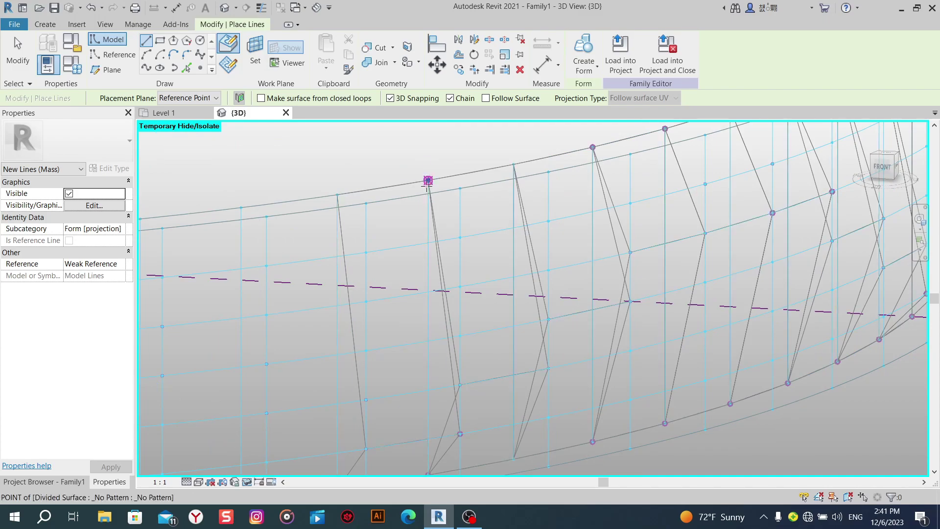
left_click(428, 180)
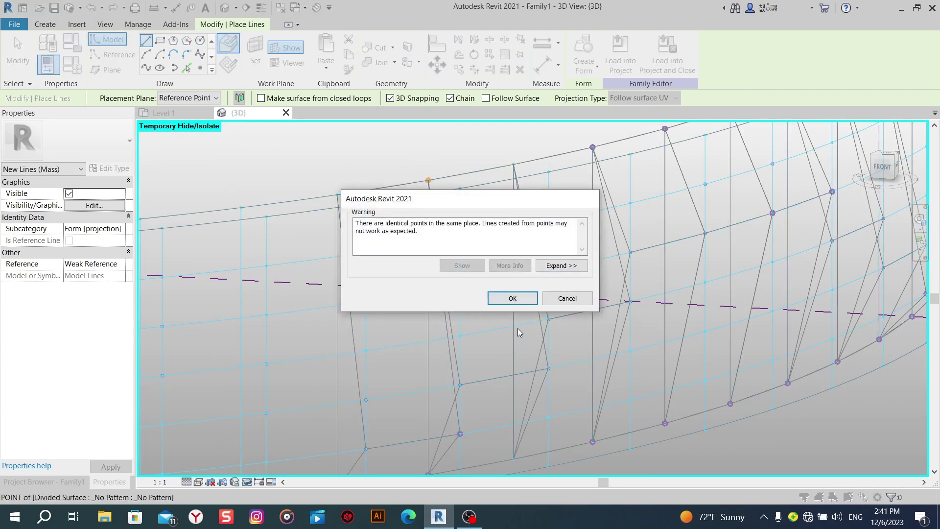
left_click(521, 303)
right_click(400, 177)
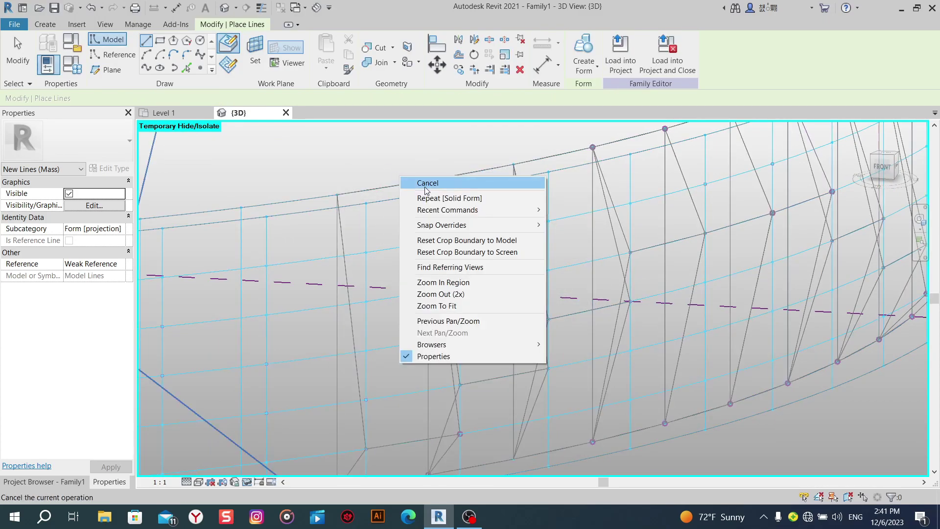
left_click(425, 183)
scroll(472, 398, "up", 3)
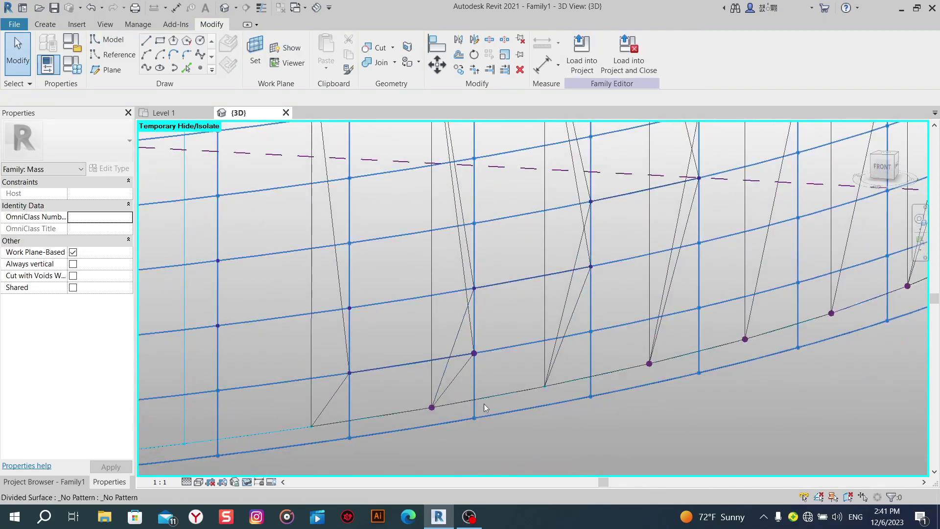
Select the three new outline lines, then clear the selection and reorient the view.
key("Tab")
left_click(468, 366)
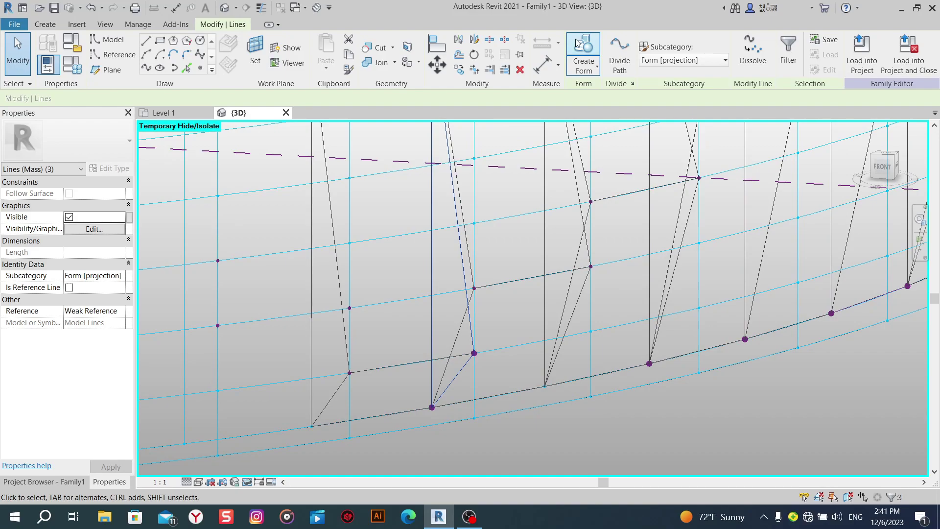
left_click(493, 430)
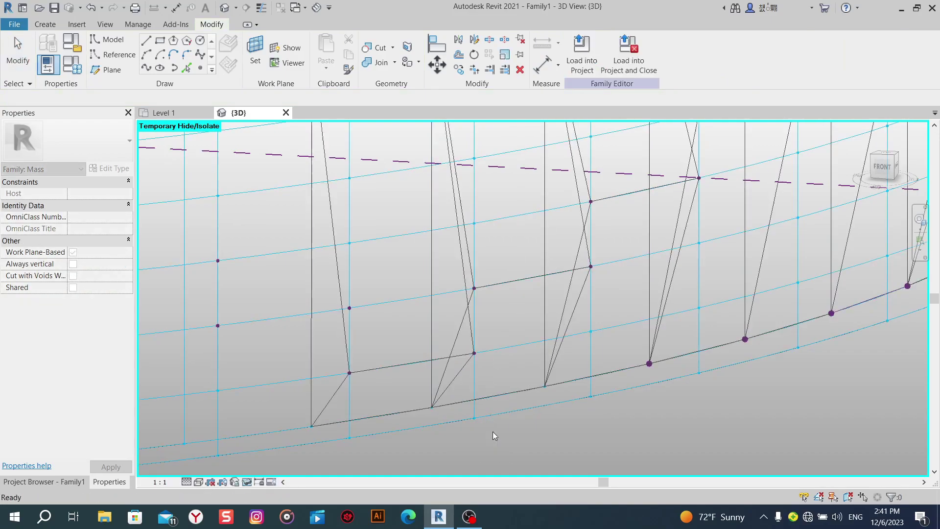
mouse_move(492, 431)
middle_mouse_down("shift")
mouse_move(542, 412)
mouse_move(548, 393)
middle_mouse_up("shift")
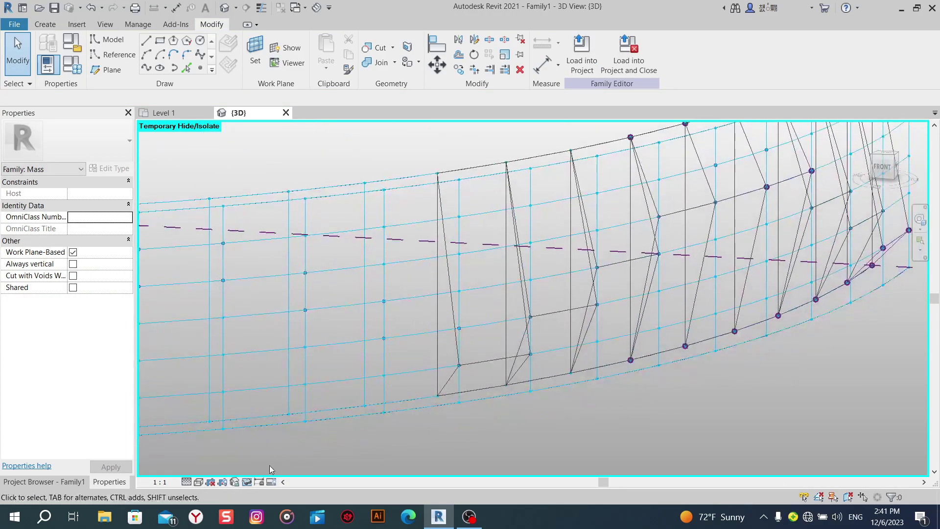
left_click(196, 483)
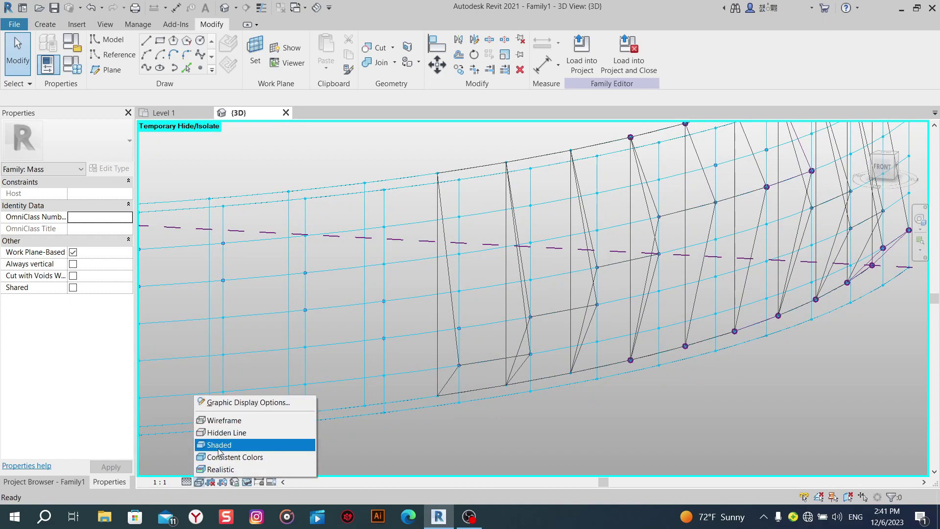
Return the ring to Shaded style and orbit so its panels face forward.
left_click(221, 445)
mouse_move(411, 412)
middle_mouse_down("shift")
mouse_move(471, 421)
mouse_move(519, 402)
mouse_move(500, 403)
mouse_move(555, 413)
mouse_move(591, 405)
mouse_move(457, 419)
mouse_move(514, 430)
middle_mouse_up("shift")
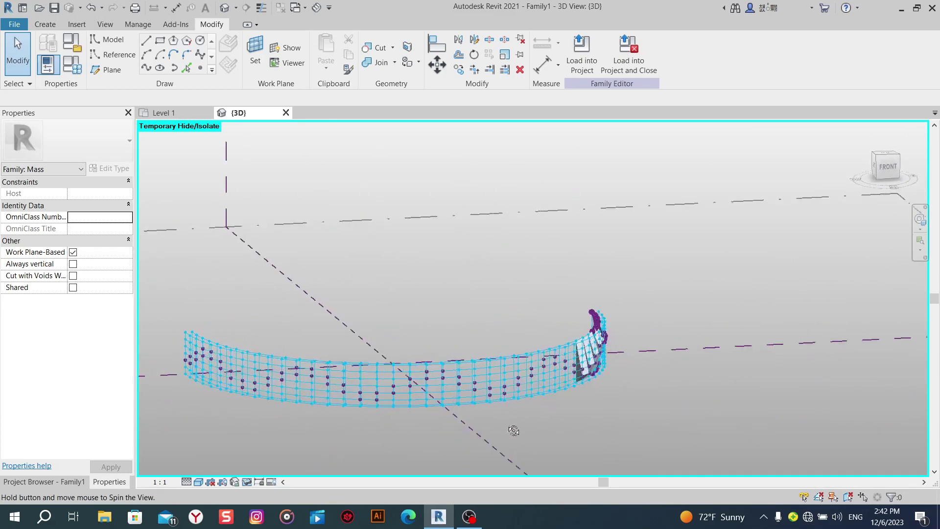
scroll(571, 402, "up", 3)
scroll(569, 395, "up", 2)
mouse_move(569, 395)
middle_mouse_down("shift")
mouse_move(534, 392)
mouse_move(466, 418)
middle_mouse_up("shift")
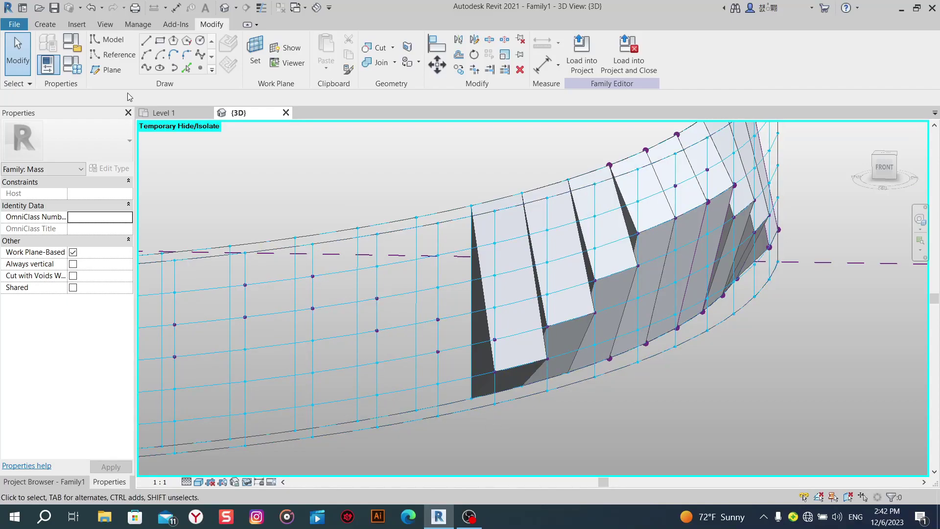
Draw the first model lines between divided-surface points of the next gap.
left_click(146, 40)
middle_click_drag(465, 343, 487, 342, "shift")
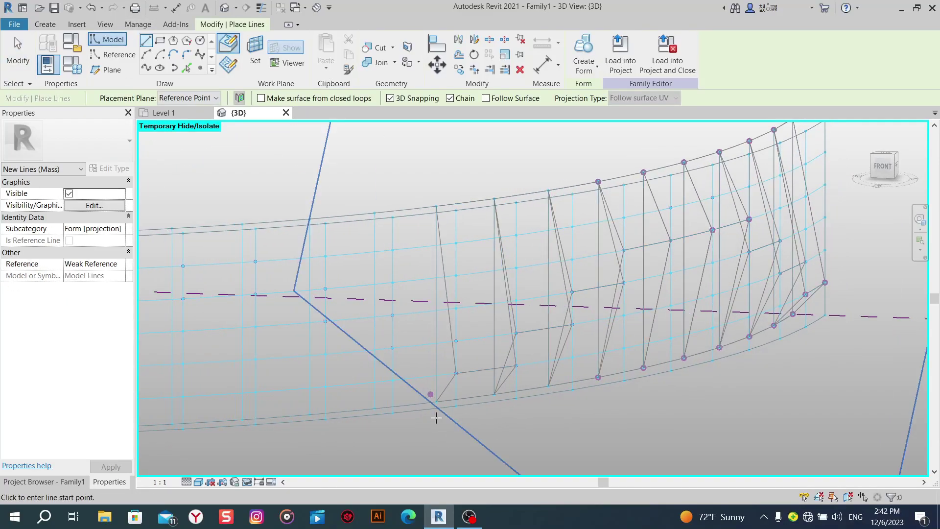
middle_click_drag(459, 435, 483, 426, "shift")
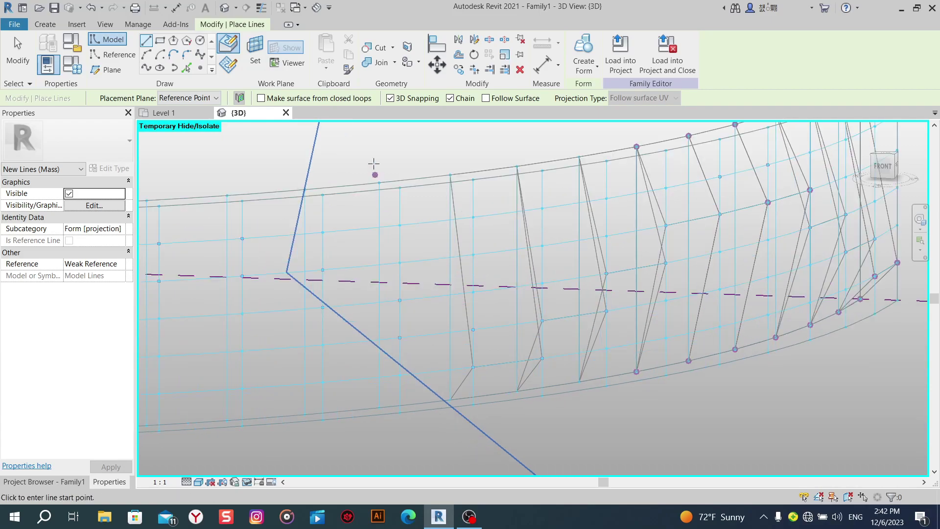
left_click(379, 182)
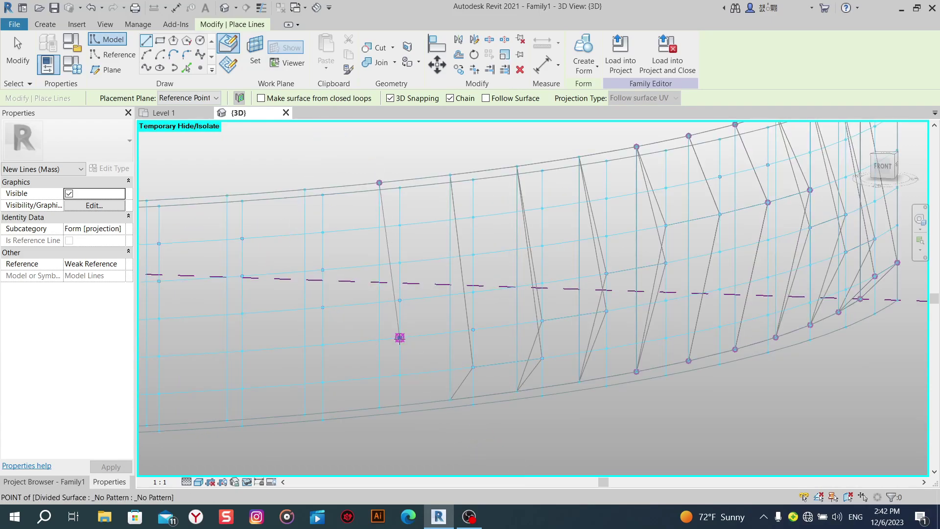
left_click(399, 337)
left_click(519, 302)
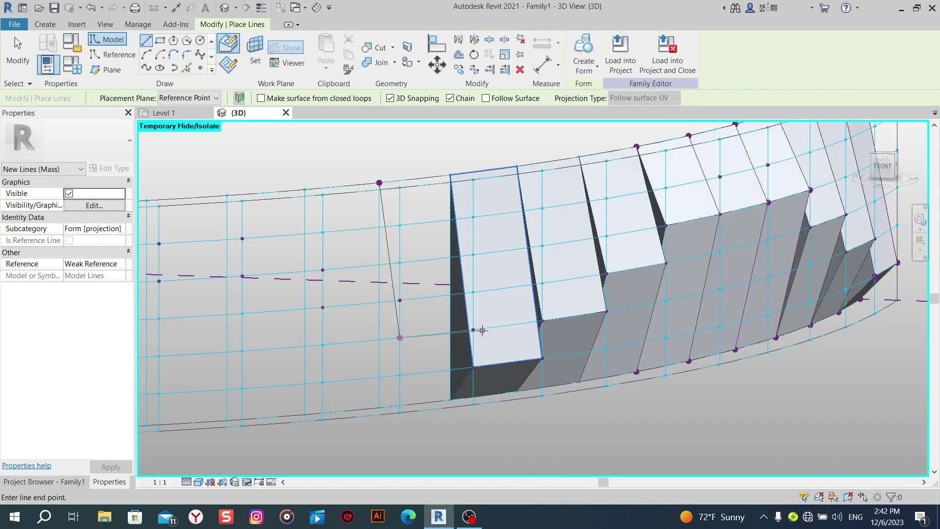
left_click(473, 330)
left_click(511, 297)
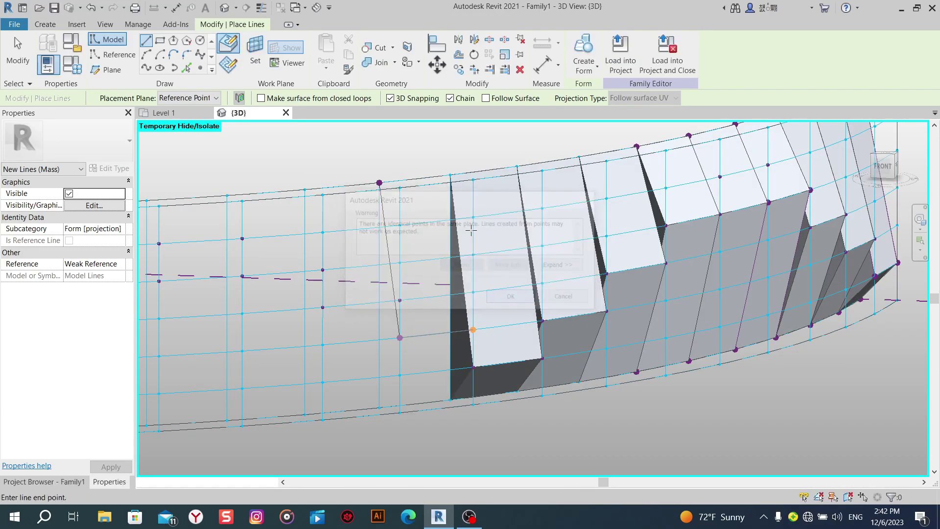
left_click(444, 175)
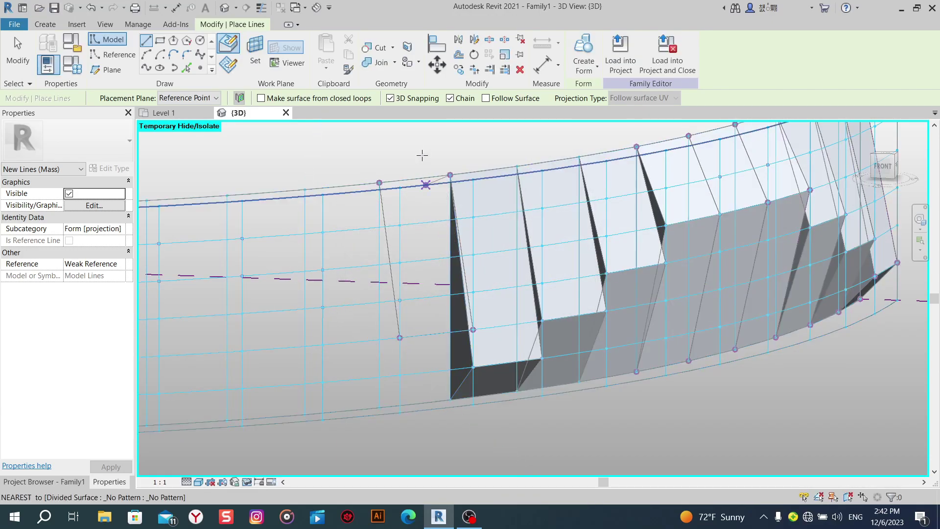
left_click(379, 182)
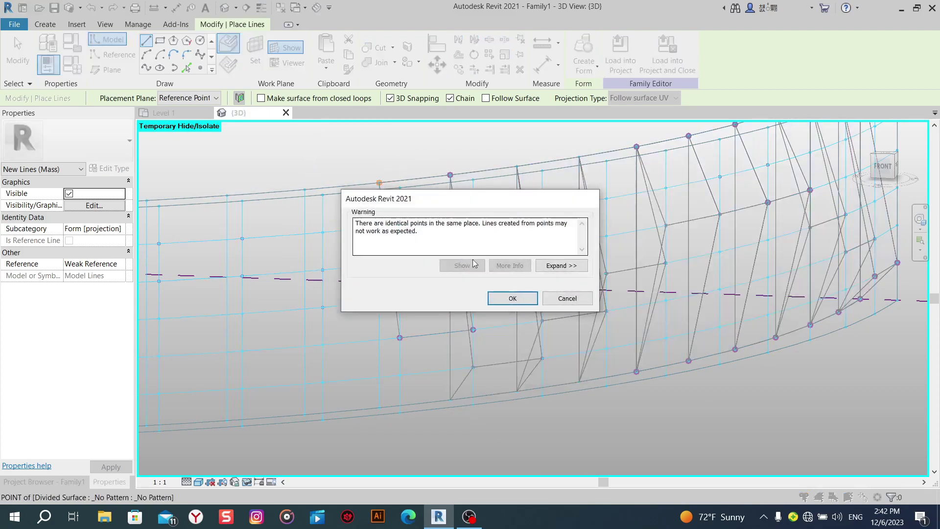
left_click(512, 298)
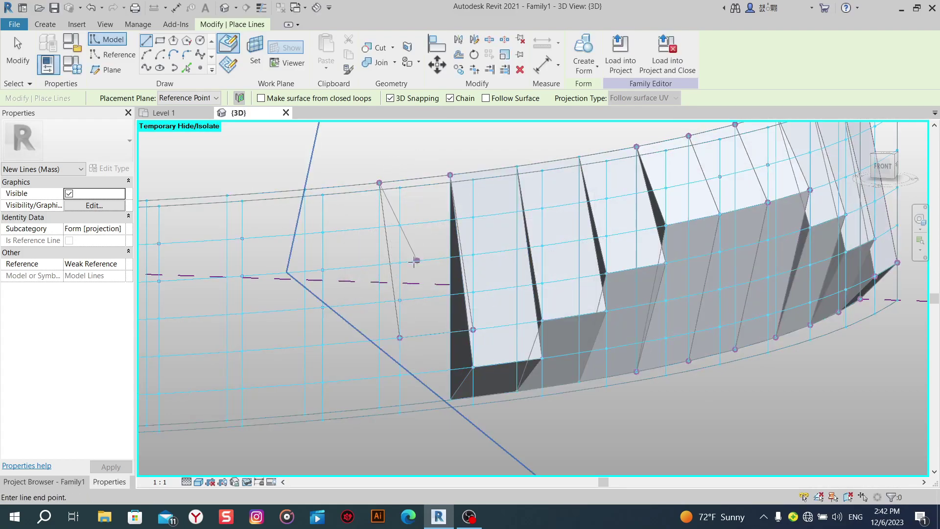
right_click(425, 267)
left_click(426, 269)
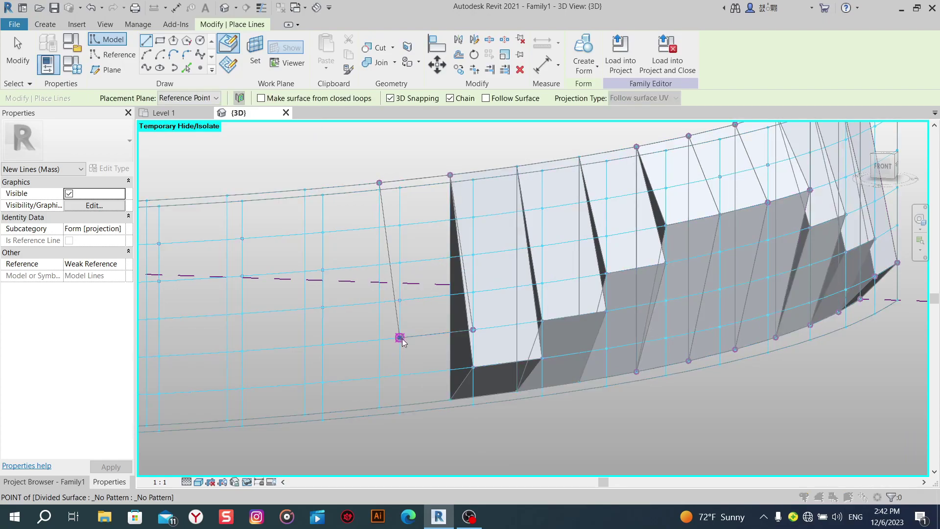
Add lines along the lower edge surface points and end that line chain.
left_click(399, 337)
left_click(513, 298)
scroll(392, 401, "up", 2)
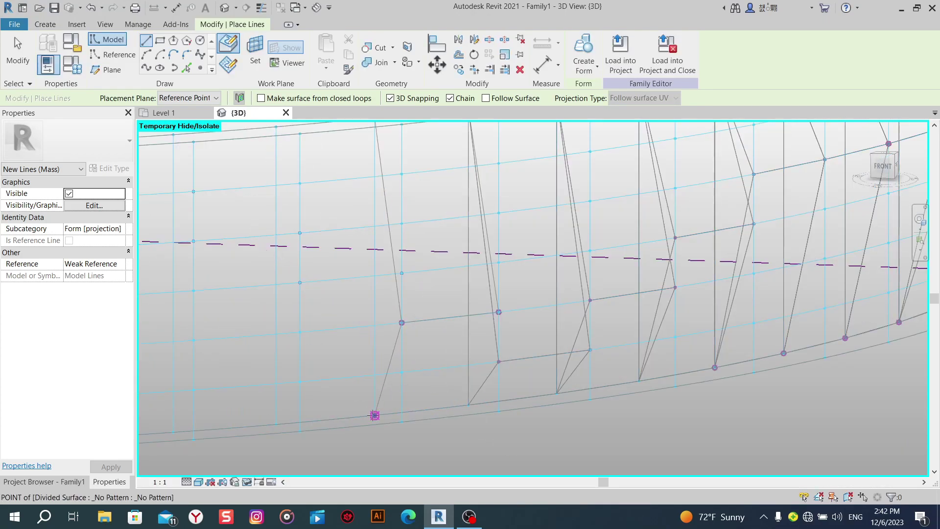
left_click(374, 414)
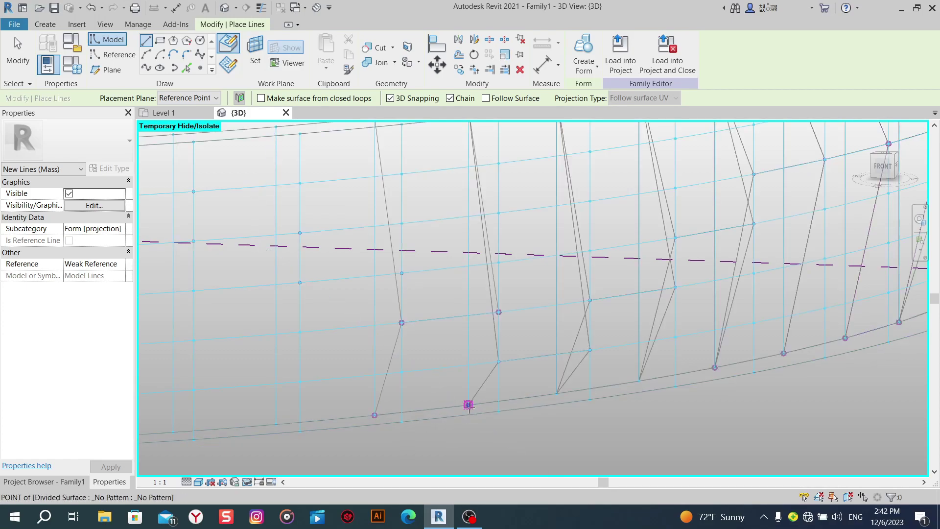
left_click(468, 405)
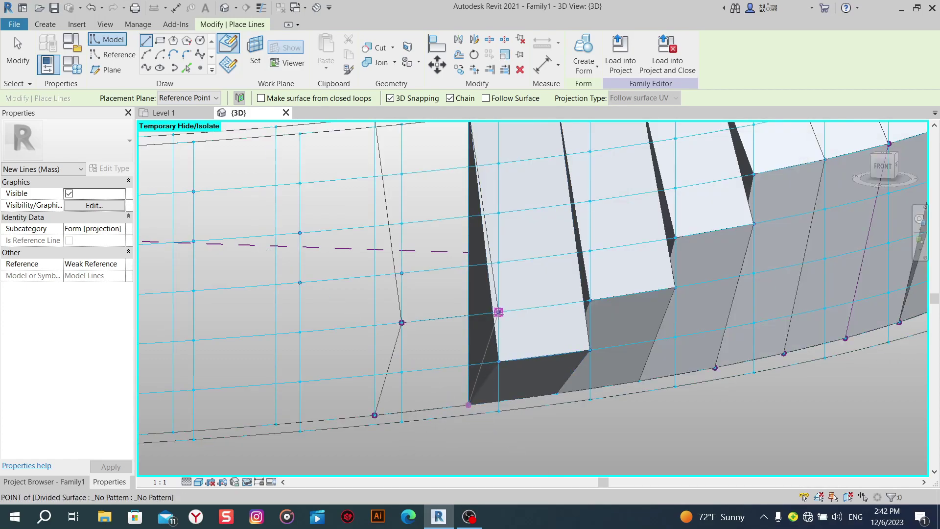
left_click(498, 311)
key("Return")
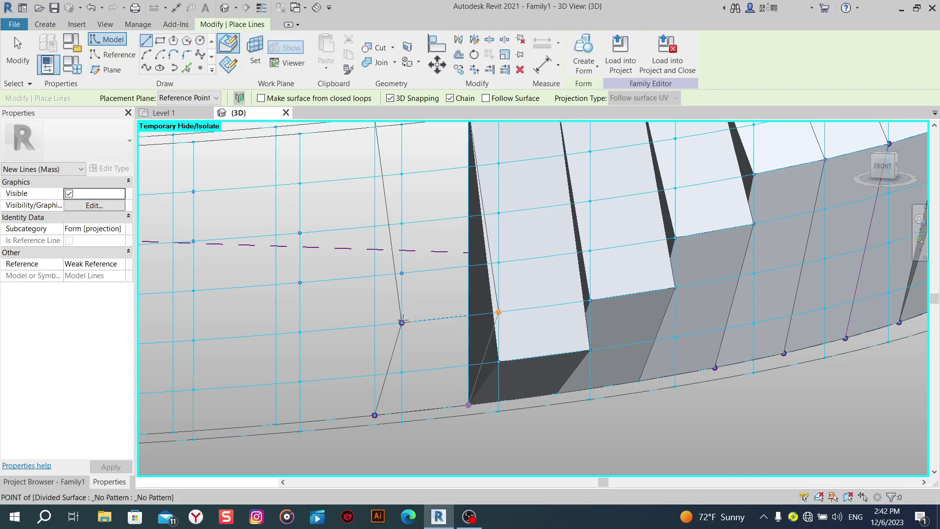
left_click(401, 322)
left_click(509, 296)
right_click(438, 294)
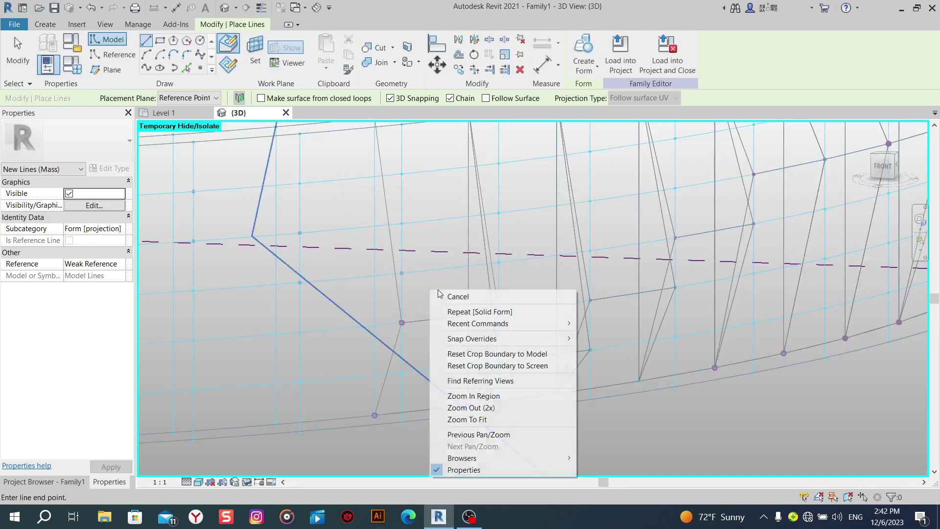
left_click(446, 296)
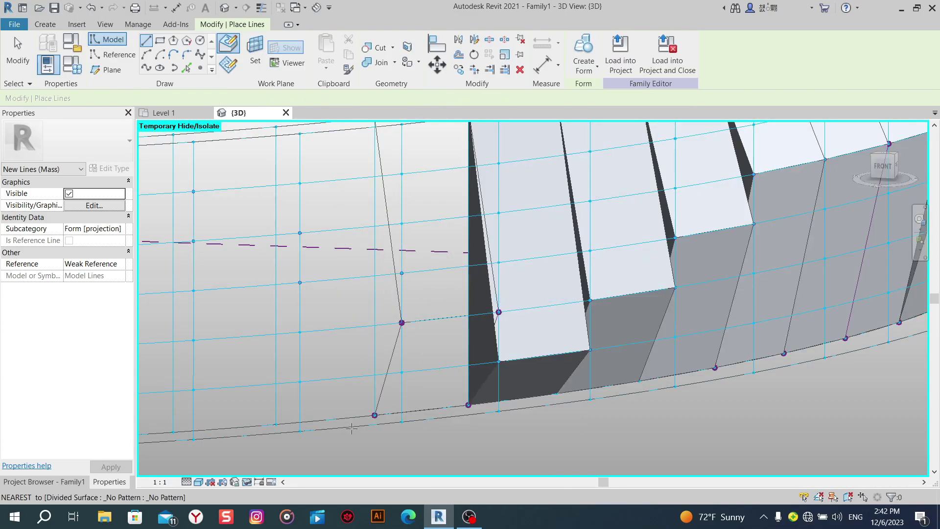
Close the four-sided outline with lines joining the lower, bottom and middle points to the top.
left_click(375, 414)
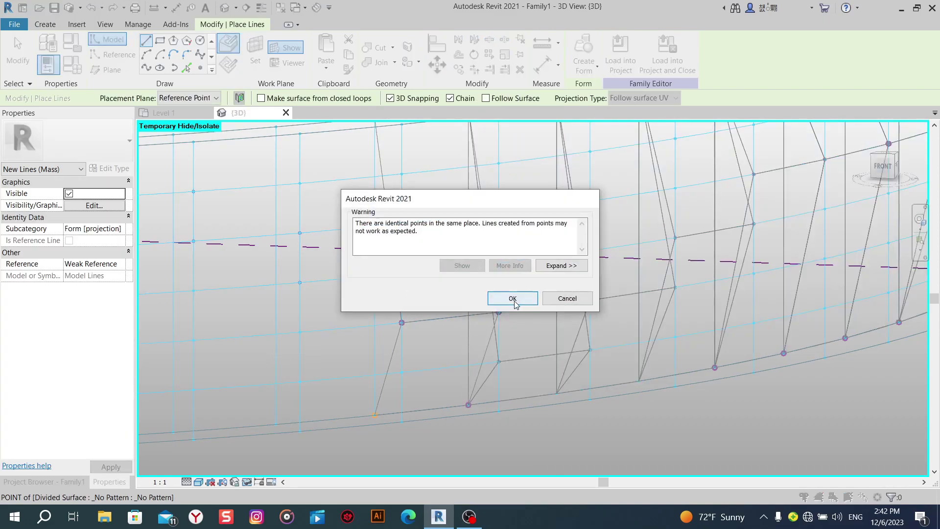
left_click(512, 298)
middle_click_drag(350, 329, 362, 361)
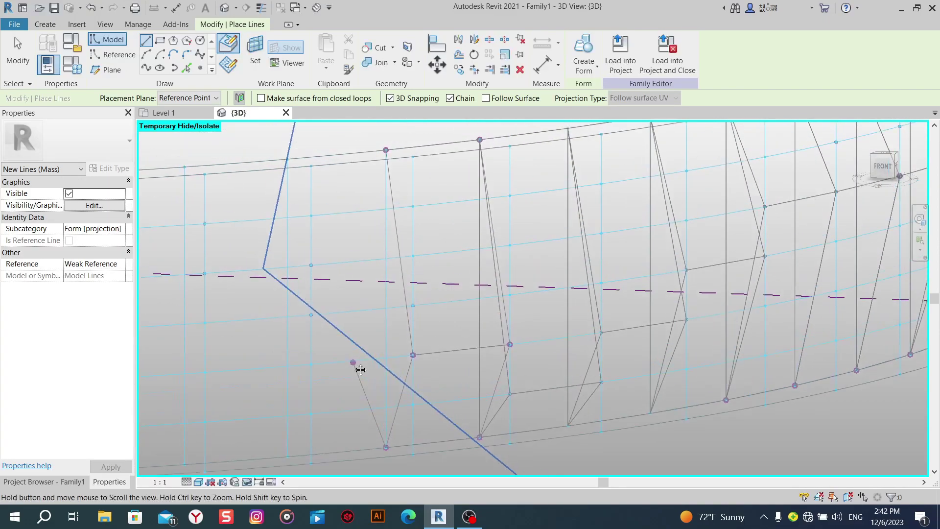
left_click(386, 157)
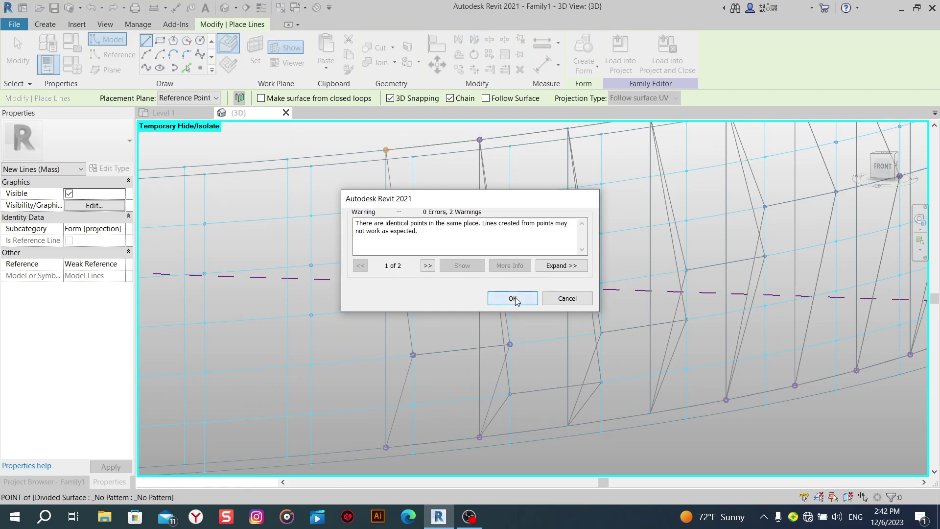
left_click(512, 298)
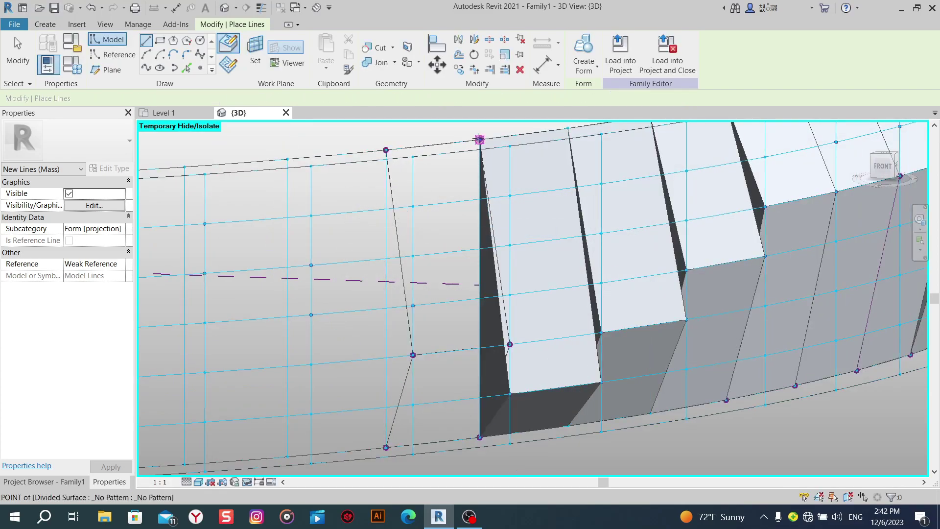
left_click(525, 303)
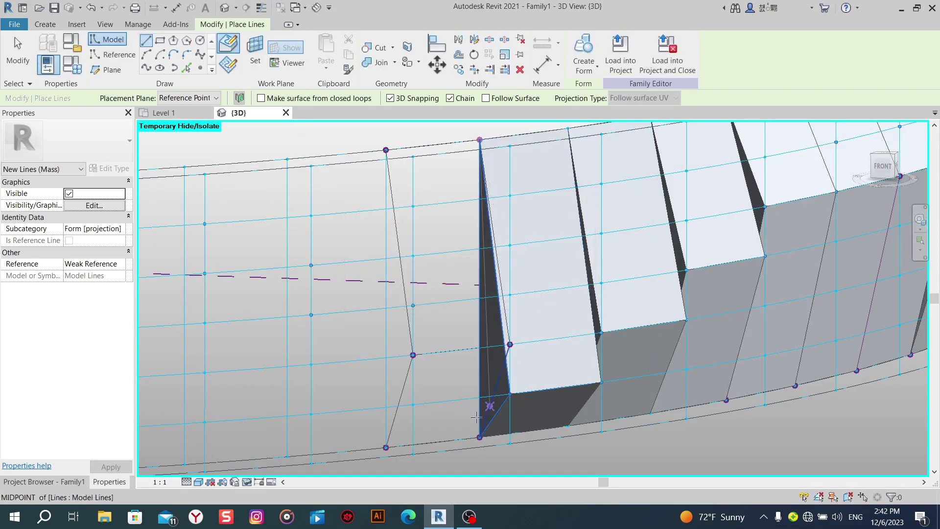
left_click(480, 436)
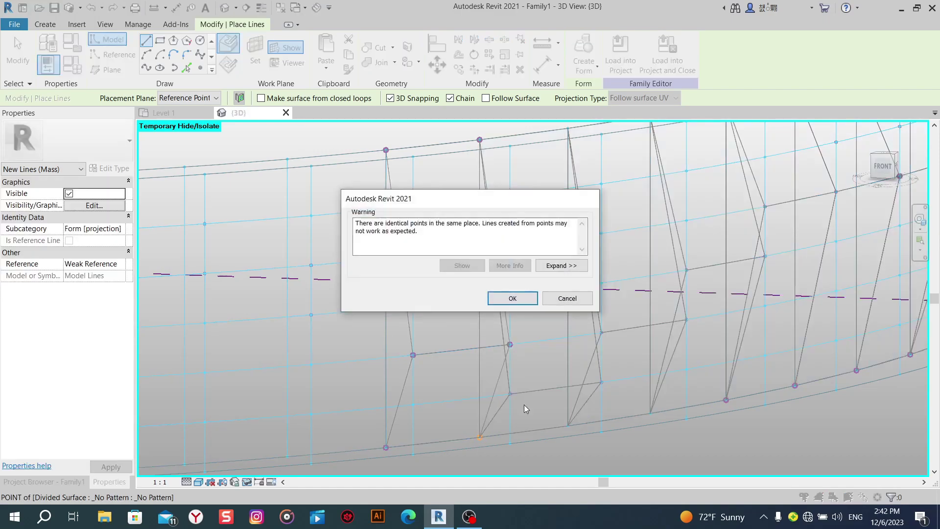
left_click(524, 302)
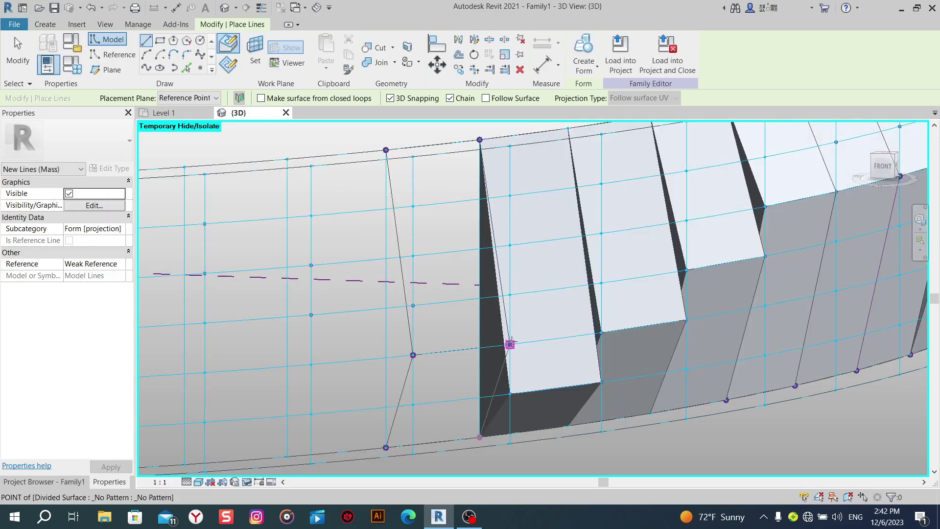
left_click(510, 345)
left_click(513, 296)
left_click(479, 141)
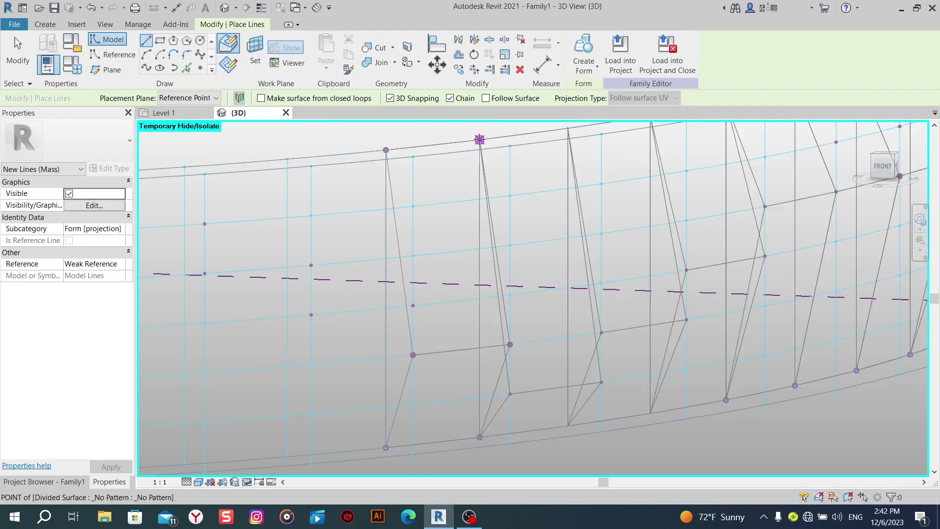
left_click(510, 297)
right_click(385, 128)
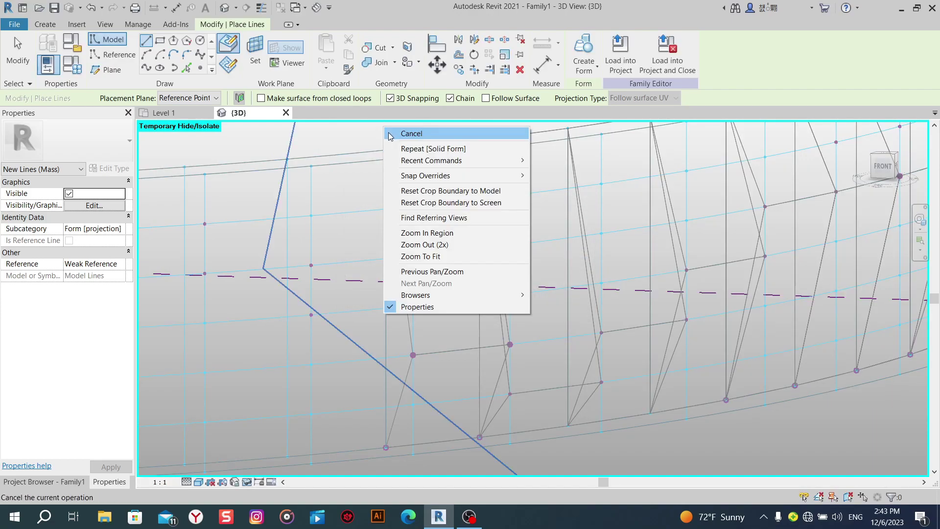
left_click(390, 134)
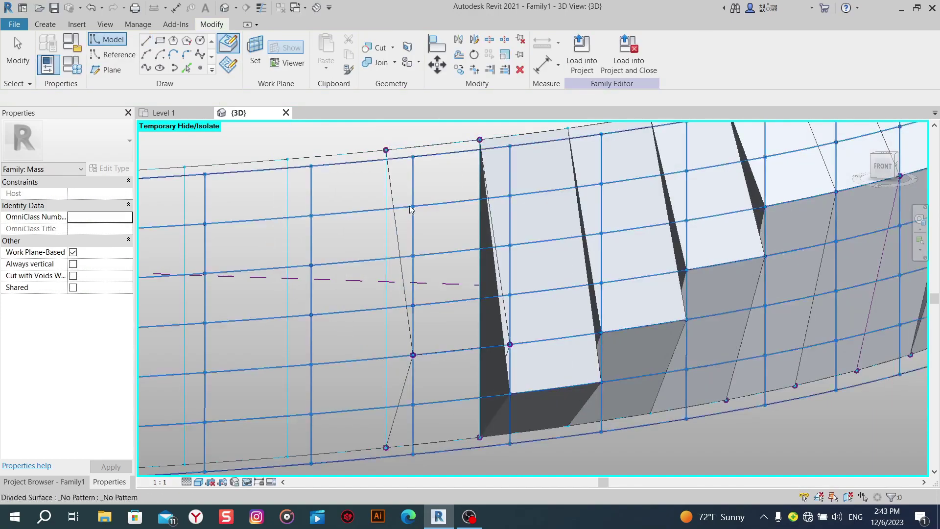
left_click(392, 226)
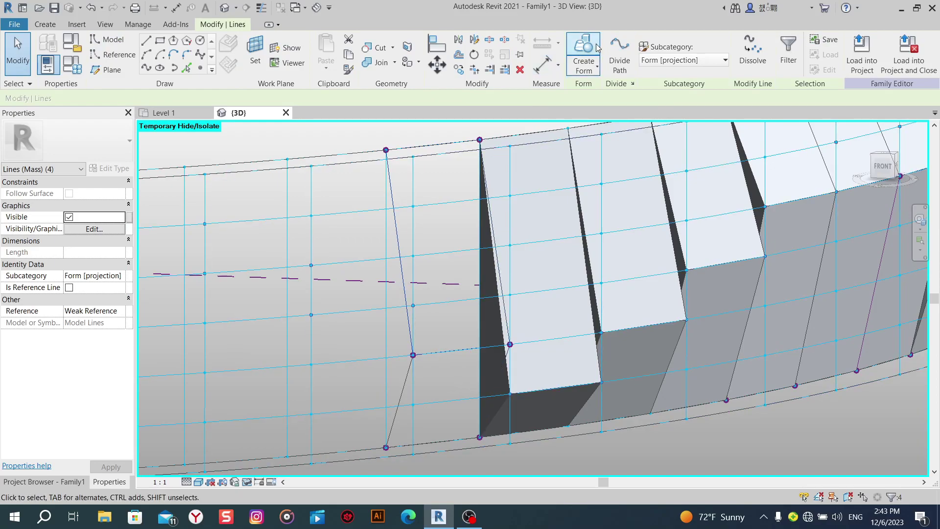
left_click(440, 431)
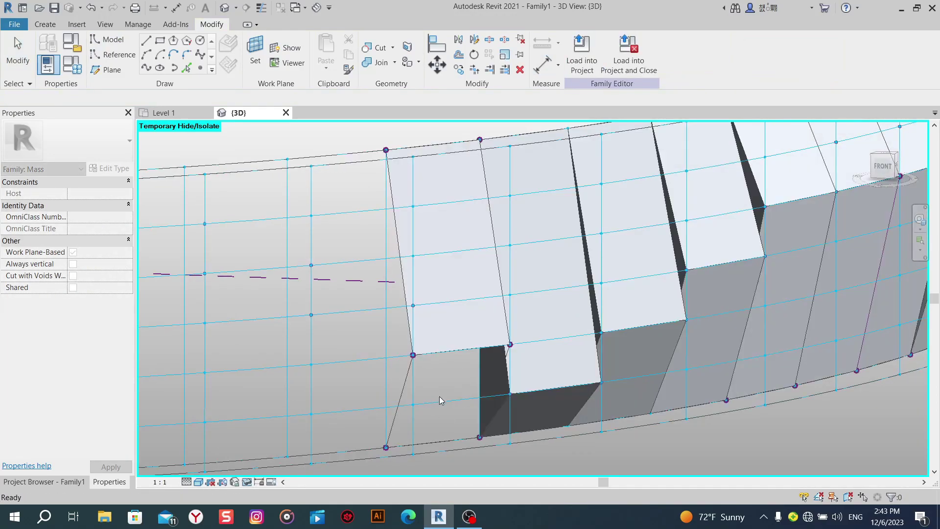
middle_click_drag(480, 480, 474, 426)
left_click(446, 383)
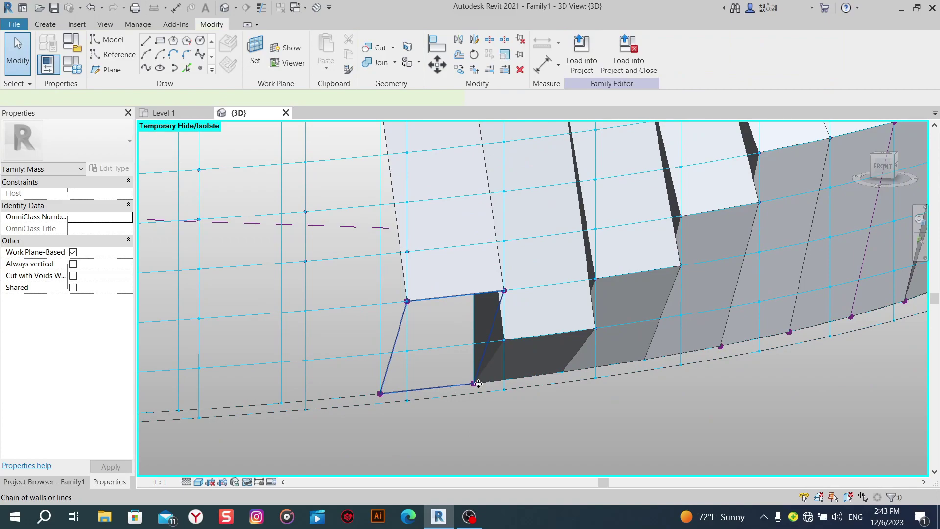
left_click(594, 44)
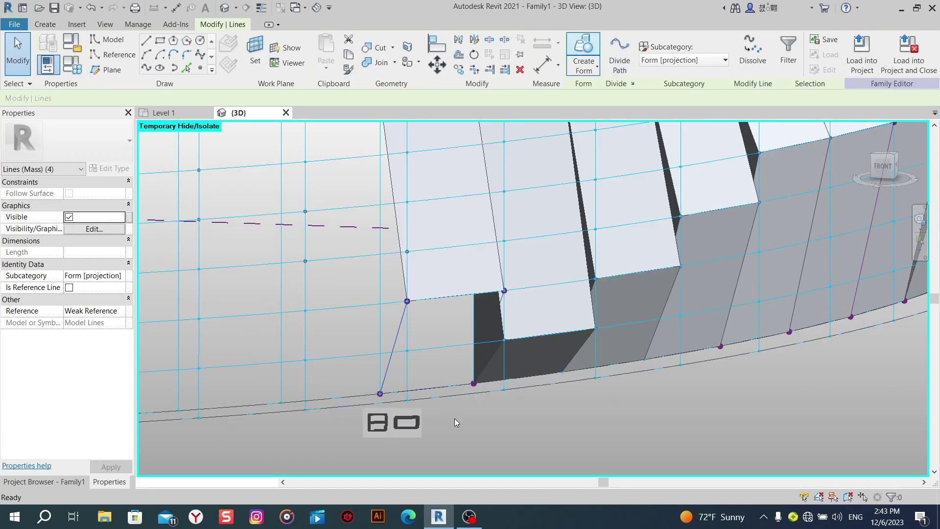
left_click(411, 423)
middle_click_drag(426, 428, 446, 450)
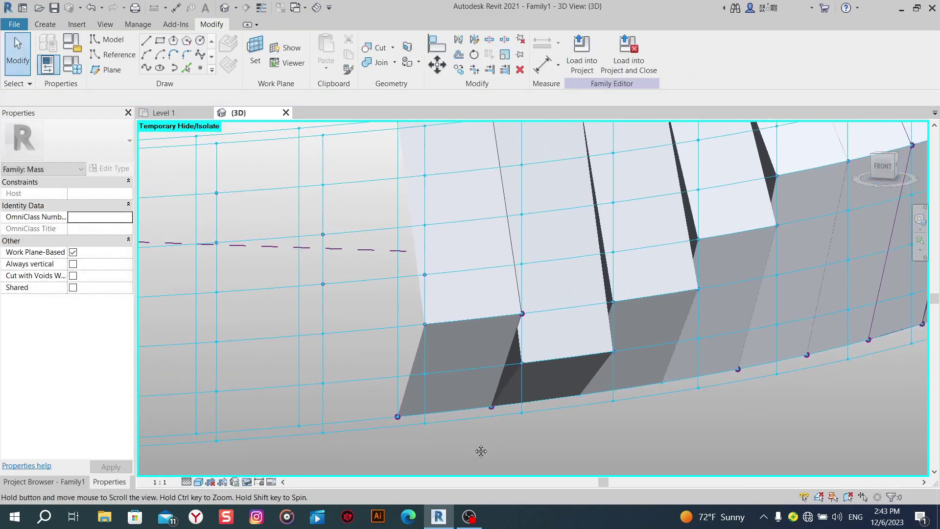
left_click(412, 350)
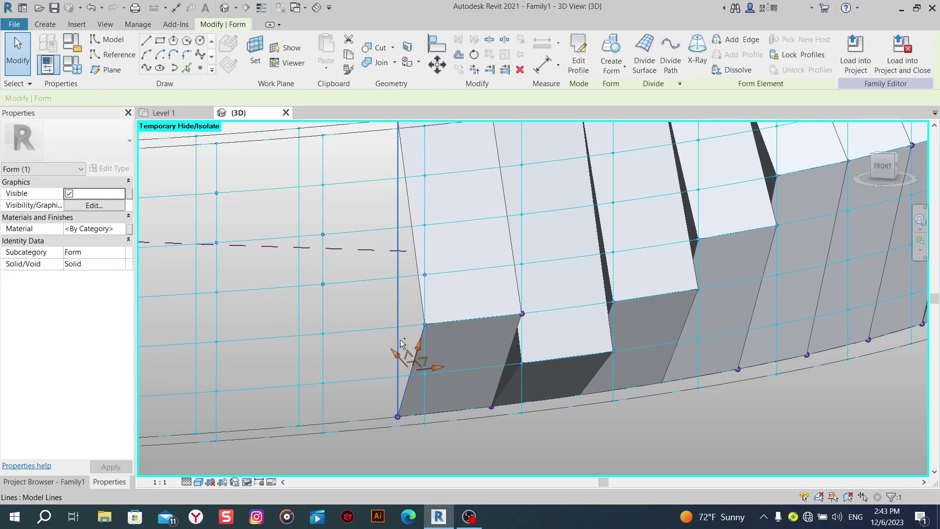
left_click(407, 308)
key("Escape")
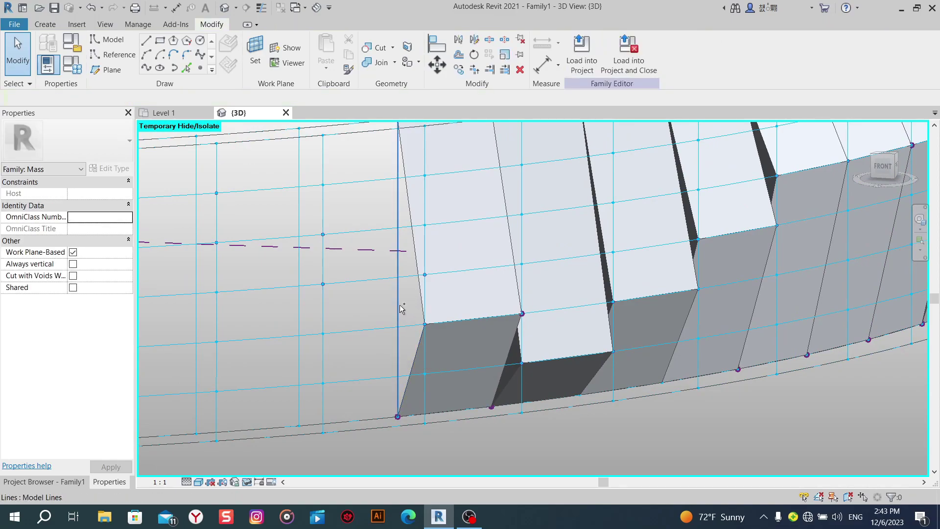
left_click(399, 304)
left_click(411, 357, "ctrl")
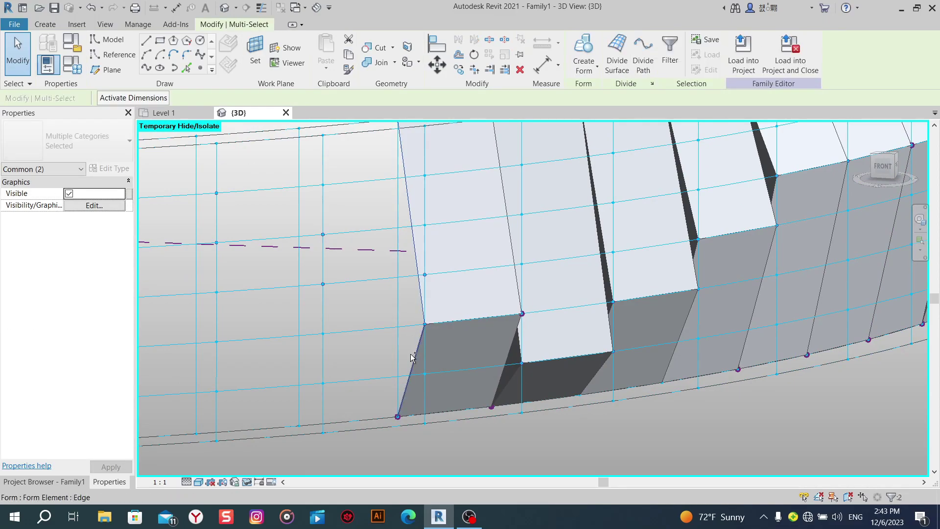
left_click(411, 357, "ctrl")
left_click(593, 44)
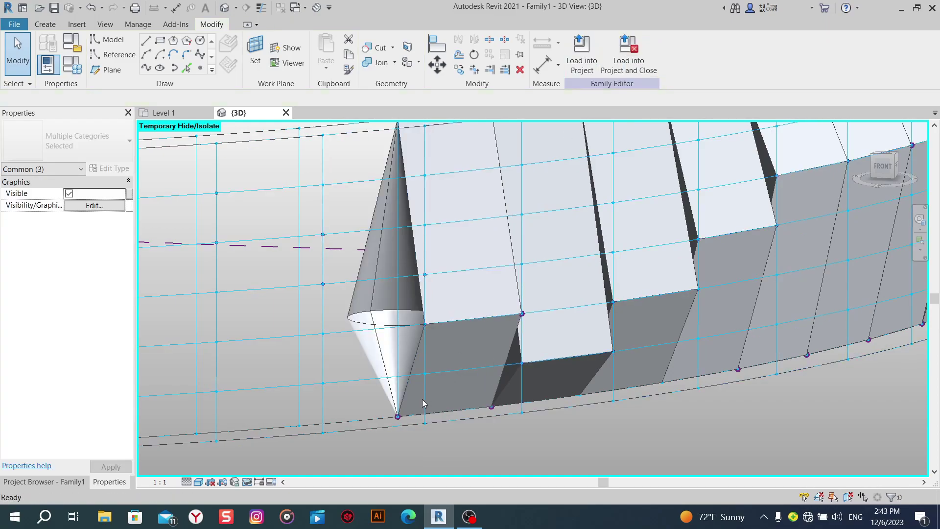
key("ctrl+z")
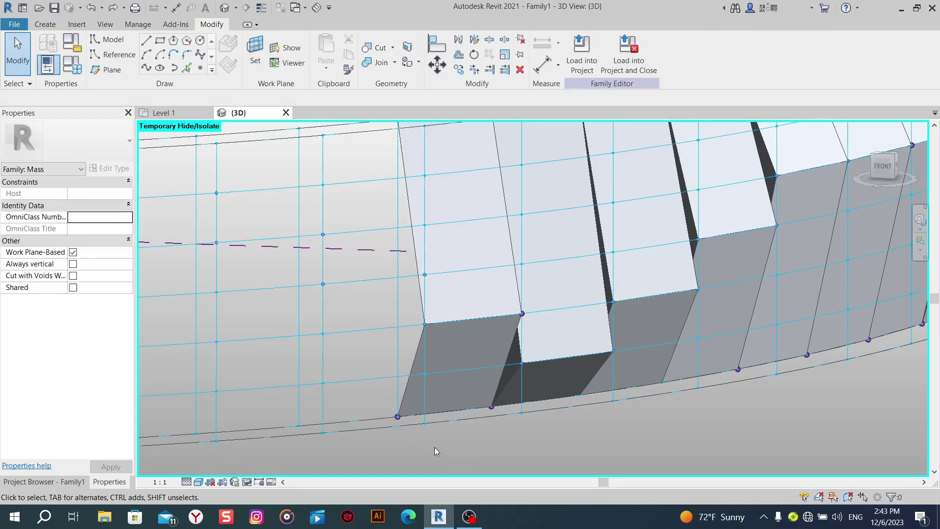
Draw a model line from the bottom surface point up to the top point.
left_click(146, 41)
left_click(397, 421)
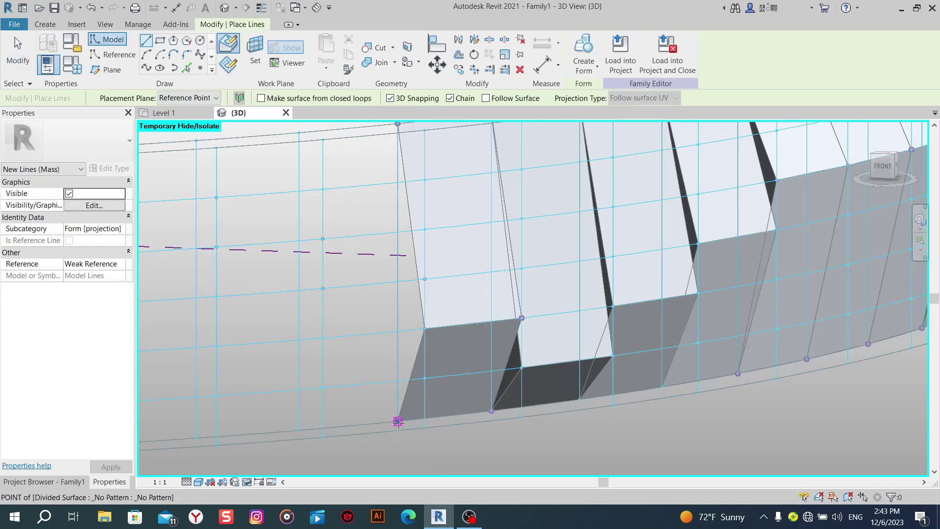
left_click(402, 180)
left_click(500, 302)
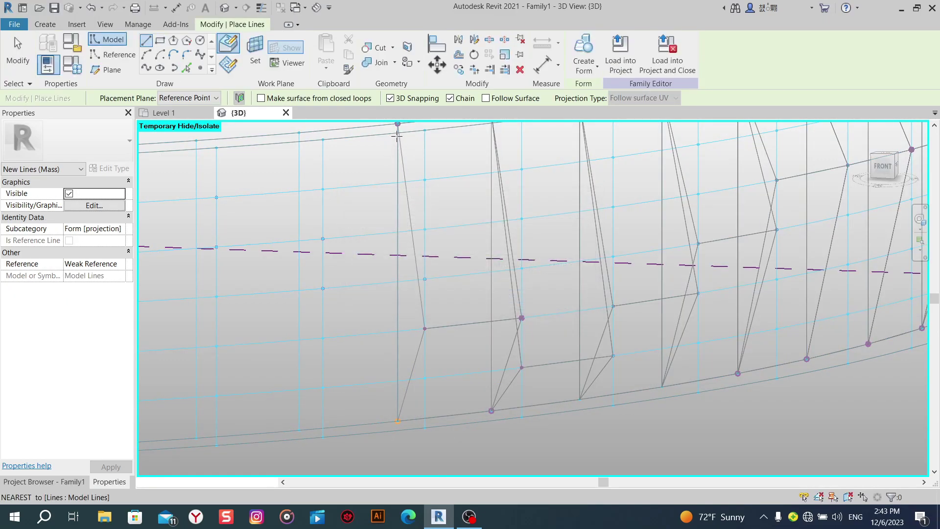
middle_click_drag(397, 125, 397, 155)
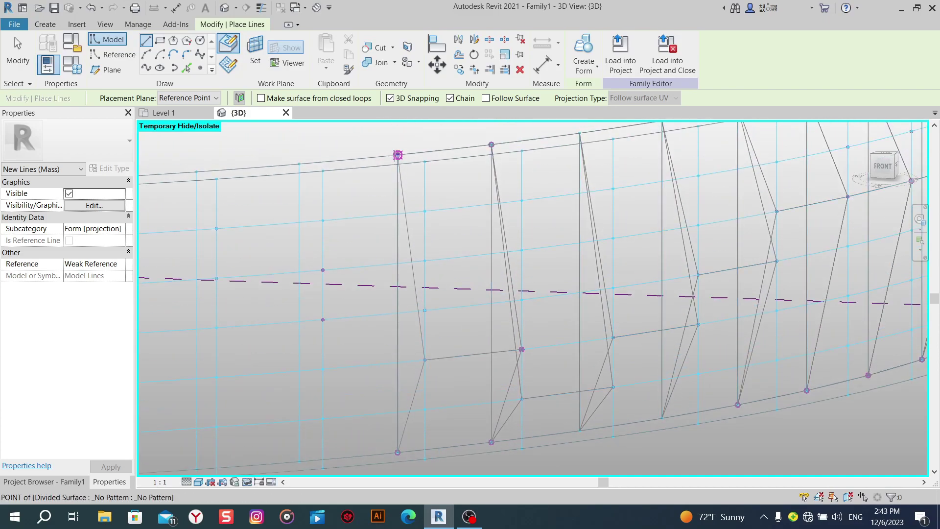
left_click(398, 155)
left_click(519, 300)
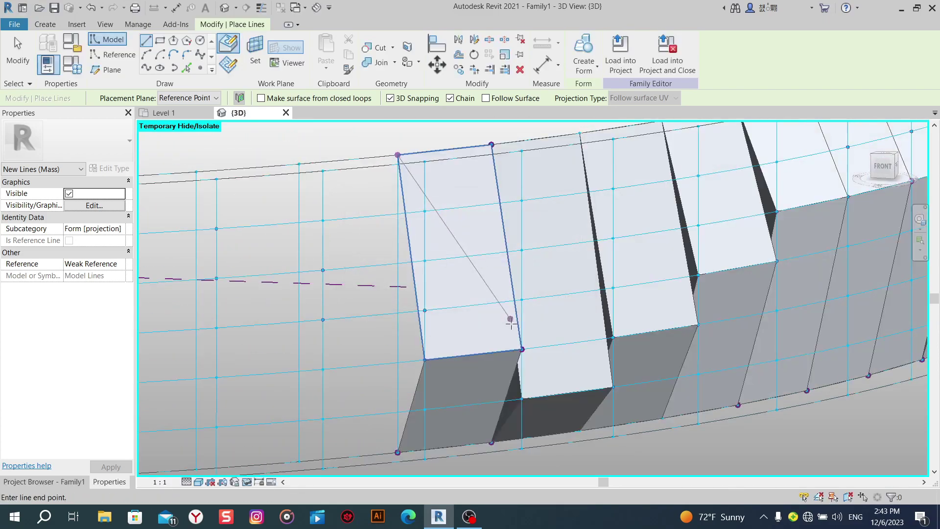
Continue to the middle point, close at the bottom, and select the three lines.
left_click(425, 360)
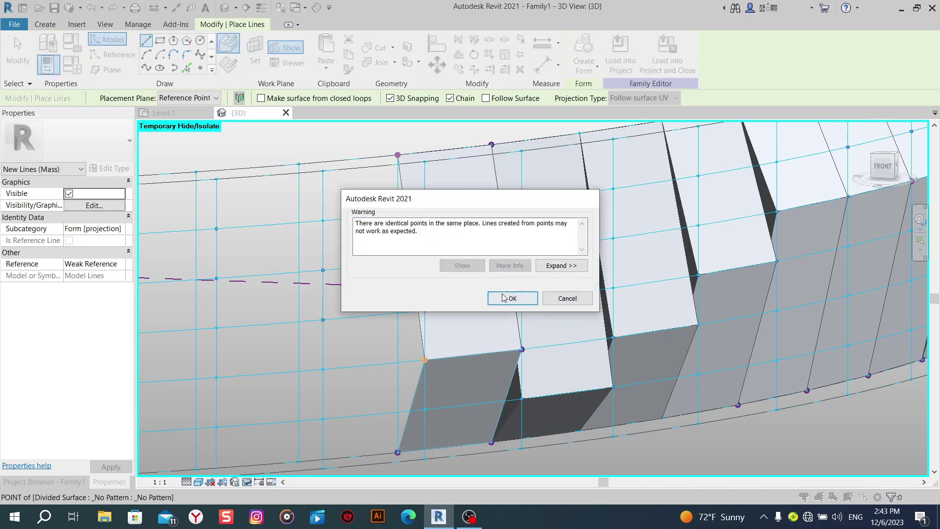
key("Return")
left_click(396, 451)
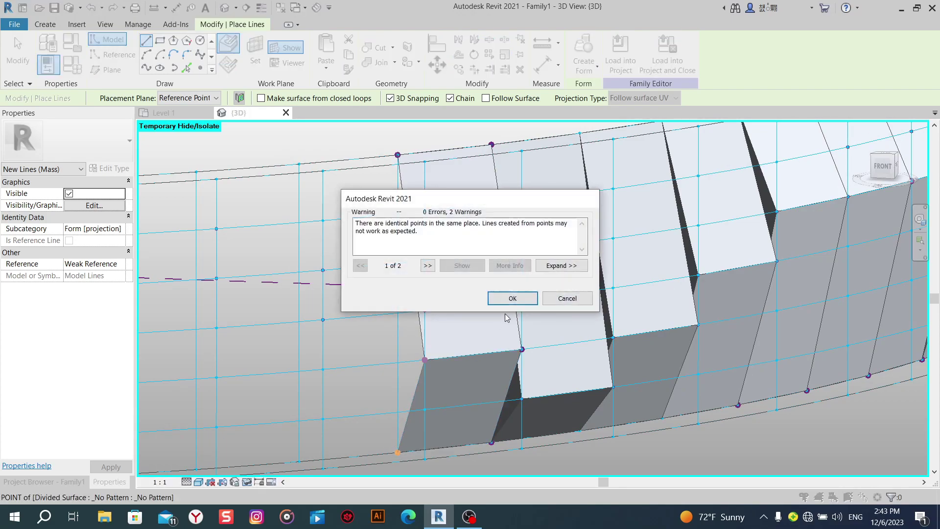
key("Return")
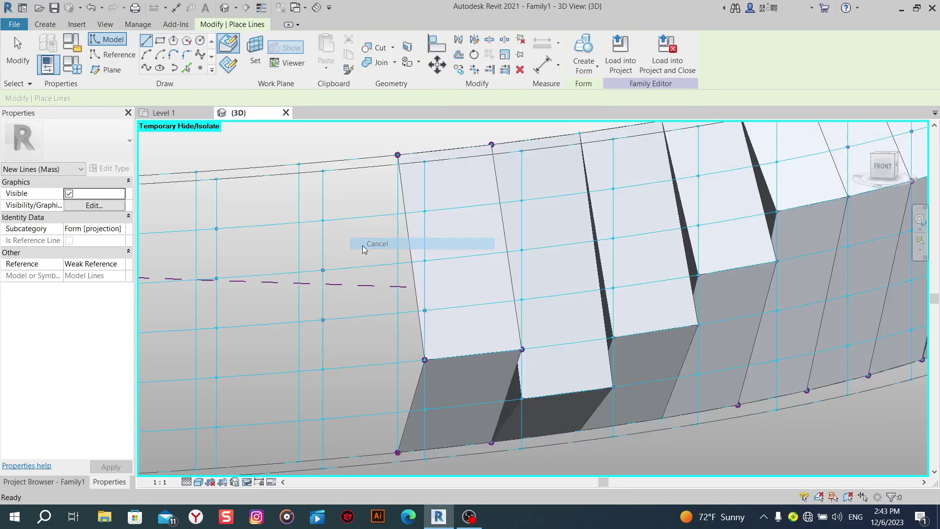
left_click(398, 155)
key("Escape")
key("Escape")
left_click(415, 299)
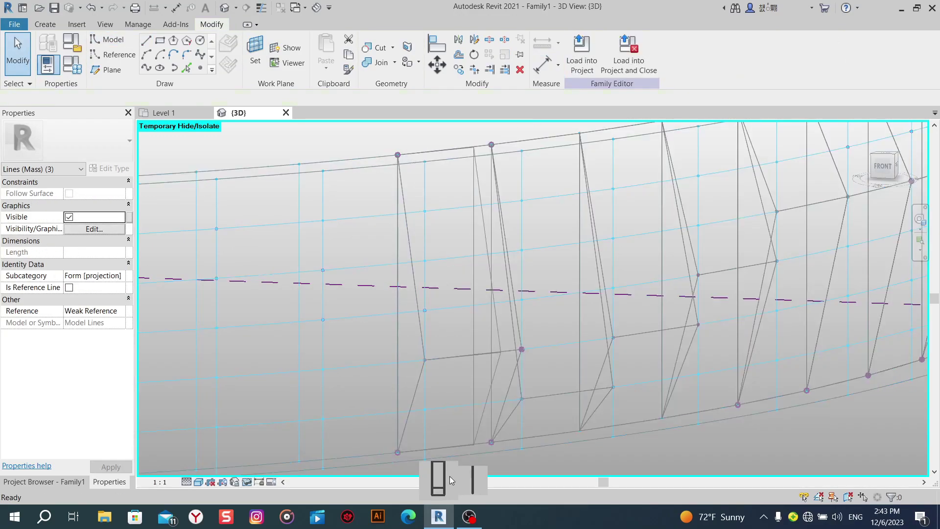
Create a solid form from the triangle and check it in Wireframe.
left_click(466, 480)
mouse_move(456, 391)
middle_mouse_down()
mouse_move(453, 353)
mouse_move(449, 423)
mouse_move(460, 400)
middle_mouse_up()
left_click(199, 482)
left_click(230, 416)
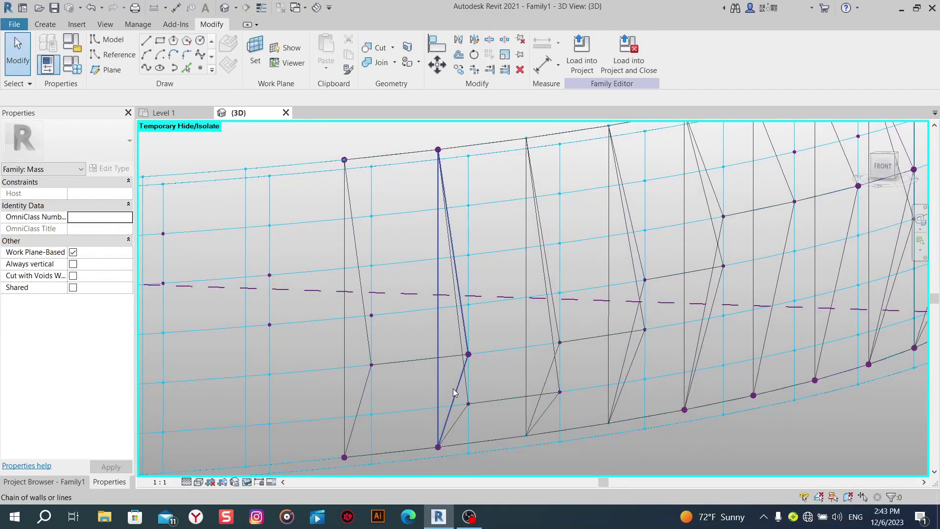
left_click(455, 397)
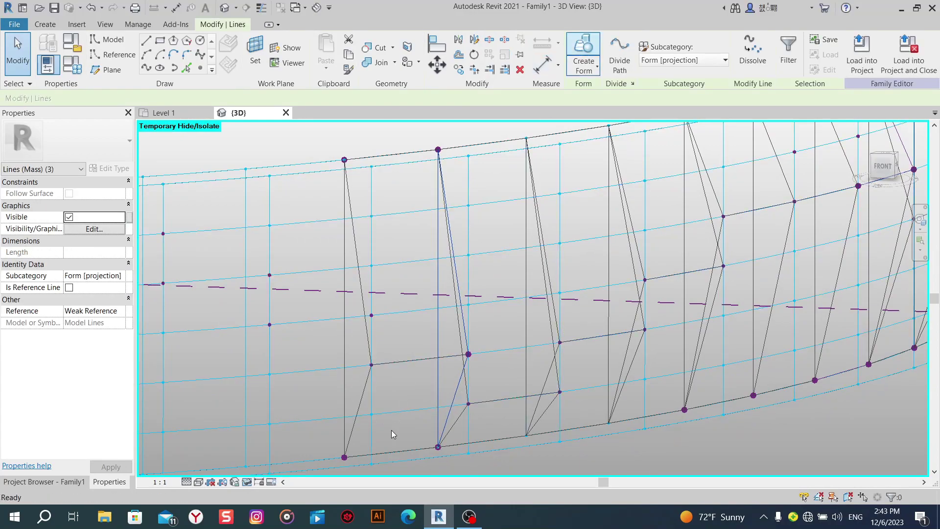
key("Escape")
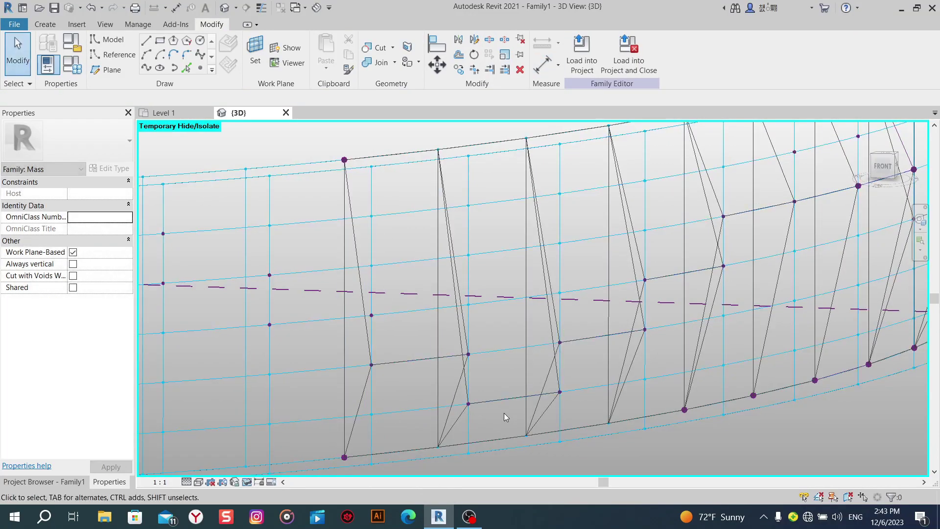
Return the view to Shaded and zoom in on the new wedge.
left_click(223, 482)
left_click(243, 444)
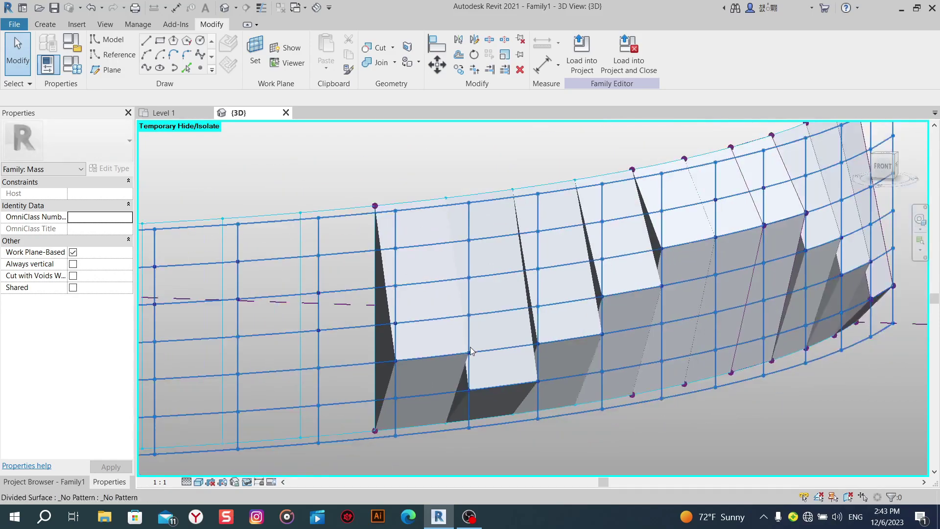
middle_click_drag(479, 408, 492, 404)
scroll(493, 405, "up", 2)
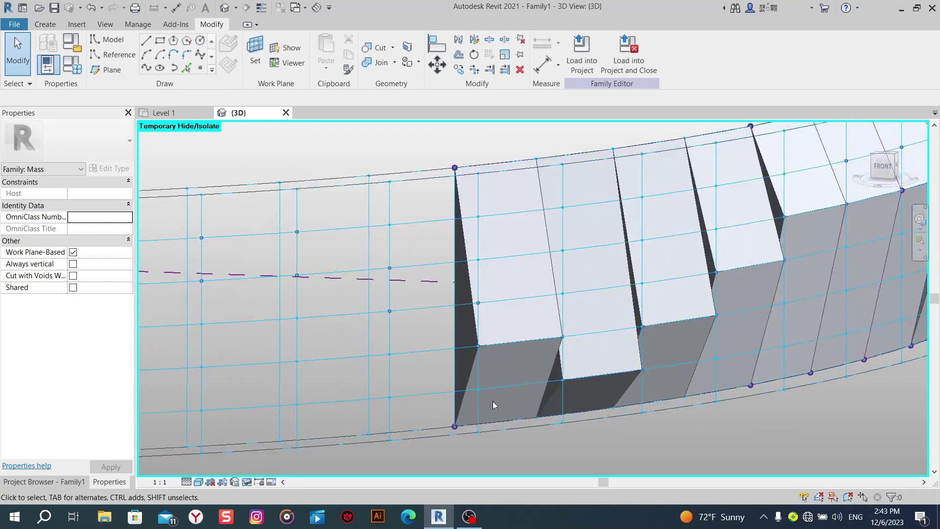
left_click(148, 42)
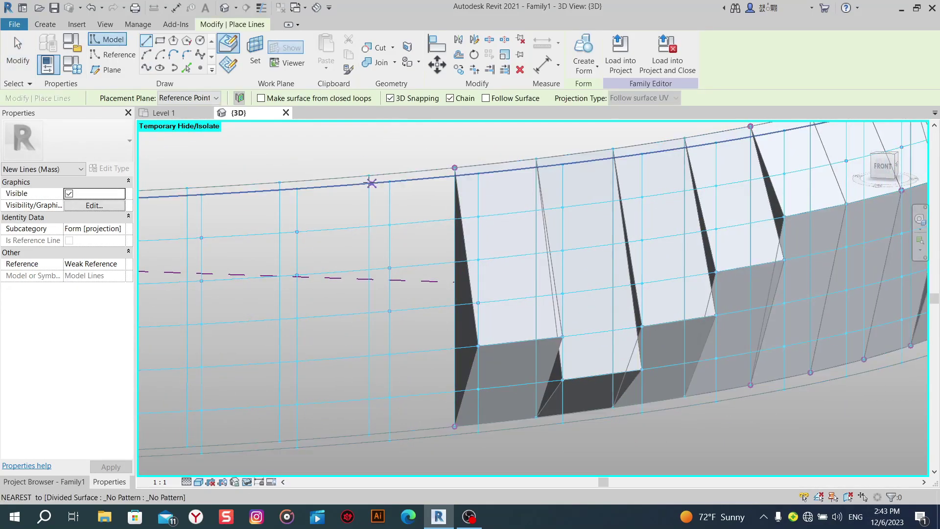
Trace the upper panel's outline through the middle, top and edge surface points.
left_click(389, 311)
left_click(509, 300)
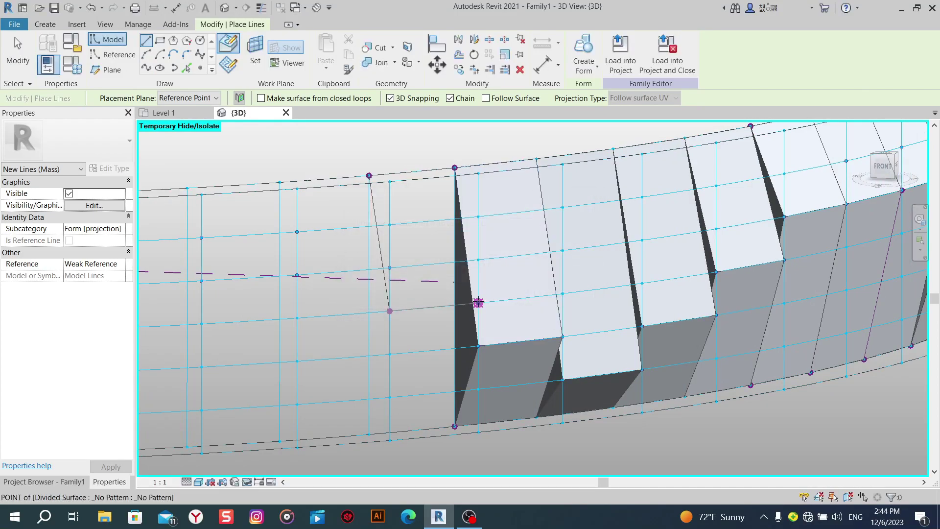
left_click(479, 302)
left_click(517, 297)
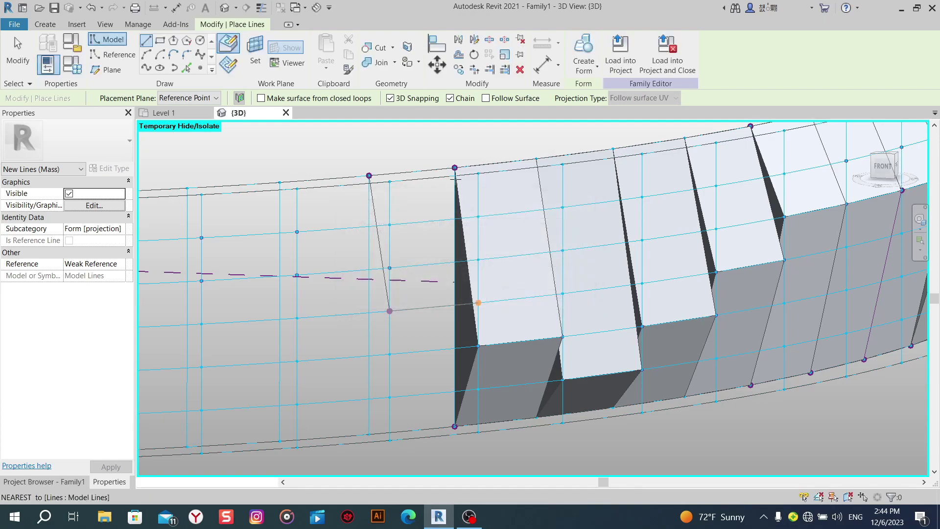
left_click(455, 168)
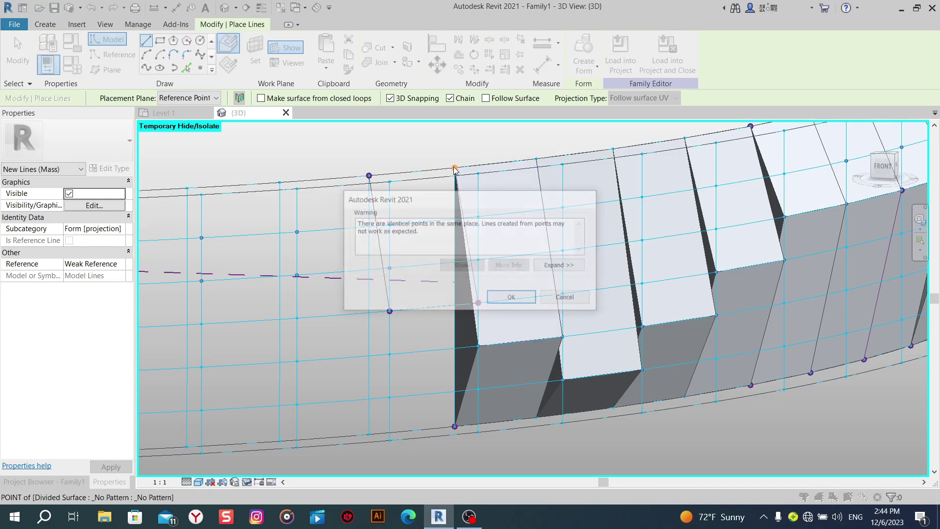
left_click(512, 298)
left_click(369, 176)
left_click(369, 175)
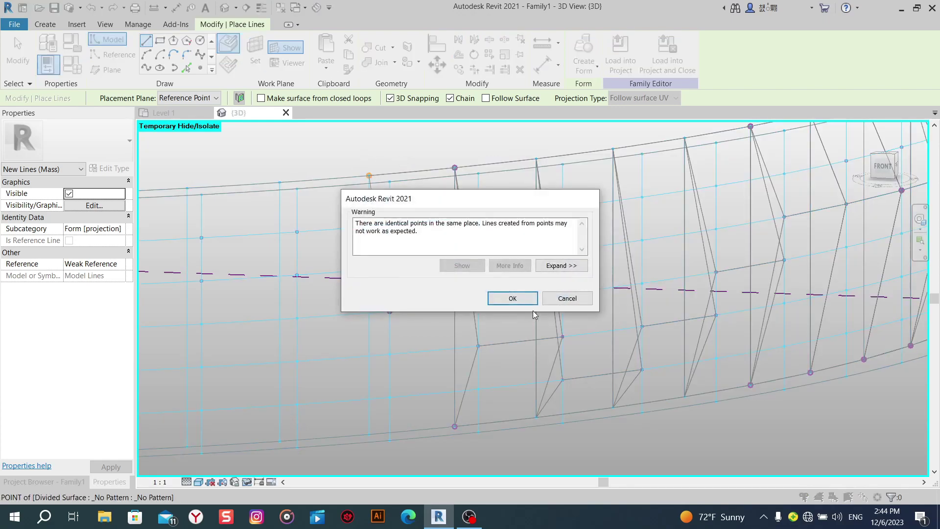
left_click(512, 297)
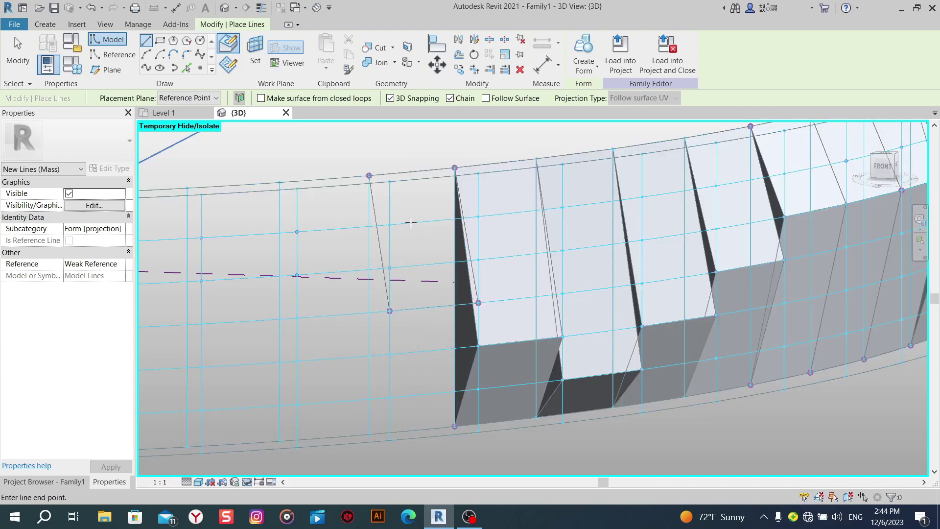
Trace the lower panel's outline from the middle point down to the bottom corners.
left_click(389, 311)
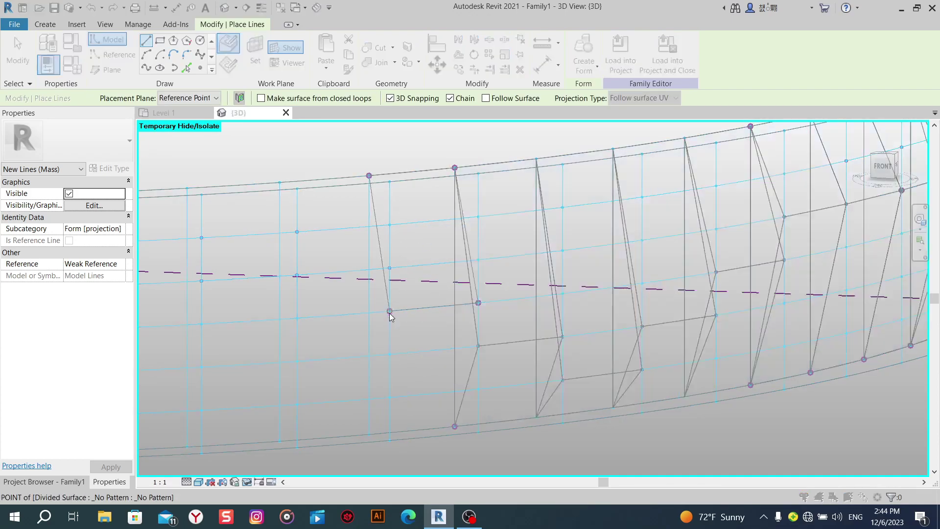
left_click(492, 301)
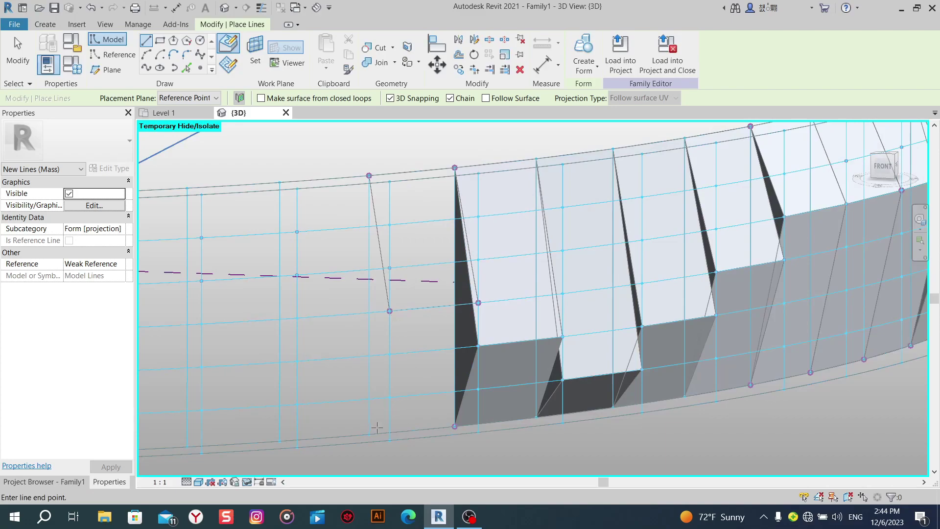
left_click(368, 434)
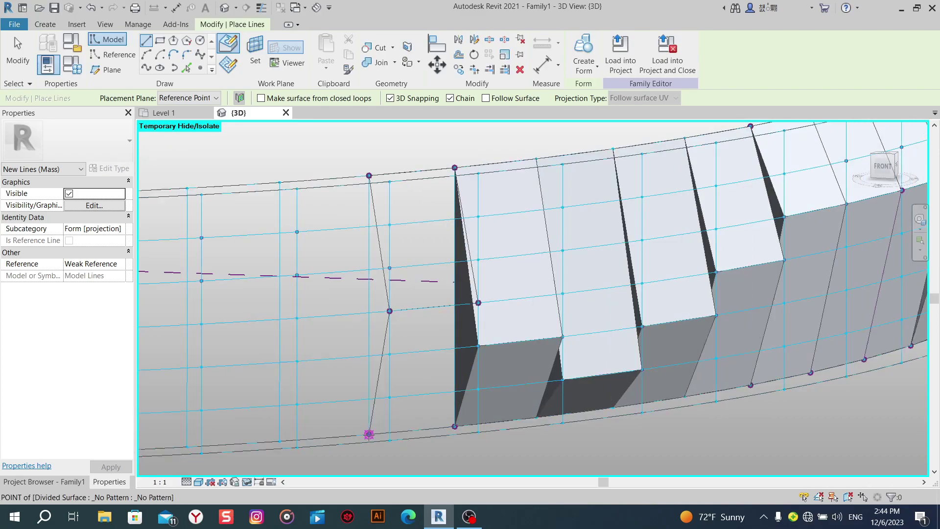
left_click(454, 426)
left_click(509, 298)
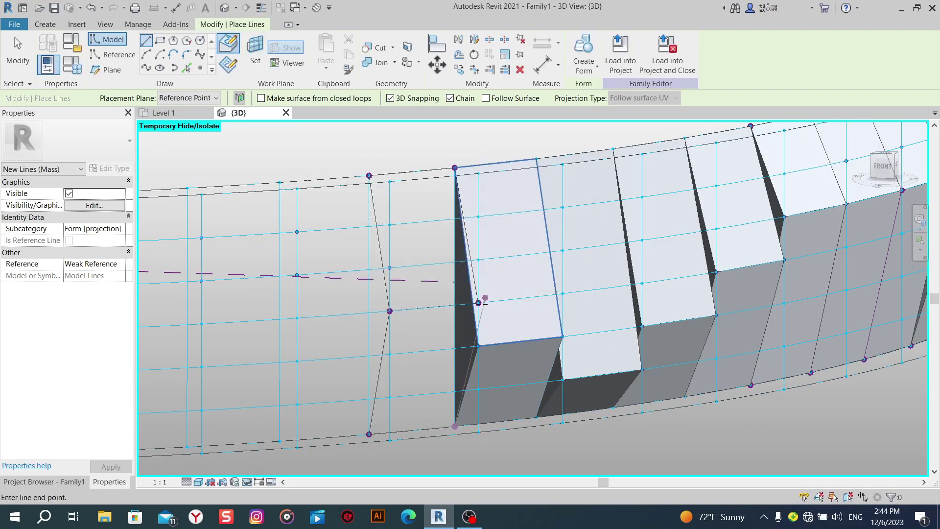
left_click(478, 302)
left_click(512, 299)
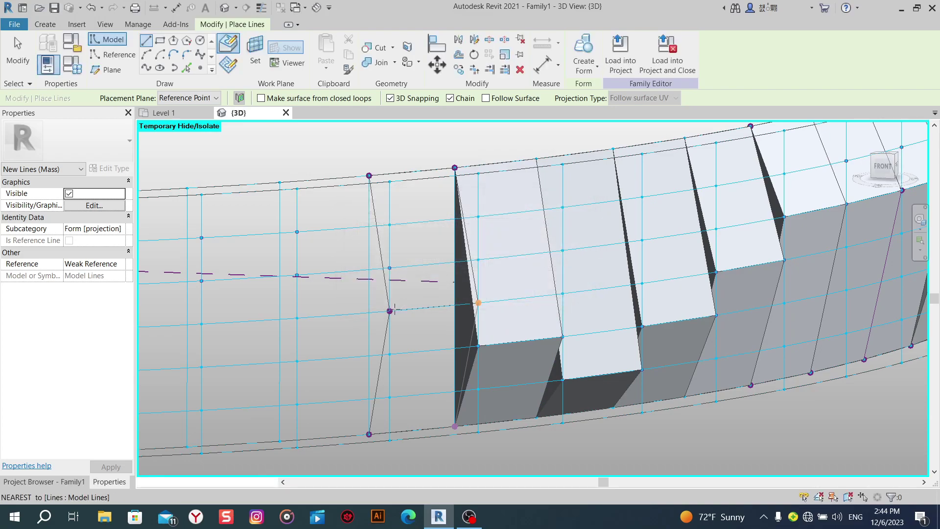
left_click(394, 308)
left_click(506, 298)
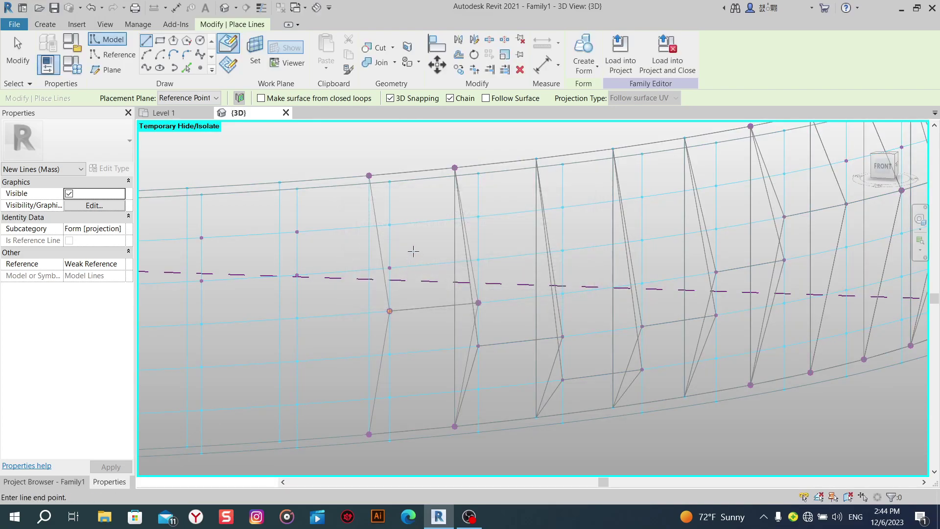
key("Escape")
key("Escape")
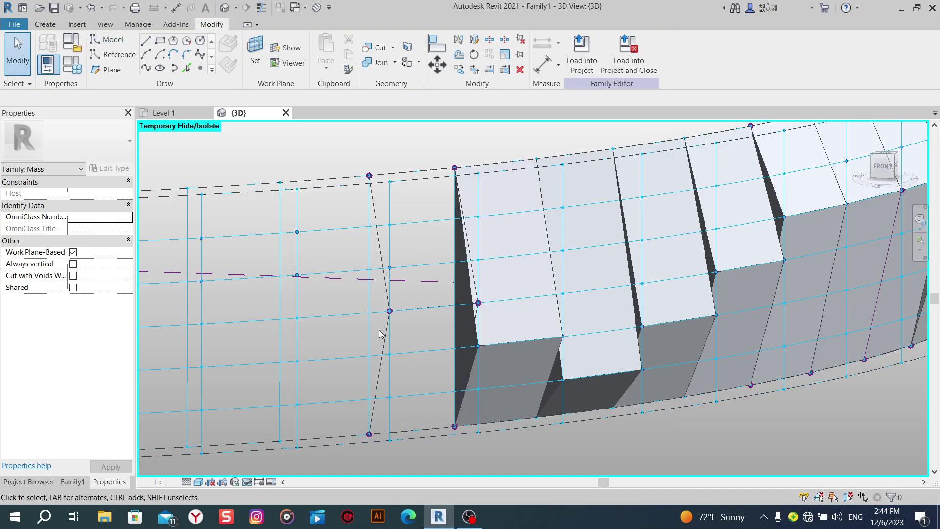
Turn the lower and upper outlines into surface forms.
left_click(391, 330)
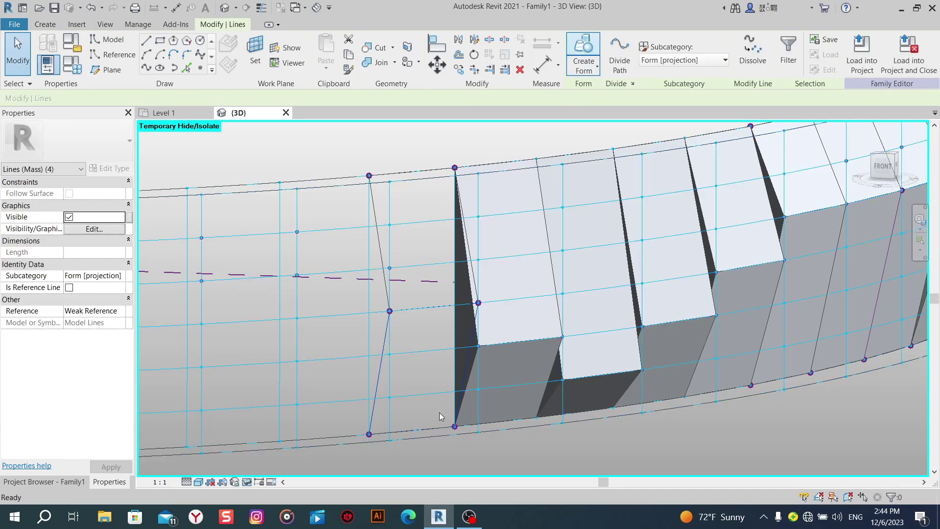
left_click(399, 458)
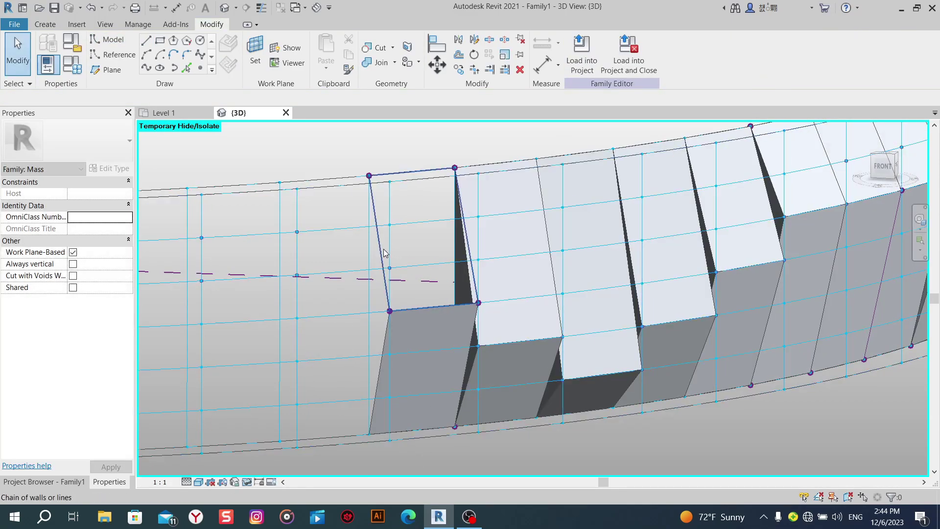
left_click(383, 252)
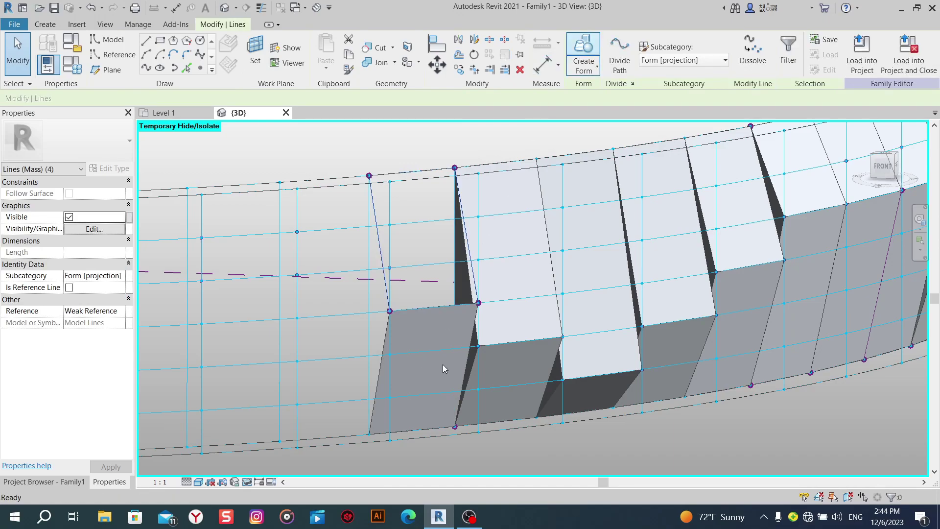
key("c")
key("f")
left_click(430, 343)
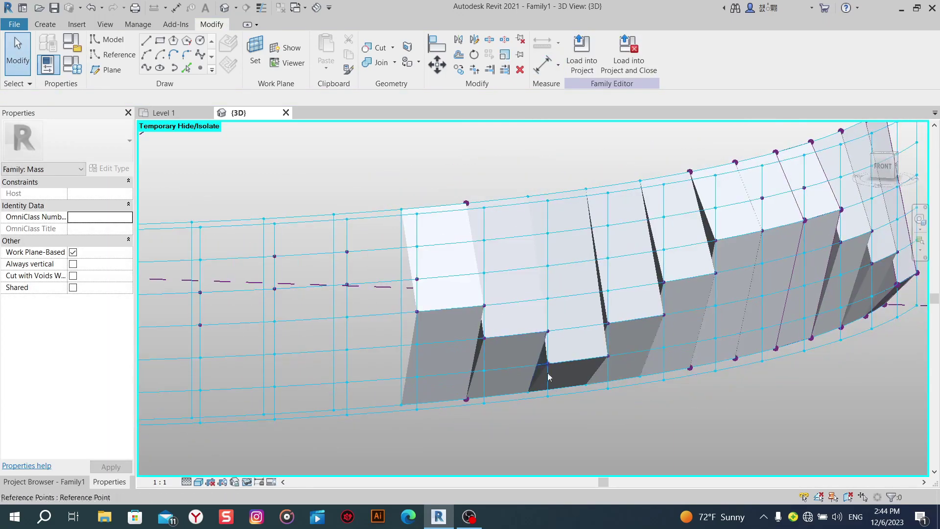
scroll(359, 178, "up", 3)
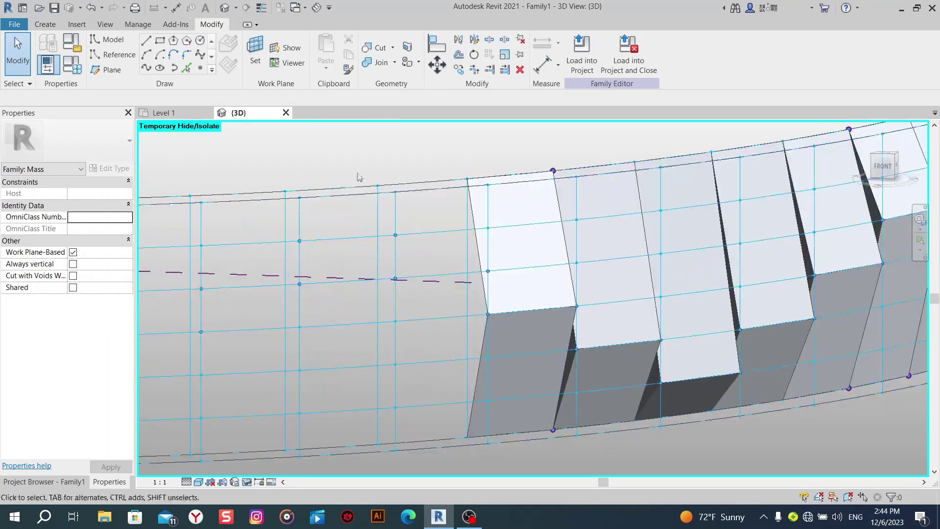
Draw model lines from the bay's top grid points down to the mid-height points for the upper outline.
left_click(145, 40)
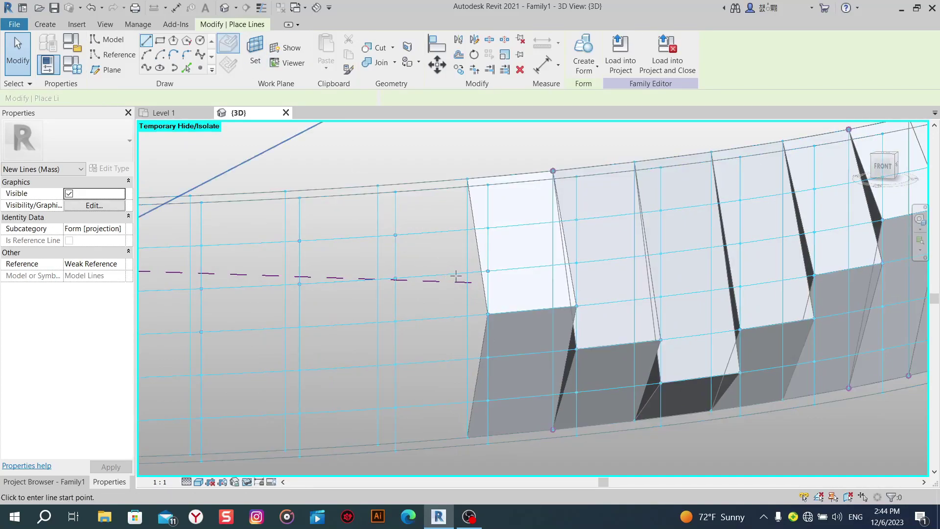
mouse_move(463, 277)
middle_mouse_down("shift")
mouse_move(473, 305)
mouse_move(401, 267)
middle_mouse_up("shift")
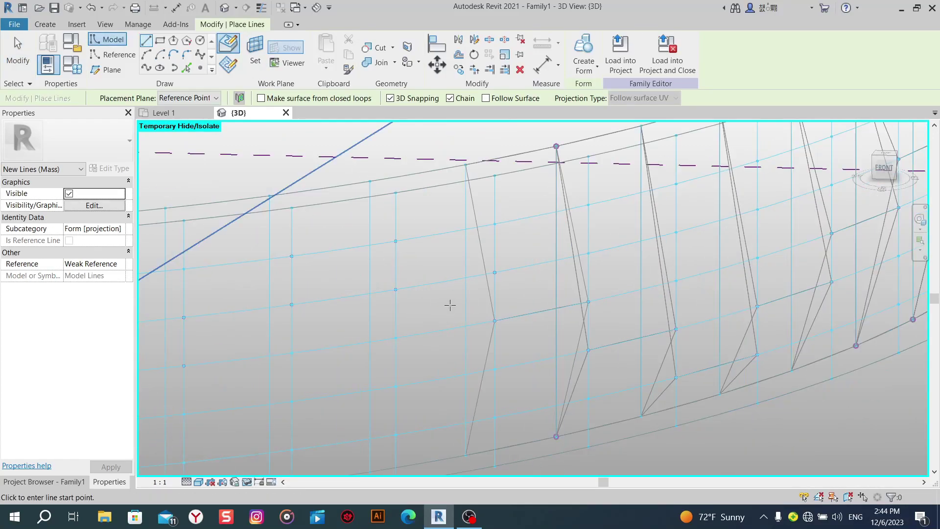
mouse_move(449, 304)
middle_mouse_down("shift")
mouse_move(455, 311)
mouse_move(414, 294)
middle_mouse_up("shift")
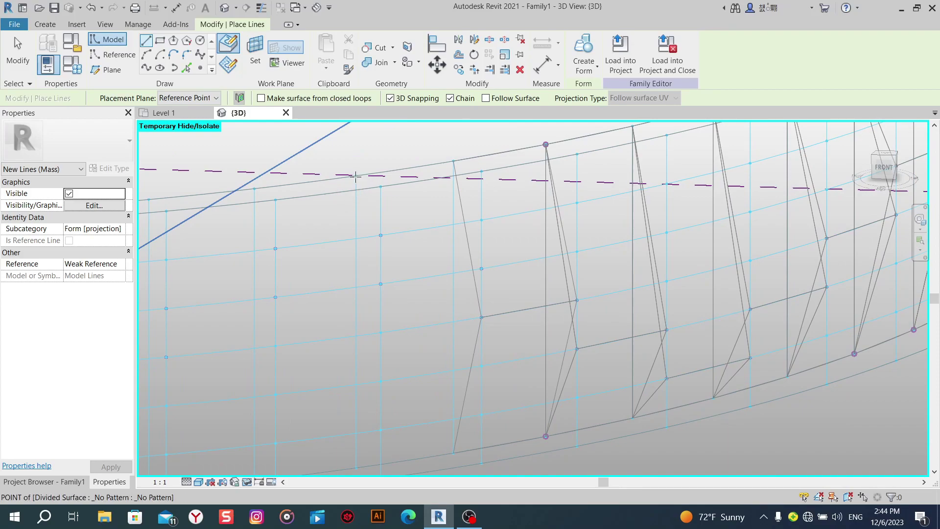
left_click(356, 176)
left_click(380, 284)
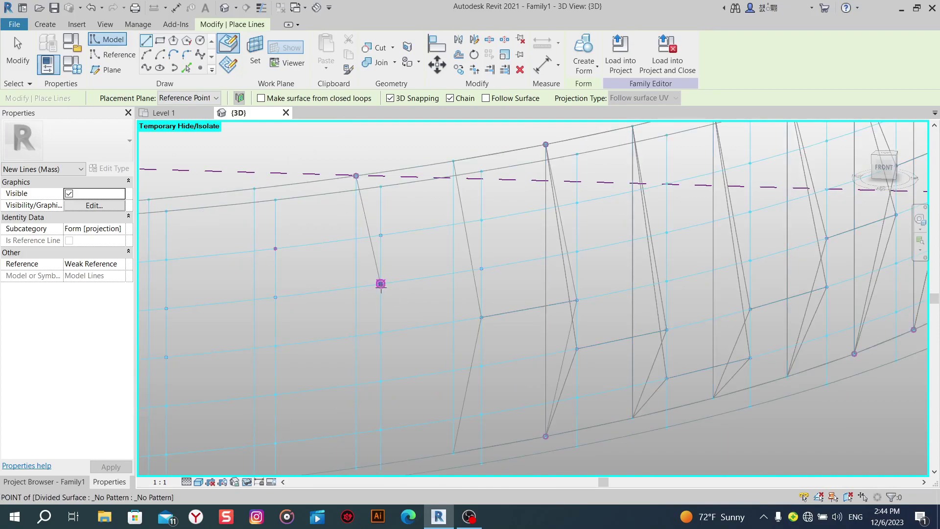
left_click(497, 298)
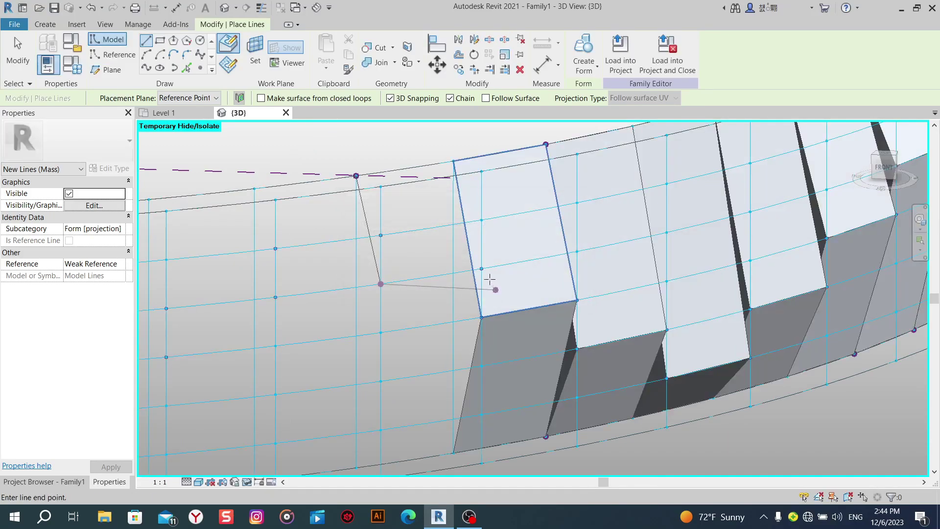
left_click(483, 268)
left_click(509, 298)
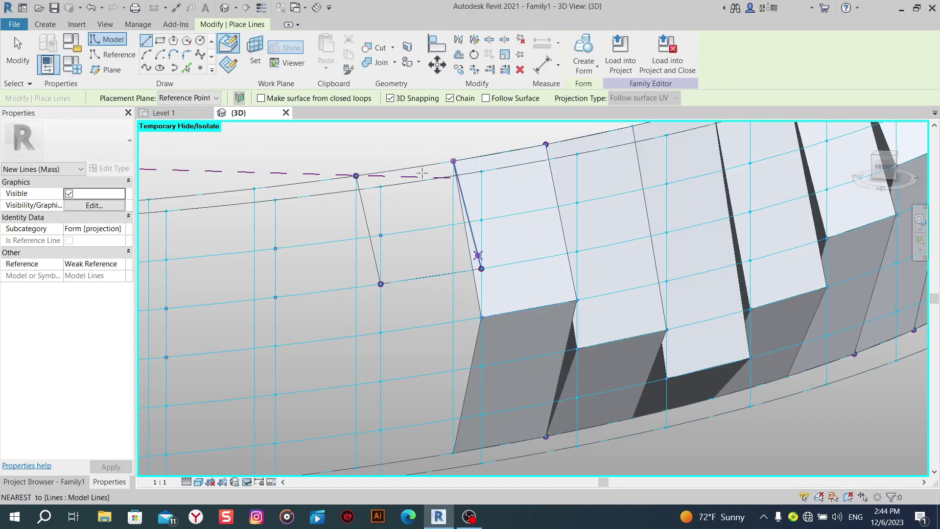
left_click(454, 160)
left_click(356, 175)
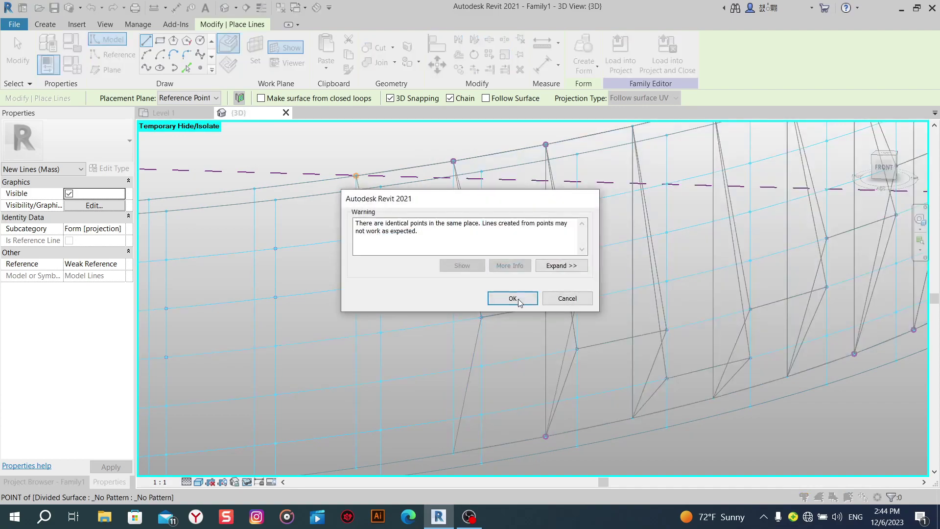
left_click(515, 298)
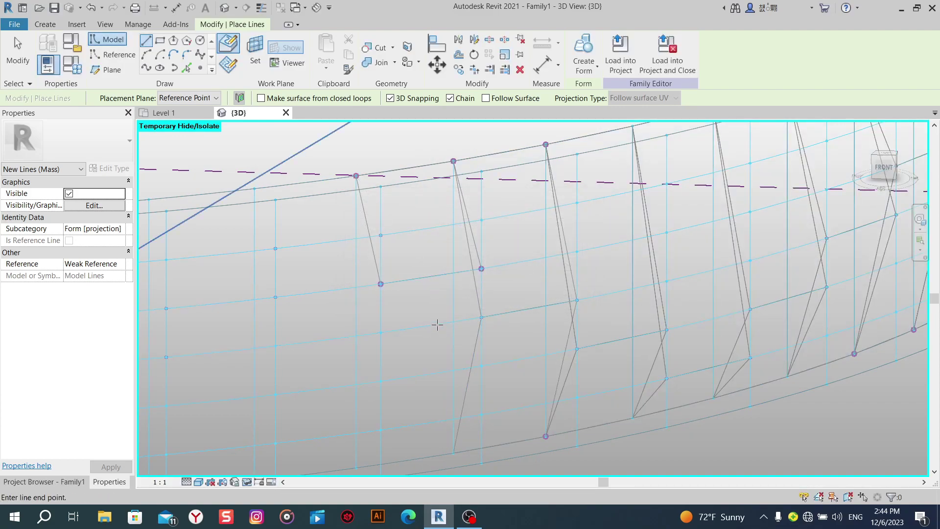
key("Escape")
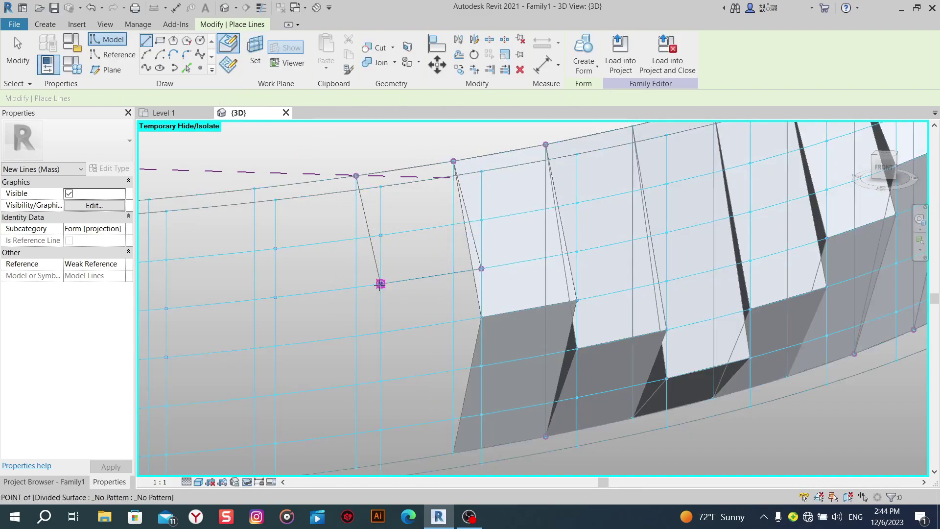
Draw the lower panel outline from mid-height down to the bottom edge points and close it.
left_click(380, 284)
left_click(515, 298)
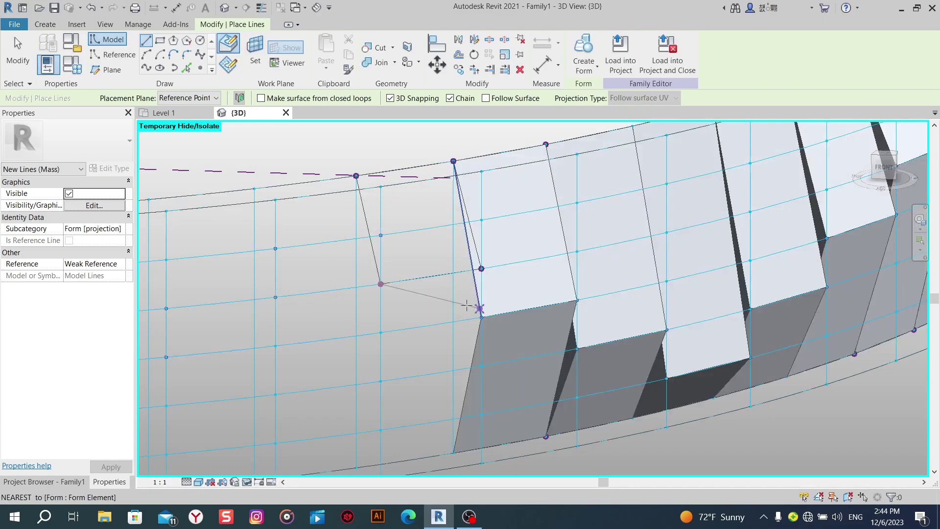
left_click(356, 459)
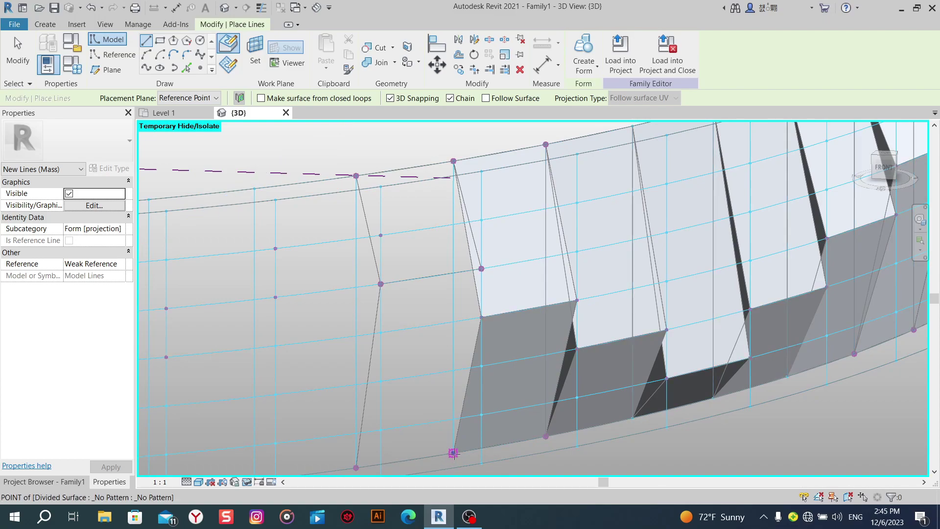
left_click(453, 453)
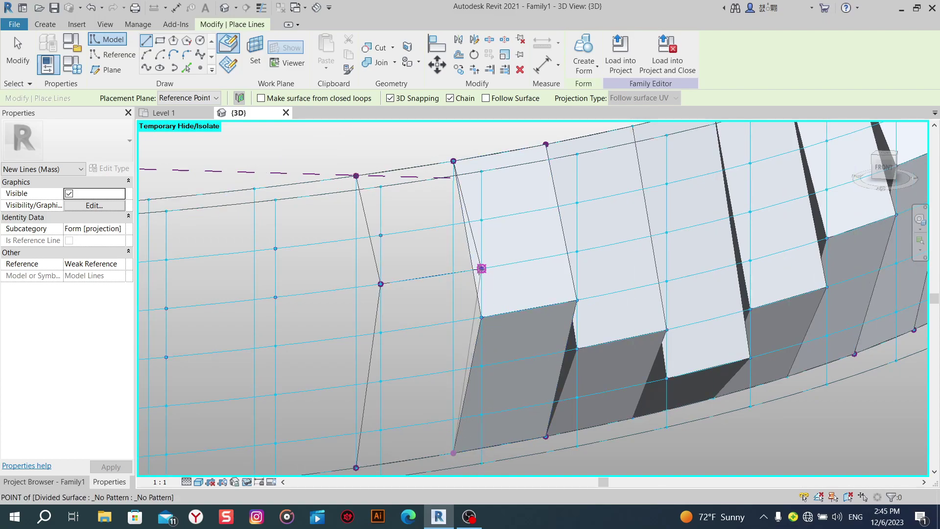
left_click(481, 268)
left_click(512, 300)
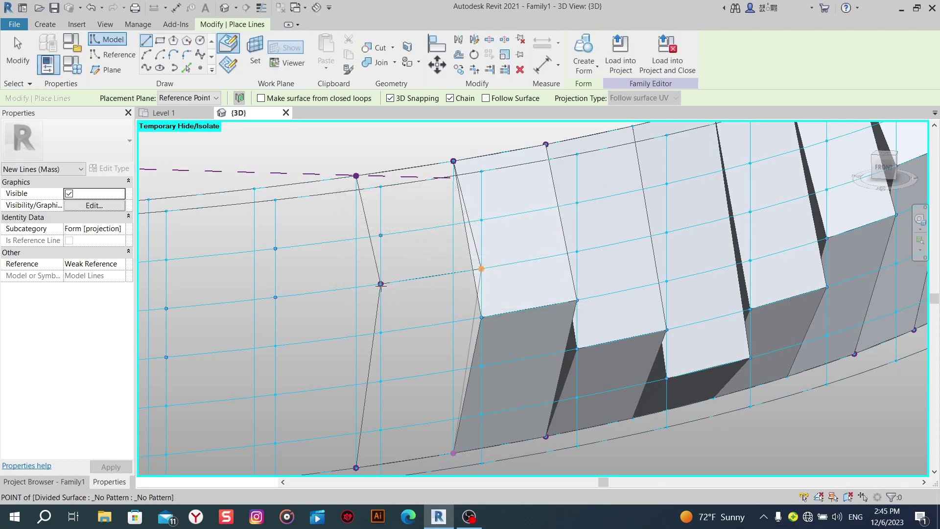
left_click(380, 284)
left_click(510, 298)
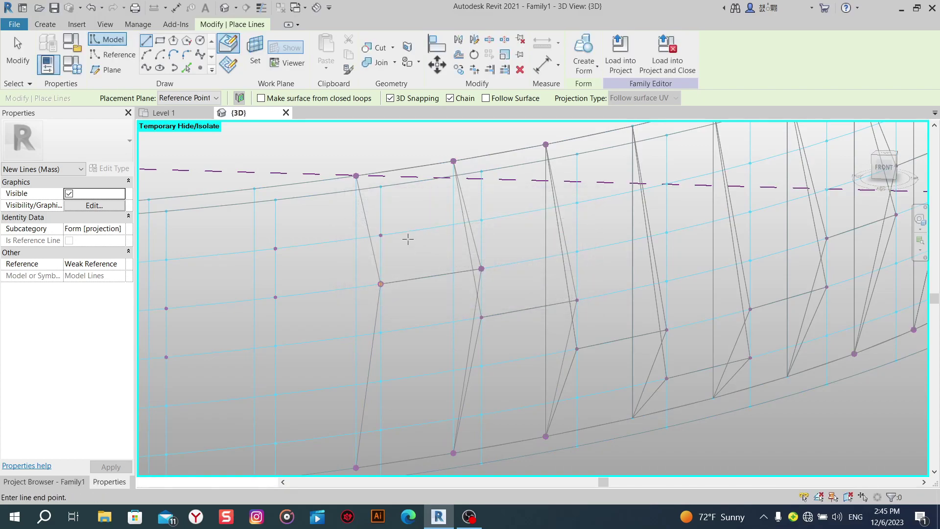
key("Escape")
key("Escape")
key("Tab")
Create forms from the lower and upper panel outlines.
left_click(373, 342)
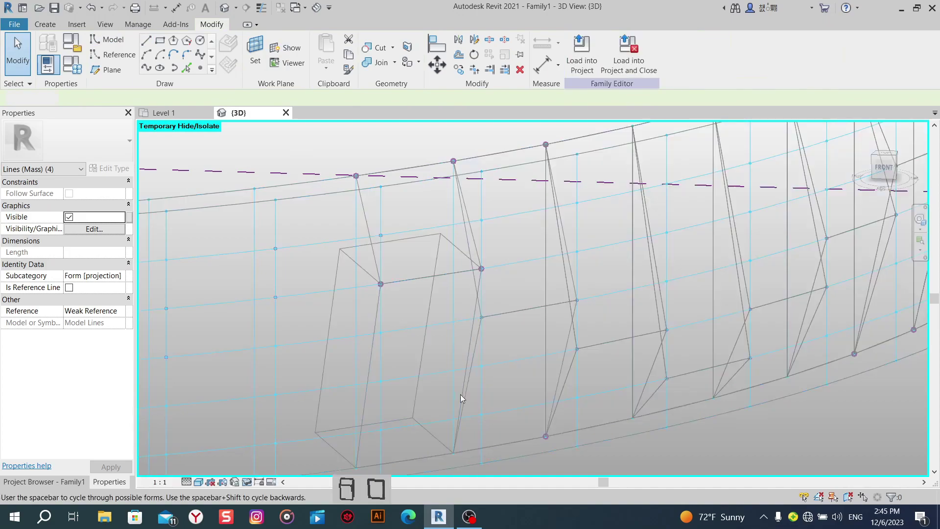
left_click(377, 488)
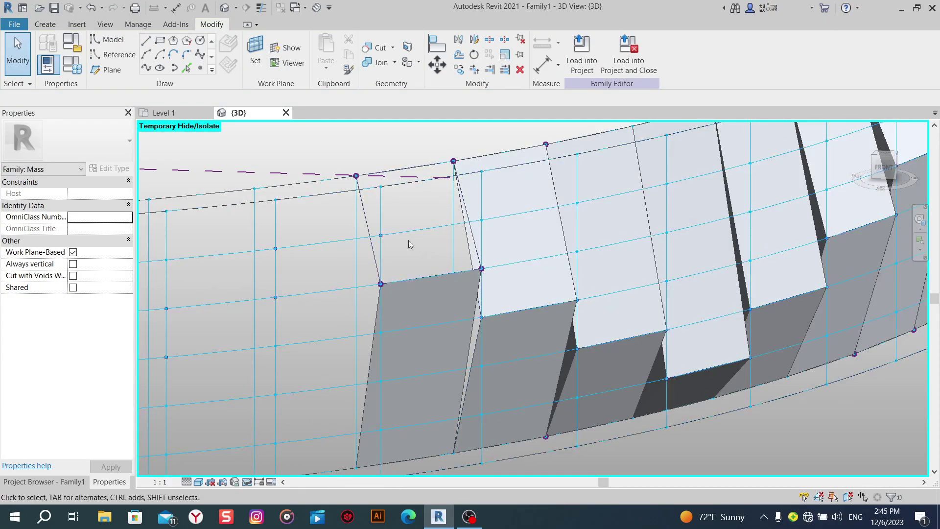
left_click(376, 256)
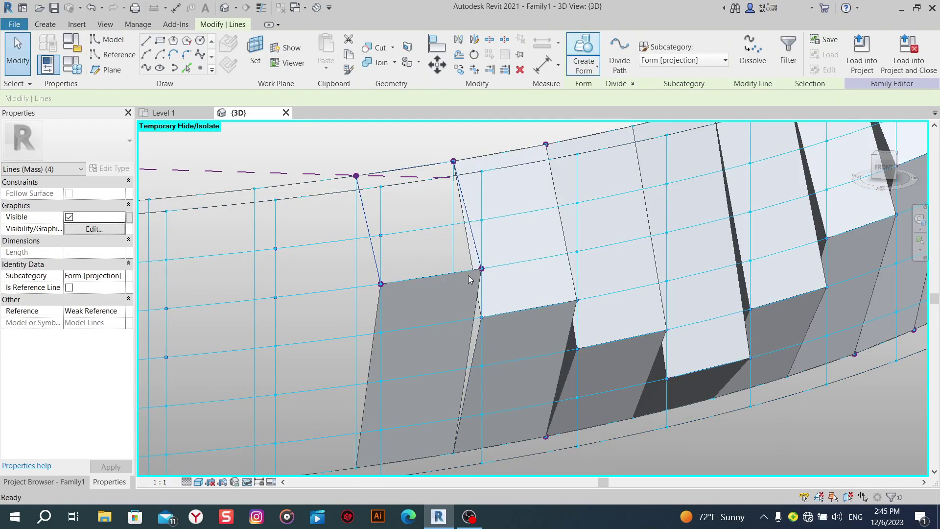
left_click(423, 318)
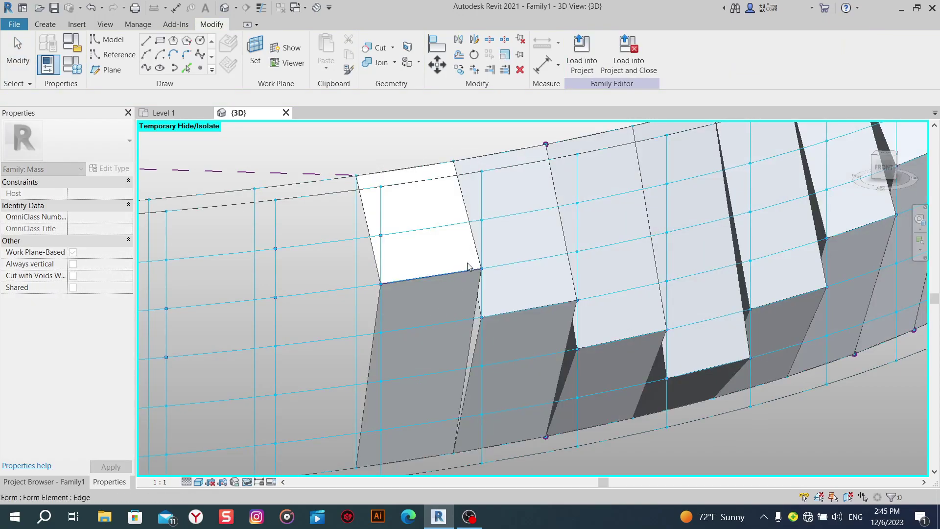
left_click(467, 267)
Switch the view to wireframe and frame the next panel bay.
middle_click_drag(458, 362, 465, 399, "shift")
key("Escape")
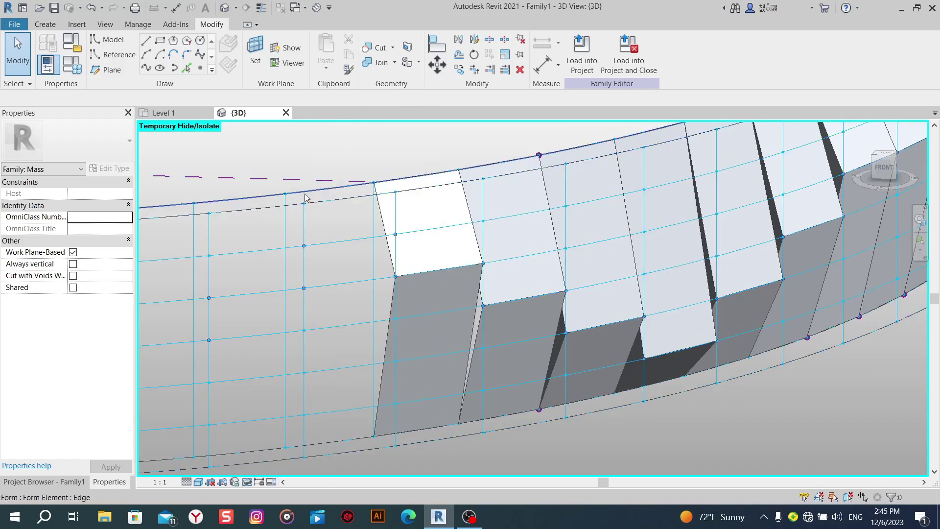
left_click(150, 43)
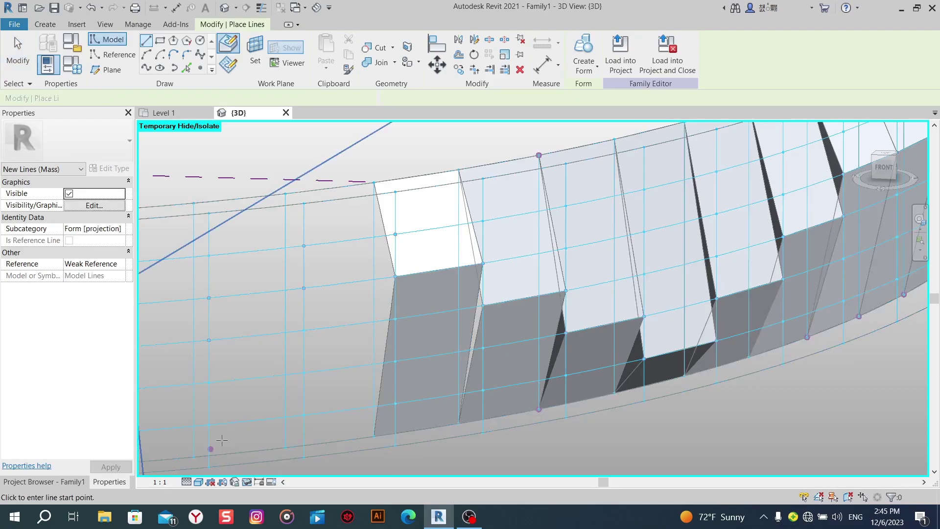
left_click(198, 482)
left_click(227, 420)
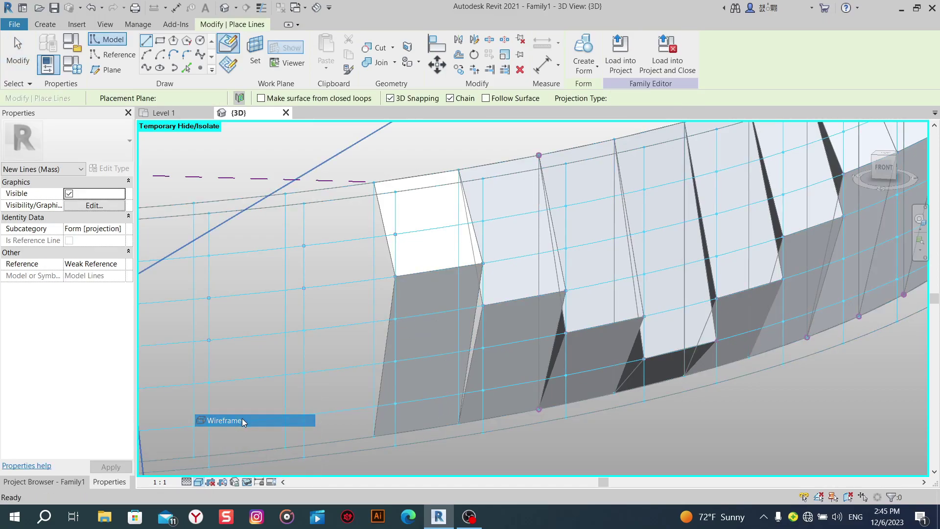
middle_click_drag(507, 362, 470, 372)
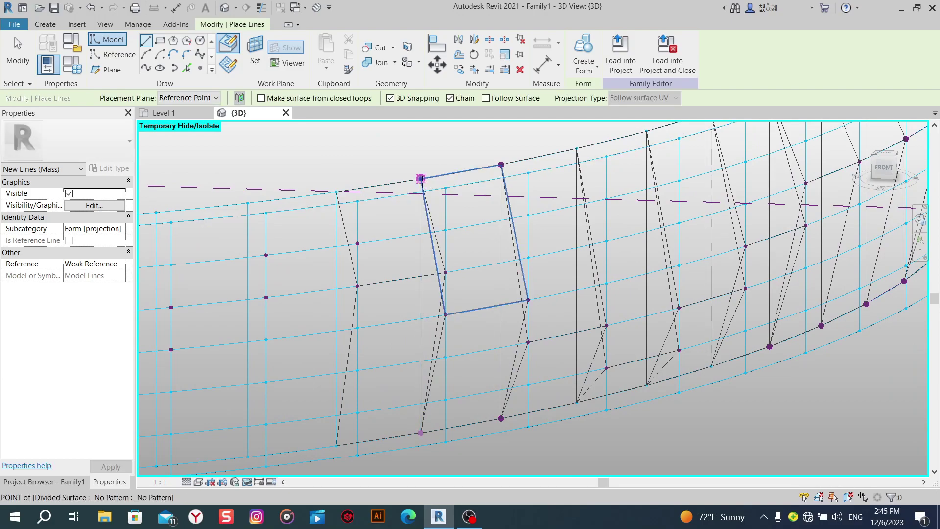
Draw a model line connecting two divided-surface grid points.
left_click(420, 178)
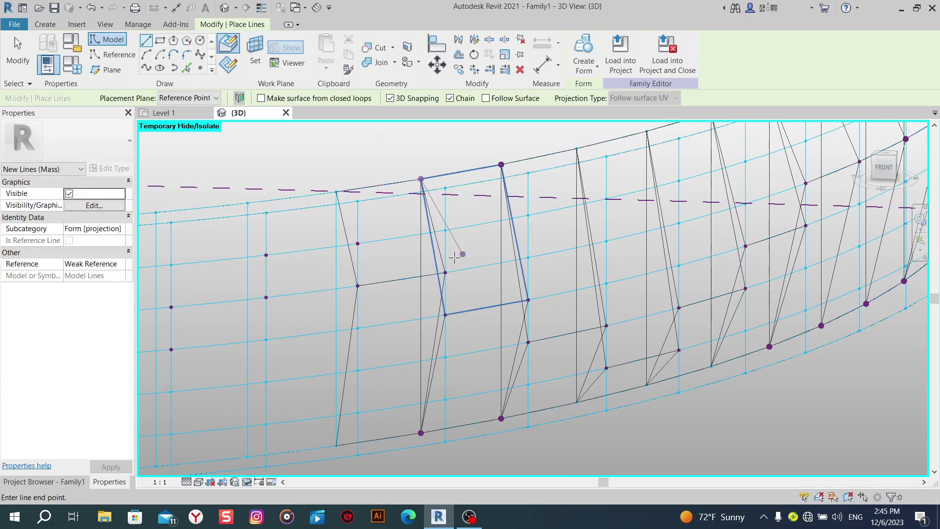
left_click(445, 273)
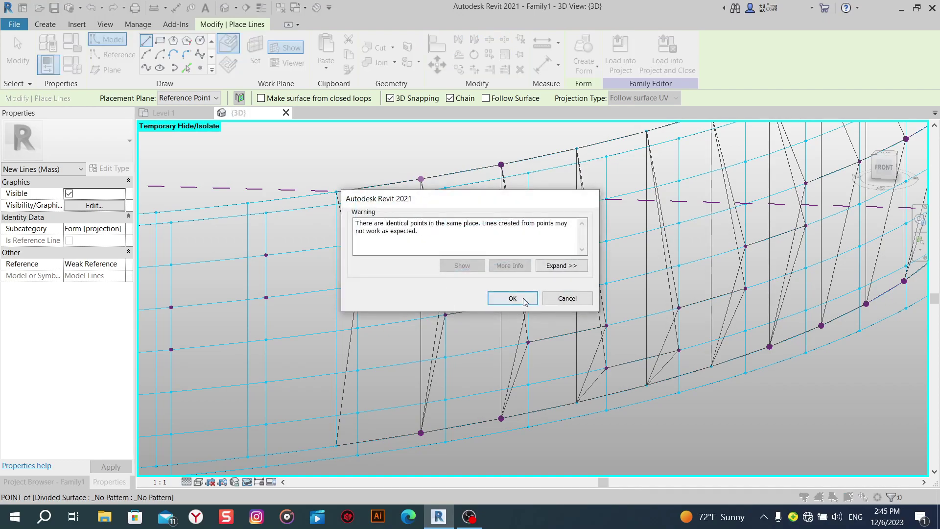
left_click(513, 298)
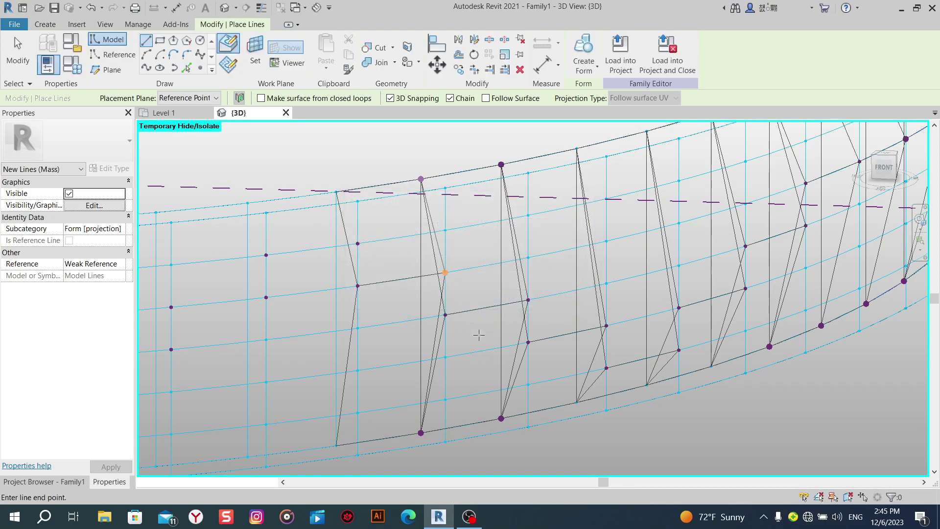
key("Escape")
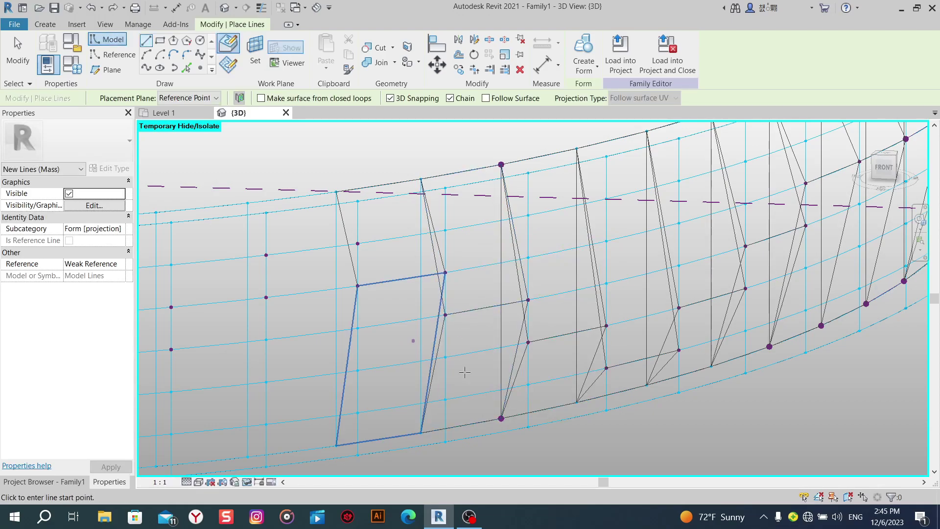
scroll(451, 362, "up", 1)
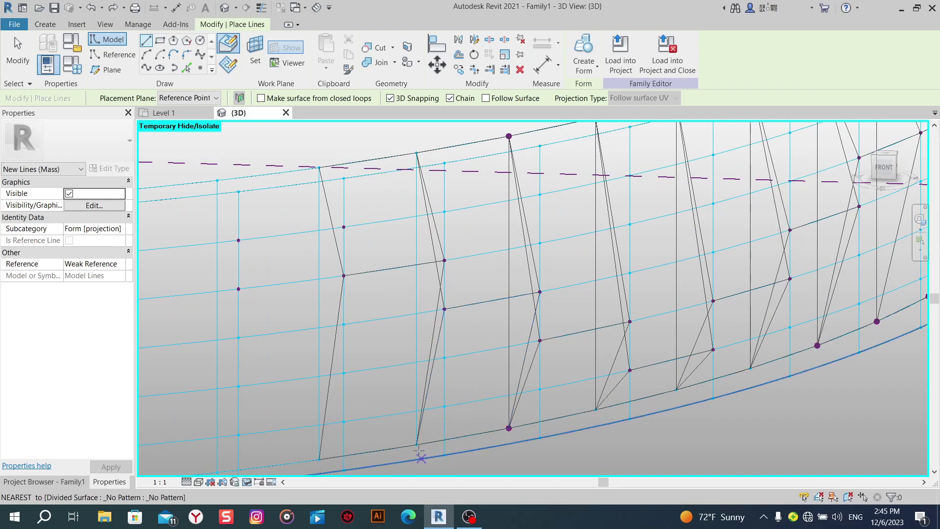
middle_click_drag(417, 301, 417, 322)
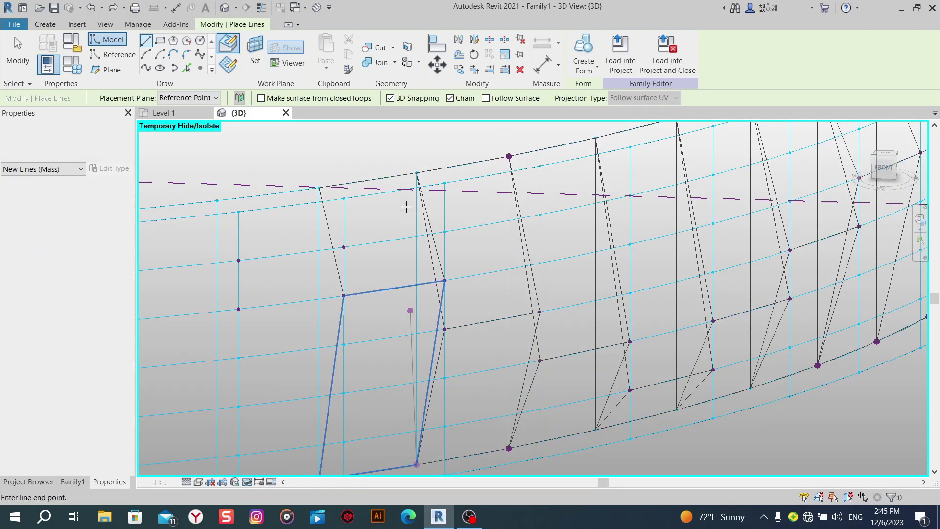
Chain lines from the panel's top point to its bottom points, then select the new chain.
left_click(416, 173)
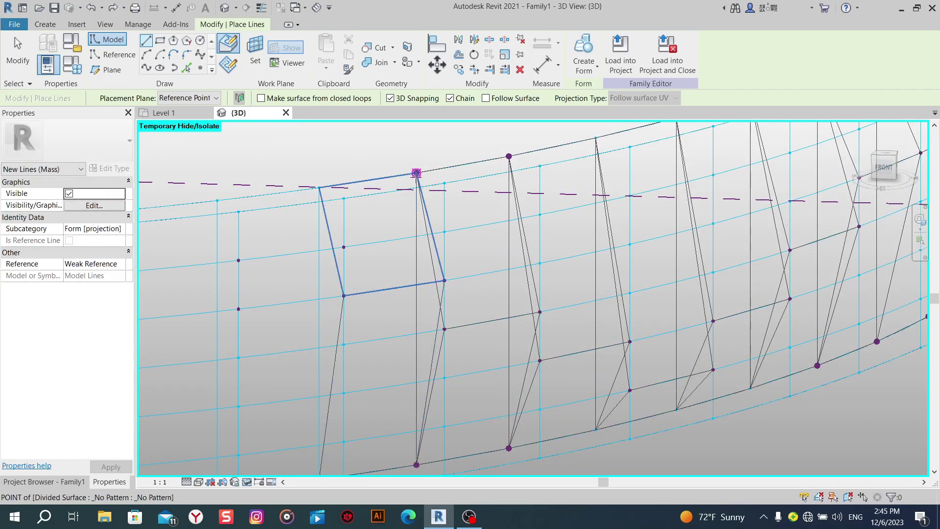
left_click(445, 329)
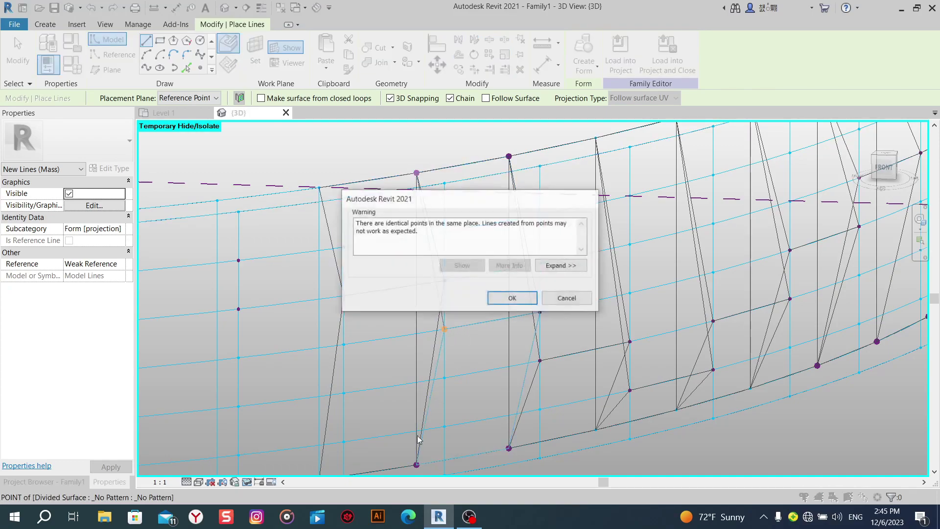
left_click(508, 298)
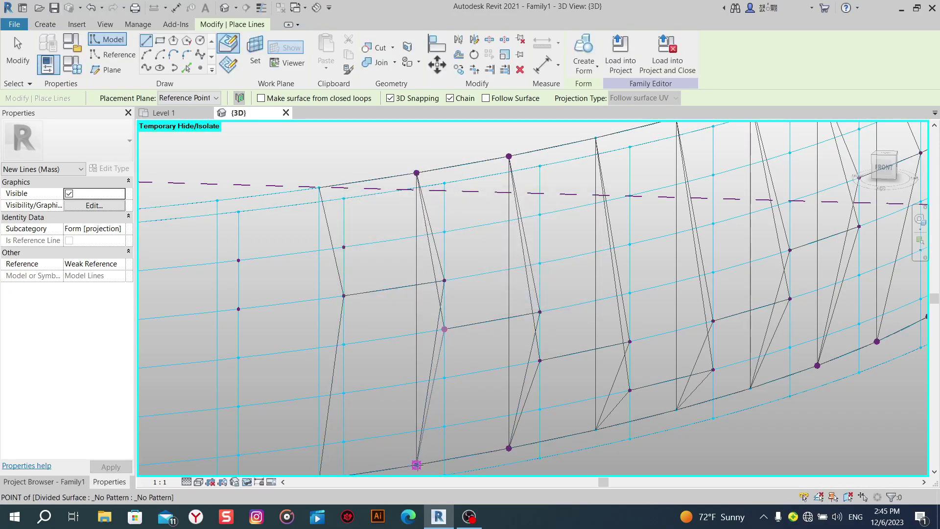
left_click(416, 463)
left_click(528, 295)
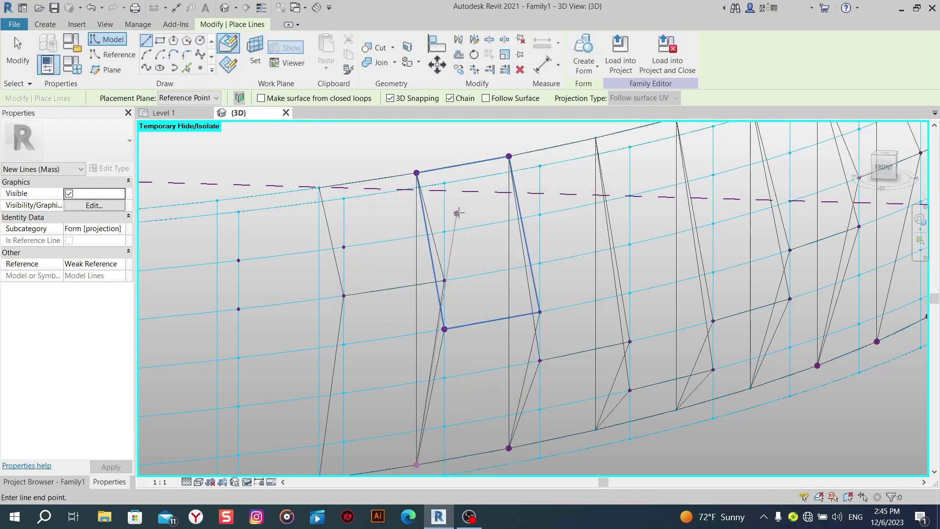
right_click(461, 210)
left_click(482, 216)
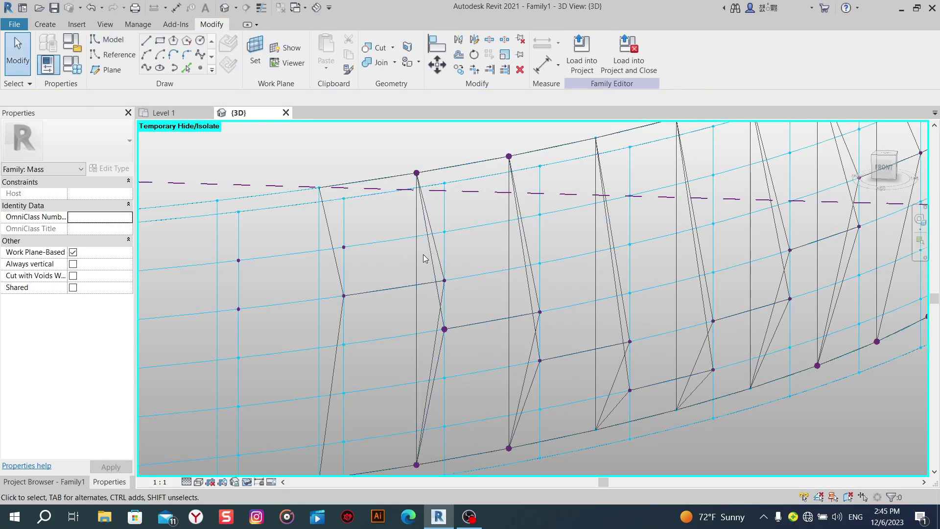
key("Tab")
left_click(418, 254)
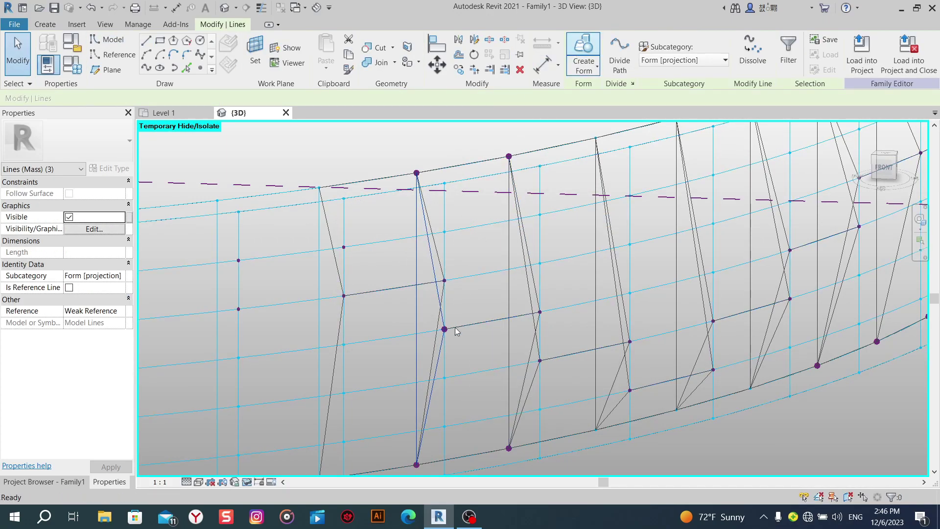
left_click(458, 441)
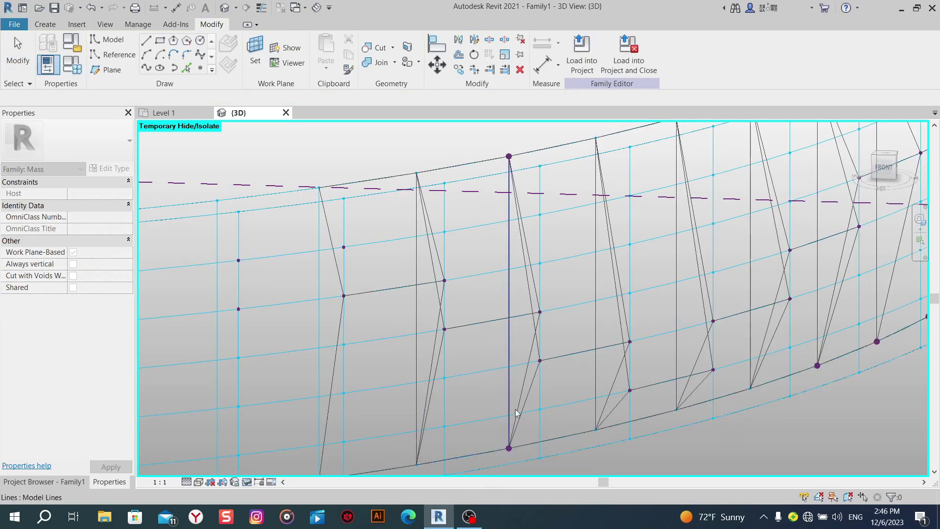
Trace the next panel's outline from its top point to the bottom and middle points.
middle_click_drag(510, 361, 490, 349)
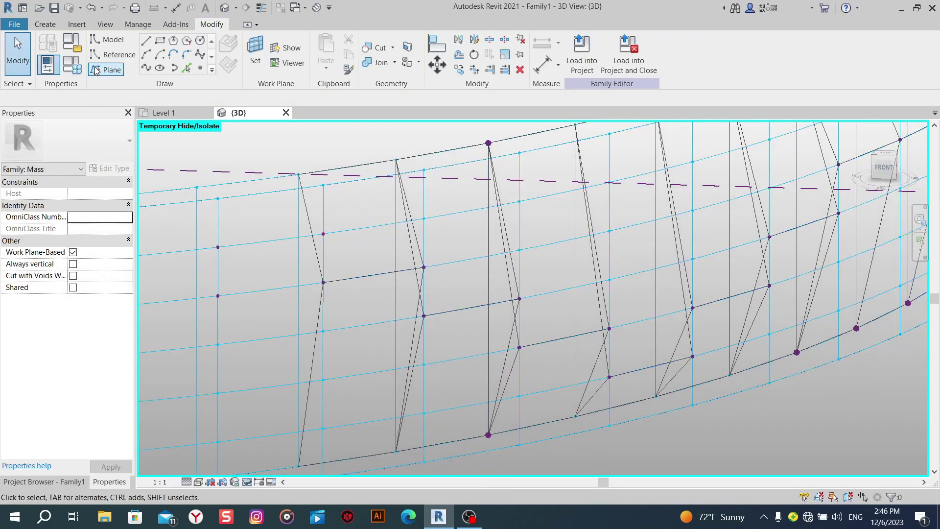
left_click(149, 45)
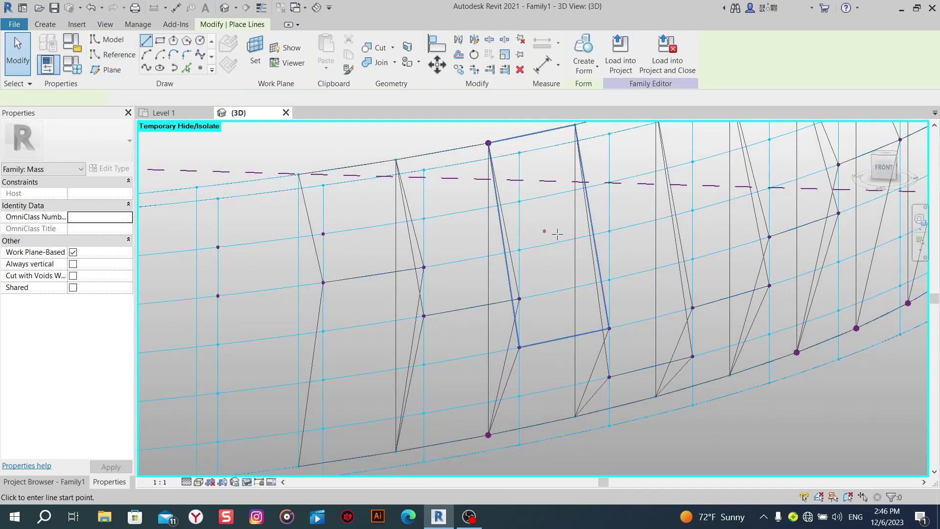
double_click(488, 143)
left_click(524, 301)
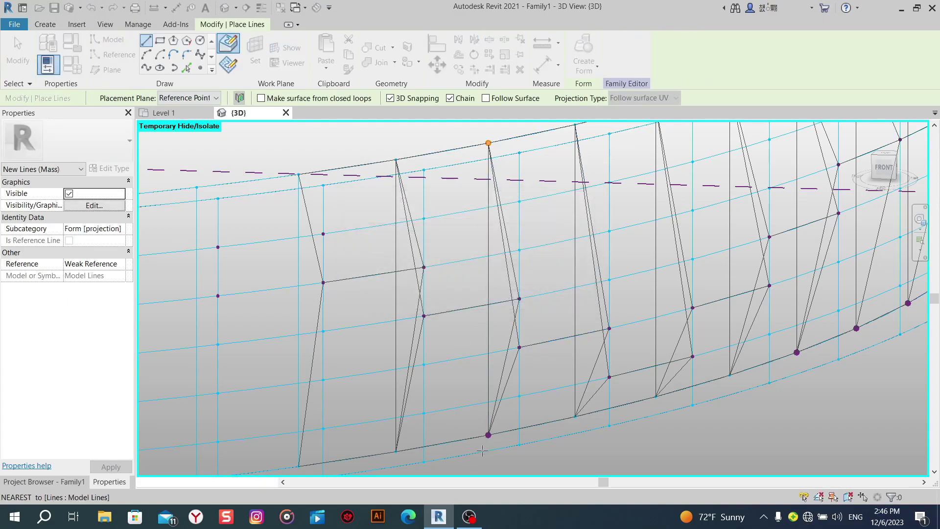
left_click(488, 435)
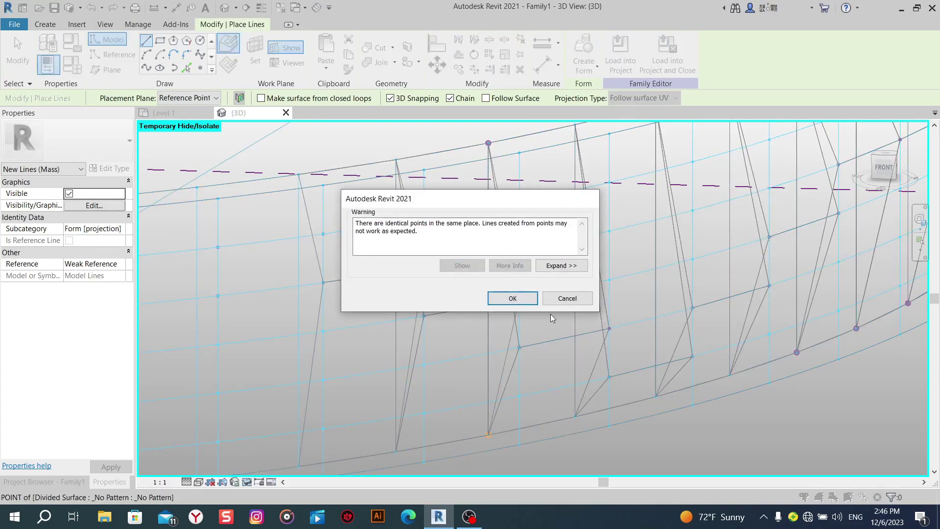
left_click(525, 299)
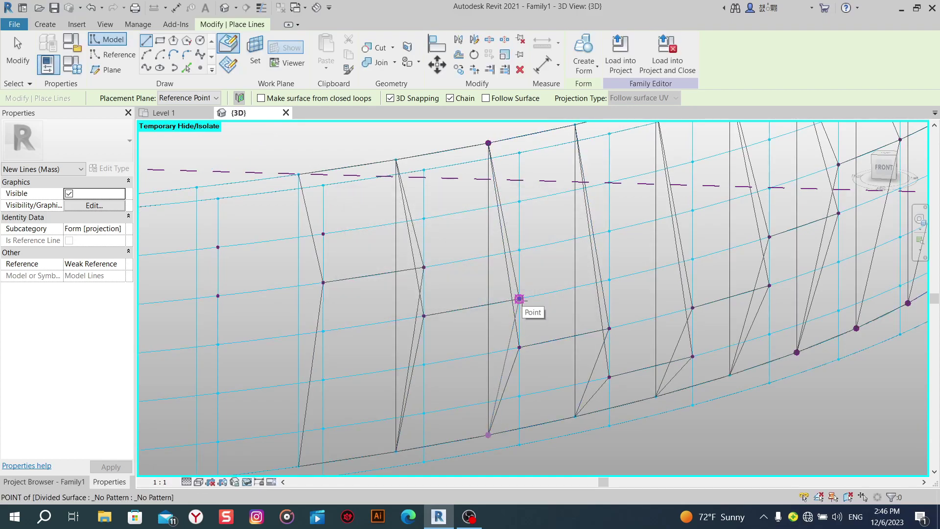
left_click(519, 298)
left_click(512, 298)
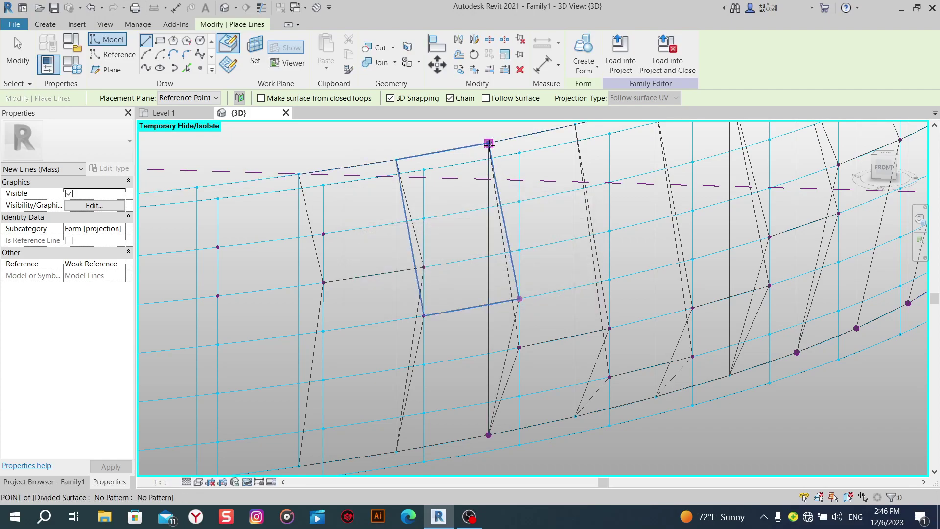
left_click(512, 298)
right_click(469, 194)
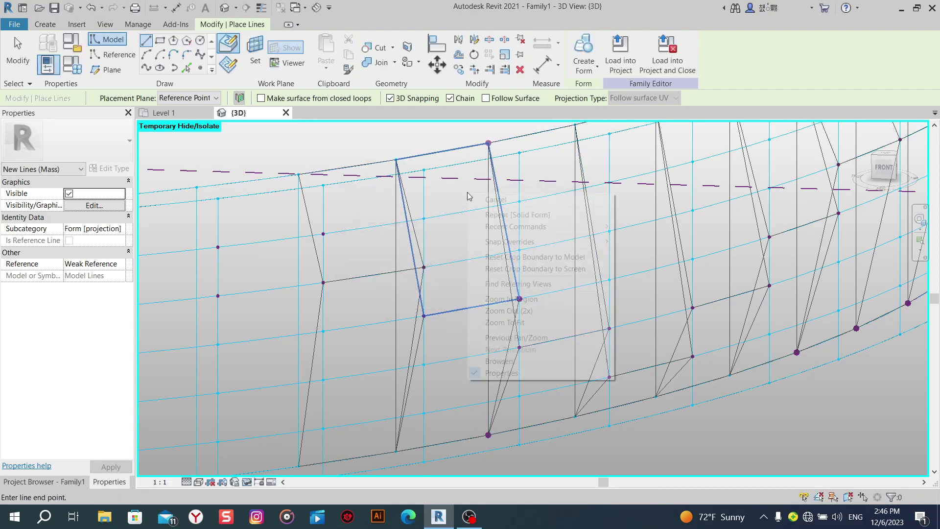
left_click(494, 203)
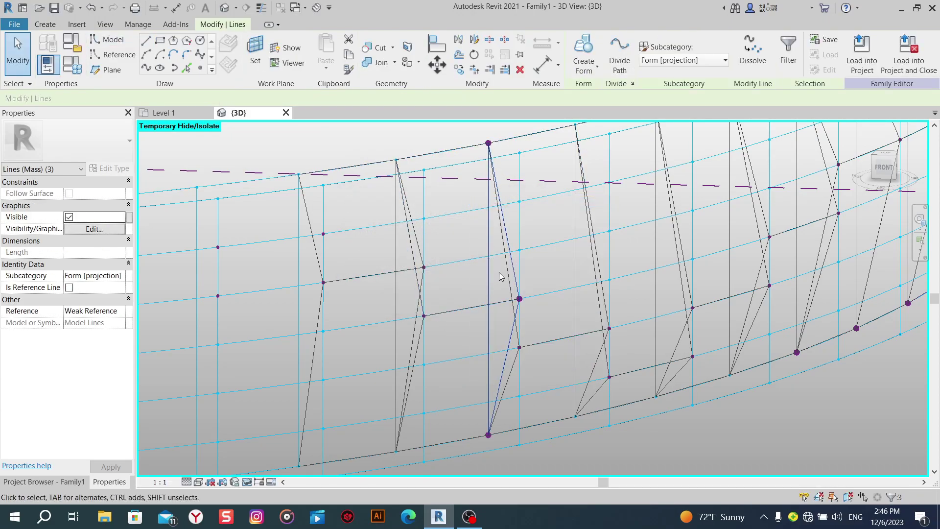
left_click(488, 456)
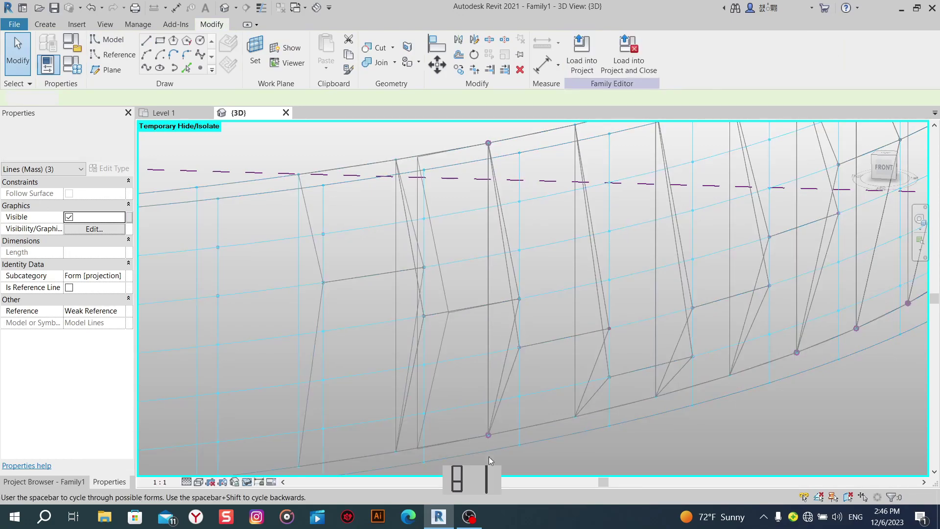
middle_click_drag(461, 394, 505, 380)
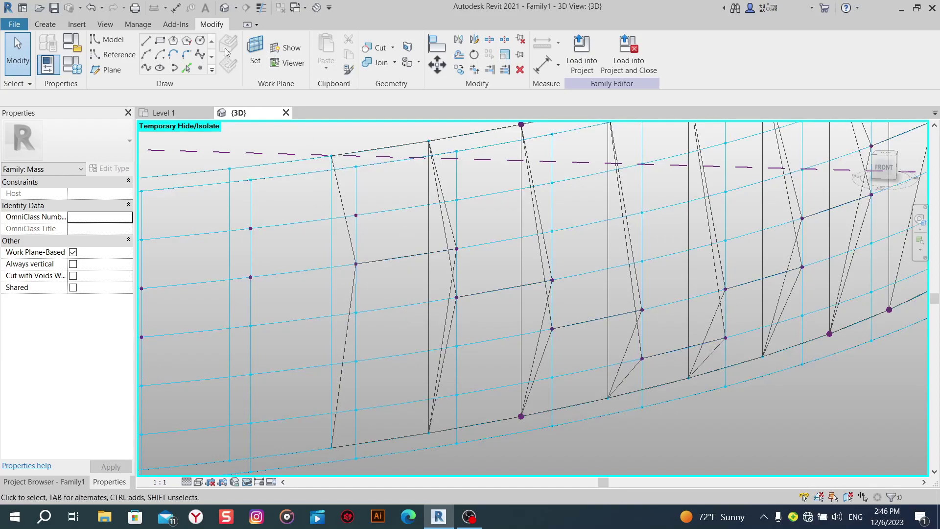
Draw lines closing the next panel's triangle up to its top point.
left_click(140, 39)
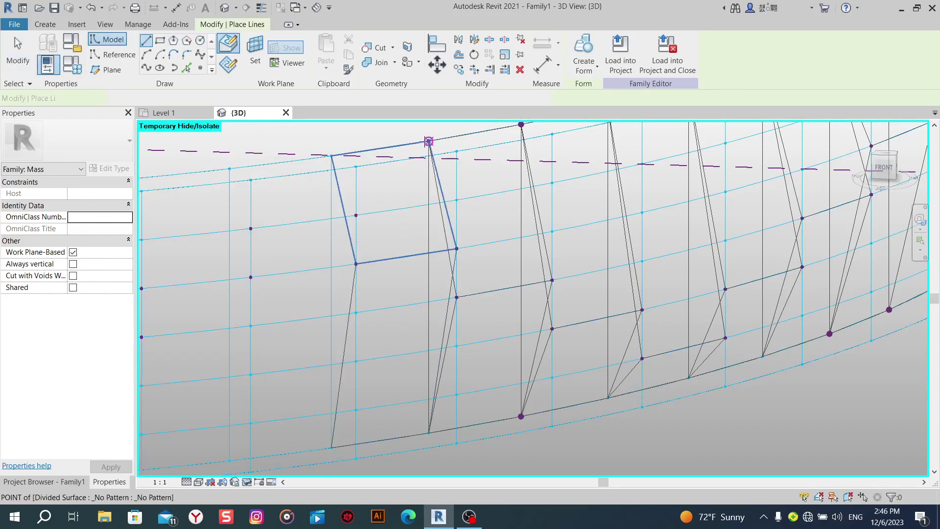
left_click(457, 249)
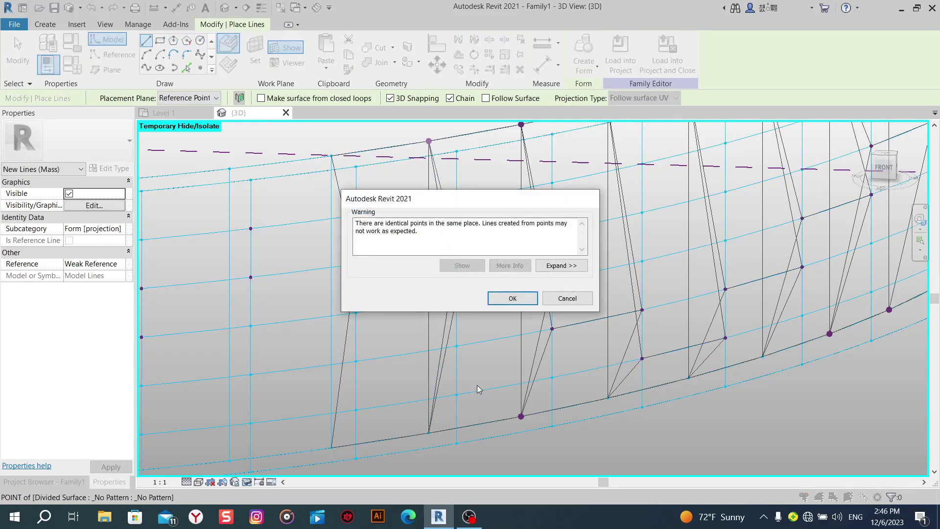
left_click(512, 298)
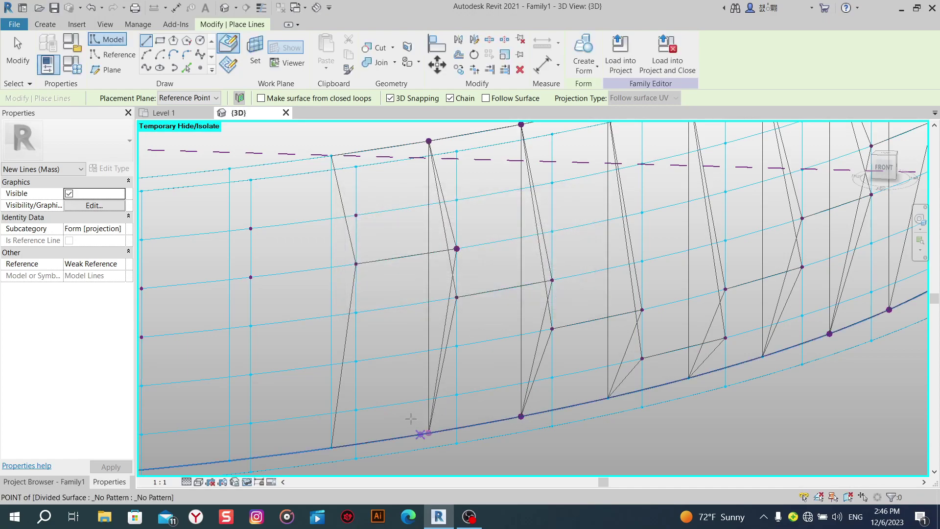
left_click(428, 141)
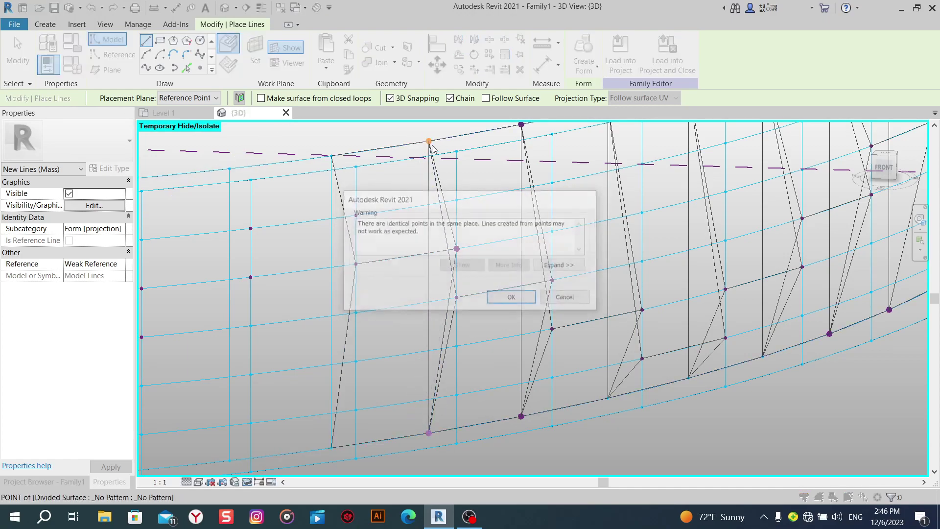
left_click(512, 298)
right_click(456, 185)
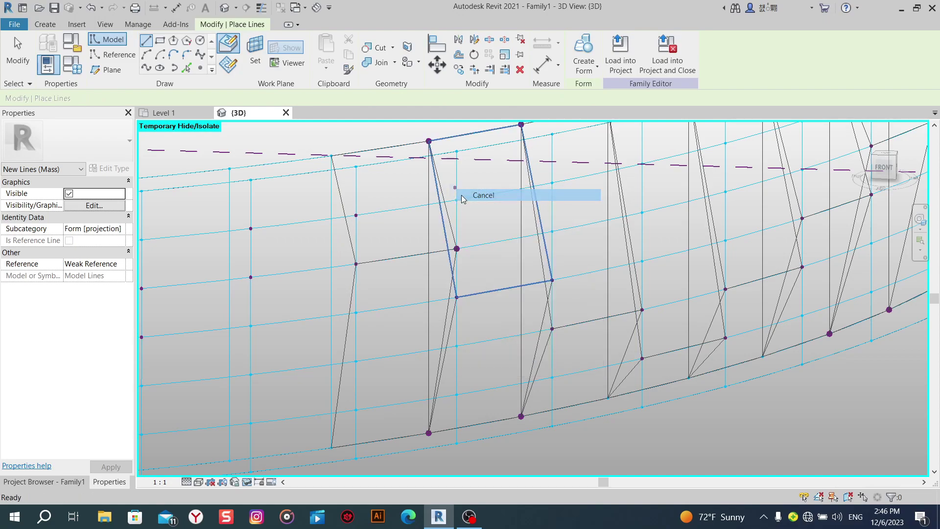
left_click(483, 191)
left_click(433, 276)
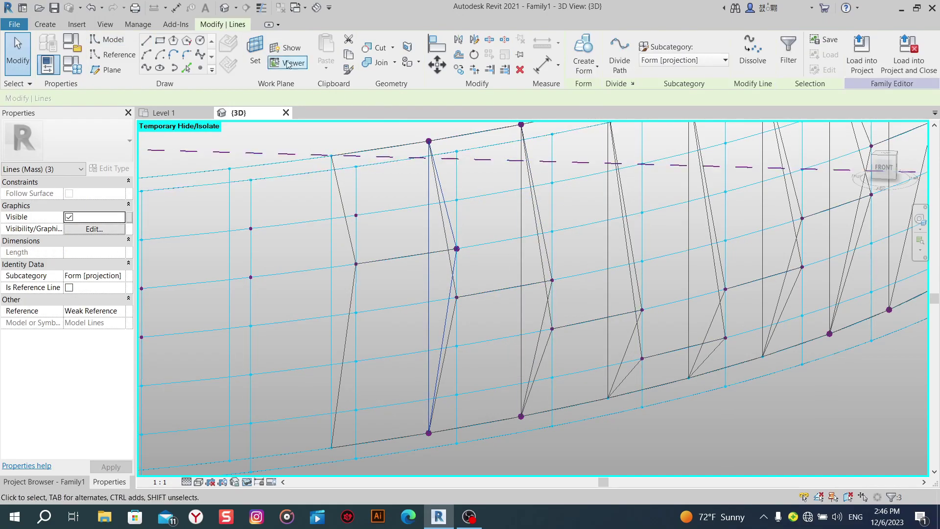
left_click(449, 418)
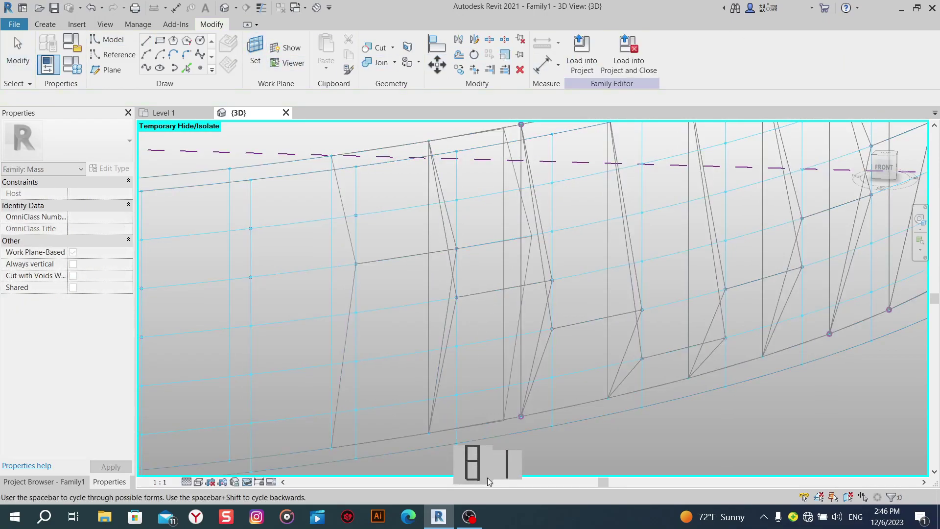
Select the divided surface through the Temporary Hide/Isolate options and bring up the visual styles list.
left_click(450, 322)
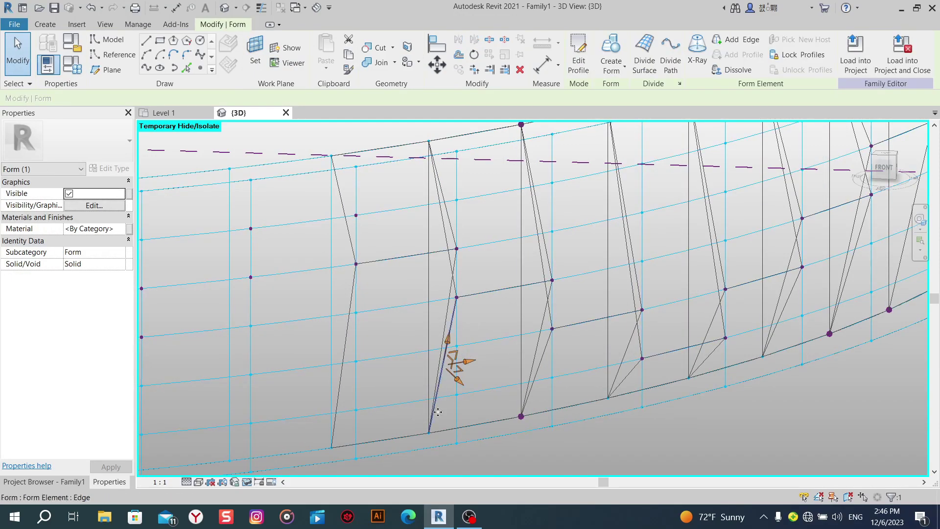
left_click(248, 483)
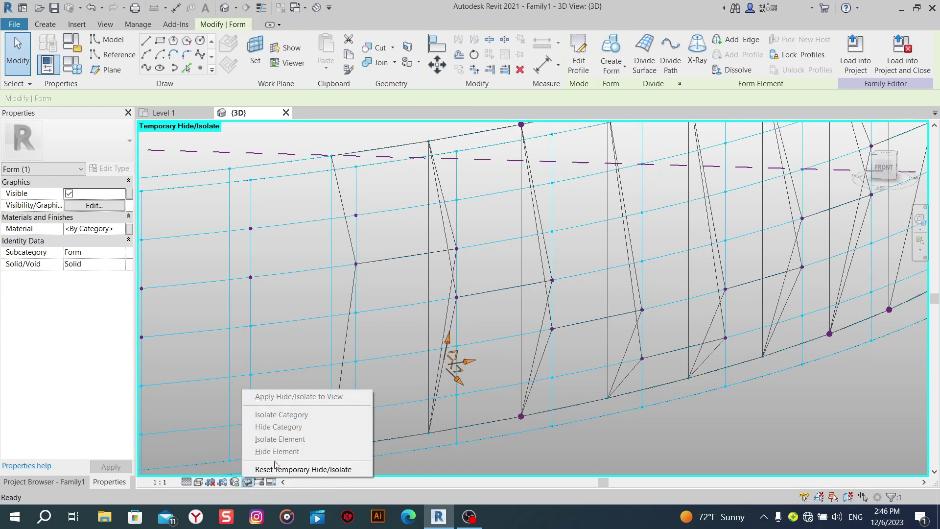
left_click(214, 457)
left_click(198, 482)
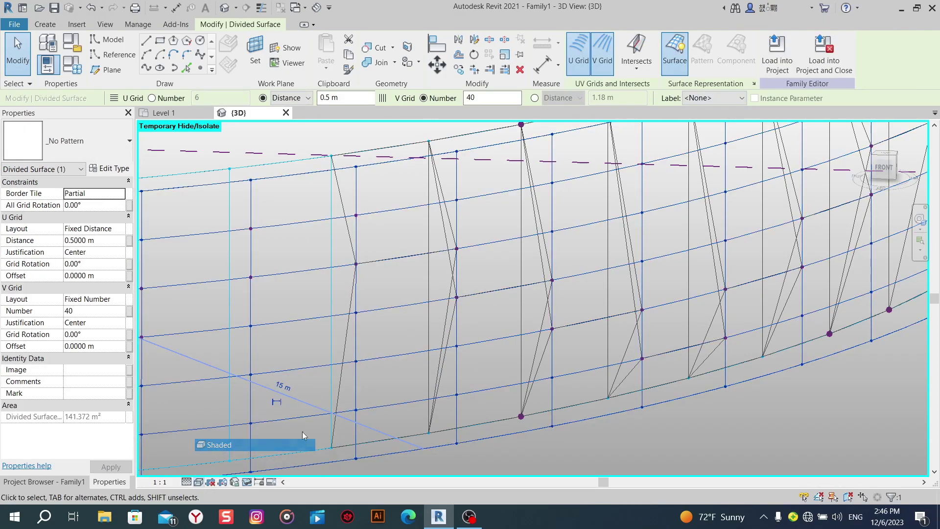
Switch the 3D view to Shaded and pan to the panel at the end of the row.
left_click(218, 444)
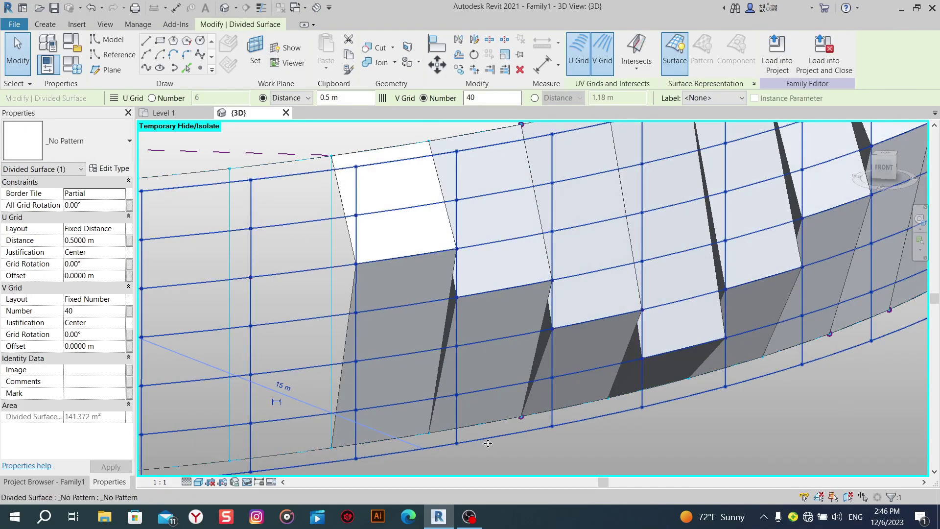
left_click(455, 314)
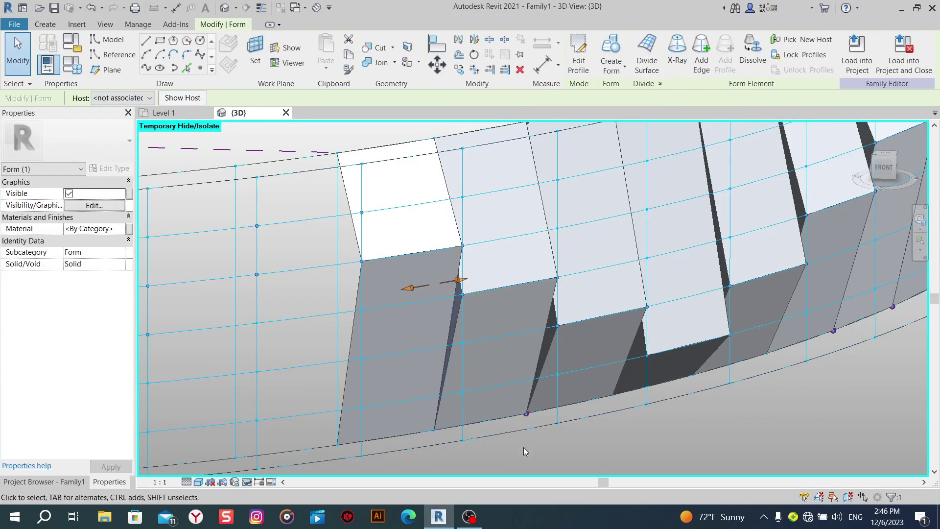
left_click(523, 442)
middle_click_drag(522, 441, 600, 438)
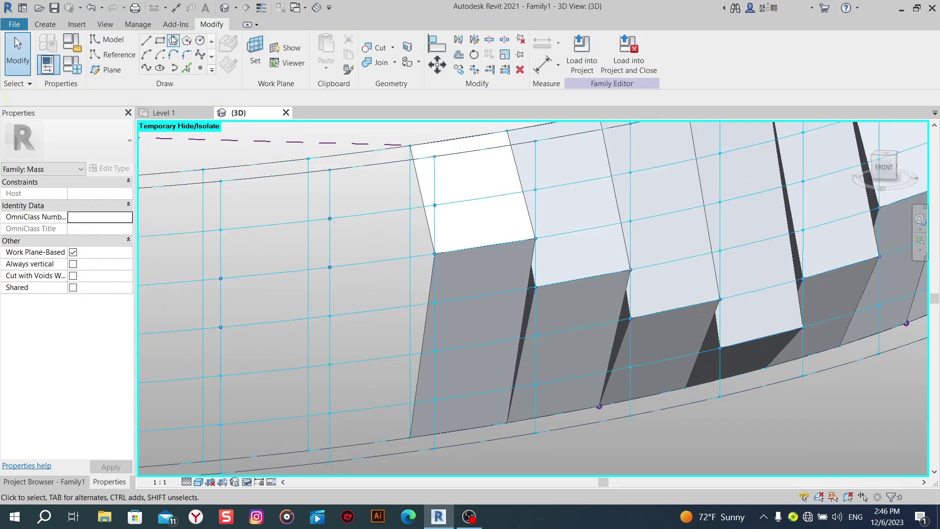
Trace lines between the end panel's points and create a form from the three lines.
left_click(151, 42)
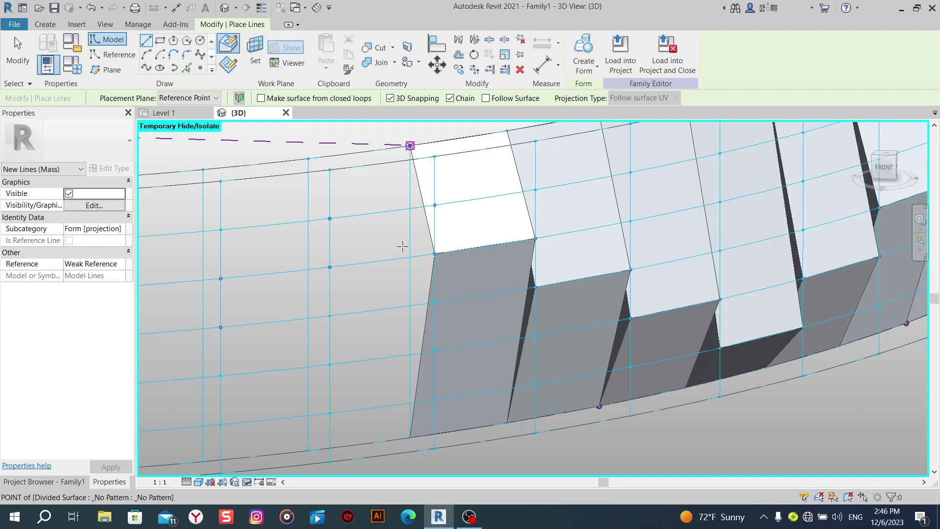
left_click(410, 437)
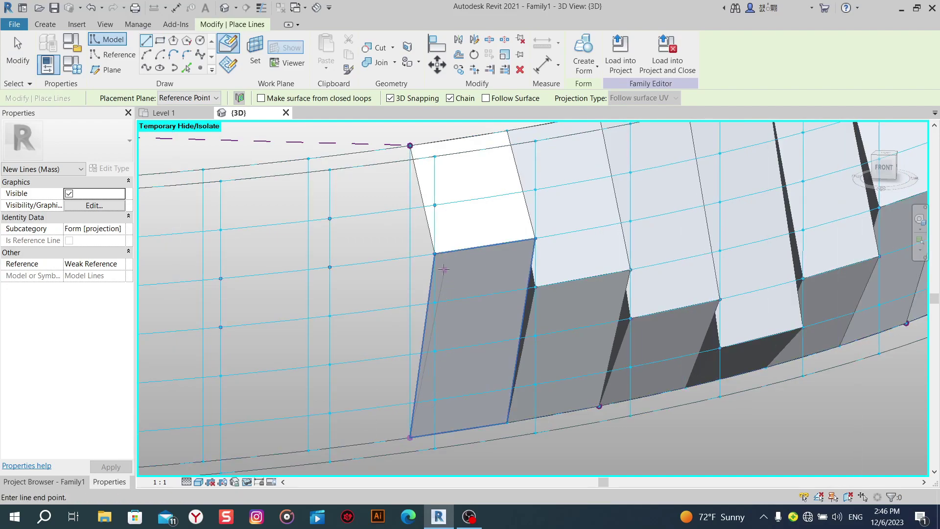
left_click(434, 260)
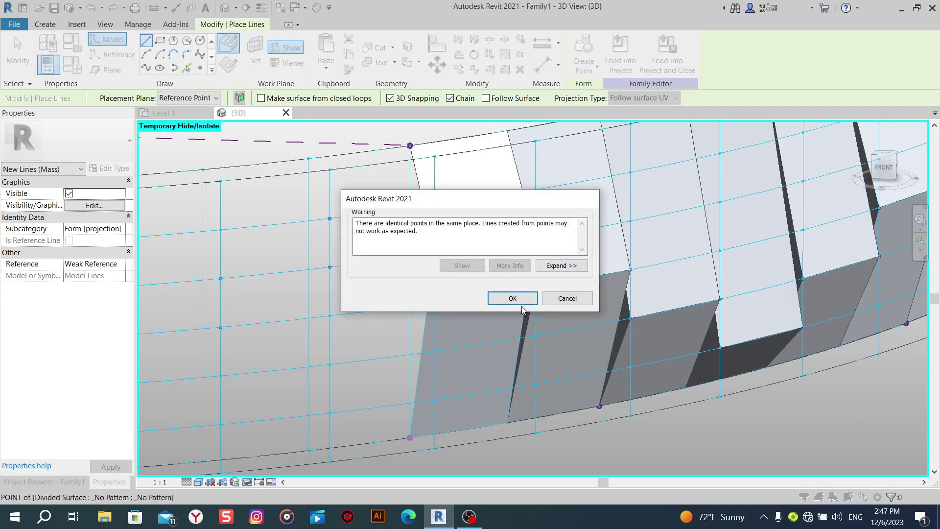
left_click(518, 300)
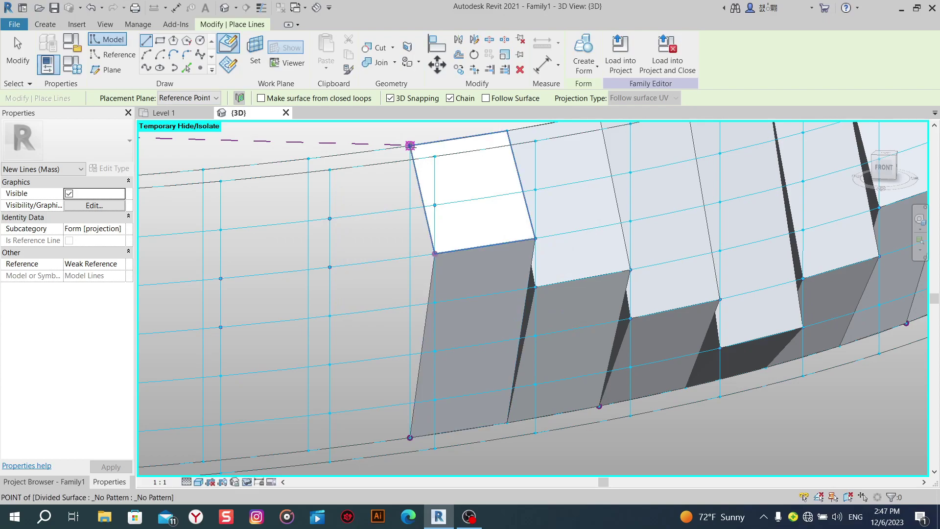
left_click(516, 304)
right_click(385, 203)
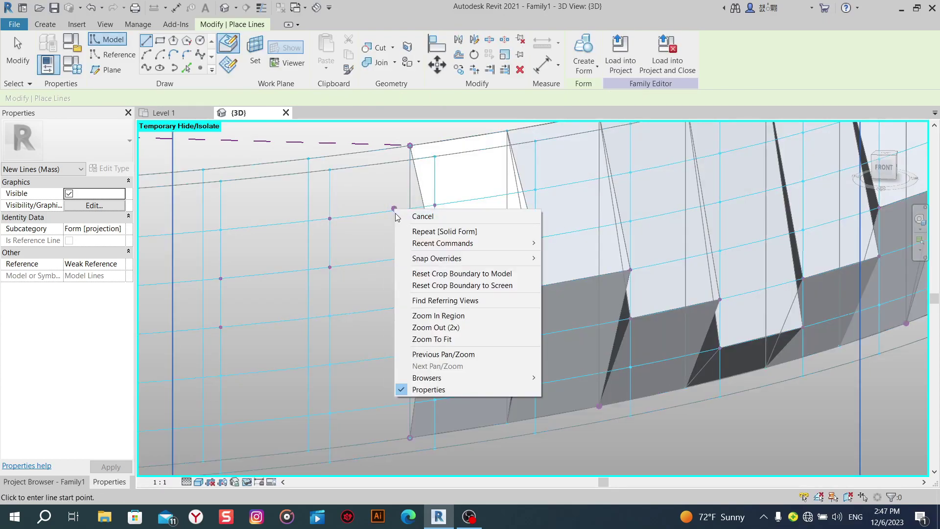
left_click(408, 214)
left_click(417, 250)
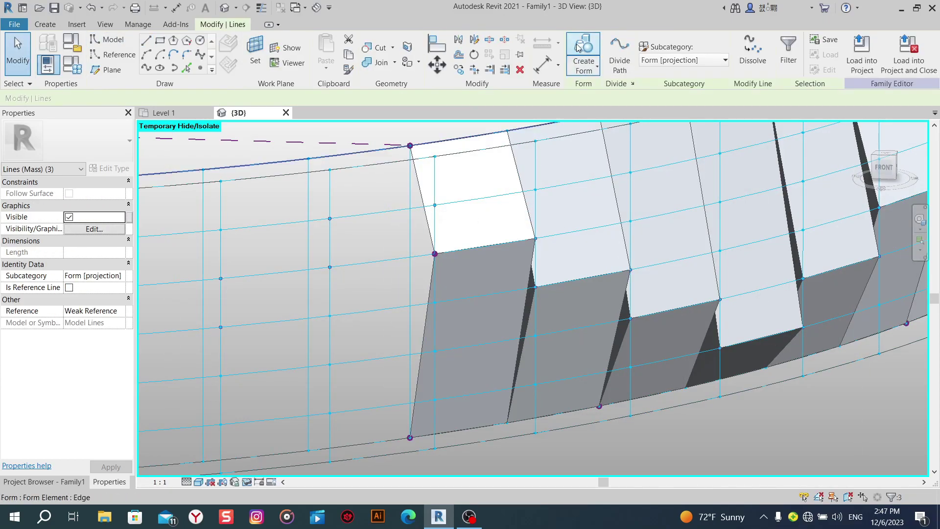
left_click(401, 475)
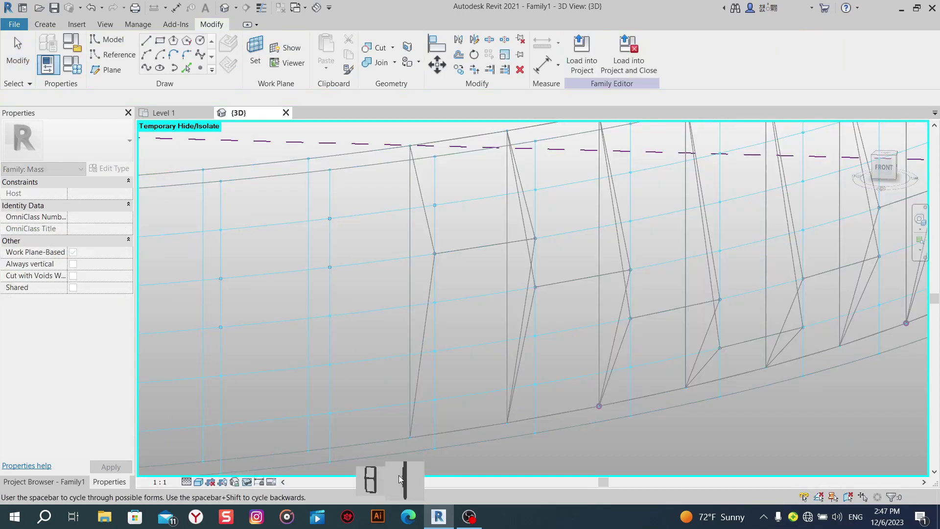
mouse_move(400, 475)
middle_mouse_down("shift")
mouse_move(518, 409)
mouse_move(652, 404)
mouse_move(610, 465)
mouse_move(541, 434)
mouse_move(698, 428)
mouse_move(682, 422)
middle_mouse_up("shift")
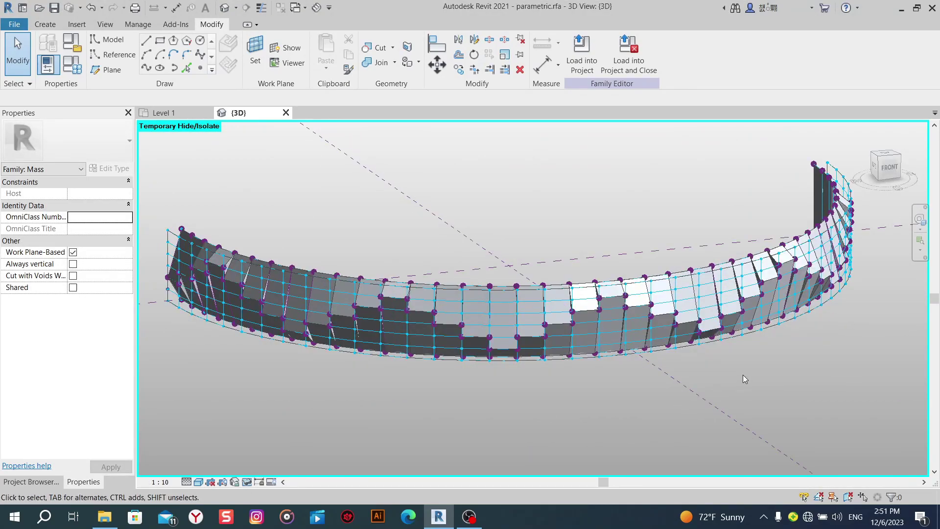
Restore all temporarily hidden elements and select the whole form to check it.
mouse_move(743, 375)
middle_mouse_down("shift")
mouse_move(764, 392)
mouse_move(625, 401)
mouse_move(807, 399)
middle_mouse_up("shift")
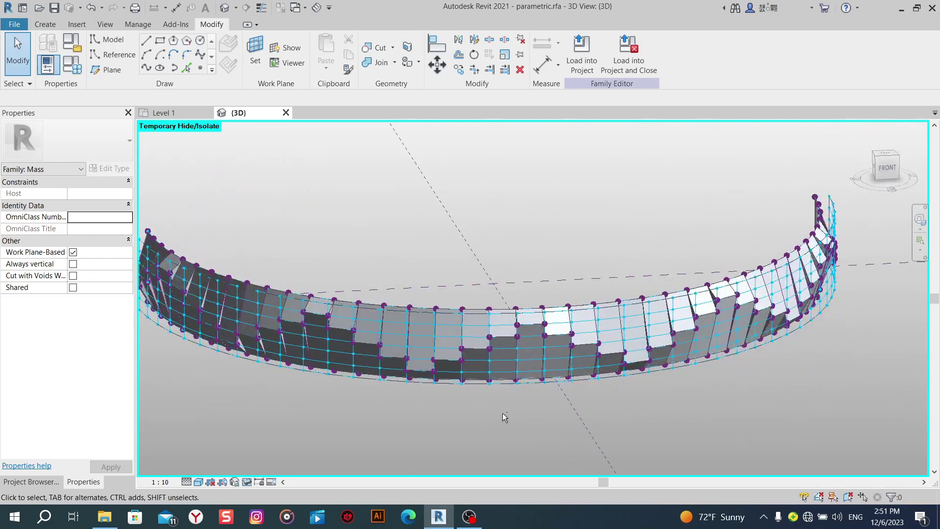
mouse_move(504, 416)
middle_mouse_down("shift")
mouse_move(592, 411)
mouse_move(590, 371)
mouse_move(552, 415)
mouse_move(603, 421)
mouse_move(307, 481)
middle_mouse_up("shift")
left_click(251, 483)
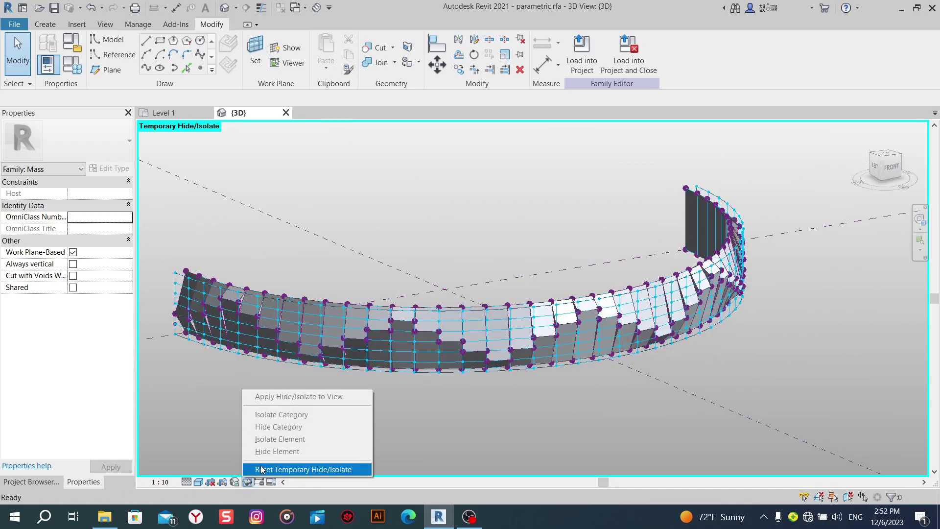
left_click(300, 468)
mouse_move(540, 410)
middle_mouse_down()
mouse_move(521, 447)
mouse_move(550, 405)
mouse_move(515, 264)
middle_mouse_up()
key("Tab")
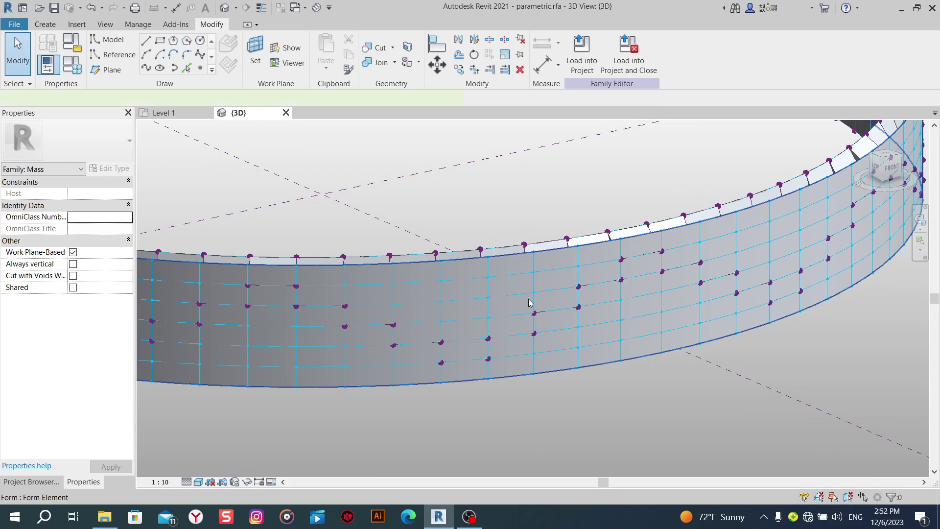
left_click(529, 303)
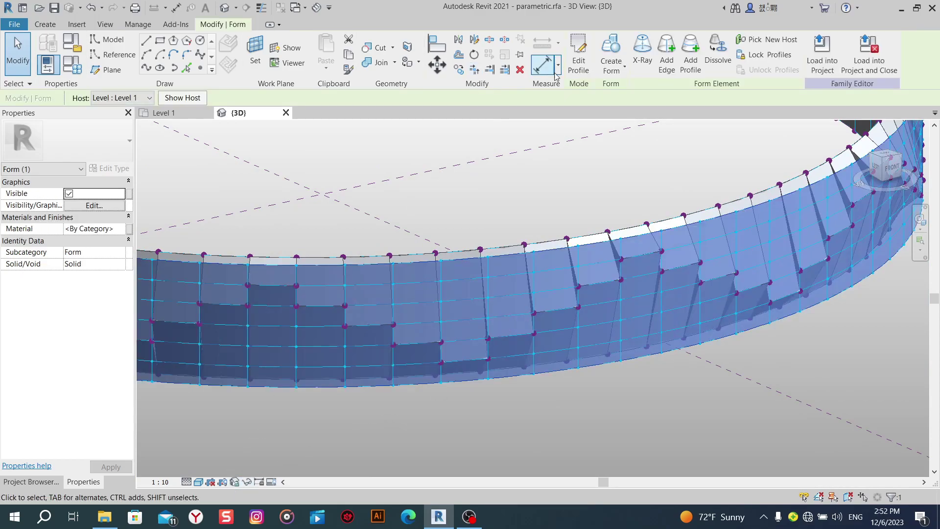
key("Escape")
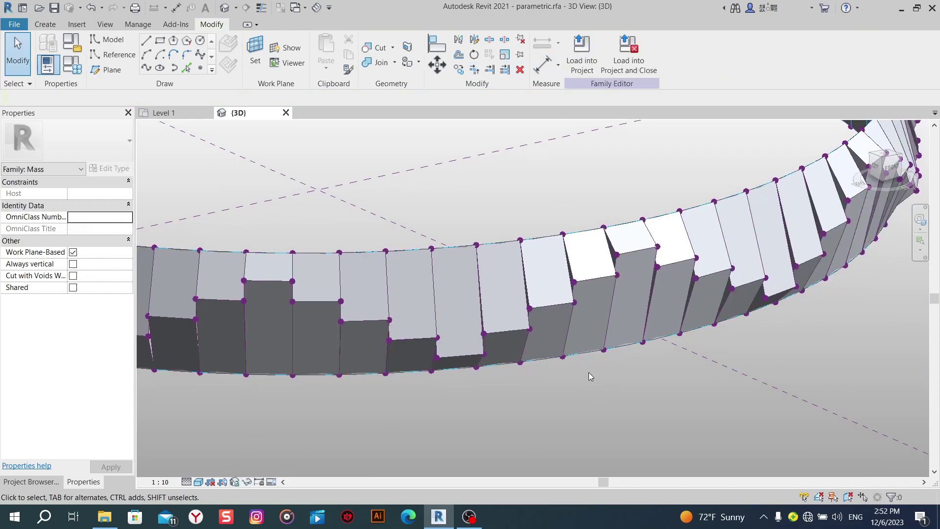
Inspect the plain mass wall form, then load the mass family into the project.
scroll(592, 374, "down", 2)
middle_click_drag(592, 375, 754, 362, "shift")
middle_click_drag(768, 371, 392, 338, "shift")
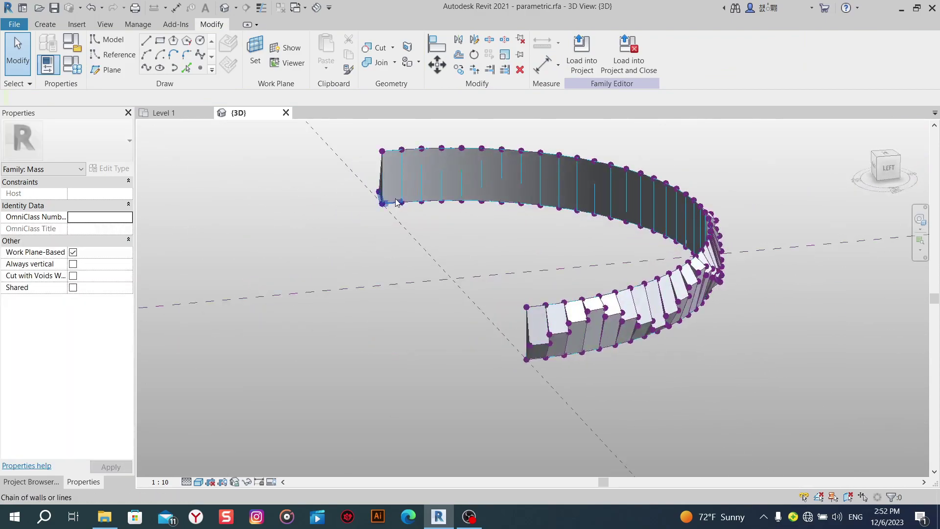
scroll(373, 339, "up", 5)
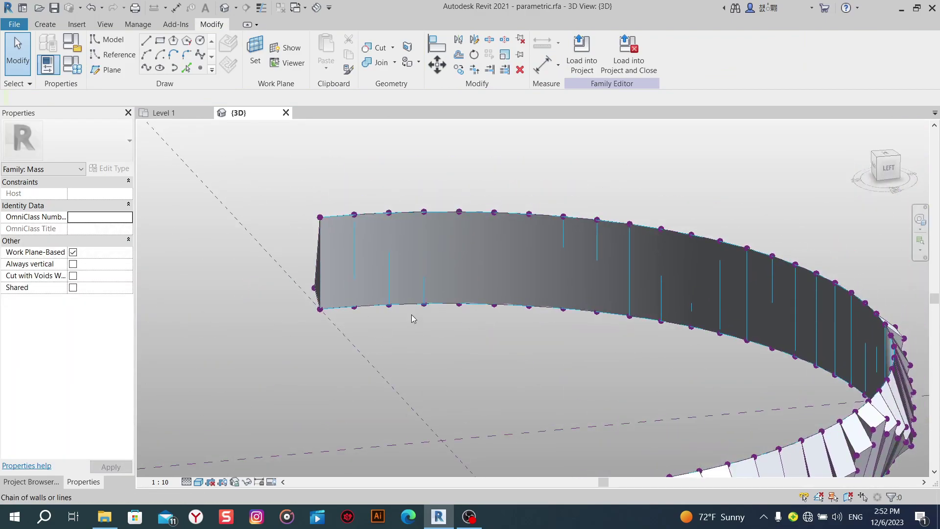
key("Tab")
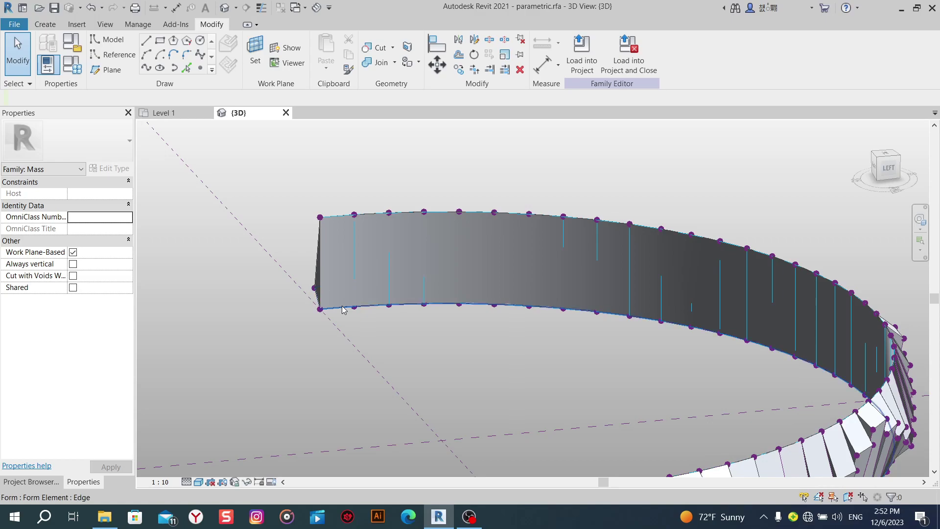
left_click(420, 348)
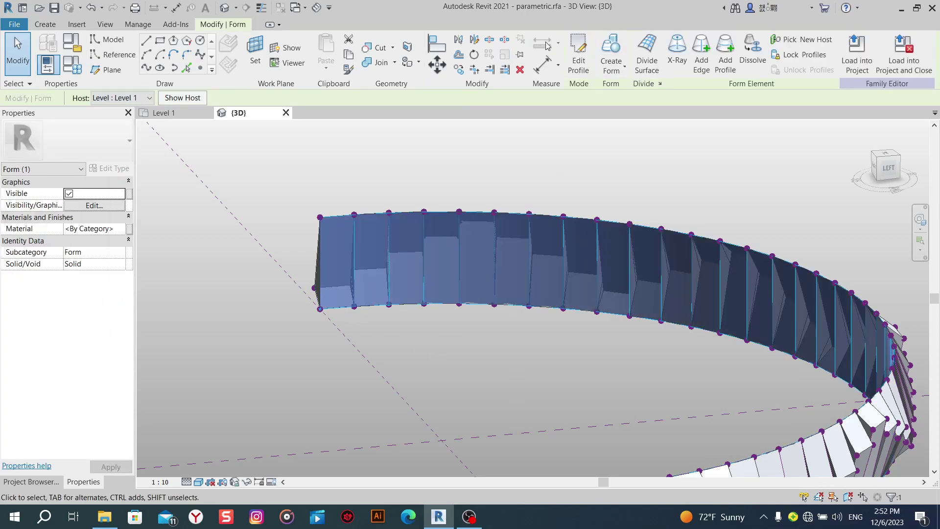
left_click(554, 166)
mouse_move(553, 166)
middle_mouse_down("shift")
mouse_move(659, 337)
mouse_move(591, 393)
middle_mouse_up("shift")
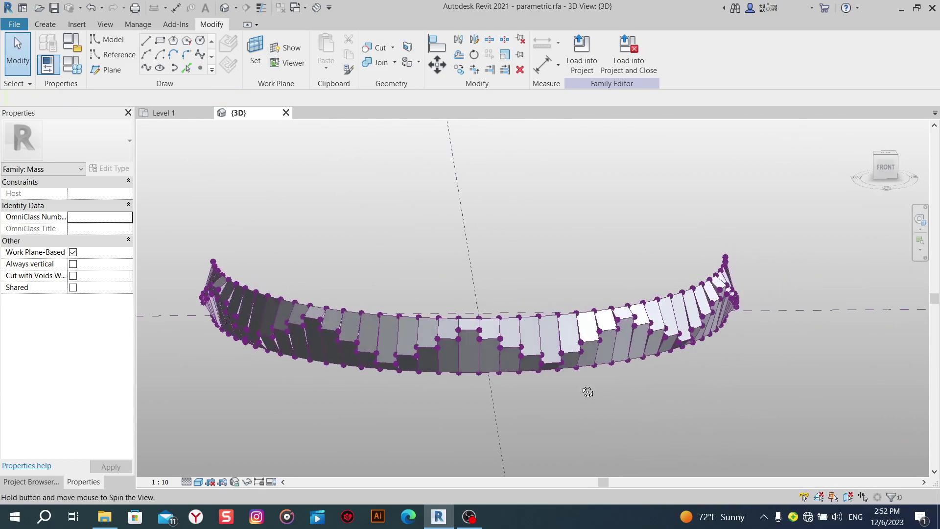
middle_click_drag(545, 259, 583, 253, "shift")
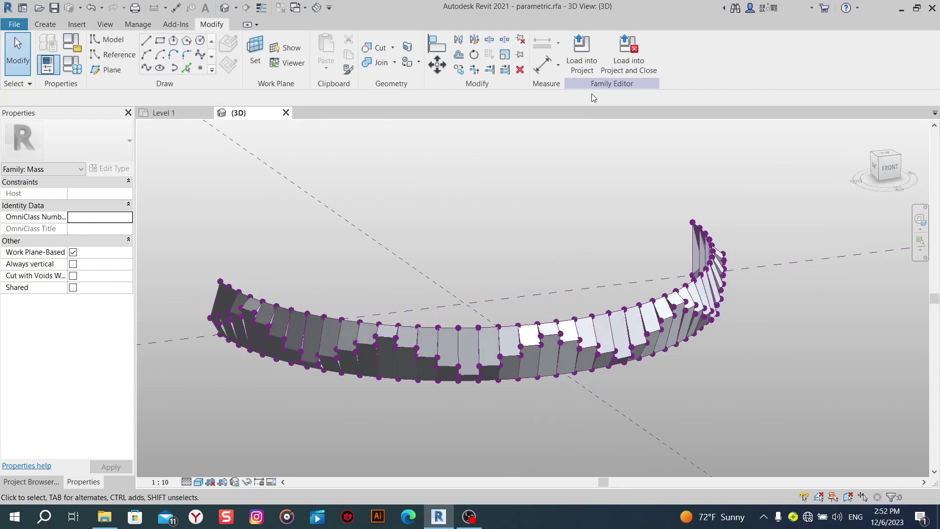
left_click(578, 52)
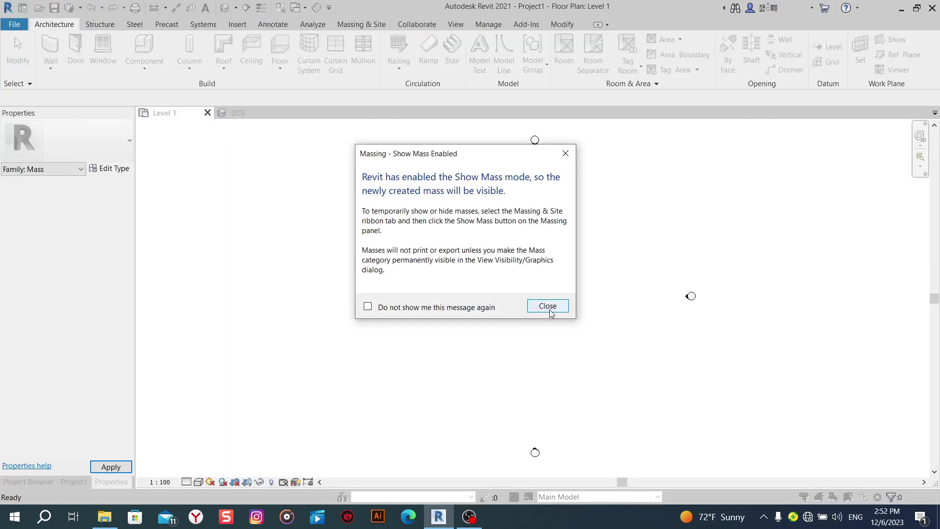
Place the mass at its original spot on Level 1 after the visibility notice.
left_click(549, 306)
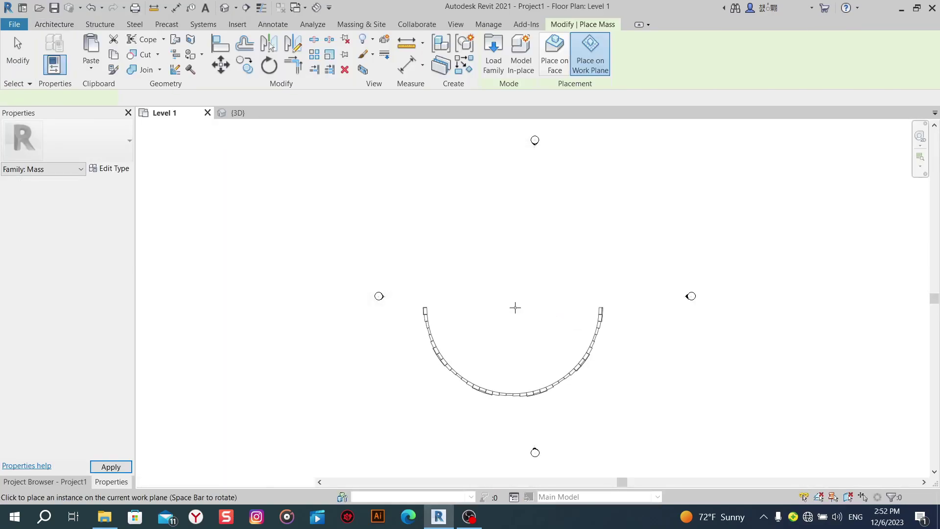
left_click(526, 296)
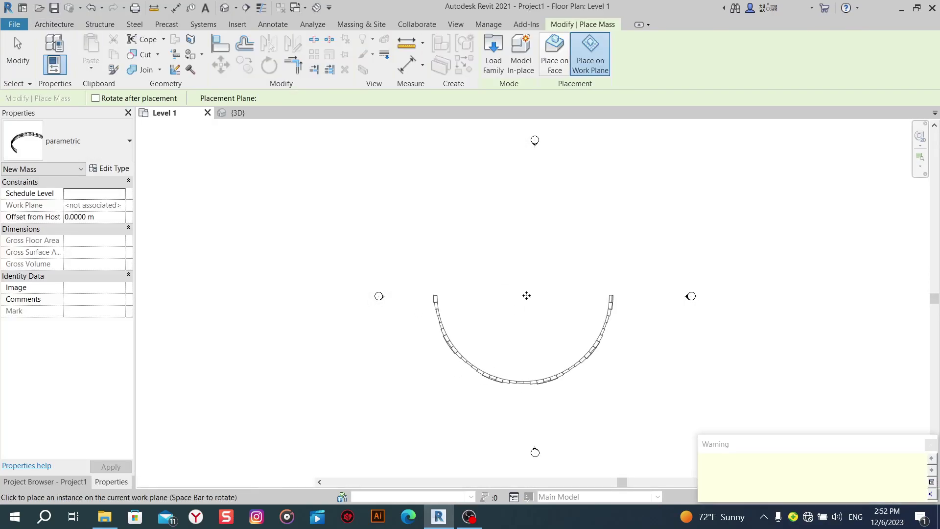
right_click(528, 220)
left_click(533, 224)
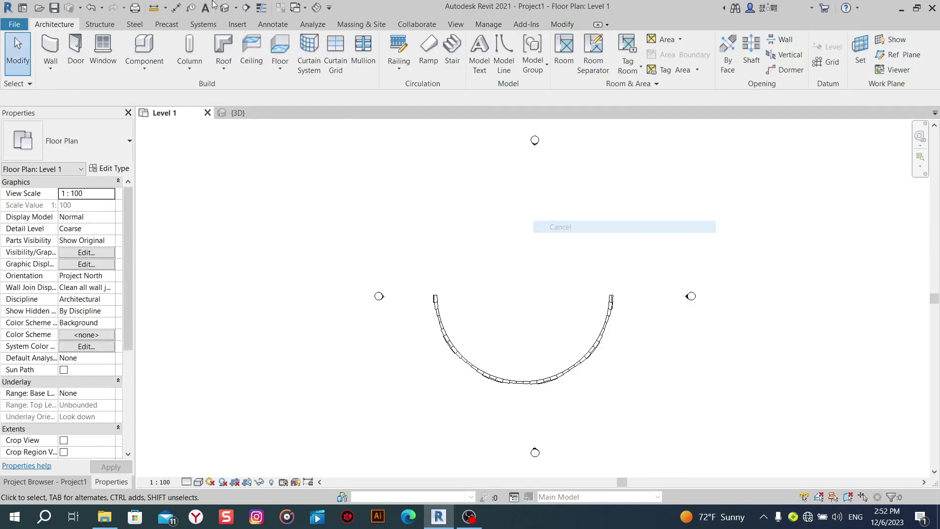
Show the project's 3D view at Fine detail with the mass shaded from a new angle.
left_click(224, 7)
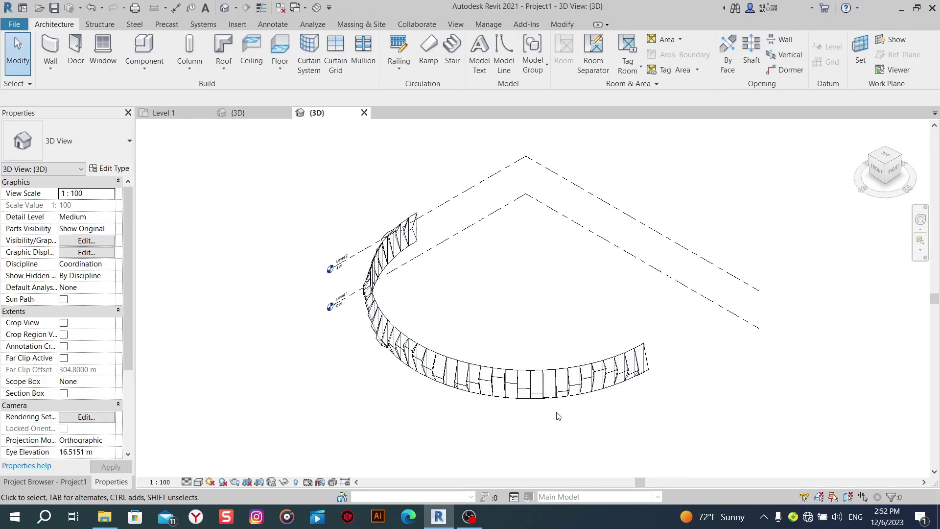
middle_click_drag(446, 363, 678, 329, "shift")
left_click(199, 481)
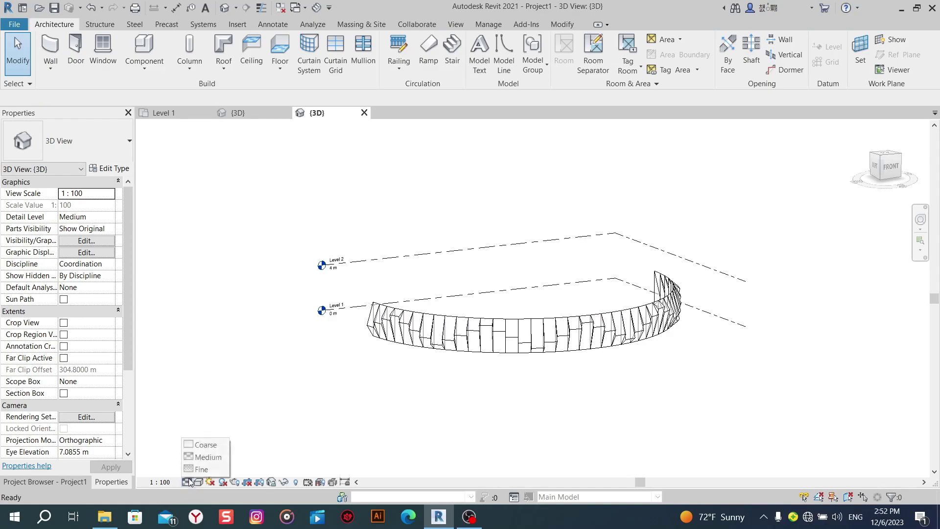
left_click(211, 482)
left_click(230, 470)
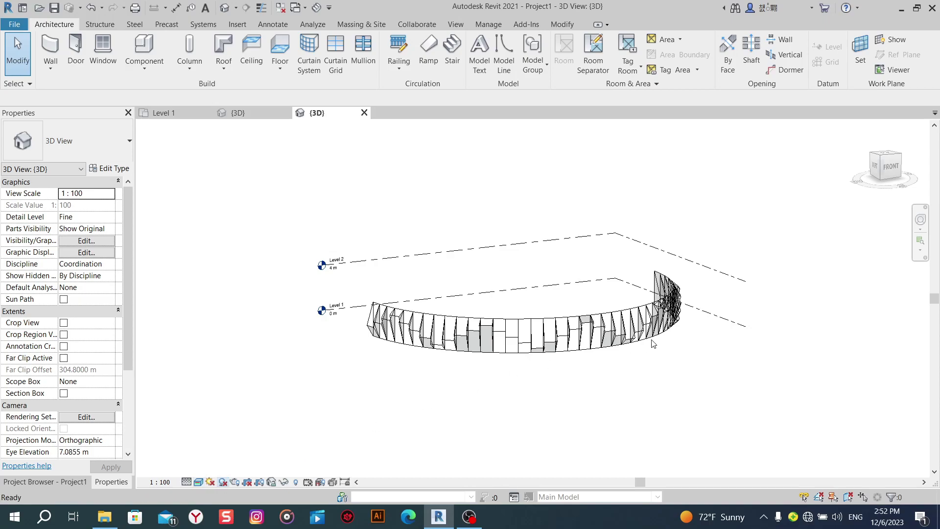
scroll(647, 352, "up", 3)
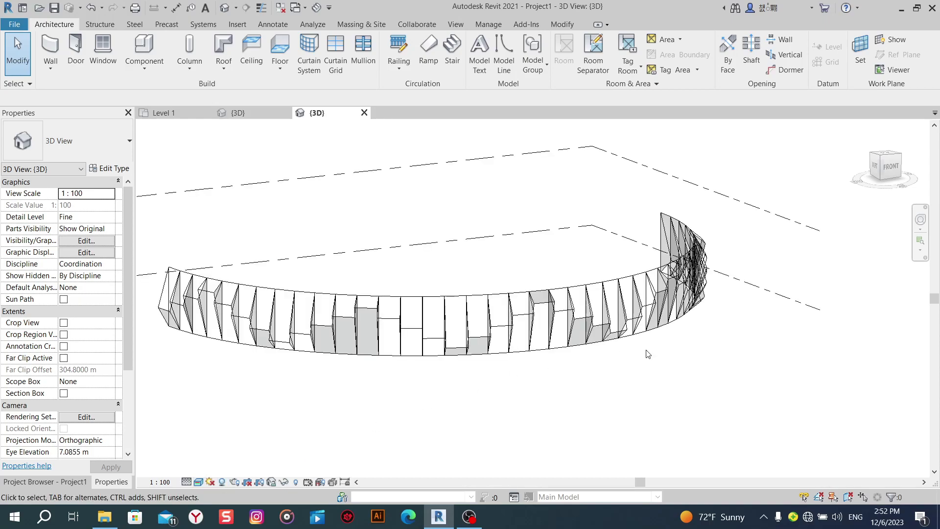
middle_click_drag(645, 350, 693, 393)
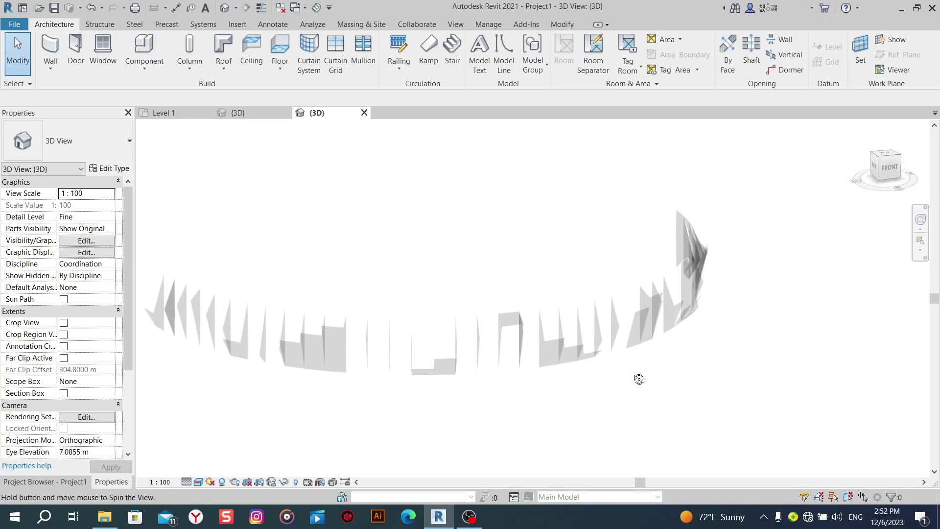
left_click(198, 482)
left_click(211, 444)
mouse_move(575, 432)
middle_mouse_down("shift")
mouse_move(616, 427)
mouse_move(612, 421)
middle_mouse_up("shift")
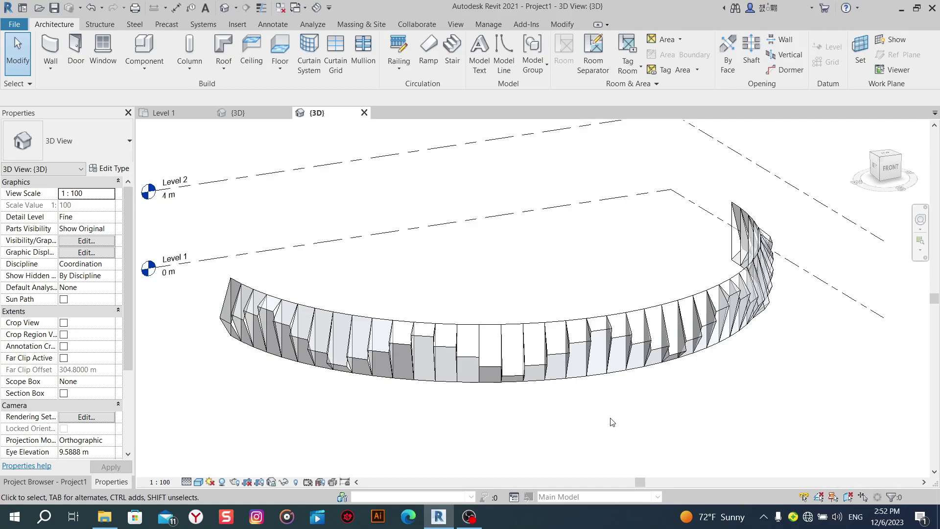
mouse_move(612, 422)
middle_mouse_down("shift")
mouse_move(541, 433)
mouse_move(510, 419)
mouse_move(573, 426)
mouse_move(531, 433)
mouse_move(491, 359)
middle_mouse_up("shift")
Start a Curtain System by Face and set its Grid 1 and Grid 2 layouts to None.
left_click(490, 359)
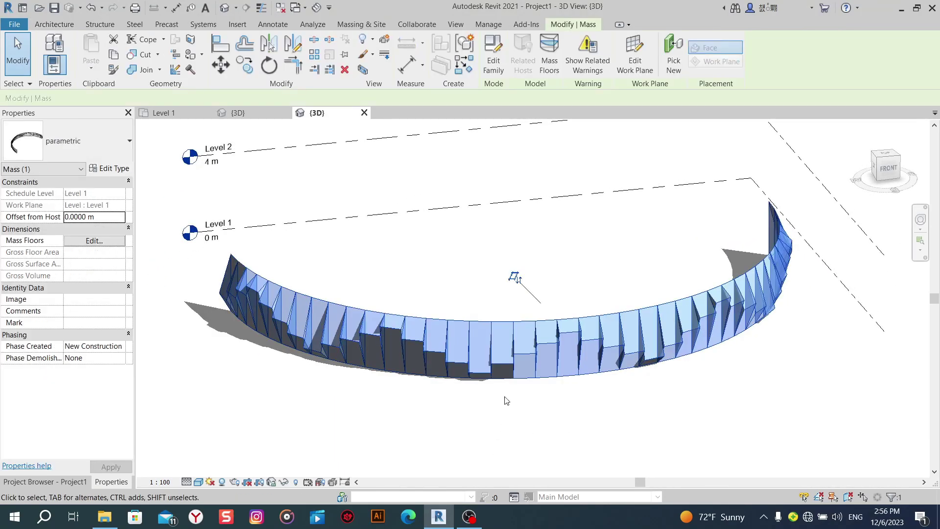
left_click(441, 279)
middle_click_drag(447, 282, 456, 304)
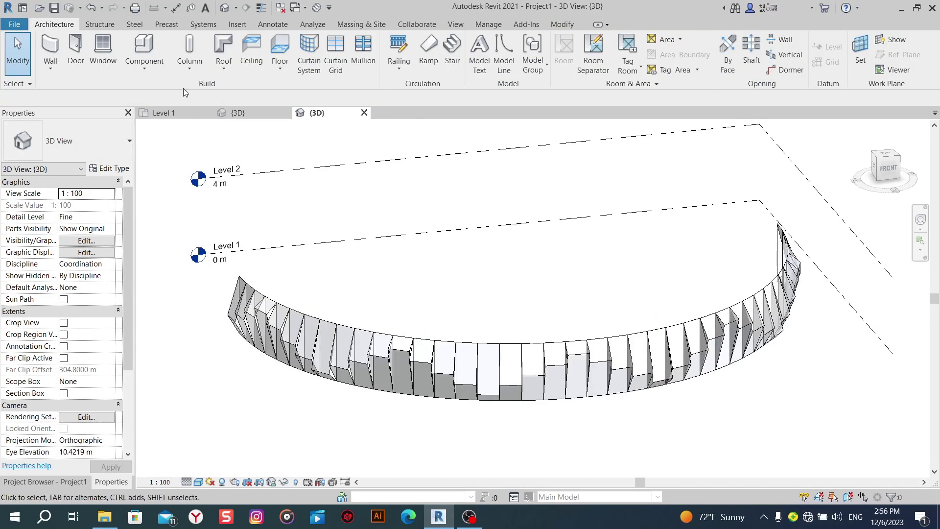
left_click(316, 51)
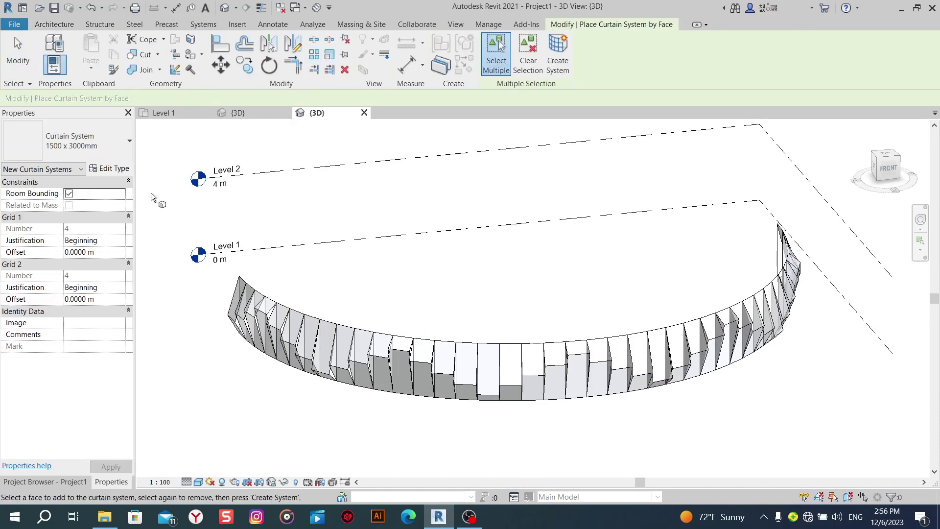
left_click(121, 170)
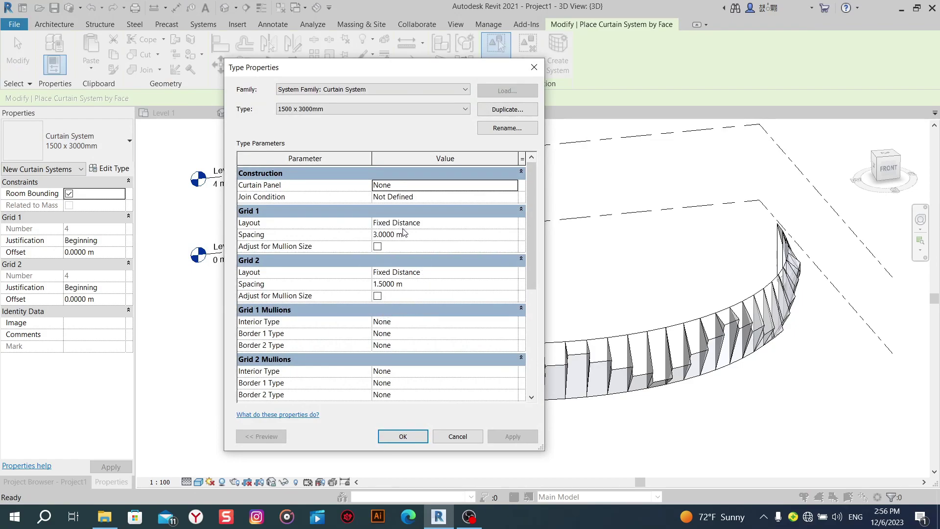
left_click(517, 224)
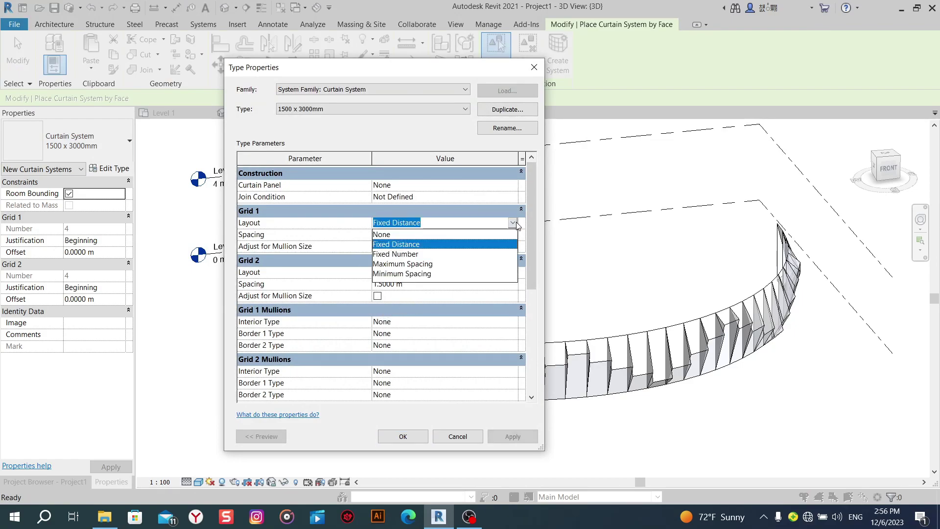
left_click(376, 235)
left_click(519, 274)
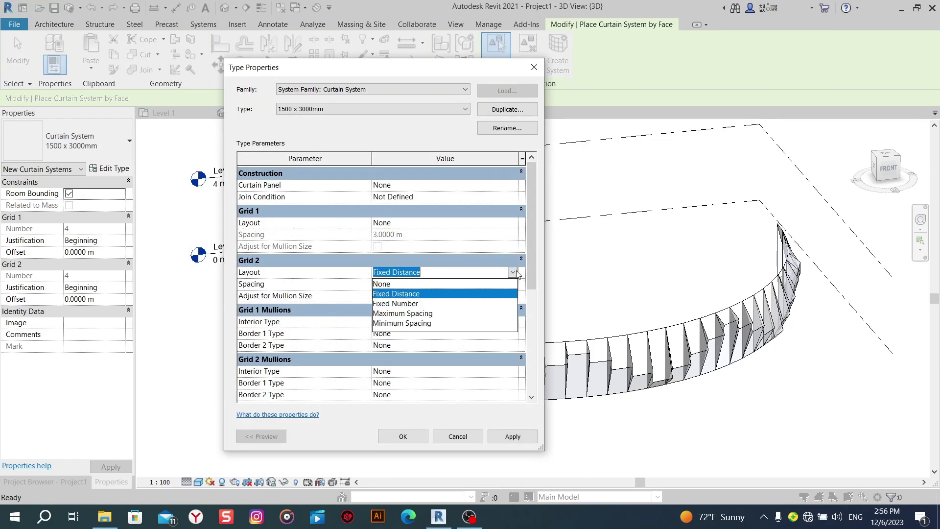
left_click(378, 284)
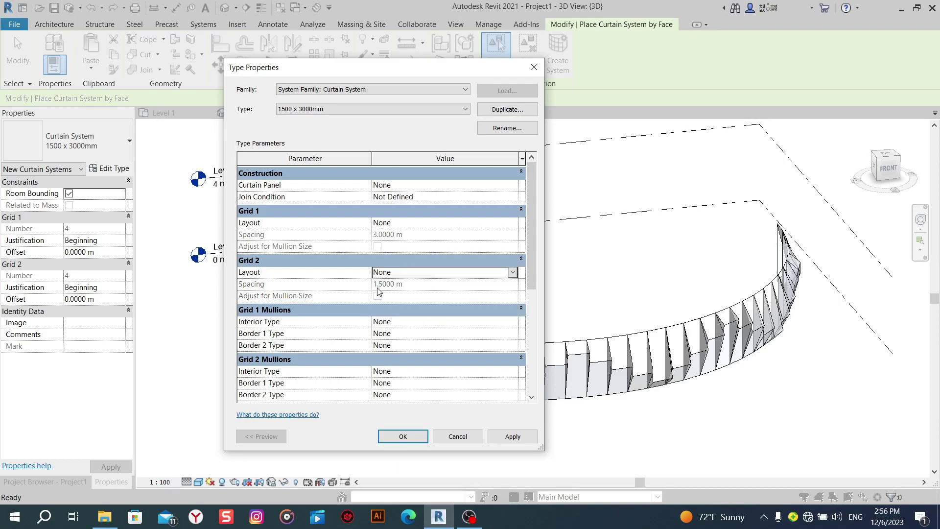
Assign Rectangular Mullion 30mm Square to the Grid 1 interior and both Grid 1 borders.
left_click(517, 324)
left_click(451, 363)
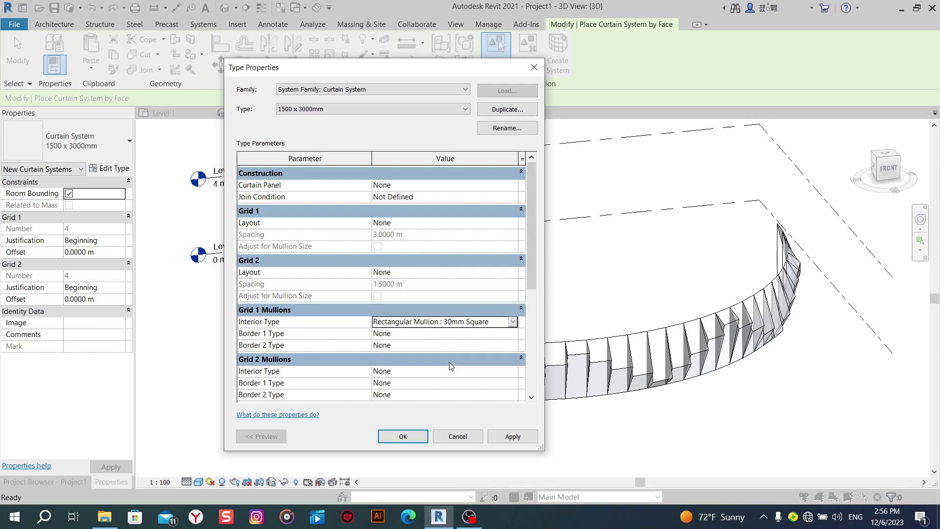
left_click(512, 335)
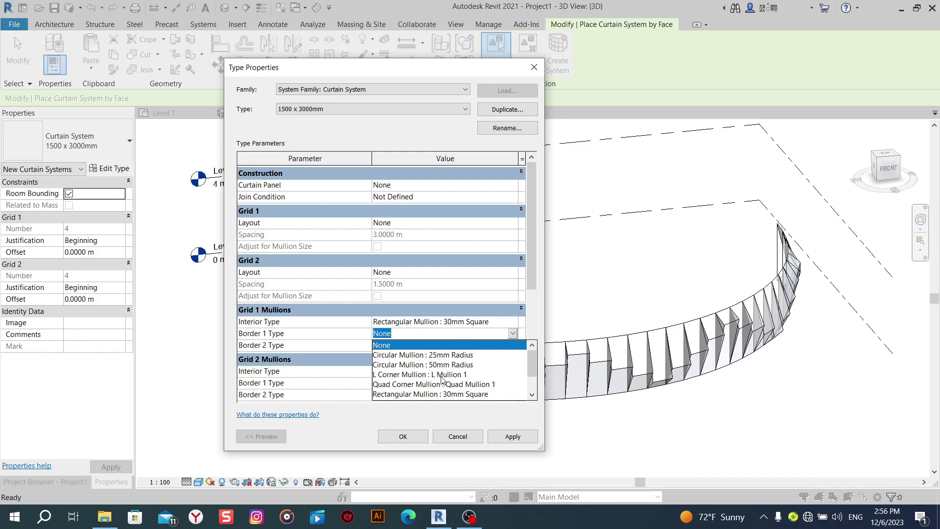
scroll(442, 379, "down", 1)
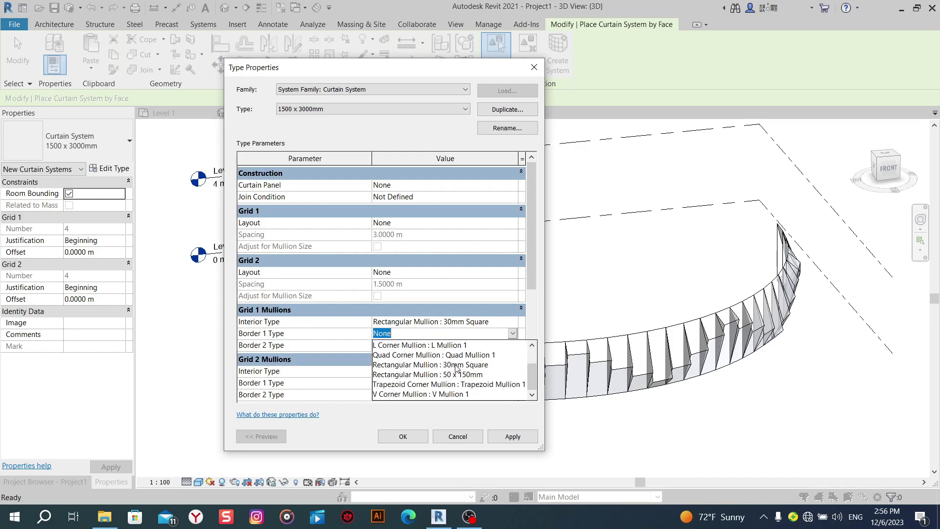
left_click(457, 366)
left_click(512, 345)
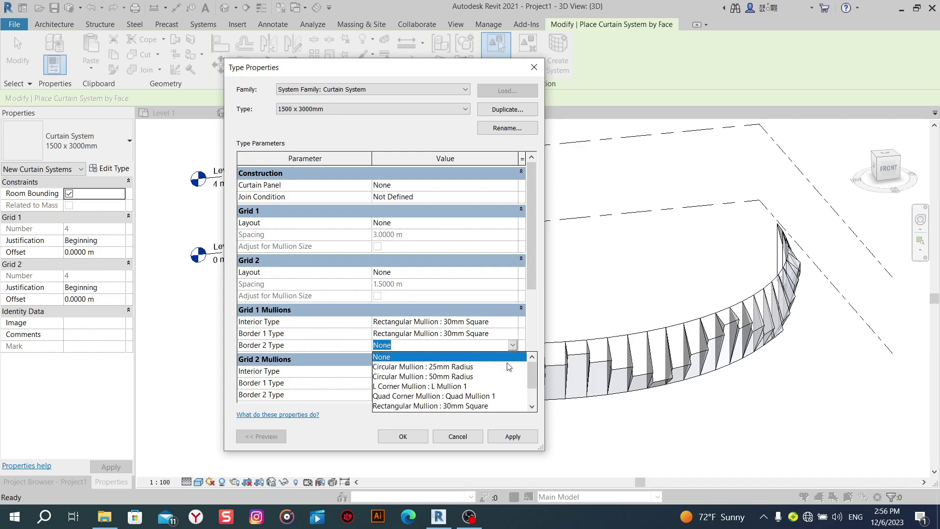
scroll(468, 394, "down", 1)
left_click(472, 377)
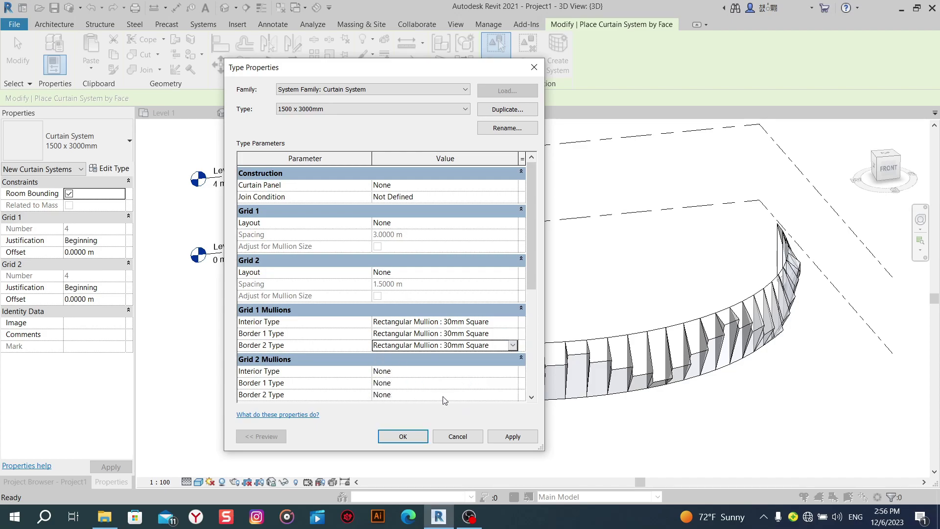
Assign 30mm Square mullions to the Grid 2 interior and both borders, and confirm the type.
left_click(514, 375)
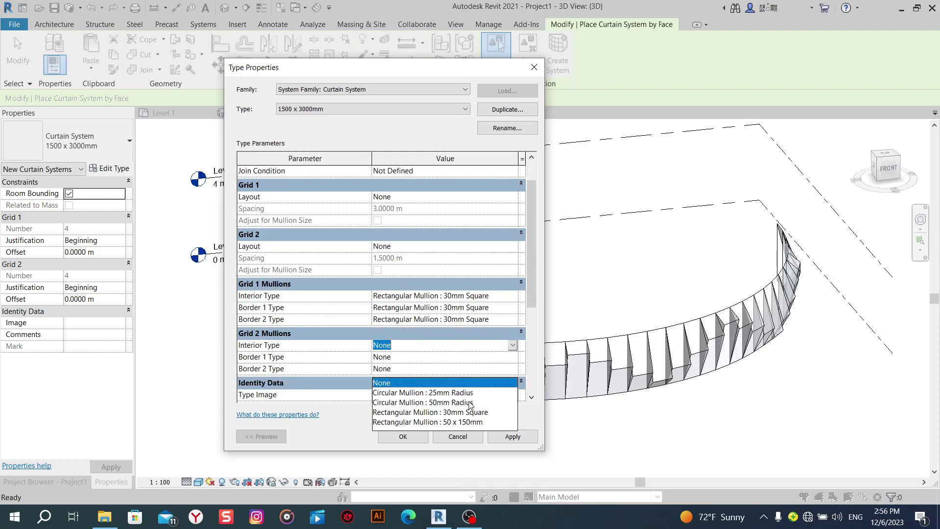
left_click(472, 413)
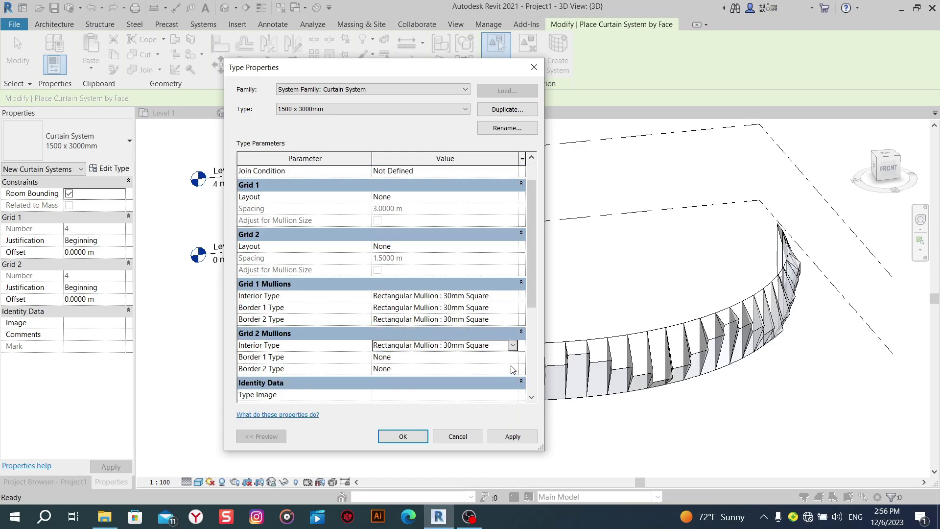
left_click(513, 361)
scroll(455, 410, "down", 1)
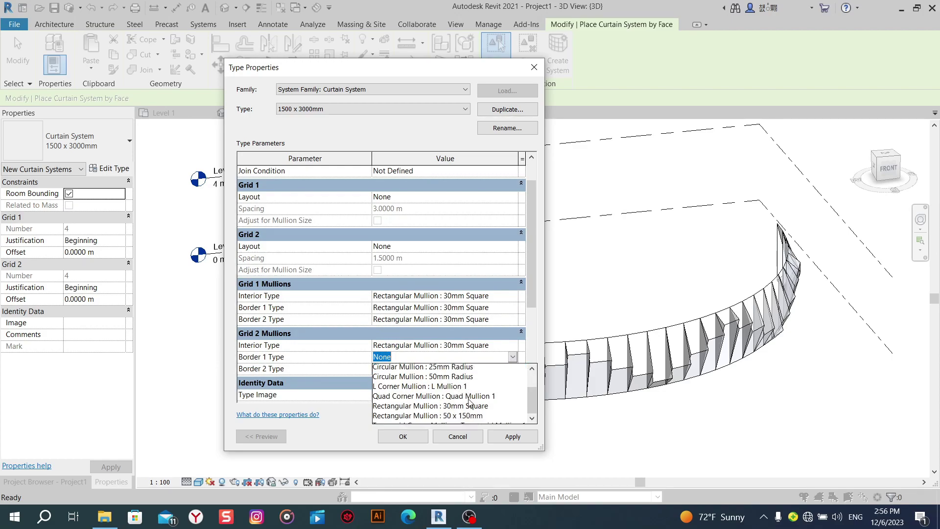
scroll(470, 405, "down", 2)
left_click(469, 389)
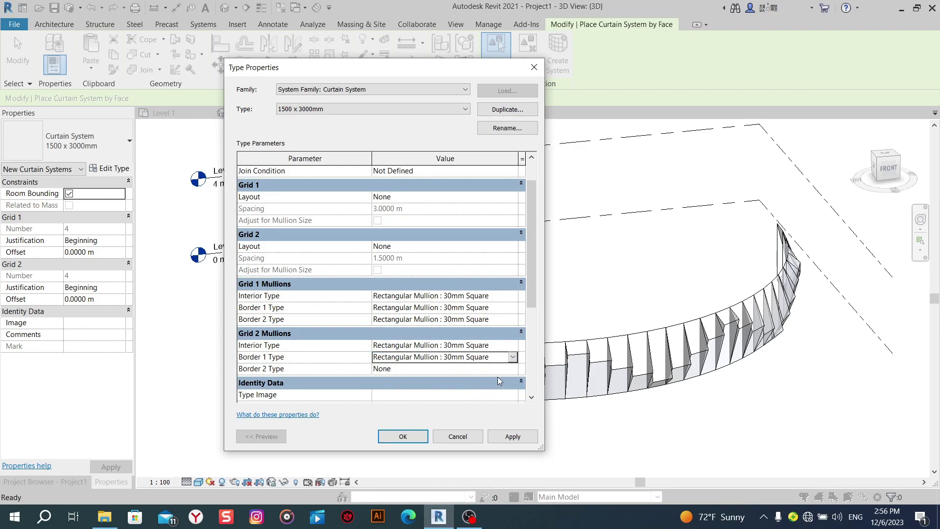
left_click(513, 369)
scroll(451, 406, "down", 2)
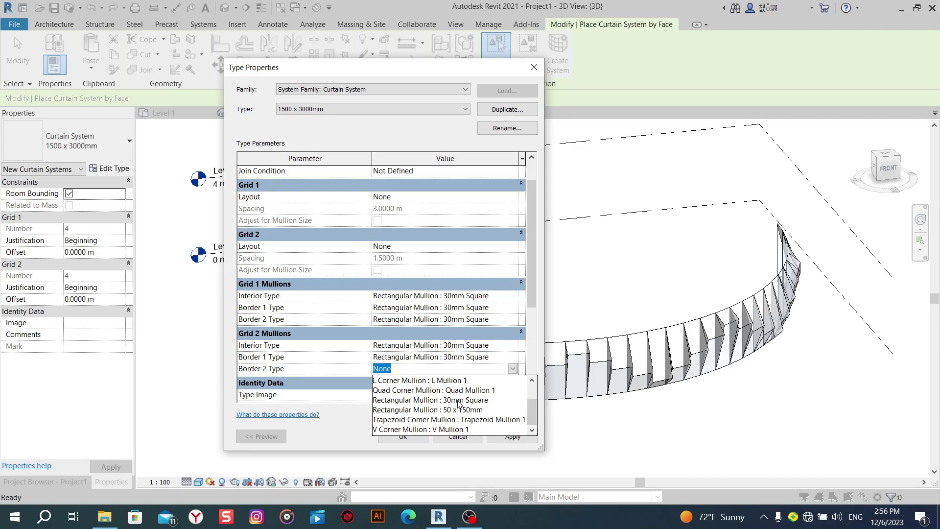
left_click(458, 401)
left_click(402, 437)
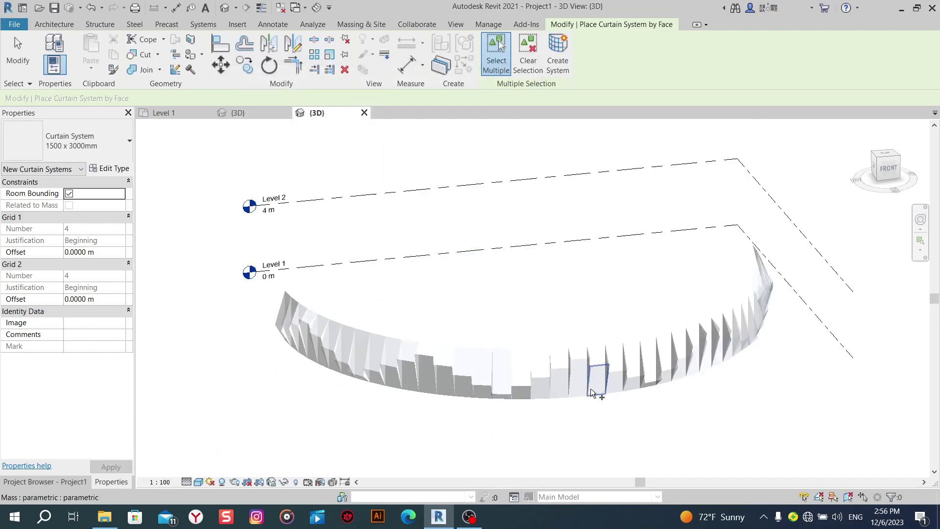
Create the curtain system on all faces of the curved mass, then cancel the command.
middle_click_drag(592, 391, 781, 315, "shift")
left_click_drag(810, 229, 221, 451)
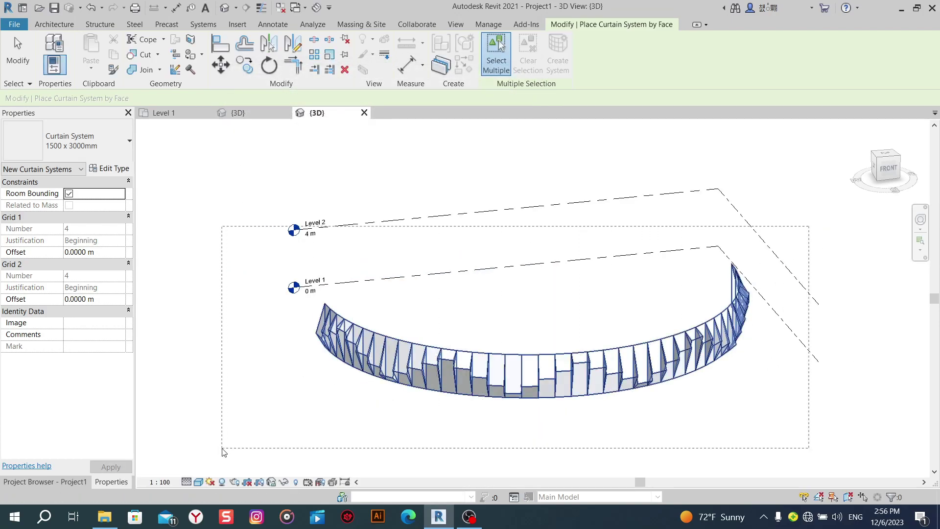
left_click(566, 72)
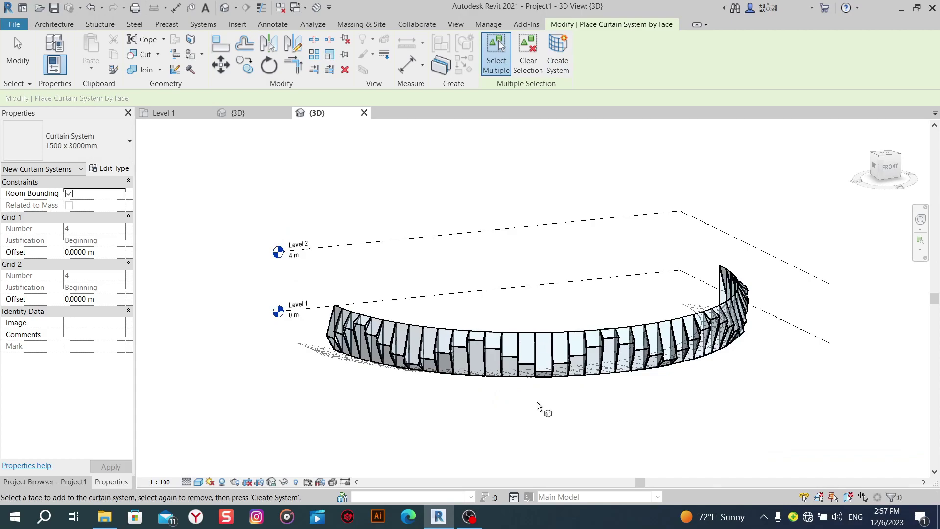
scroll(545, 399, "up", 5)
mouse_move(545, 399)
middle_mouse_down("shift")
mouse_move(570, 408)
mouse_move(498, 189)
middle_mouse_up("shift")
right_click(498, 189)
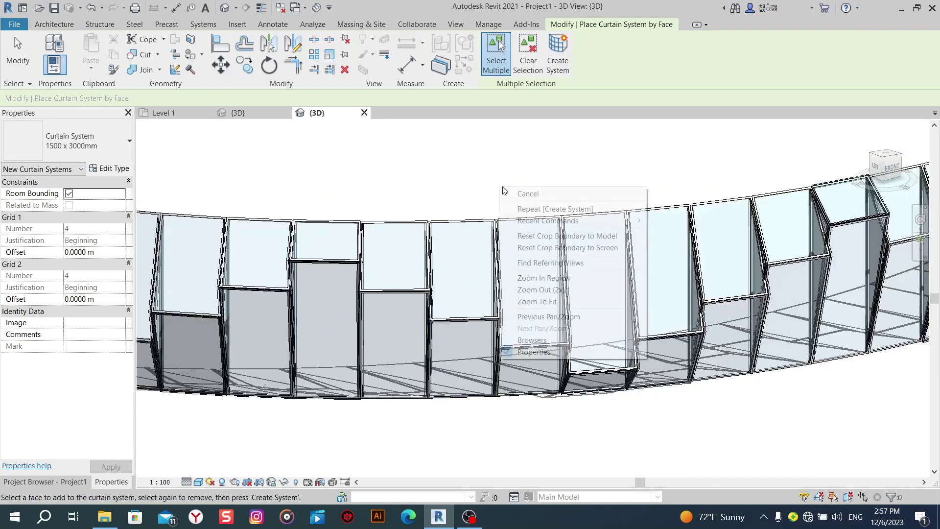
left_click(511, 195)
Try Shaded and another visual style on the curtain wall view.
left_click(200, 488)
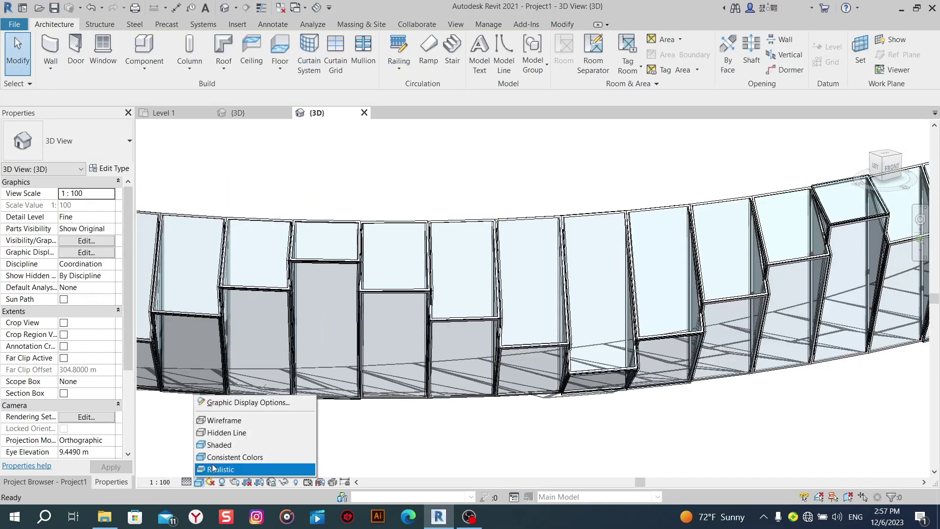
left_click(231, 443)
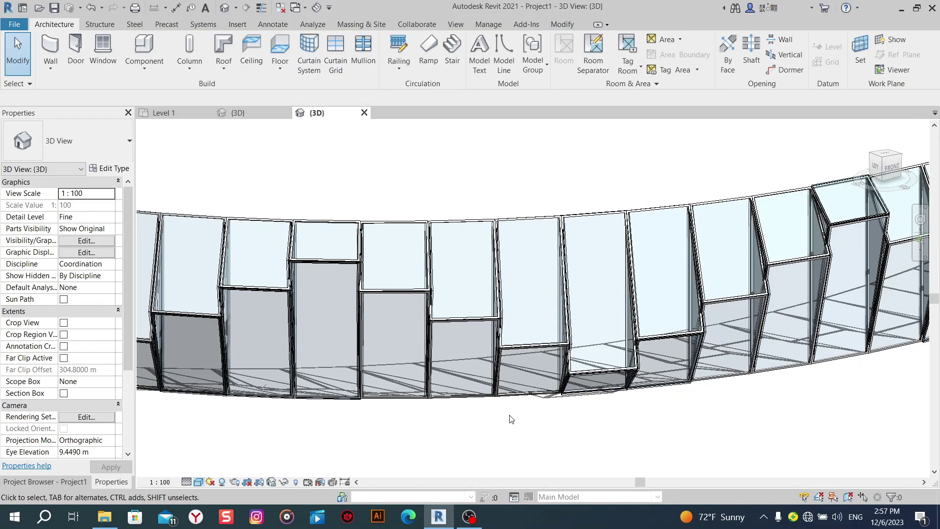
middle_click_drag(511, 418, 474, 413, "shift")
left_click(195, 483)
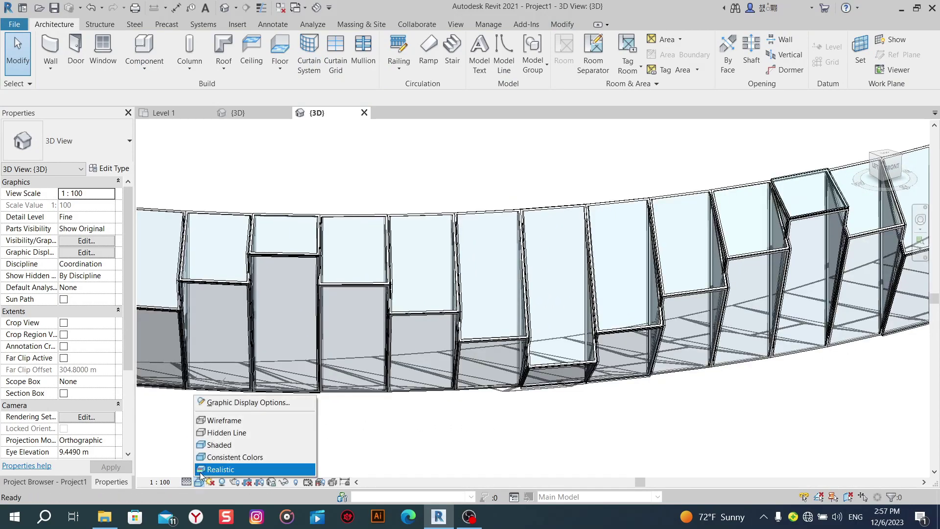
left_click(226, 467)
scroll(443, 441, "up", 2)
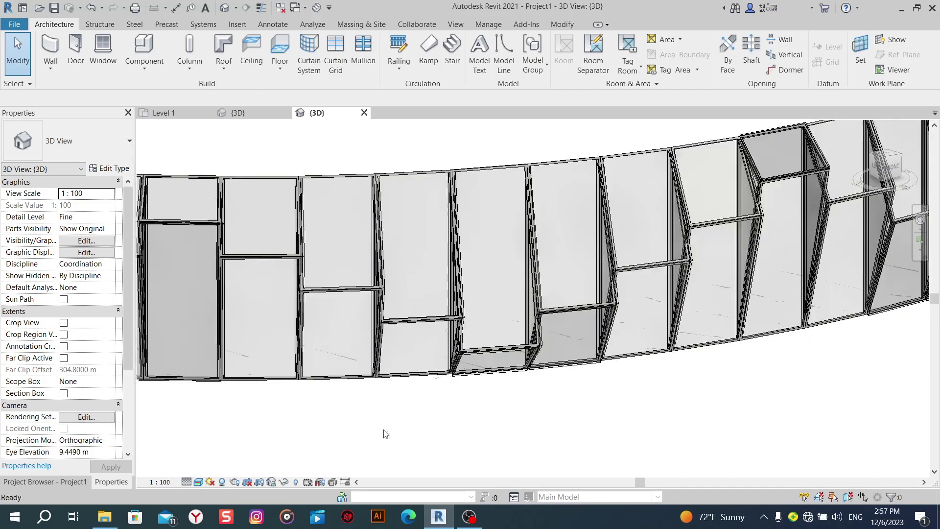
mouse_move(384, 435)
middle_mouse_down()
mouse_move(464, 428)
mouse_move(449, 429)
middle_mouse_up()
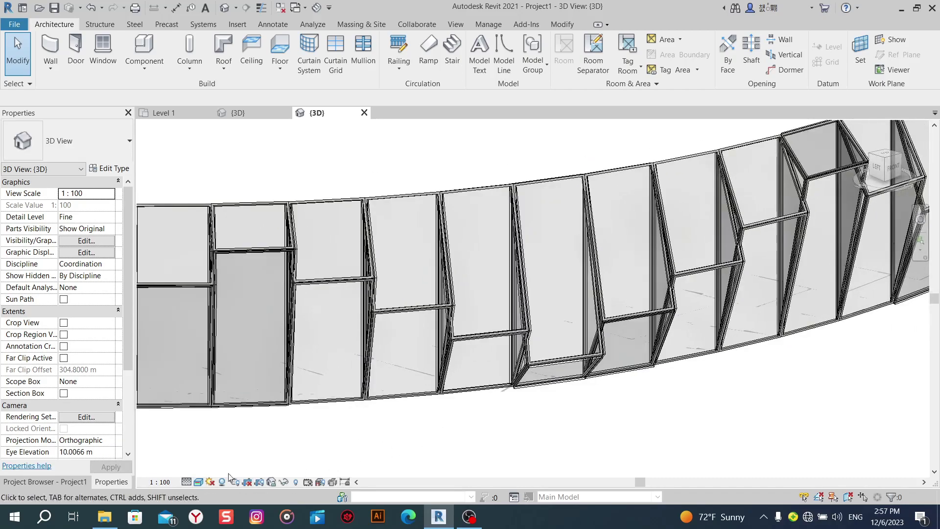
Switch the view to Consistent Colors, then test other shading styles.
left_click(198, 483)
left_click(209, 456)
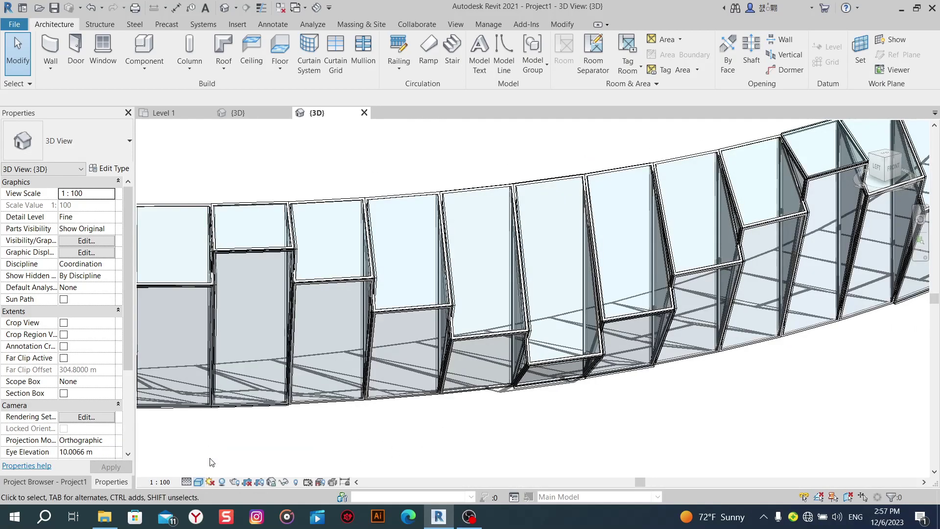
left_click(200, 483)
left_click(209, 460)
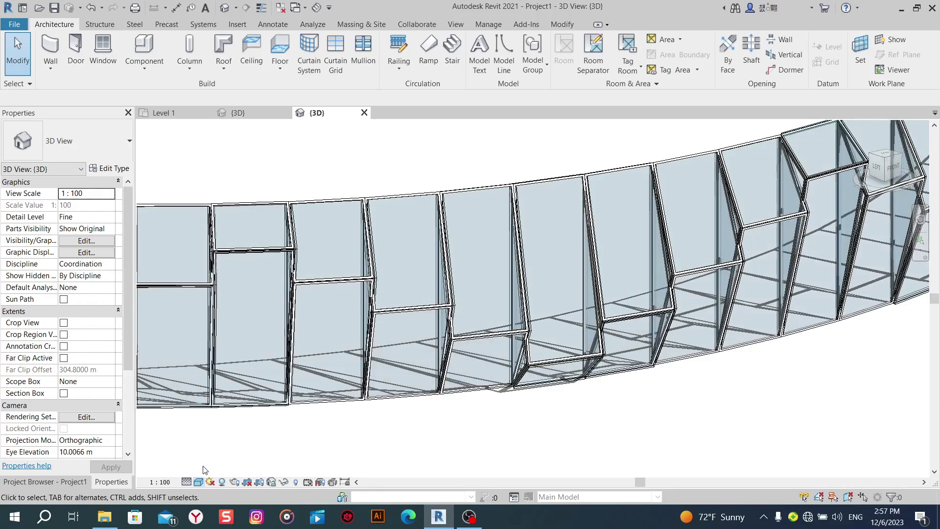
left_click(198, 481)
left_click(205, 443)
scroll(534, 293, "up", 5)
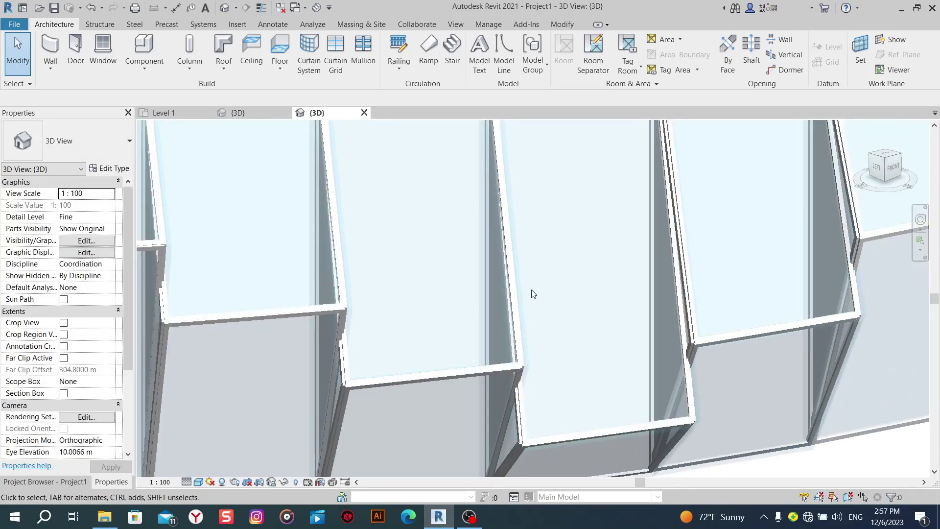
scroll(533, 293, "down", 3)
scroll(504, 197, "up", 2)
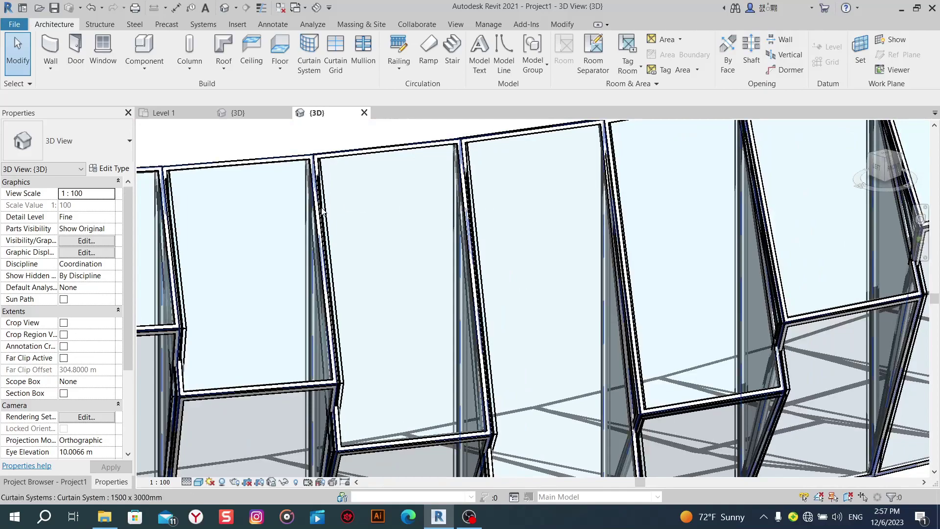
Set the 3D view scale to 1:2 and zoom along the curtain wall.
left_click(172, 482)
left_click(169, 349)
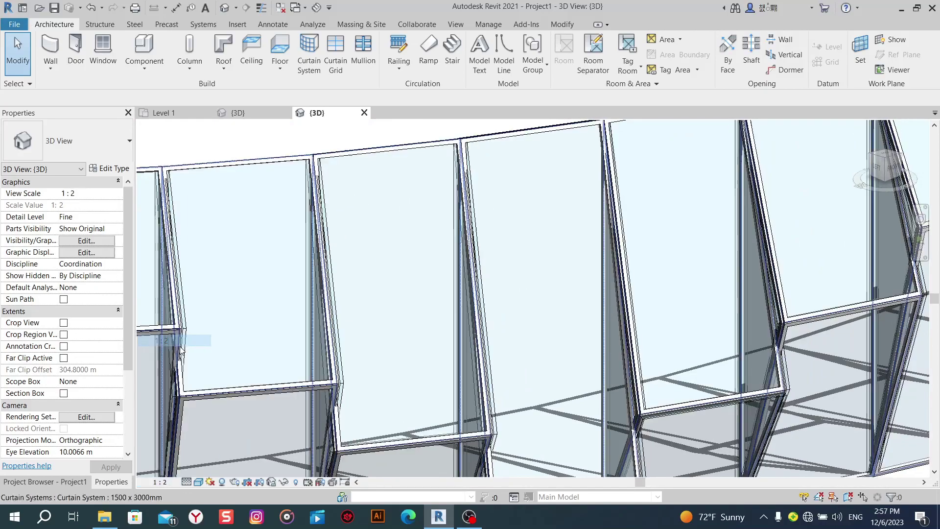
middle_click_drag(387, 326, 495, 322)
scroll(463, 174, "up", 4)
Tab-cycle between a curtain panel and the curtain system, select it, then clear the selection.
middle_click_drag(464, 174, 462, 258)
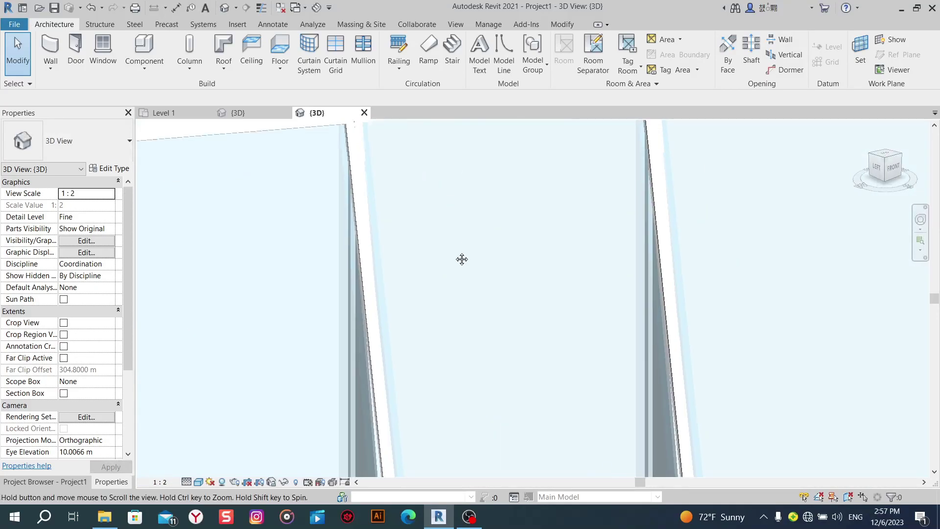
scroll(384, 224, "down", 2)
key("Tab")
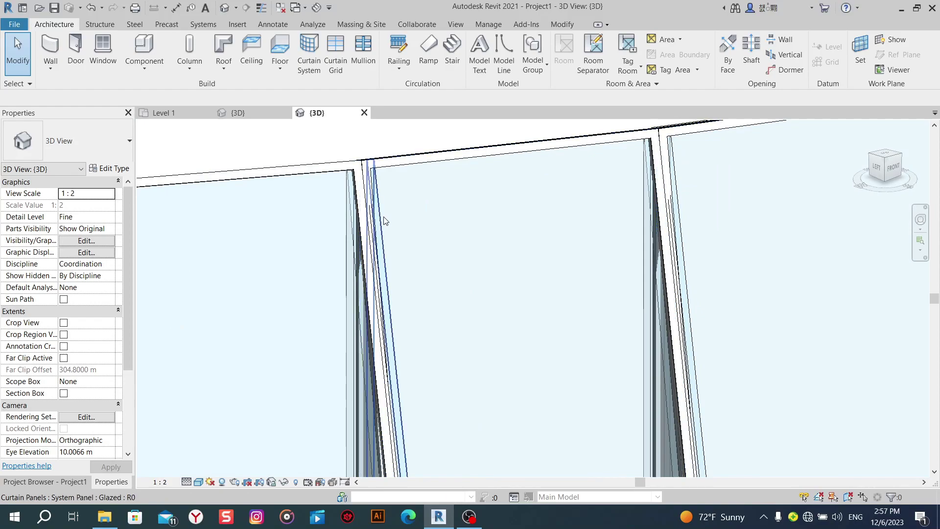
key("Tab")
left_click(384, 220)
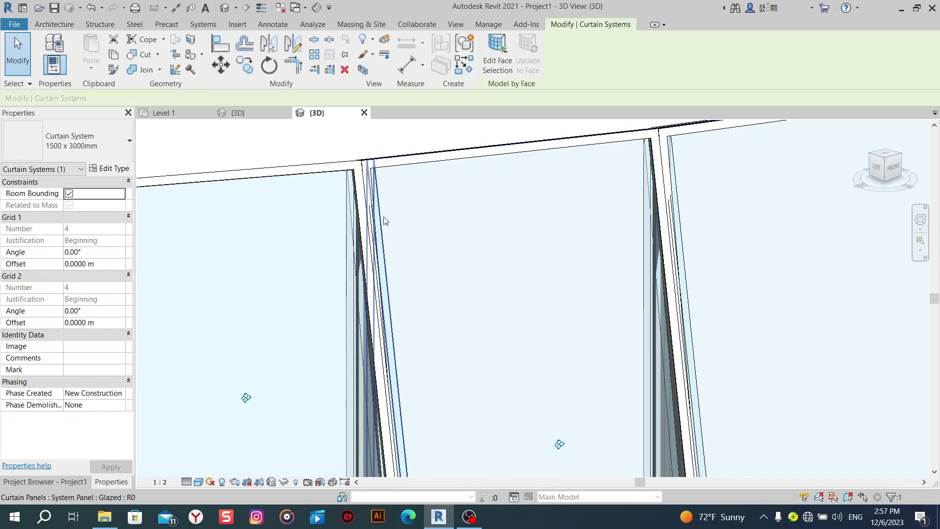
left_click(382, 150)
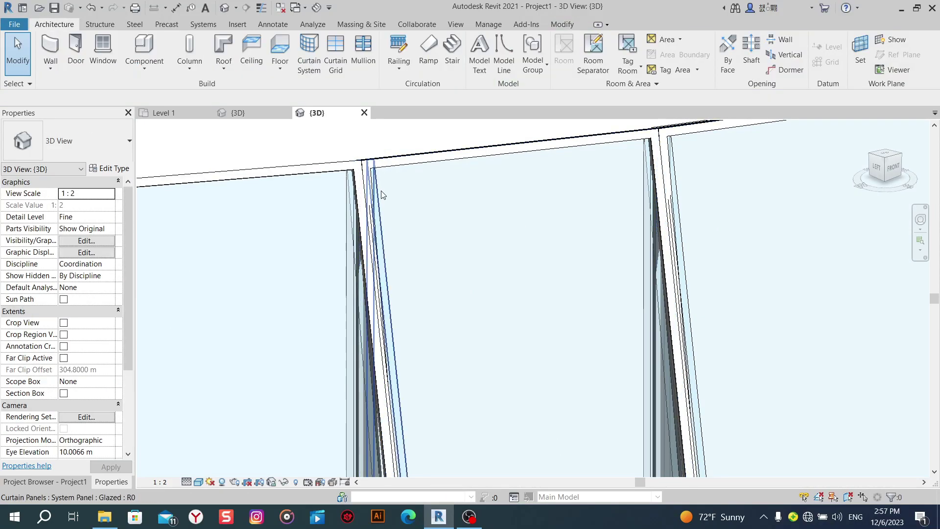
scroll(383, 195, "down", 2)
middle_click_drag(413, 235, 555, 239)
scroll(299, 216, "up", 2)
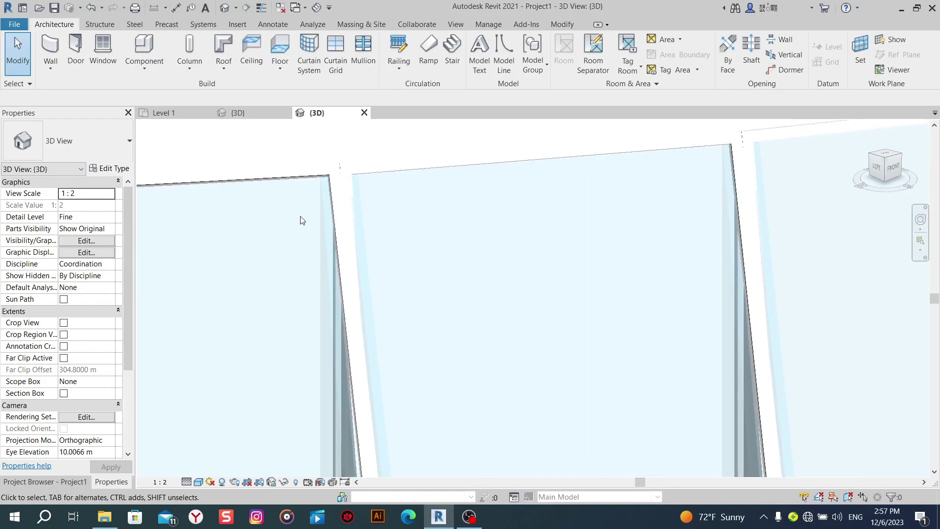
scroll(381, 213, "up", 2)
scroll(367, 185, "up", 1)
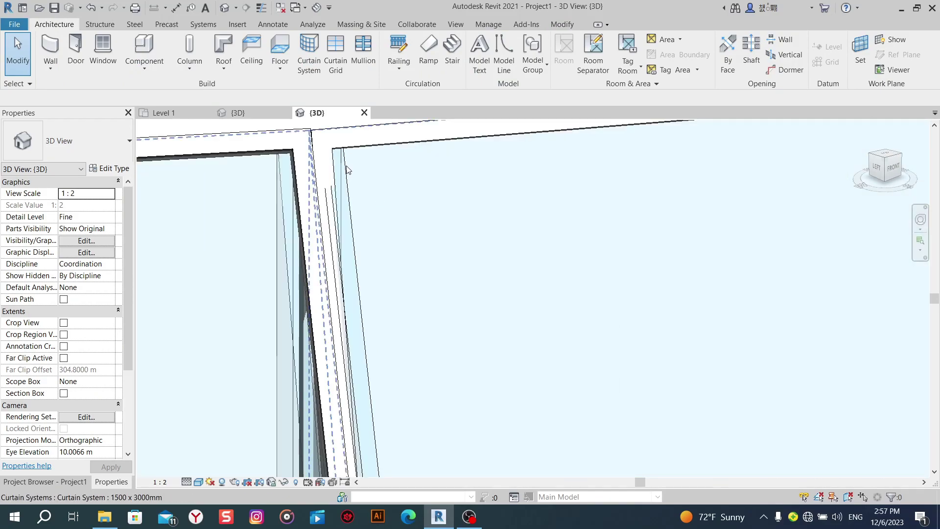
Apply plain grey Shaded style and review the Glazed System Panel type (offset 0).
left_click(198, 482)
left_click(216, 443)
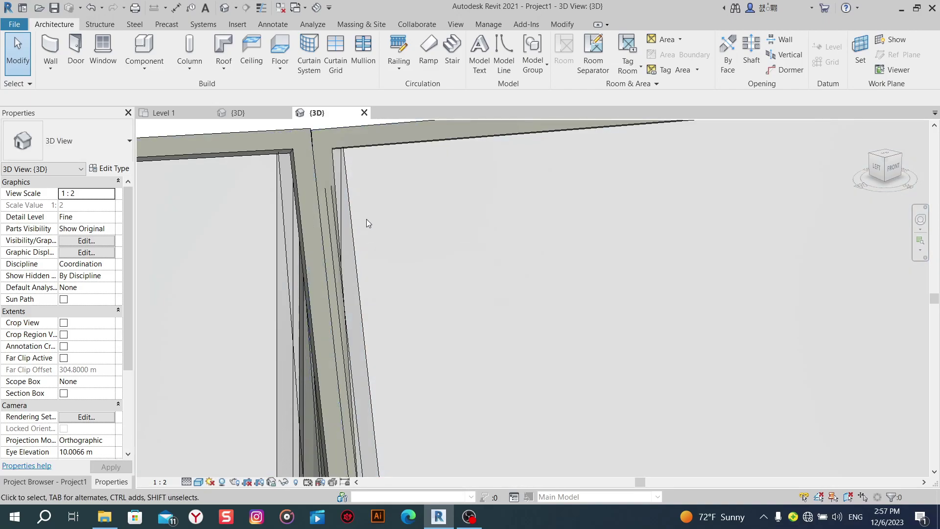
left_click(349, 181)
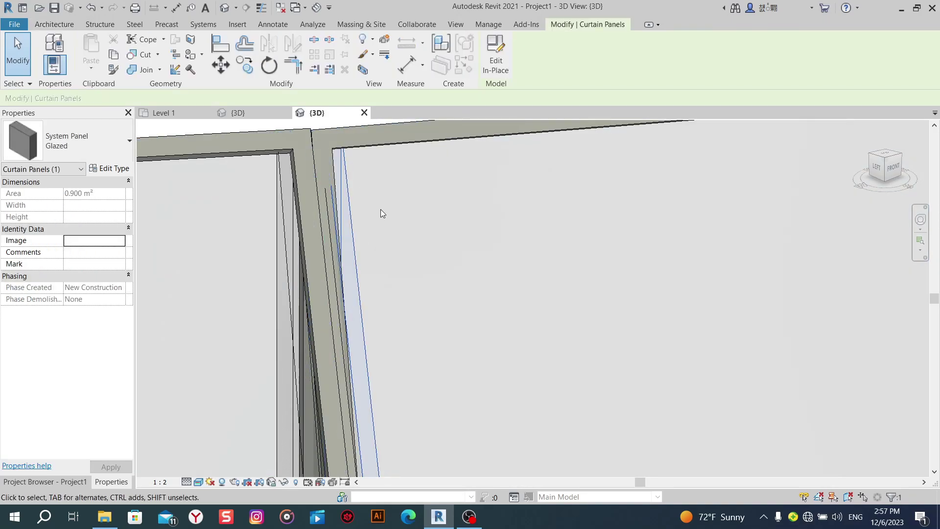
left_click(108, 168)
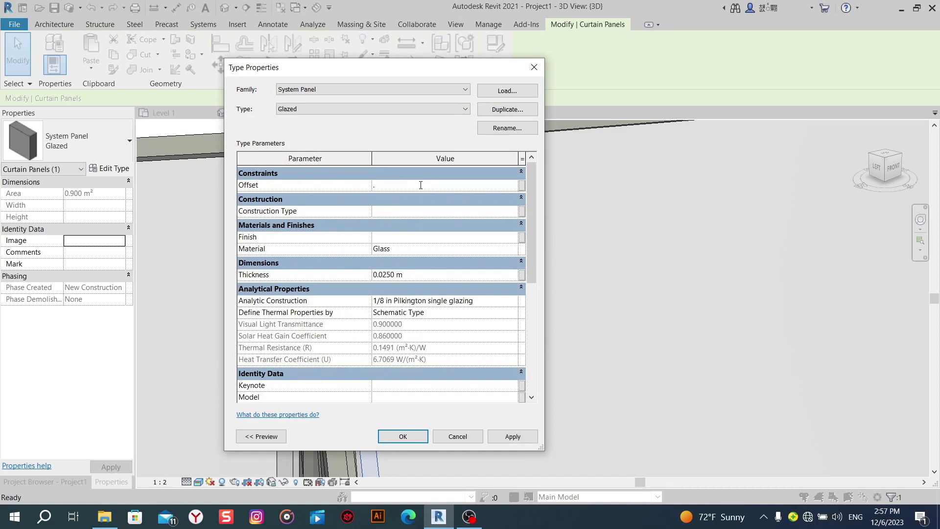
left_click(423, 439)
scroll(578, 332, "up", 4)
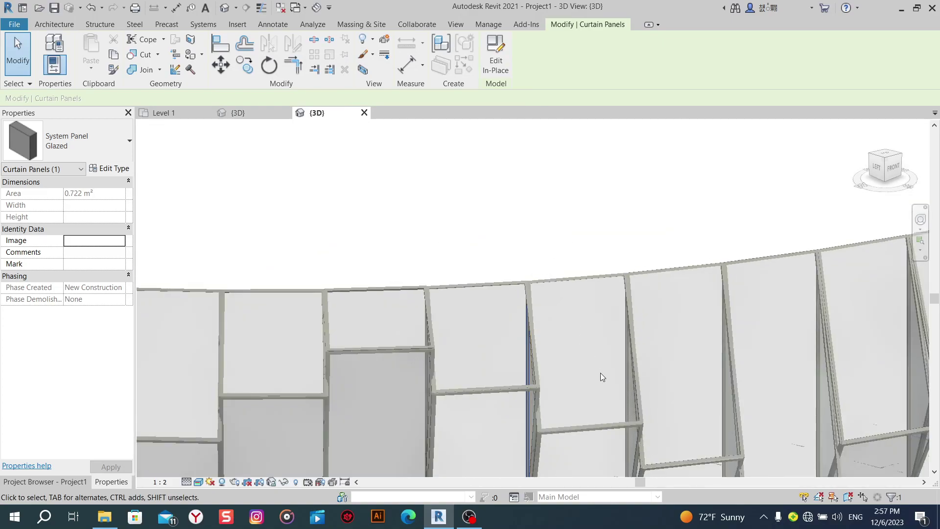
scroll(563, 294, "down", 3)
scroll(553, 319, "down", 2)
left_click(593, 417)
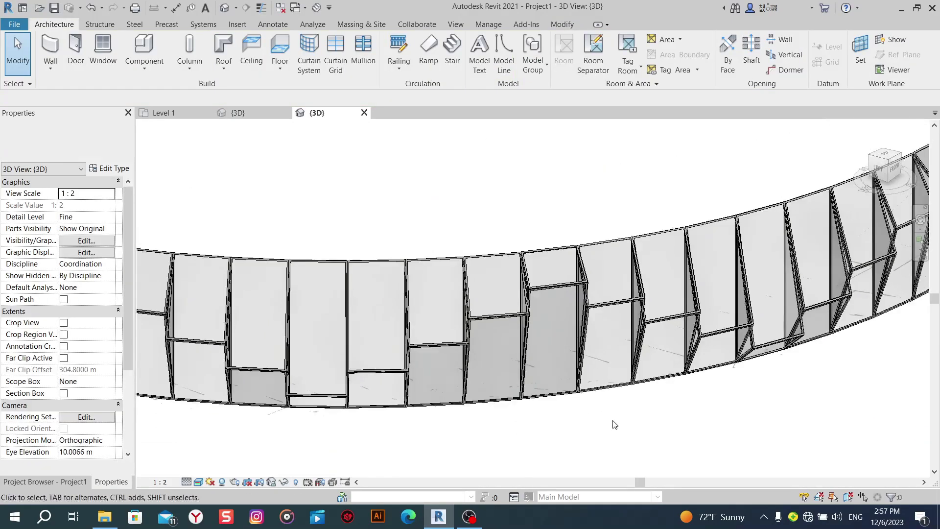
Set the 30mm Square mullion type's Width on side 1 and side 2 to 0.020 m.
scroll(615, 424, "up", 3)
scroll(618, 439, "up", 3)
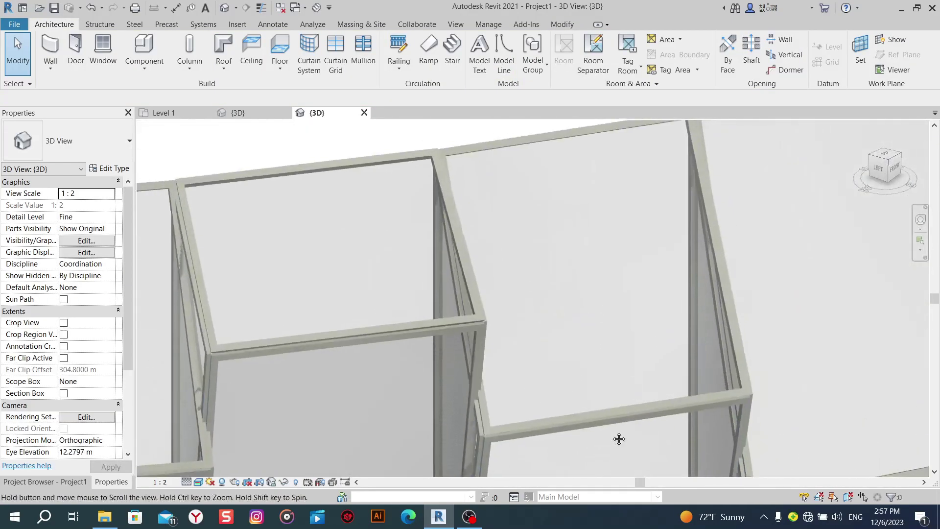
left_click(481, 315)
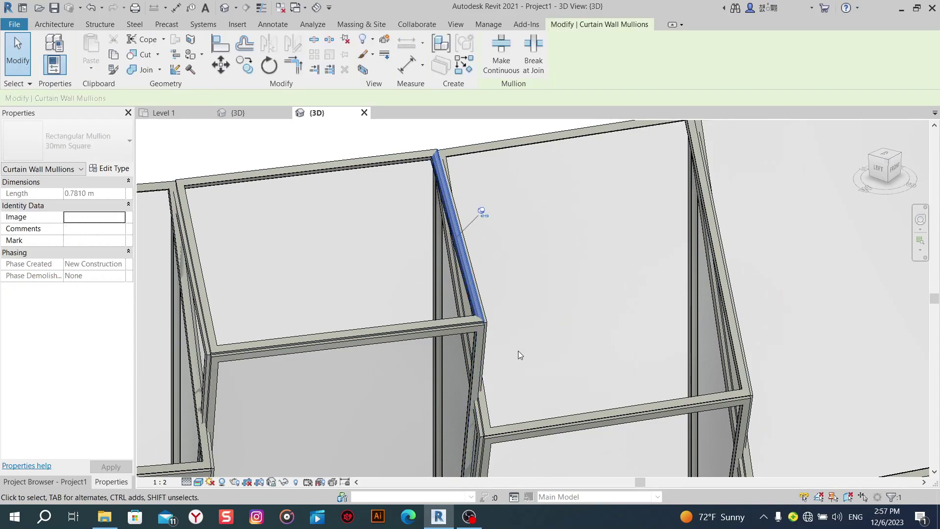
left_click(120, 170)
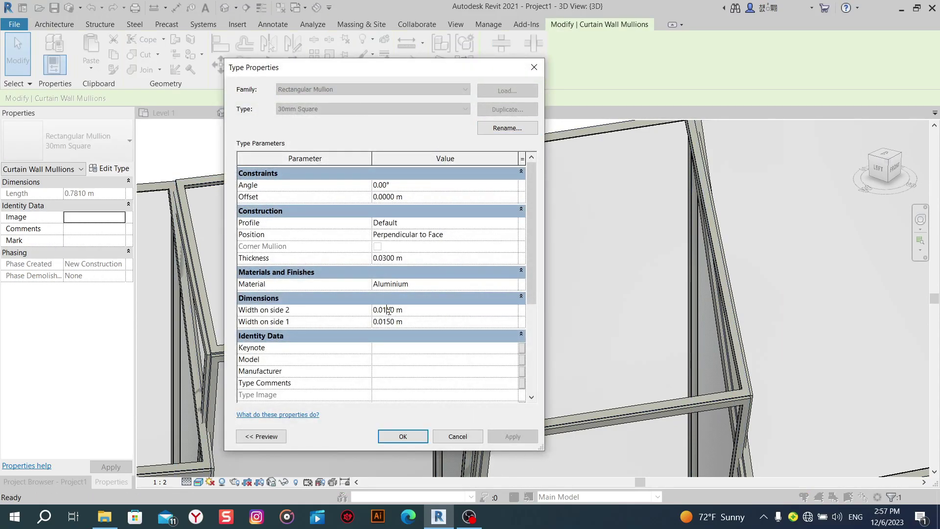
type("20")
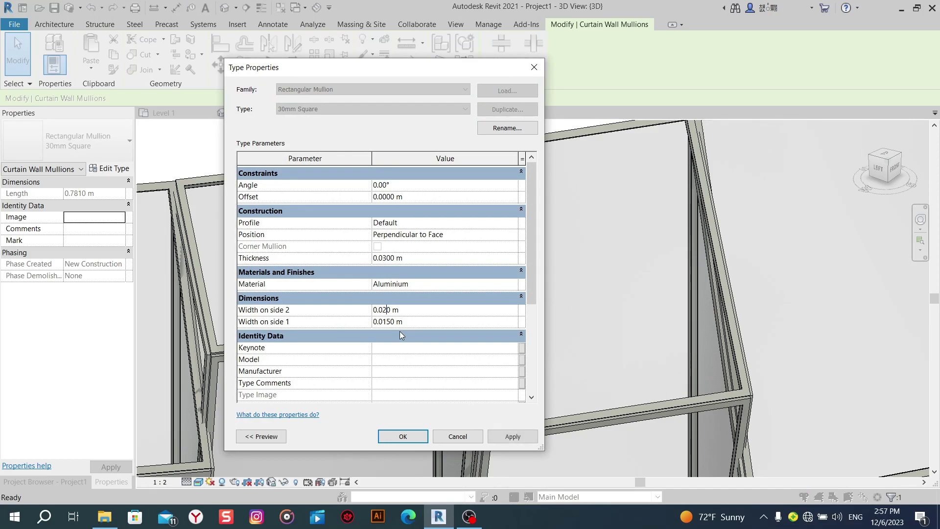
left_click(390, 322)
type("20")
key("Return")
scroll(535, 279, "down", 2)
scroll(535, 279, "down", 5)
left_click(647, 406)
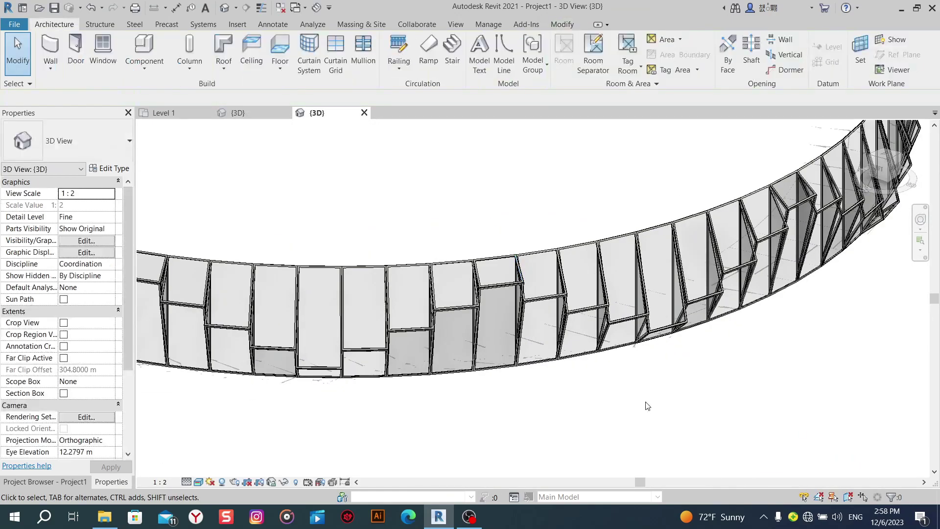
scroll(631, 396, "up", 4)
scroll(582, 391, "up", 2)
mouse_move(583, 392)
middle_mouse_down()
mouse_move(544, 441)
mouse_move(525, 394)
mouse_move(586, 407)
middle_mouse_up()
scroll(543, 442, "down", 1)
scroll(558, 449, "down", 3)
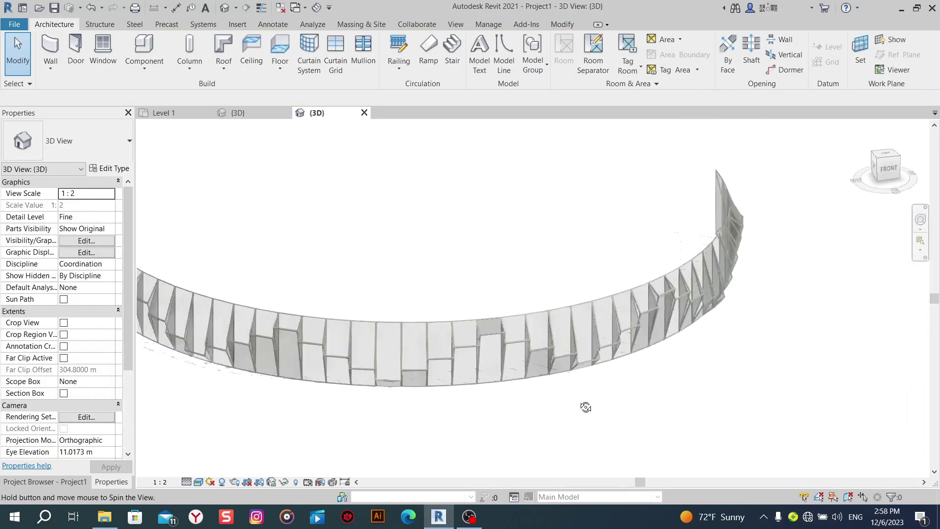
Open the North elevation and stretch Level 2's left end further left.
left_click(82, 484)
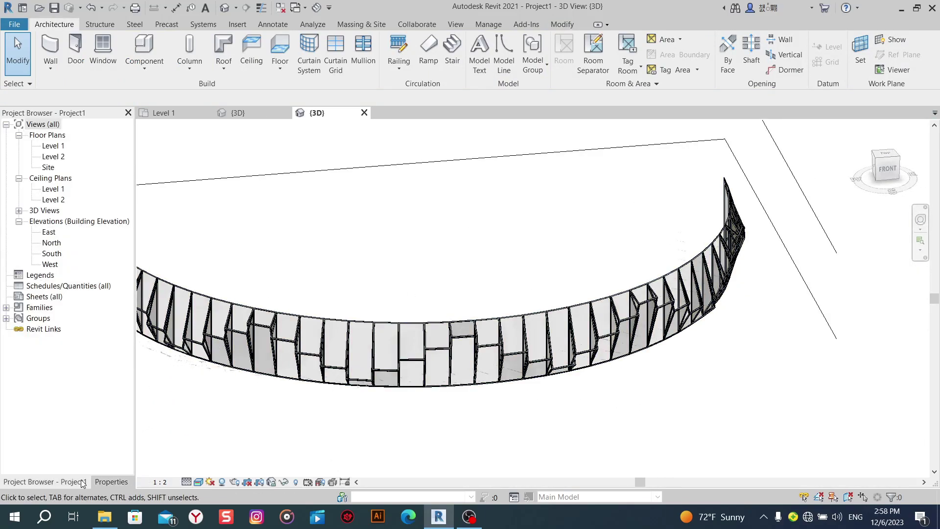
double_click(51, 242)
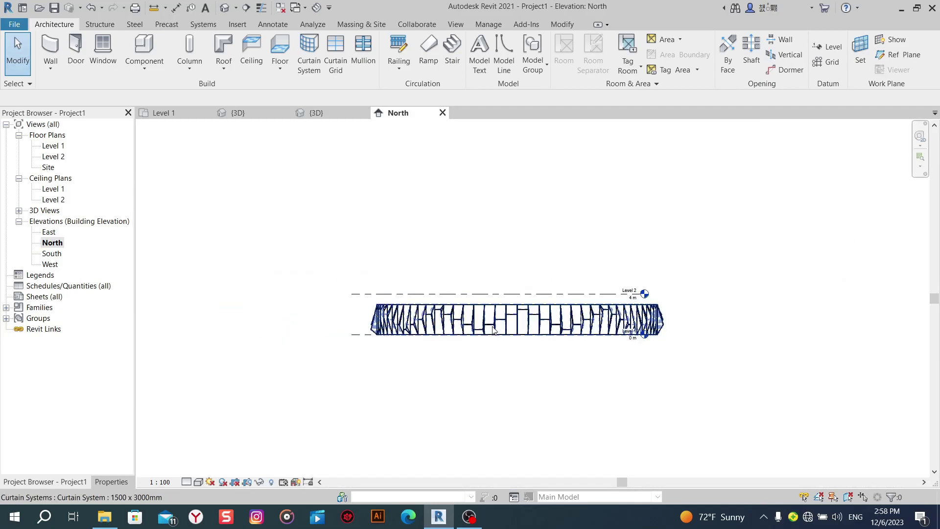
middle_click_drag(594, 359, 560, 359)
left_click(343, 293)
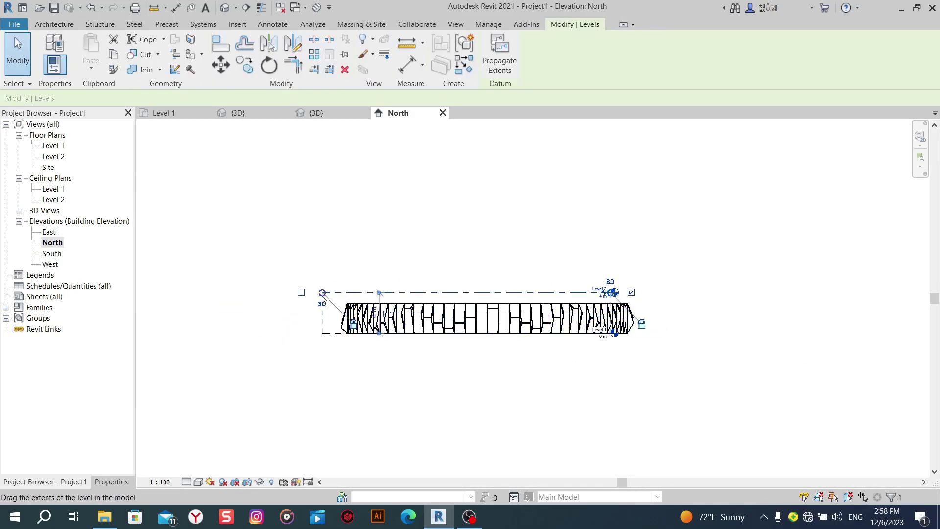
left_click_drag(321, 292, 172, 292)
middle_click_drag(560, 260, 382, 246)
left_click(382, 245)
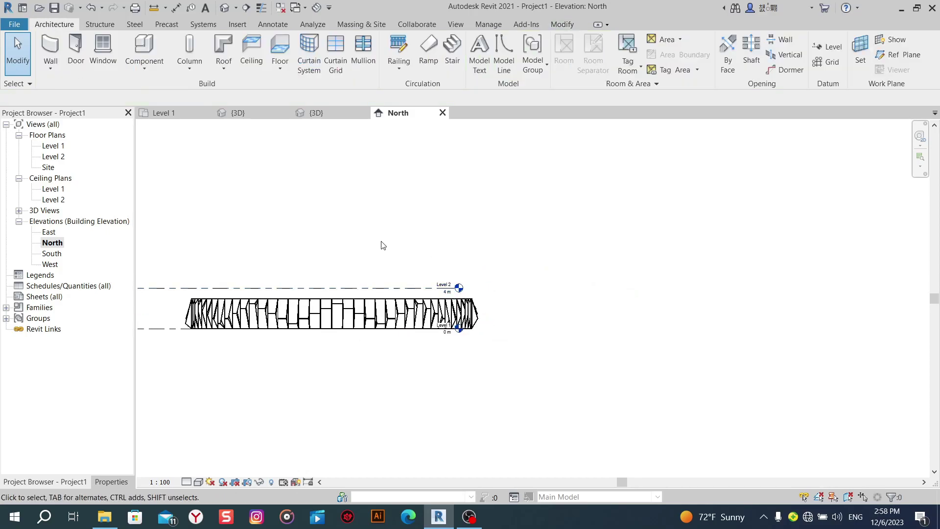
Stretch Level 2's right end far right and recentre the level heads in view.
left_click(387, 292)
scroll(458, 287, "up", 1)
scroll(458, 288, "up", 4)
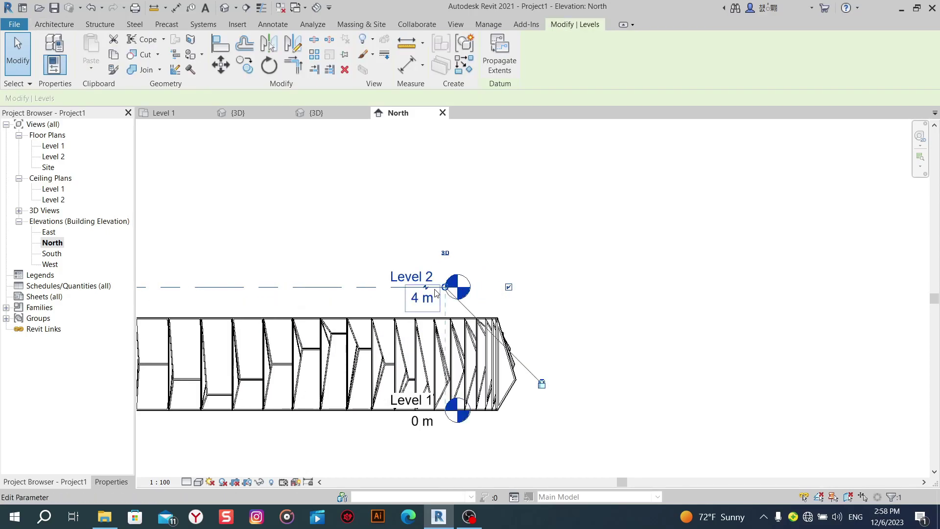
left_click_drag(447, 292, 881, 292)
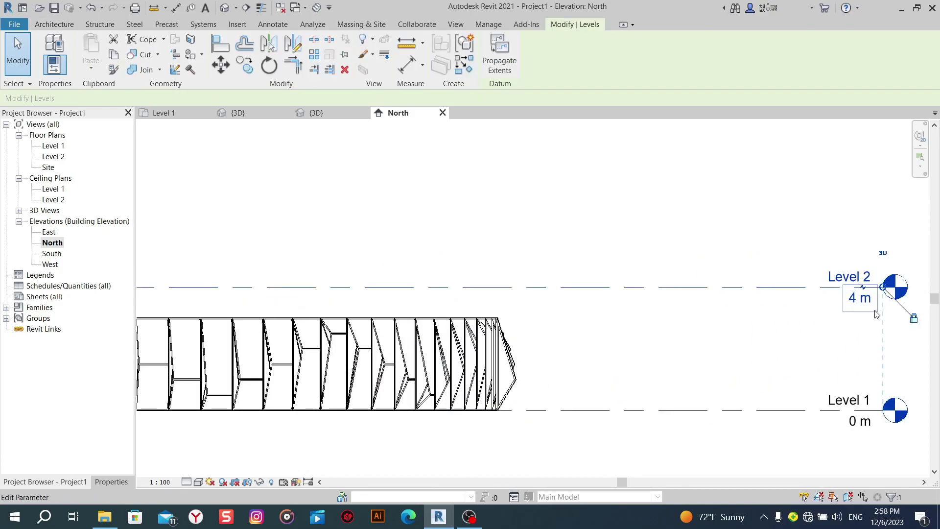
scroll(646, 326, "down", 4)
middle_click_drag(645, 326, 389, 323)
scroll(516, 291, "up", 3)
scroll(516, 291, "up", 2)
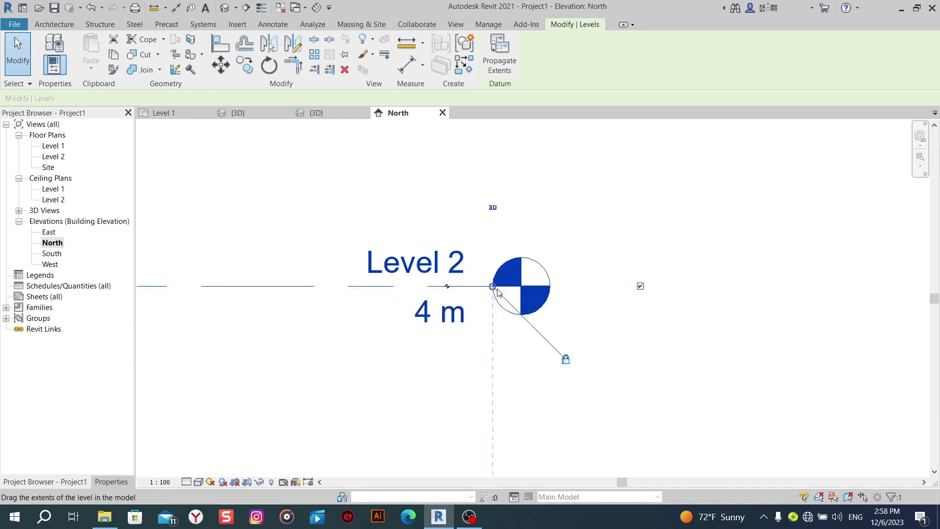
scroll(516, 291, "down", 3)
scroll(582, 319, "down", 3)
scroll(715, 336, "down", 3)
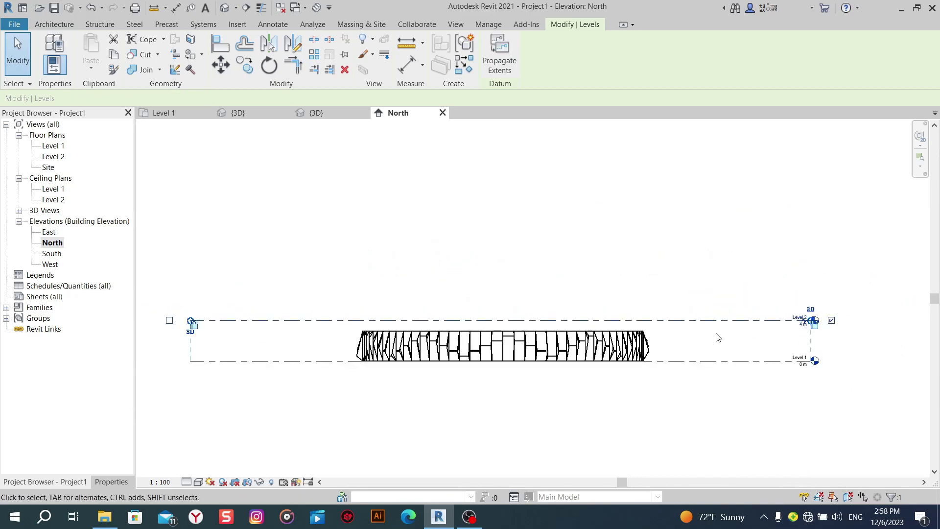
middle_click_drag(715, 336, 763, 357)
key("Escape")
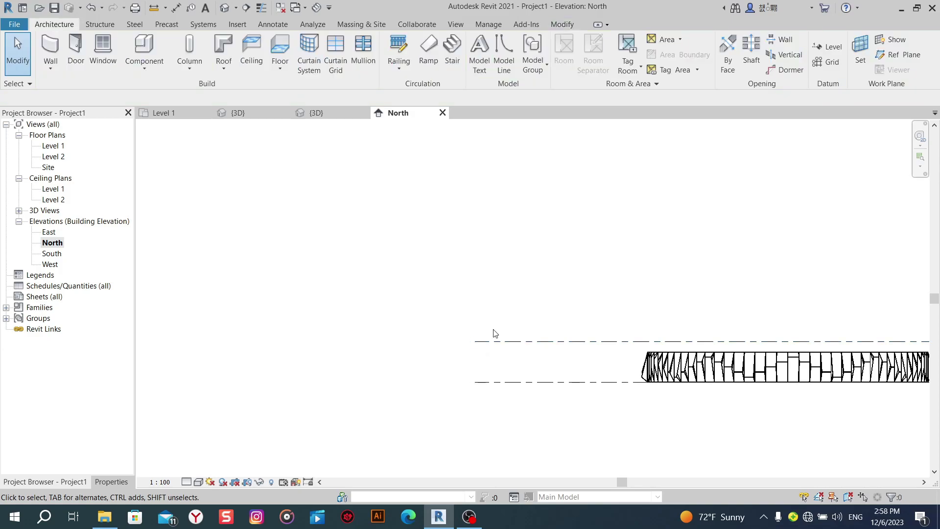
Bring the building and the Level 1 and Level 2 heads into view.
left_click(493, 341)
middle_click_drag(492, 341, 384, 333)
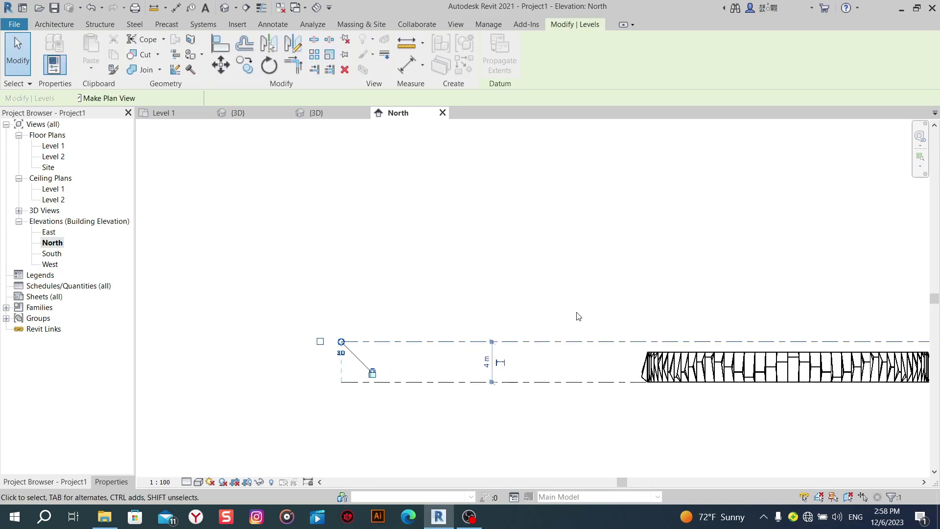
middle_click_drag(576, 315, 345, 309)
scroll(654, 337, "up", 2)
scroll(594, 339, "up", 2)
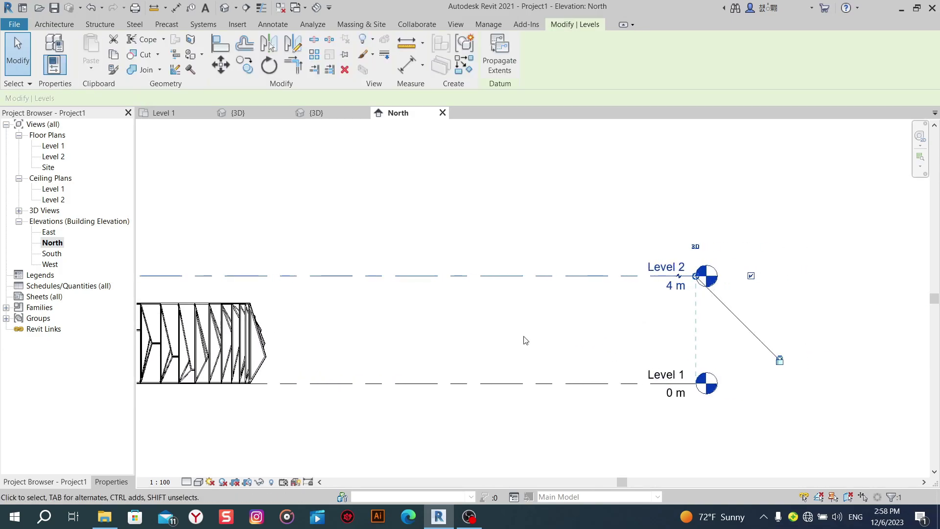
left_click(612, 340)
Lower Level 2's elevation from 4 m to 3 m, then window-select Level 2.
left_click(675, 289)
left_click(674, 289)
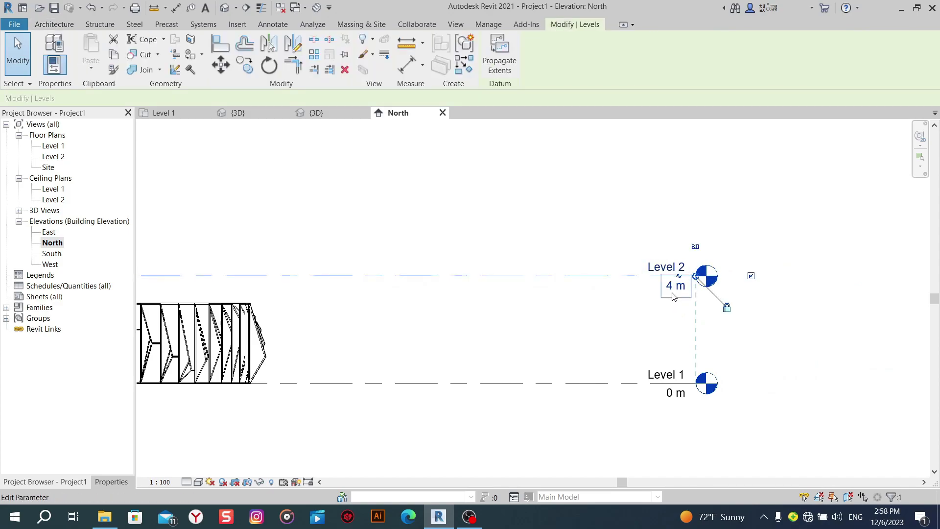
type("3")
key("Return")
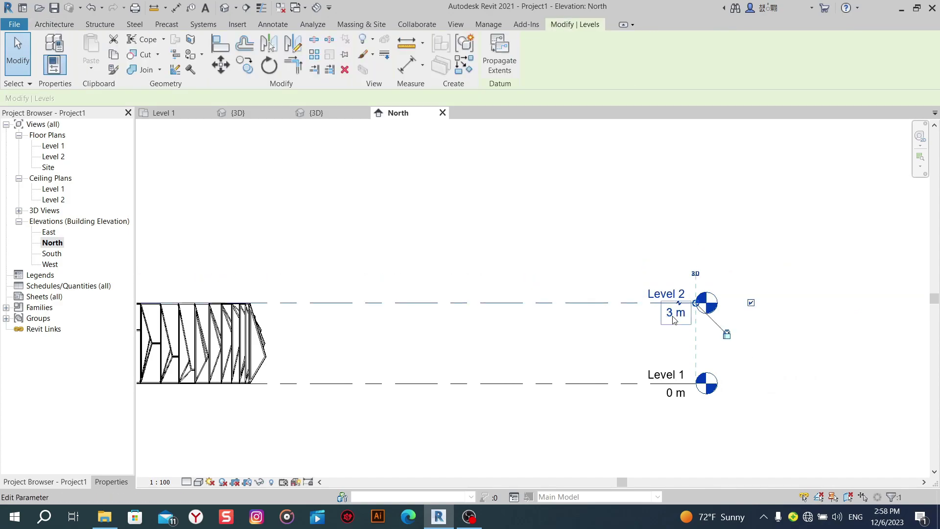
left_click(424, 296)
scroll(384, 310, "down", 3)
mouse_move(384, 311)
middle_mouse_down()
mouse_move(598, 371)
mouse_move(594, 389)
mouse_move(662, 369)
middle_mouse_up()
left_click_drag(674, 280, 659, 337)
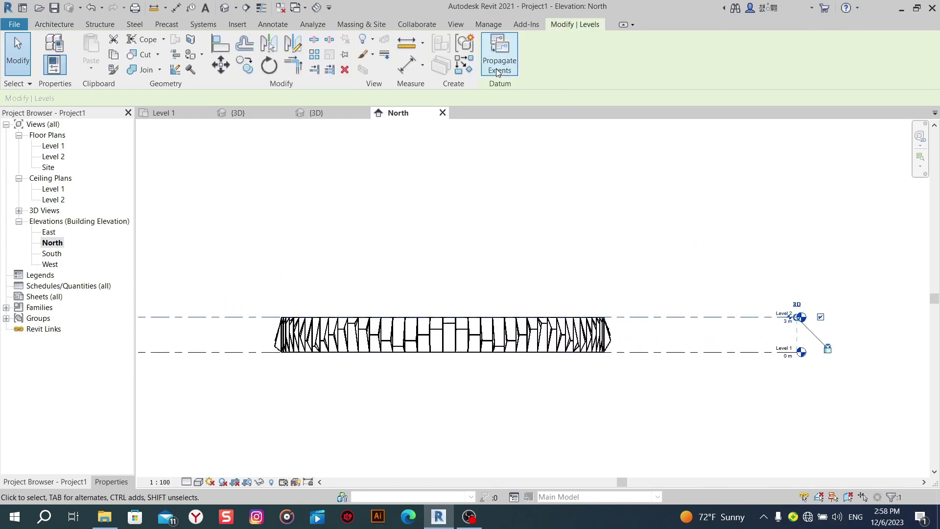
left_click(469, 68)
Cancel the pending level placement, show Properties, and select Level 2.
right_click(302, 152)
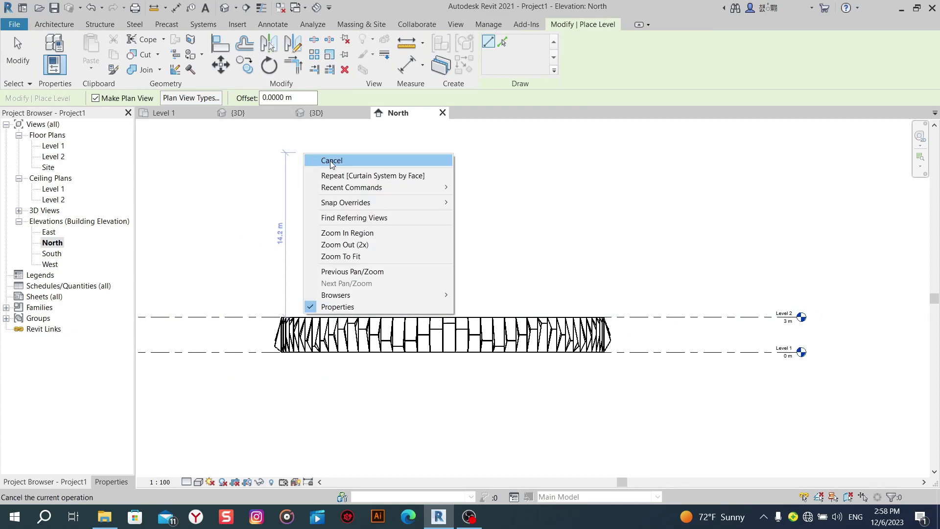
left_click(323, 161)
right_click(331, 161)
left_click(348, 168)
left_click(105, 482)
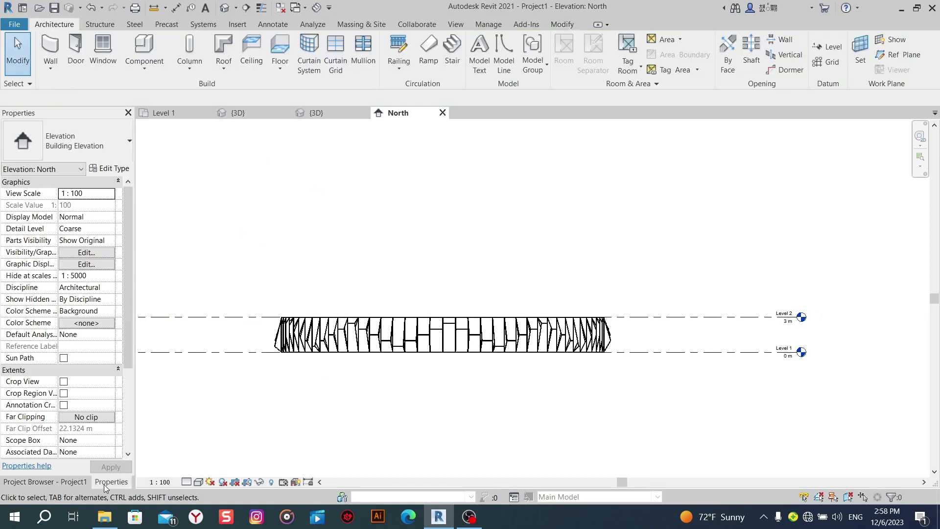
left_click(660, 318)
Set the Level tool offset to 3 m and add Levels 3, 4 and 5 up to 12 m.
left_click(460, 67)
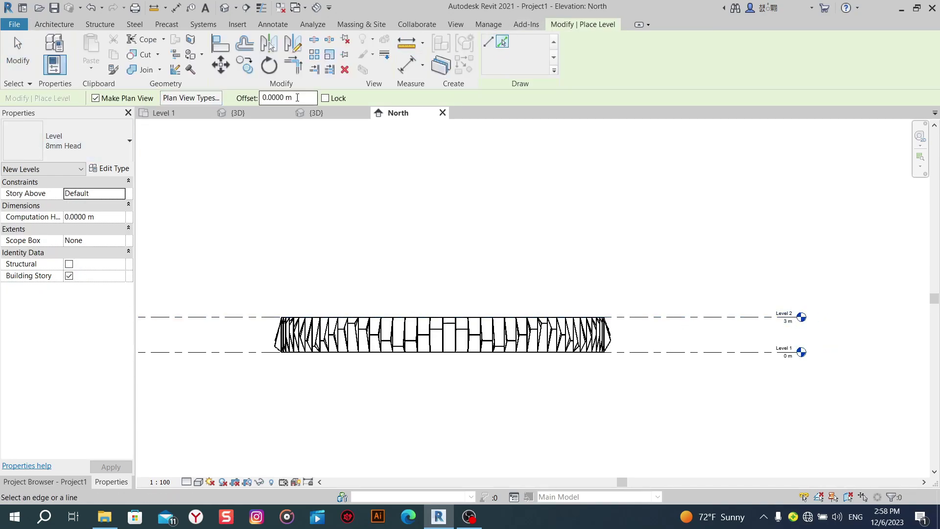
left_click(282, 98)
type("3")
key("Return")
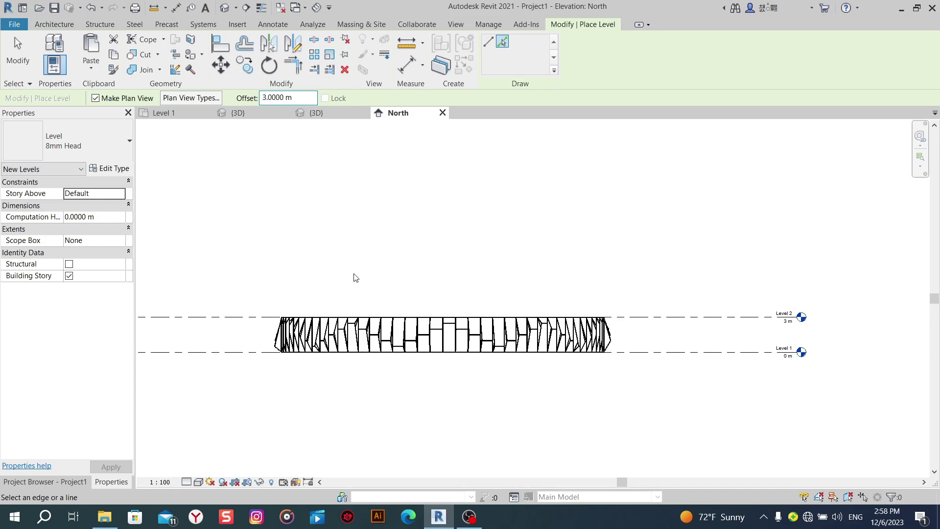
left_click(661, 317)
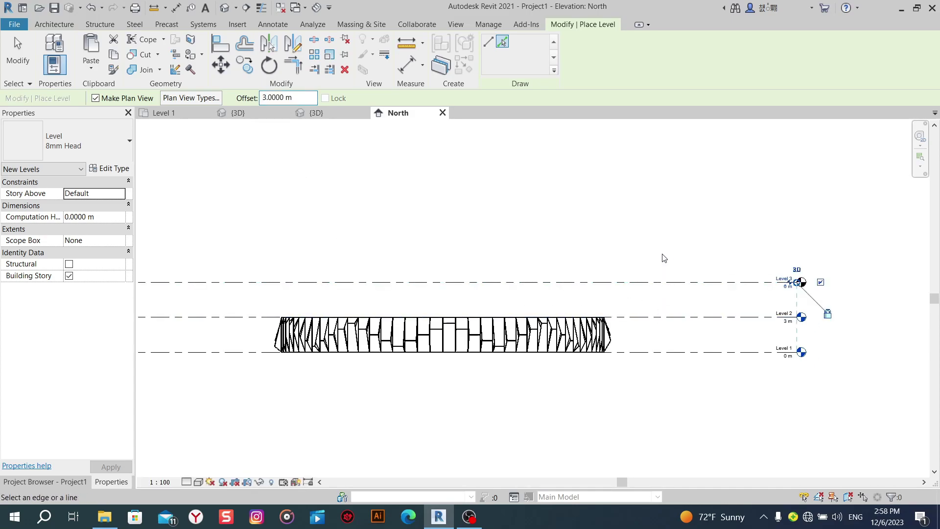
left_click(665, 284)
left_click(667, 248)
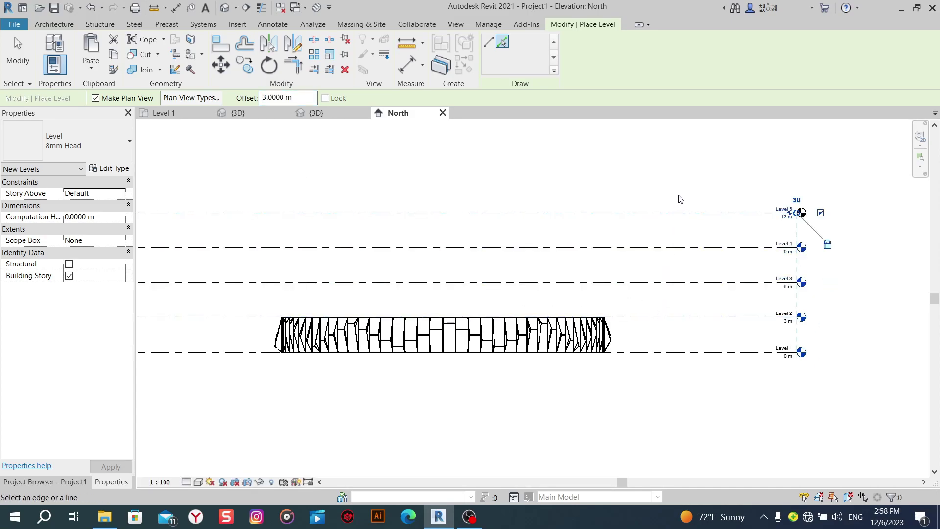
Add Levels 6 through 14 at 3 m spacing, from 15 m upward.
left_click(682, 215)
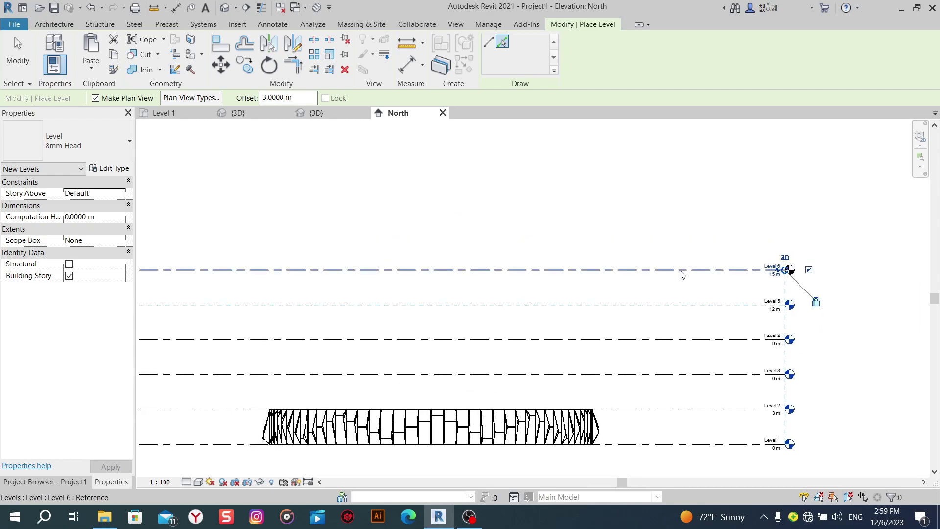
left_click(690, 245)
left_click(688, 208)
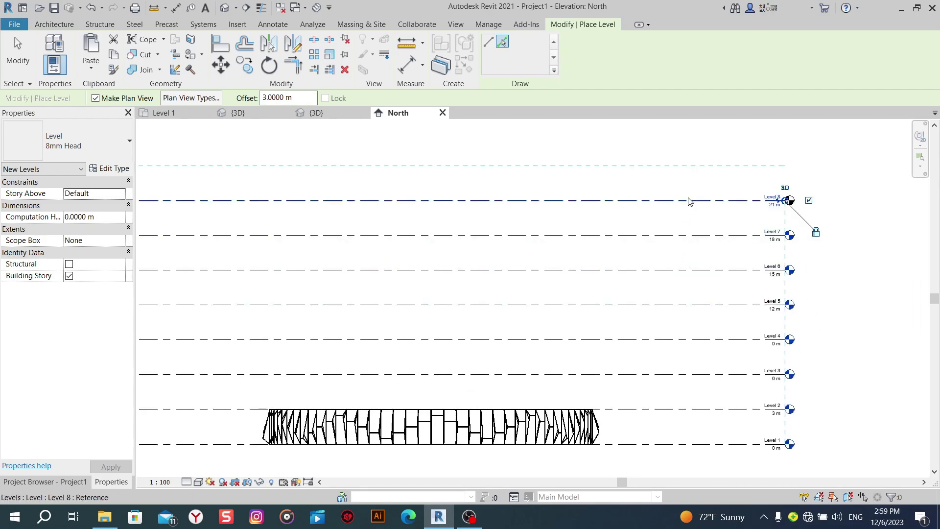
left_click(688, 198)
scroll(658, 264, "down", 2)
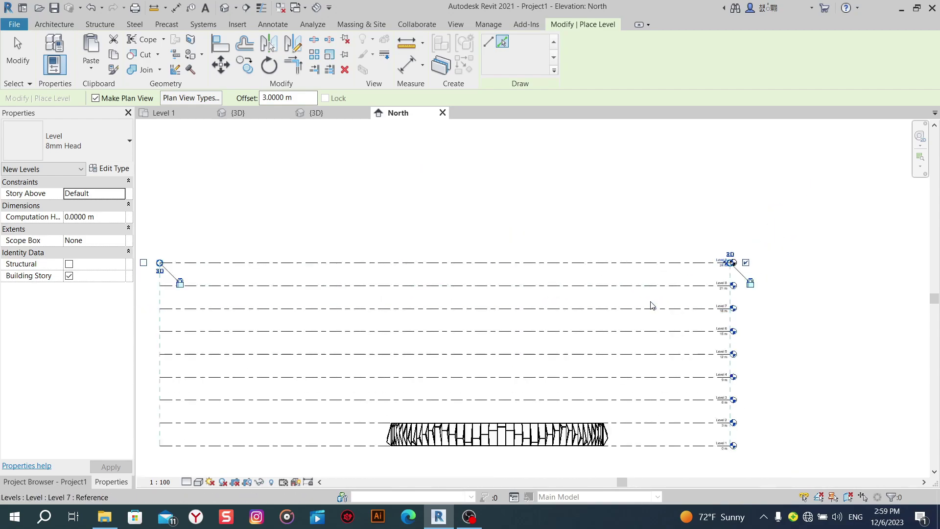
left_click(687, 261)
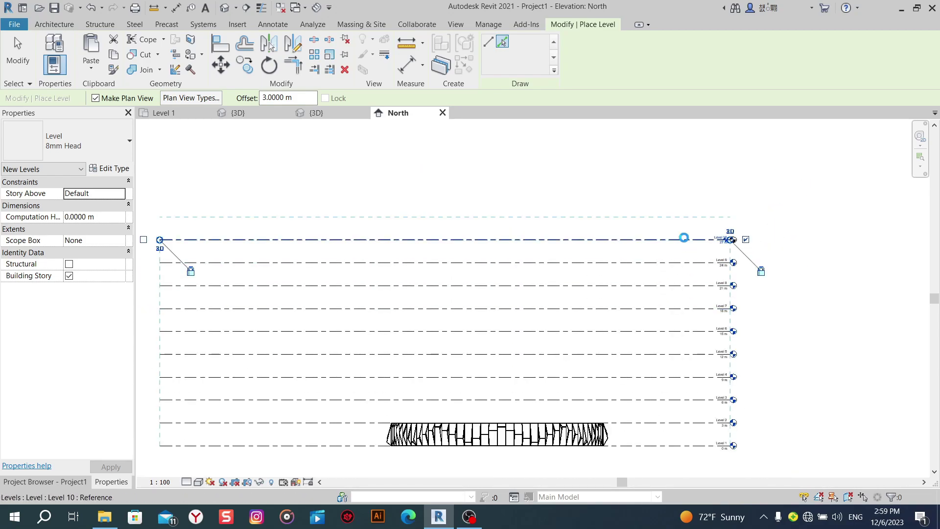
left_click(685, 238)
left_click(687, 194)
left_click(688, 170)
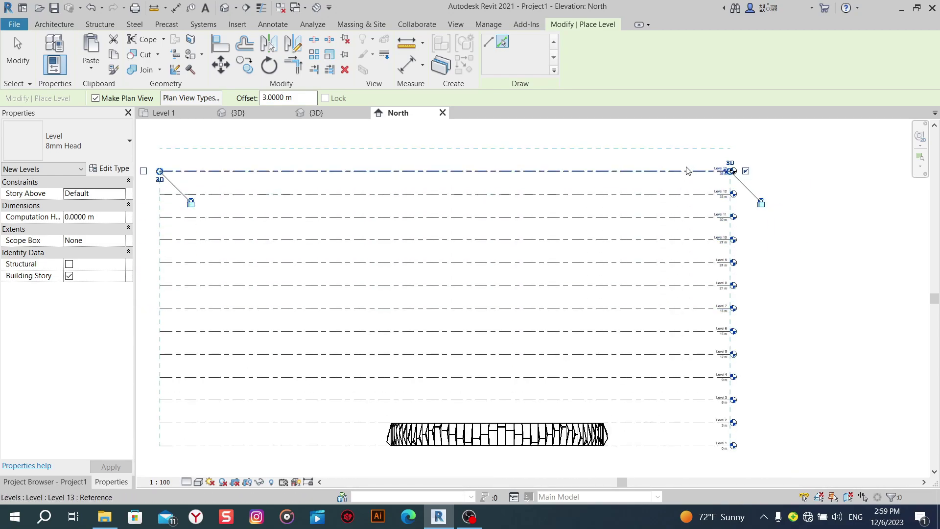
left_click(687, 148)
middle_click_drag(675, 192, 670, 212)
Exit the Level tool, retry it in pick-line mode with a 3 m offset, then cancel.
key("Escape")
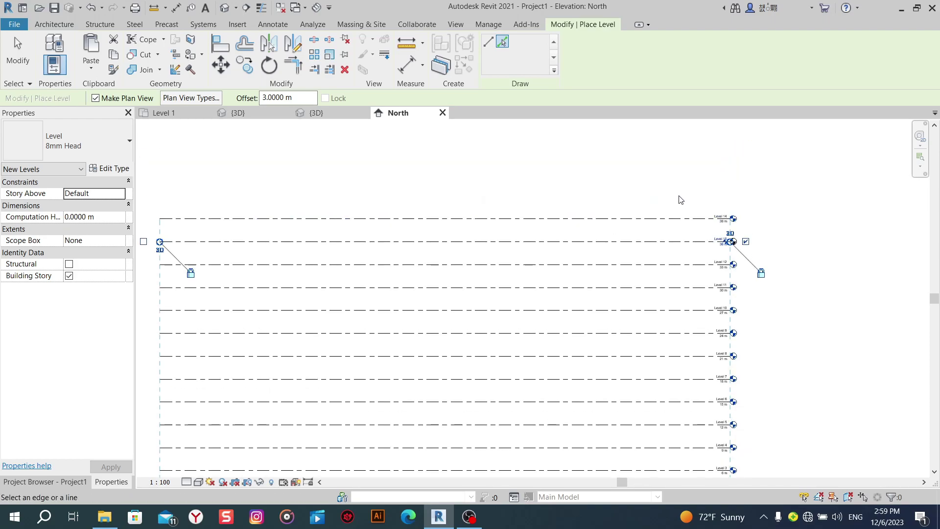
key("Escape")
right_click(627, 171)
left_click(642, 180)
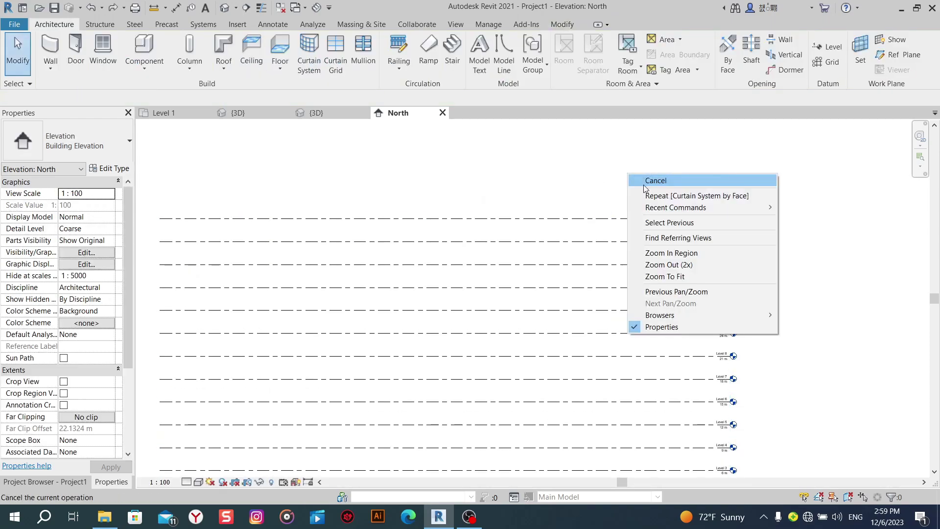
key("l")
key("l")
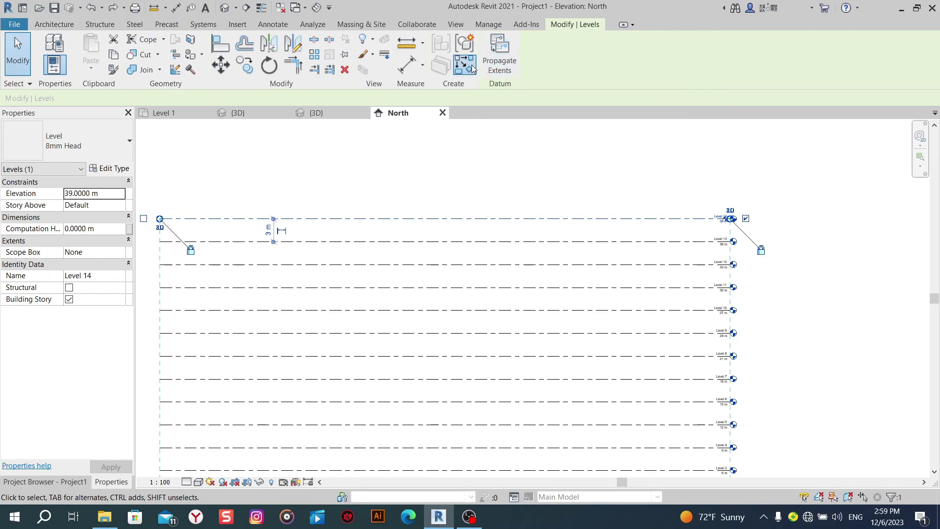
left_click(502, 41)
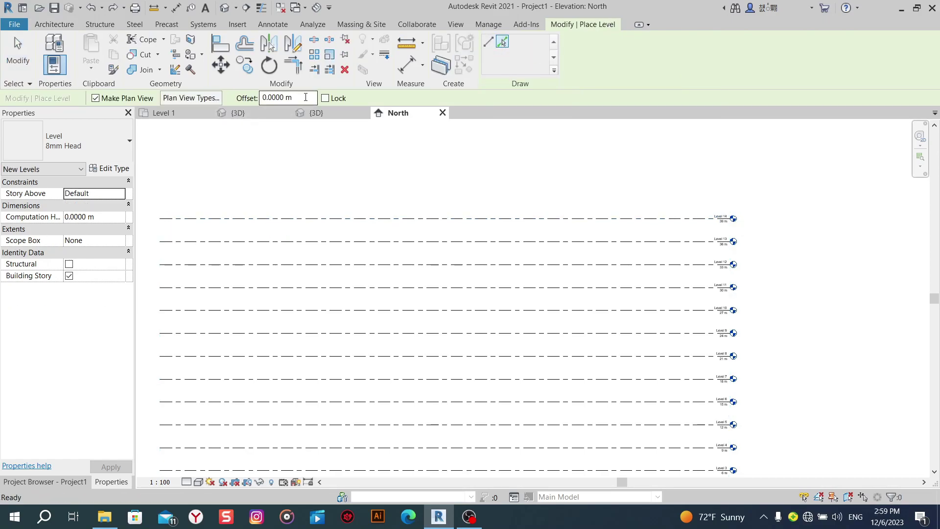
type("3")
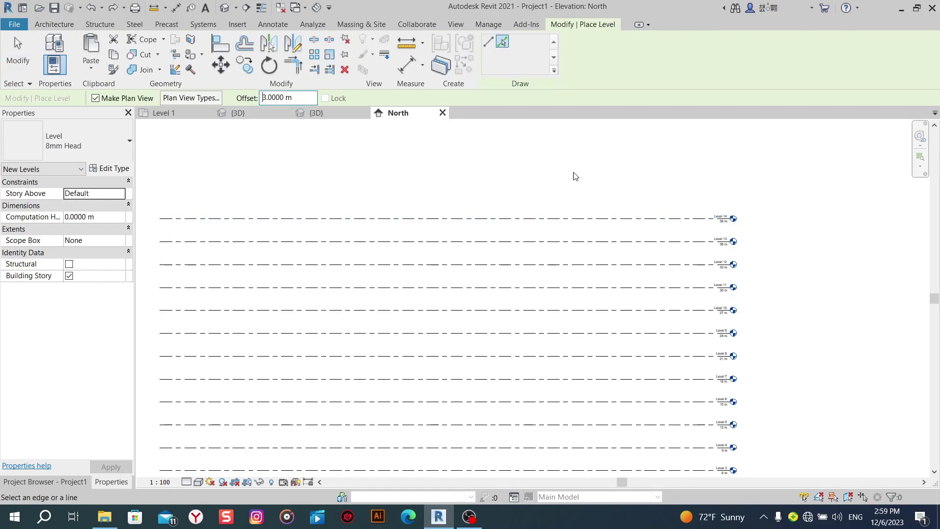
right_click(664, 147)
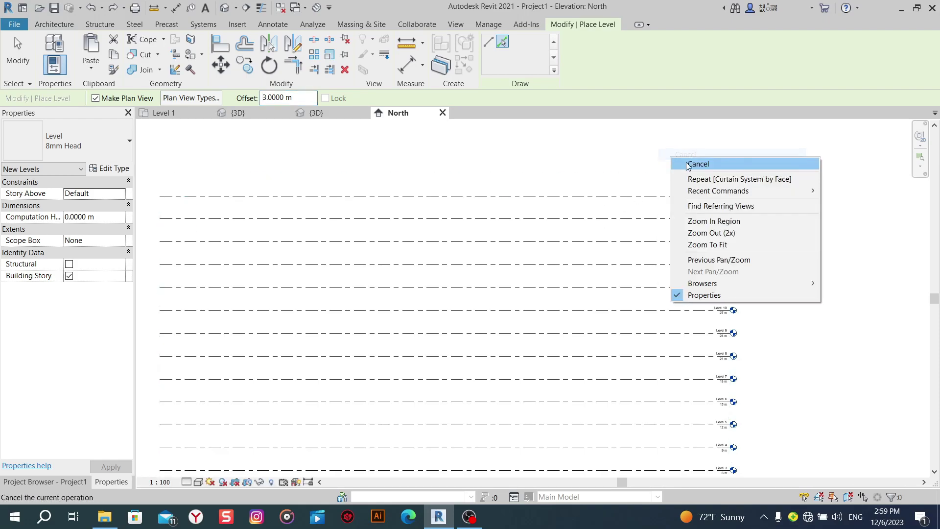
left_click(687, 163)
Select Level 15 and restart the Level tool in pick-line mode with 3 m offset.
scroll(693, 196, "up", 2)
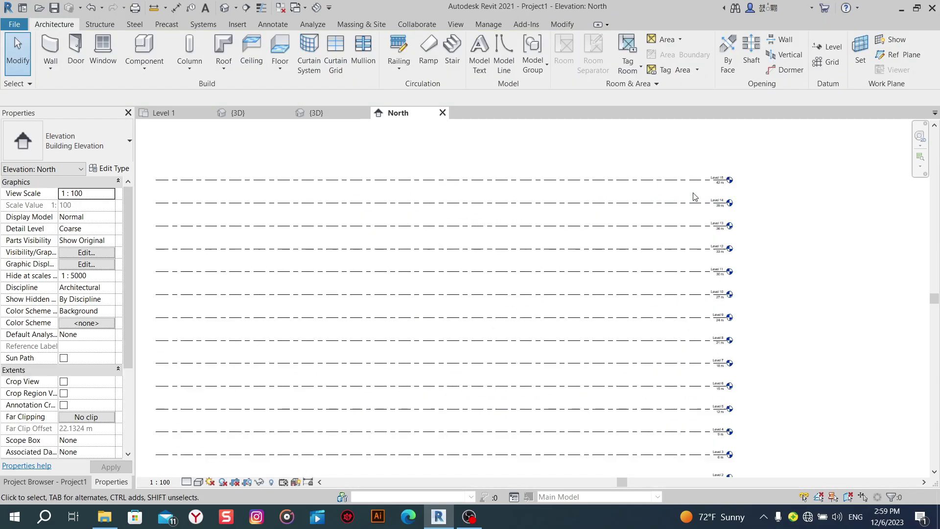
scroll(646, 309, "up", 3)
scroll(663, 297, "up", 5)
scroll(664, 297, "up", 2)
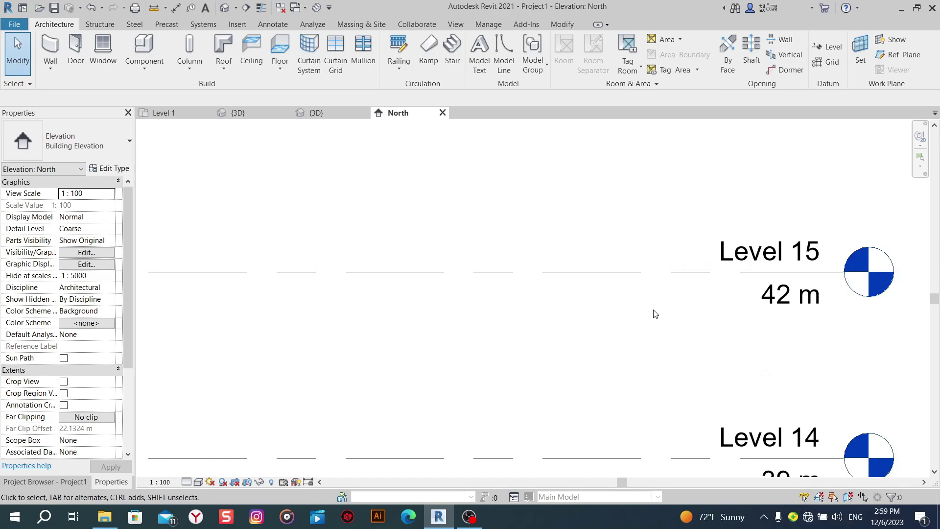
scroll(655, 304, "down", 3)
left_click(655, 272)
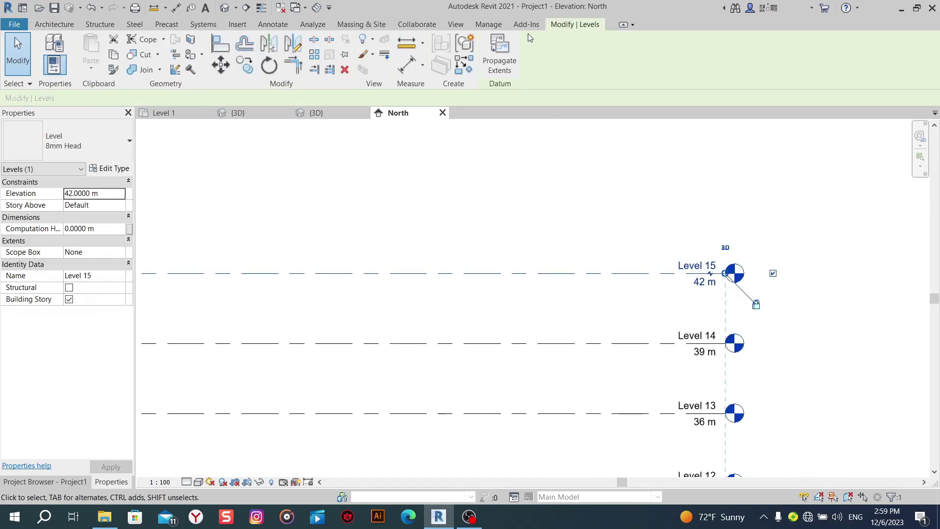
left_click(458, 67)
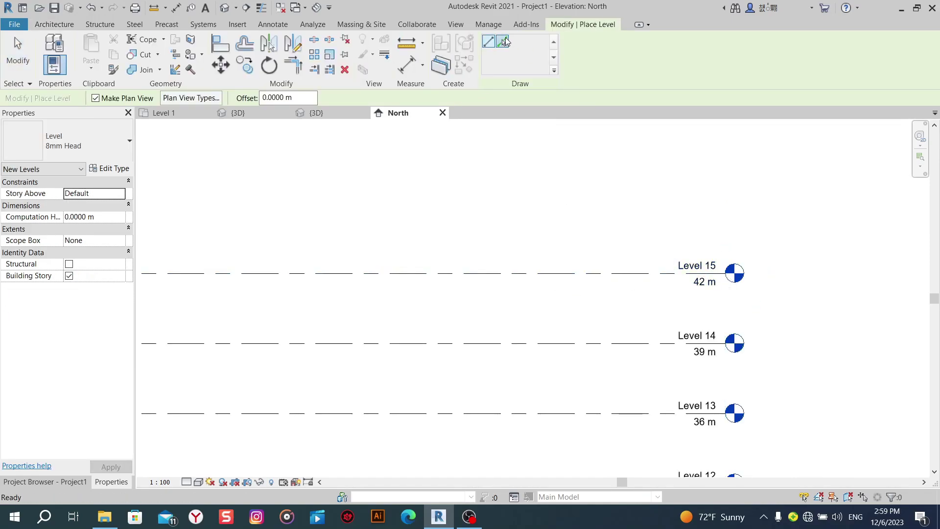
left_click(504, 41)
left_click_drag(272, 97, 305, 95)
type("3")
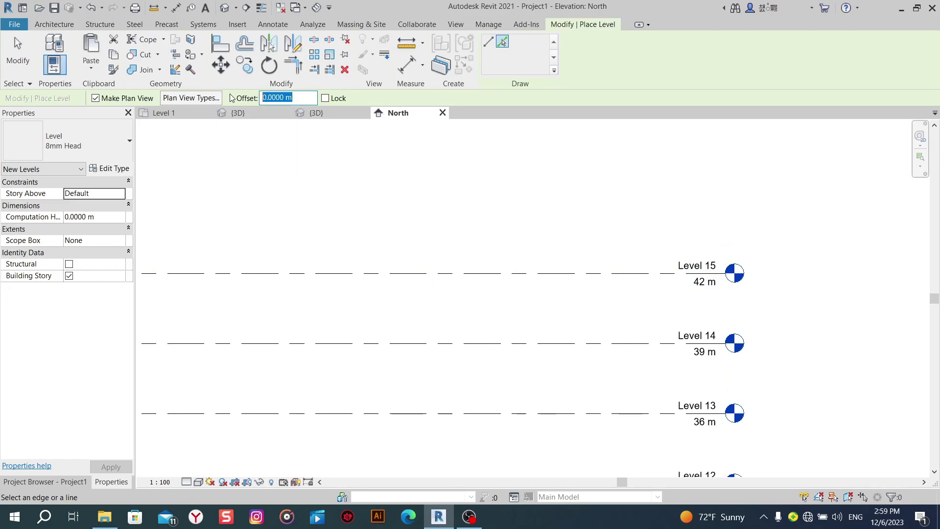
Add Levels 16 through 20 at 3 m steps up to 57 m, then end placement.
left_click(608, 273)
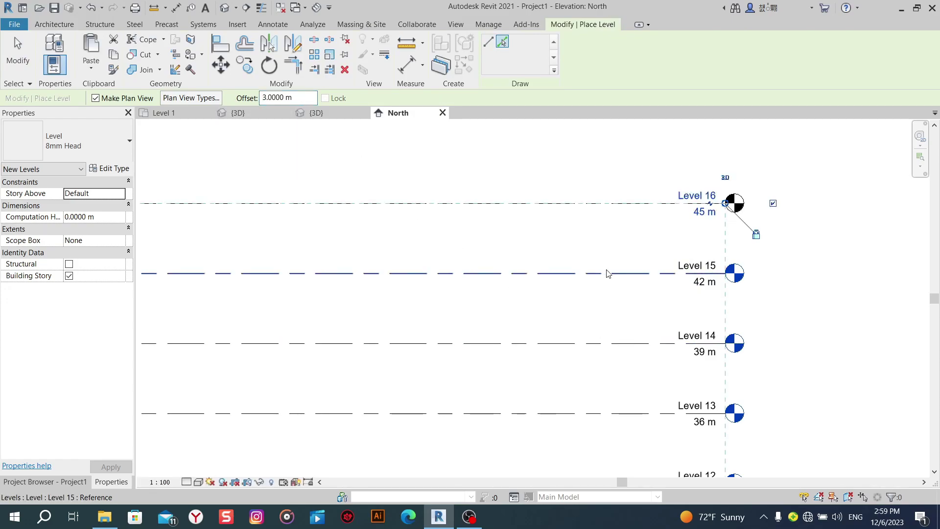
left_click(583, 201)
middle_click_drag(582, 200, 585, 338)
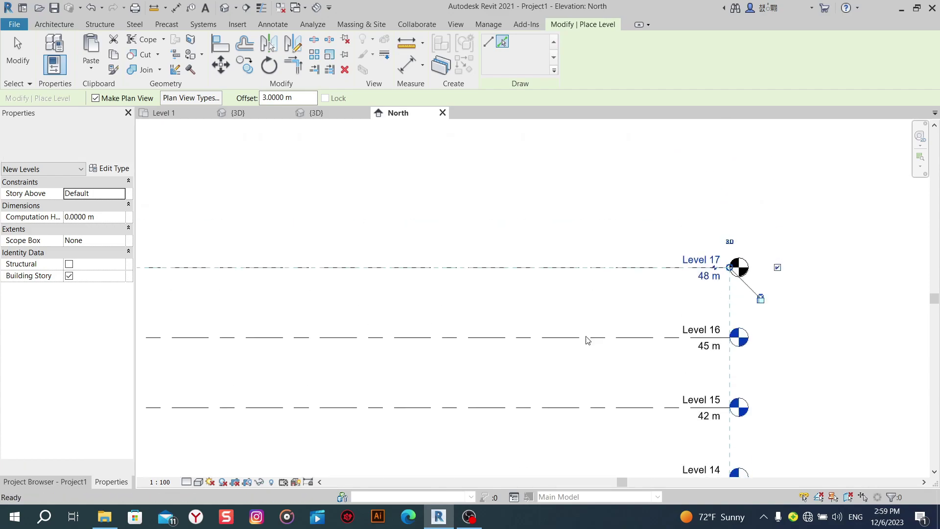
left_click(587, 269)
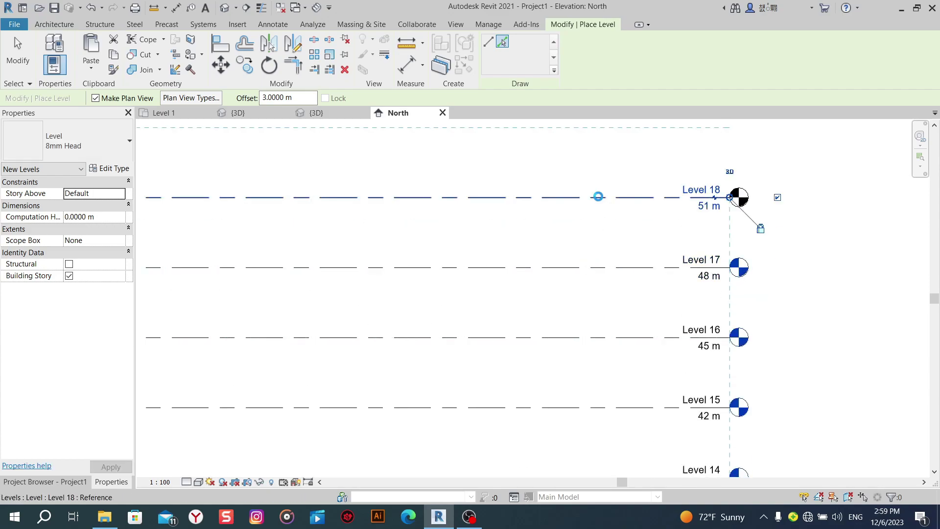
left_click(598, 197)
middle_click_drag(591, 134, 602, 234)
left_click(602, 157)
right_click(607, 174)
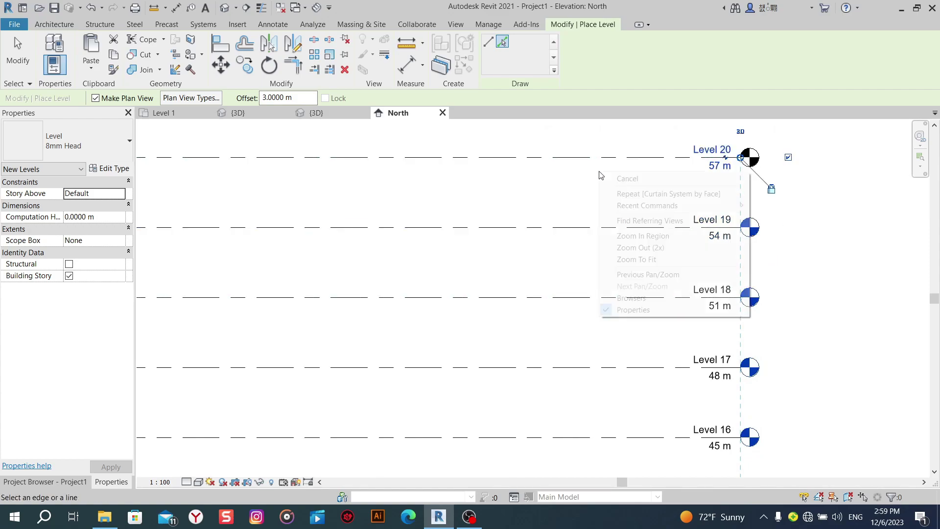
left_click(637, 184)
scroll(577, 289, "down", 5)
middle_click_drag(578, 289, 628, 263)
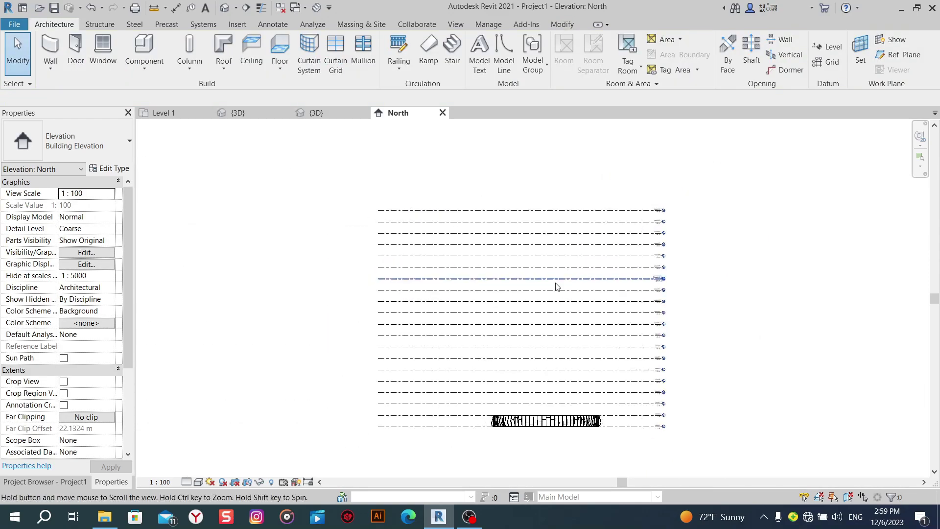
View the 3D model from Top, select the curved curtain wall, and start Mirror.
left_click(227, 13)
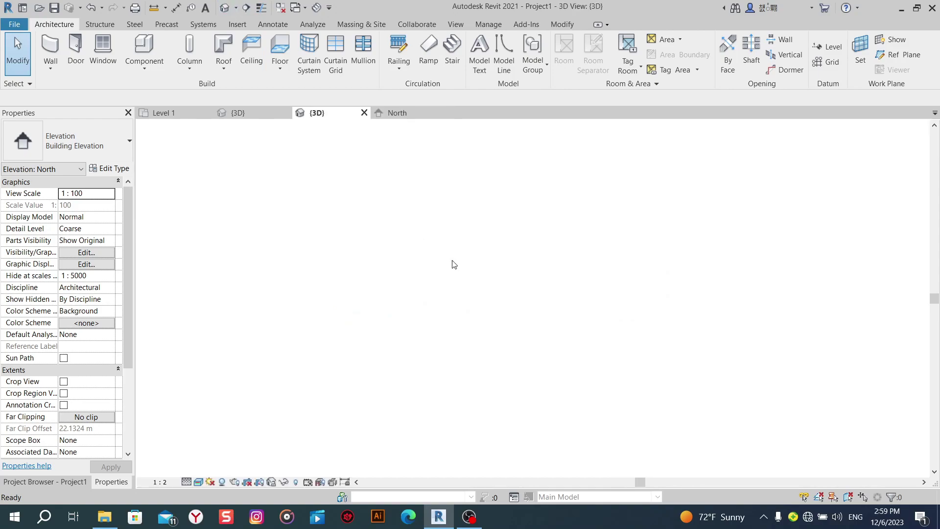
left_click(885, 154)
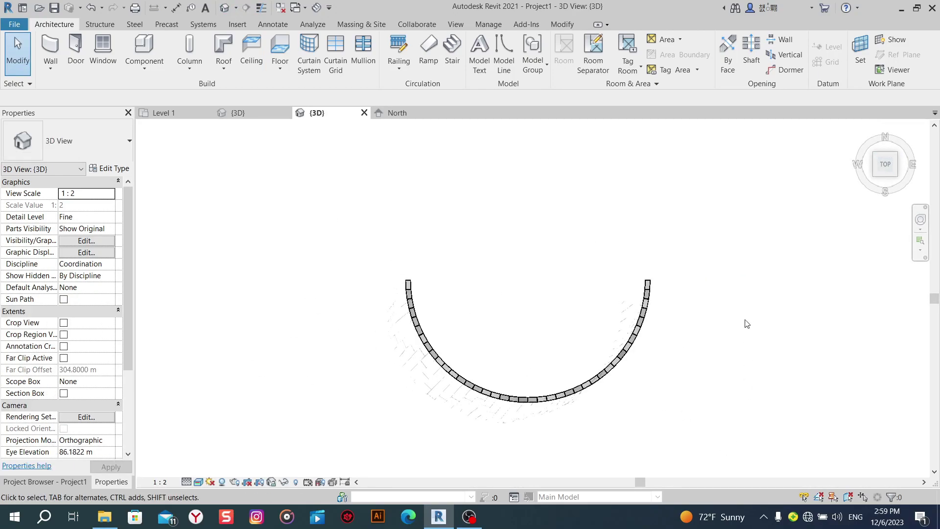
left_click_drag(735, 244, 404, 436)
left_click_drag(292, 459, 289, 455)
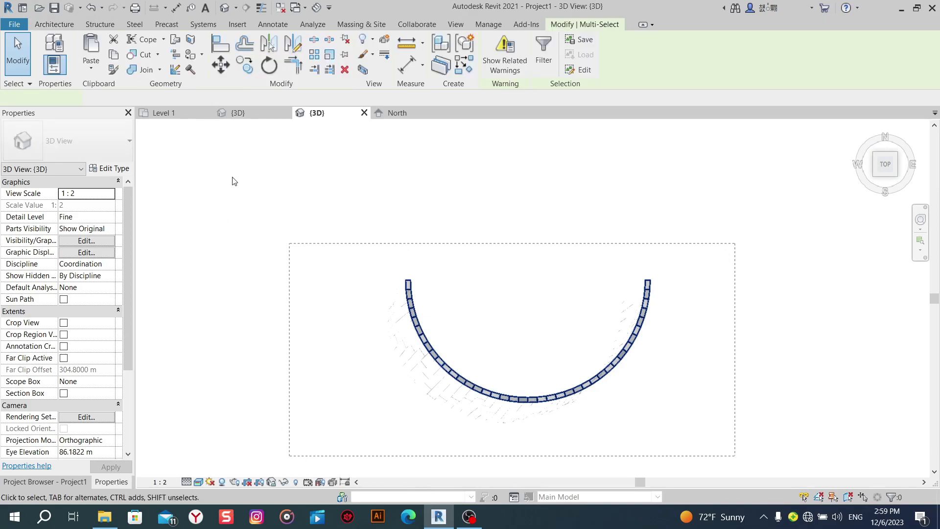
left_click(293, 43)
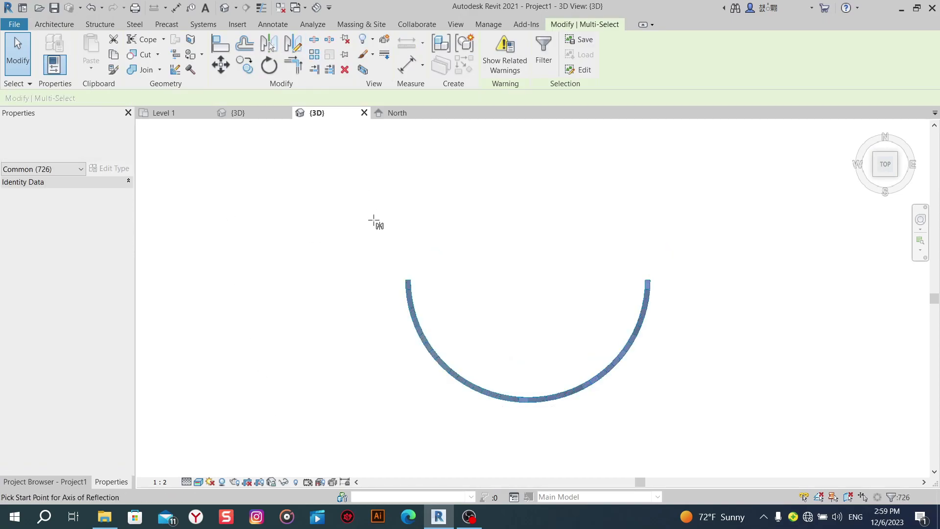
scroll(399, 279, "up", 5)
scroll(416, 285, "up", 3)
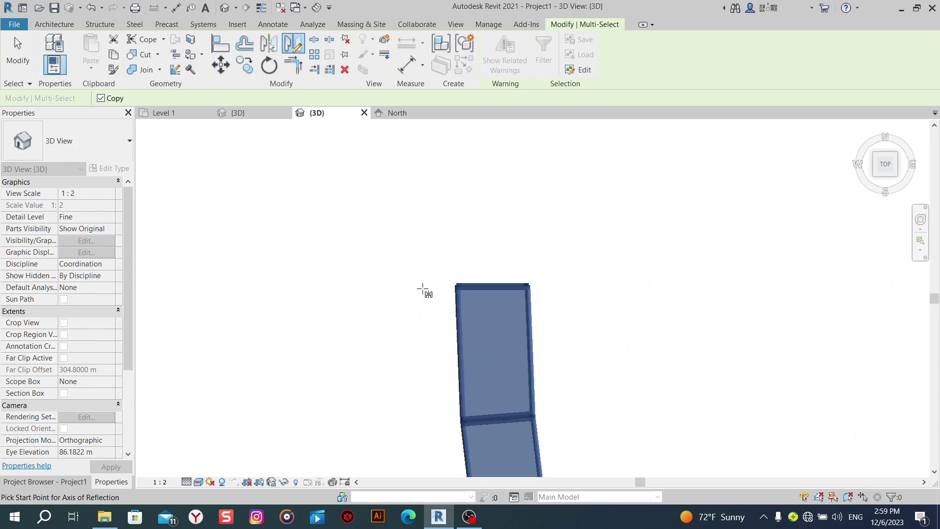
scroll(487, 283, "up", 2)
scroll(514, 268, "up", 3)
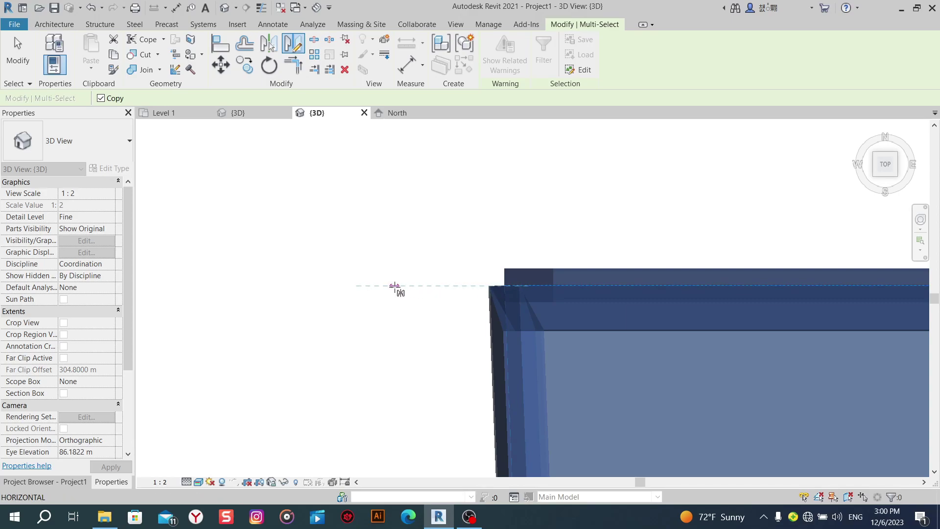
Cancel the first mirror attempt, clear the selection, and reselect the curved wall with mullions.
right_click(515, 198)
left_click(534, 209)
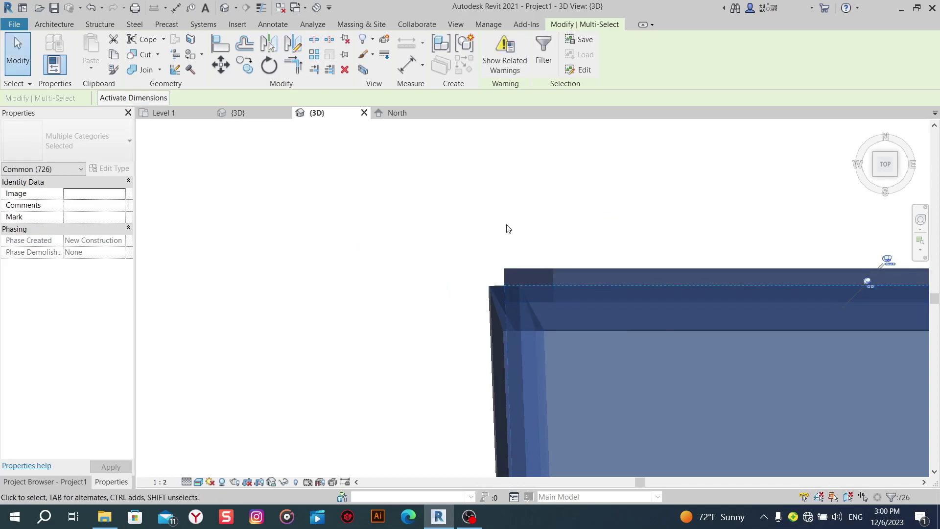
scroll(495, 218, "down", 3)
right_click(430, 193)
left_click(434, 197)
scroll(433, 196, "down", 2)
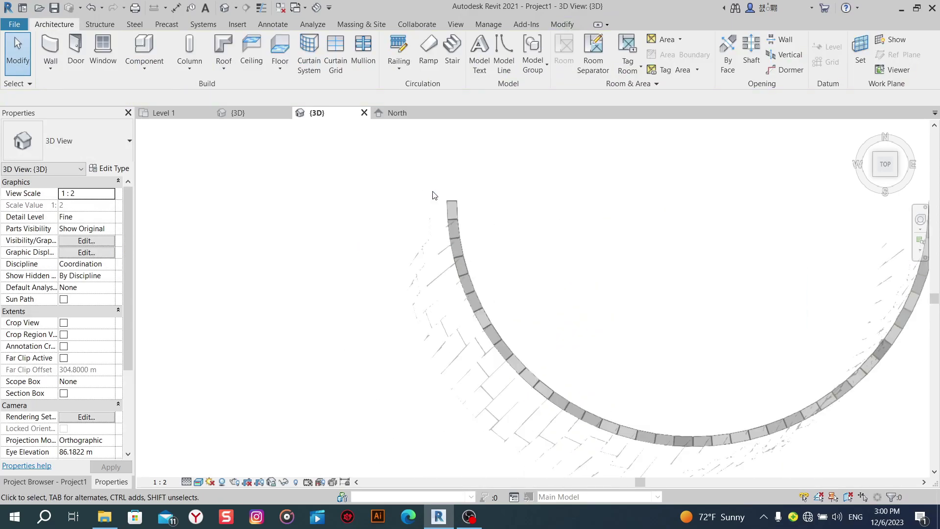
scroll(433, 195, "down", 3)
left_click_drag(721, 172, 480, 323)
left_click_drag(321, 374, 321, 374)
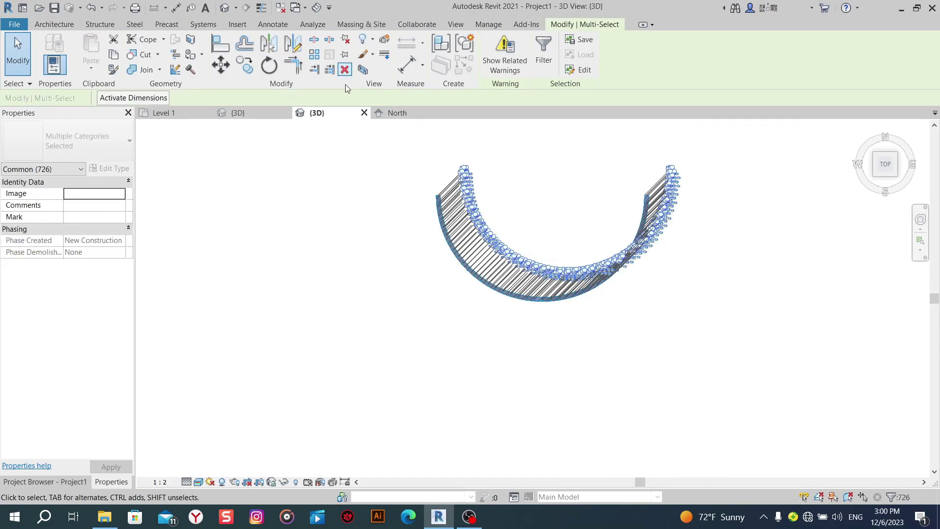
Reselect the whole curved curtain wall and start Mirror - Draw Axis with Copy.
middle_click_drag(384, 228, 684, 212)
left_click(697, 226)
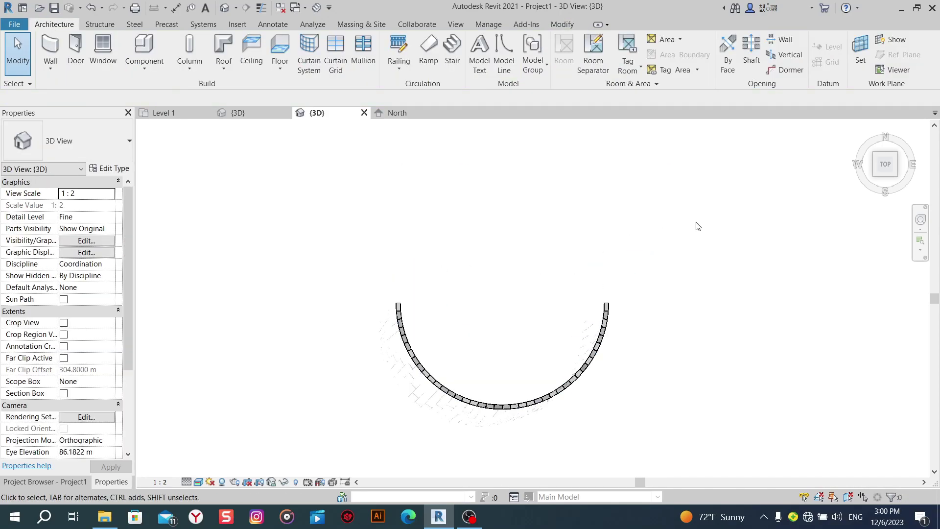
left_click_drag(697, 223, 388, 459)
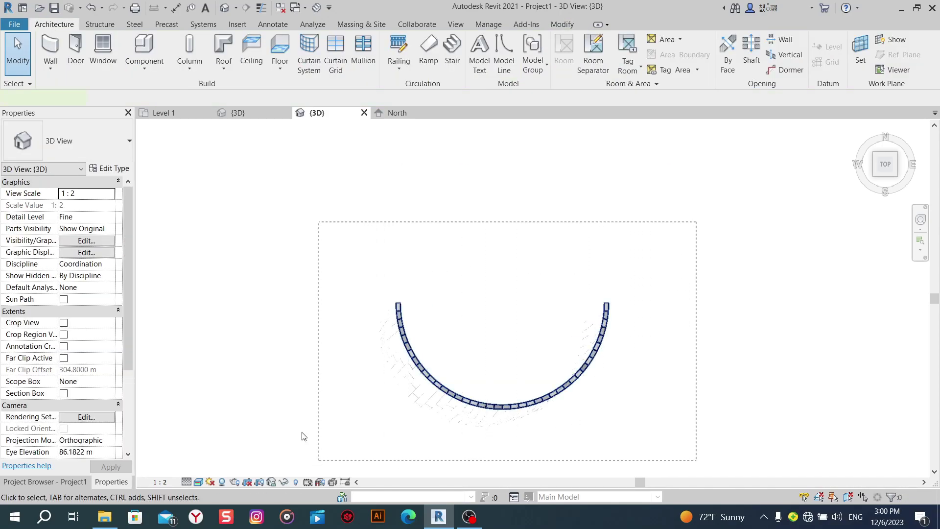
left_click_drag(321, 463, 301, 436)
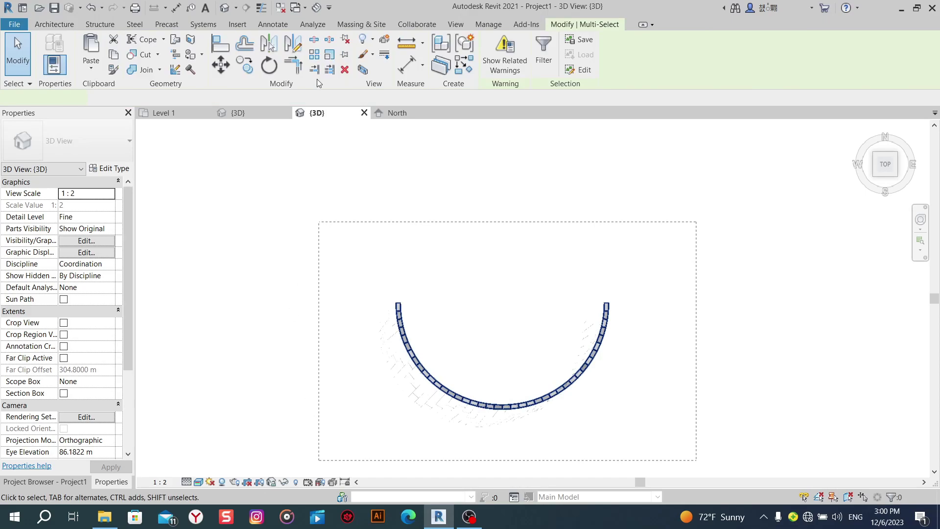
left_click(293, 44)
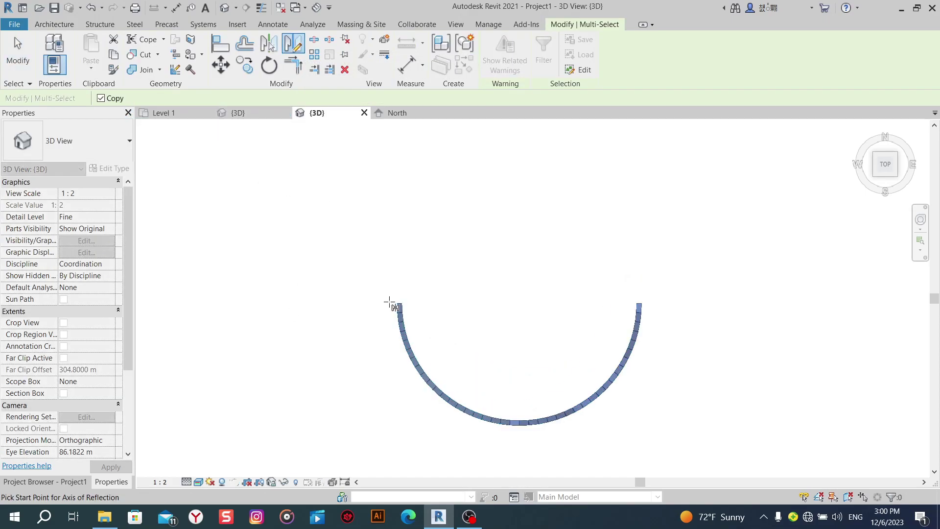
scroll(391, 306, "up", 3)
scroll(409, 309, "up", 2)
scroll(453, 343, "up", 3)
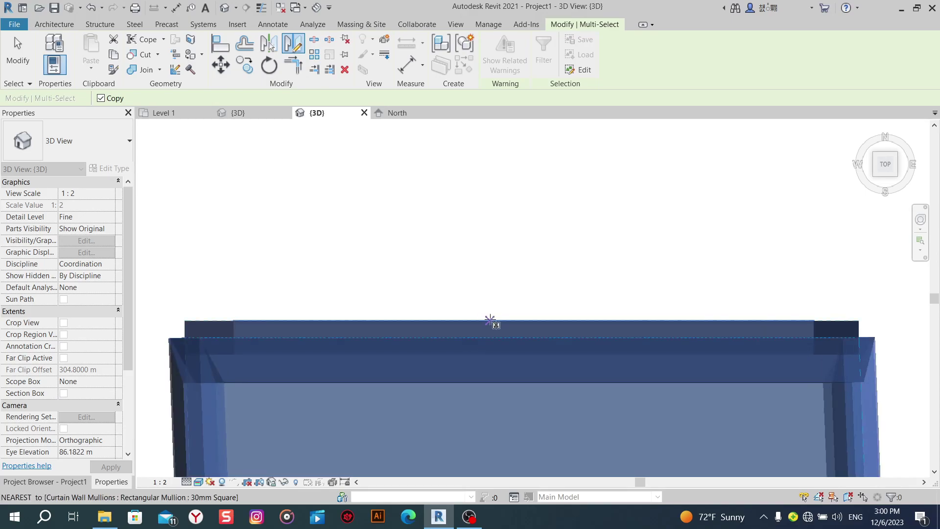
Draw a horizontal mirror axis across the arc ends and orbit to view the full ring.
left_click(490, 321)
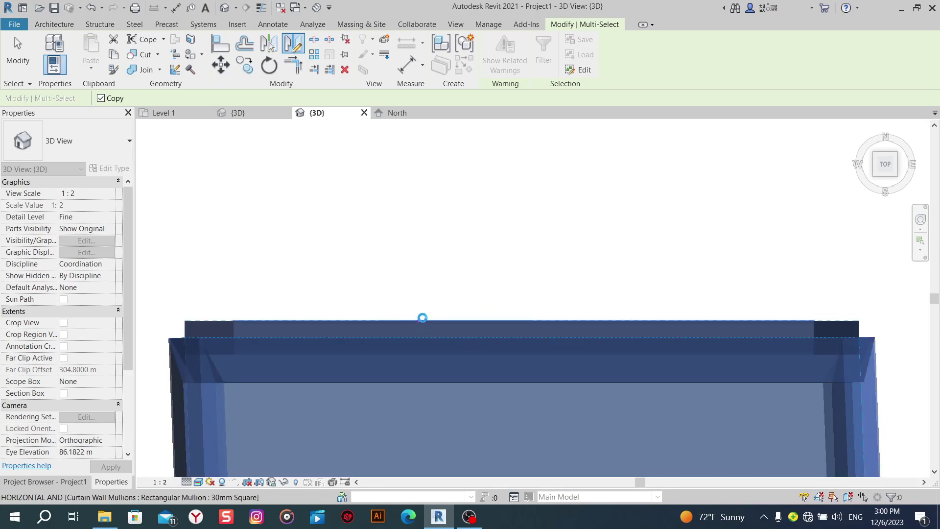
left_click(422, 318)
scroll(441, 292, "down", 5)
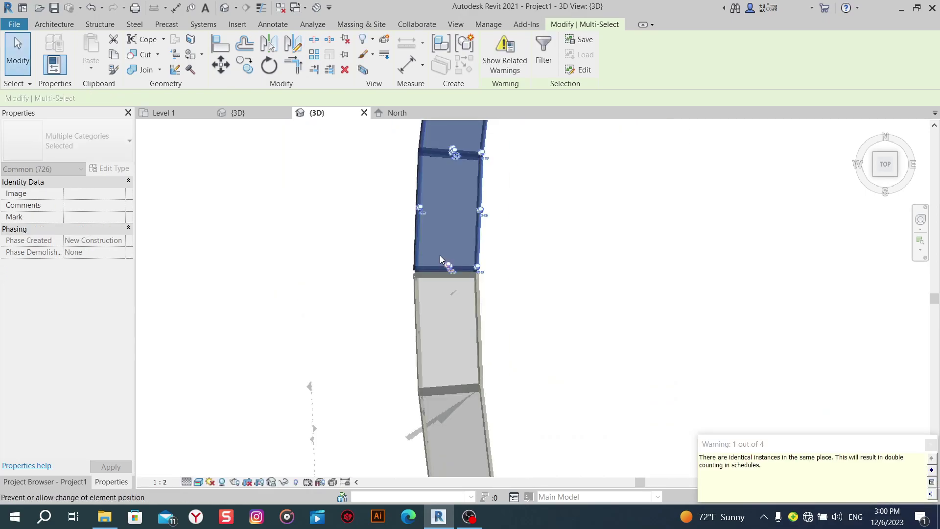
scroll(439, 259, "down", 5)
key("Escape")
mouse_move(487, 296)
middle_mouse_down("shift")
mouse_move(606, 245)
mouse_move(564, 427)
mouse_move(510, 443)
mouse_move(766, 310)
middle_mouse_up("shift")
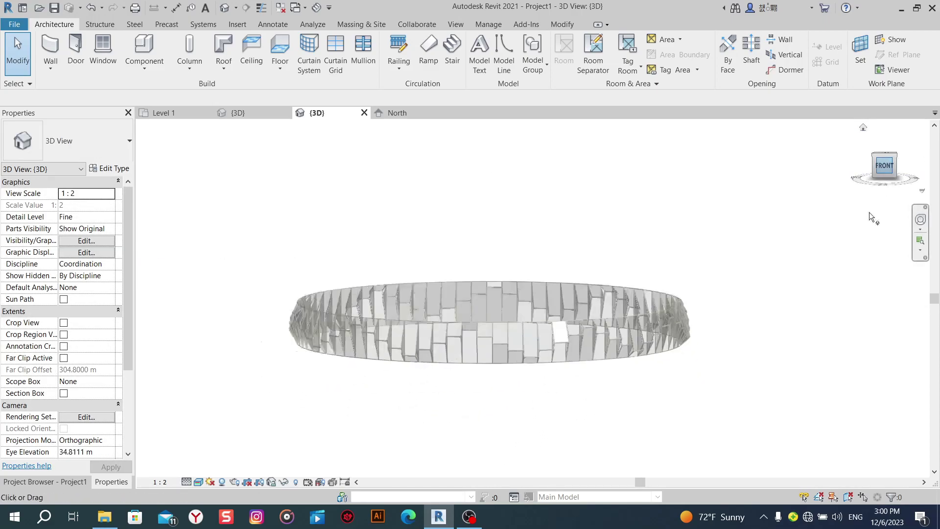
Orbit to an edge-on view and select the ring's panels and mullions.
mouse_move(873, 217)
middle_mouse_down("shift")
mouse_move(715, 369)
mouse_move(624, 384)
mouse_move(537, 458)
middle_mouse_up("shift")
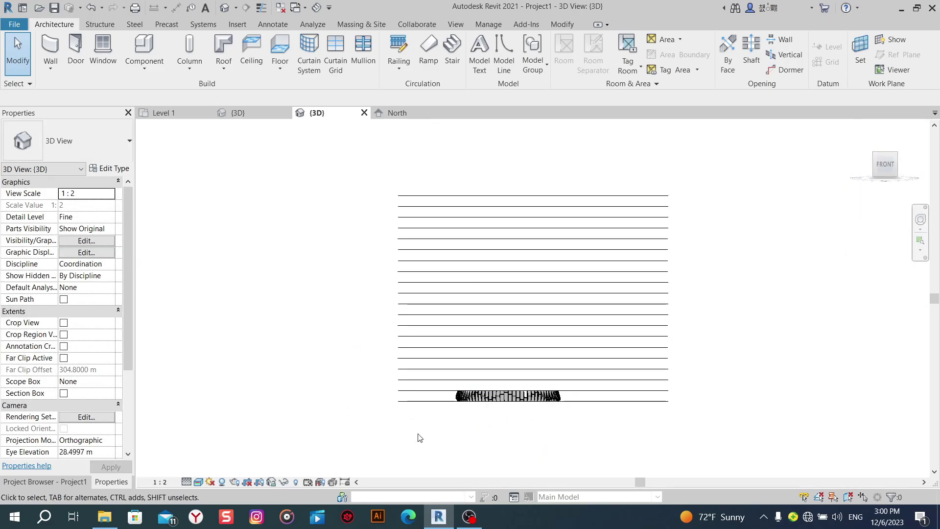
left_click_drag(388, 428, 670, 355)
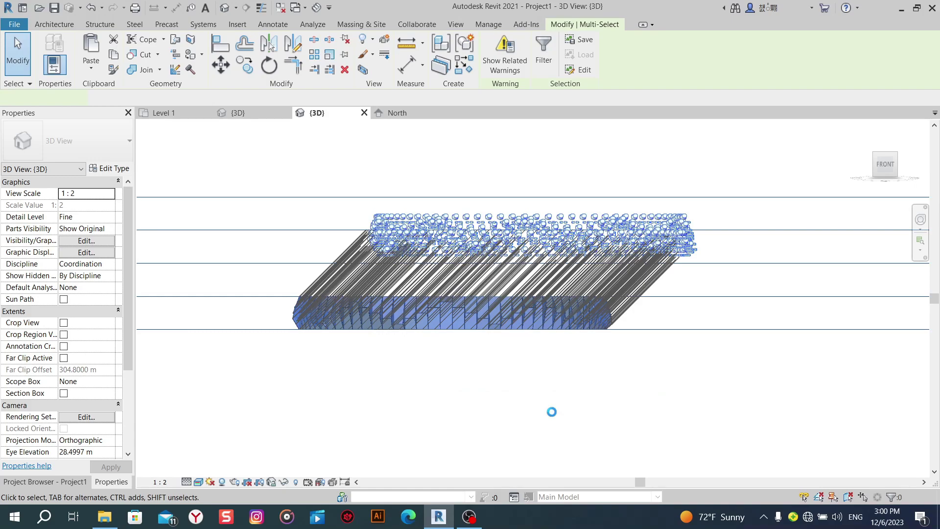
mouse_move(555, 416)
middle_mouse_down()
mouse_move(539, 425)
mouse_move(525, 418)
middle_mouse_up()
scroll(510, 416, "down", 3)
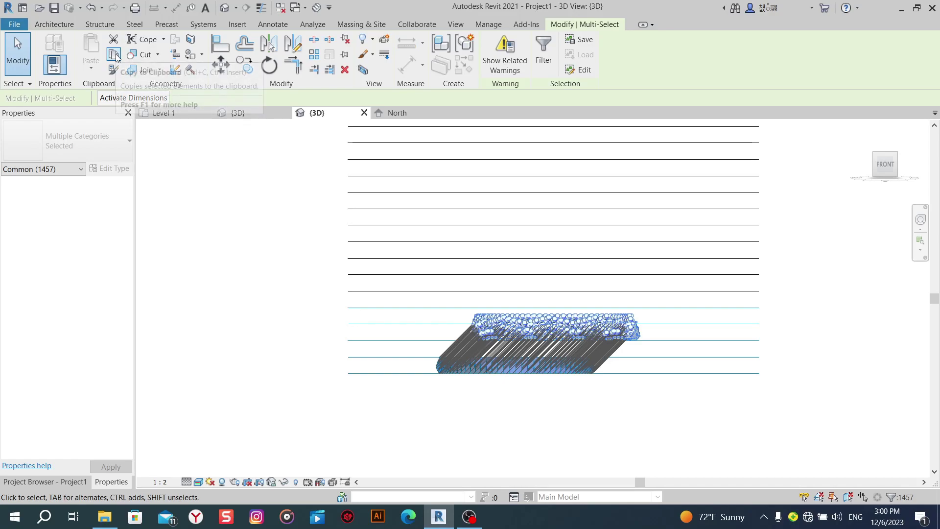
Copy the ring and paste it aligned to the selected upper levels through Level 20.
left_click(85, 74)
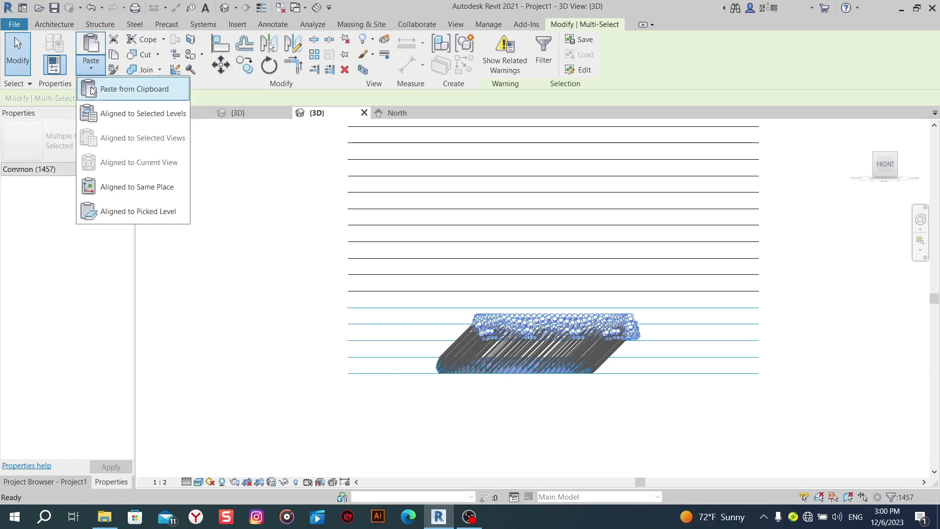
left_click(106, 113)
left_click_drag(419, 193, 420, 357)
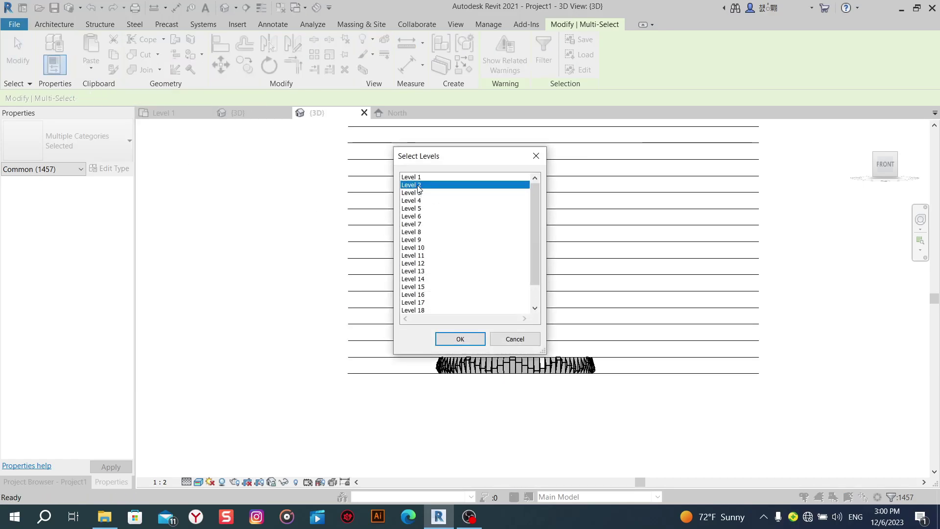
left_click(462, 338)
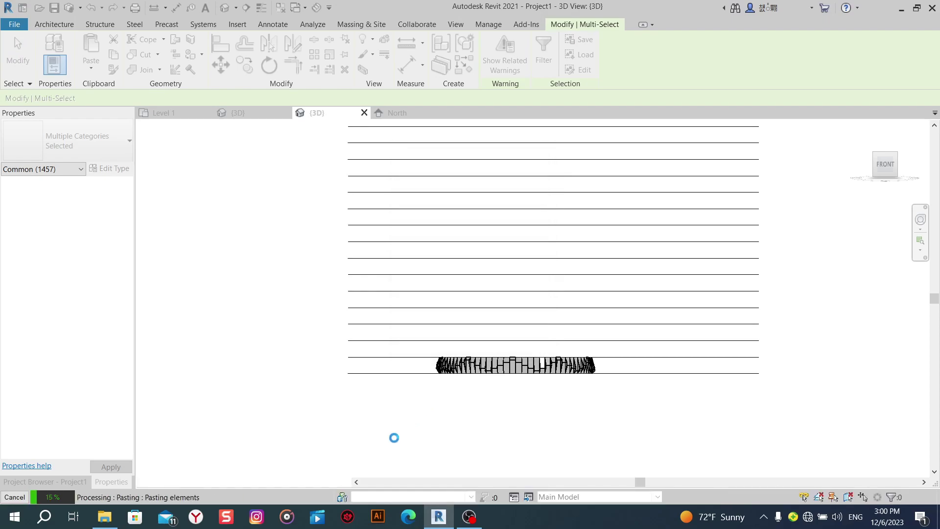
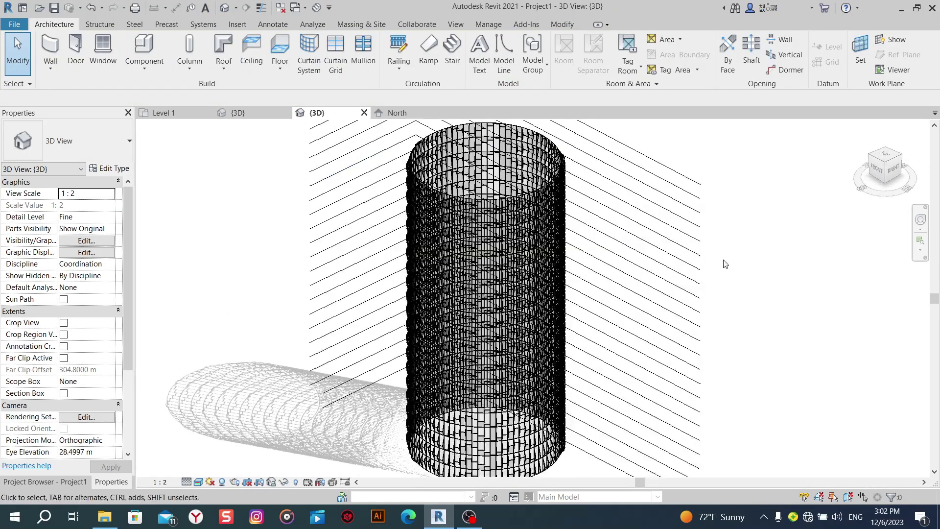
Zoom in and out on the cylindrical curtain-wall tower to inspect its paneled facade.
scroll(722, 262, "up", 5)
middle_click_drag(722, 262, 820, 236)
scroll(815, 237, "up", 2)
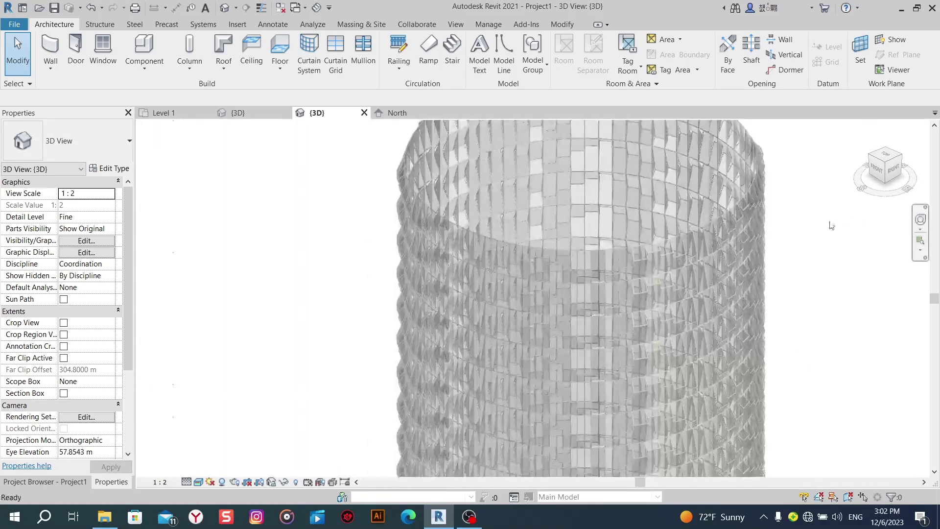
scroll(813, 237, "up", 2)
scroll(810, 238, "up", 2)
scroll(811, 237, "down", 2)
scroll(824, 265, "down", 2)
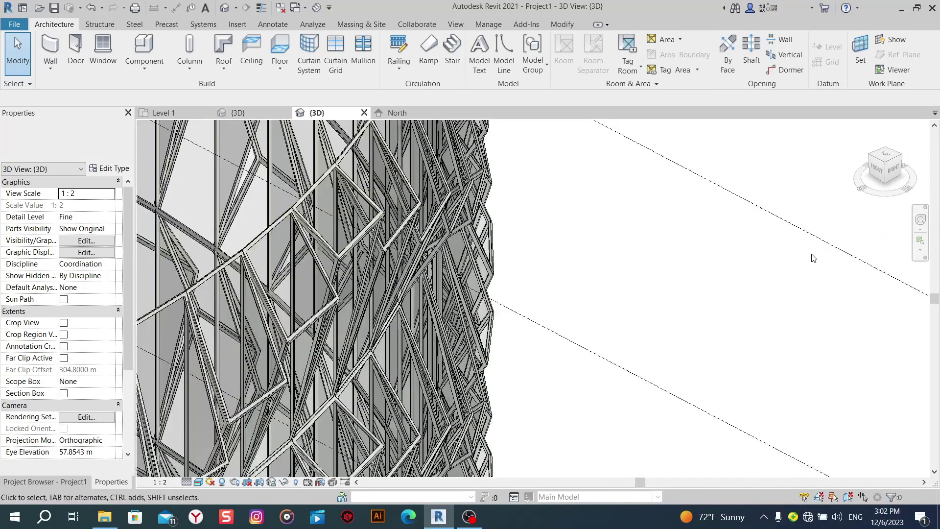
scroll(810, 256, "down", 2)
scroll(804, 252, "down", 3)
Orbit to a straight-down view of the cylinder's ring of panels and zoom in.
mouse_move(827, 287)
middle_mouse_down("shift")
mouse_move(626, 404)
mouse_move(667, 375)
middle_mouse_up("shift")
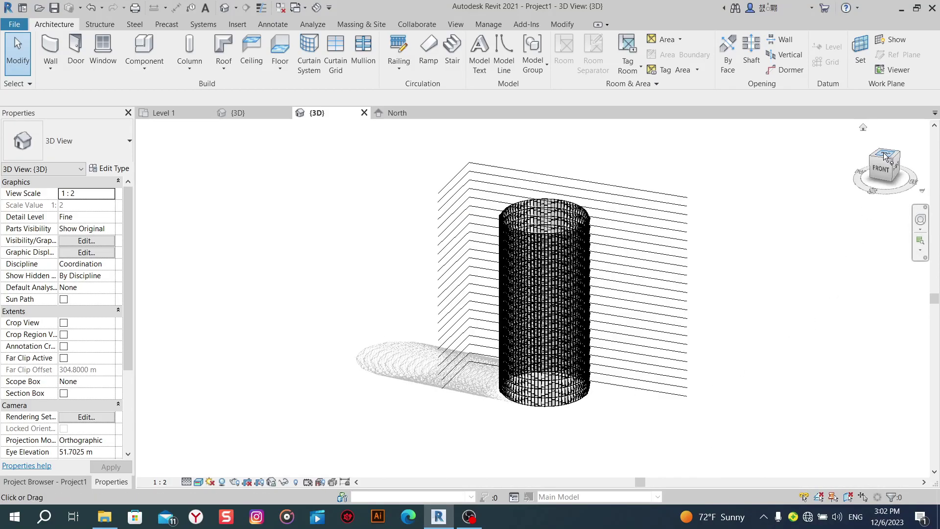
middle_click_drag(839, 300, 806, 322, "shift")
scroll(718, 374, "up", 3)
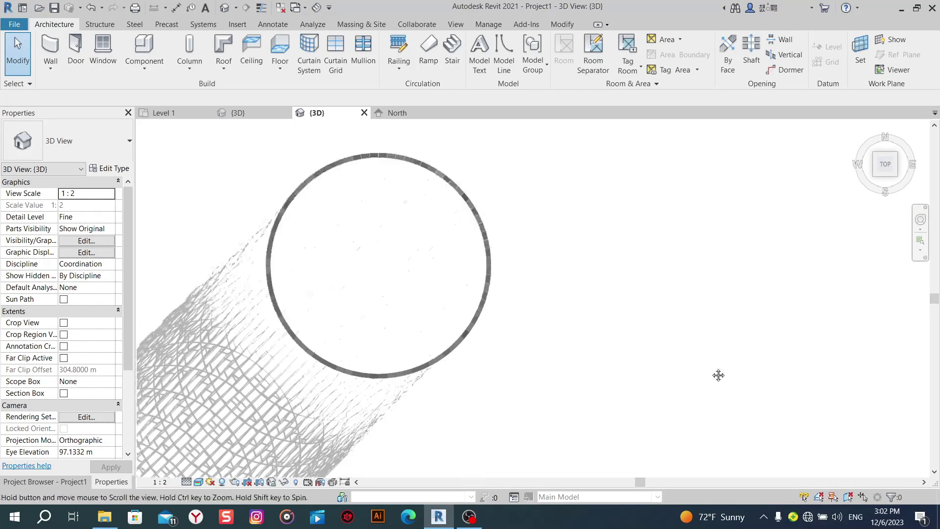
scroll(147, 225, "up", 1)
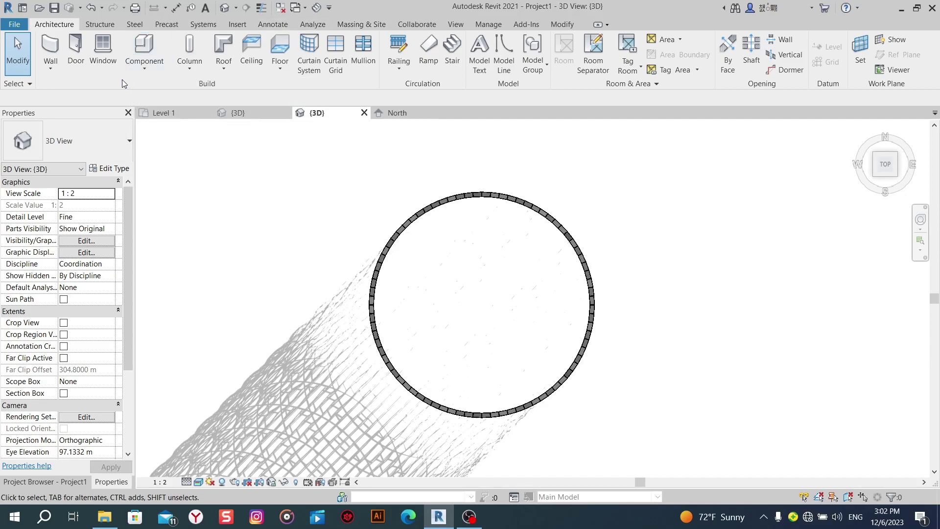
Start Floor by Face on the tower's mass faces, then cancel without placing floors.
left_click(361, 24)
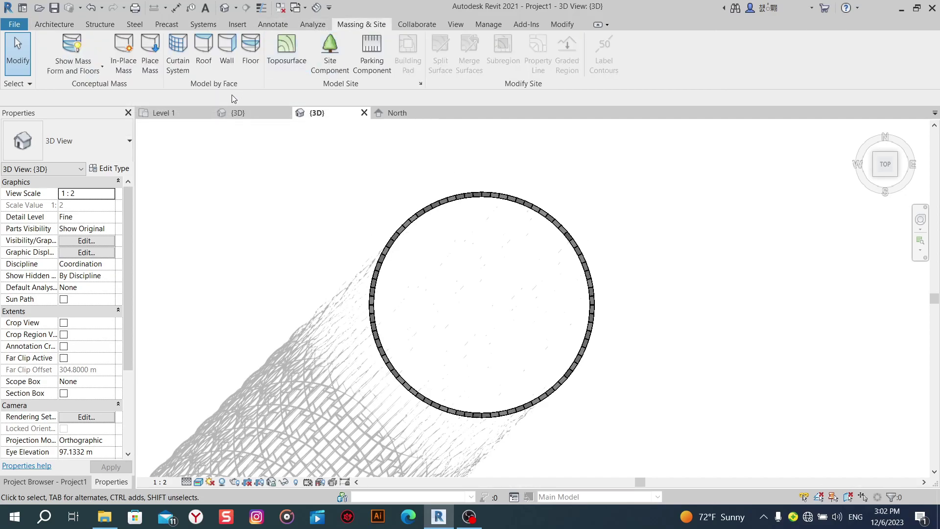
left_click(250, 63)
left_click_drag(668, 153, 225, 447)
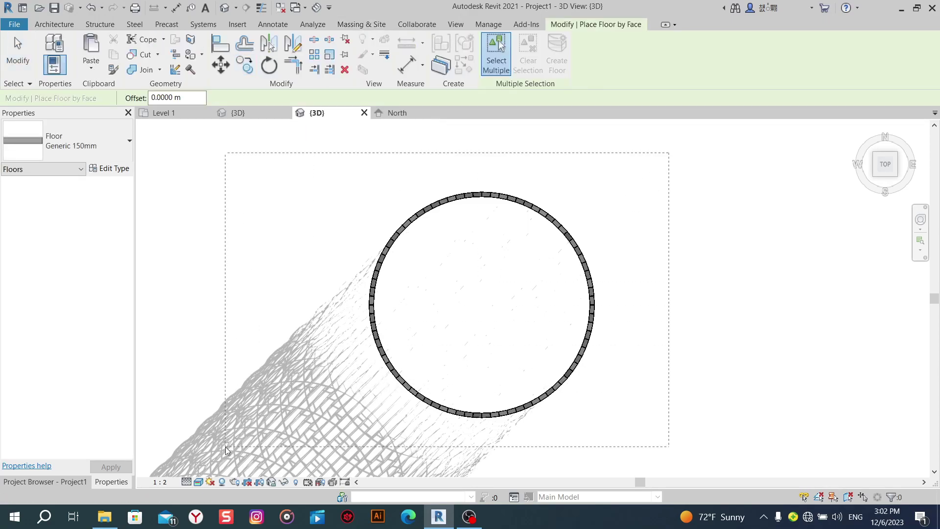
right_click(526, 144)
left_click(539, 149)
right_click(542, 145)
left_click(562, 155)
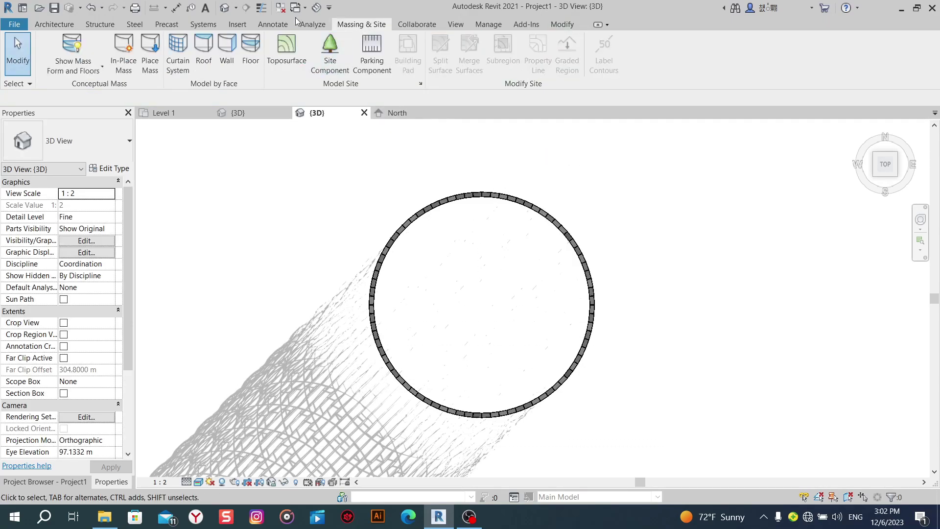
Create a new in-place mass named Mass 1 and try the Line tool, cancelling it.
left_click(123, 52)
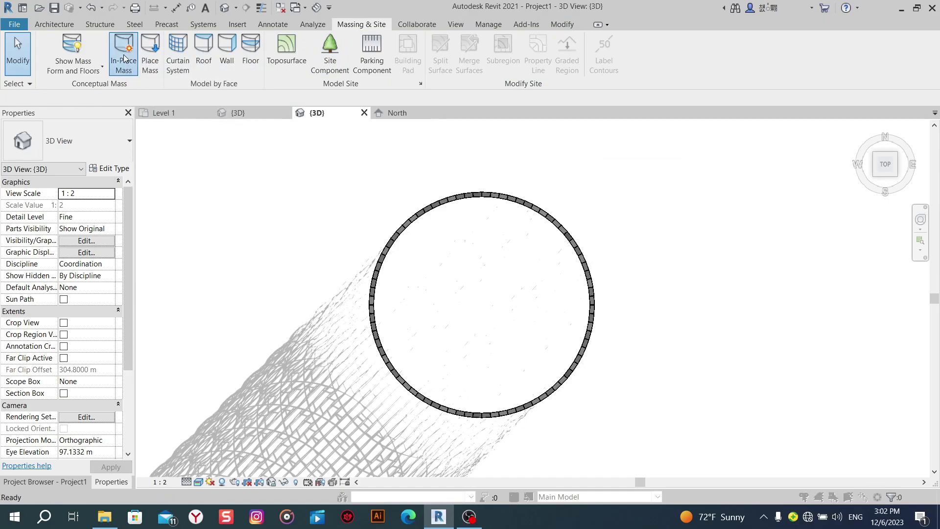
left_click(469, 280)
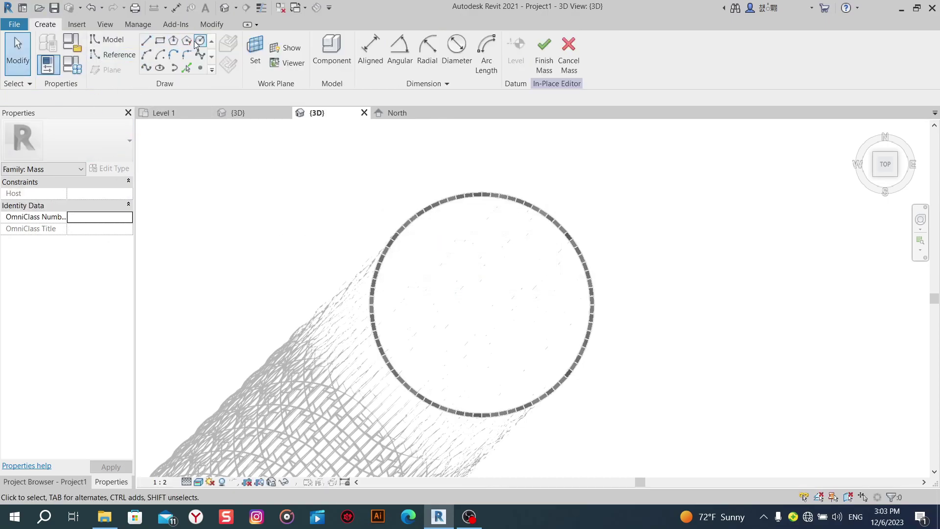
left_click(146, 43)
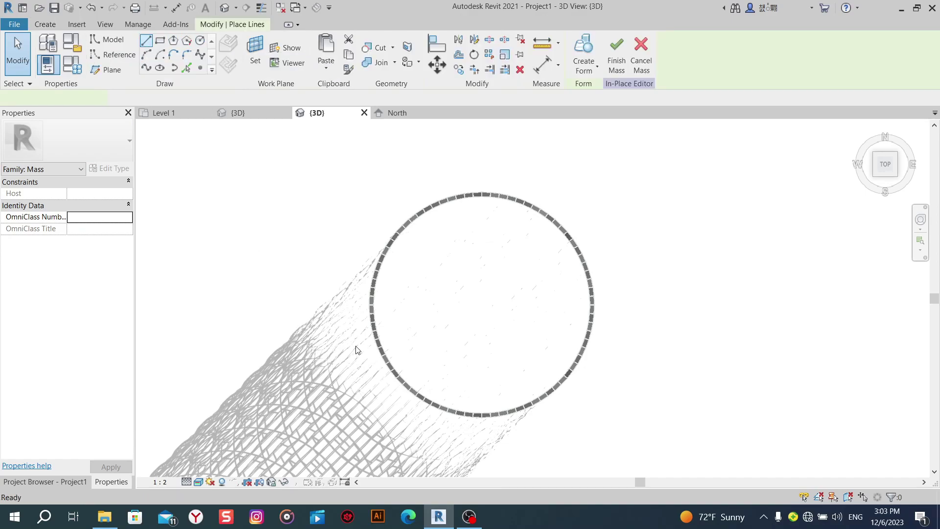
right_click(280, 232)
left_click(293, 235)
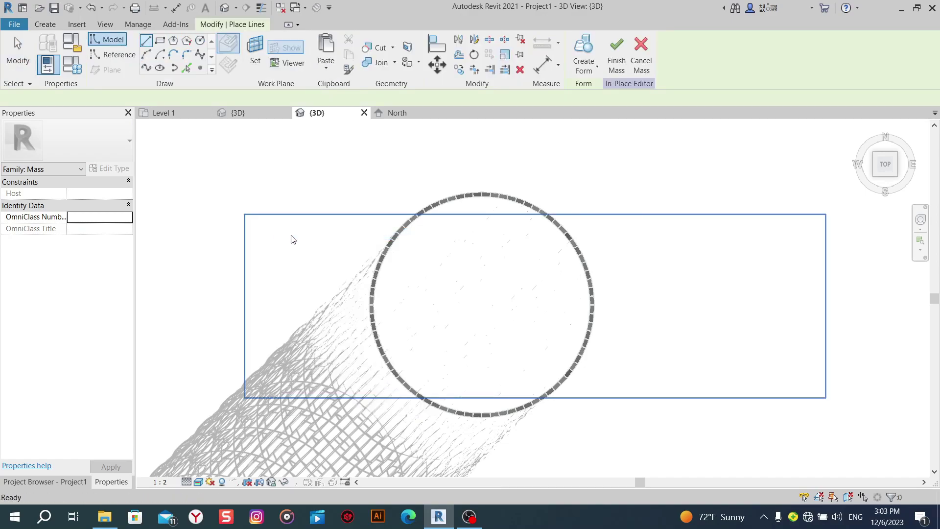
Try the Circle tool, cancel it, and show the Project Browser's list of views.
left_click(200, 40)
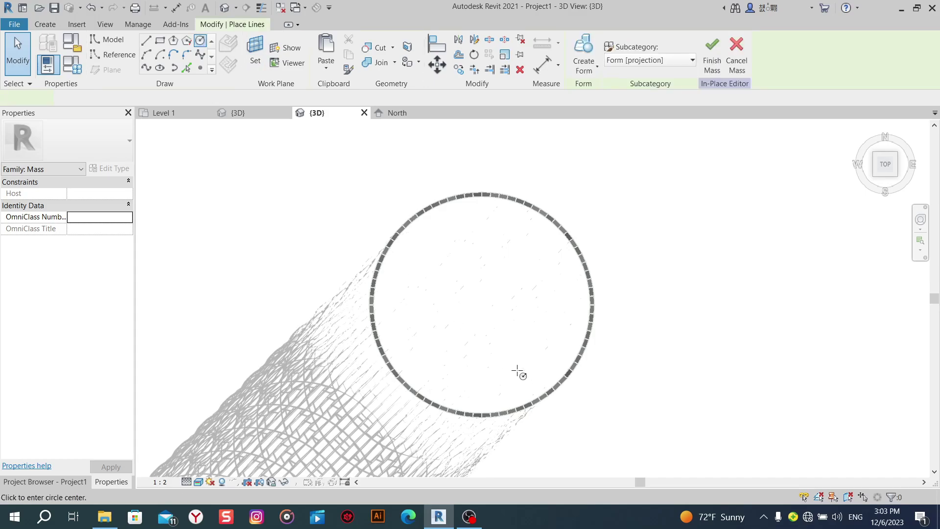
right_click(456, 279)
left_click(478, 287)
right_click(464, 284)
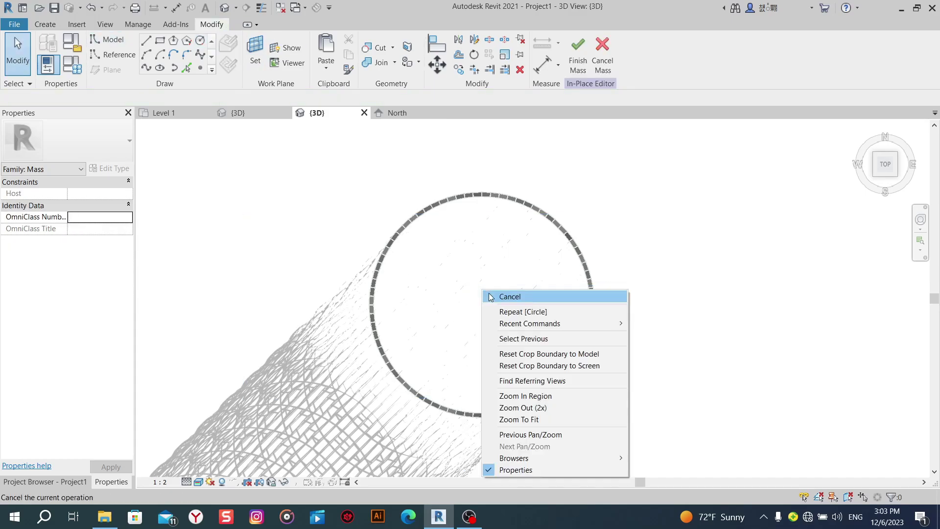
left_click(485, 292)
left_click(73, 482)
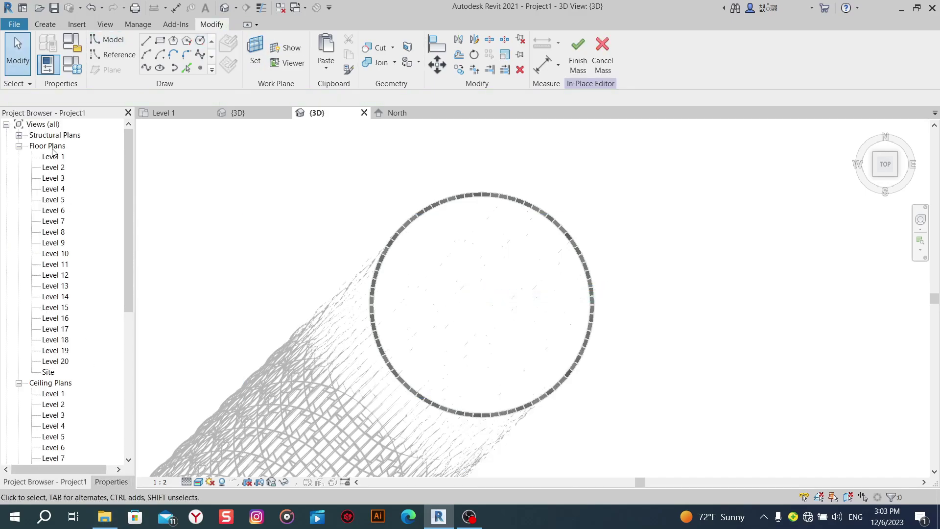
On the Level 1 plan, draw a horizontal model line across the round curtain wall.
double_click(51, 157)
scroll(504, 291, "up", 3)
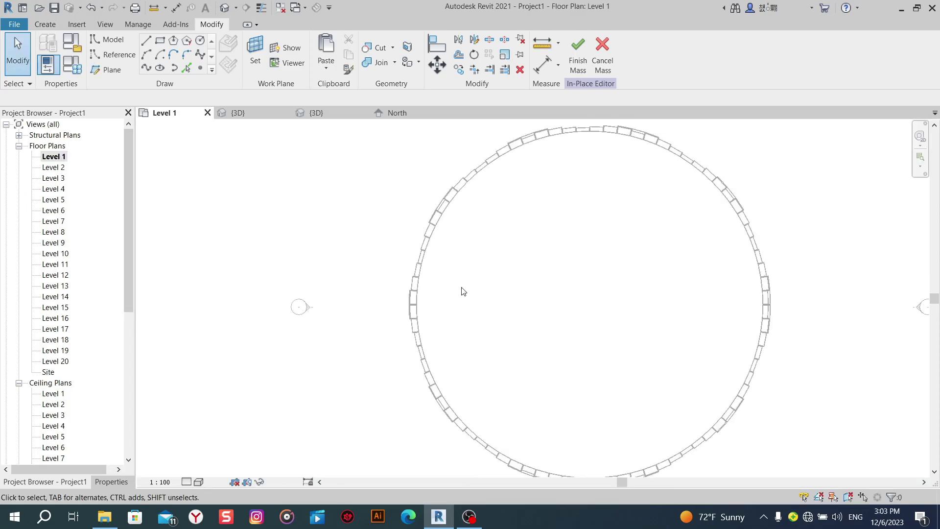
middle_click_drag(462, 290, 372, 270)
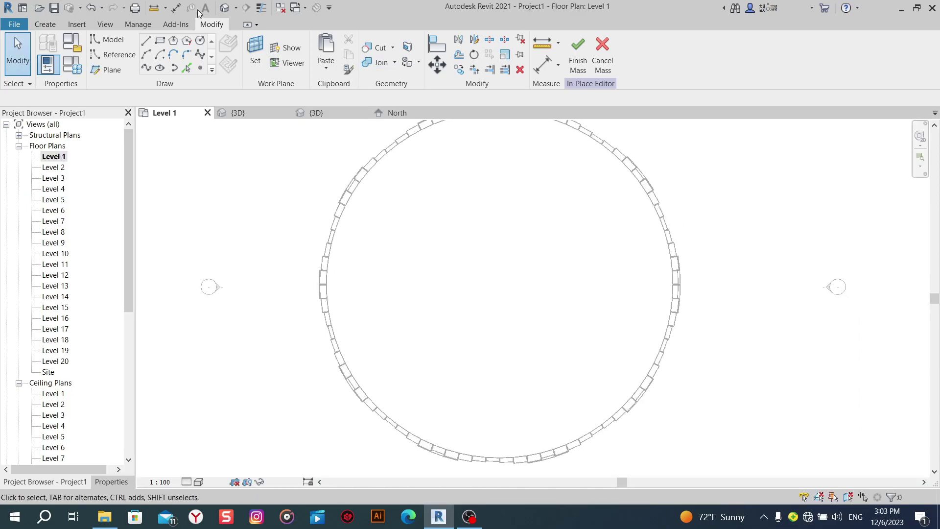
left_click(145, 42)
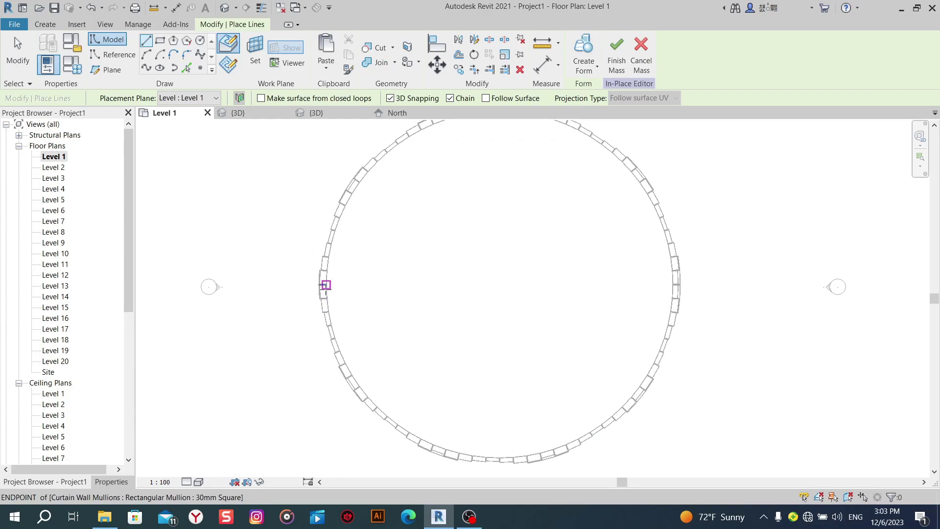
left_click(390, 98)
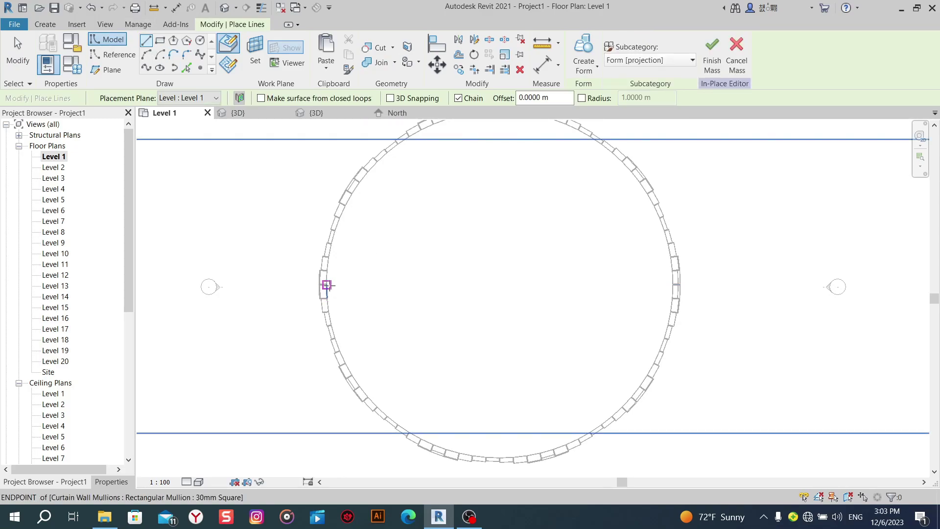
left_click(327, 285)
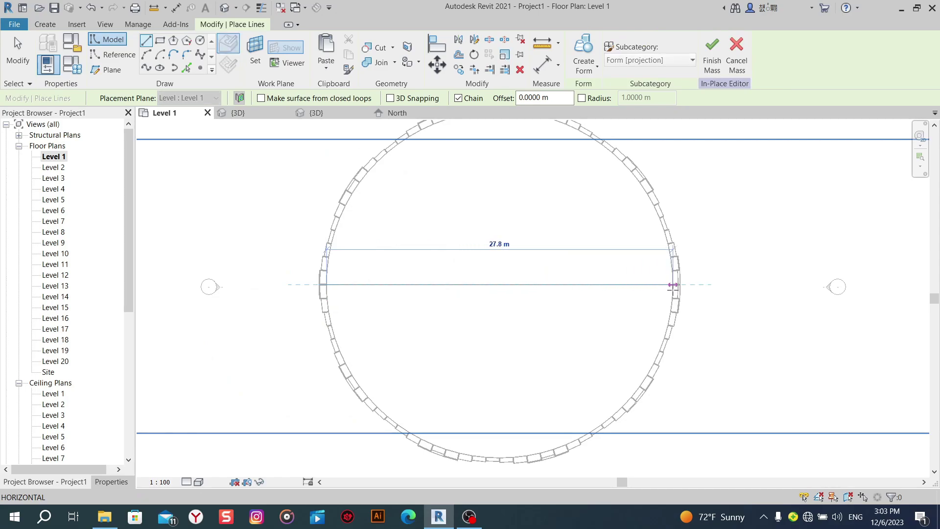
left_click(672, 285)
key("Escape")
key("Escape")
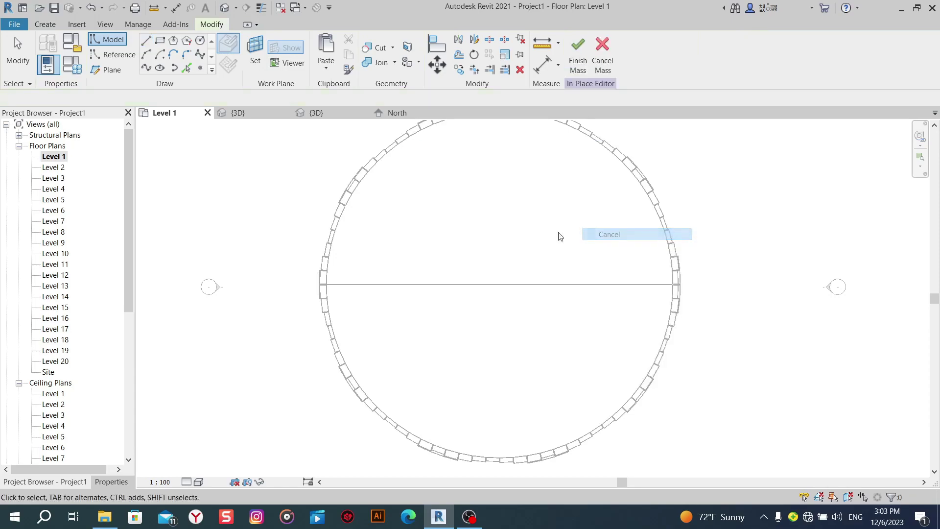
Adjust the line's right end onto the curtain panel edge so it spans the diameter.
left_click(503, 284)
scroll(511, 313, "up", 4)
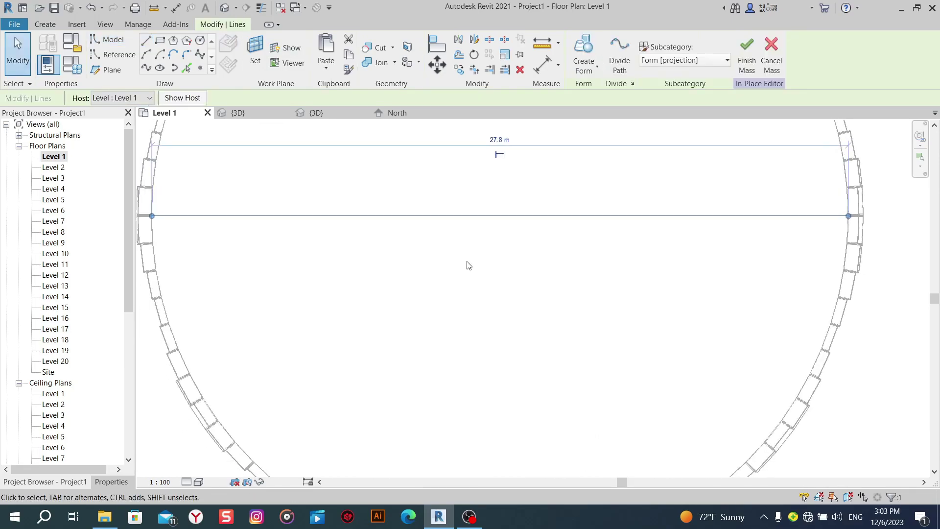
scroll(161, 232, "up", 3)
scroll(250, 269, "up", 4)
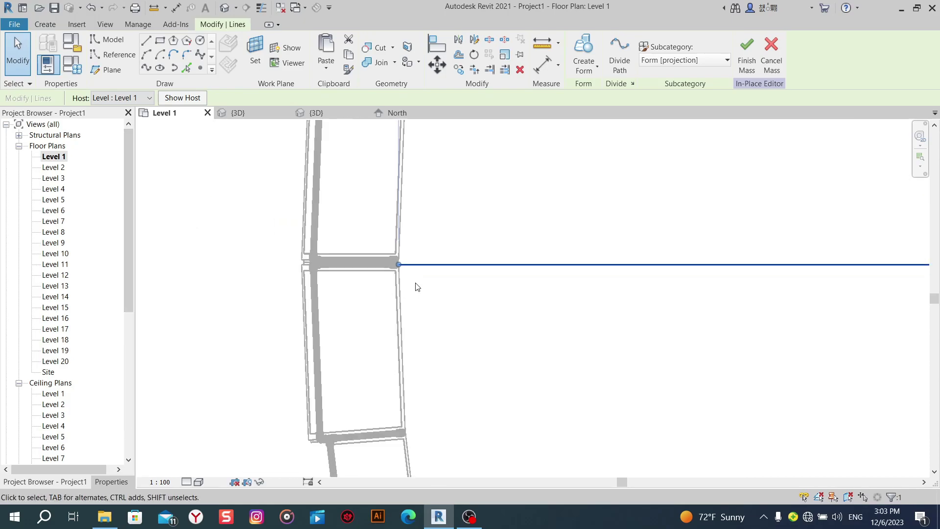
scroll(418, 281, "down", 3)
scroll(604, 299, "down", 2)
scroll(772, 279, "up", 3)
scroll(740, 281, "up", 3)
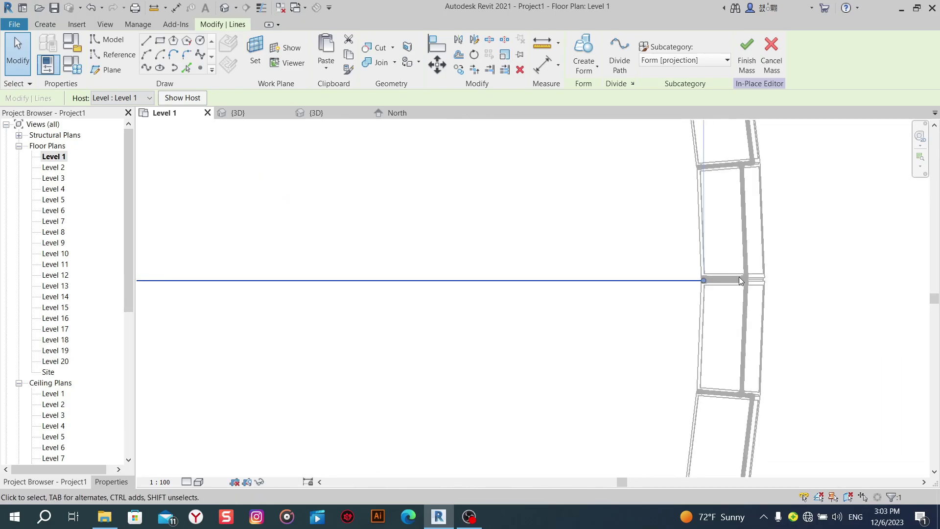
scroll(657, 300, "up", 3)
scroll(651, 300, "down", 3)
scroll(648, 297, "up", 3)
scroll(647, 298, "up", 2)
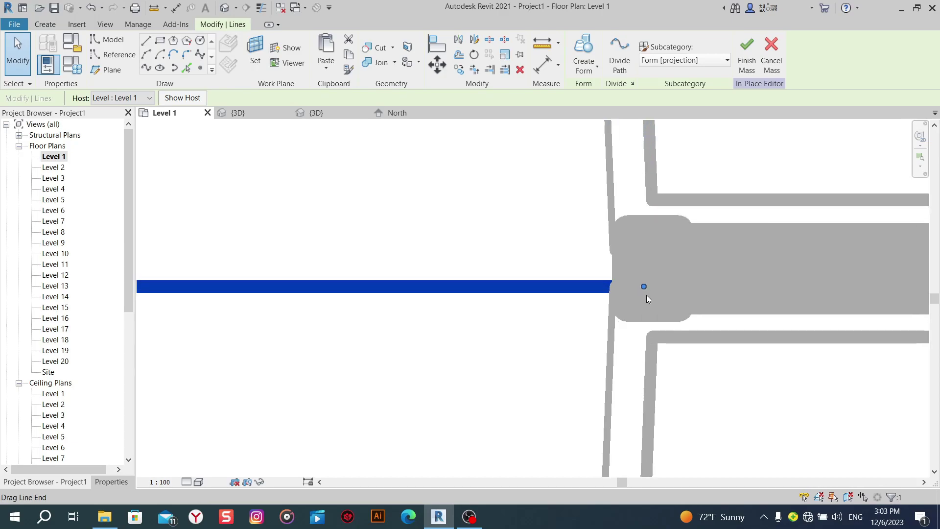
left_click_drag(644, 287, 614, 287)
scroll(614, 287, "down", 2)
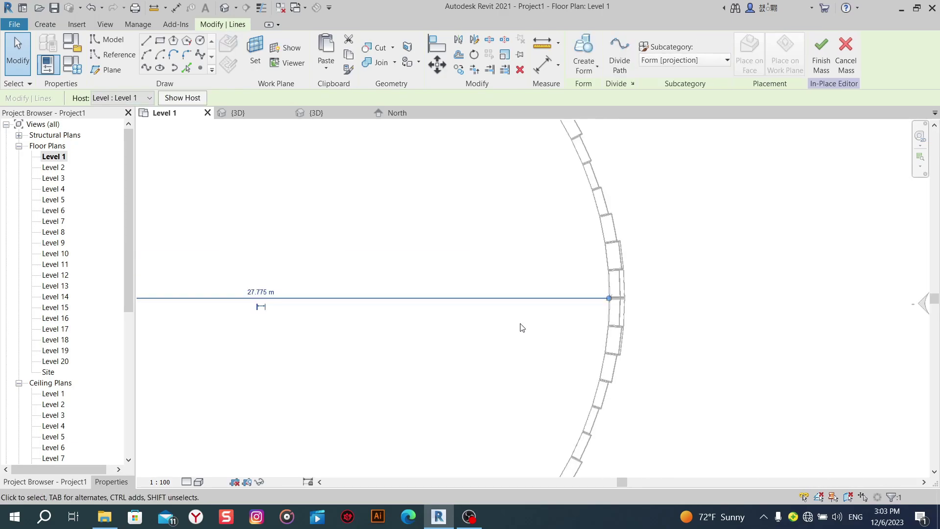
middle_click_drag(521, 325, 545, 289)
scroll(564, 285, "down", 3)
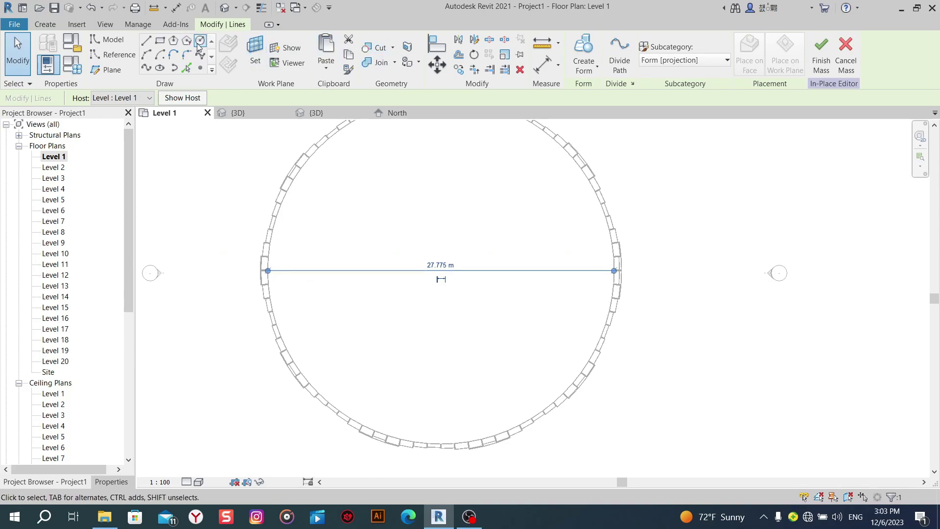
Draw a 13.8 m-radius circle centred on the line's midpoint, out to the curtain wall.
left_click(200, 40)
left_click(440, 270)
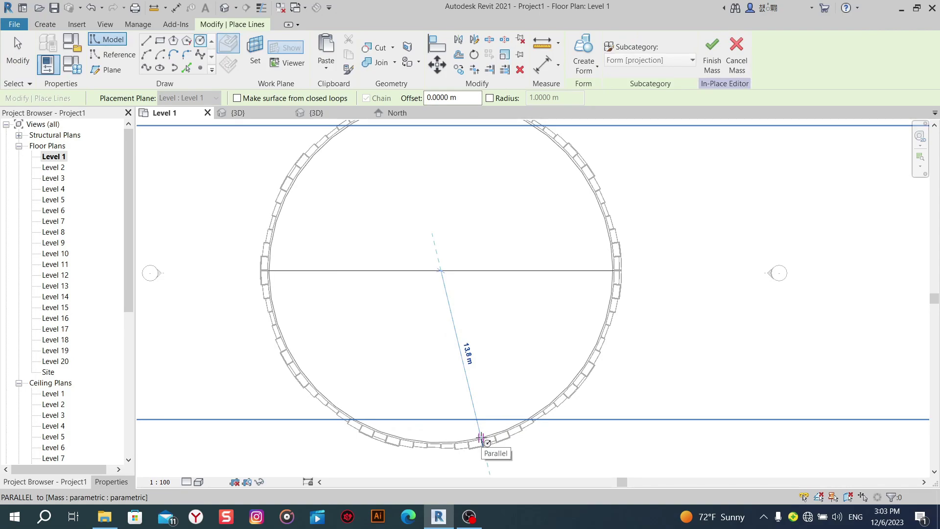
left_click(482, 437)
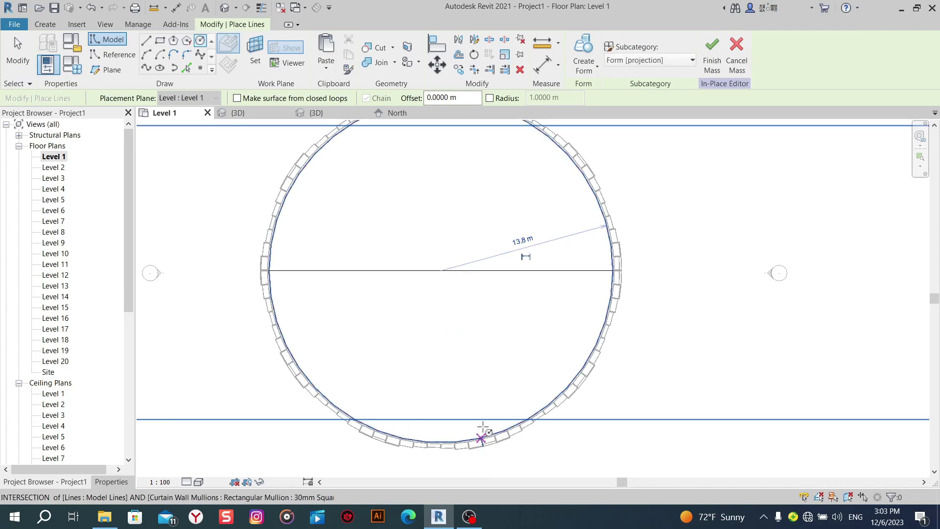
right_click(464, 210)
left_click(486, 216)
Delete the horizontal helper line and select the circle sketch.
mouse_move(488, 192)
left_mouse_down()
mouse_move(424, 312)
mouse_move(423, 273)
left_mouse_up()
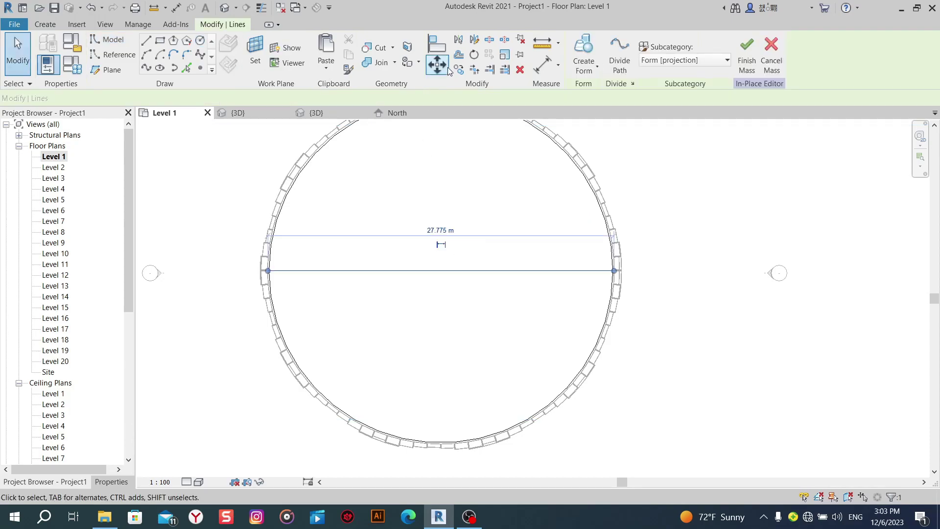
left_click(520, 69)
left_click(603, 319)
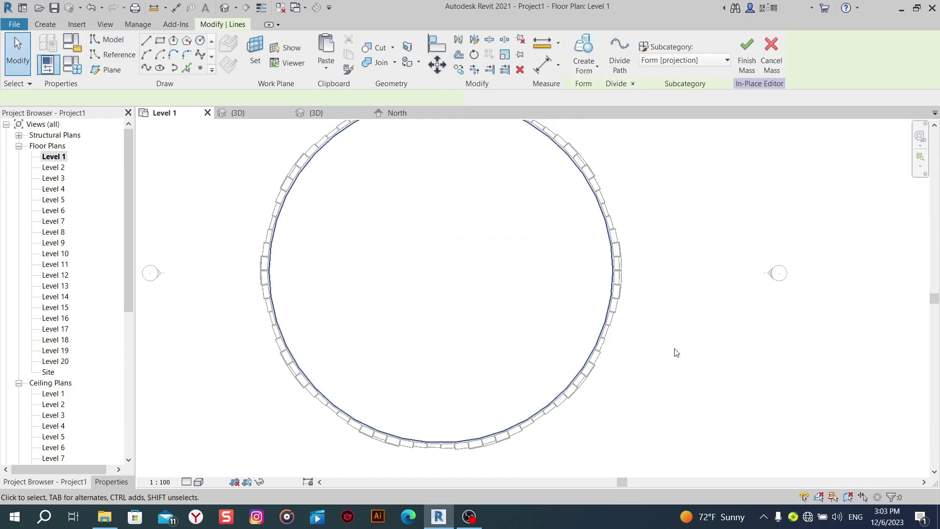
scroll(650, 346, "down", 1)
scroll(642, 386, "down", 2)
scroll(642, 387, "down", 1)
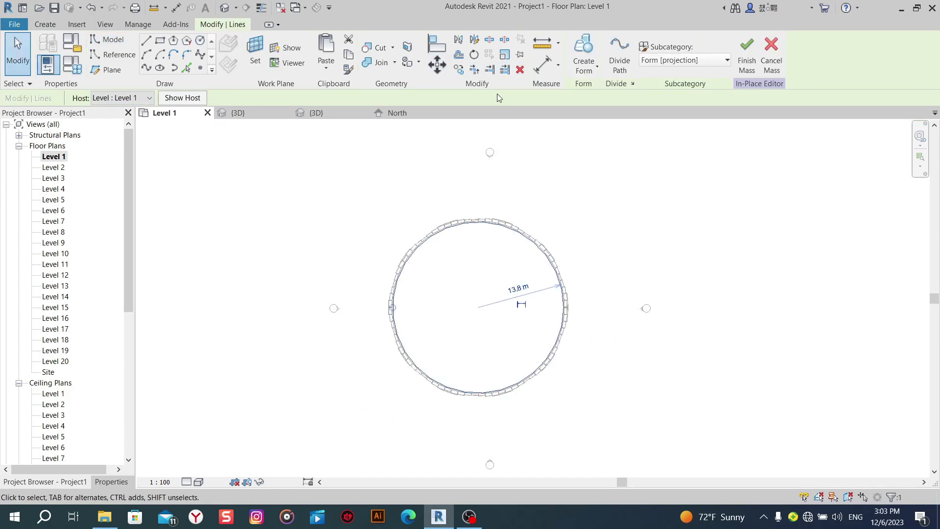
Extrude the 13.8 m circle into a solid cylinder form and switch to the default 3D view.
left_click(578, 47)
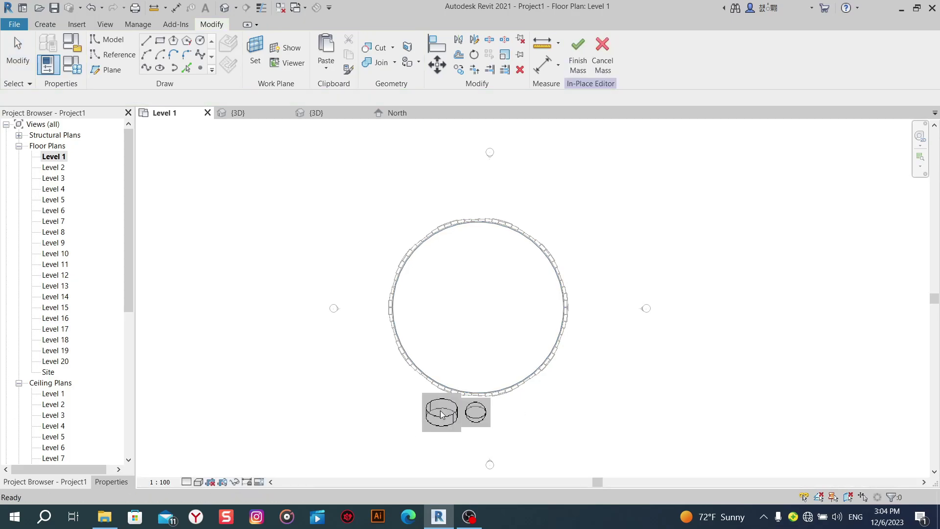
left_click(441, 415)
middle_click_drag(590, 426, 590, 237)
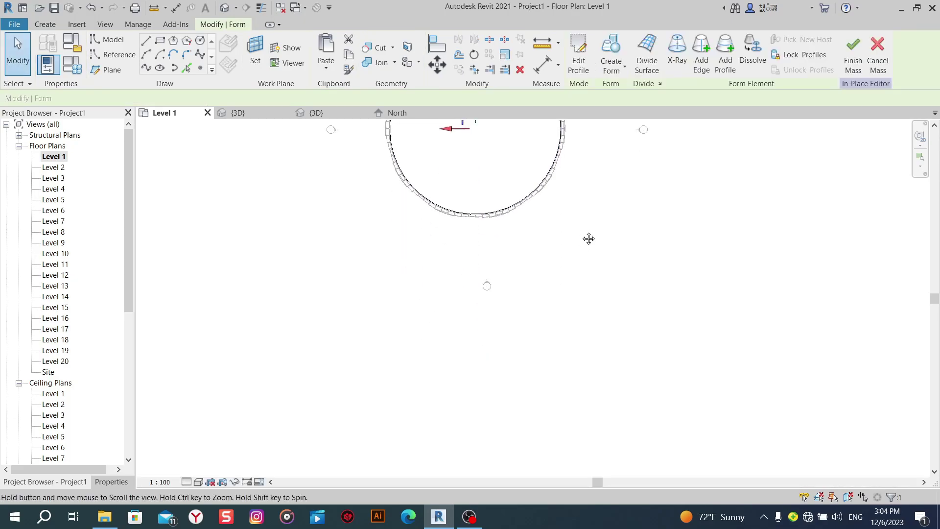
left_click(231, 6)
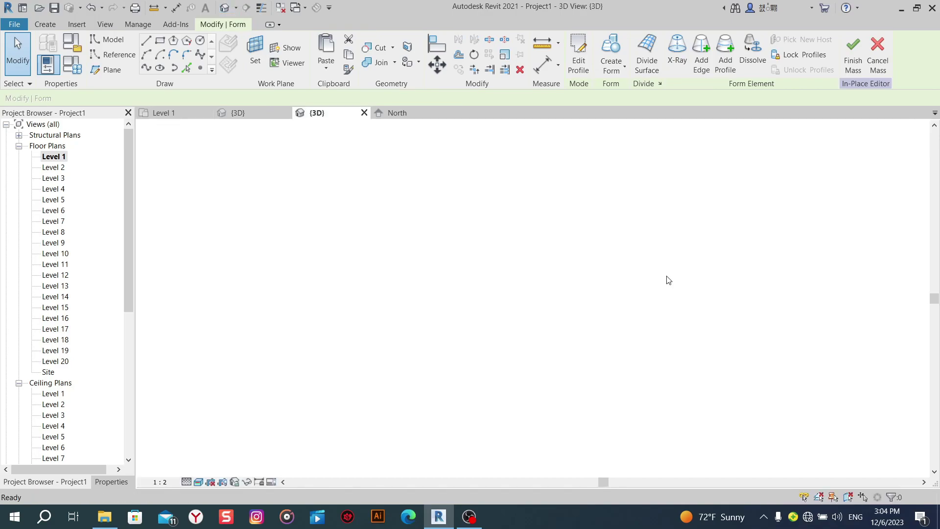
Orbit to an elevated front view of the new cylinder form beside the tower.
left_click(651, 287)
middle_click_drag(640, 338, 638, 225, "shift")
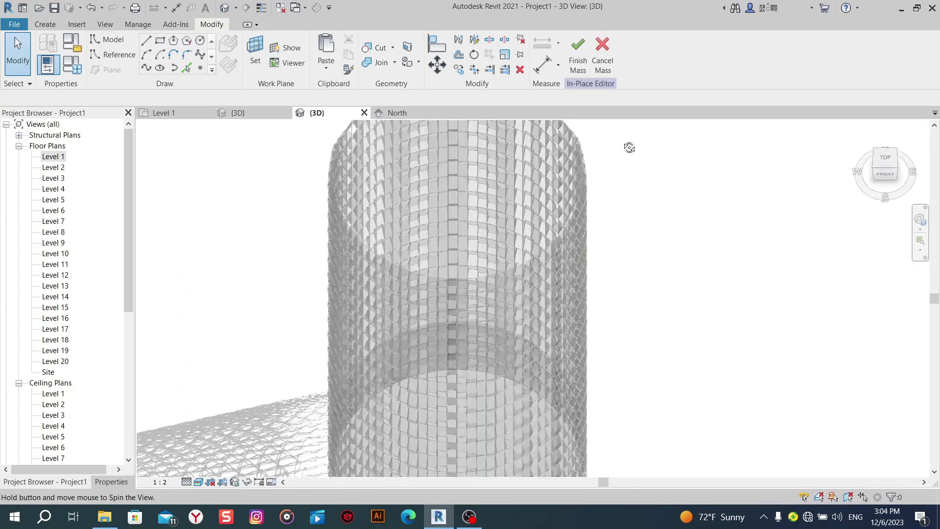
scroll(641, 245, "down", 3)
middle_click_drag(648, 272, 663, 228, "shift")
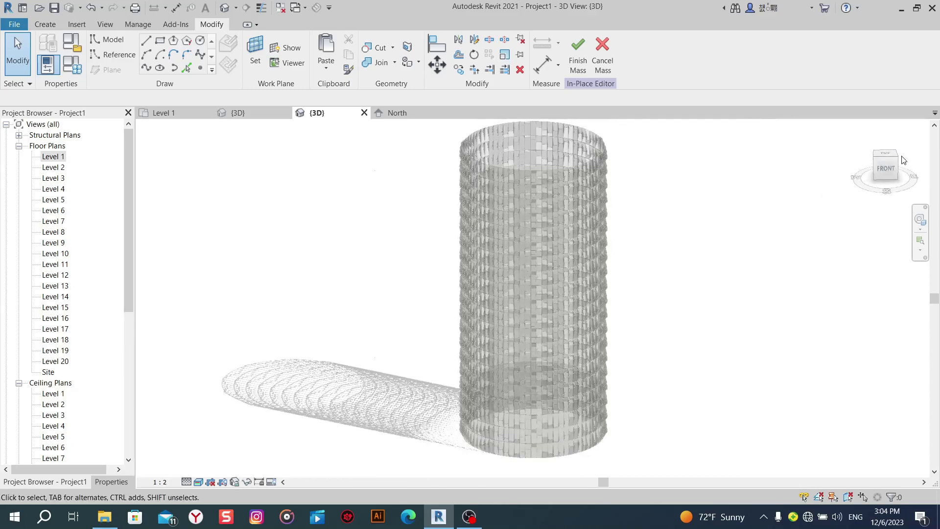
left_click(885, 171)
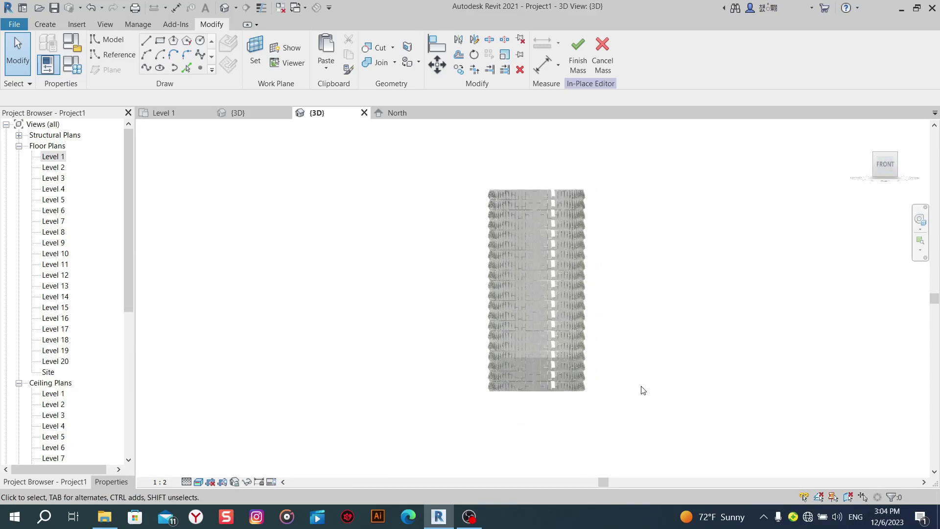
left_click_drag(392, 448, 393, 446)
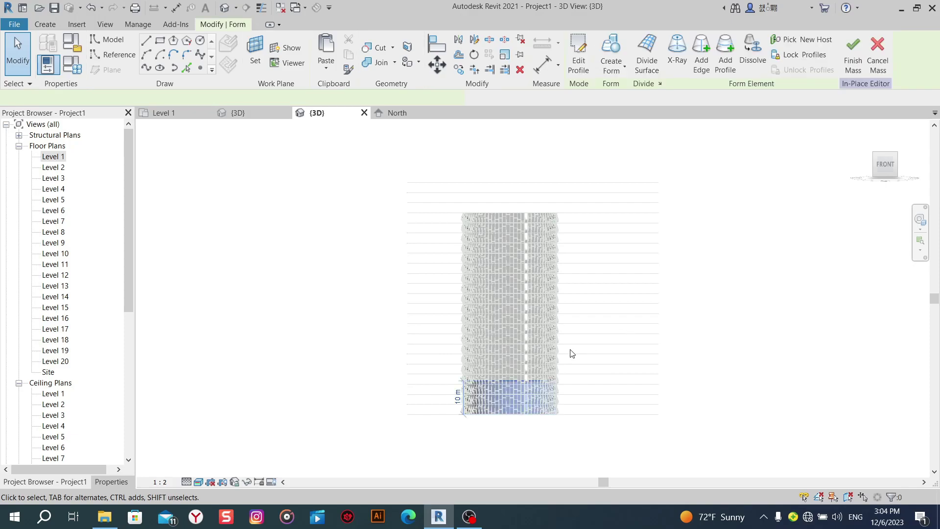
key("Escape")
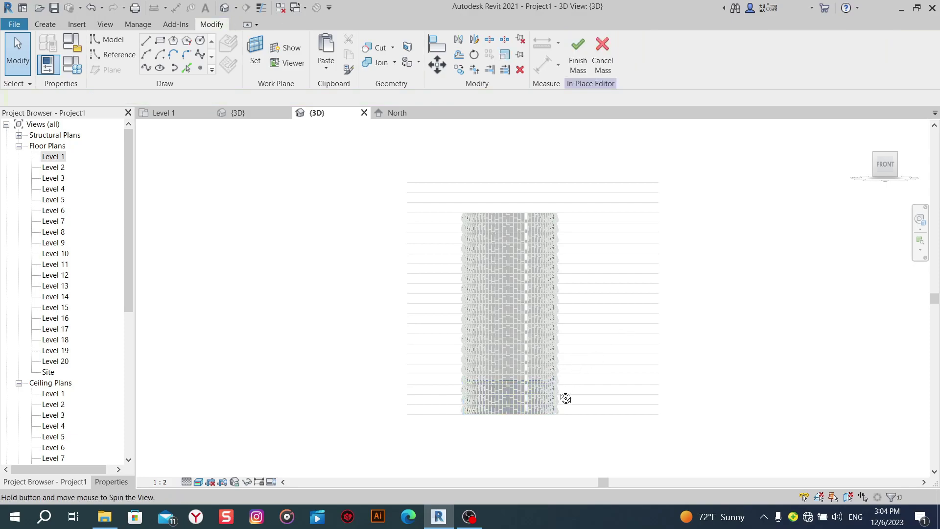
middle_click_drag(563, 394, 513, 380, "shift")
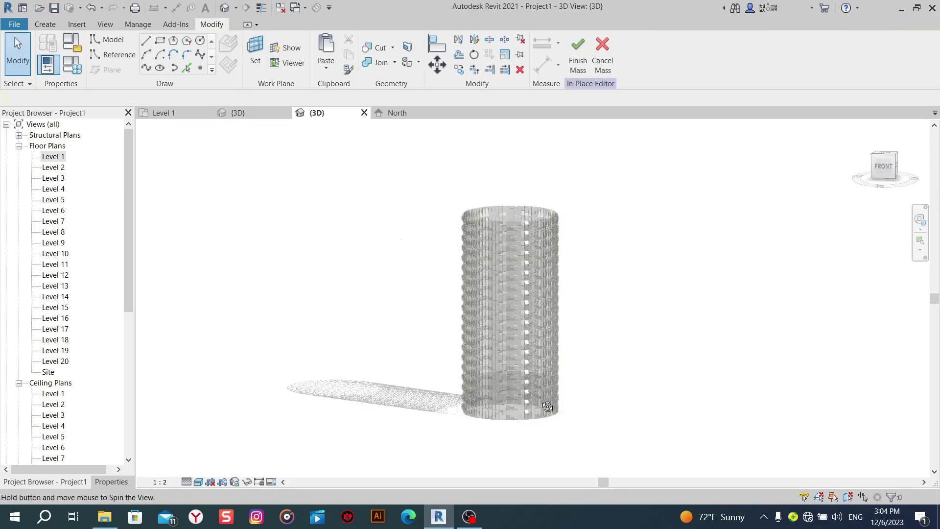
left_click(514, 384)
left_click(673, 364)
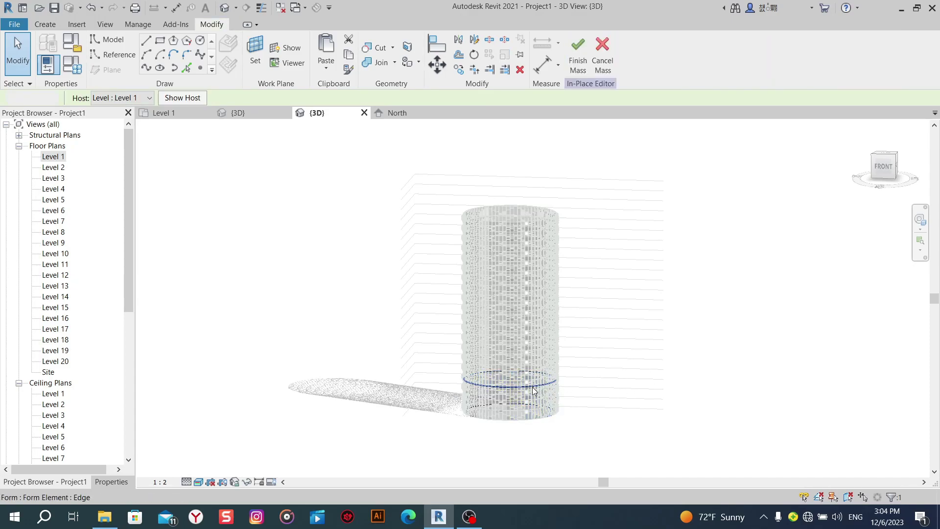
Raise the cylinder's top profile past Level 19 to about 60 m, then finish the mass.
left_click(529, 387)
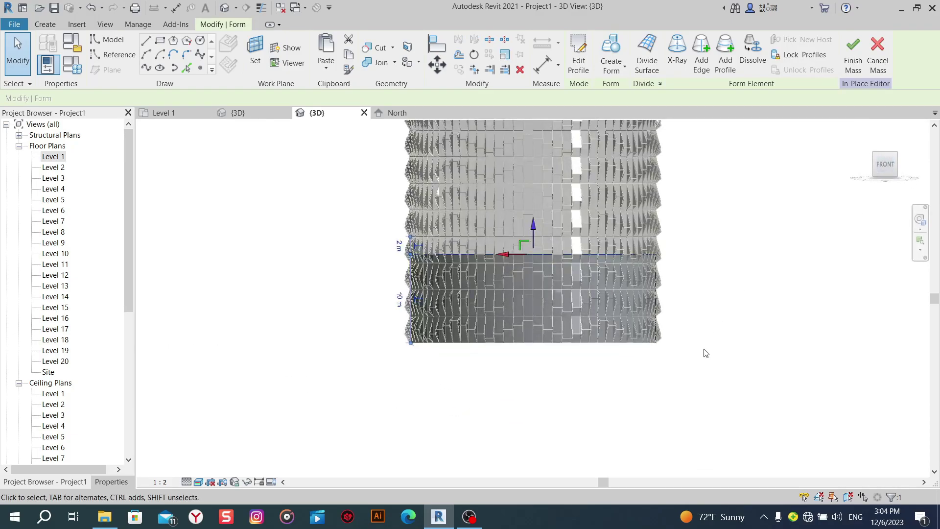
scroll(705, 352, "down", 4)
scroll(646, 380, "up", 2)
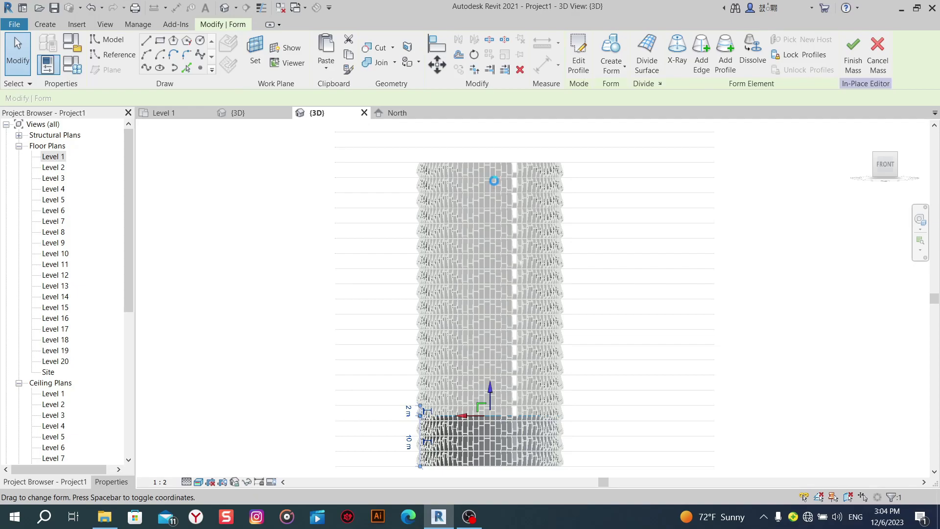
left_click_drag(495, 167, 499, 153)
scroll(498, 152, "up", 5)
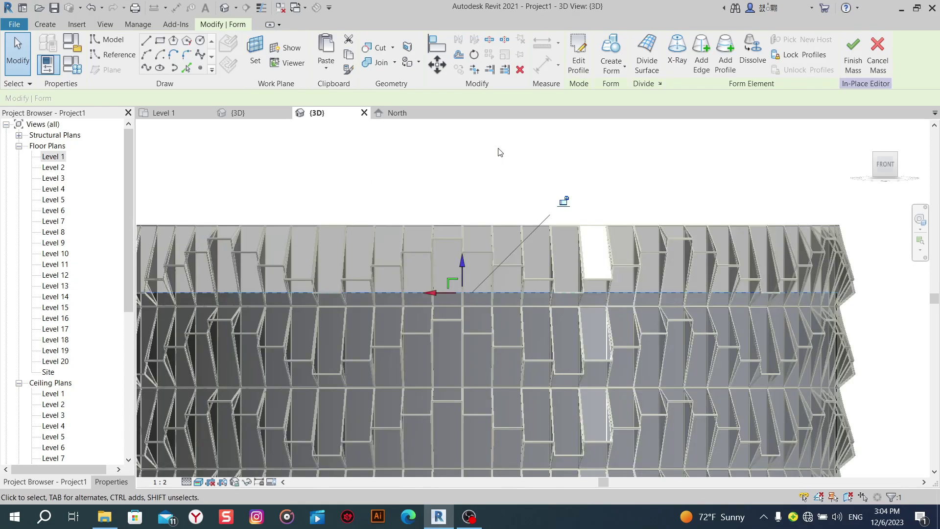
left_click_drag(462, 261, 460, 203)
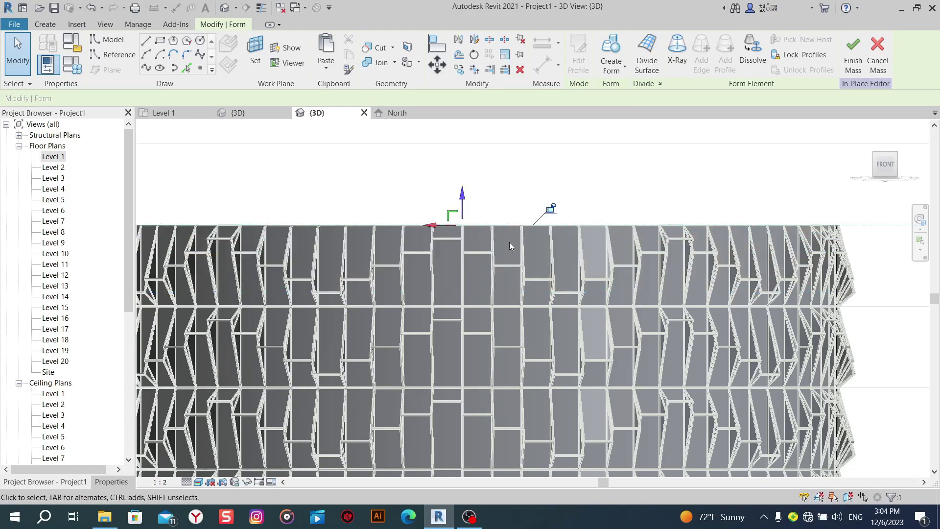
scroll(499, 158, "down", 5)
scroll(655, 264, "down", 3)
mouse_move(655, 264)
middle_mouse_down("shift")
mouse_move(623, 360)
mouse_move(659, 205)
middle_mouse_up("shift")
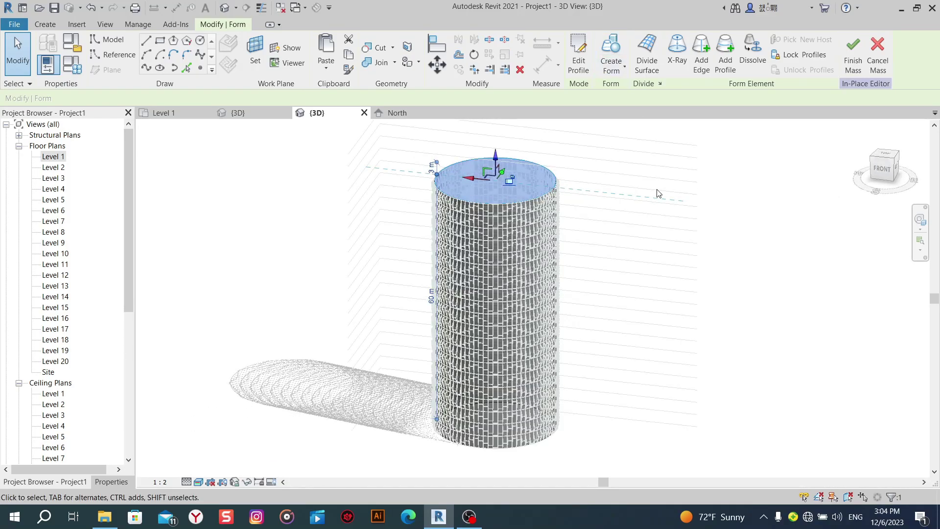
left_click(851, 63)
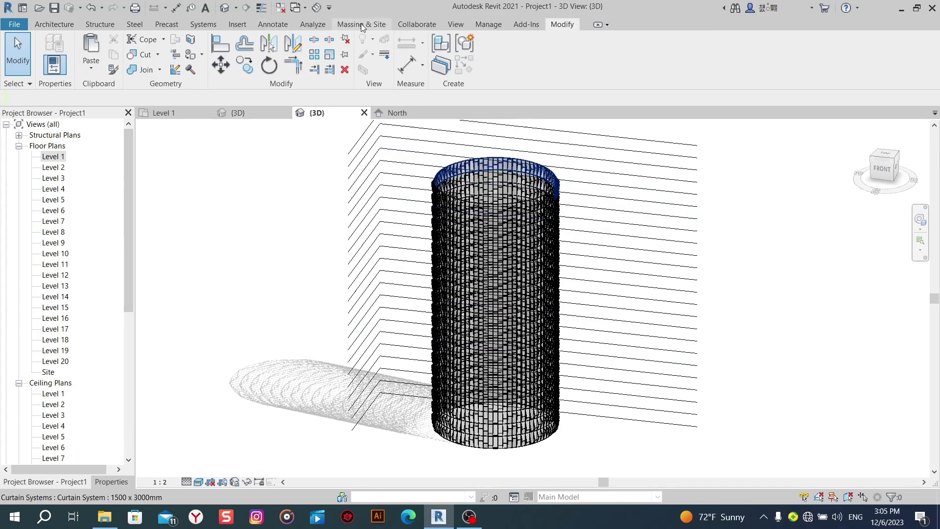
Start Floor by Face from Massing & Site, then cancel it with no floors placed.
left_click(361, 25)
left_click(253, 54)
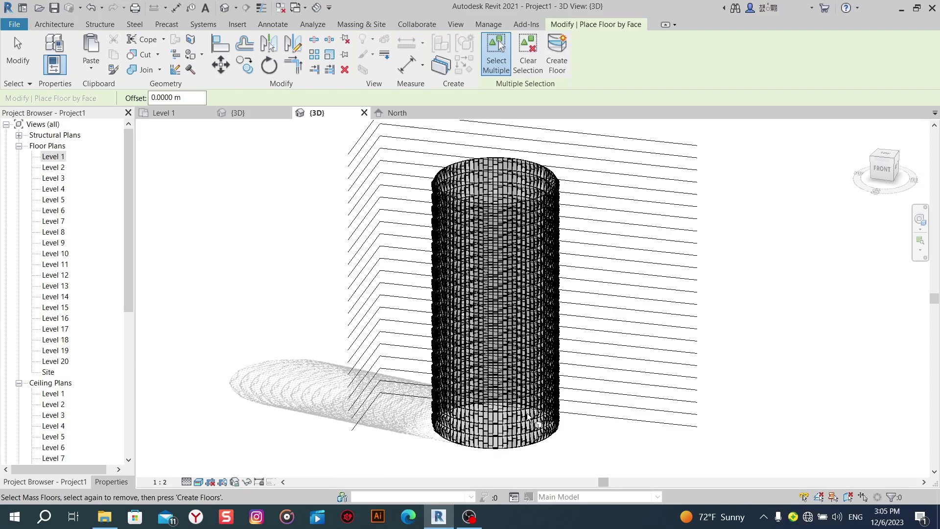
scroll(547, 228, "down", 2)
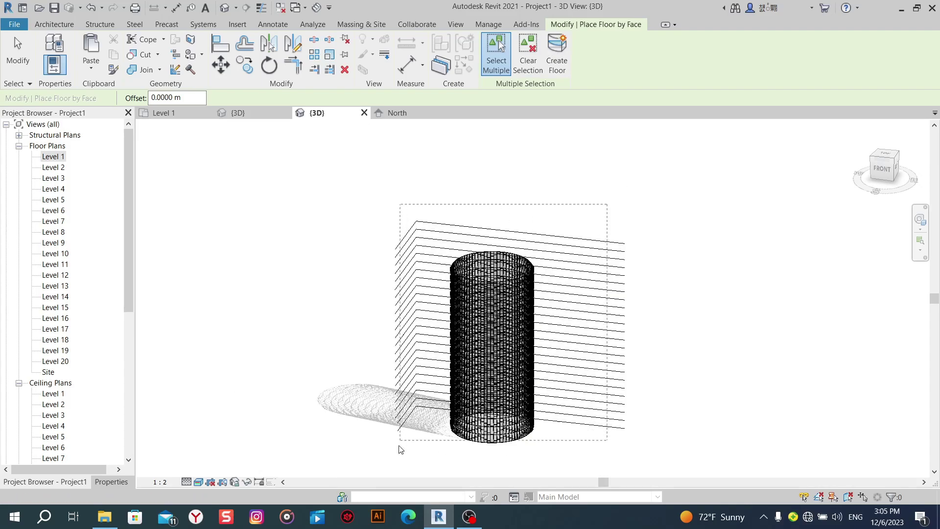
right_click(364, 228)
left_click(376, 233)
right_click(381, 240)
left_click(406, 245)
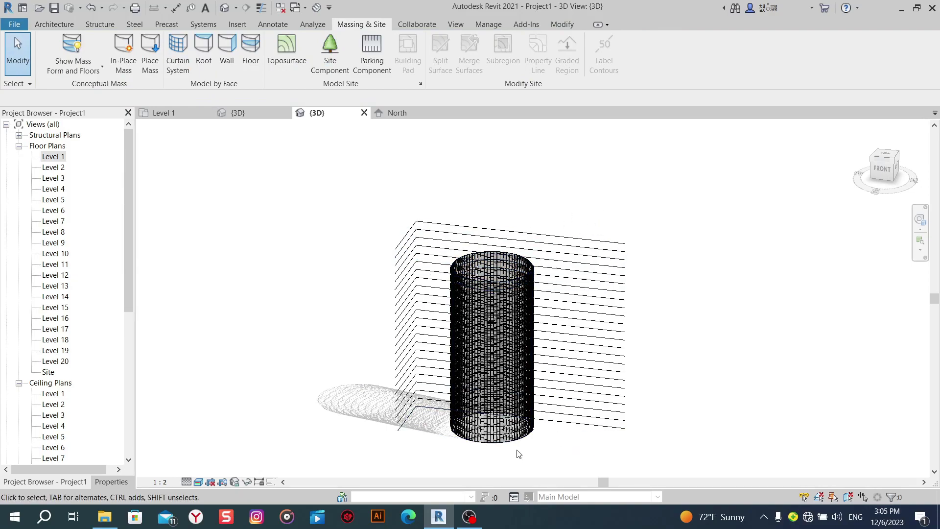
mouse_move(519, 453)
middle_mouse_down("shift")
mouse_move(565, 142)
mouse_move(549, 283)
mouse_move(505, 443)
mouse_move(514, 459)
middle_mouse_up("shift")
scroll(506, 444, "up", 2)
scroll(508, 453, "up", 2)
scroll(512, 461, "up", 2)
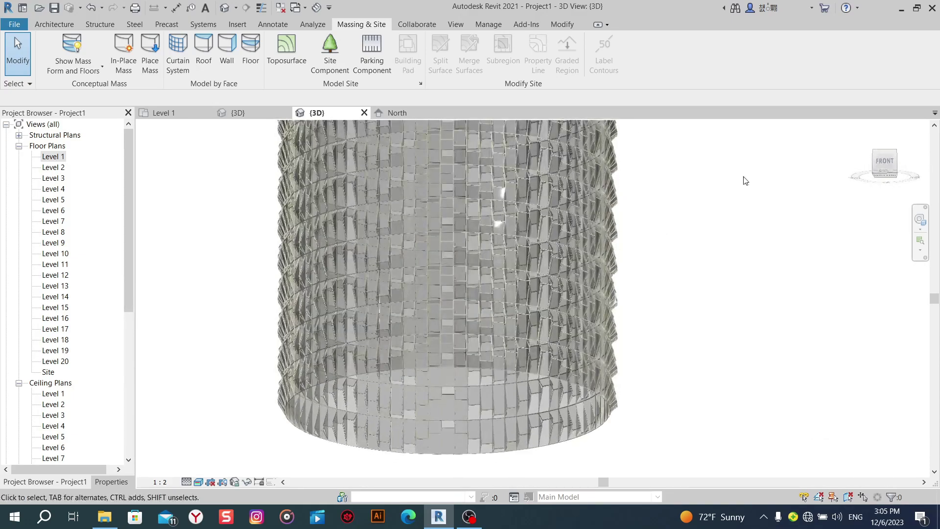
mouse_move(745, 180)
middle_mouse_down("shift")
mouse_move(734, 270)
mouse_move(740, 225)
middle_mouse_up("shift")
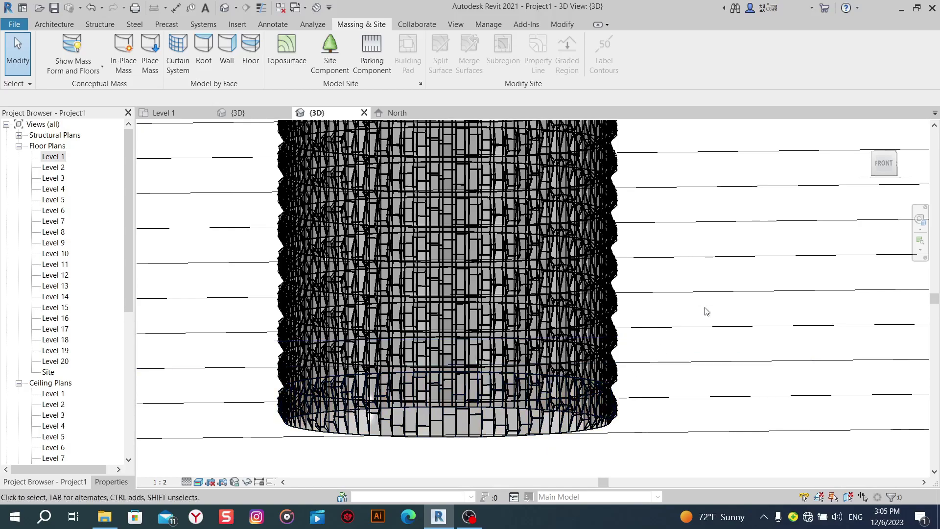
mouse_move(705, 311)
middle_mouse_down("shift")
mouse_move(707, 348)
mouse_move(700, 206)
mouse_move(684, 310)
mouse_move(695, 258)
mouse_move(702, 363)
middle_mouse_up("shift")
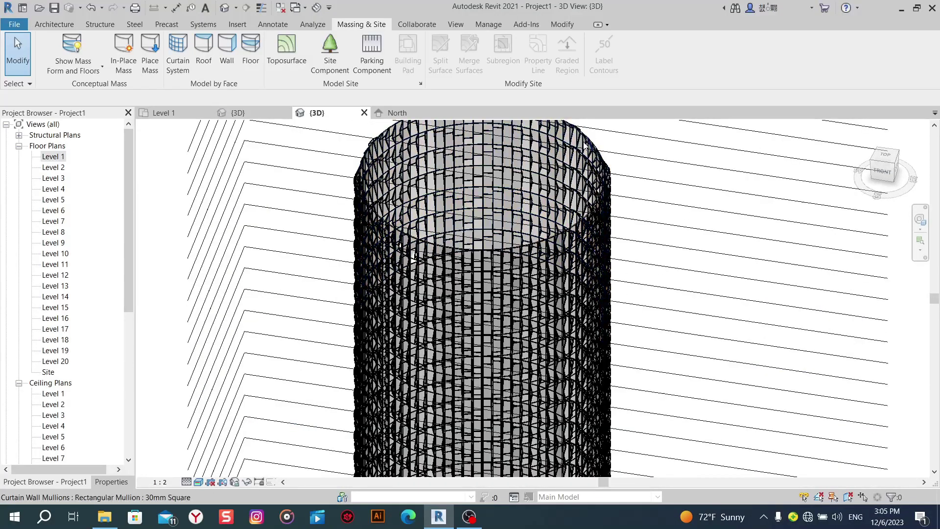
scroll(563, 230, "up", 3)
scroll(587, 225, "up", 2)
middle_click_drag(587, 200, 587, 281)
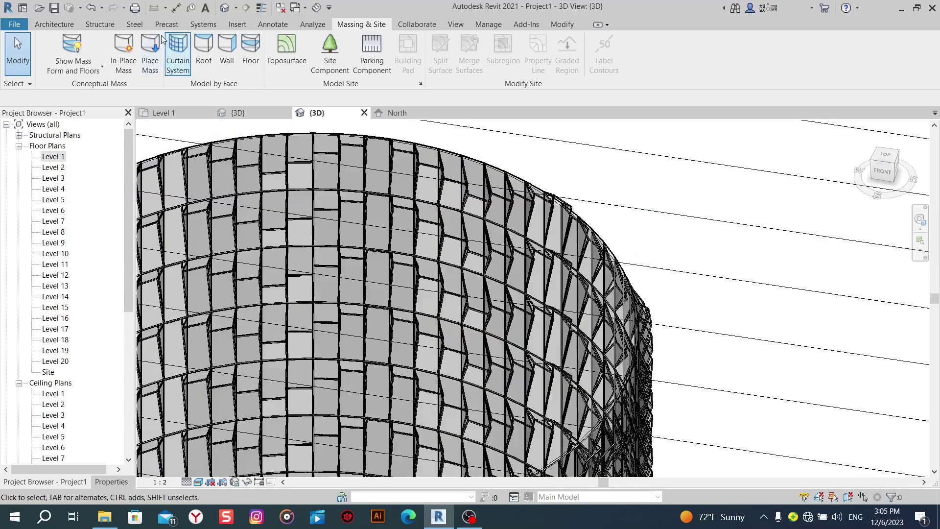
left_click(505, 178)
Apply Mass Floors to the cylindrical mass at Levels 101 through 115.
scroll(628, 214, "down", 4)
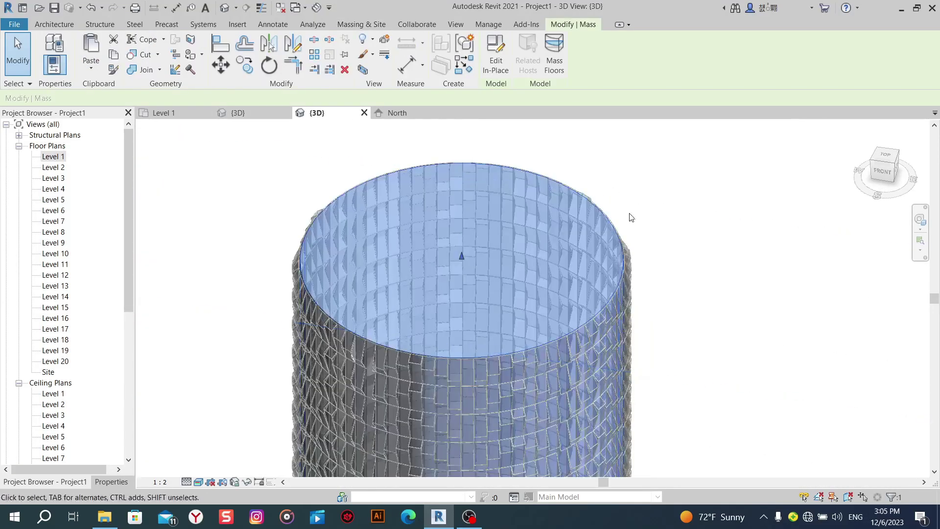
middle_click_drag(628, 214, 669, 197)
left_click(555, 53)
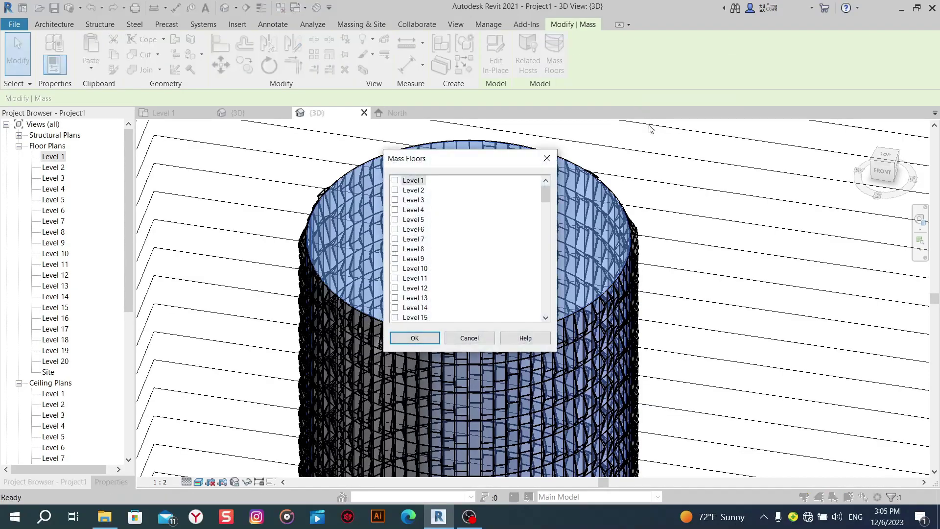
mouse_move(543, 194)
left_mouse_down()
mouse_move(554, 319)
mouse_move(495, 307)
left_mouse_up()
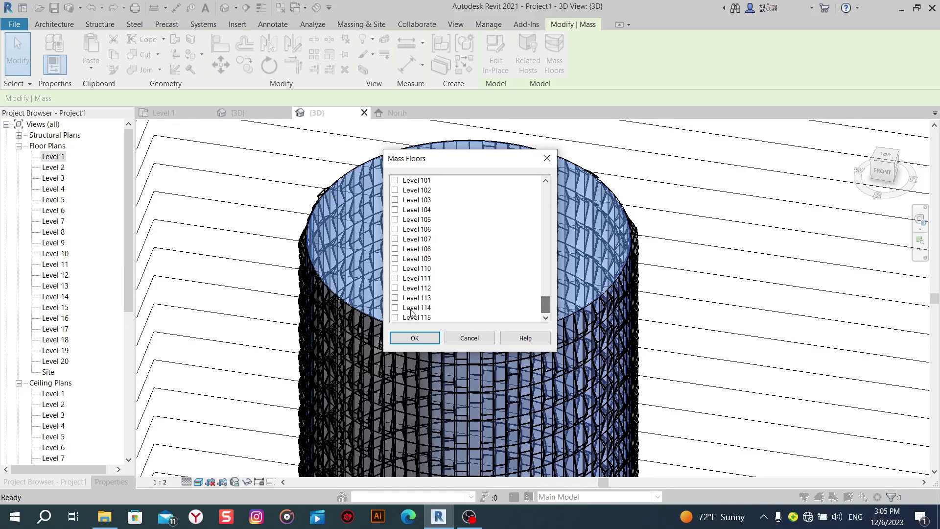
left_click(417, 318, "shift")
left_click(415, 338)
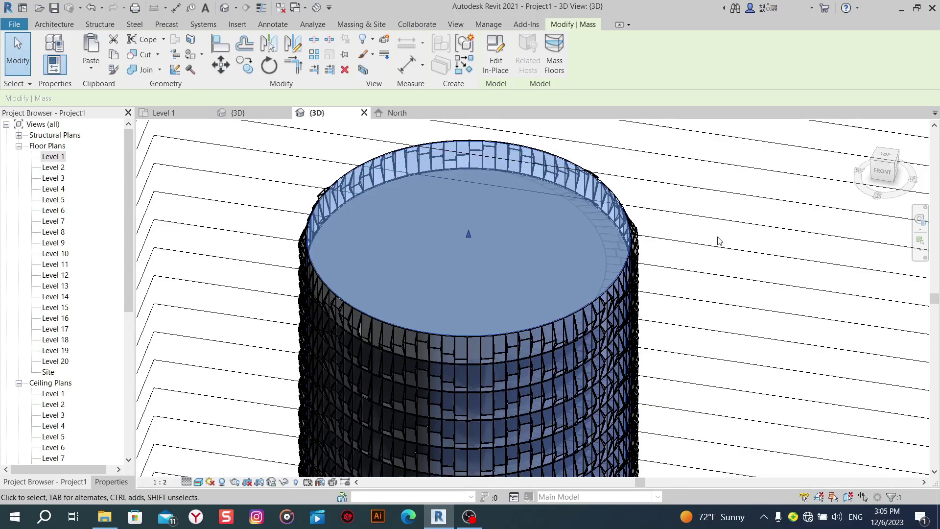
scroll(717, 241, "down", 5)
left_click(785, 311)
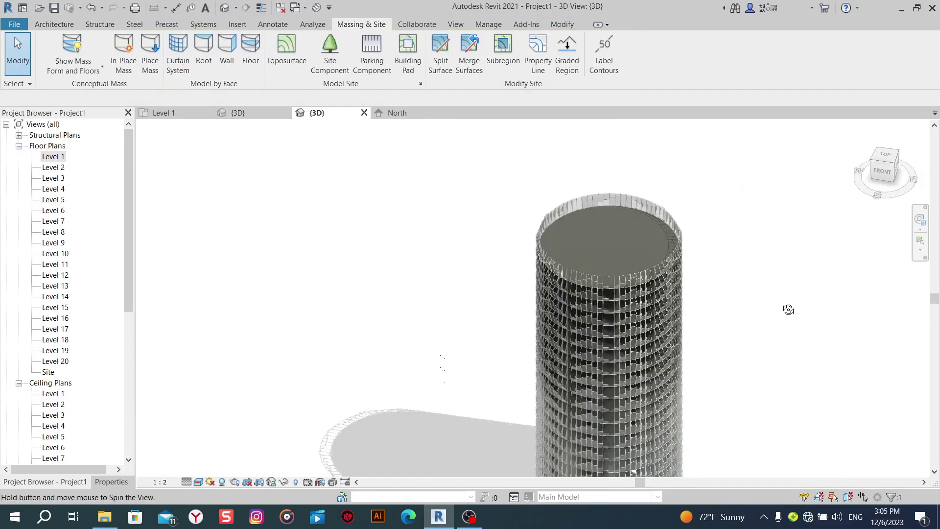
mouse_move(787, 308)
middle_mouse_down()
mouse_move(758, 232)
mouse_move(733, 313)
mouse_move(754, 251)
mouse_move(755, 318)
mouse_move(727, 308)
middle_mouse_up()
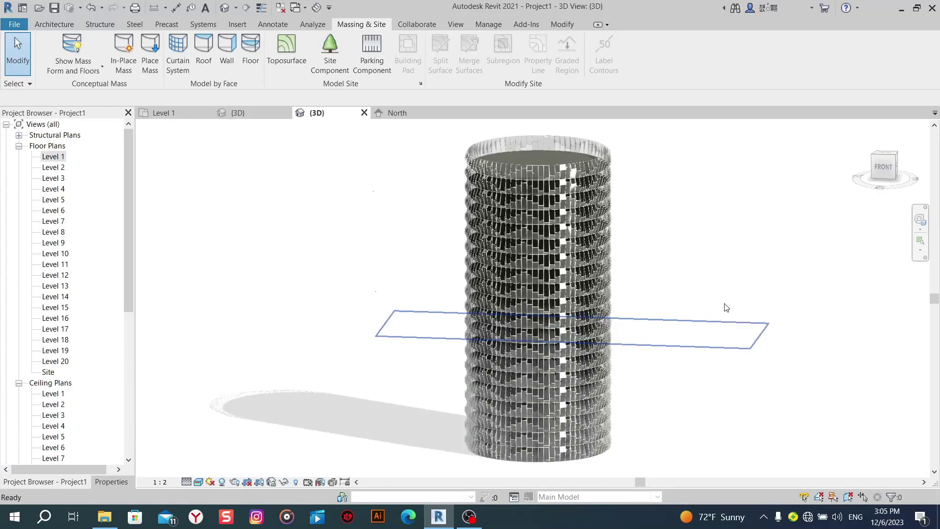
left_click(540, 178)
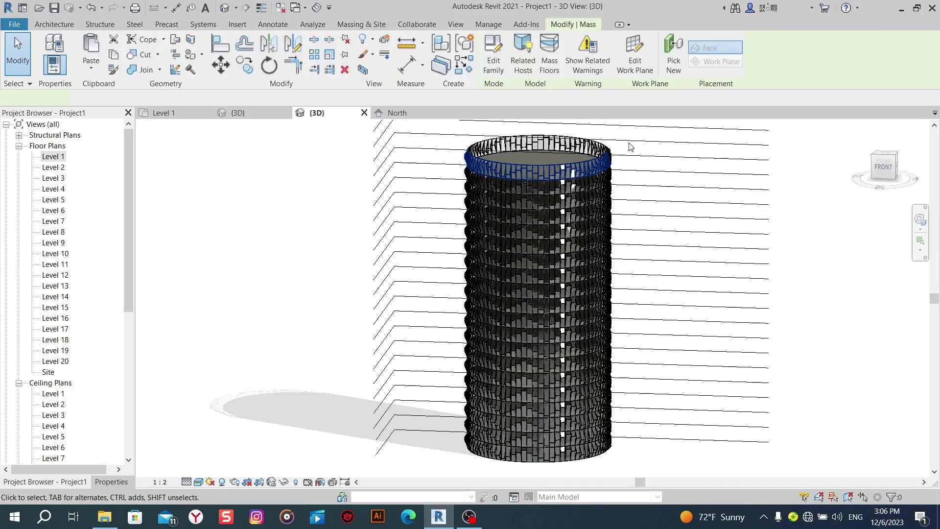
middle_click_drag(628, 172, 616, 229)
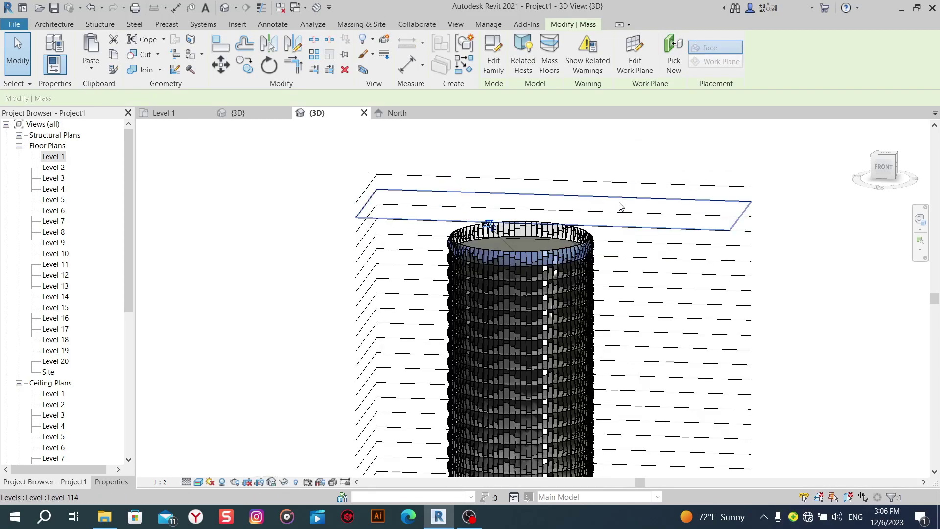
scroll(609, 188, "up", 2)
key("Escape")
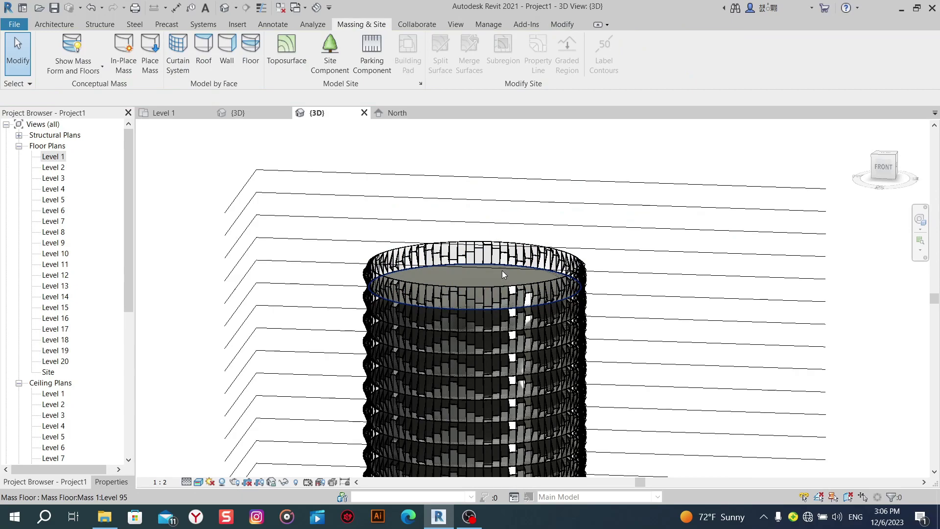
left_click(502, 273)
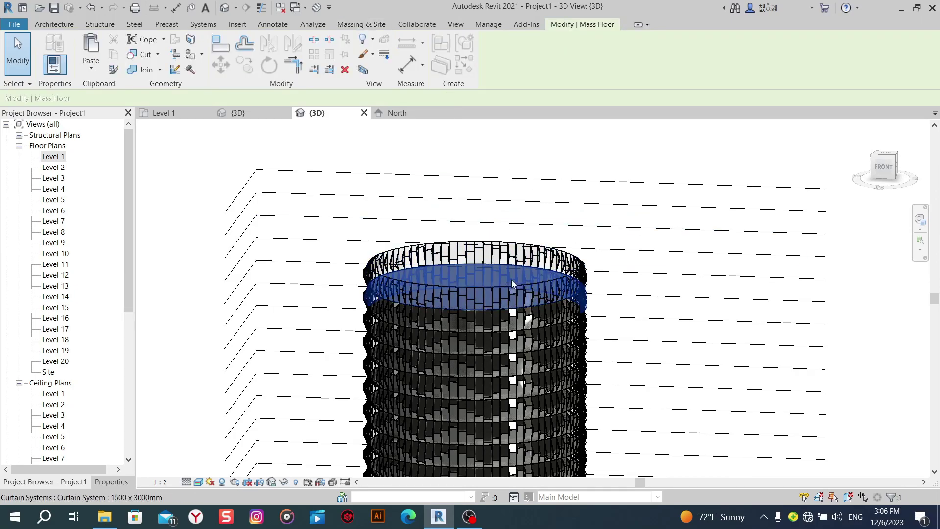
scroll(506, 292, "up", 2)
middle_click_drag(506, 293, 669, 234, "shift")
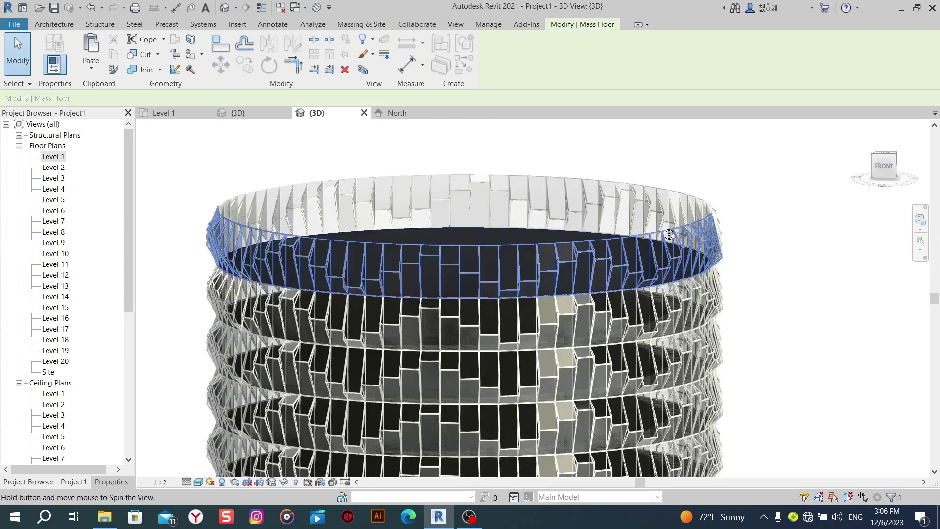
key("Escape")
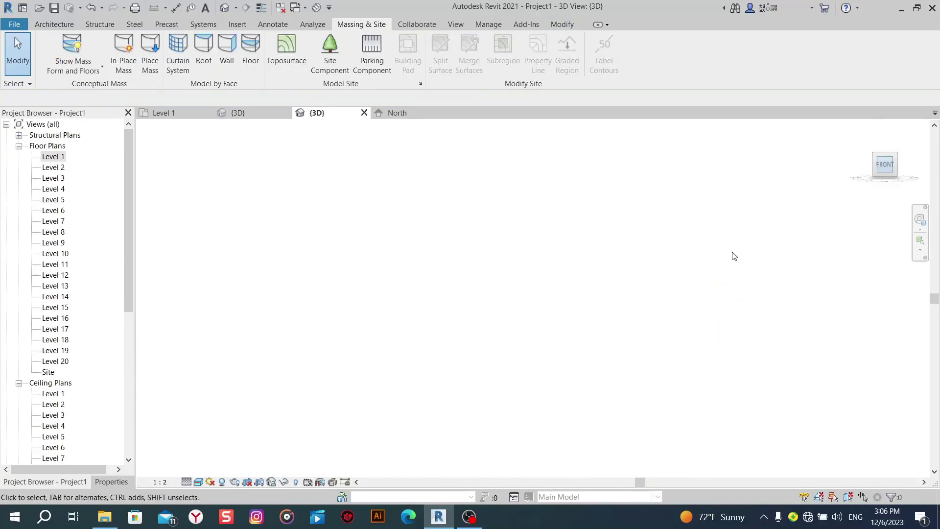
scroll(541, 248, "up", 2)
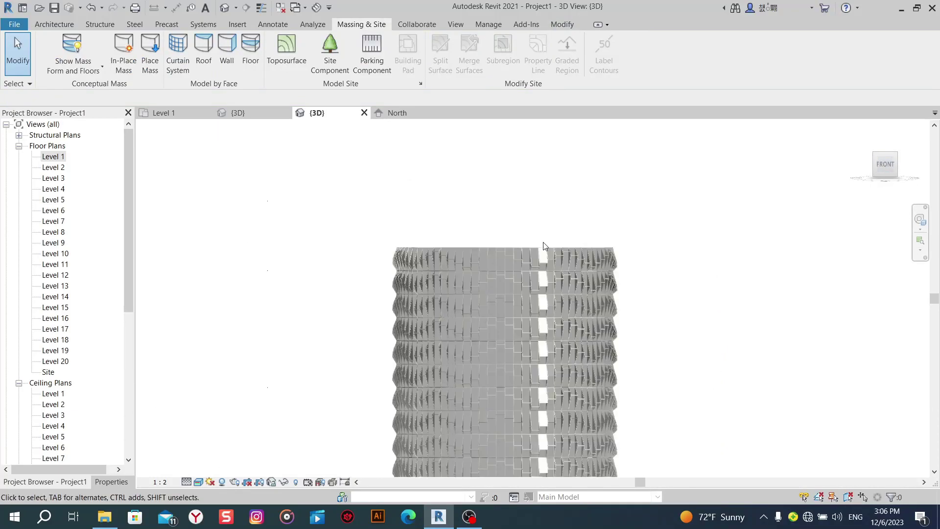
scroll(563, 283, "up", 3)
left_click_drag(761, 304, 256, 307)
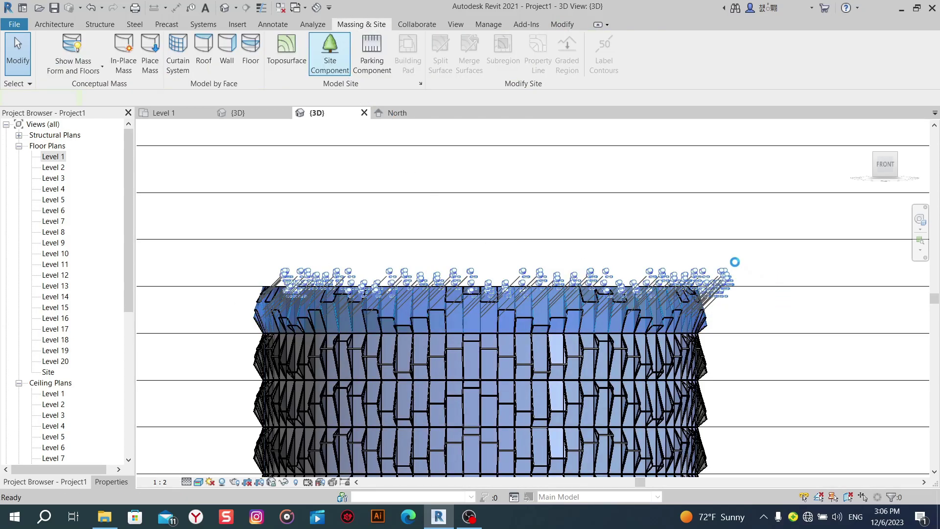
middle_click_drag(735, 272, 750, 239, "shift")
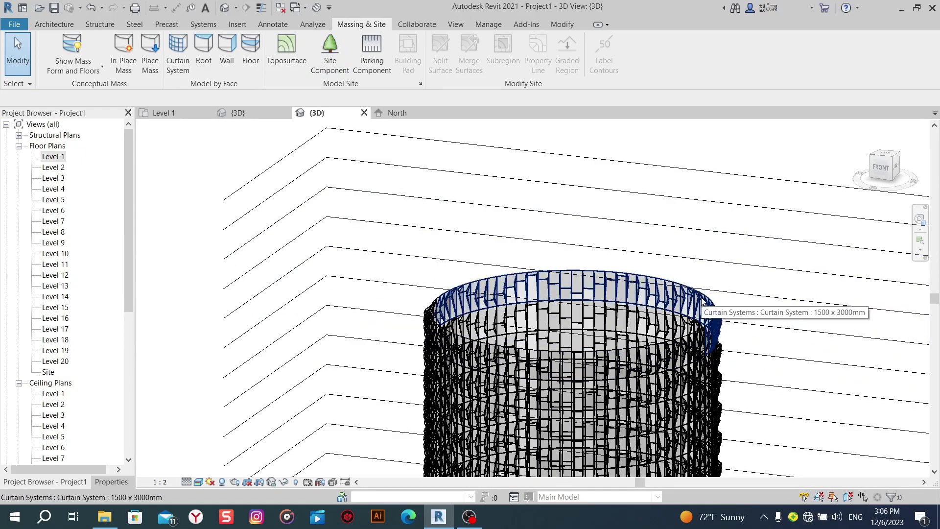
scroll(700, 301, "down", 3)
mouse_move(700, 301)
middle_mouse_down()
mouse_move(652, 230)
mouse_move(630, 224)
middle_mouse_up()
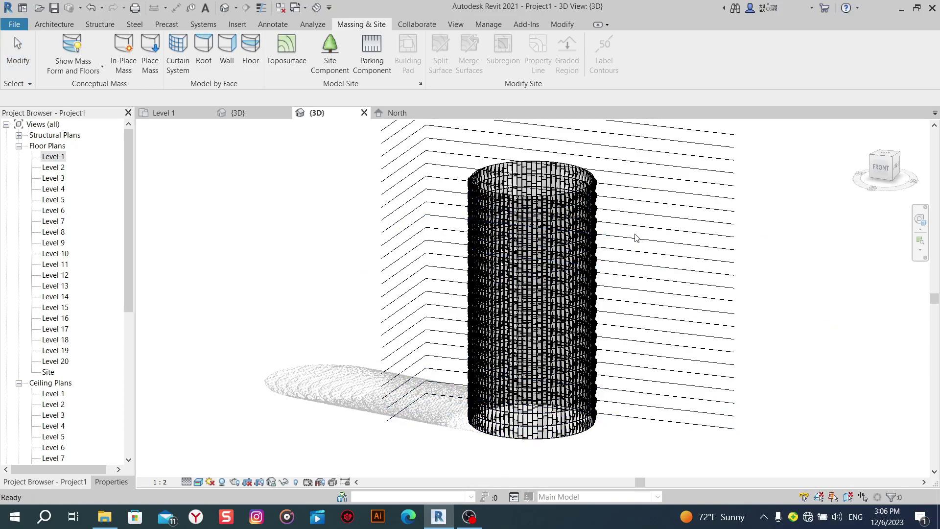
Zoom to the tower's top rim and Tab-cycle the pick to select the top mass floor.
scroll(635, 238, "up", 4)
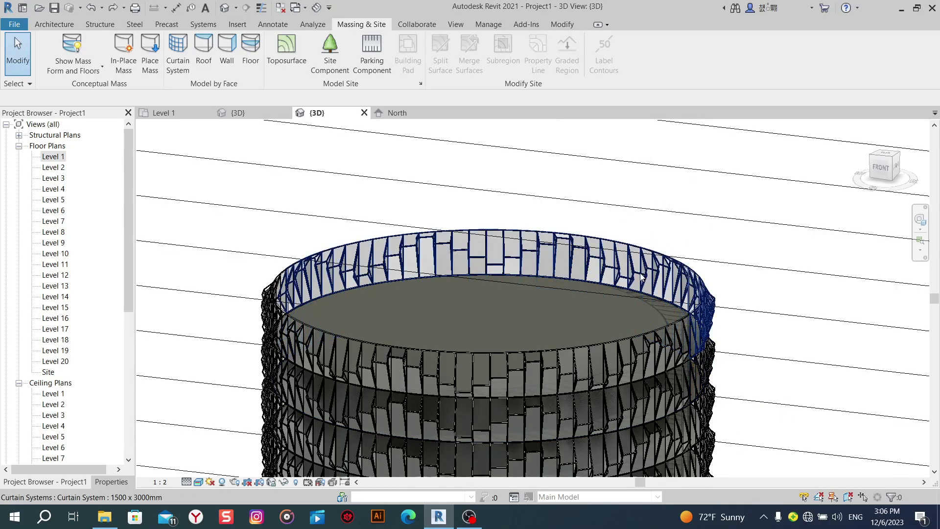
middle_click_drag(641, 268, 633, 255)
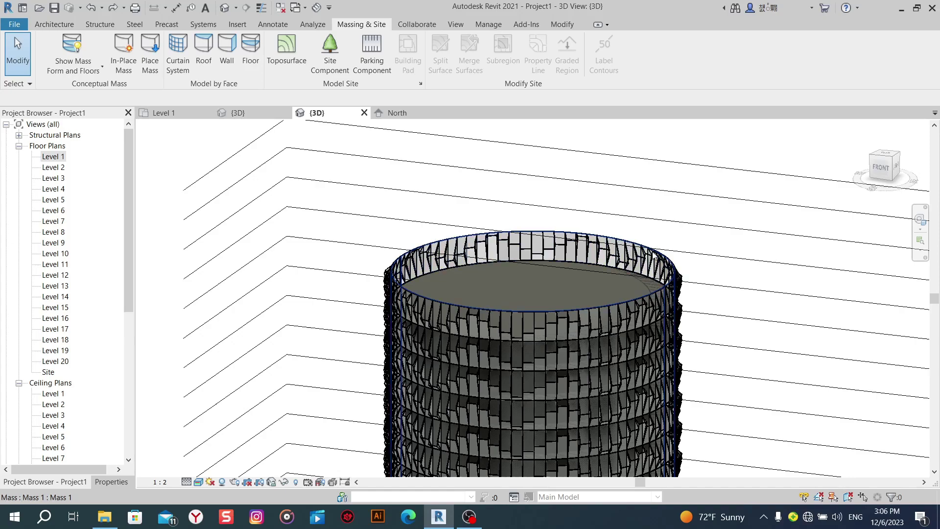
left_click(663, 304)
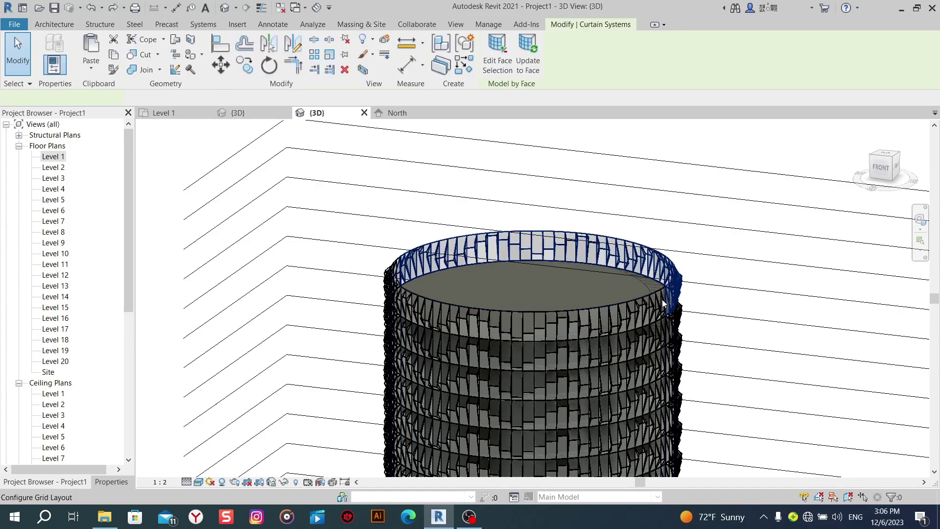
left_click(551, 267)
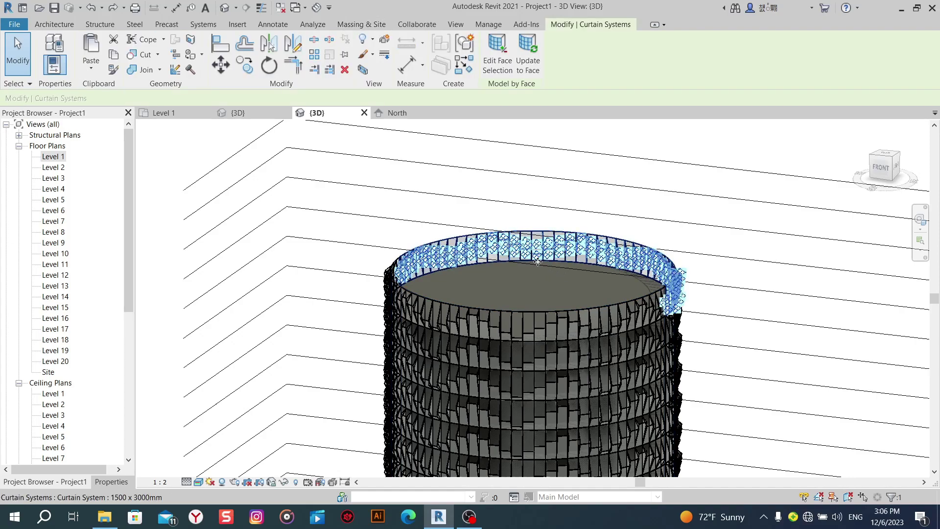
left_click(654, 224)
key("Escape")
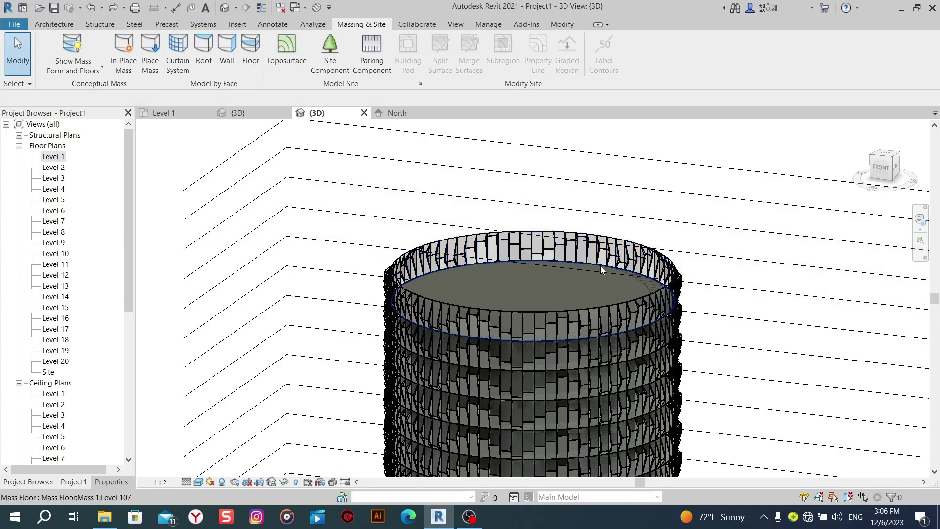
key("Tab")
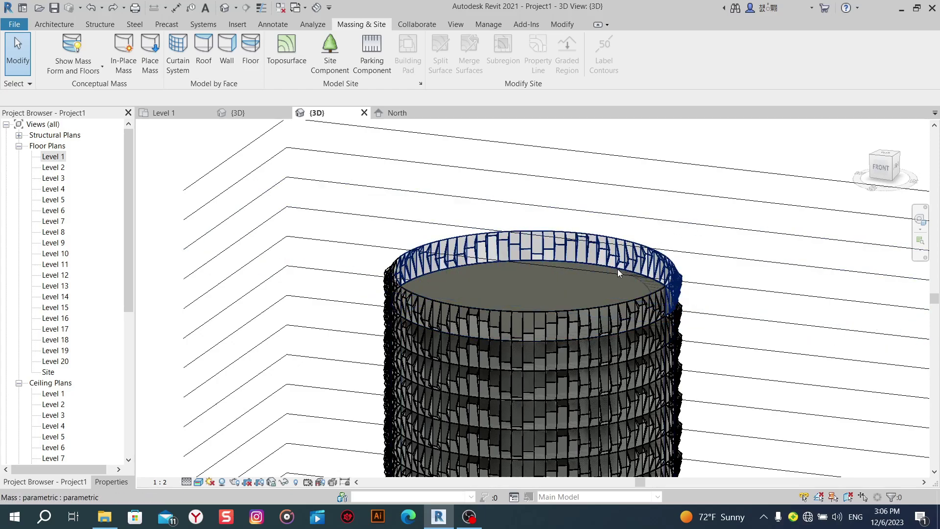
key("Tab")
left_click(618, 271)
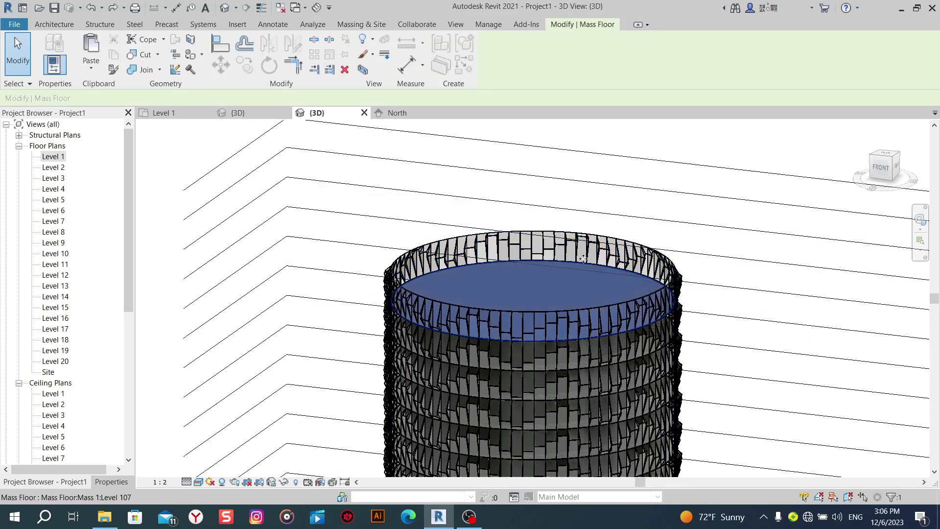
Select the curtain system at the tower edge, orbiting to a lower side-on view.
left_click(351, 25)
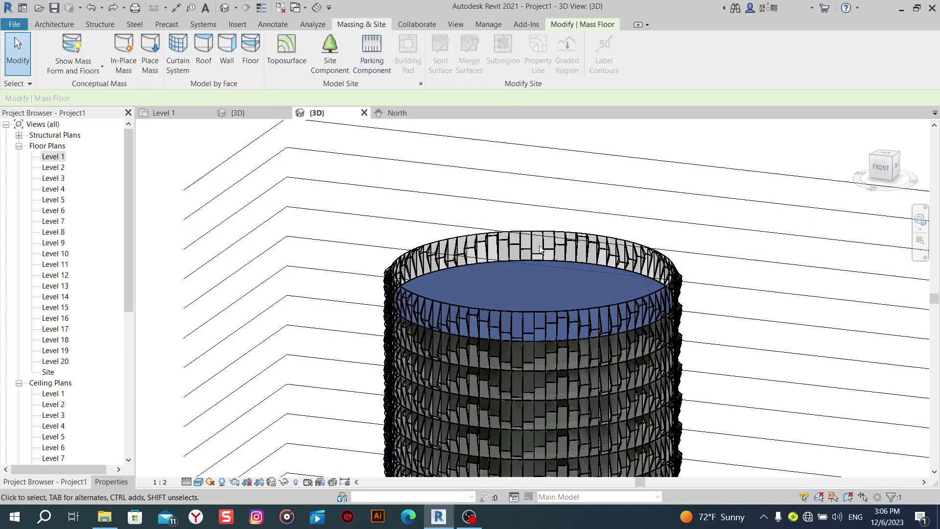
scroll(663, 263, "up", 4)
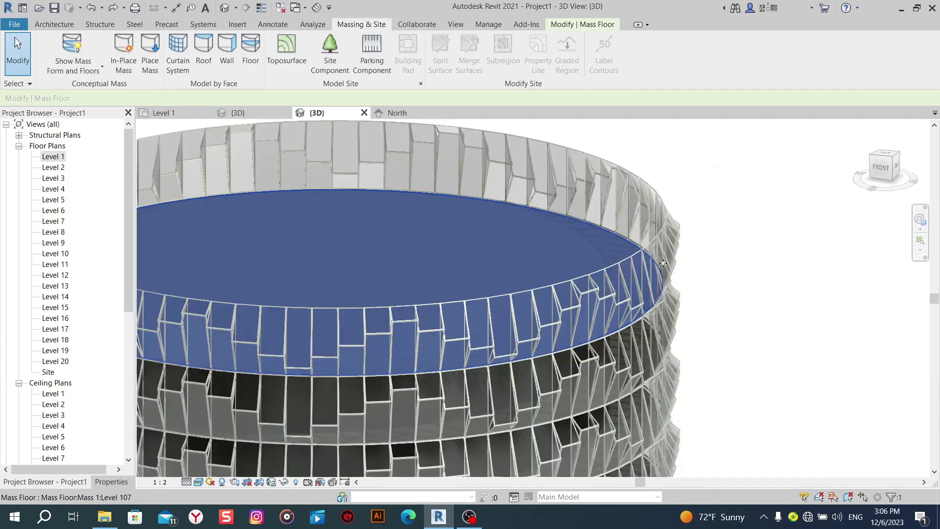
scroll(663, 263, "up", 2)
scroll(586, 228, "up", 2)
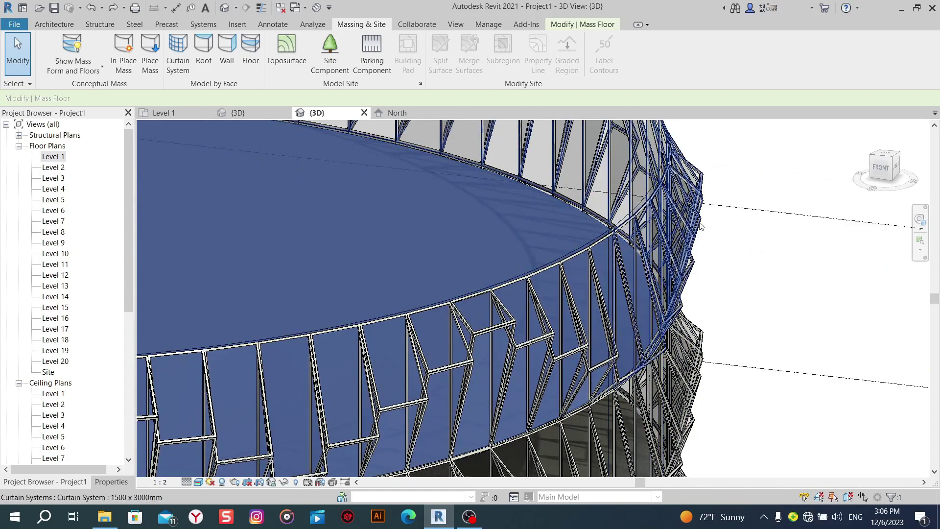
left_click(749, 252)
left_click(686, 214)
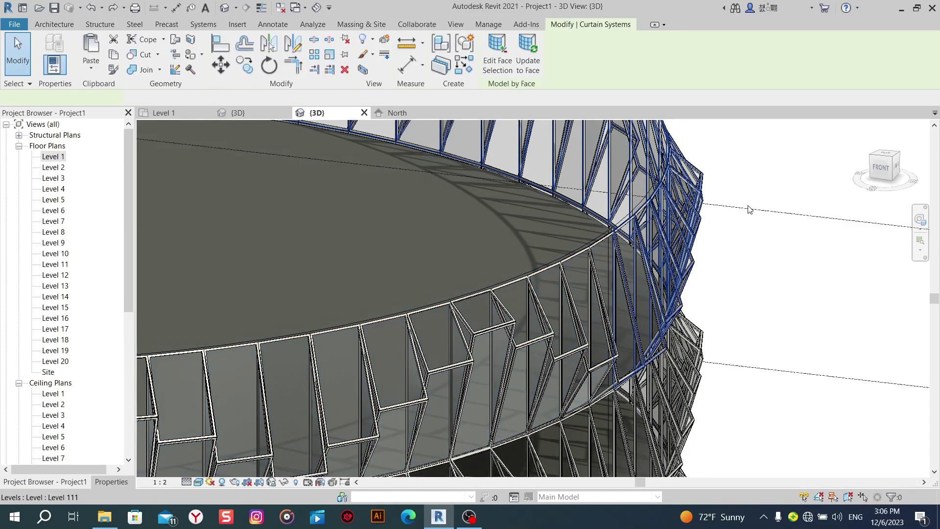
left_click(810, 268)
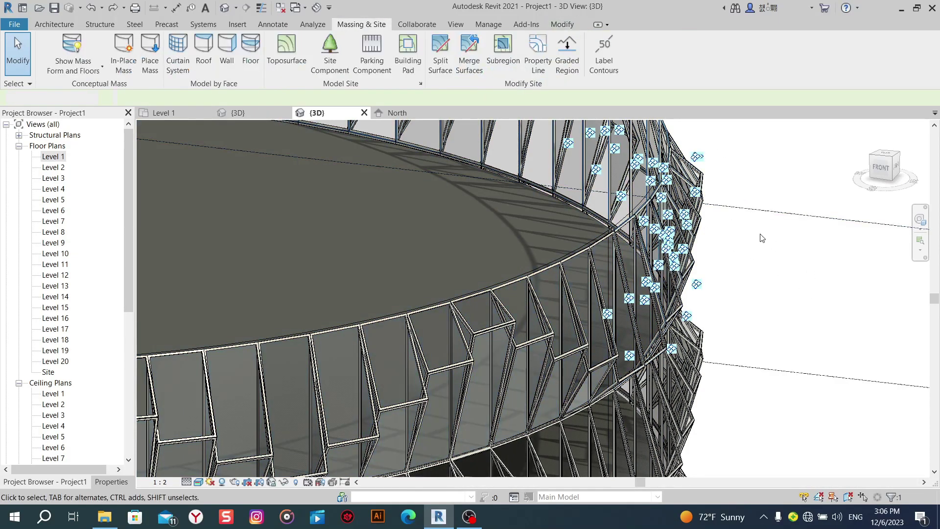
left_click(680, 225)
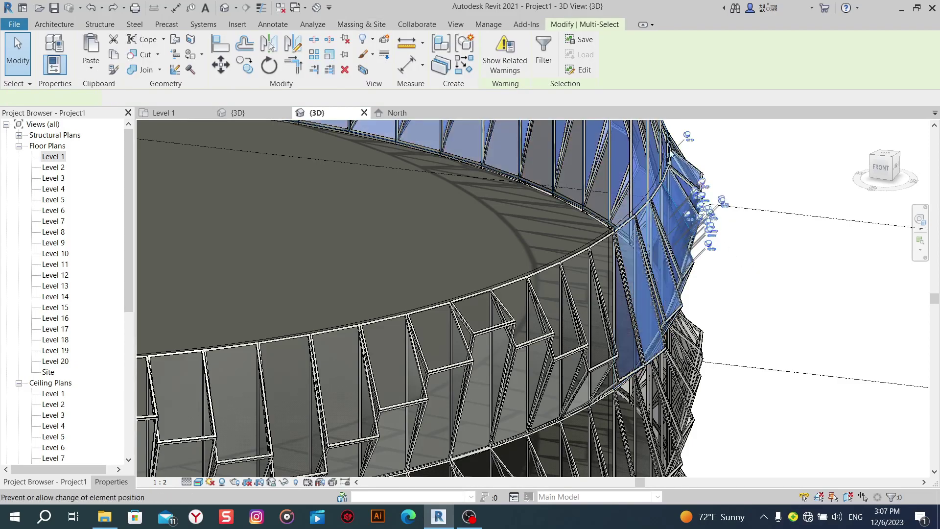
key("Escape")
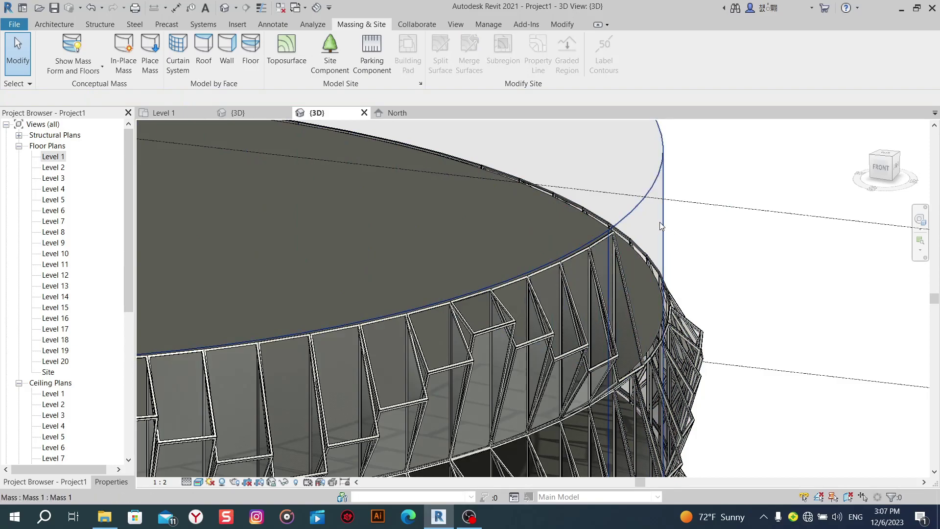
mouse_move(625, 264)
middle_mouse_down("shift")
mouse_move(733, 332)
mouse_move(721, 268)
middle_mouse_up("shift")
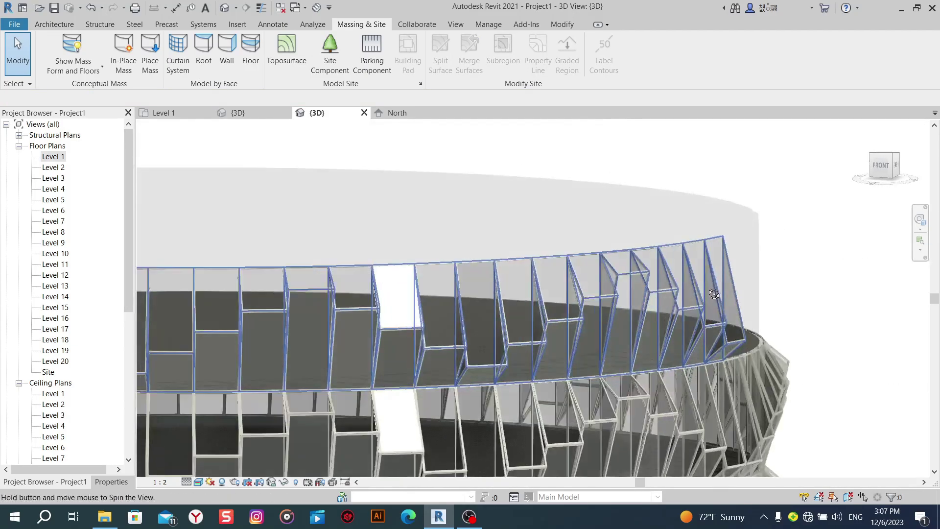
left_click(721, 269)
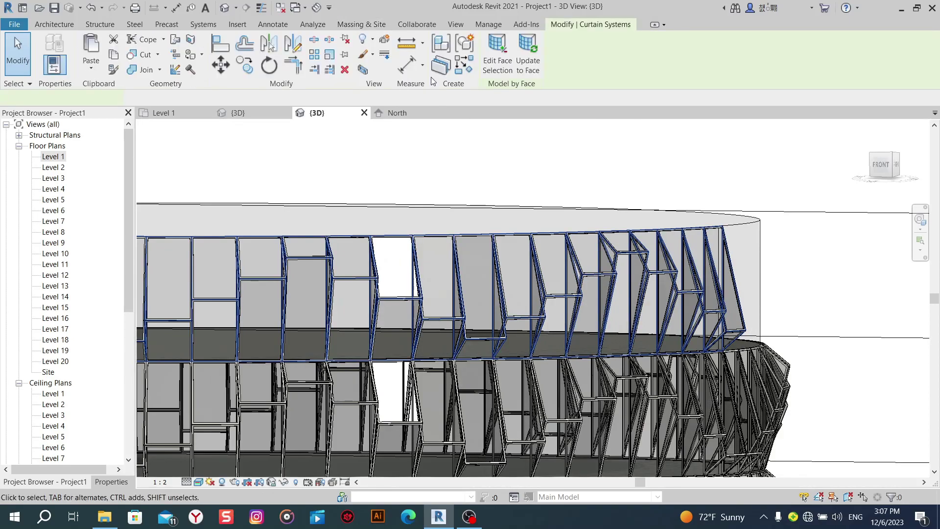
key("Escape")
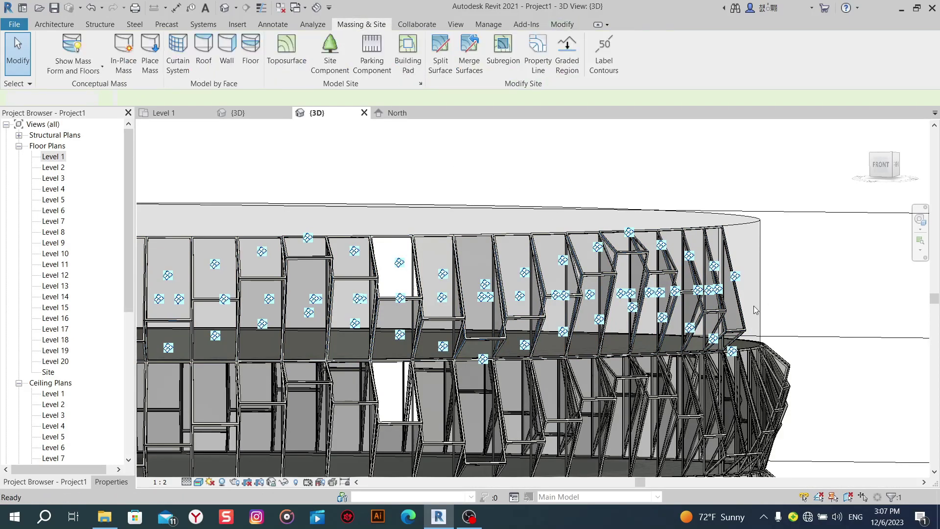
Drag the mass cylinder's top down to the curtain-wall top, then orbit to an angled view.
left_click(653, 278)
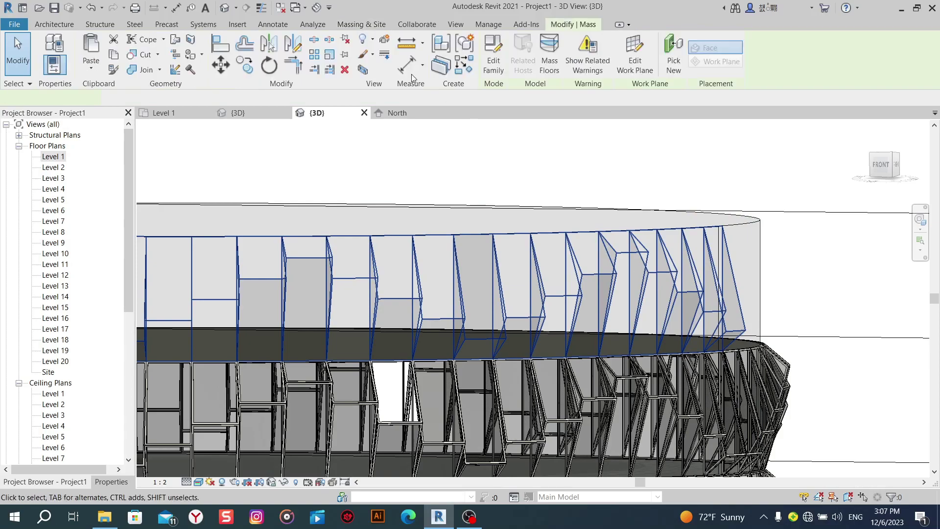
left_click(345, 70)
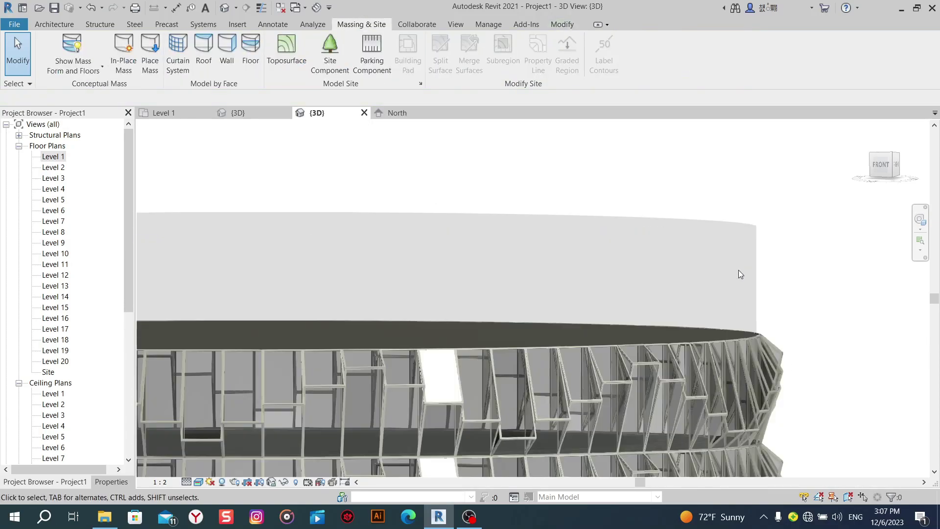
scroll(740, 274, "down", 3)
scroll(619, 283, "down", 2)
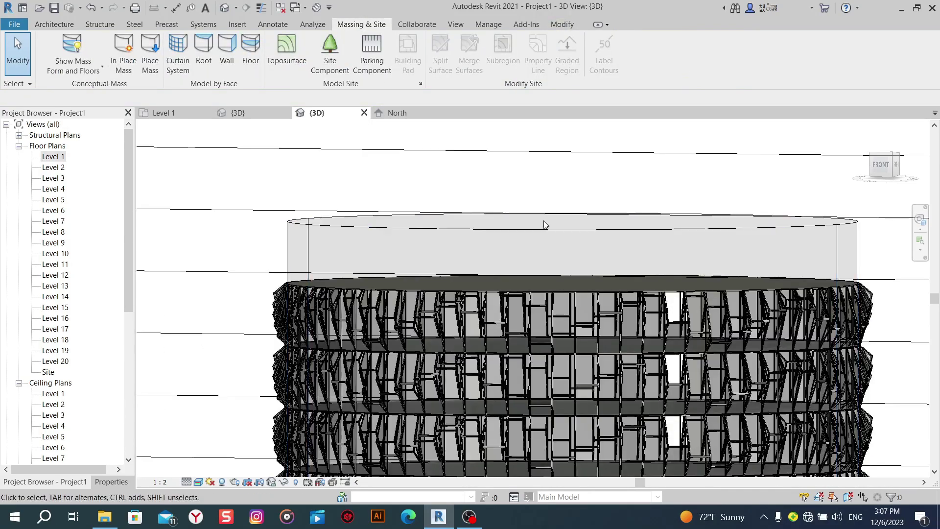
left_click(546, 227)
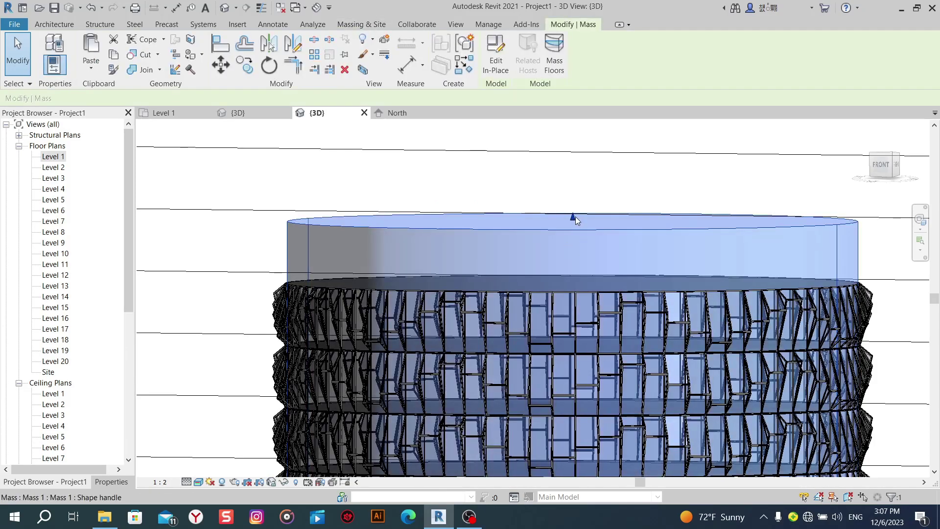
left_click_drag(574, 216, 568, 278)
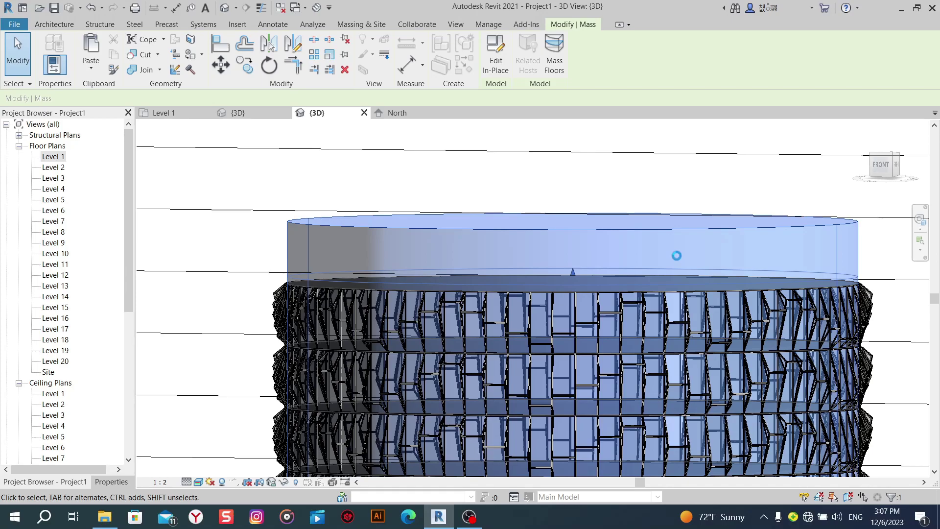
key("Delete")
mouse_move(643, 233)
middle_mouse_down("shift")
mouse_move(612, 187)
mouse_move(709, 268)
mouse_move(680, 279)
middle_mouse_up("shift")
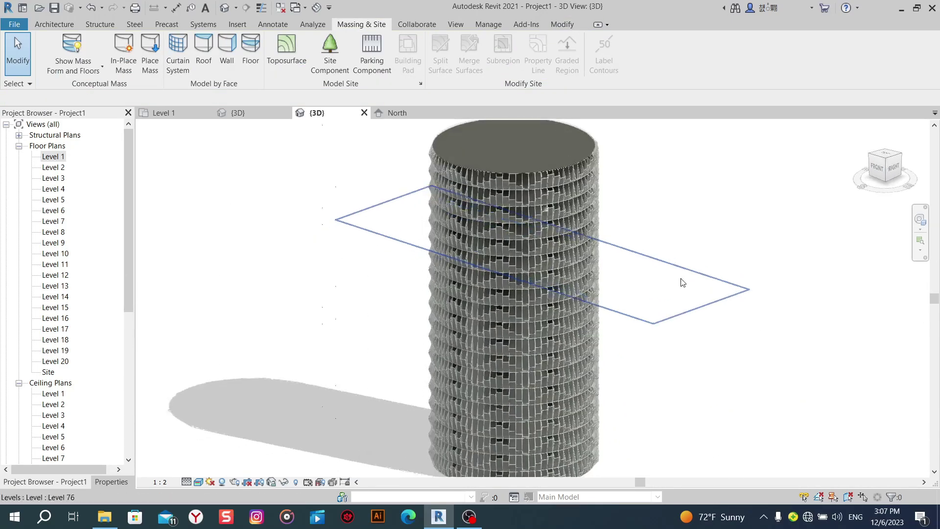
Create floors by face on all the tower's mass floors using a window selection.
scroll(695, 248, "up", 3)
middle_click_drag(695, 247, 716, 327, "shift")
mouse_move(612, 403)
middle_mouse_down("shift")
mouse_move(665, 275)
mouse_move(705, 263)
mouse_move(656, 318)
middle_mouse_up("shift")
scroll(706, 262, "down", 5)
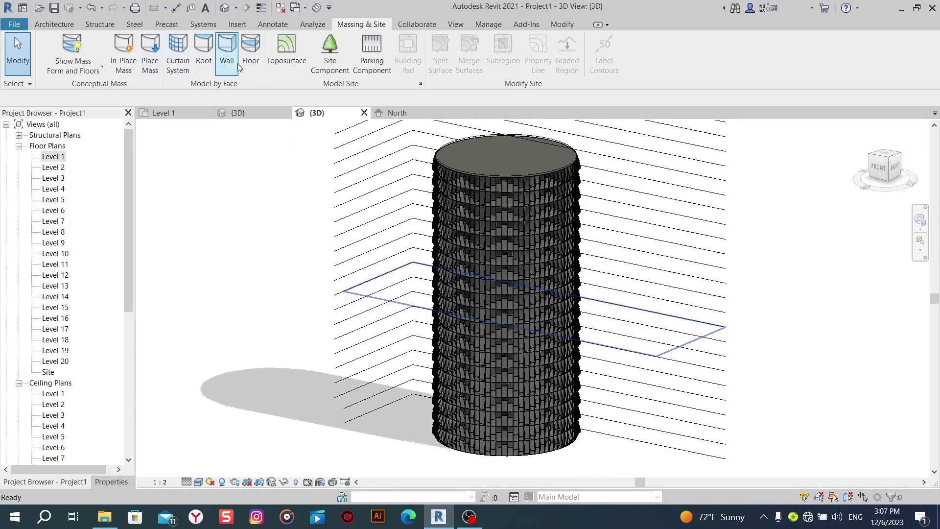
left_click(249, 56)
left_click_drag(665, 133, 369, 463)
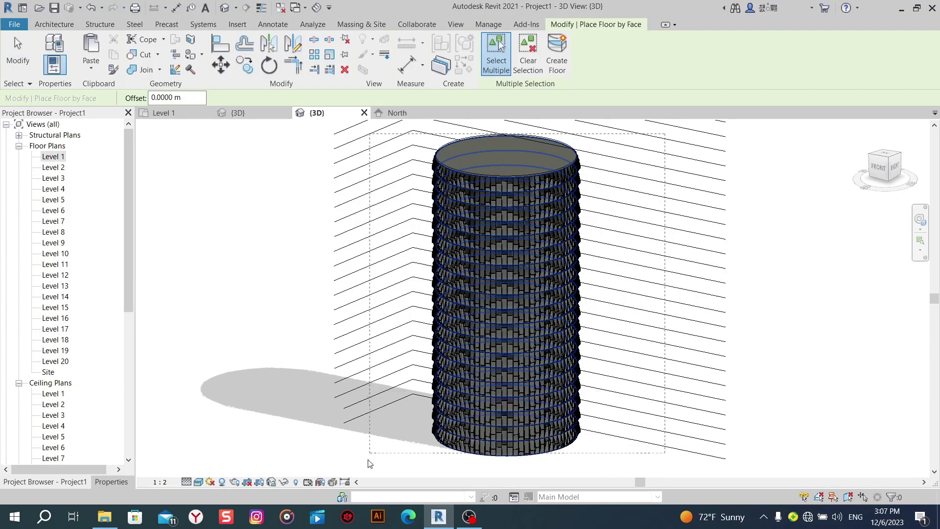
left_click(548, 54)
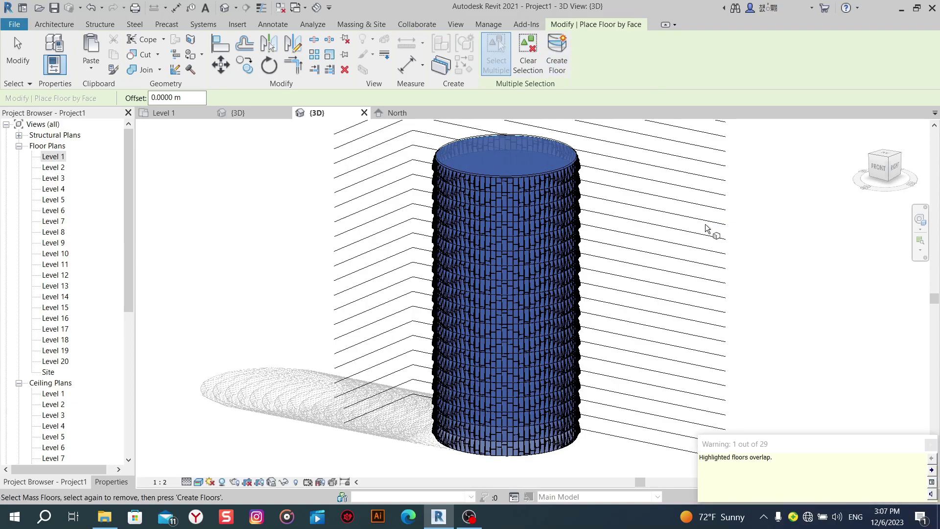
Cancel out of floor placement mode and orbit around the tower.
right_click(671, 209)
left_click(693, 215)
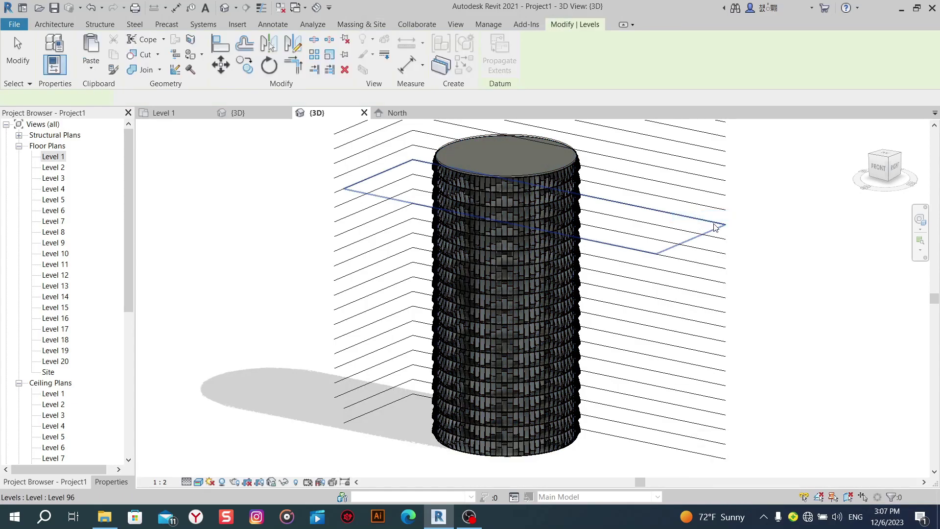
right_click(744, 216)
left_click(759, 225)
right_click(762, 225)
left_click(761, 221)
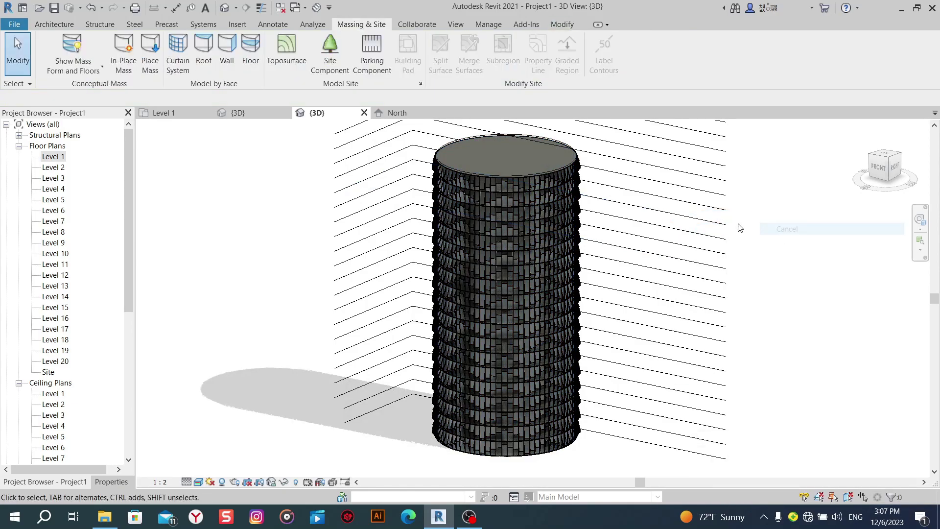
scroll(639, 311, "up", 3)
mouse_move(640, 310)
middle_mouse_down("shift")
mouse_move(685, 277)
mouse_move(672, 275)
mouse_move(714, 205)
mouse_move(692, 264)
middle_mouse_up("shift")
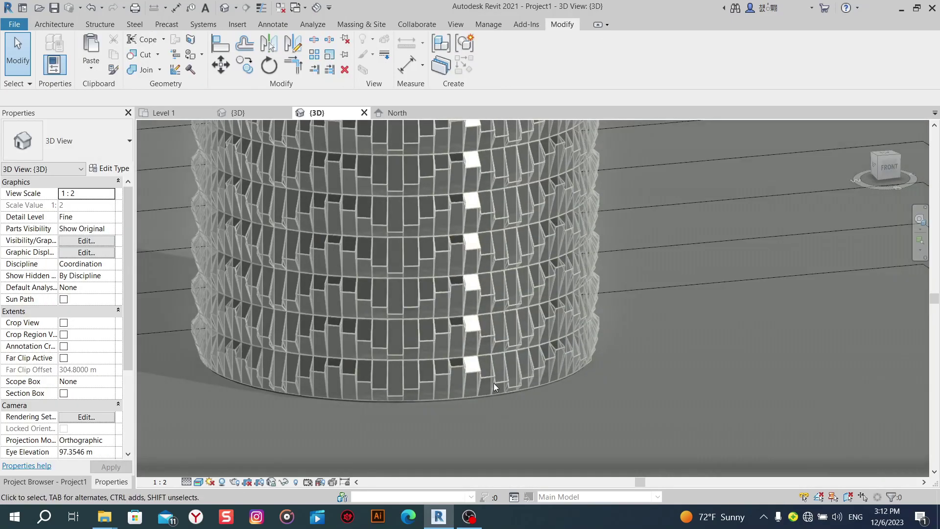
Select the first four glazed curtain panels along the tower's lower edge.
scroll(493, 383, "up", 5)
mouse_move(501, 325)
middle_mouse_down()
mouse_move(533, 437)
mouse_move(568, 446)
mouse_move(604, 345)
middle_mouse_up()
scroll(585, 451, "up", 1)
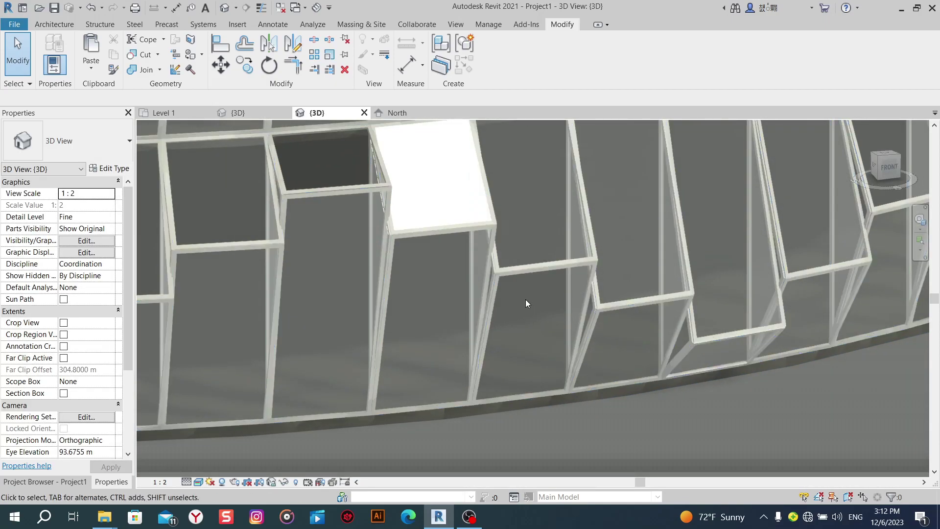
left_click(498, 304)
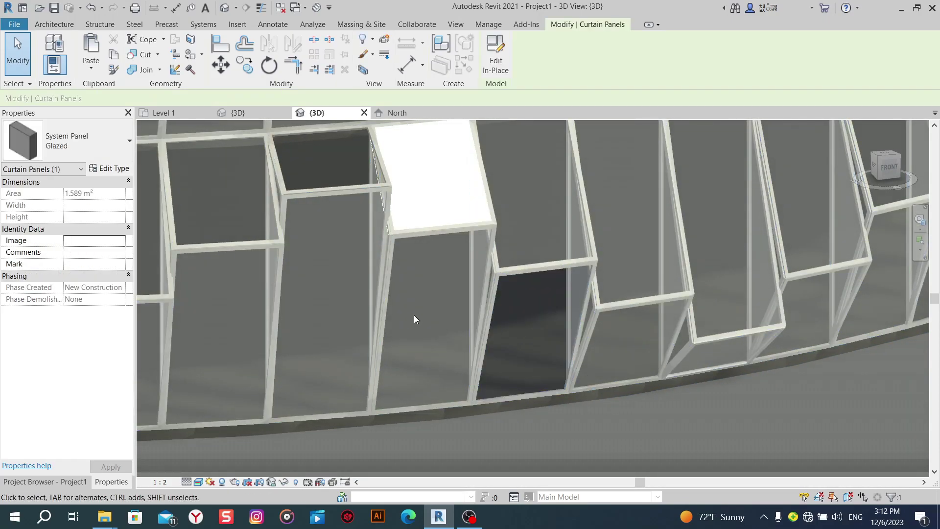
left_click(392, 289, "ctrl")
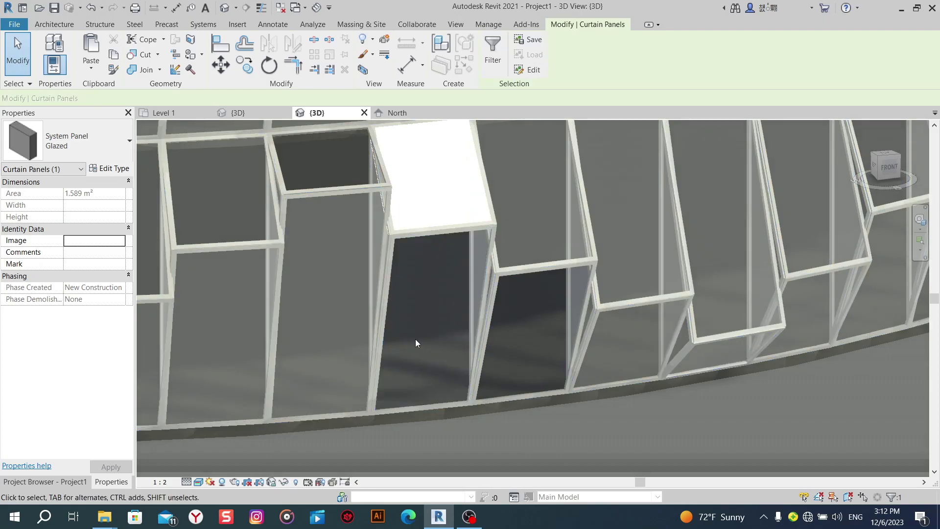
middle_click_drag(416, 339, 418, 299)
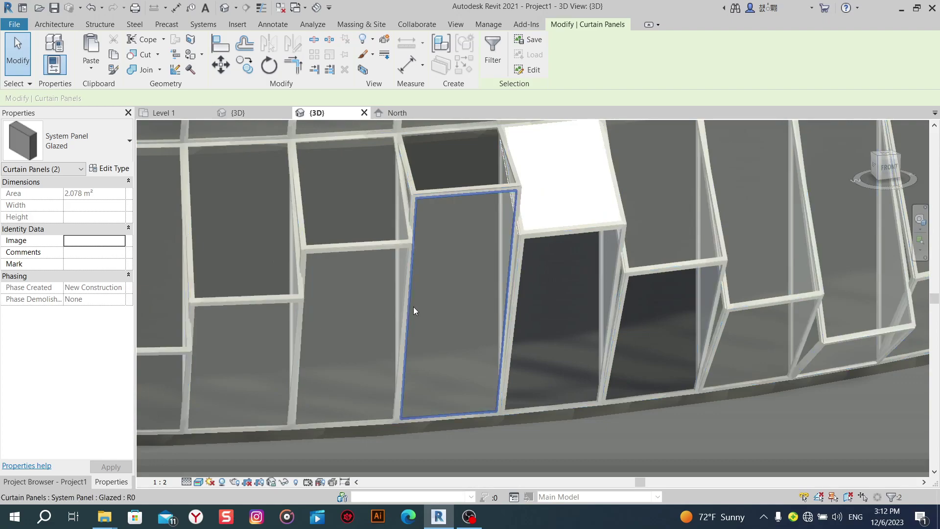
left_click(413, 309, "ctrl")
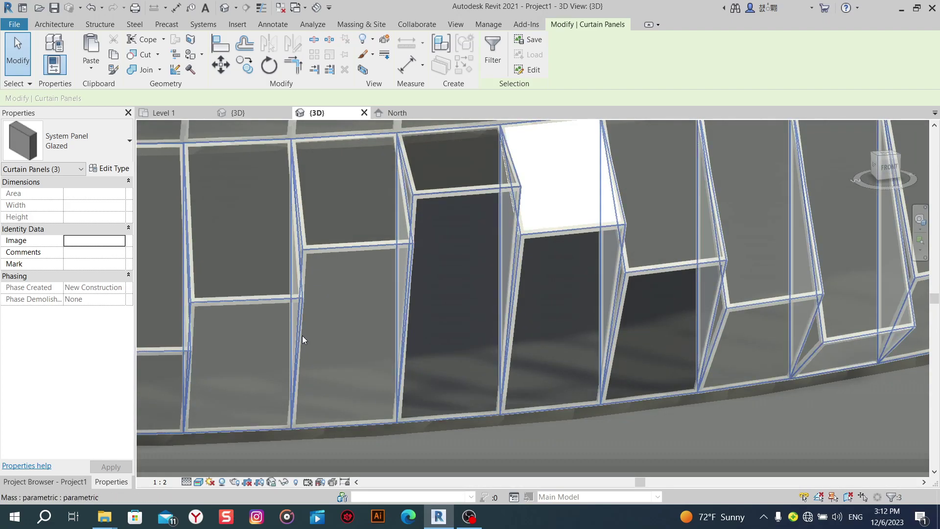
key("Tab")
left_click(328, 348, "ctrl")
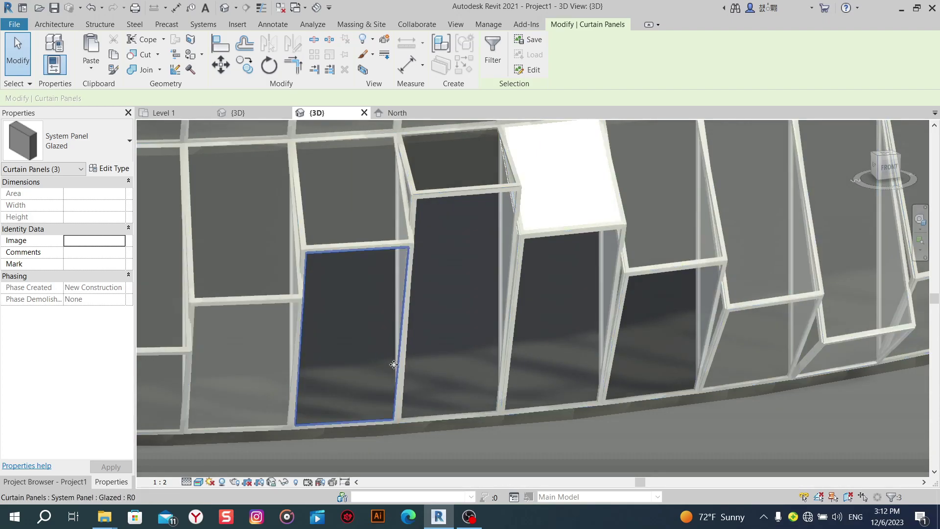
Add five more lower-edge panels, ending with the bottom-left panel picked using Tab.
mouse_move(388, 388)
middle_mouse_down()
mouse_move(552, 356)
mouse_move(501, 375)
mouse_move(537, 334)
middle_mouse_up()
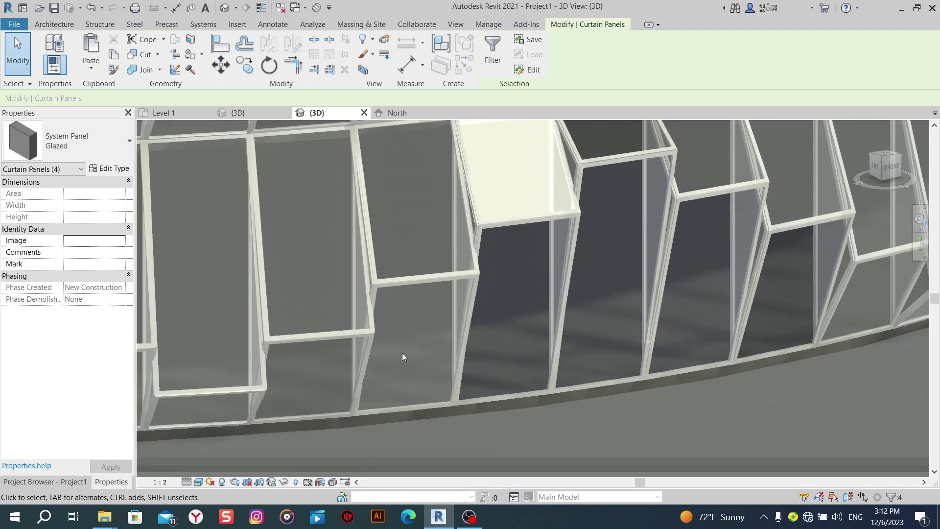
left_click(373, 408, "ctrl")
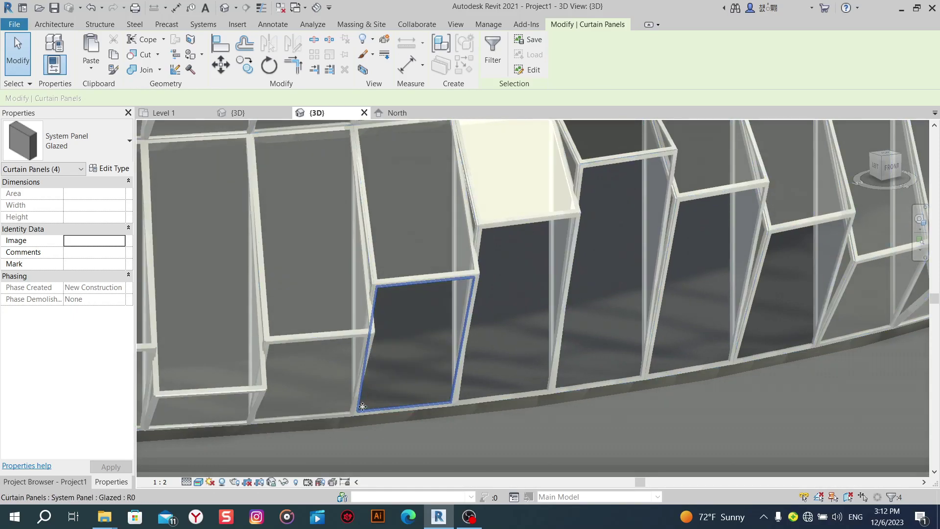
left_click(286, 415, "ctrl")
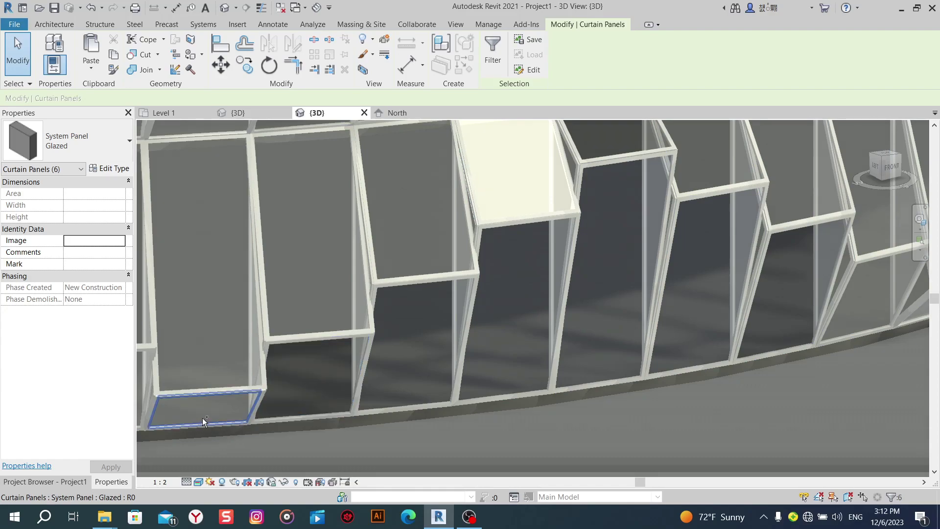
left_click(202, 418, "ctrl")
scroll(477, 378, "down", 2)
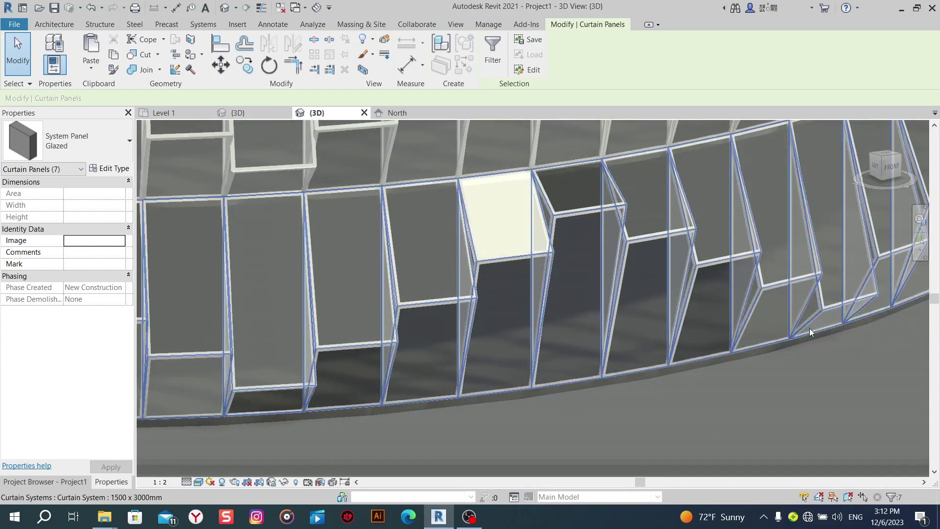
left_click(756, 341, "ctrl")
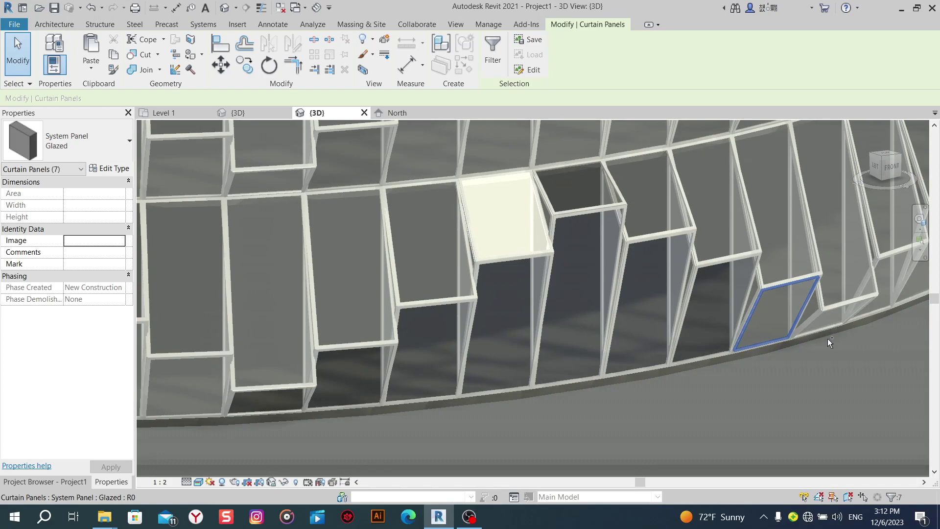
key("Tab")
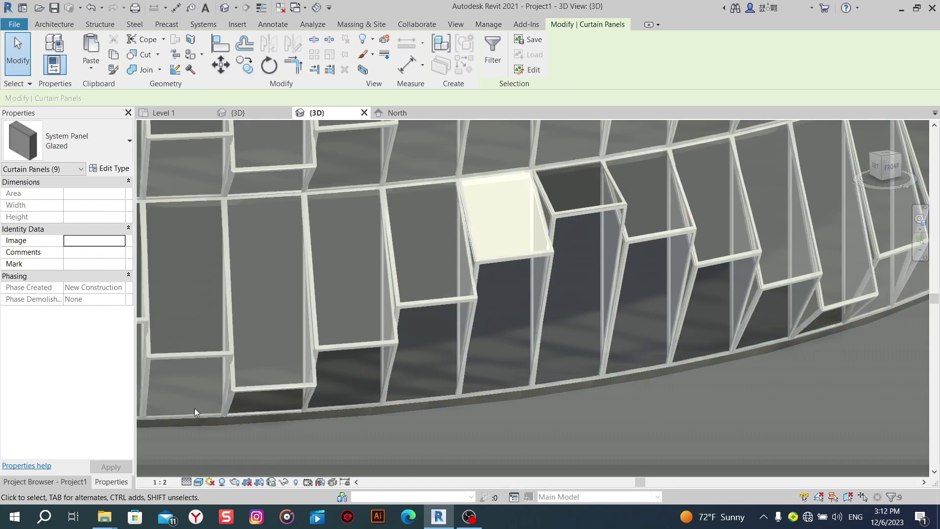
key("Tab")
left_click(338, 422, "ctrl")
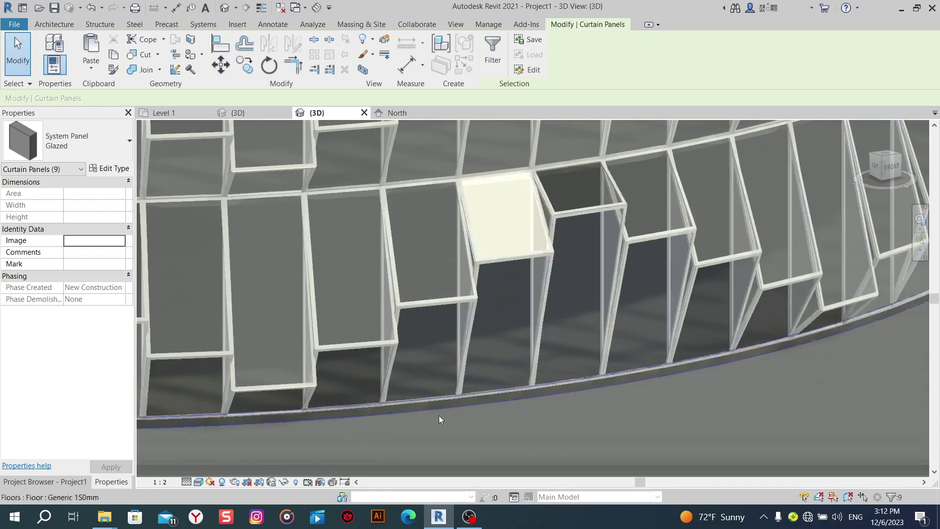
Create a new material for the Glazed panel type and browse to the Plastic appearance assets.
left_click(118, 171)
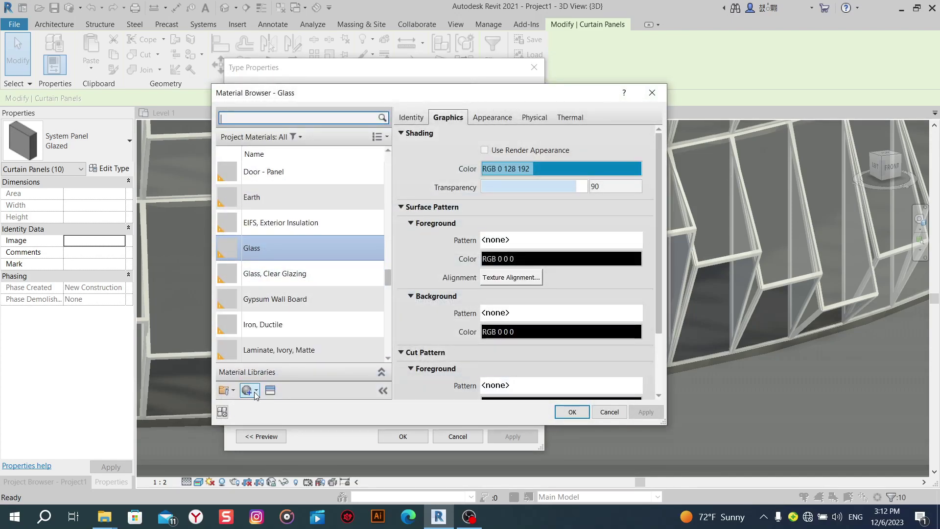
left_click(255, 392)
left_click(277, 407)
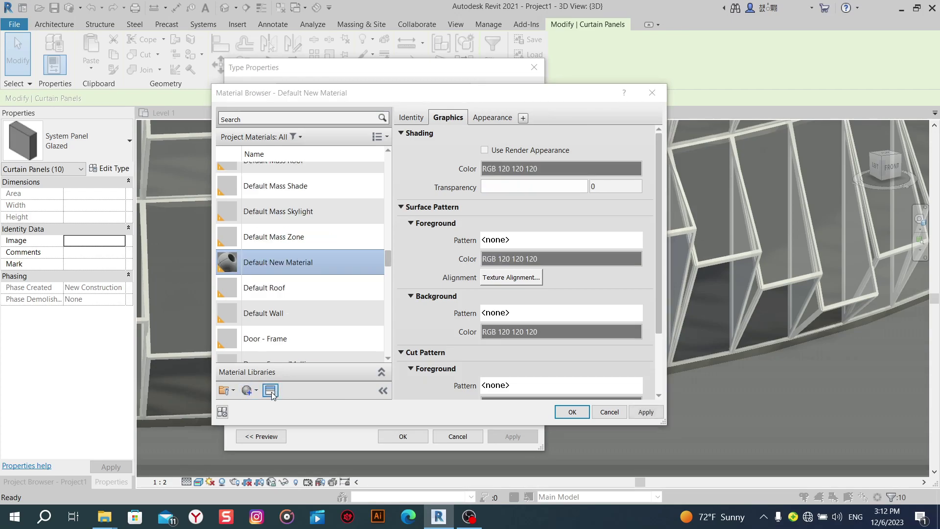
left_click(270, 391)
left_click(315, 169)
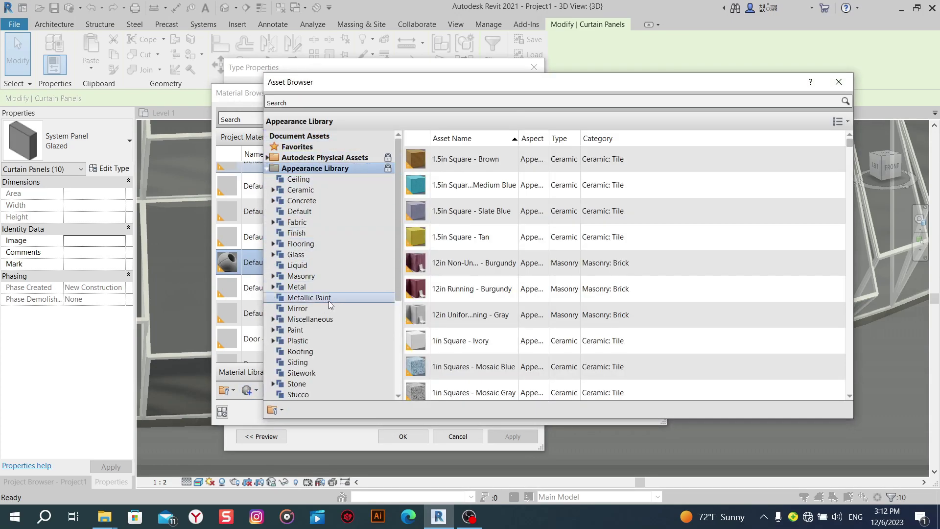
left_click(308, 245)
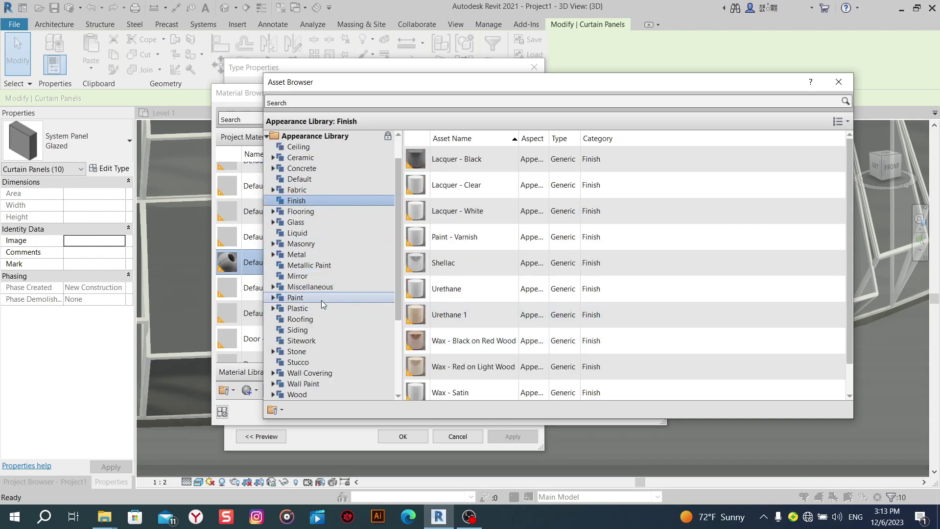
scroll(321, 300, "down", 1)
left_click(308, 310)
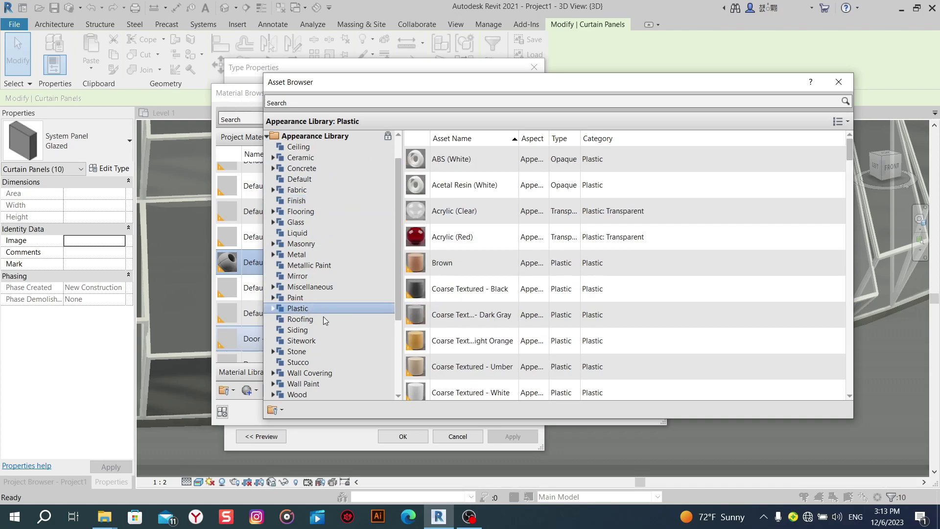
Apply the Fine Textured - Dark Gray plastic appearance to the new material.
scroll(516, 301, "down", 3)
scroll(514, 297, "down", 1)
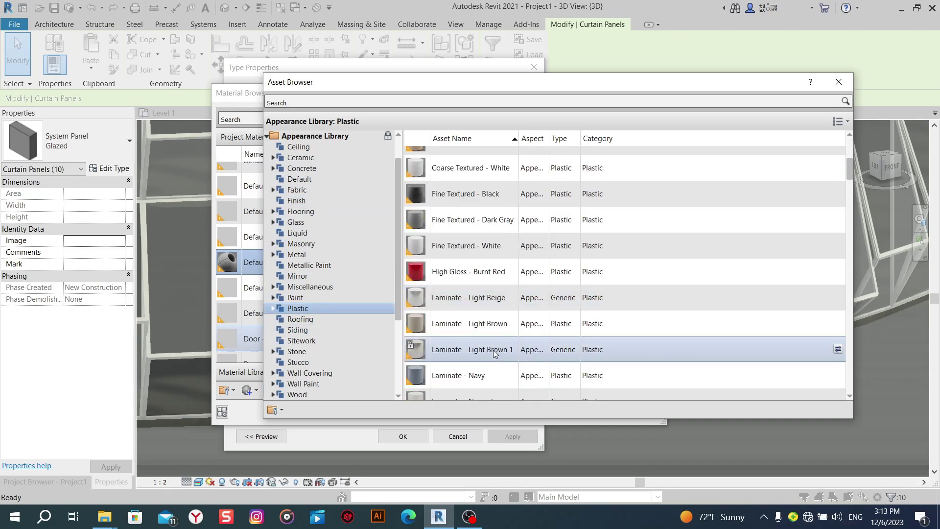
scroll(536, 289, "down", 1)
scroll(536, 293, "down", 1)
scroll(536, 293, "down", 1)
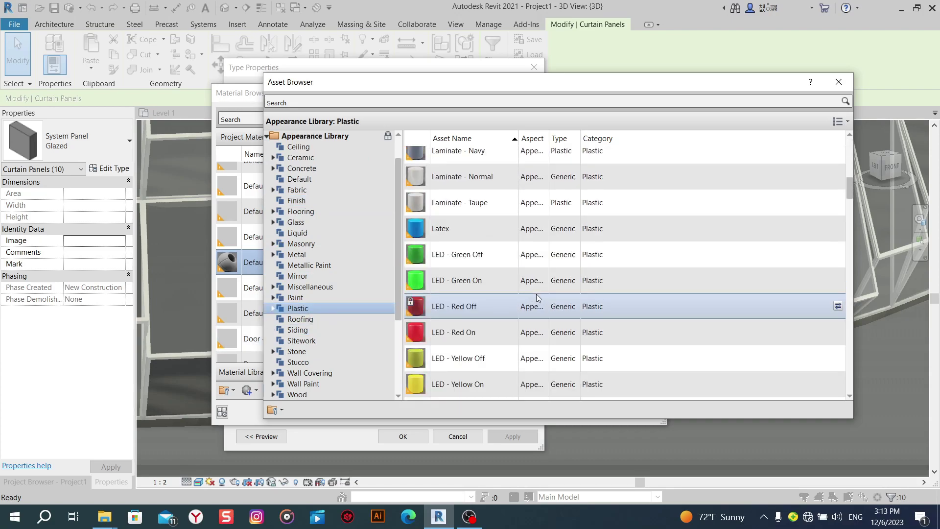
scroll(536, 294, "down", 2)
scroll(546, 281, "down", 2)
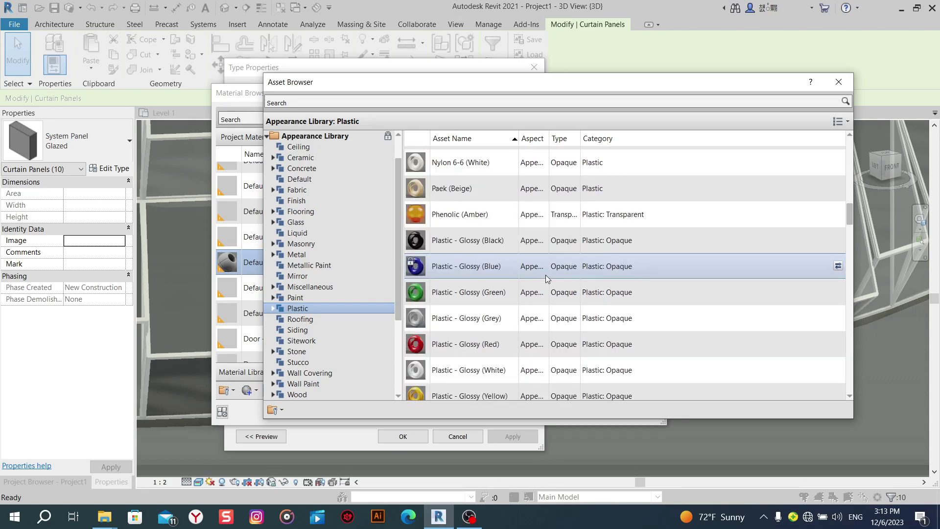
scroll(578, 265, "down", 1)
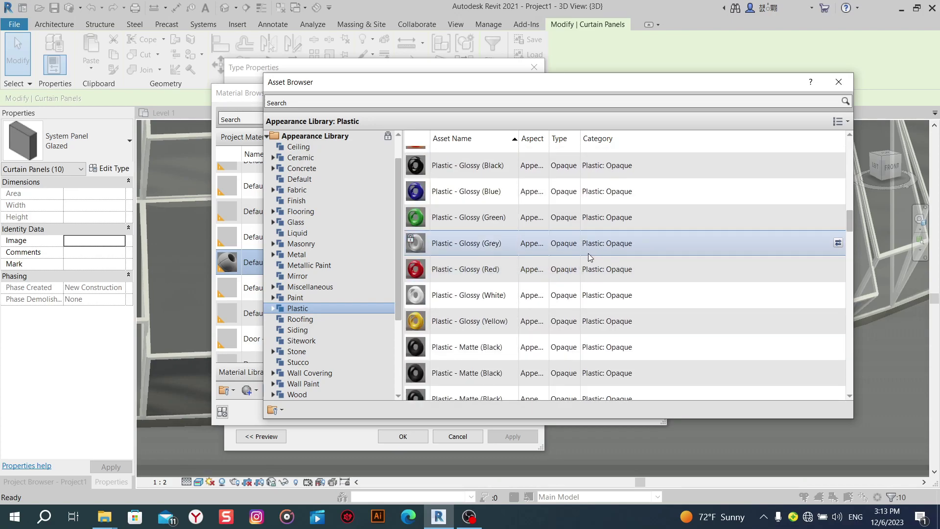
scroll(544, 278, "up", 6)
scroll(542, 277, "up", 3)
scroll(528, 283, "up", 3)
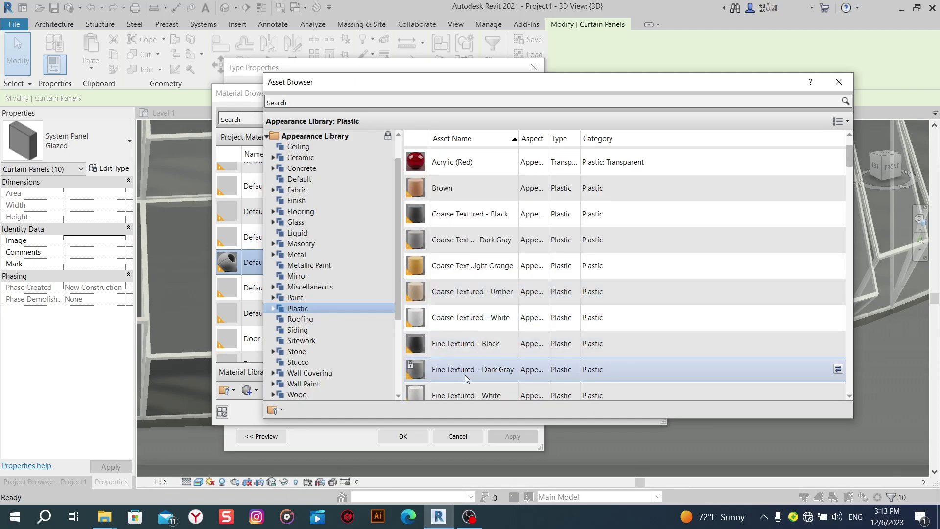
scroll(805, 173, "up", 1)
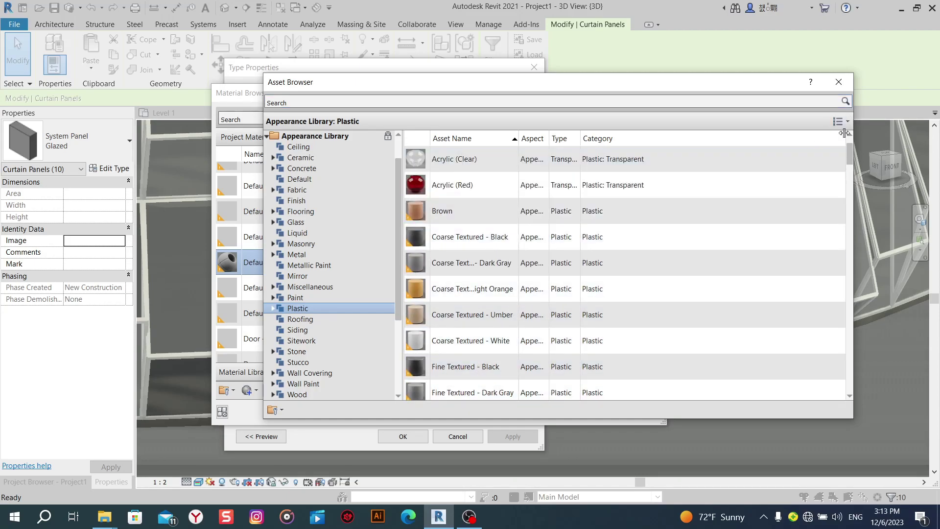
left_click(838, 82)
Lighten the appearance colour to RGB 124 124 124 and confirm the type change.
left_click(584, 278)
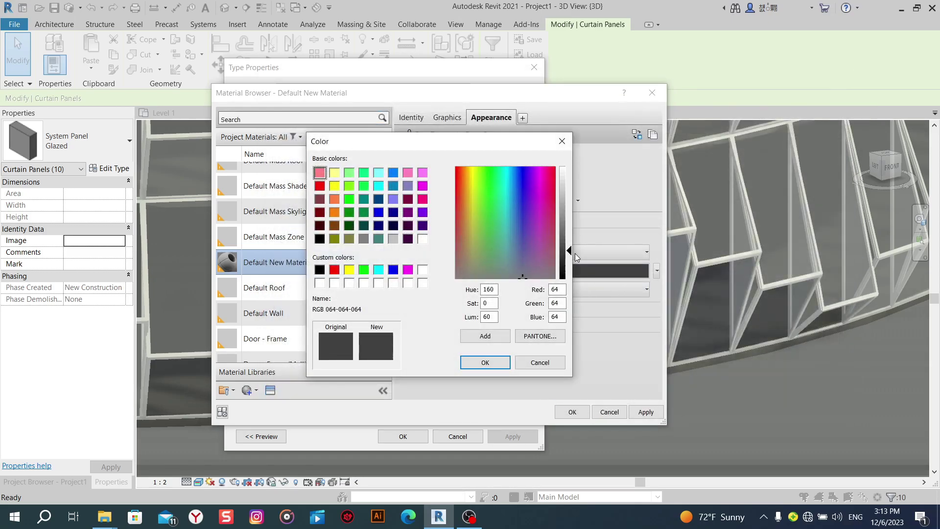
left_click_drag(571, 251, 572, 225)
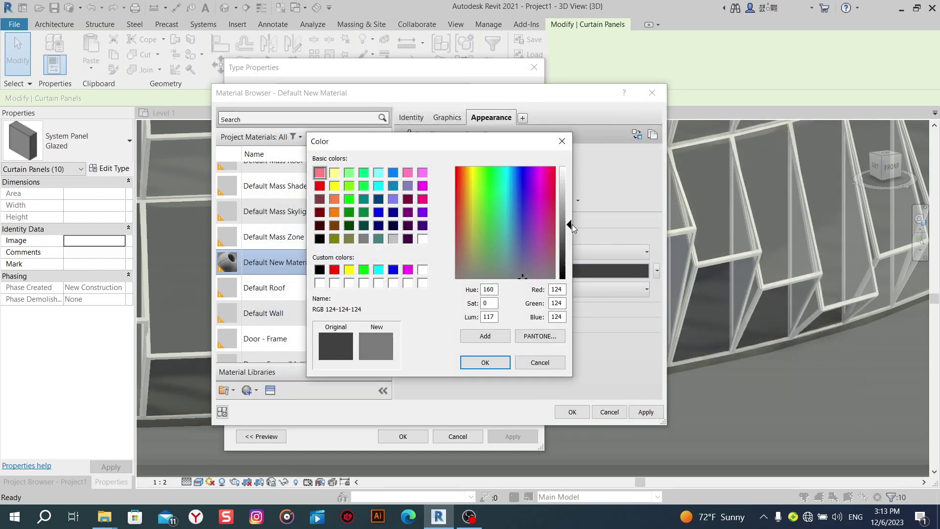
left_click(484, 363)
left_click(573, 412)
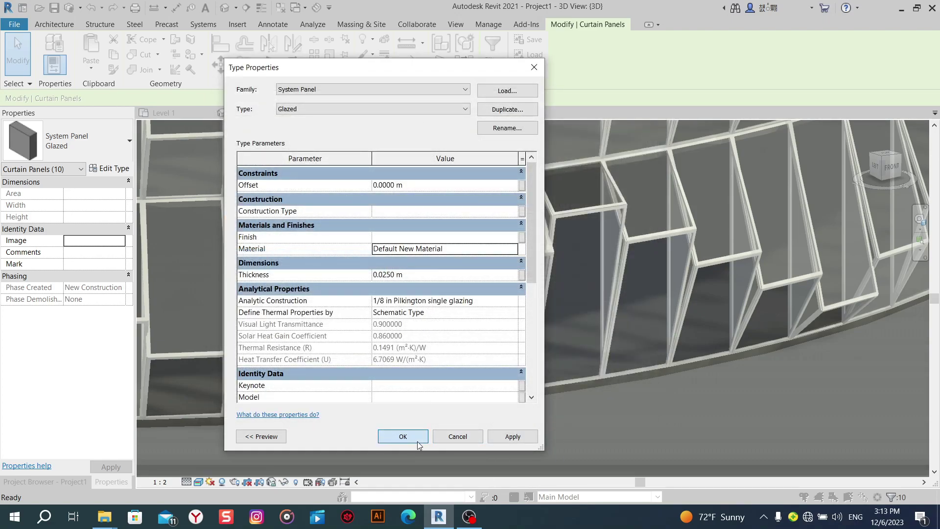
left_click(417, 441)
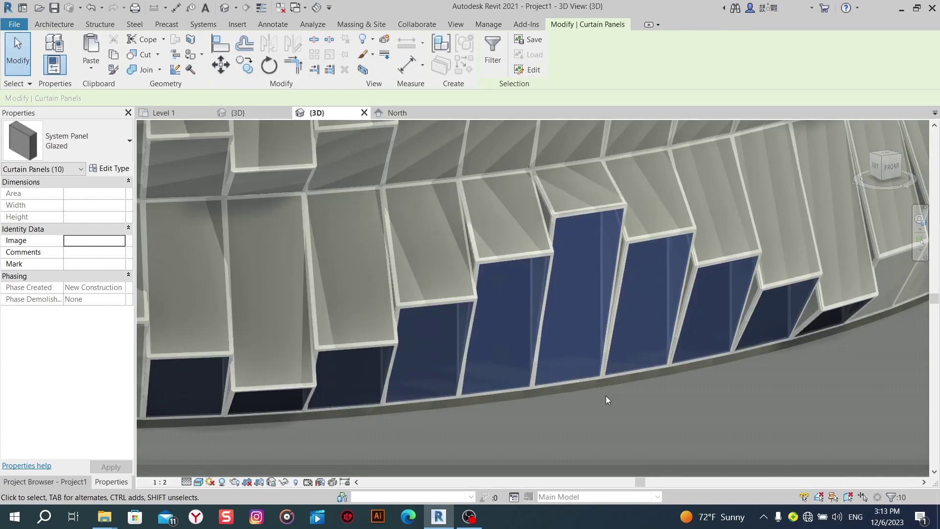
Deselect the panels and orbit the tower to view it from another side.
left_click(641, 418)
mouse_move(663, 429)
middle_mouse_down("shift")
mouse_move(637, 434)
mouse_move(518, 406)
middle_mouse_up("shift")
scroll(594, 410, "down", 3)
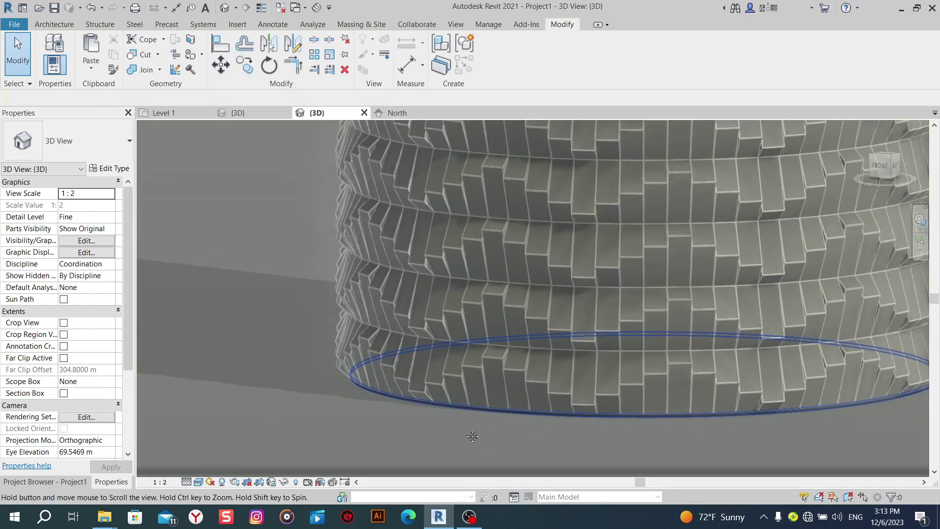
scroll(578, 416, "down", 2)
scroll(563, 424, "down", 3)
scroll(488, 434, "up", 5)
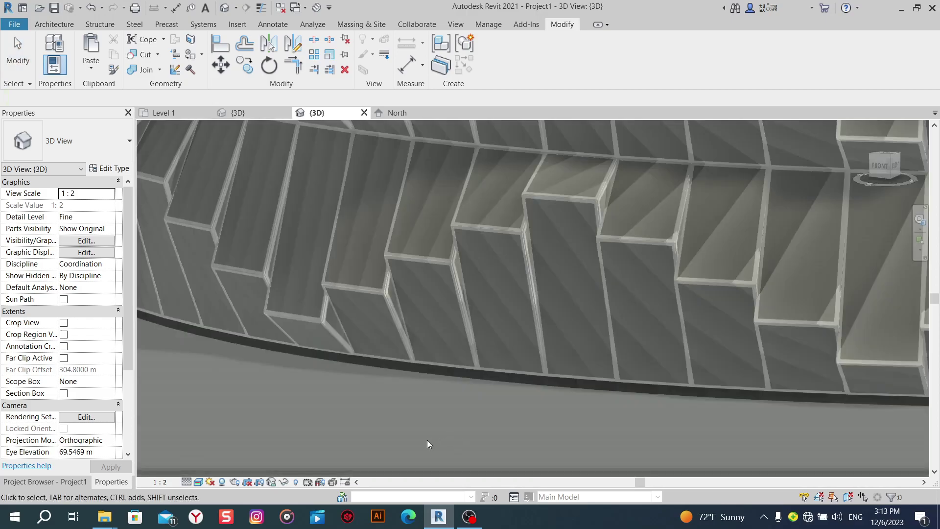
middle_click_drag(490, 403, 432, 433)
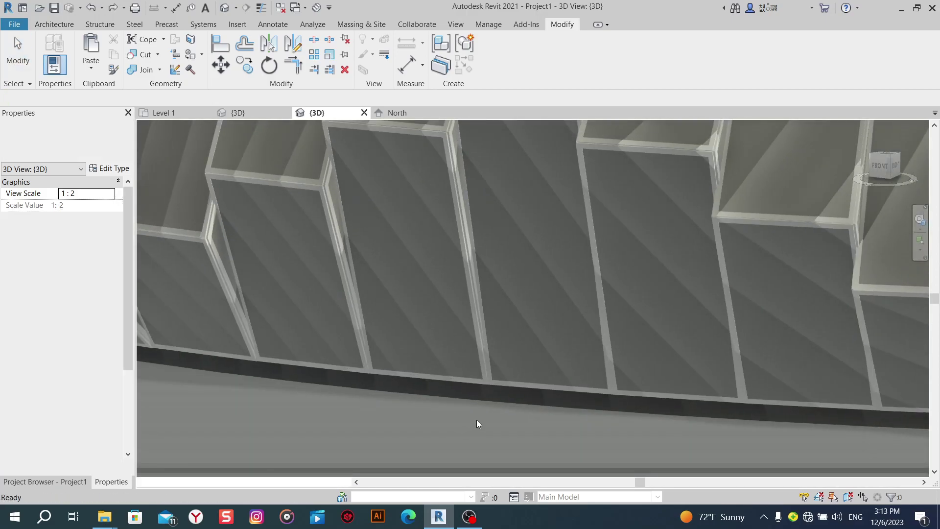
Zoom, orbit and pan down for a close-up of the grey faceted facade and mullions.
scroll(477, 419, "down", 3)
scroll(497, 409, "down", 3)
scroll(506, 407, "down", 2)
mouse_move(532, 407)
middle_mouse_down("shift")
mouse_move(661, 409)
mouse_move(581, 429)
middle_mouse_up("shift")
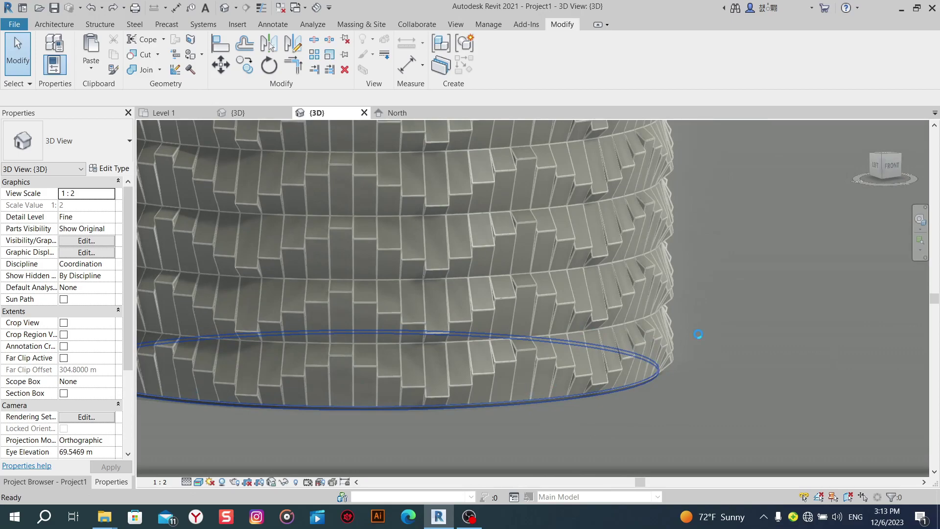
scroll(577, 398, "up", 4)
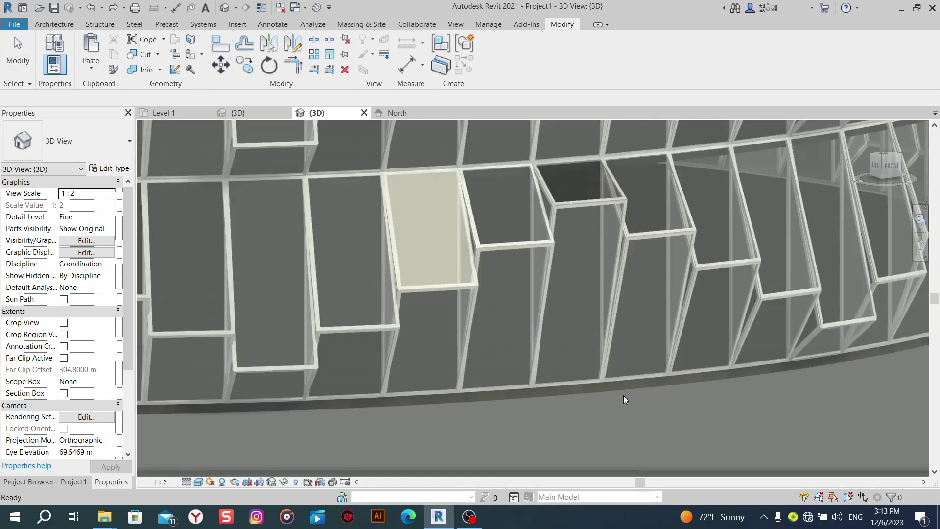
scroll(619, 396, "down", 3)
scroll(563, 454, "up", 2)
scroll(582, 375, "up", 2)
scroll(568, 371, "up", 3)
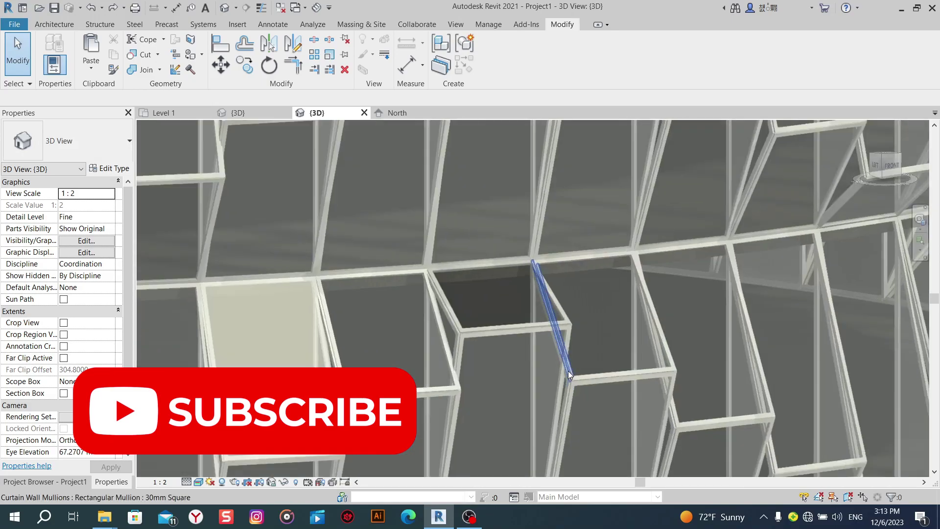
scroll(568, 371, "up", 2)
scroll(554, 359, "down", 1)
scroll(551, 351, "down", 3)
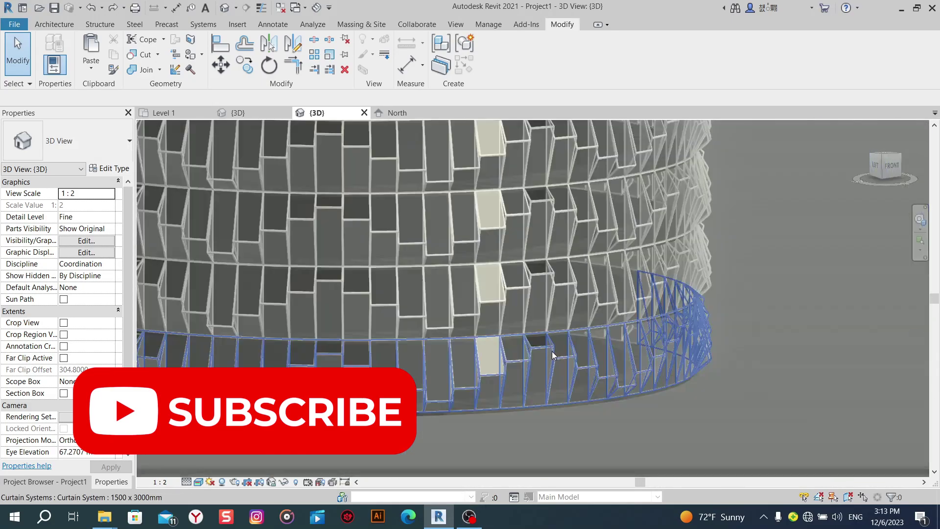
scroll(551, 351, "down", 2)
middle_click_drag(609, 343, 610, 423)
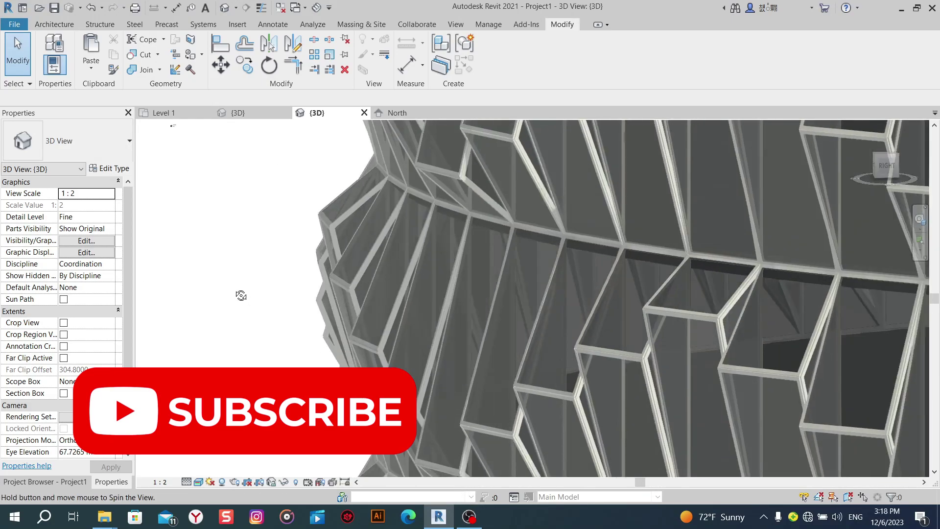